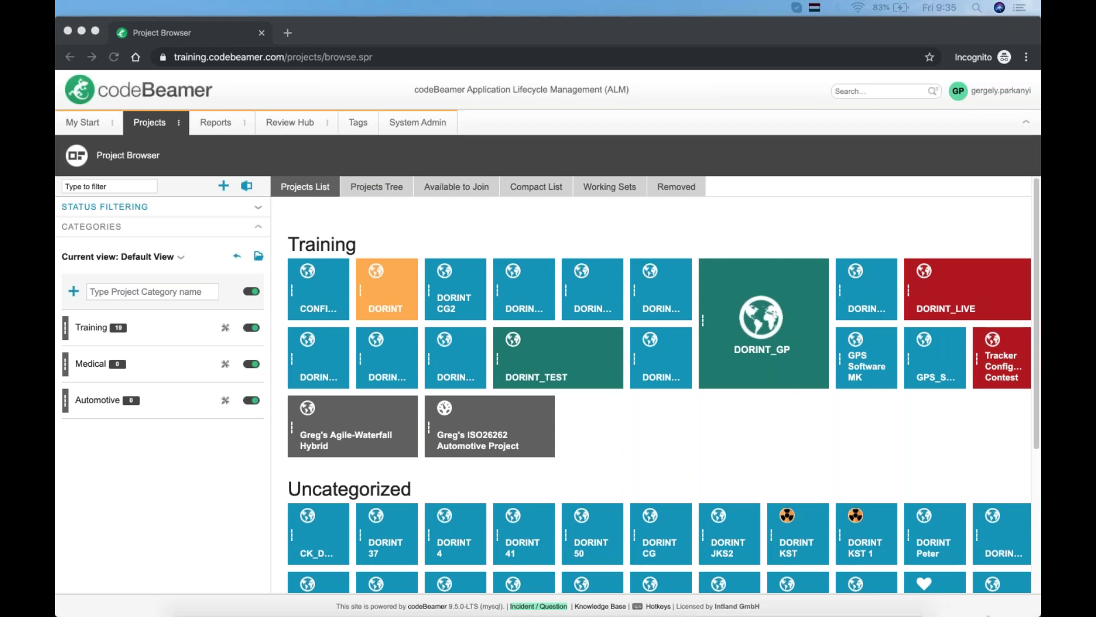
mouse_move(333, 596)
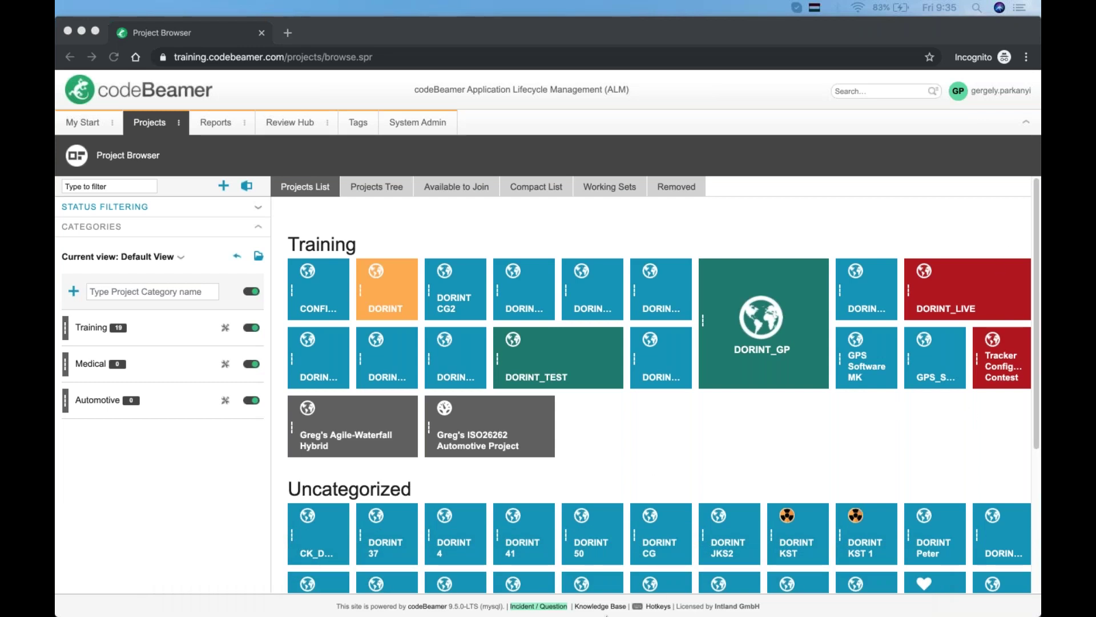
mouse_move(517, 611)
click(792, 423)
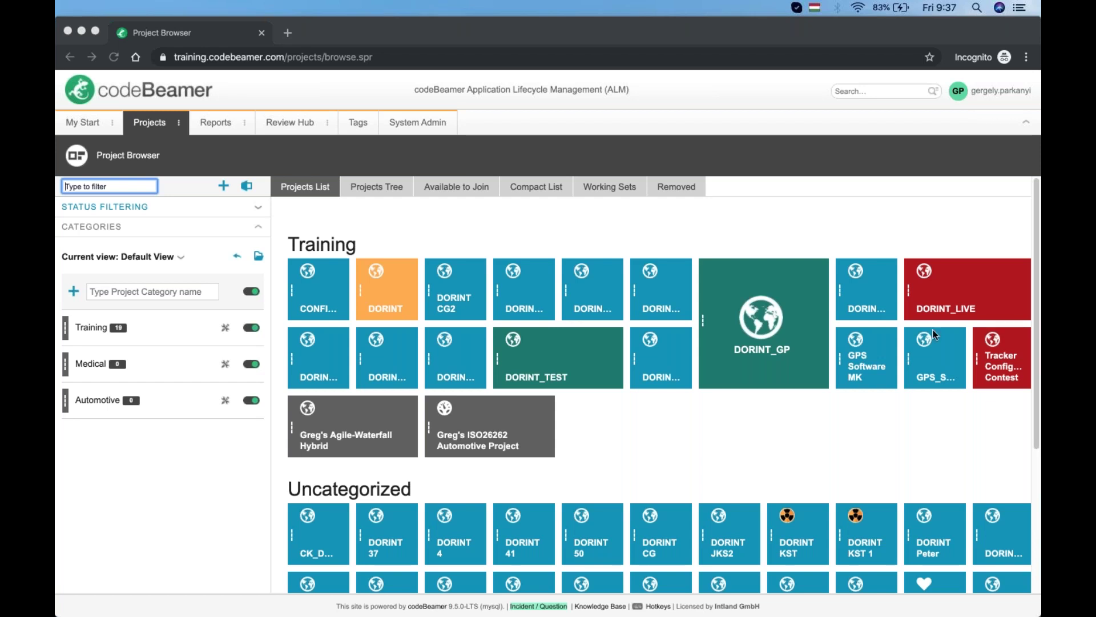
key(ctrl+Up)
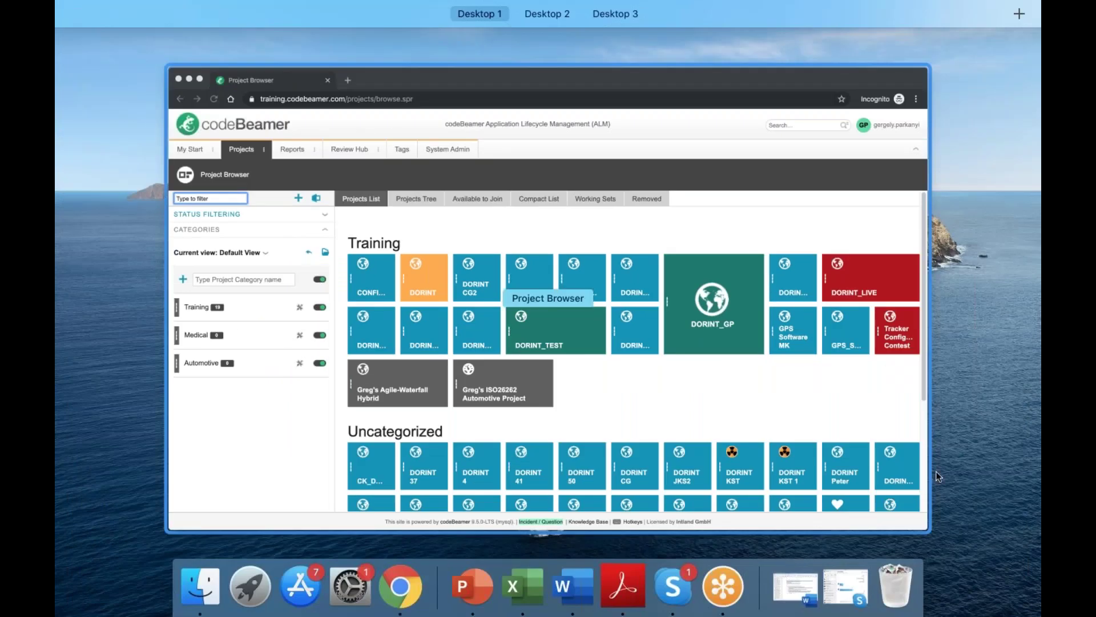
key(ctrl+Up)
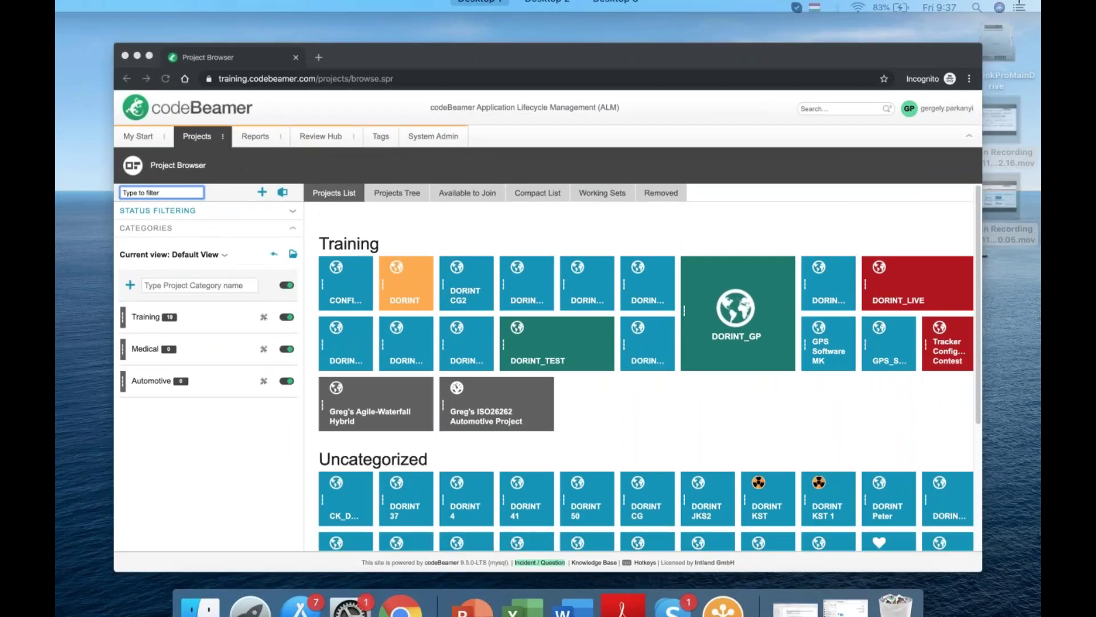
mouse_move(611, 615)
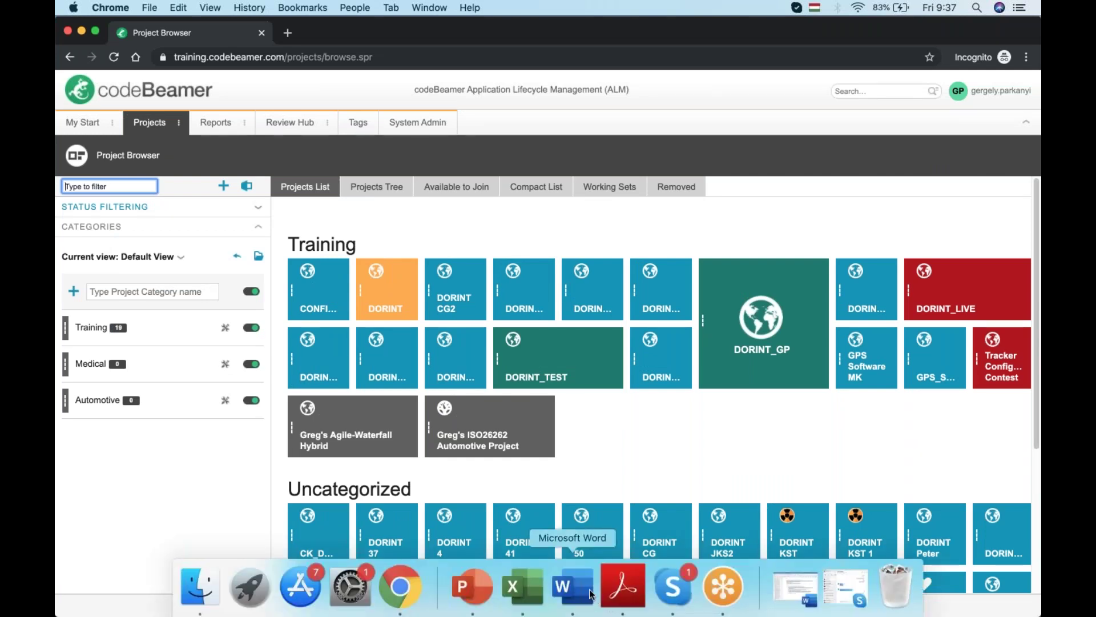
click(209, 592)
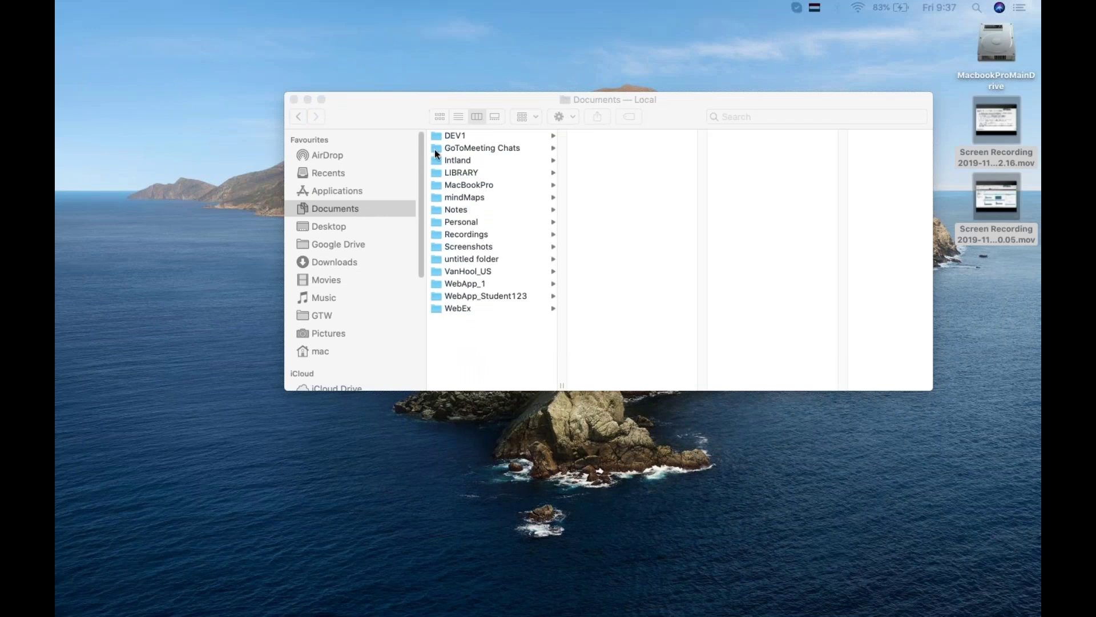
key(ctrl+Up)
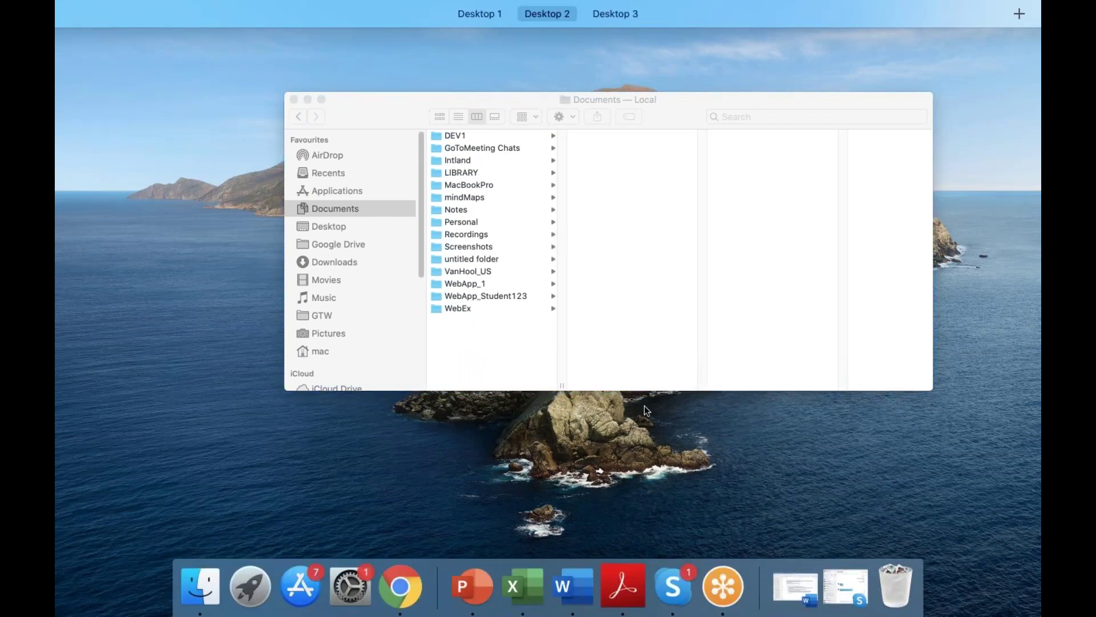
key(ctrl+Up)
Switch to Acrobat Reader showing ConfigurationTrainingGuide_v4.pdf and fit its window to the screen
key(super+Tab)
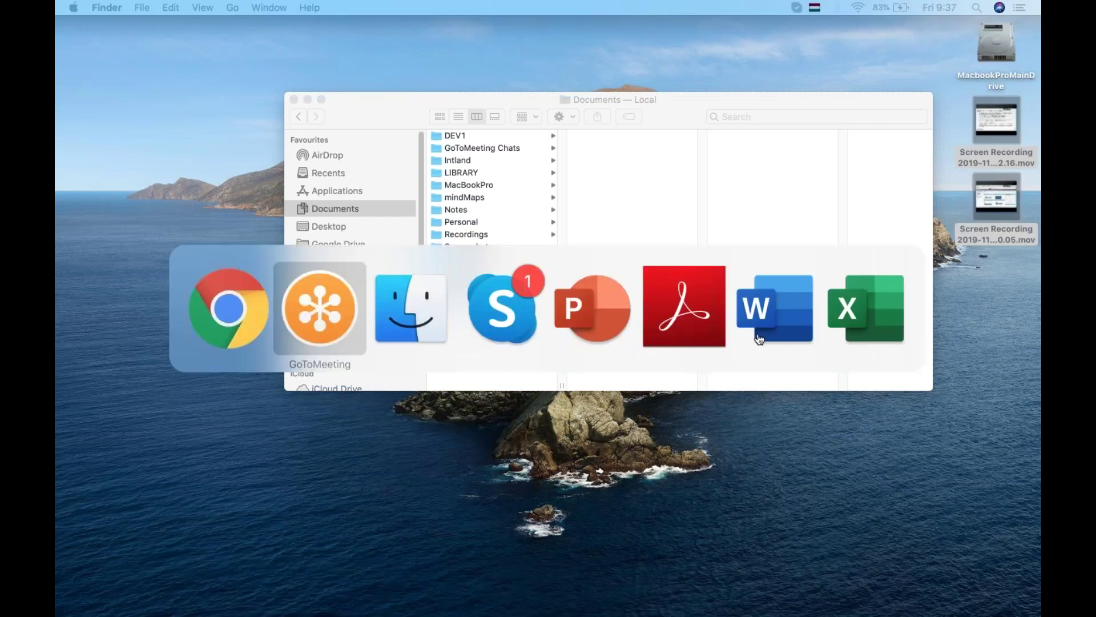
click(686, 302)
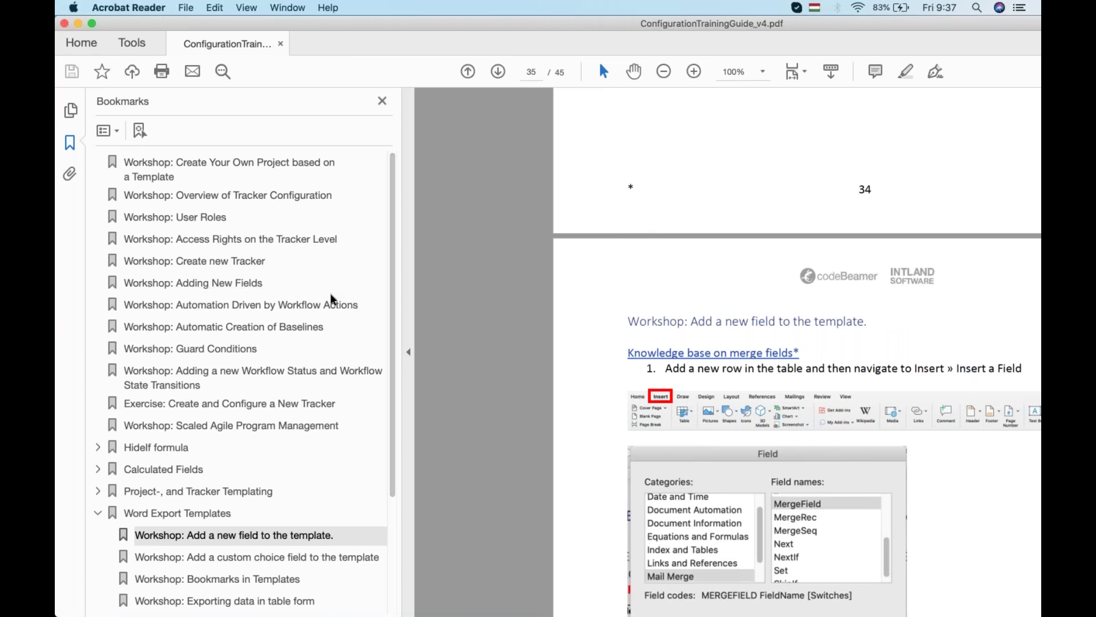
double_click(640, 317)
click(511, 429)
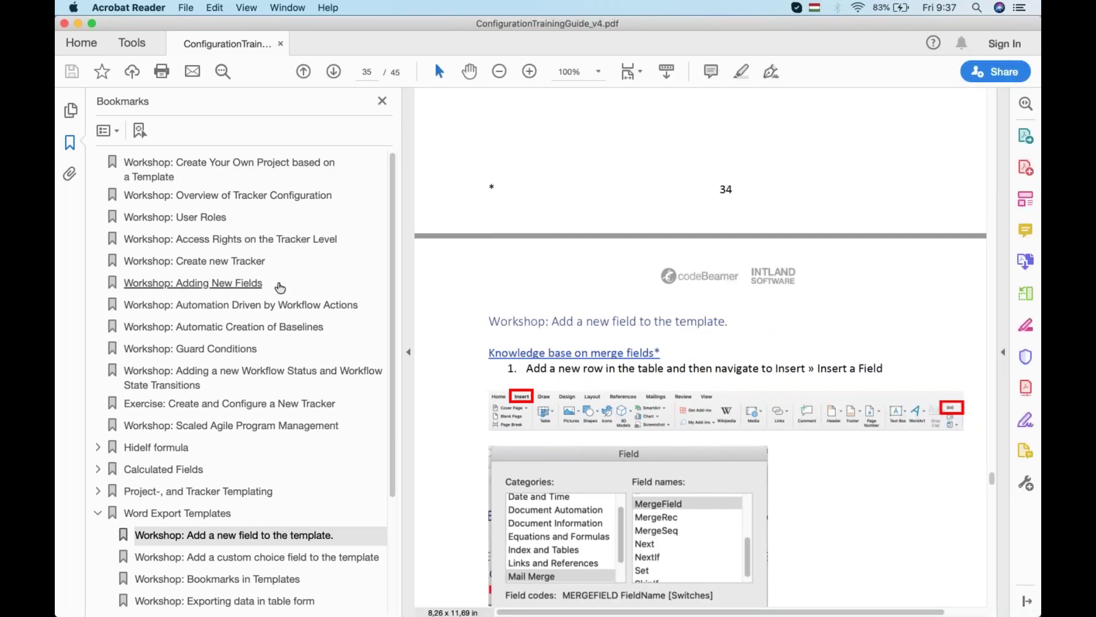
Collapse the Word Export Templates bookmarks and go to "Workshop: Create Your Own Project based on a Template" in the guide
scroll(274, 269, down, 5)
scroll(303, 249, up, 5)
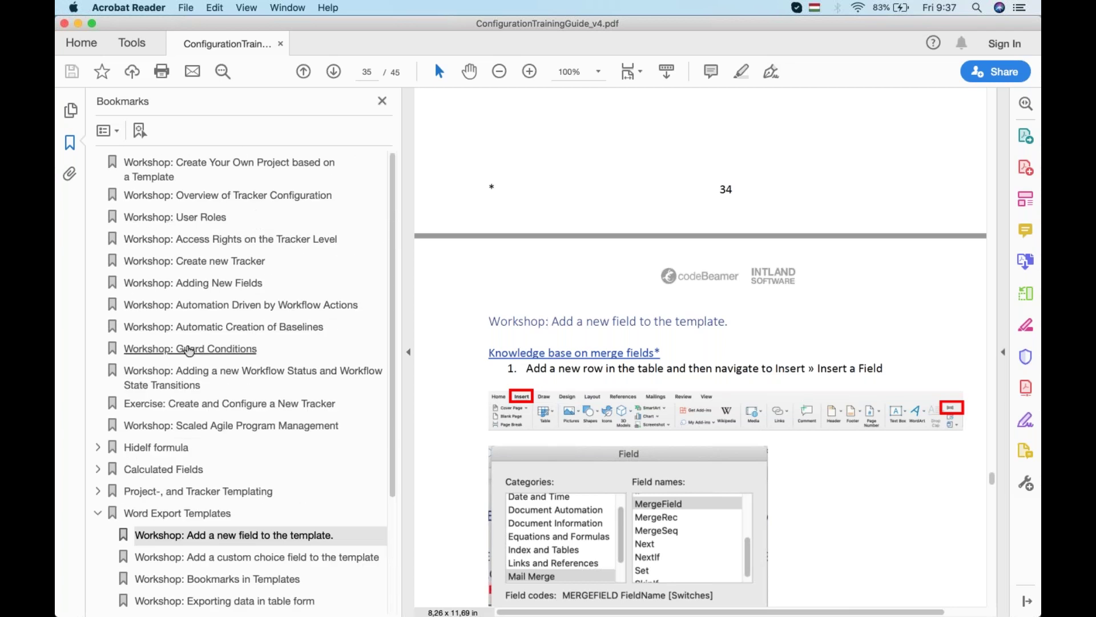
click(98, 513)
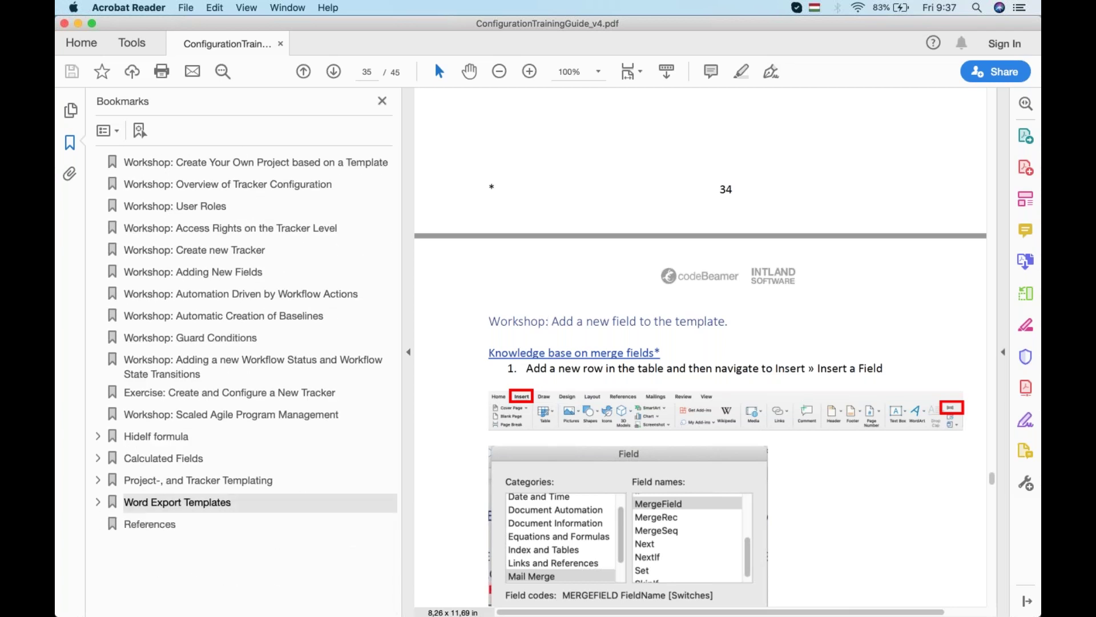
click(263, 164)
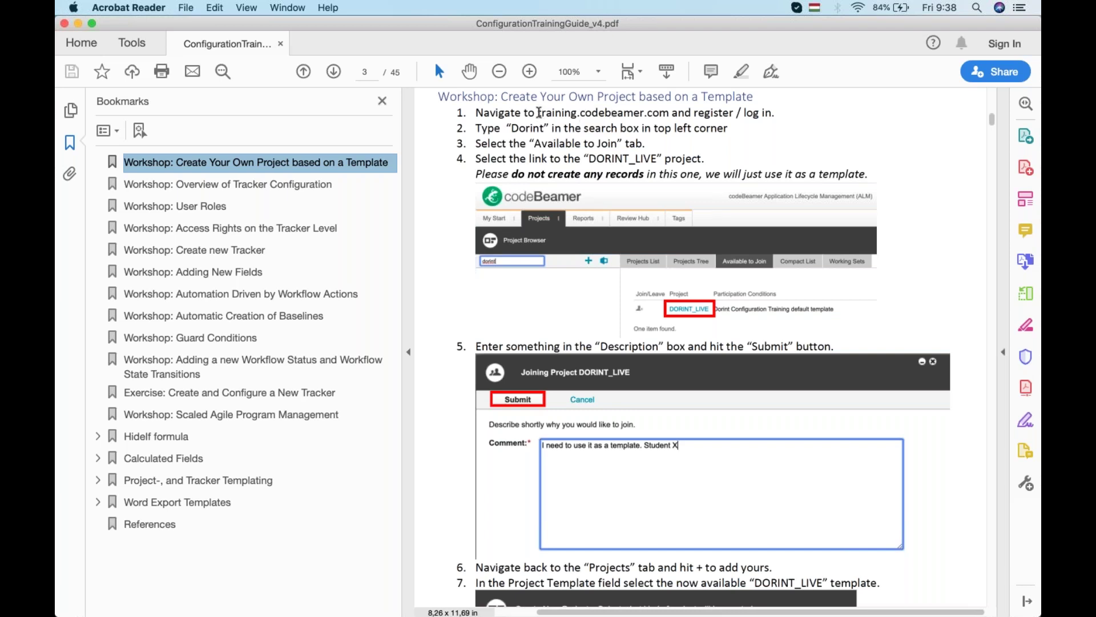
Switch to Chrome, load training.codebeamer.com in a new tab and open the new account registration form
drag(536, 112, 672, 110)
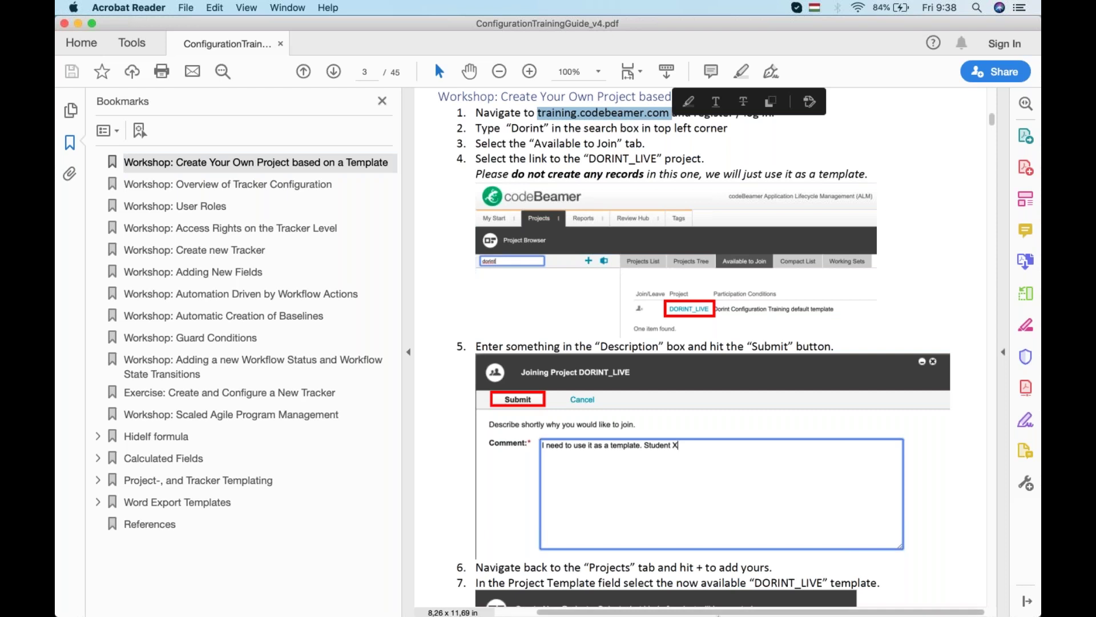
mouse_move(359, 590)
click(400, 586)
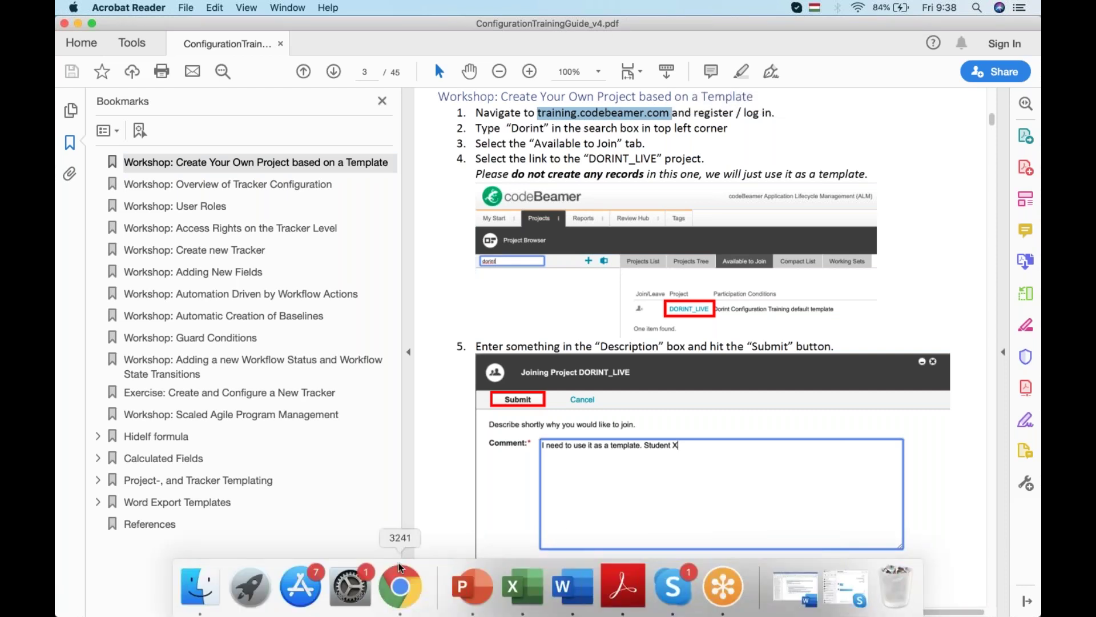
key(ctrl+Up)
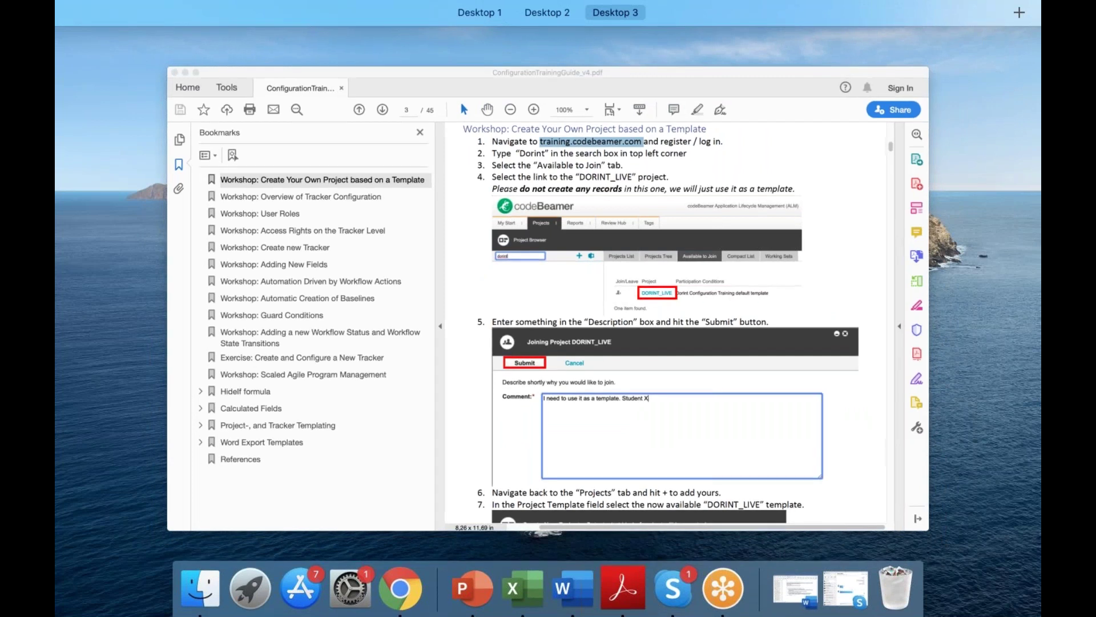
click(461, 103)
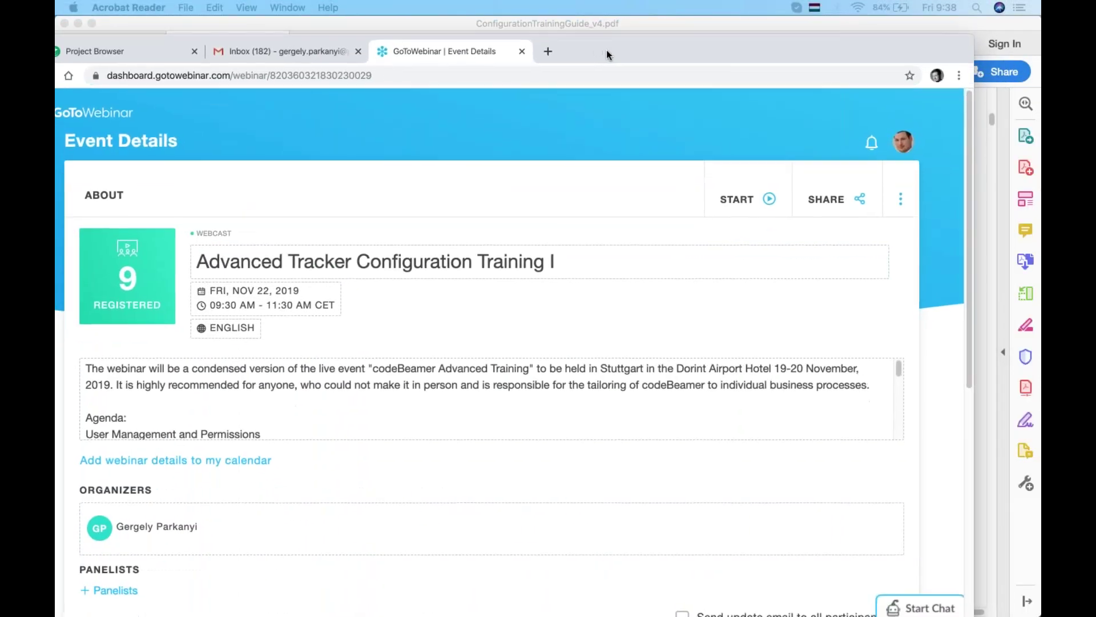
click(553, 47)
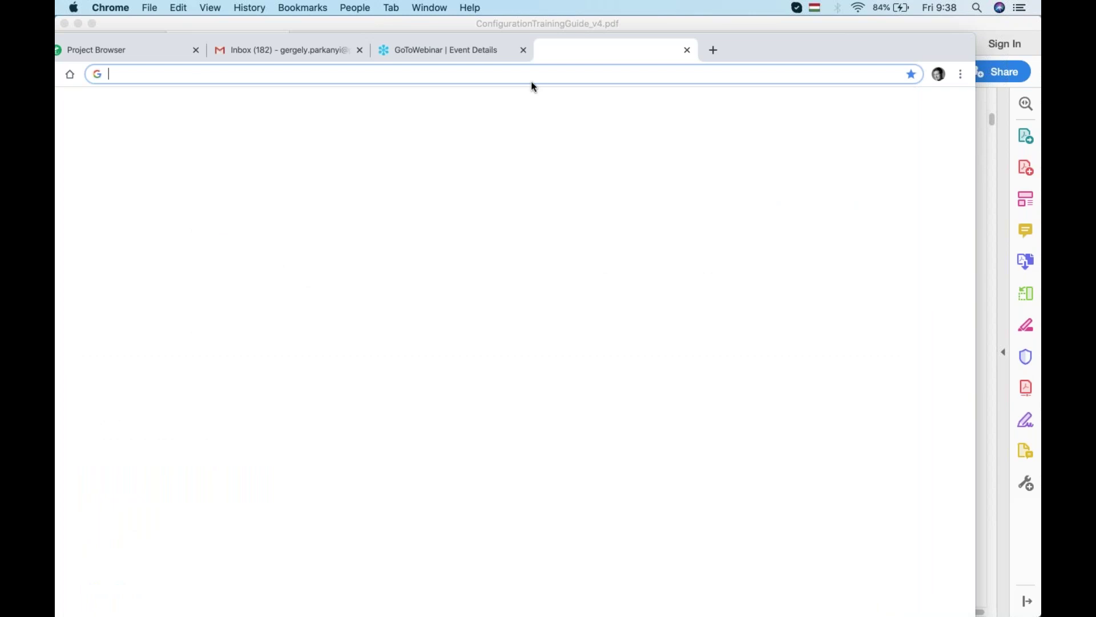
text(tra)
key(Return)
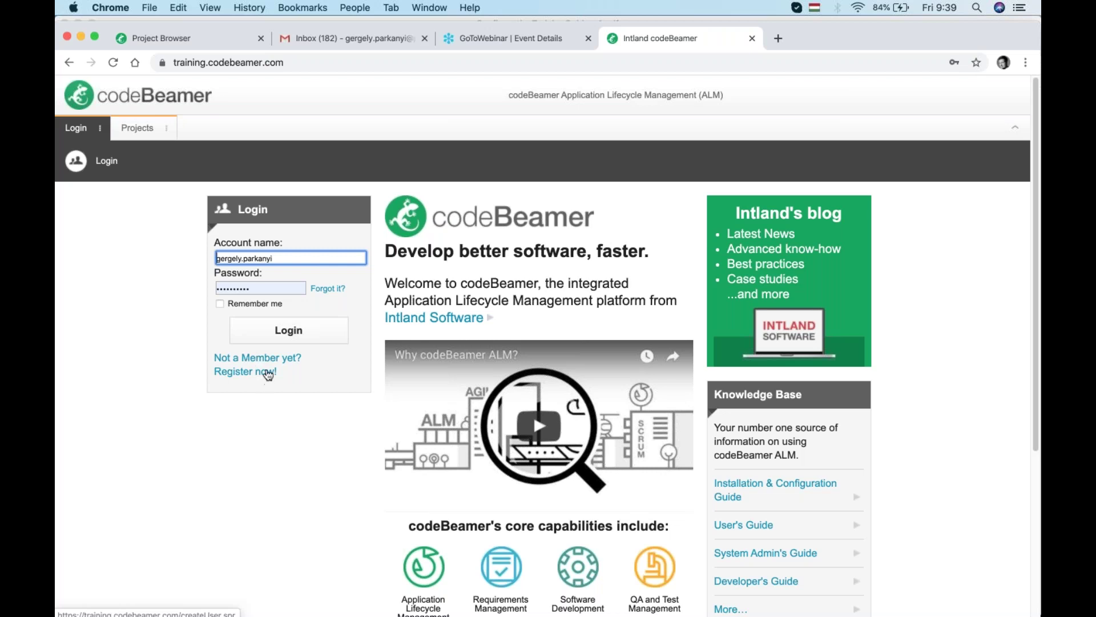
click(264, 377)
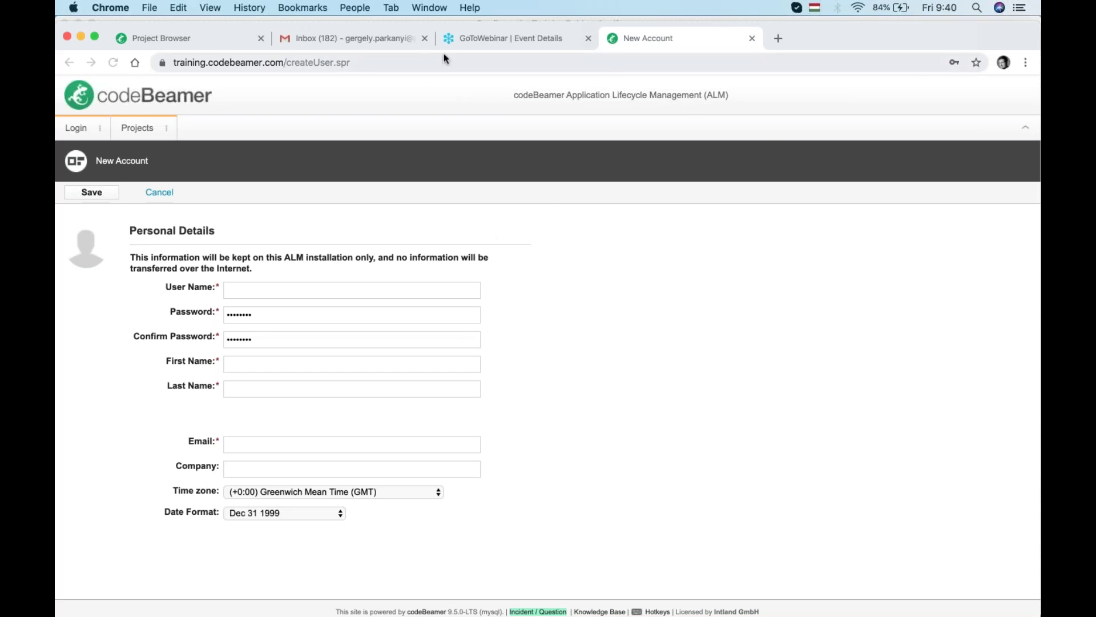
Close the mail inbox and GoToWebinar browser tabs and go back to the Project Browser page
click(424, 37)
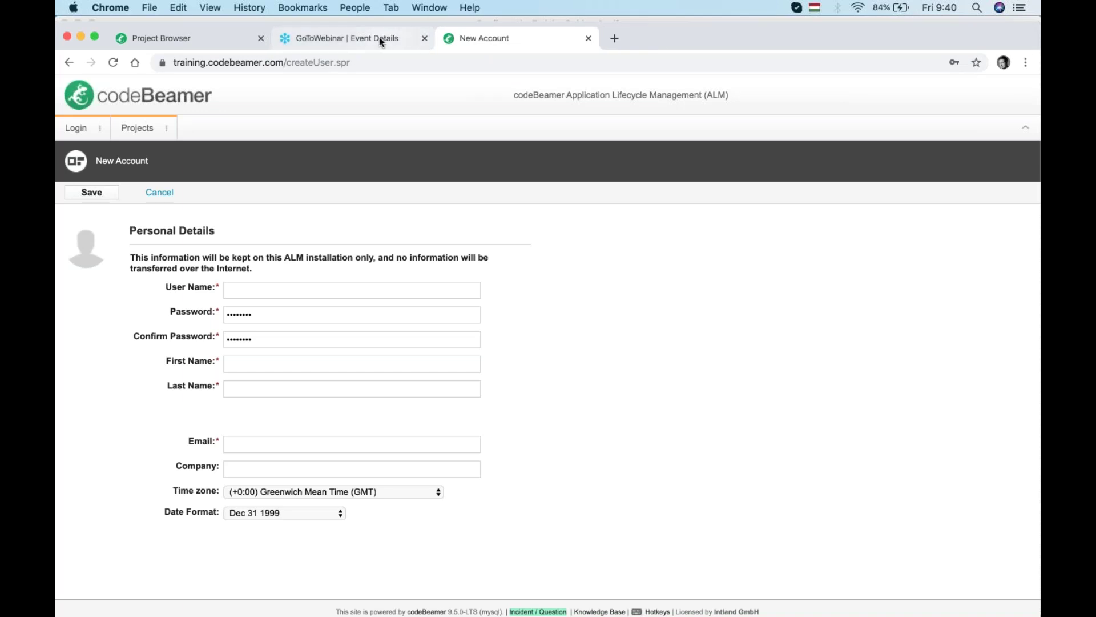
click(379, 37)
click(424, 38)
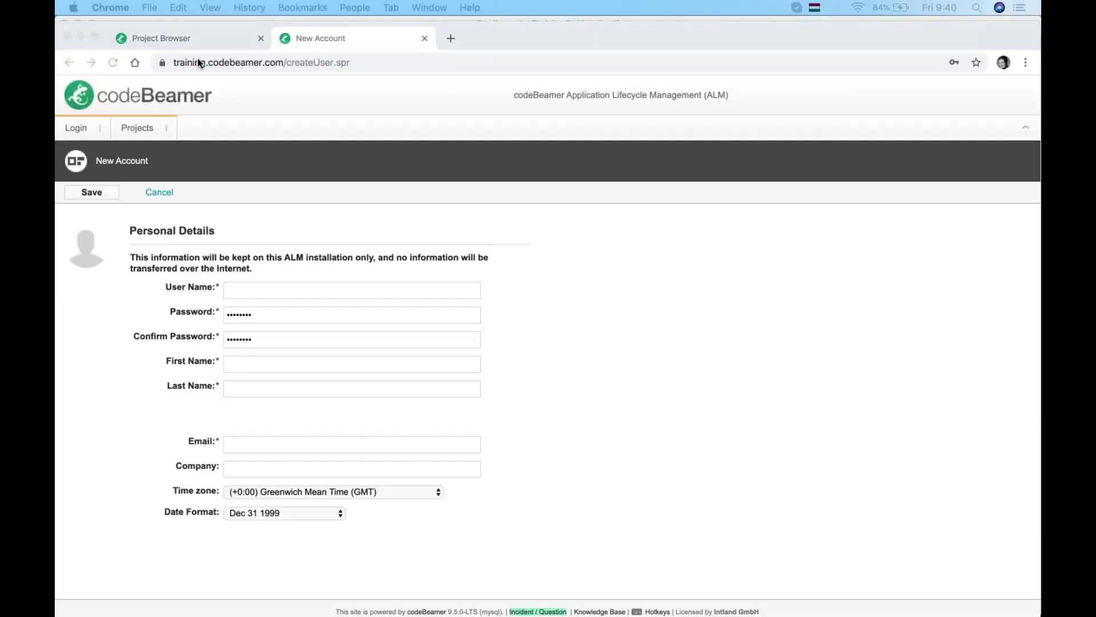
click(189, 38)
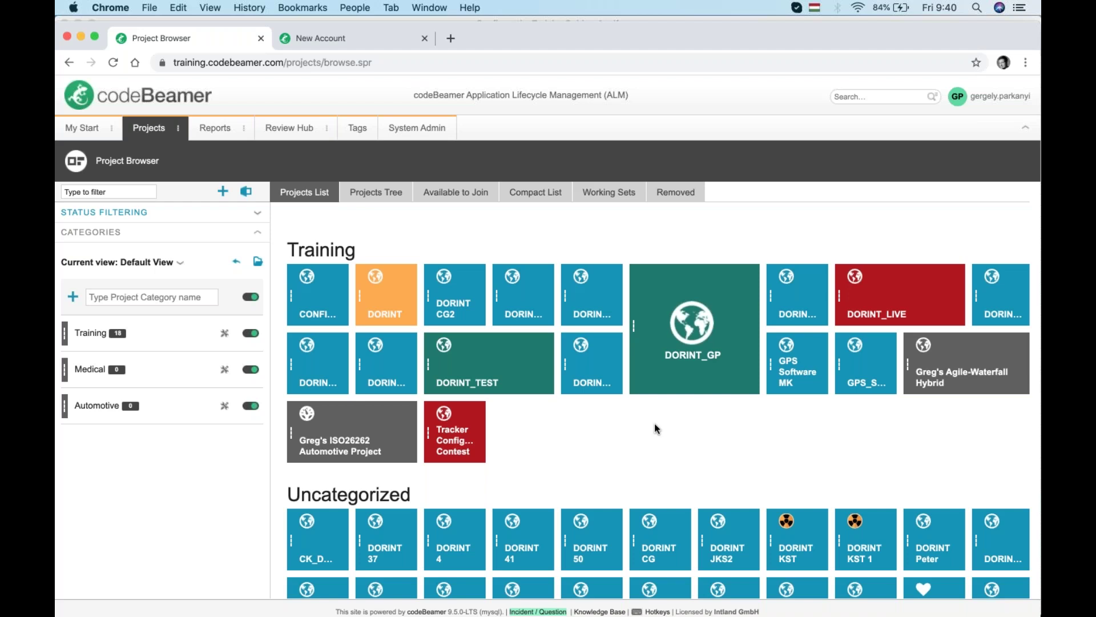
Switch to Acrobat Reader and review the workshop's opening instructions, highlighting its title and the training.codebeamer.com address
key(ctrl+Up)
click(464, 454)
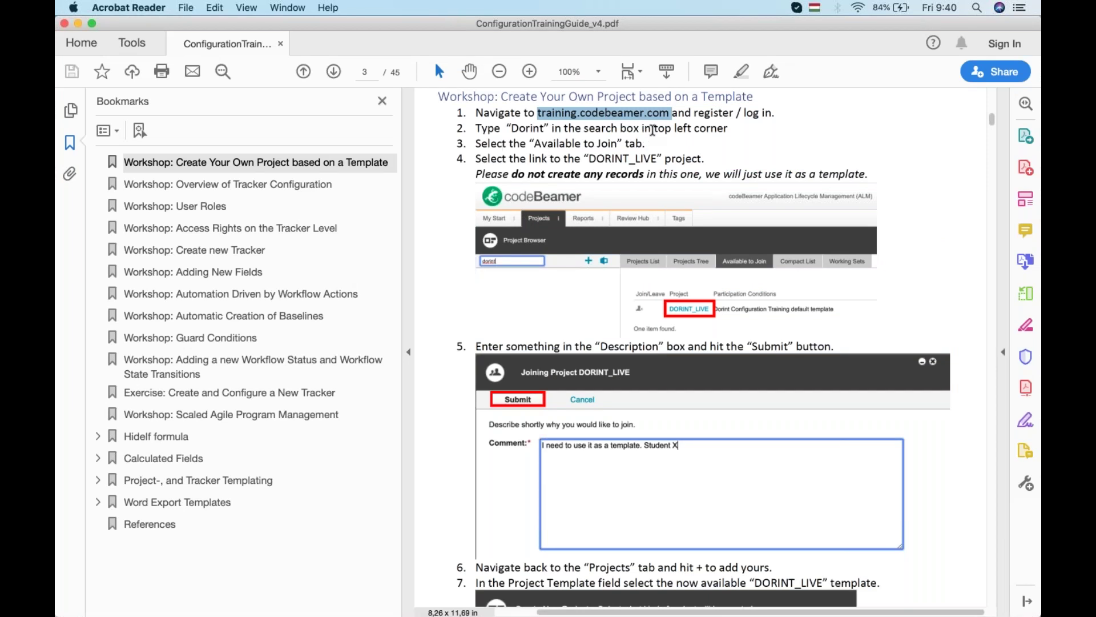
drag(755, 97, 438, 97)
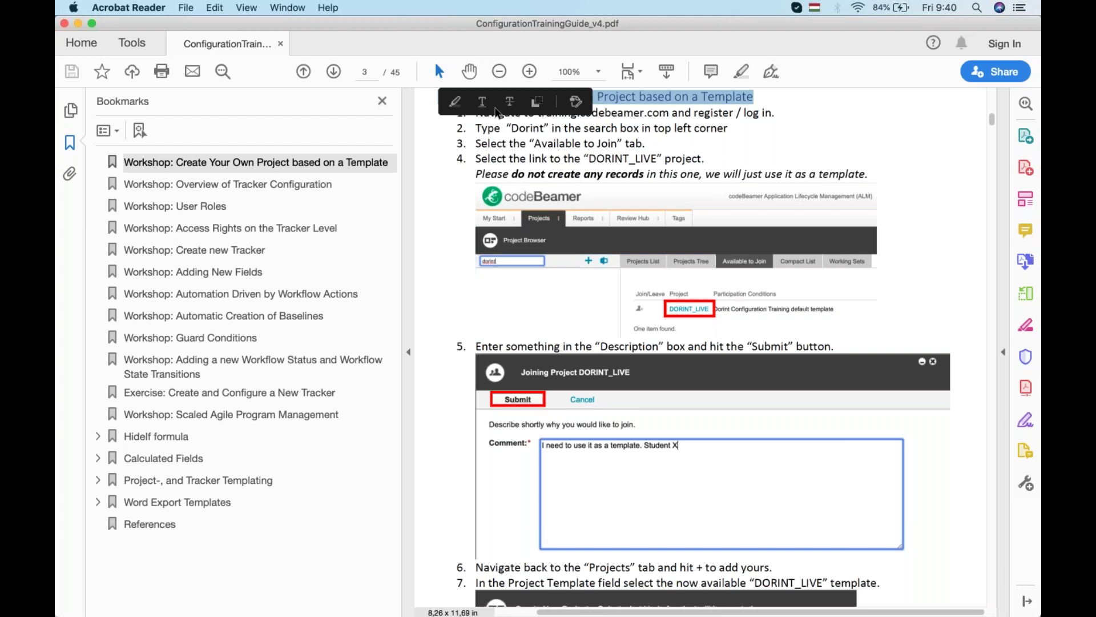
click(637, 118)
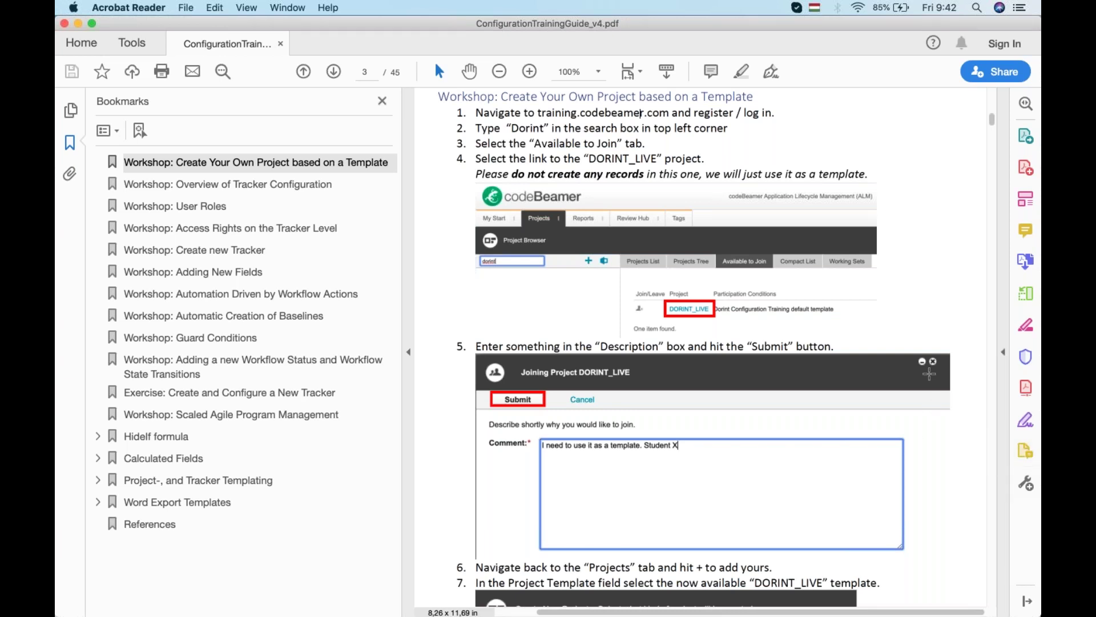
scroll(791, 328, up, 2)
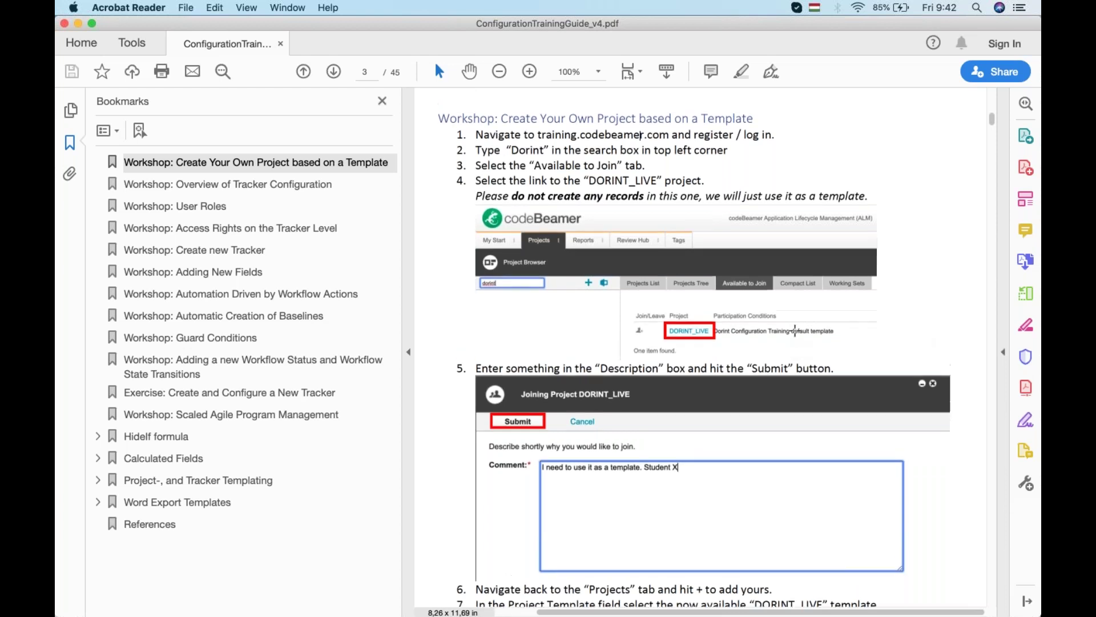
scroll(761, 279, down, 1)
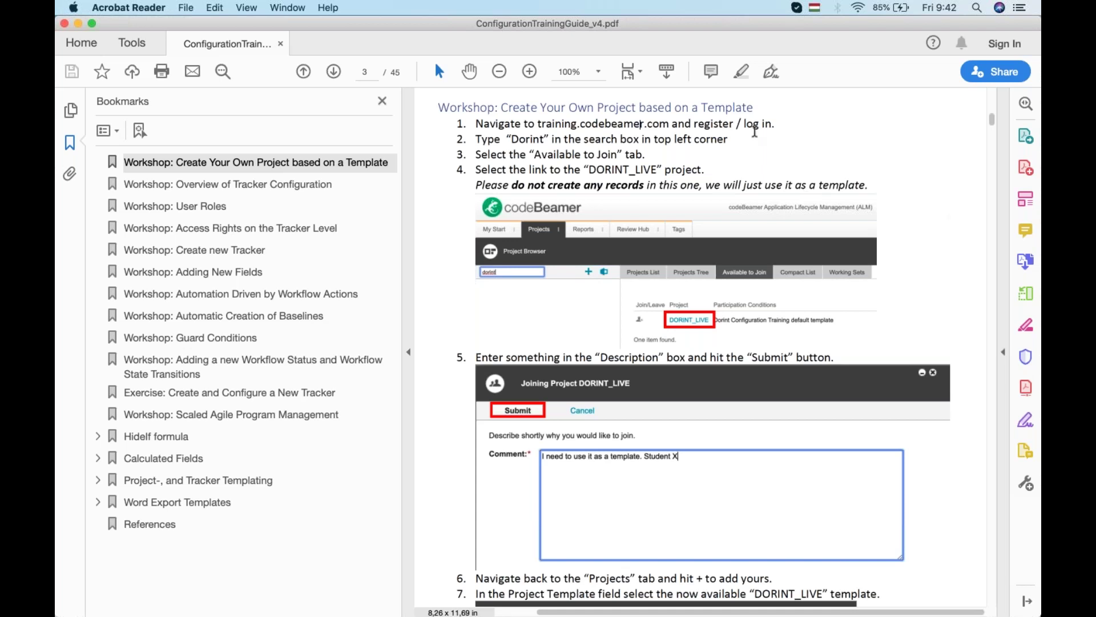
drag(537, 124, 664, 130)
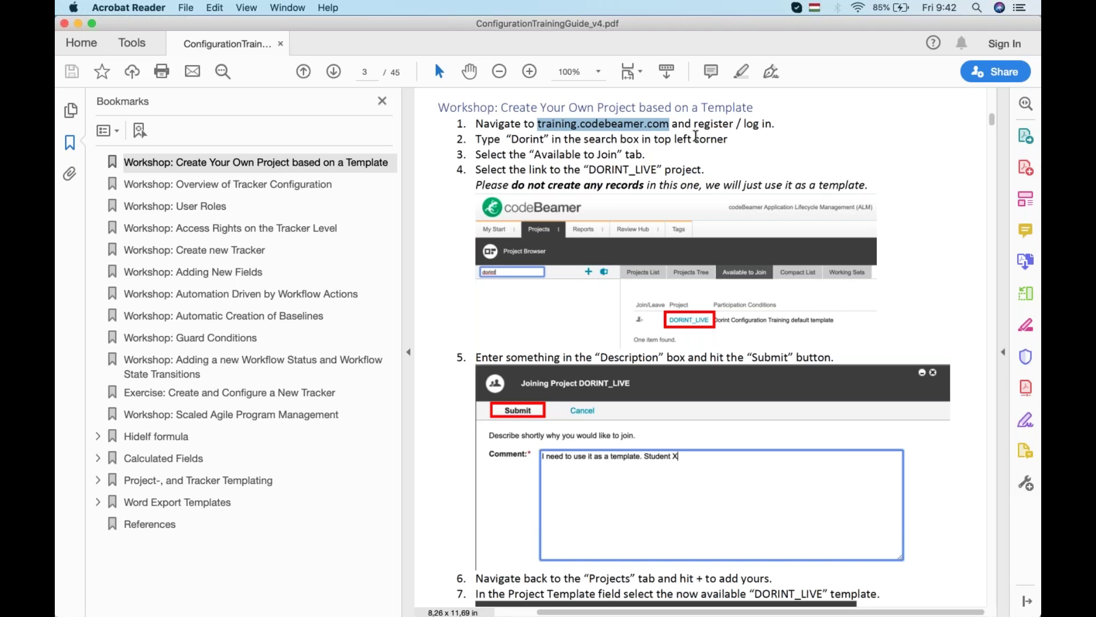
click(671, 139)
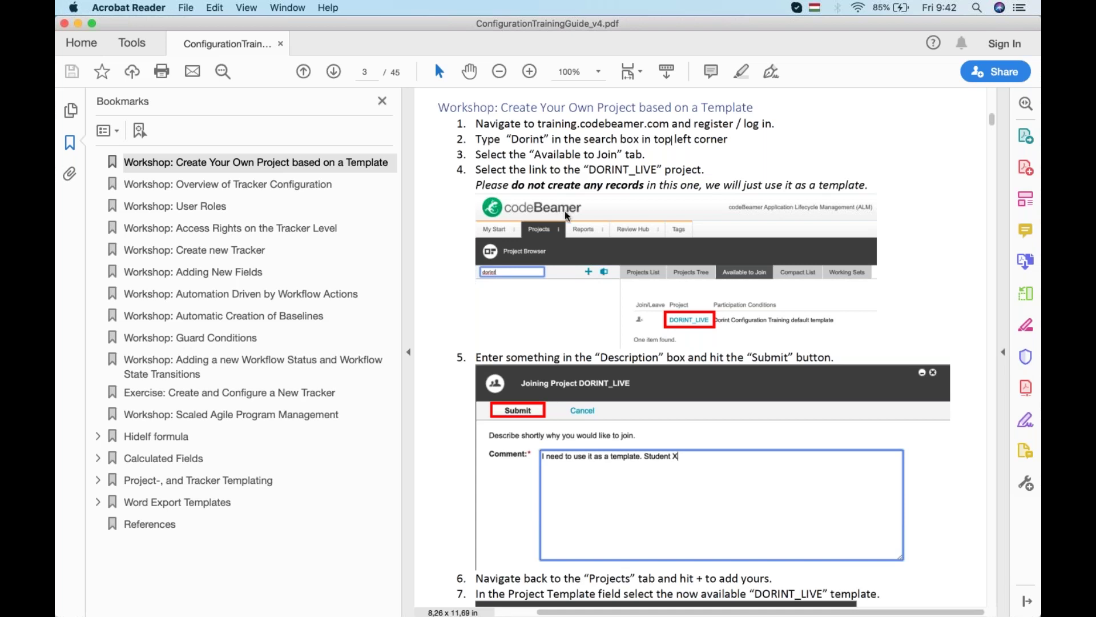
Switch to Chrome and filter the projects in the Project Browser by "dorin"
key(ctrl+Up)
click(672, 207)
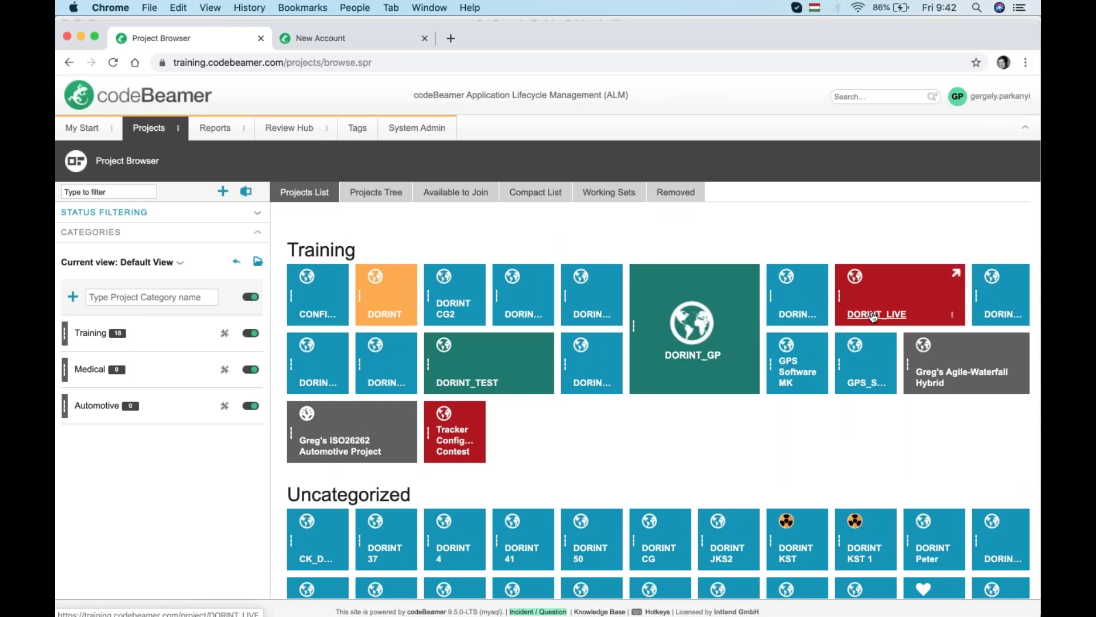
click(95, 191)
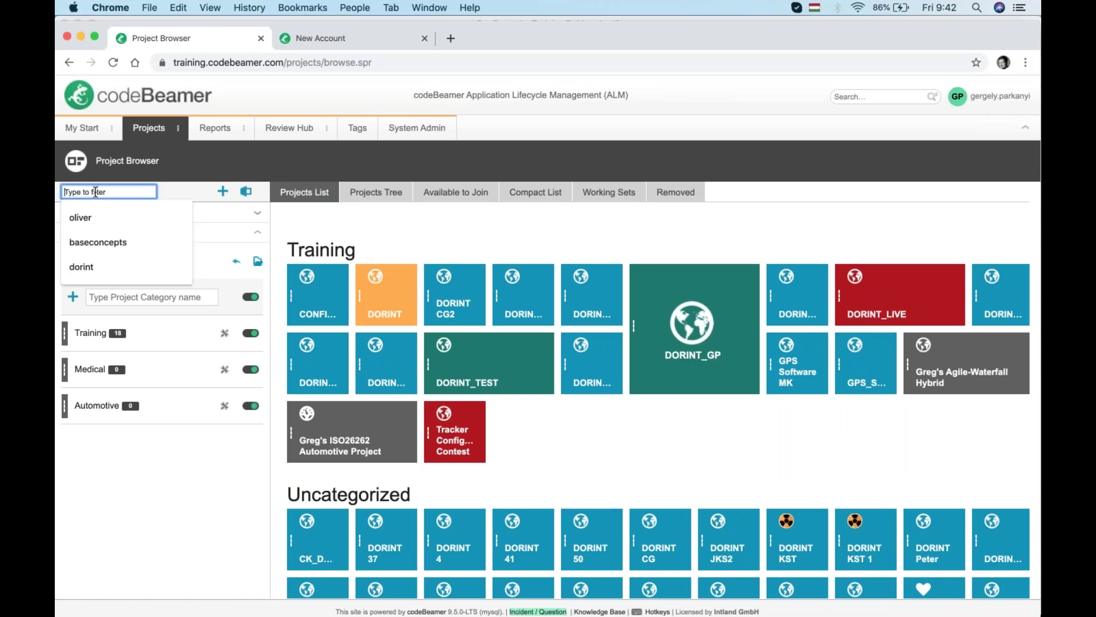
text(dorin)
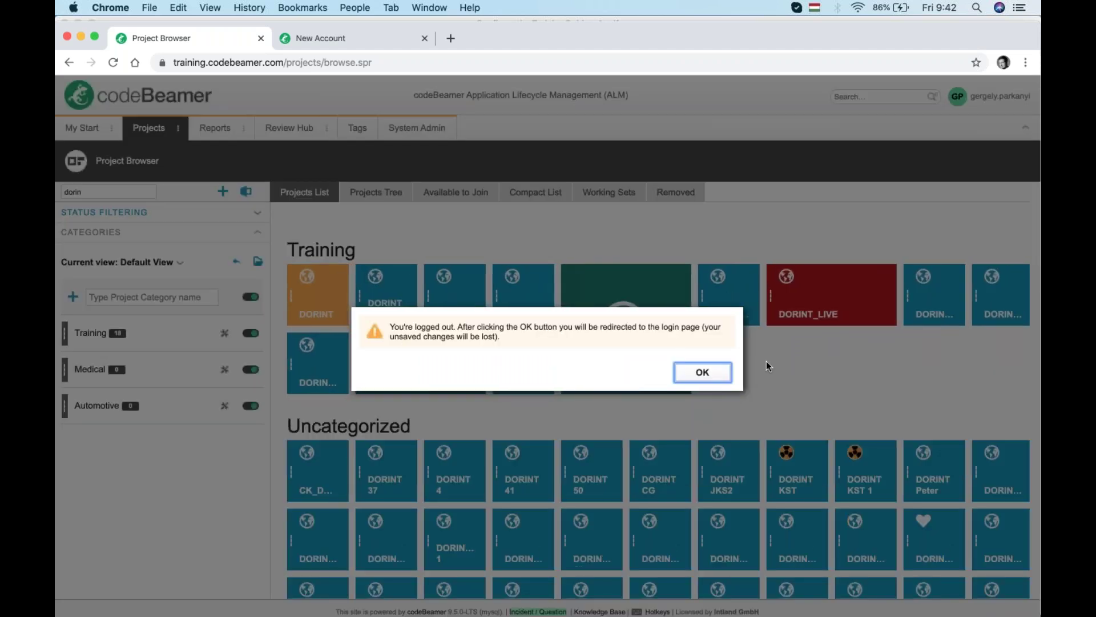
Acknowledge the logout notice and log back in with the prefilled account credentials
click(708, 375)
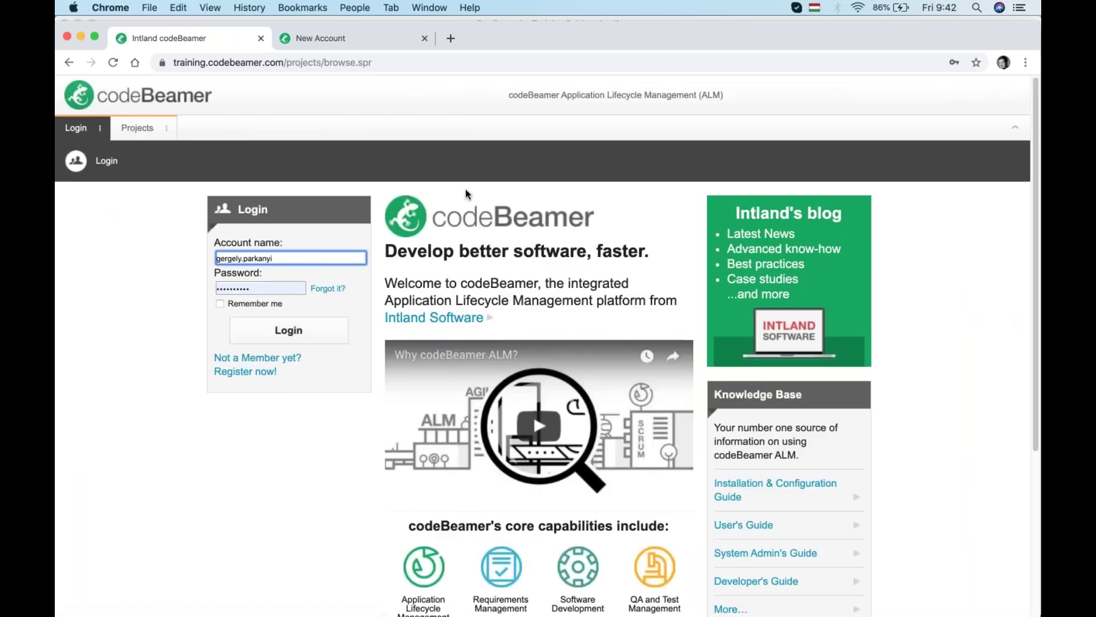
click(292, 335)
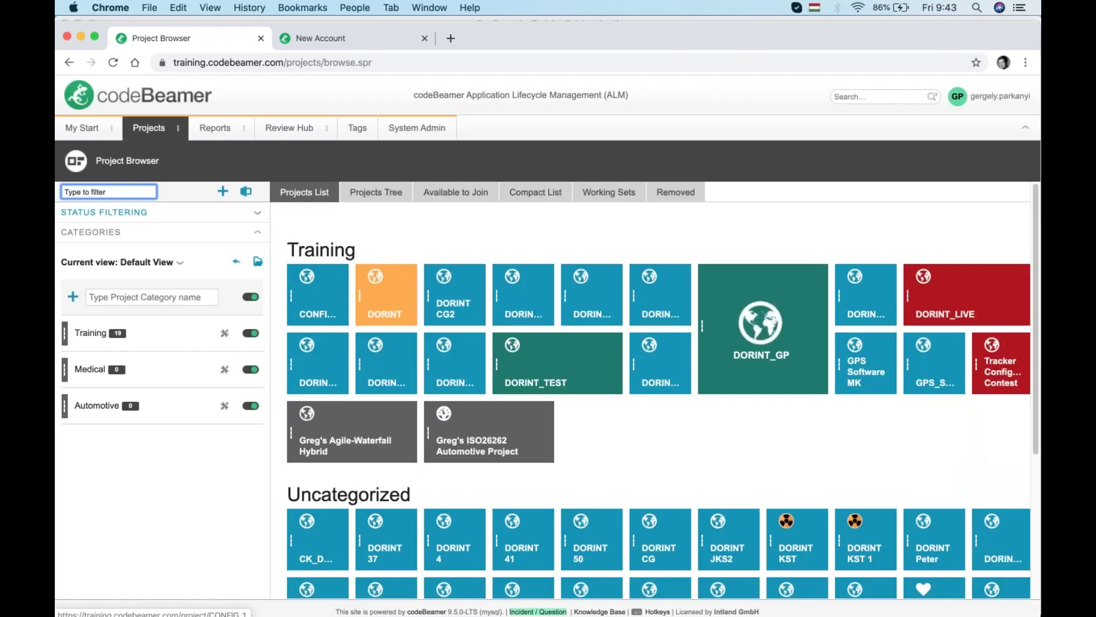
Show the projects available to join and filter them by "dorint_liv"
text(dorint)
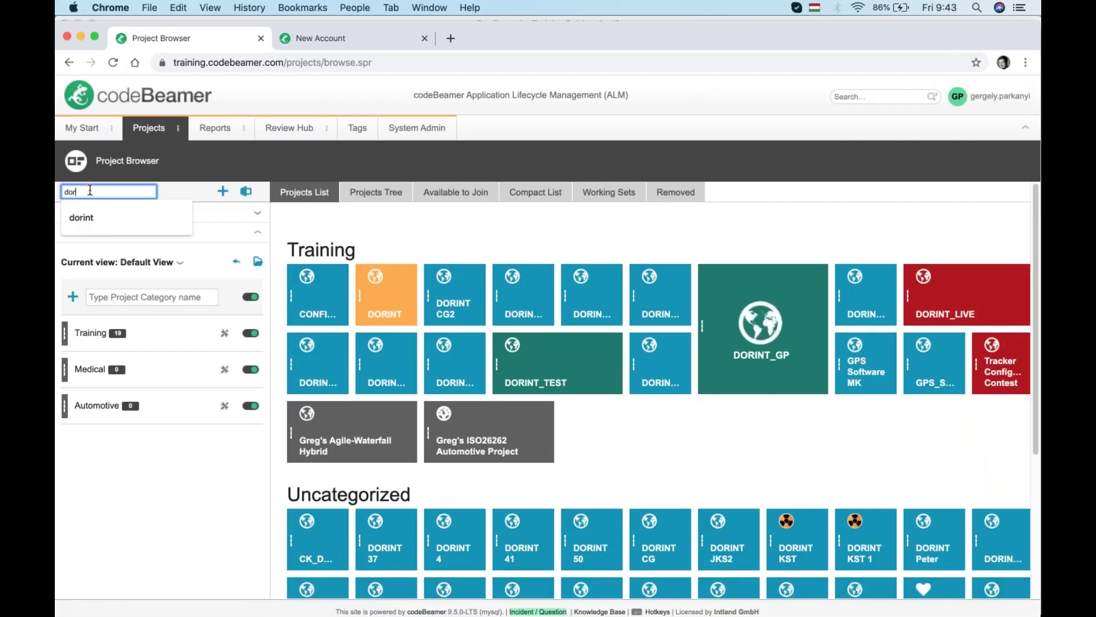
click(454, 192)
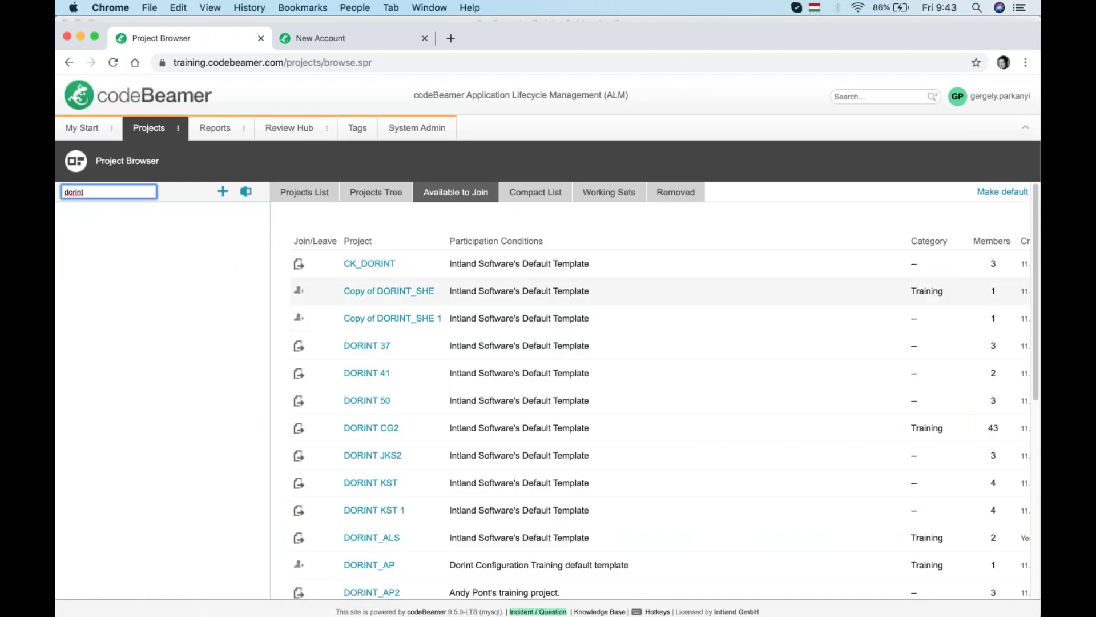
scroll(367, 294, down, 1)
scroll(368, 294, down, 3)
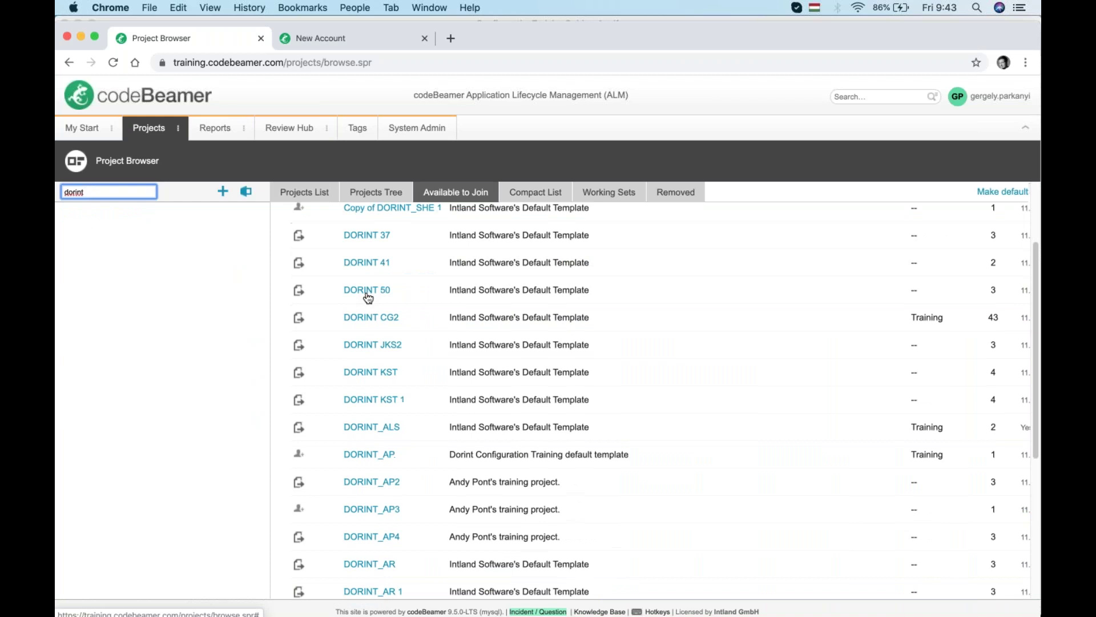
scroll(367, 294, up, 4)
text(_liv)
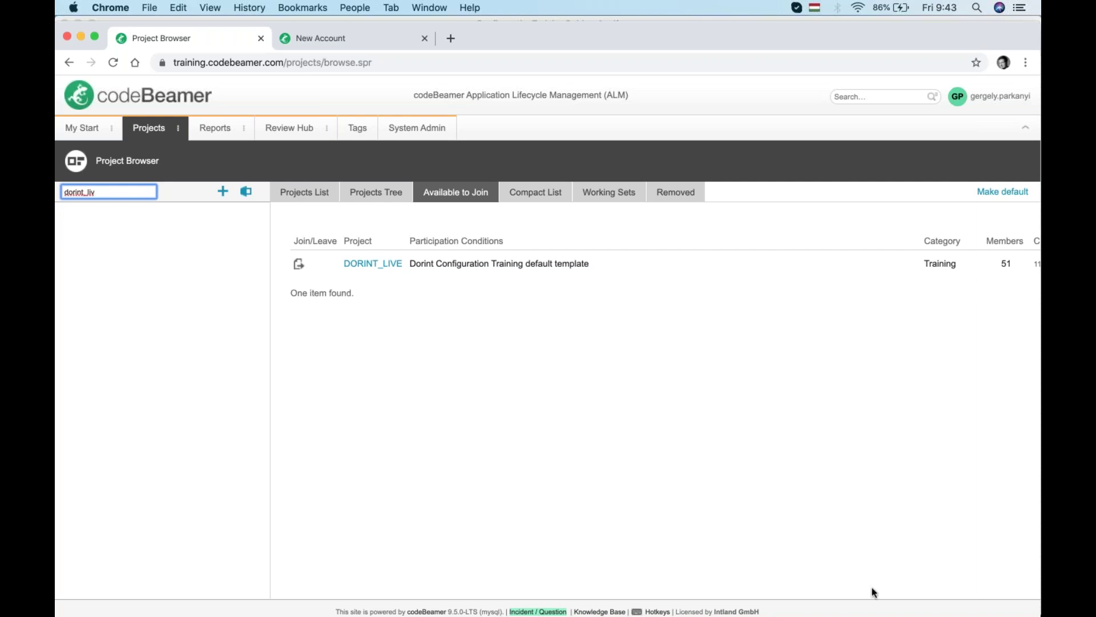
Switch to Finder and open ConfigurationTraining_v13.pptx from Documents > Intland > Assignments > AdvancedTrainingDorint2019
key(ctrl+Up)
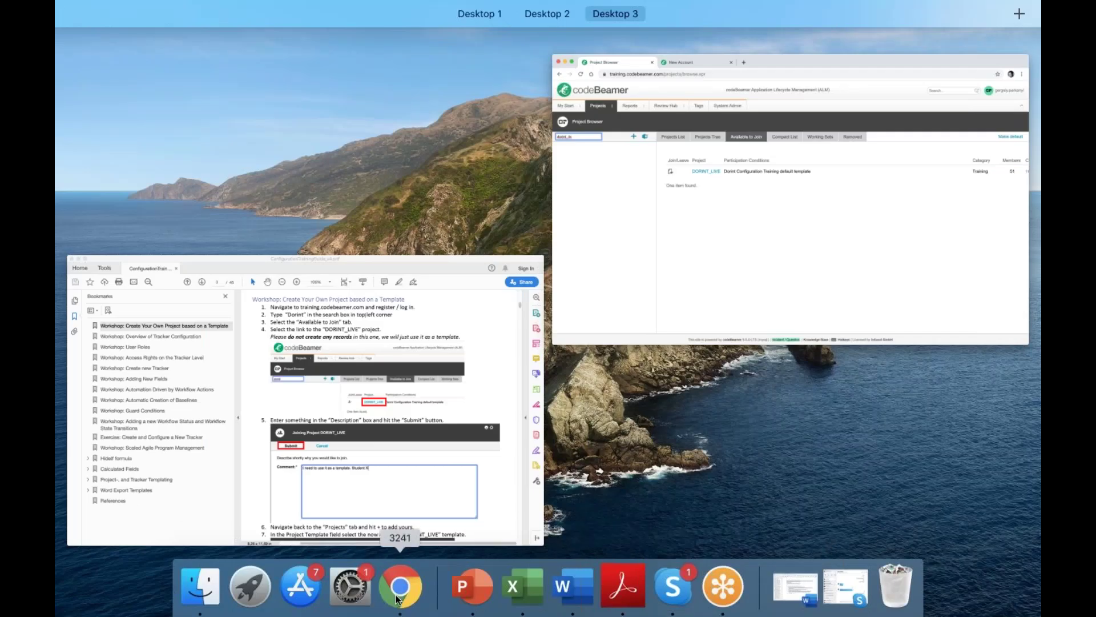
click(203, 584)
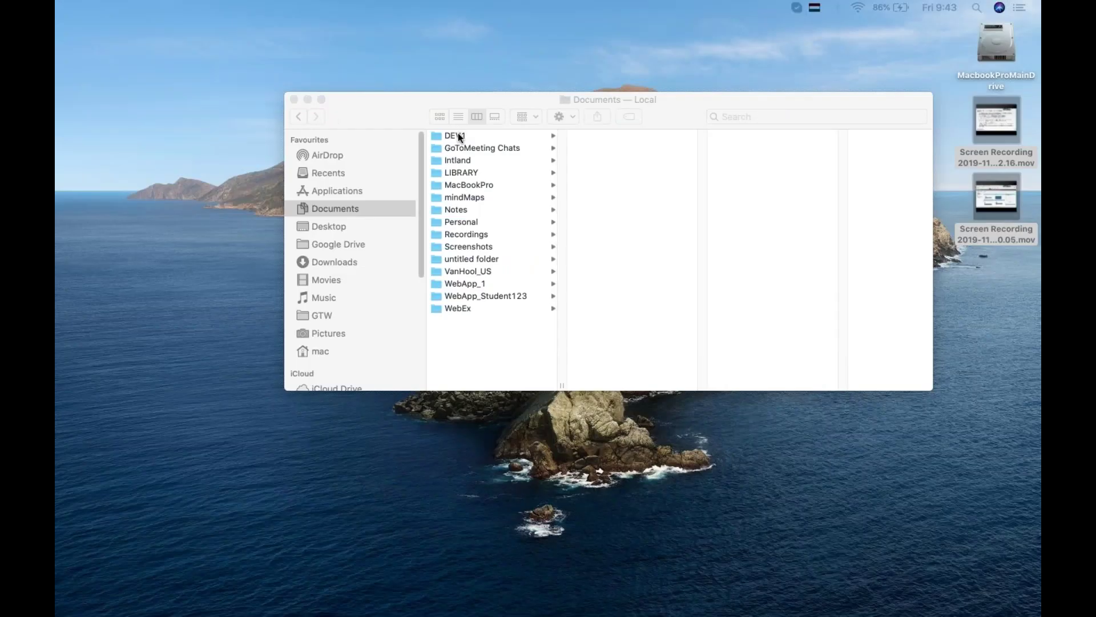
click(458, 160)
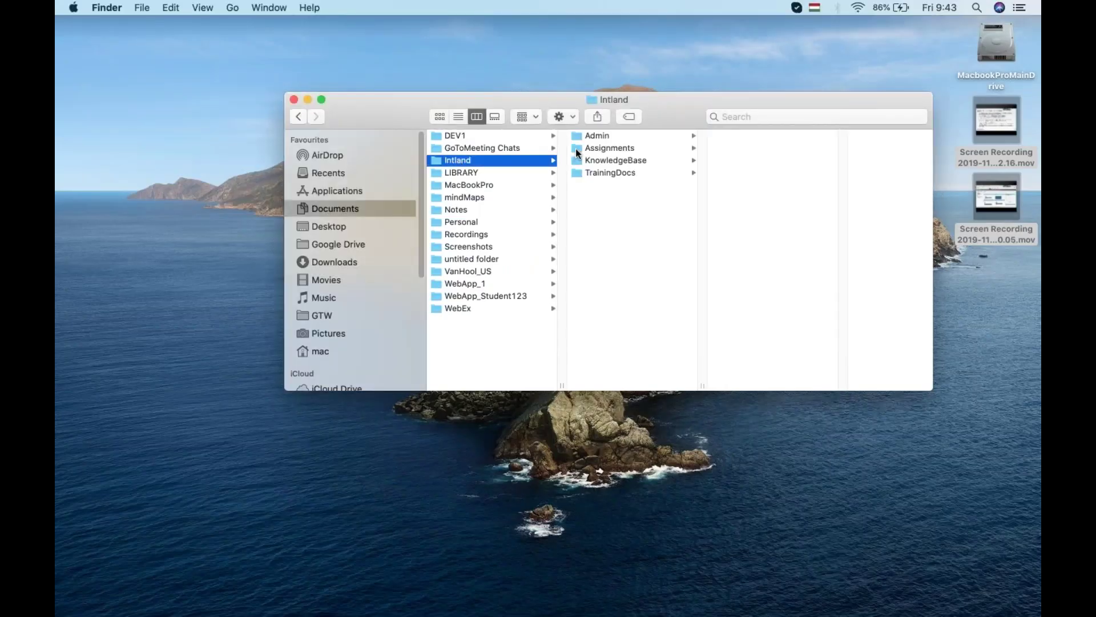
click(611, 149)
click(778, 135)
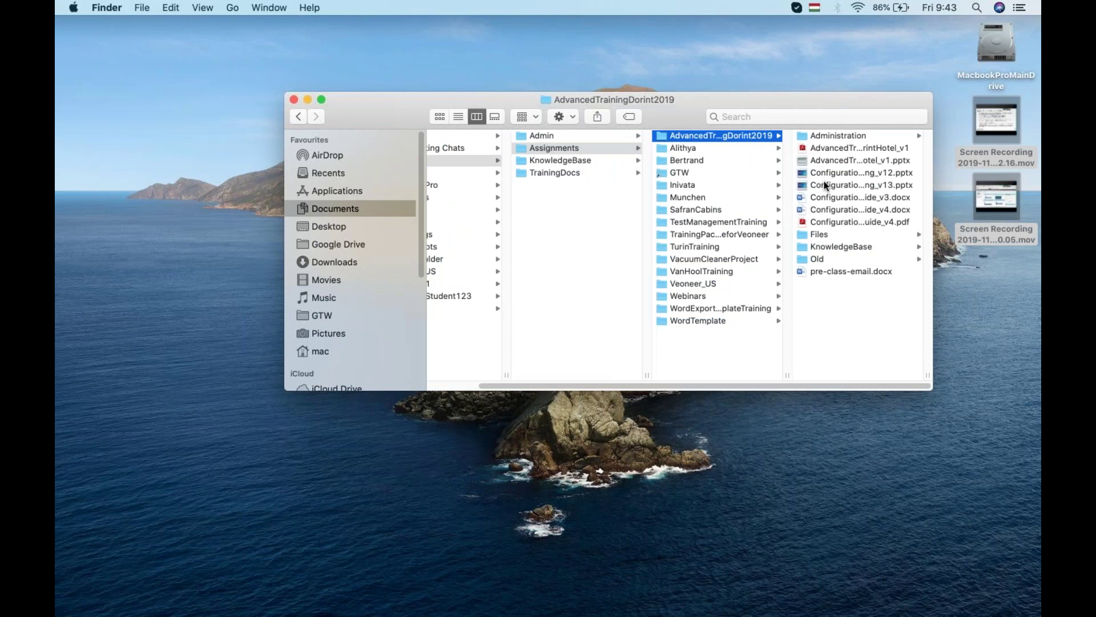
double_click(824, 184)
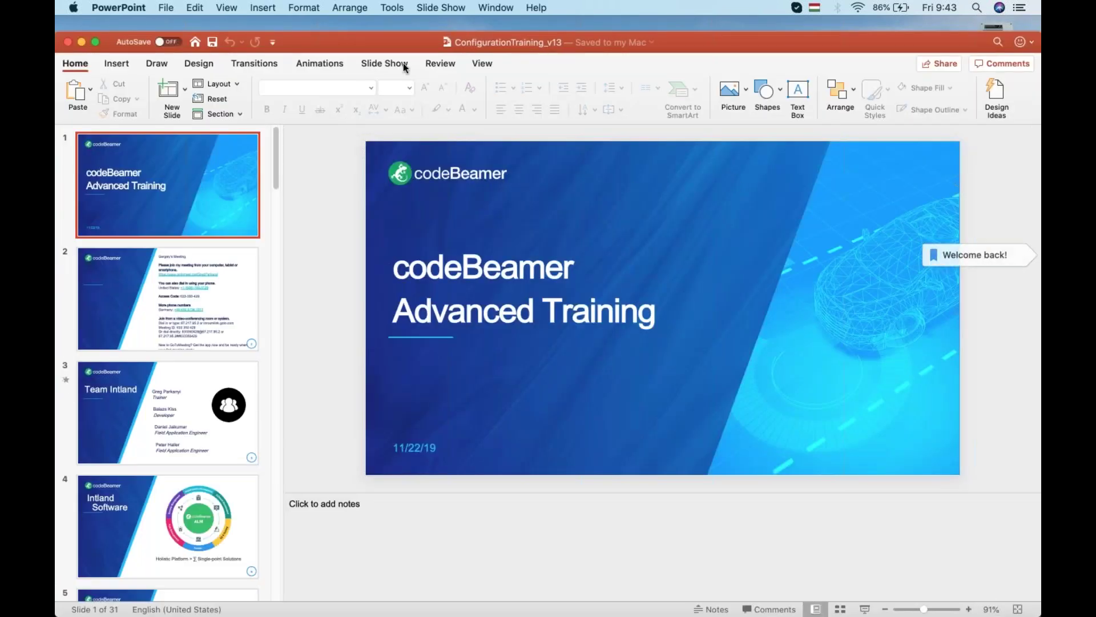
Play the presentation's slide show from the start and advance to the Intland Software slide
click(394, 63)
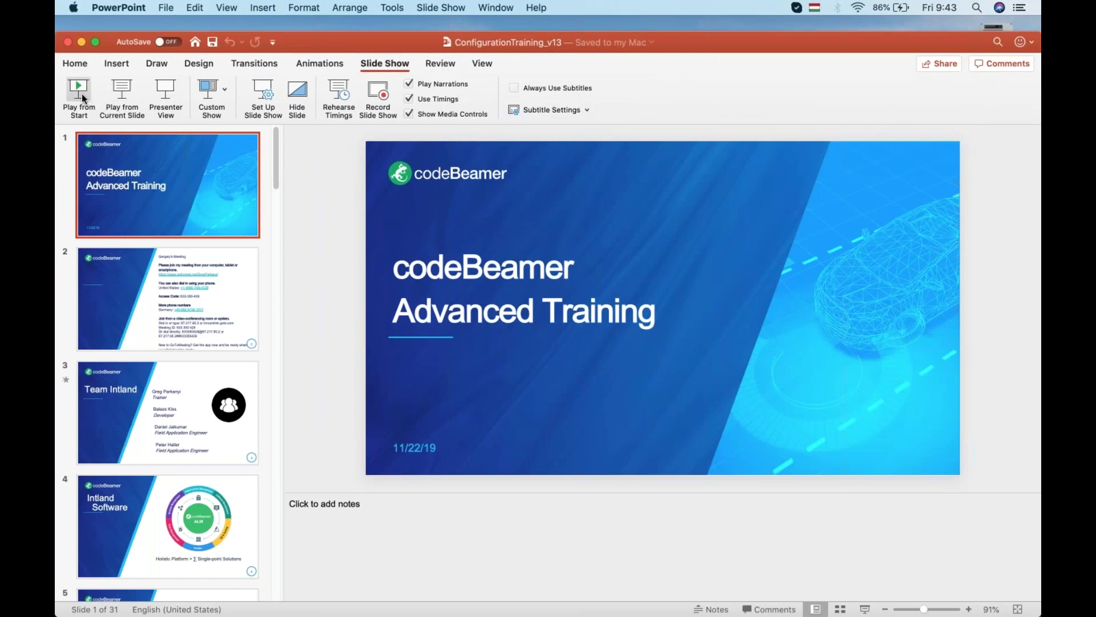
click(81, 93)
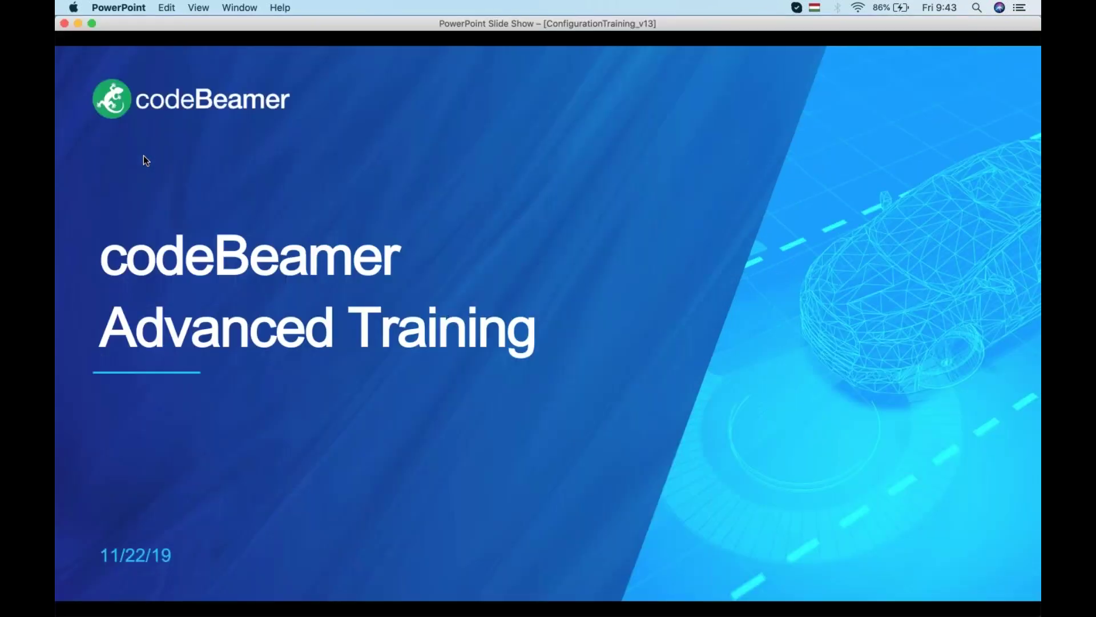
key(Right)
key(Right)
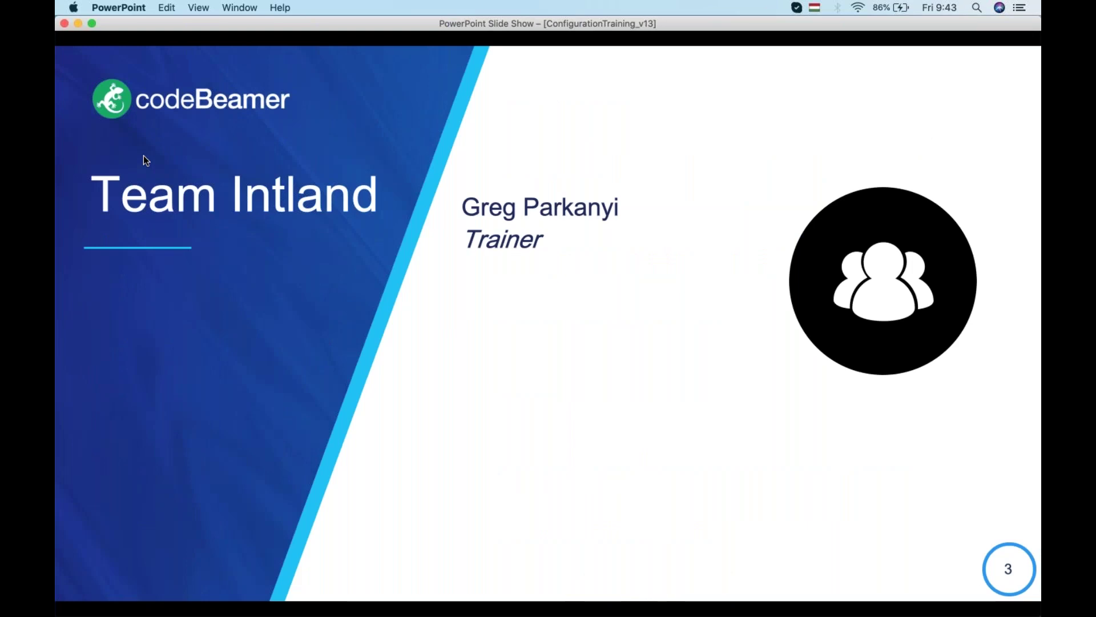
key(Right)
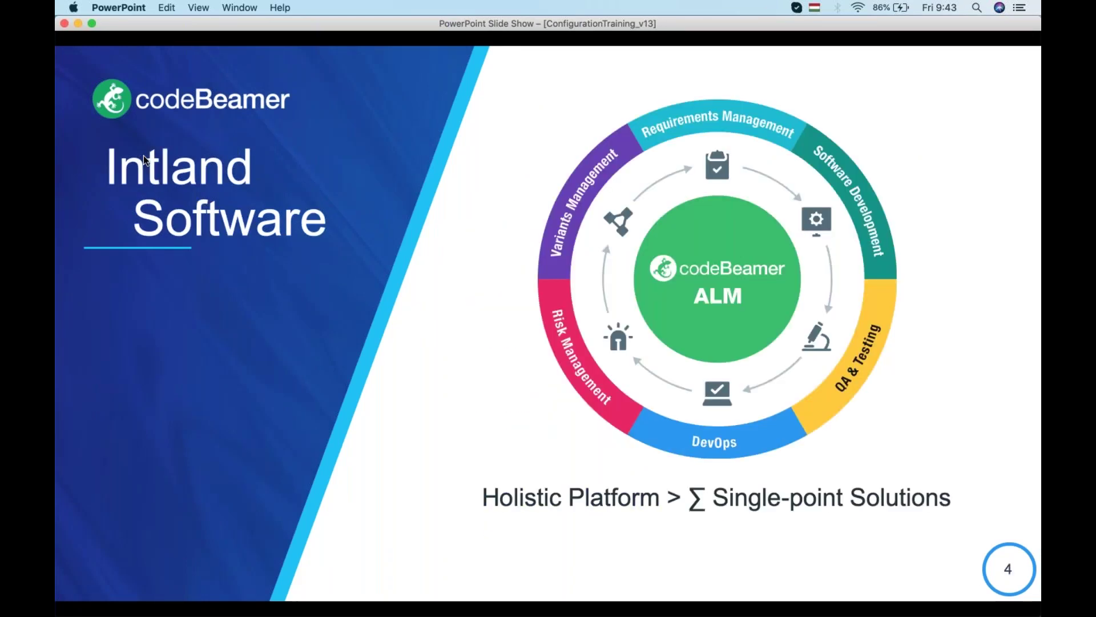
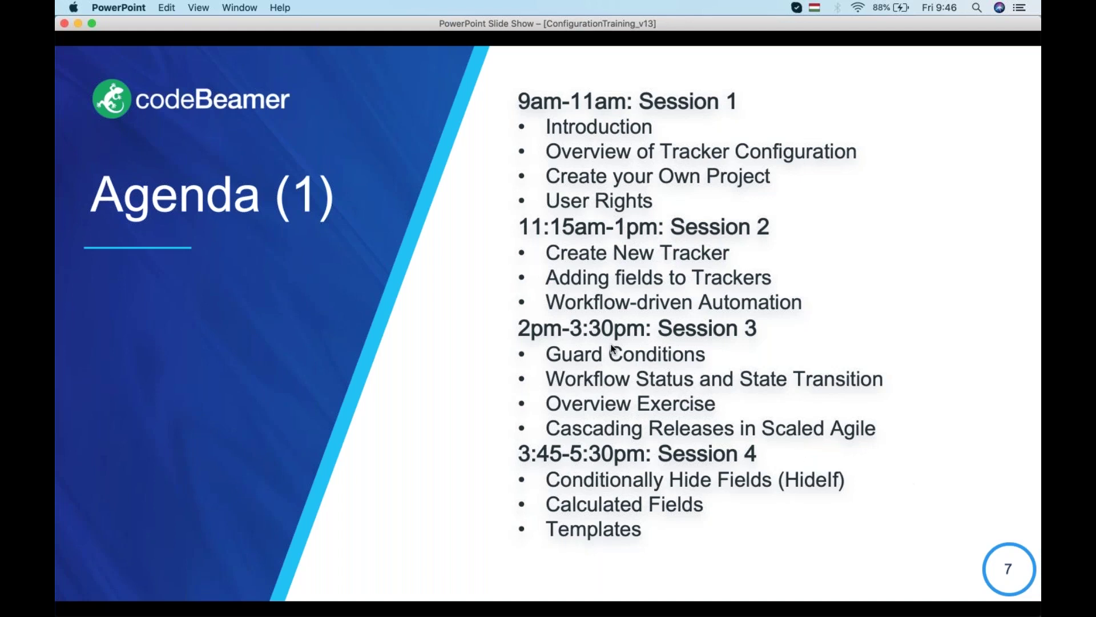
Switch to the incognito Chrome window on the first desktop and open the DORINT_LIVE project
key(ctrl+Up)
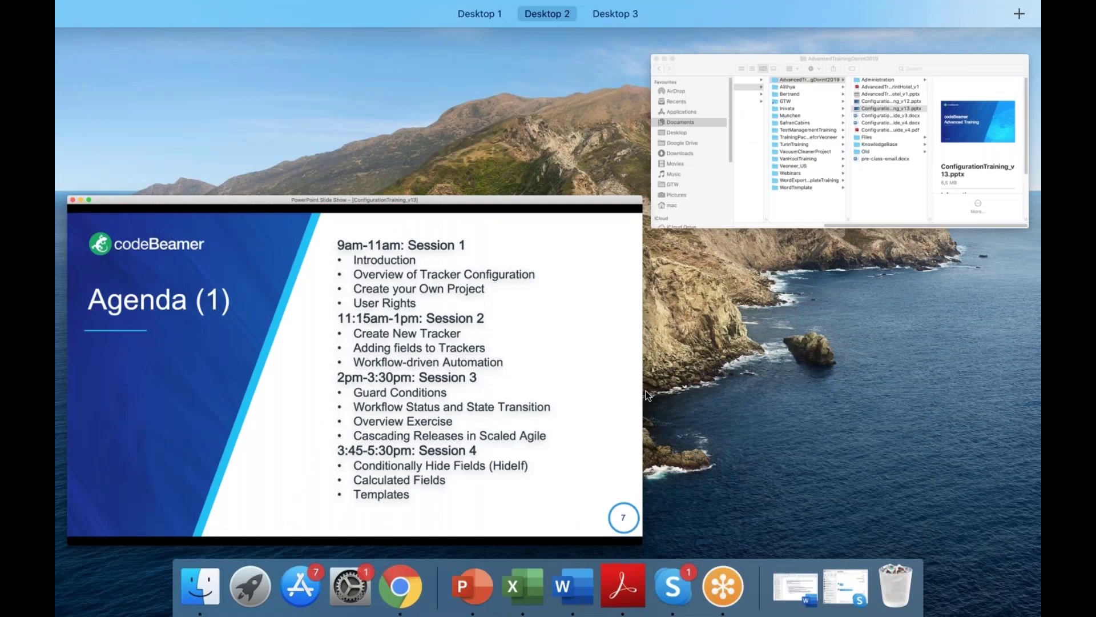
key(ctrl+Left)
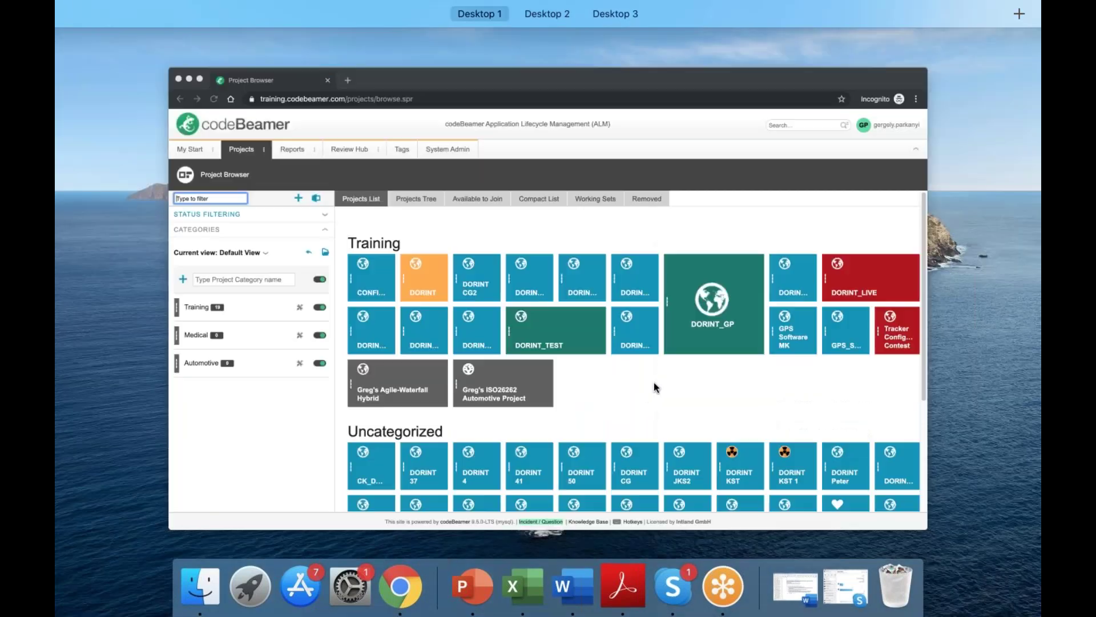
click(749, 244)
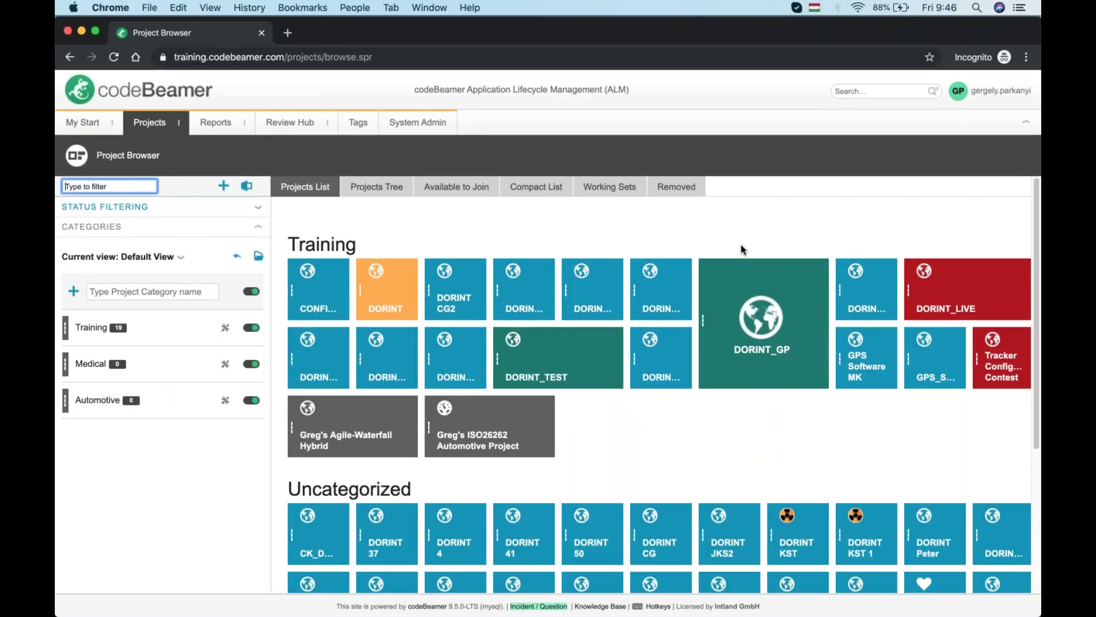
click(930, 311)
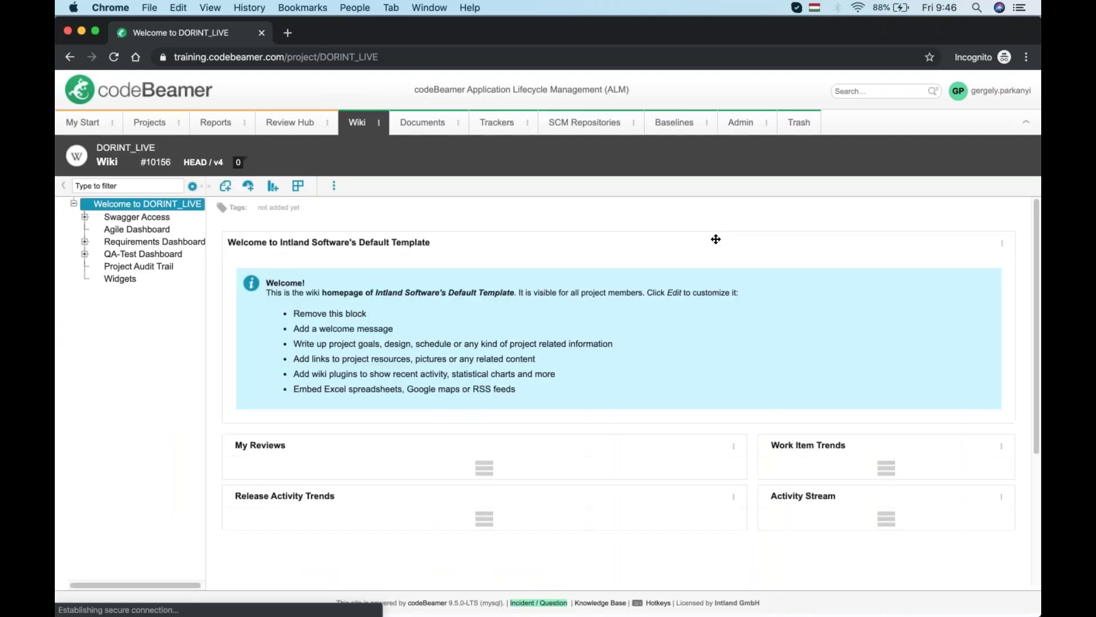
Open the DORINT_LIVE project's administration settings, review the general properties and save them
click(766, 122)
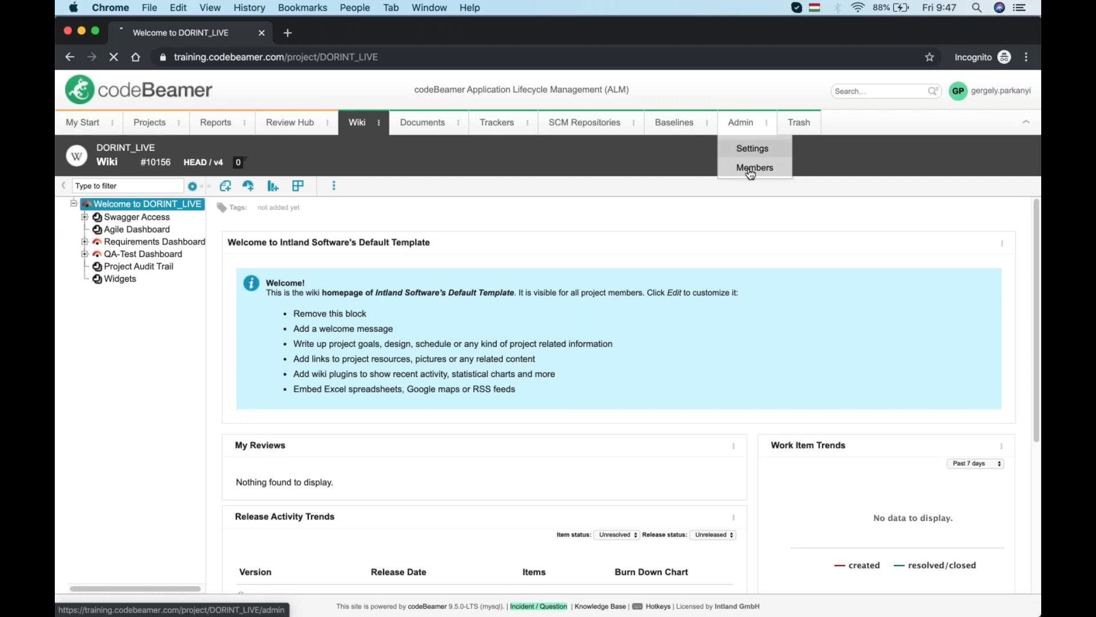
click(755, 155)
scroll(592, 402, down, 1)
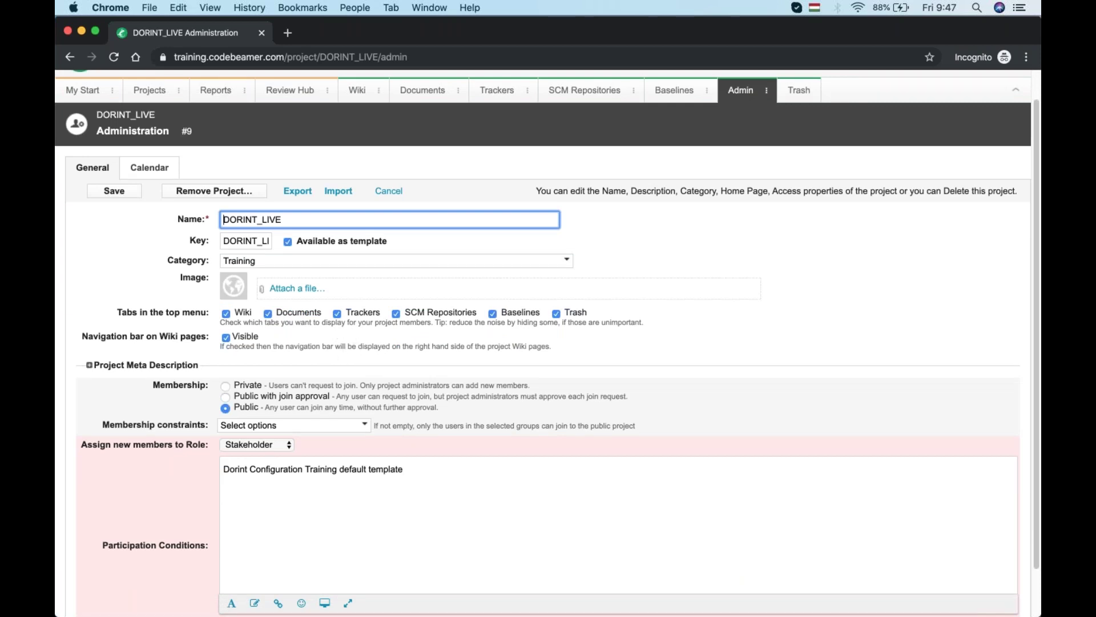
click(114, 192)
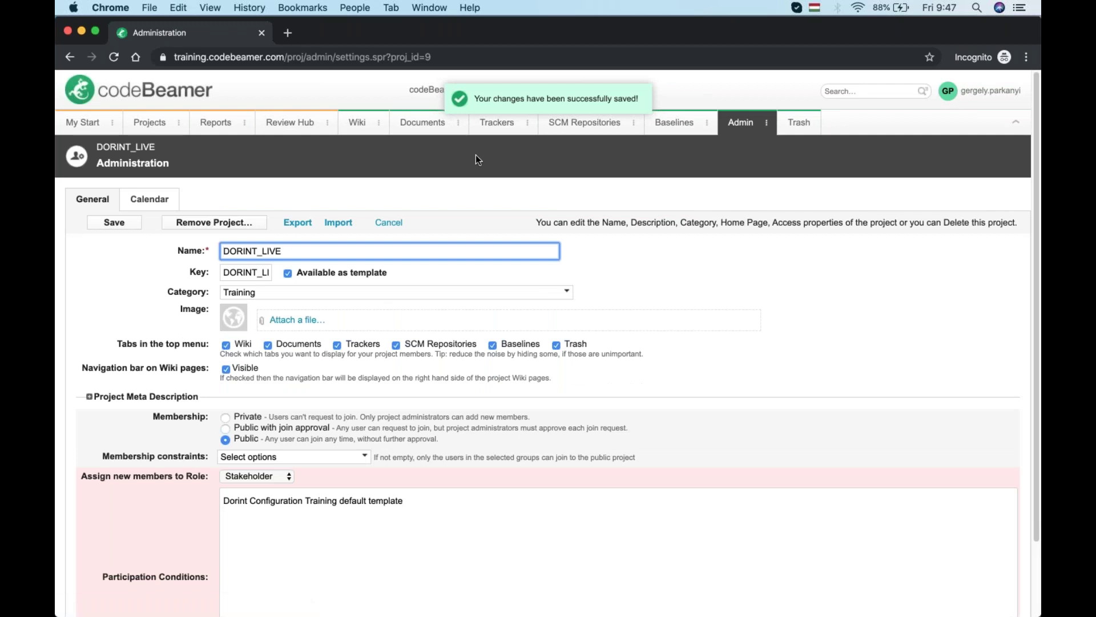
Return to the Project Browser to point out the training.codebeamer.com address and the projects available to join
click(161, 122)
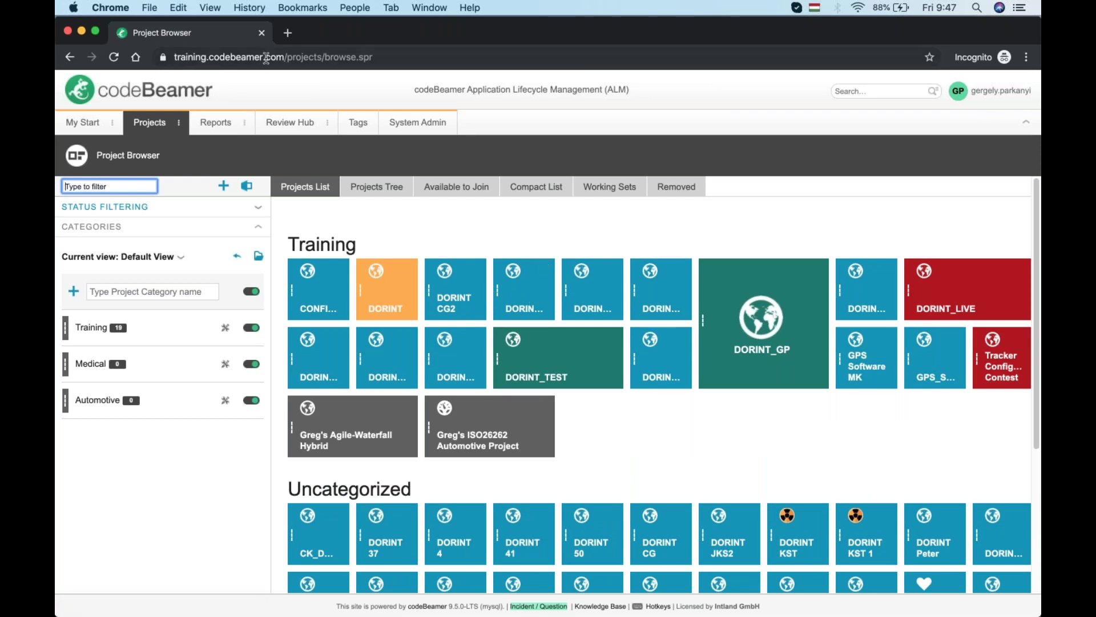
drag(286, 55, 175, 67)
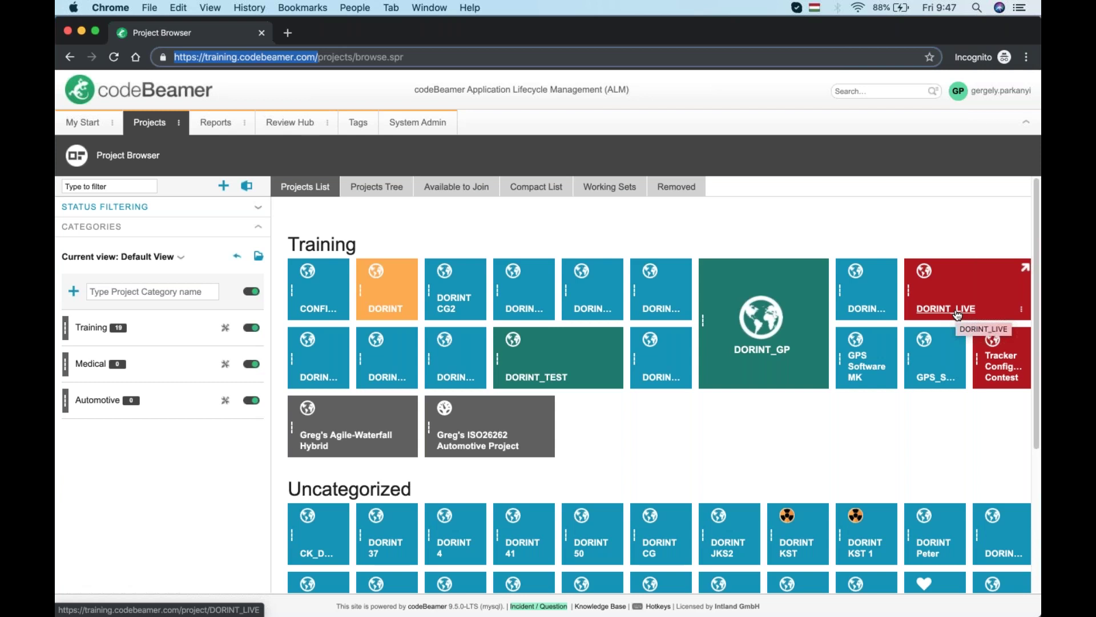
click(457, 189)
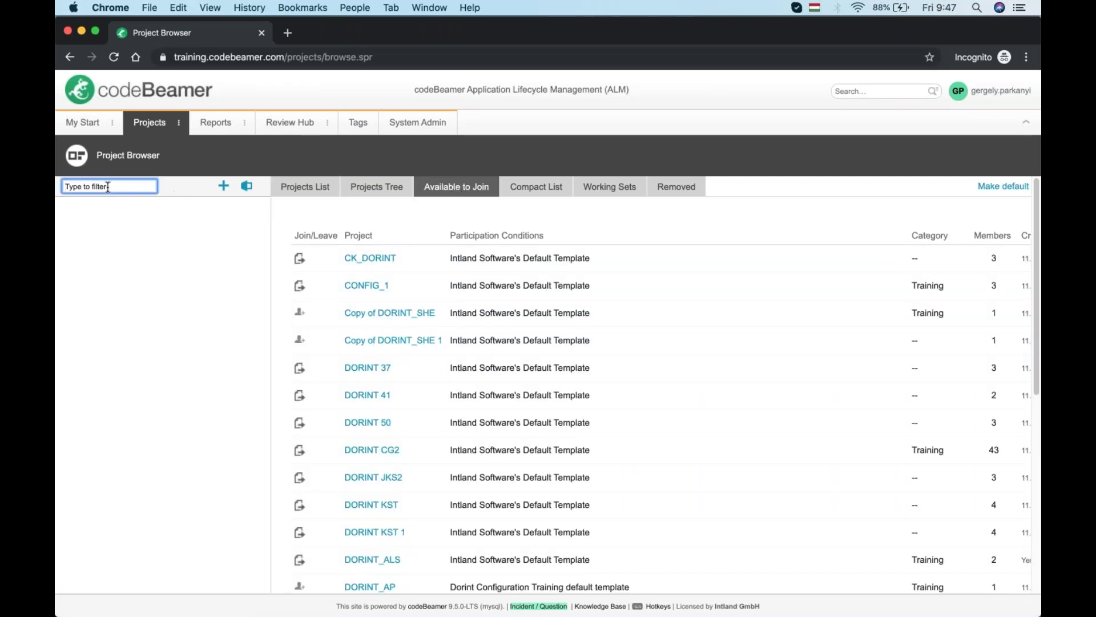
click(307, 193)
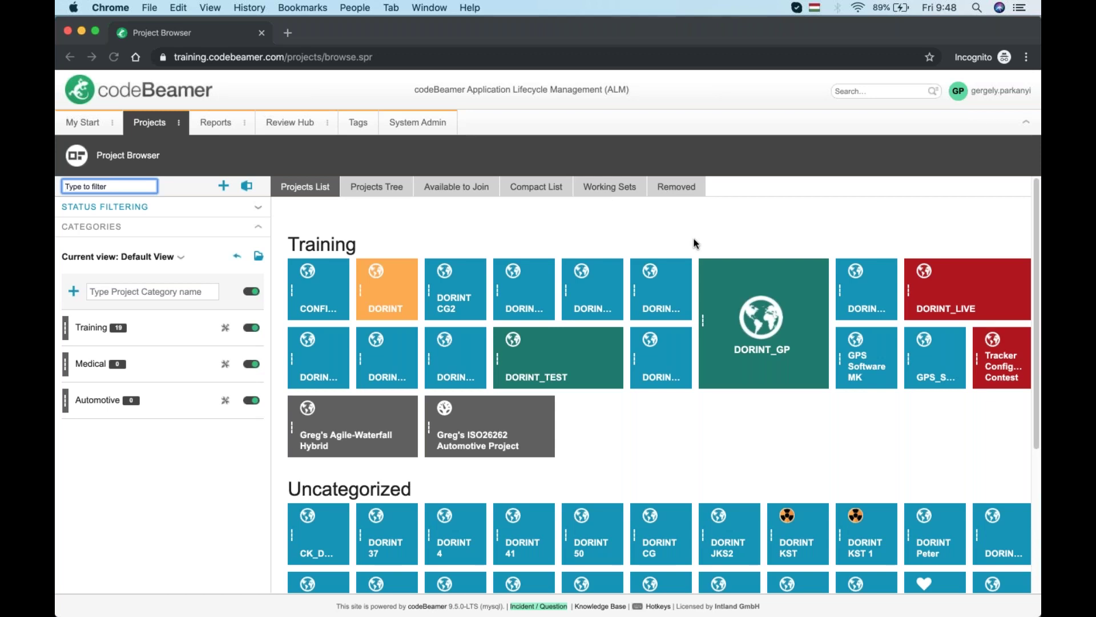
click(674, 436)
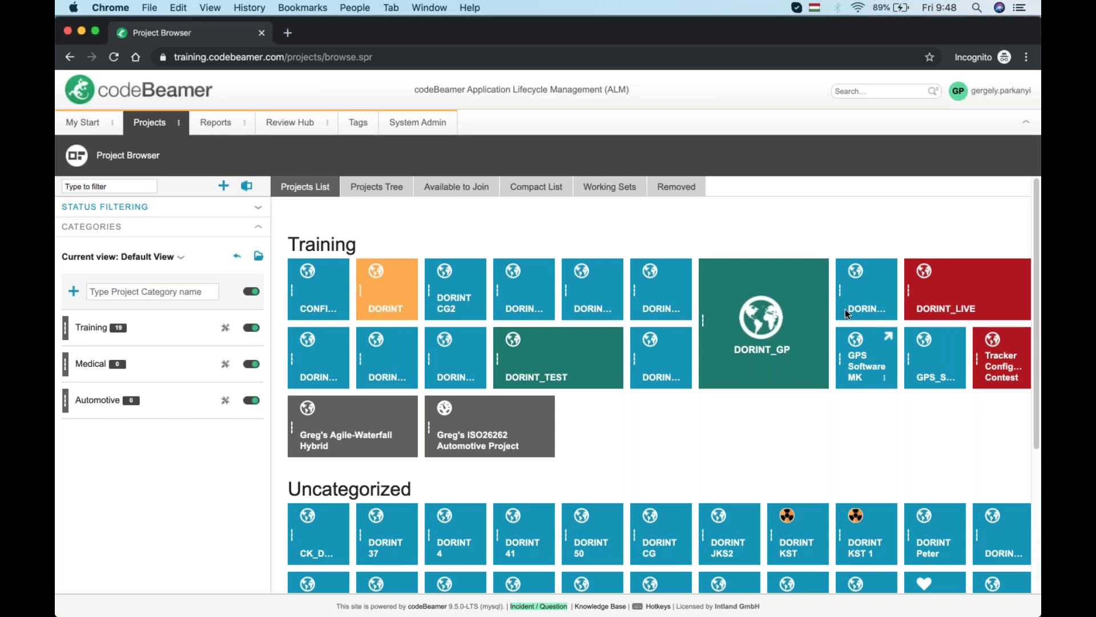
Open the DORINT_LIVE project's documents and examine the training files stored there
click(952, 312)
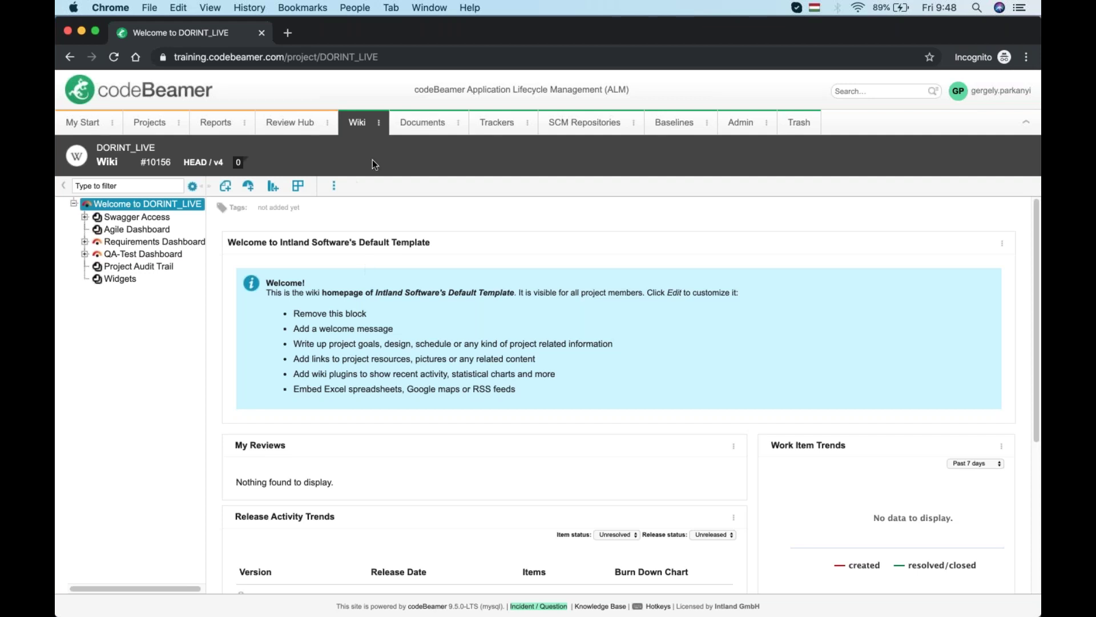
click(416, 129)
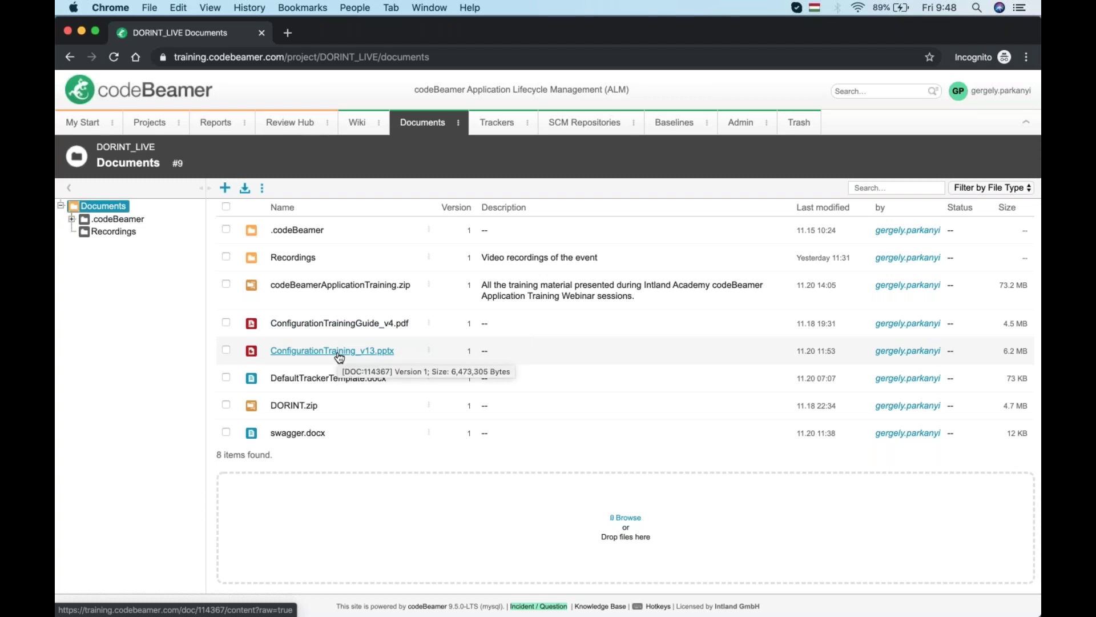
key(ctrl+Up)
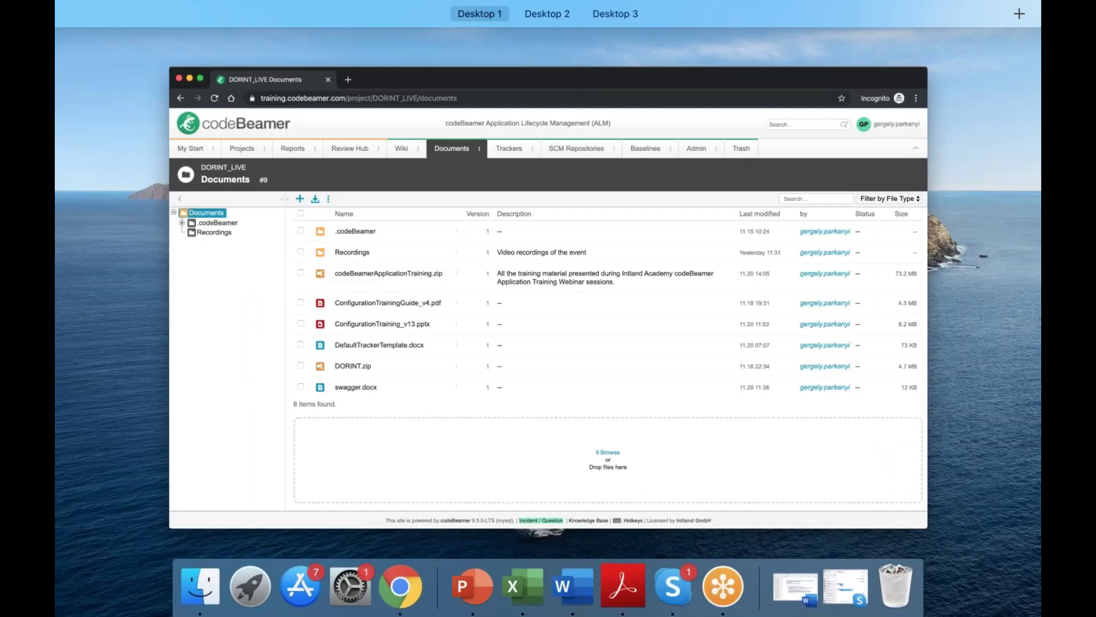
key(ctrl+Right)
key(ctrl+Left)
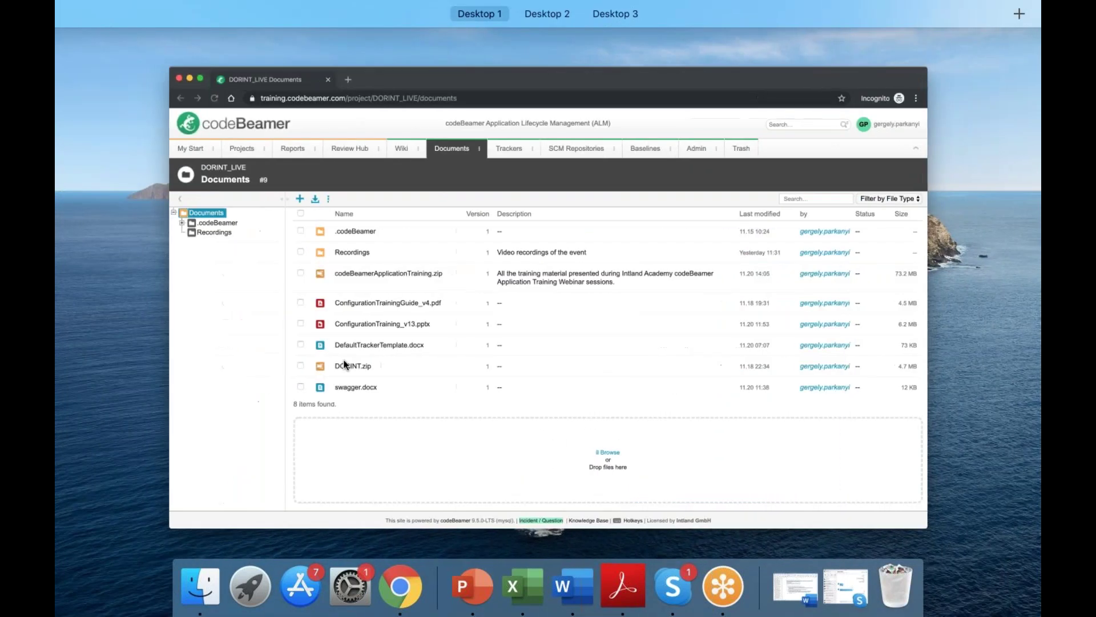
click(375, 434)
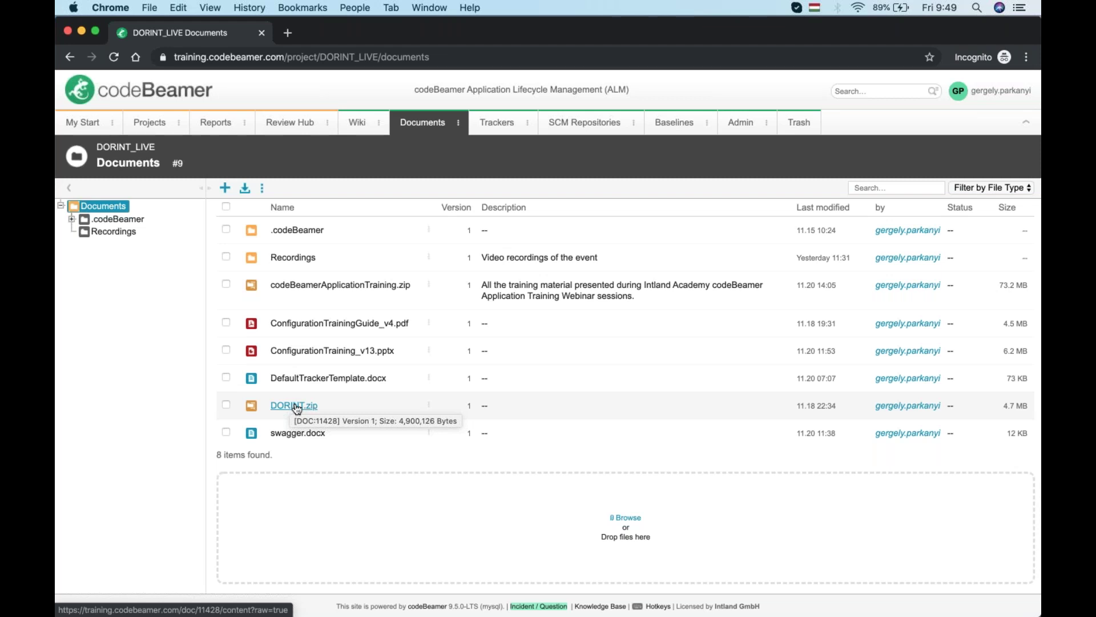
Start a new project from the Project Browser, attaching DORINT.zip from the Dorint folder in GTW as its compressed template
click(150, 126)
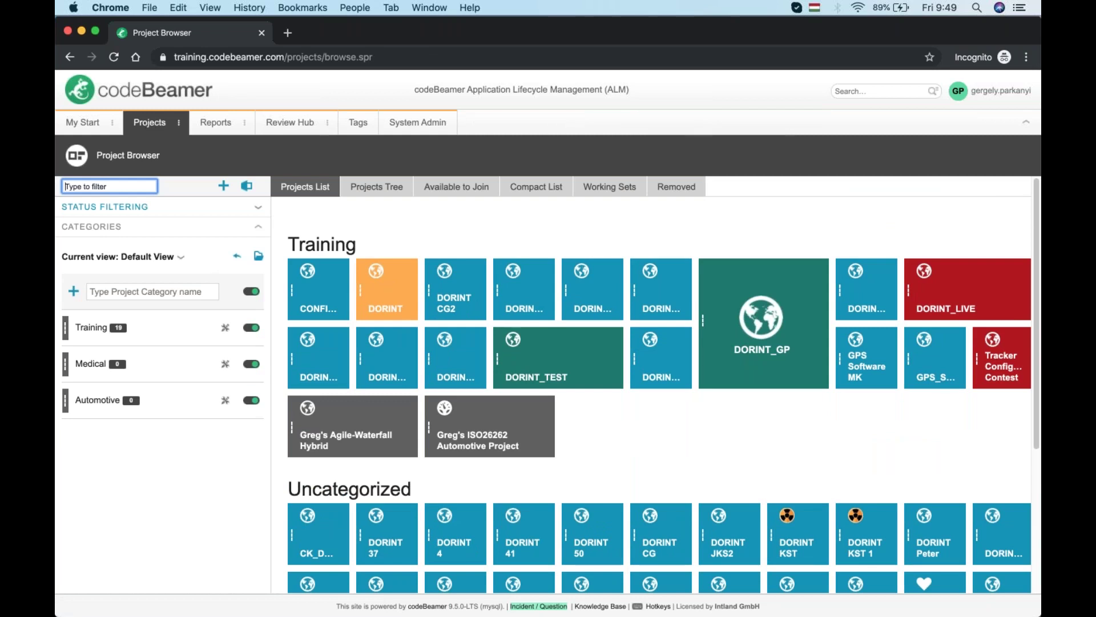
click(225, 187)
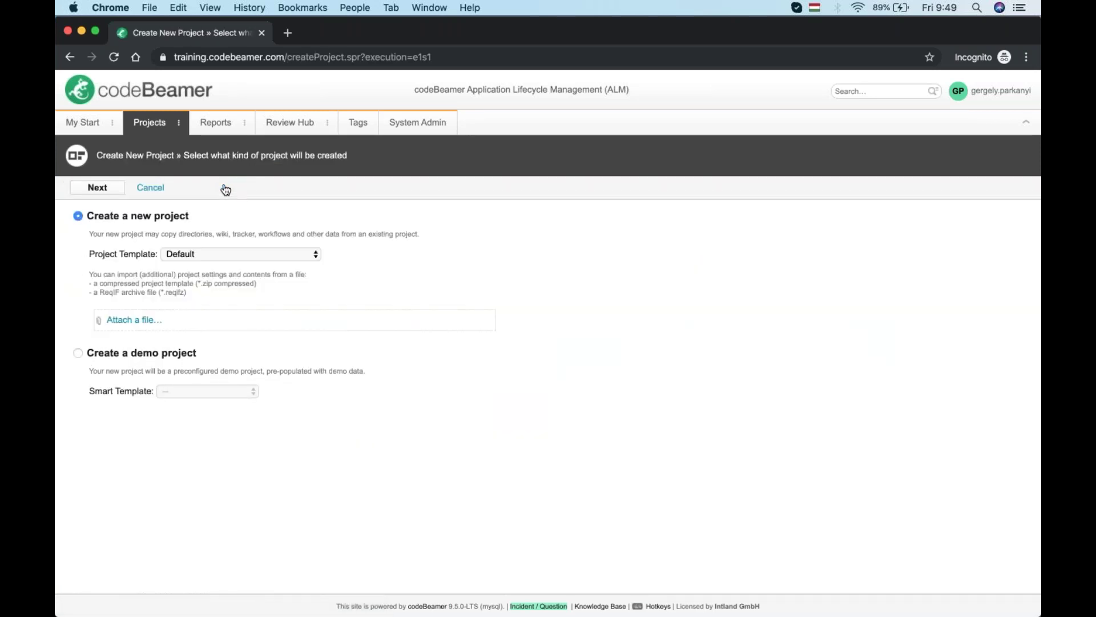
click(143, 319)
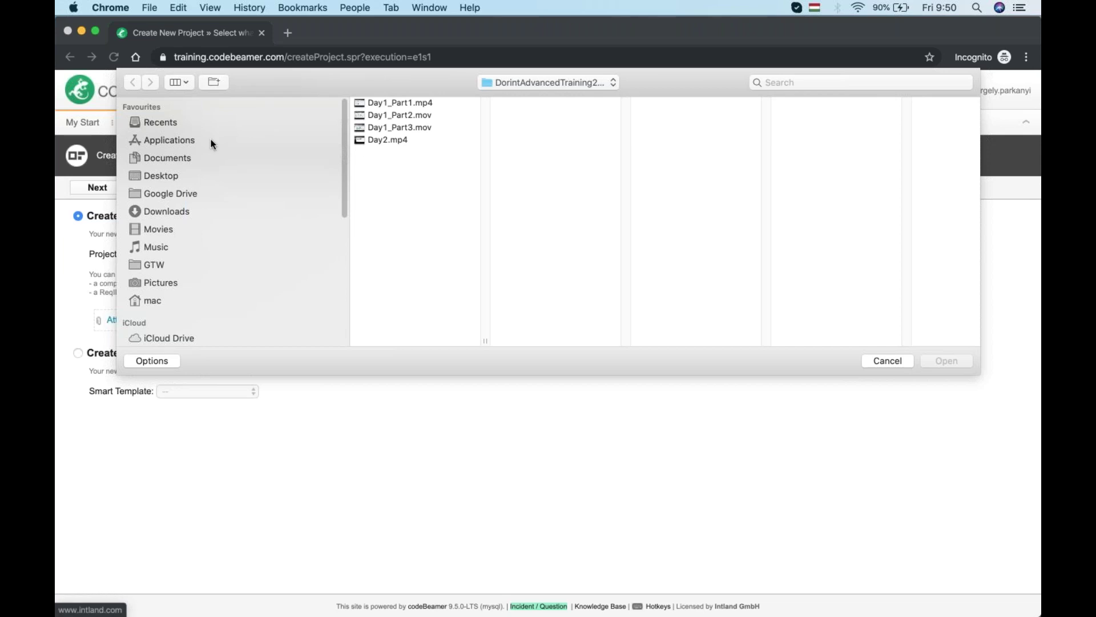
click(156, 268)
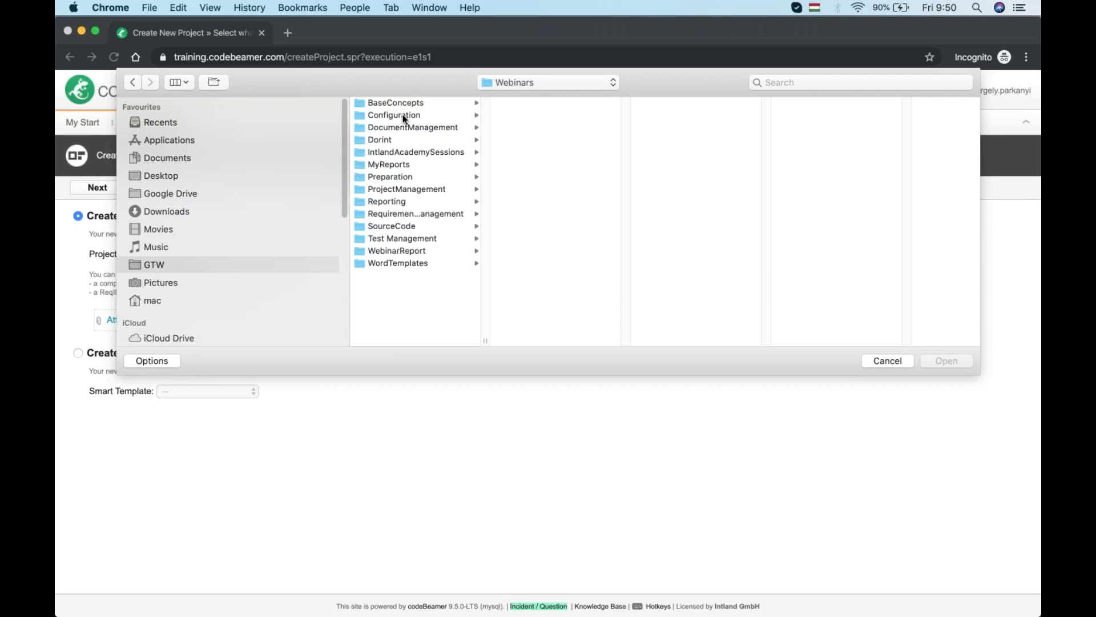
click(393, 139)
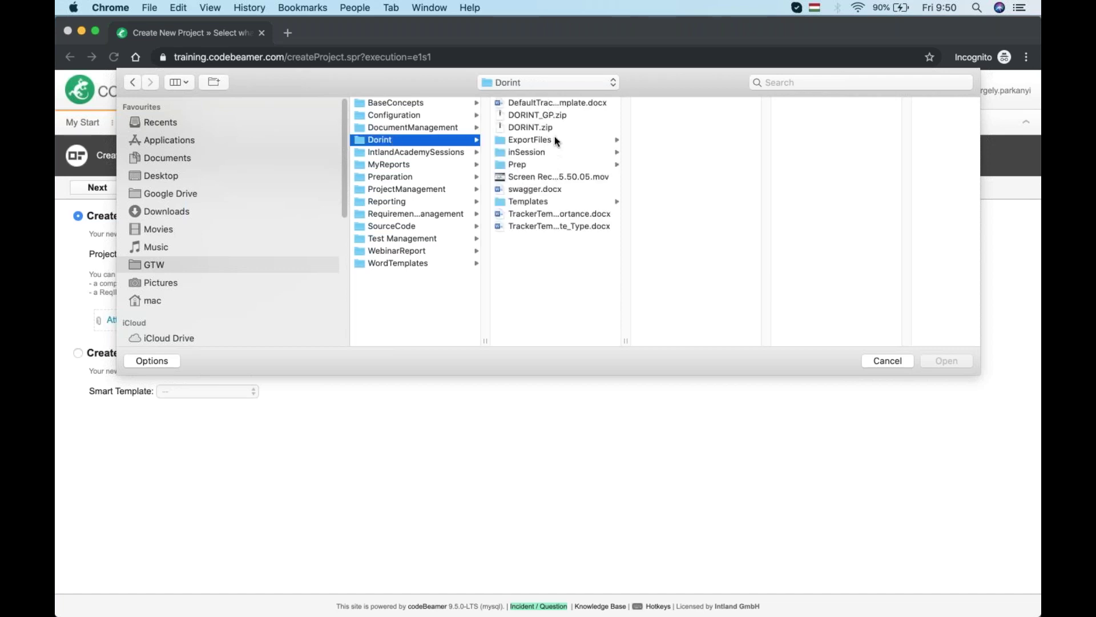
click(533, 128)
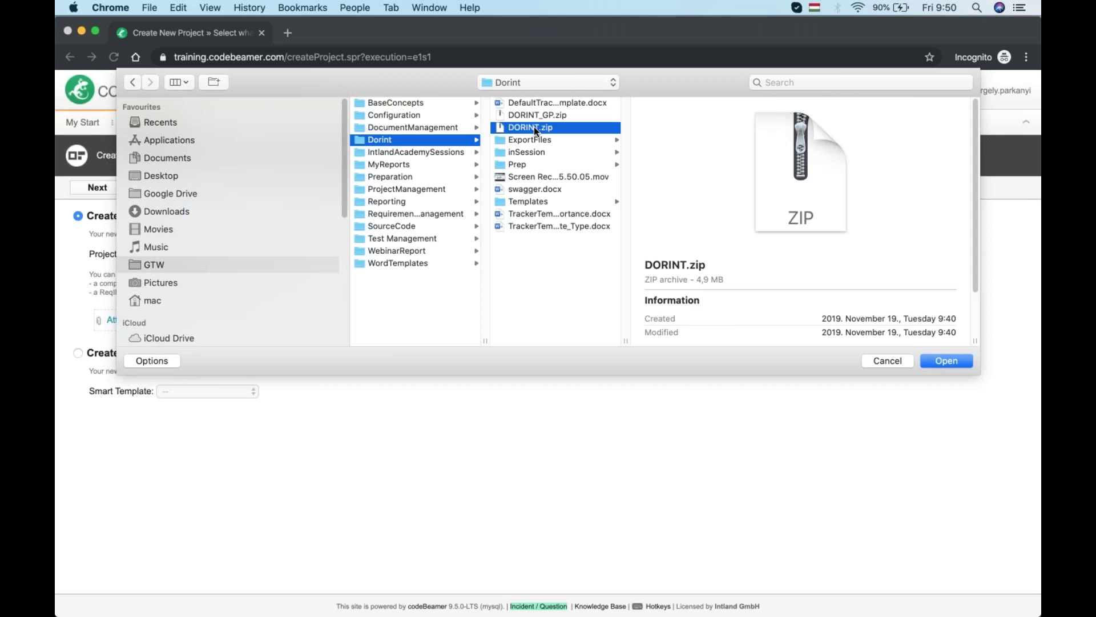
click(947, 361)
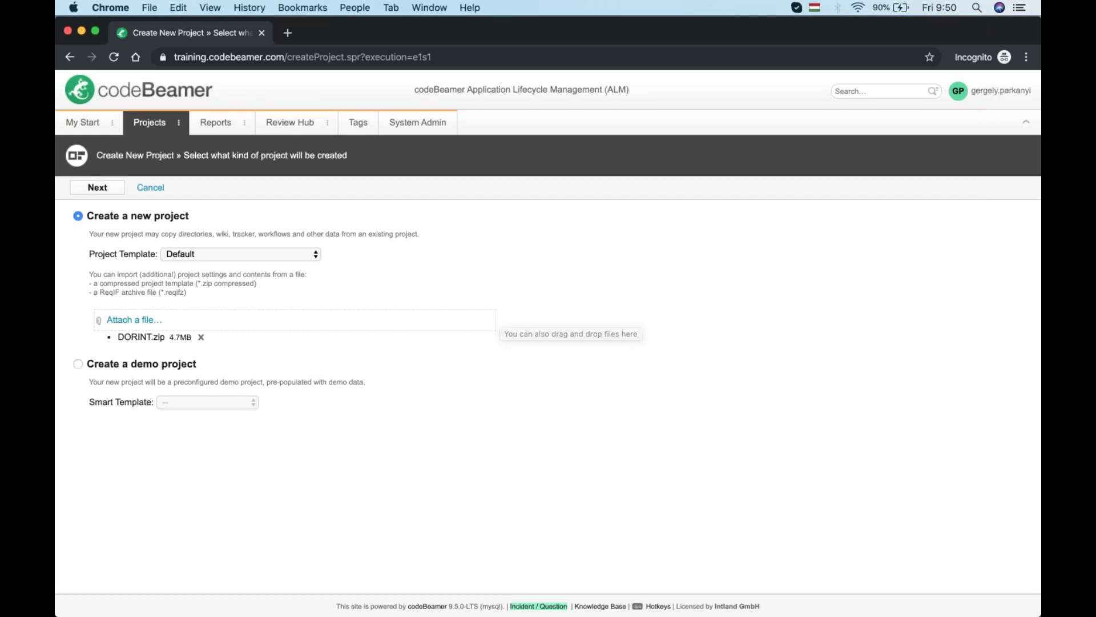
click(112, 190)
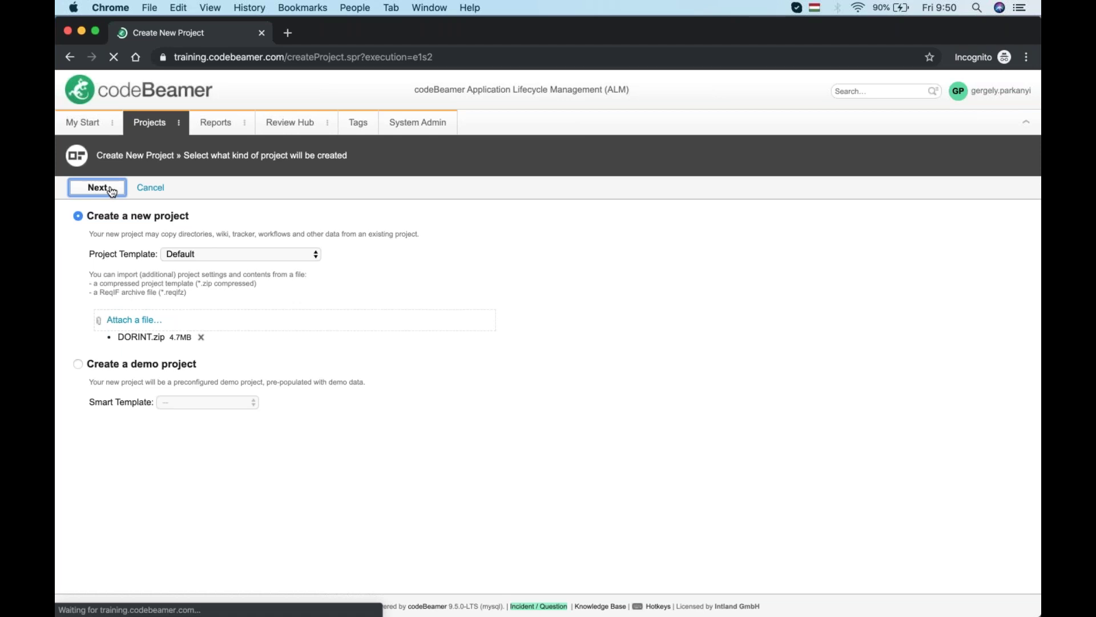
Set both the new project's name and its key to DORINT_GP_1
click(202, 264)
key(BackSpace)
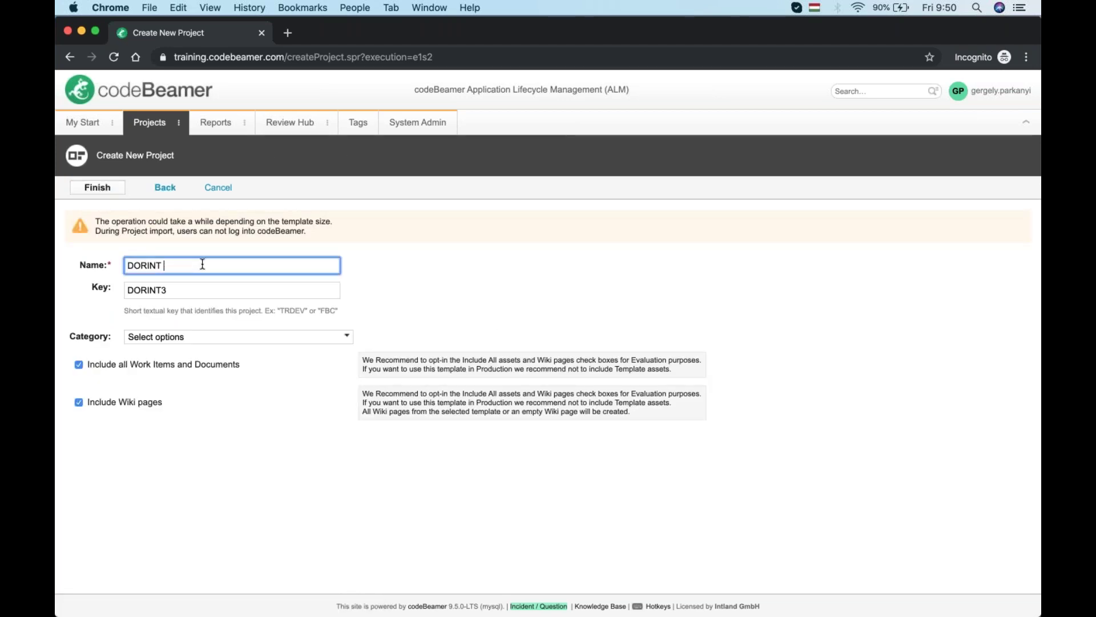
key(BackSpace)
text(_)
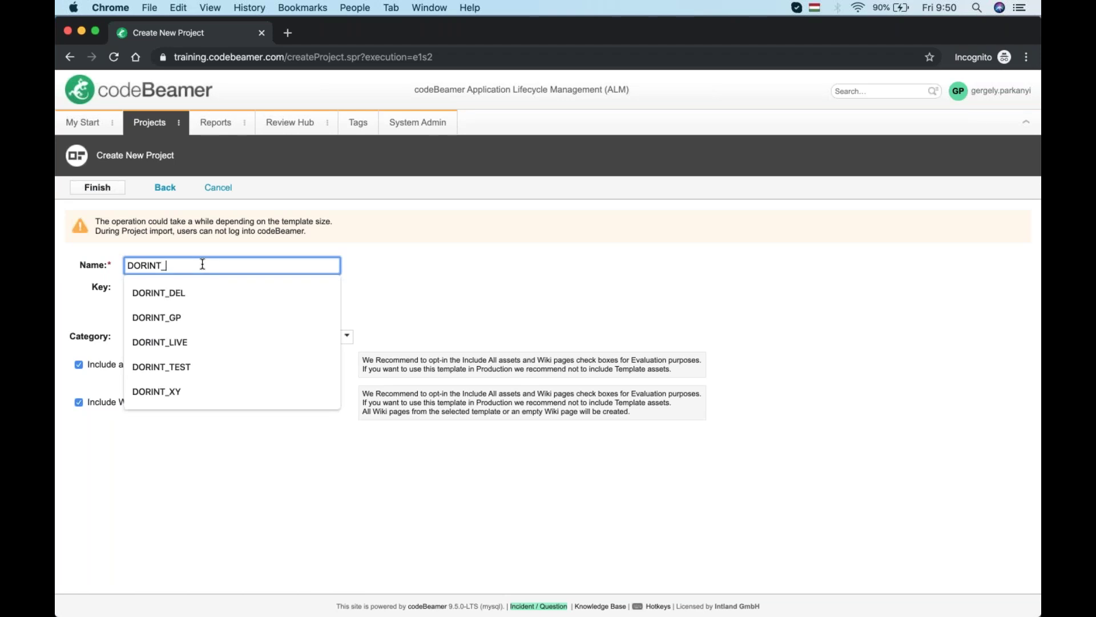
text(GP)
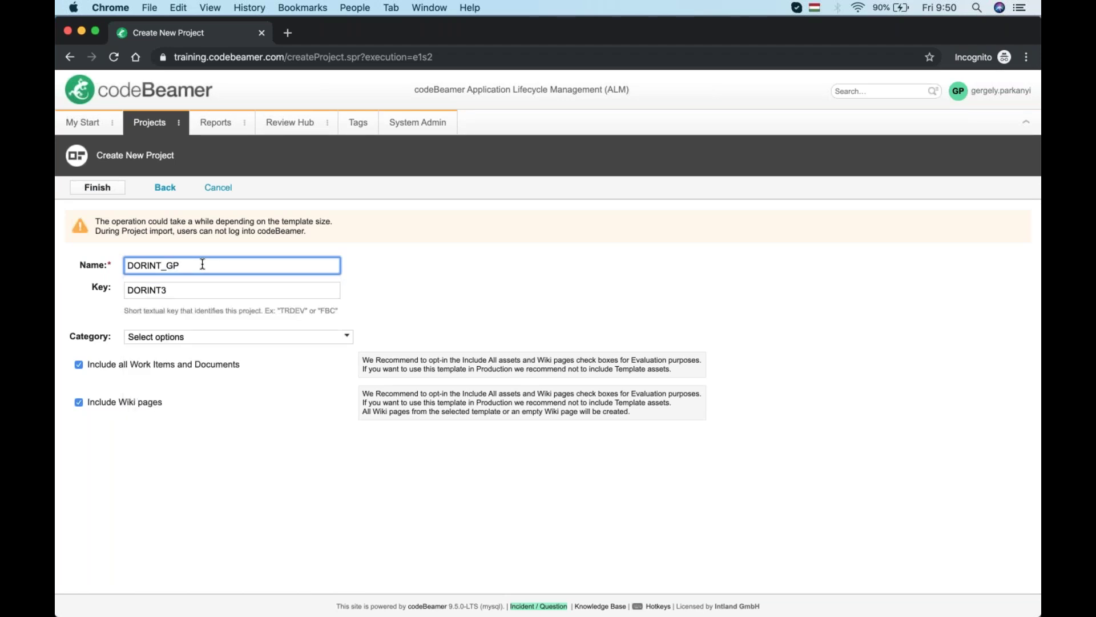
text(_1)
key(Tab)
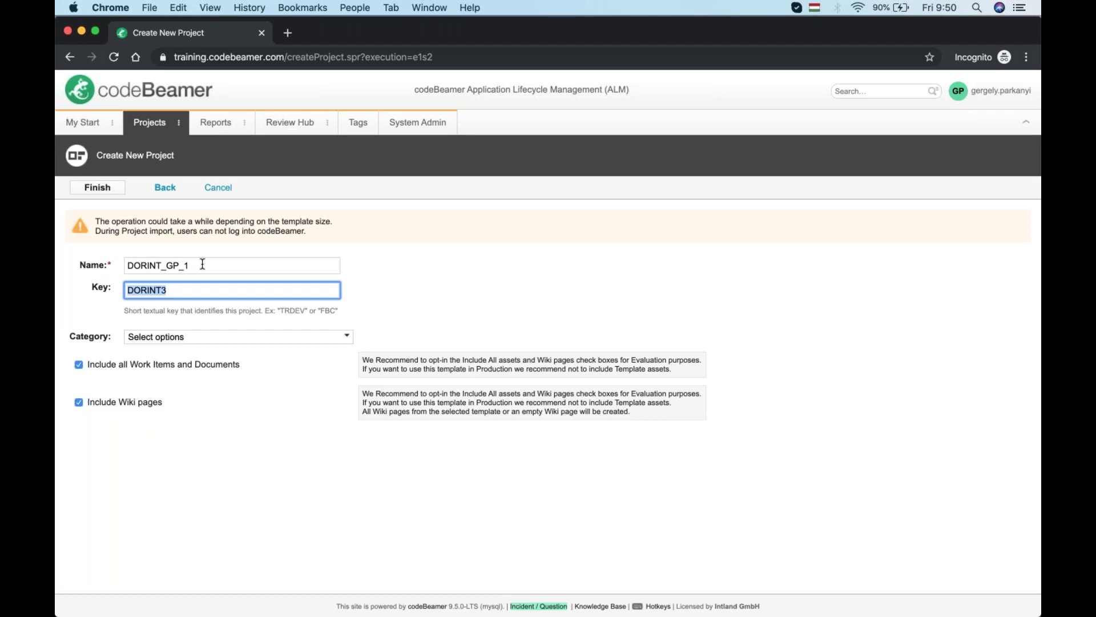
text(DORINT)
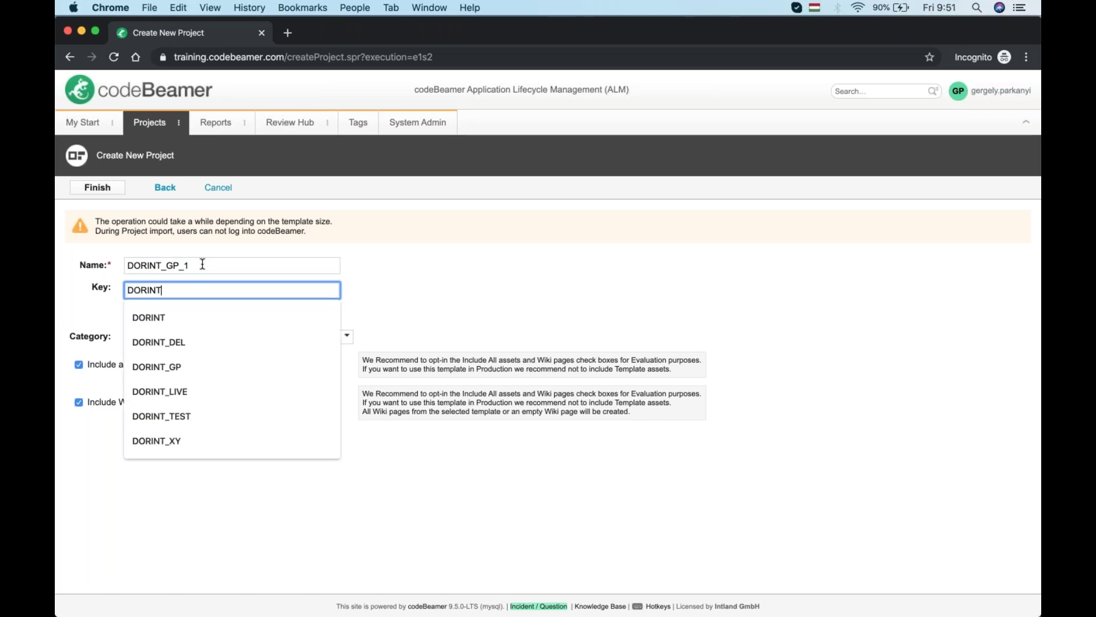
text(_GP)
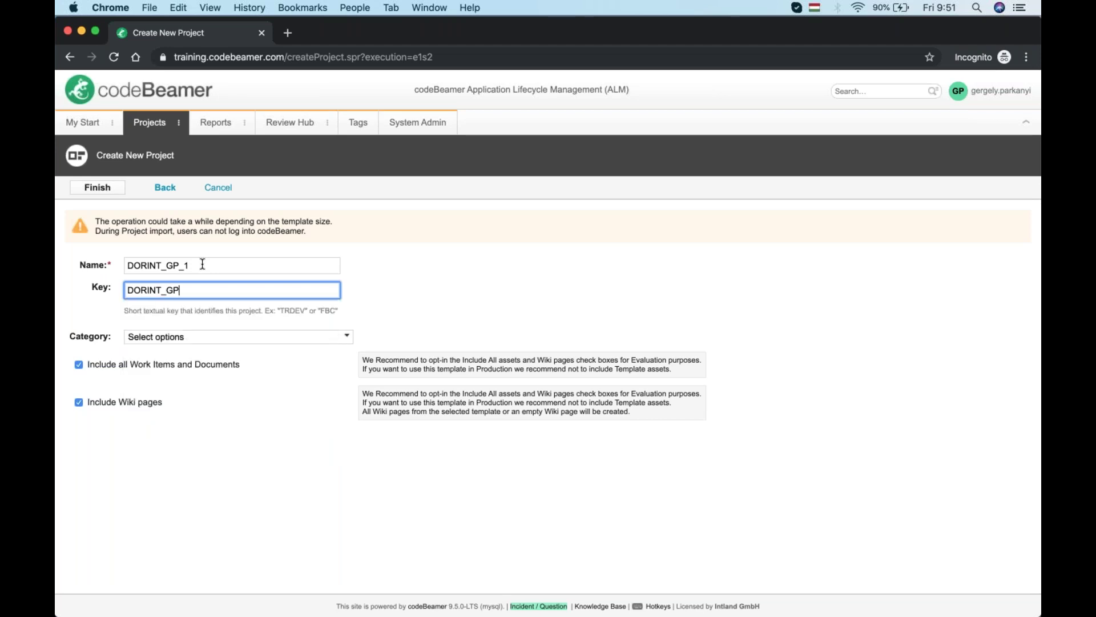
text(_1)
Assign the new project to the Medical category and finish creating it with work items, documents and wiki pages included
click(198, 340)
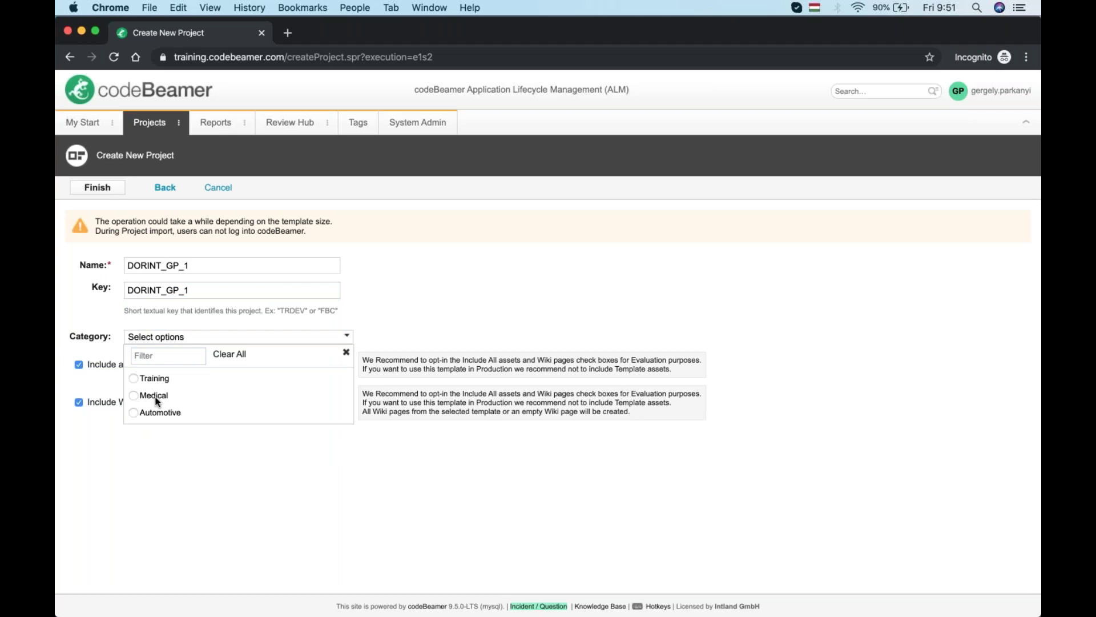
click(137, 396)
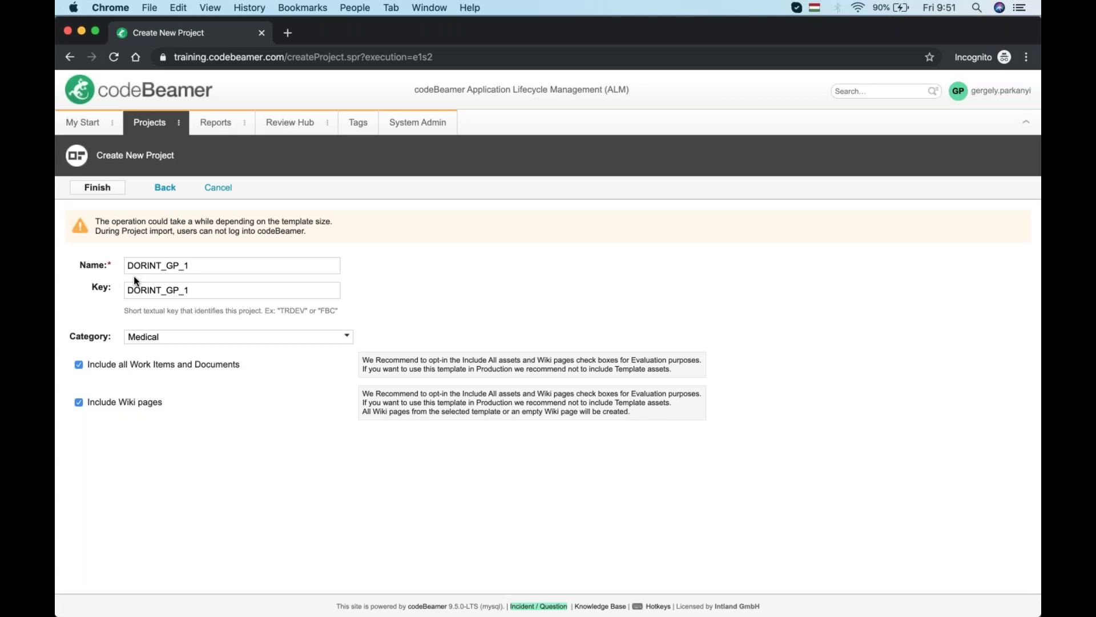
click(105, 191)
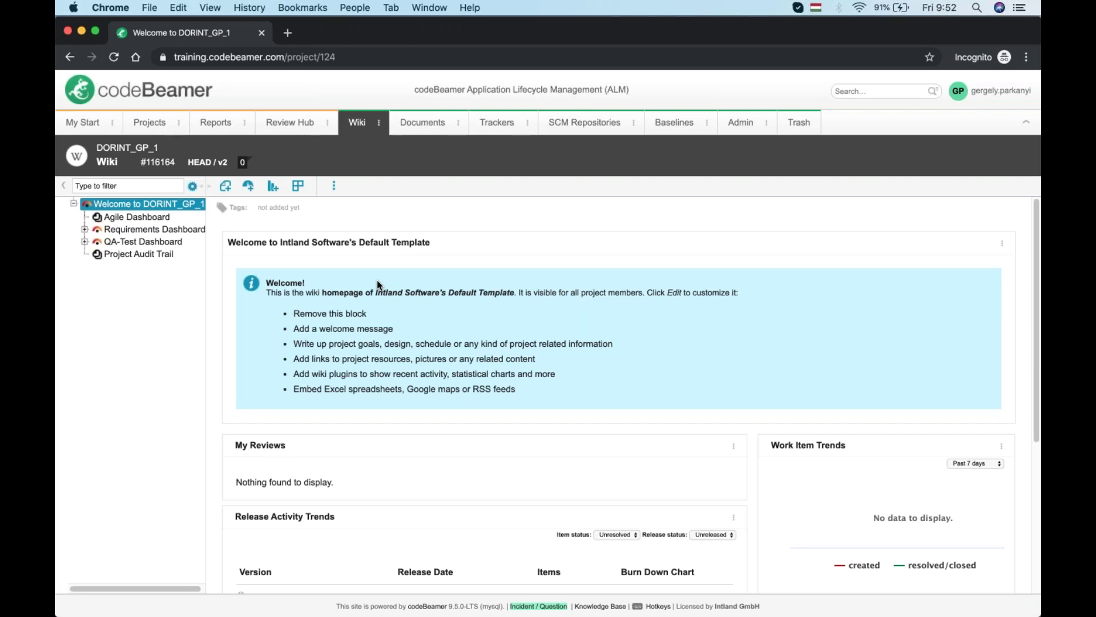
Switch to the training guide in Acrobat Reader and read on through the Overview of Tracker Configuration workshop
key(ctrl+Up)
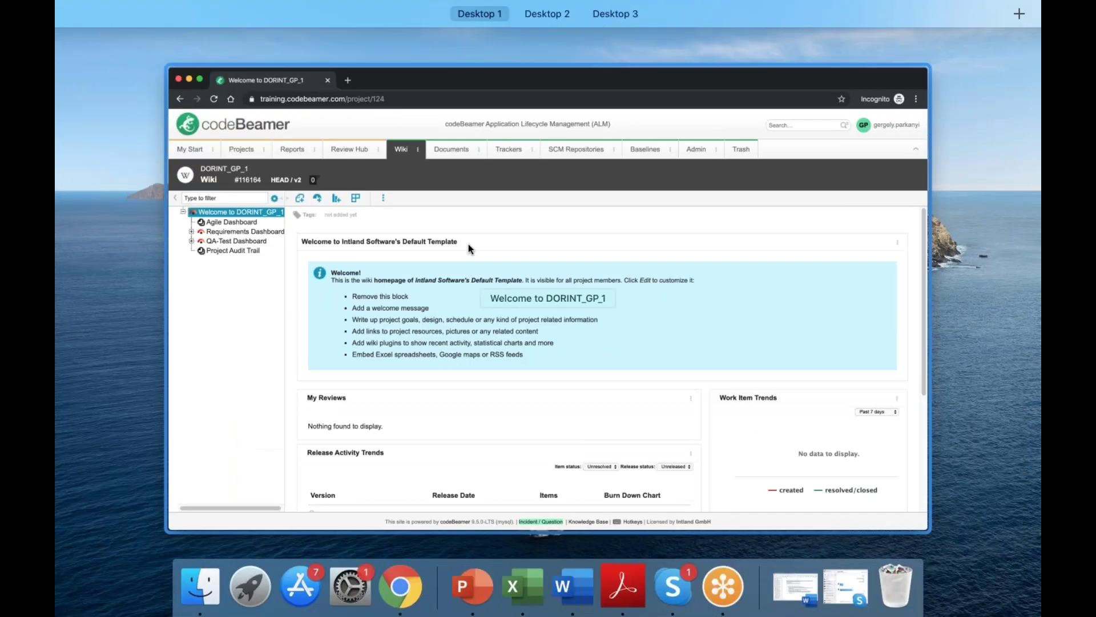
click(468, 244)
key(super+Tab)
click(606, 306)
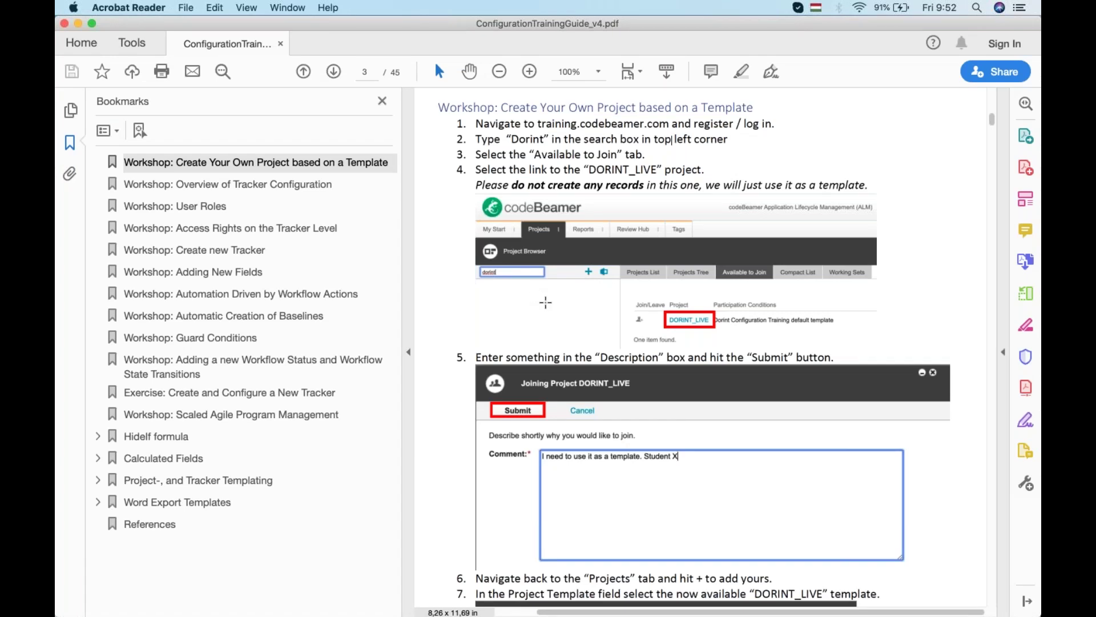
scroll(545, 302, down, 8)
scroll(590, 322, down, 9)
scroll(589, 322, down, 6)
scroll(554, 312, down, 10)
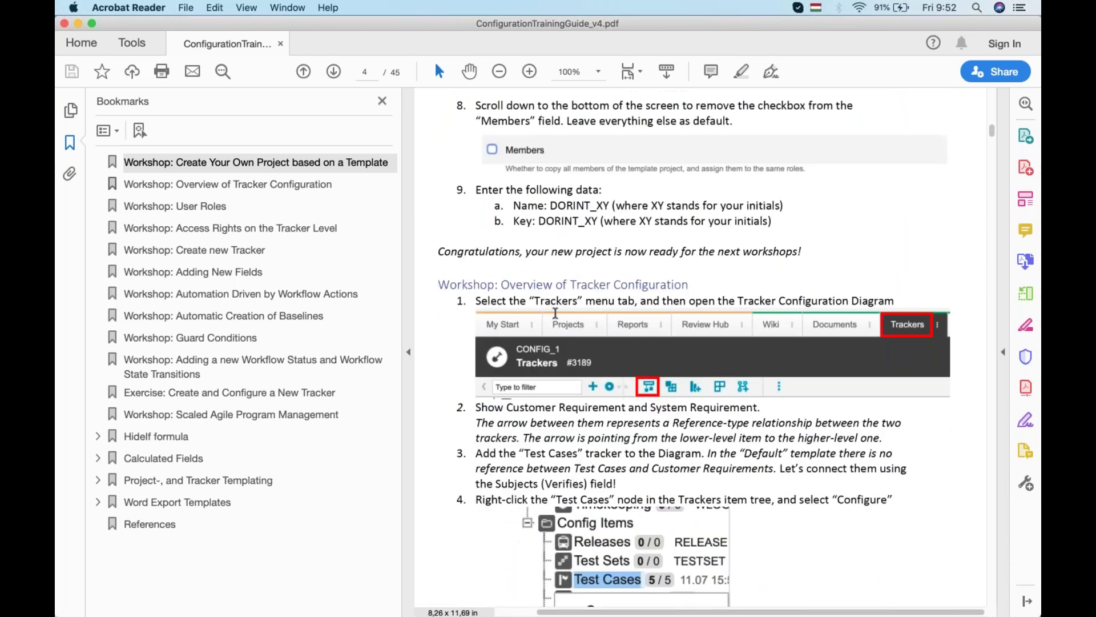
scroll(555, 313, down, 7)
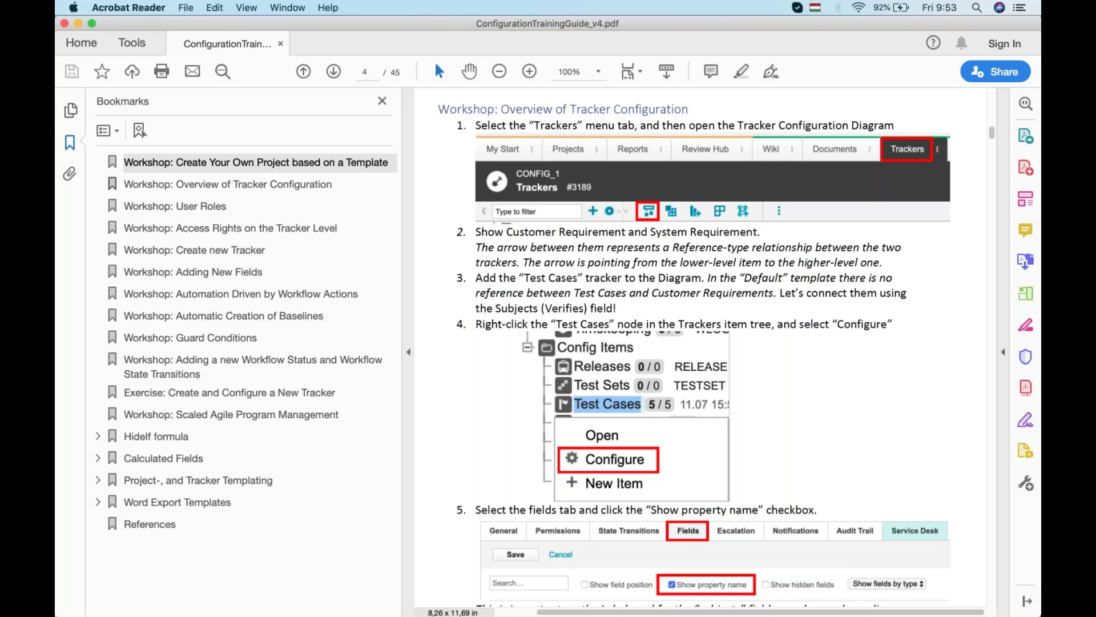
Switch to the PowerPoint training slides, advance past the agenda and restart the slide show at the Project overview slide
key(super+Tab)
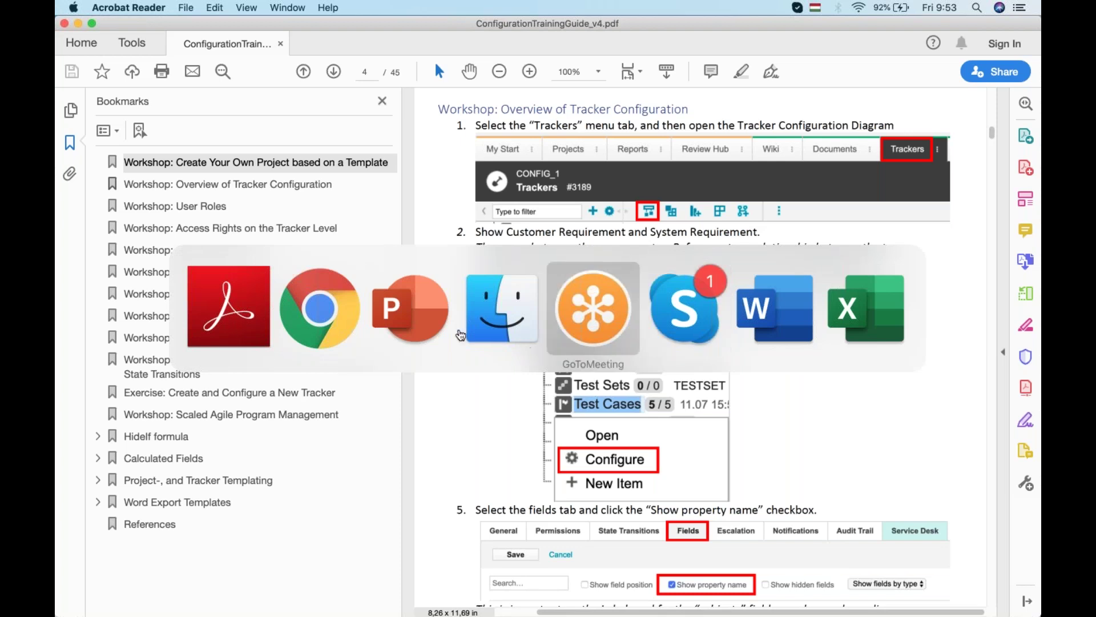
click(408, 327)
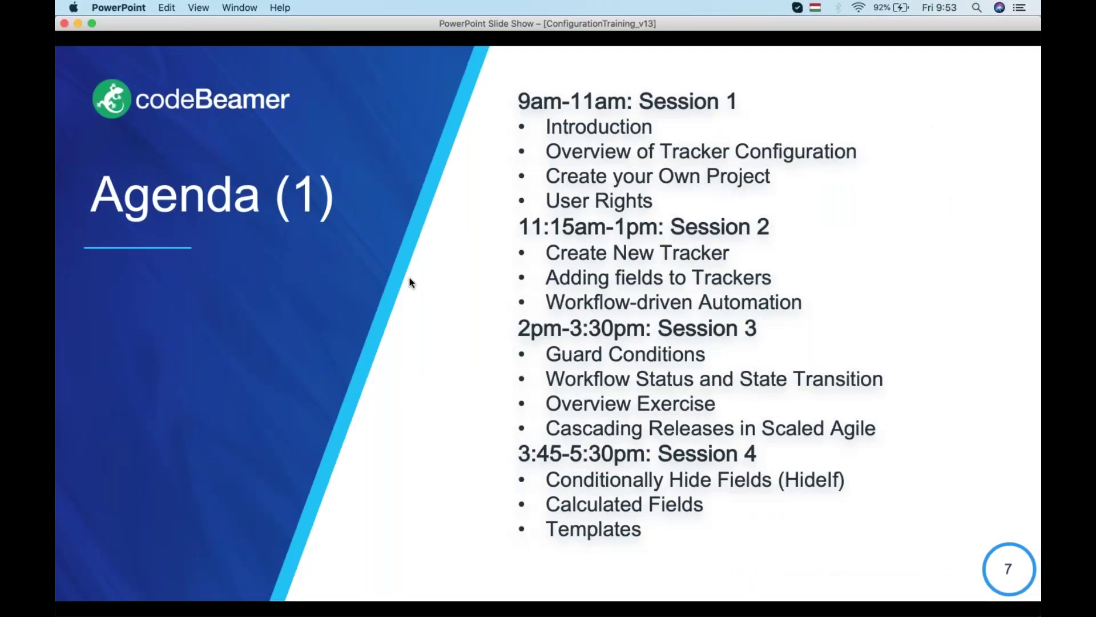
key(Right)
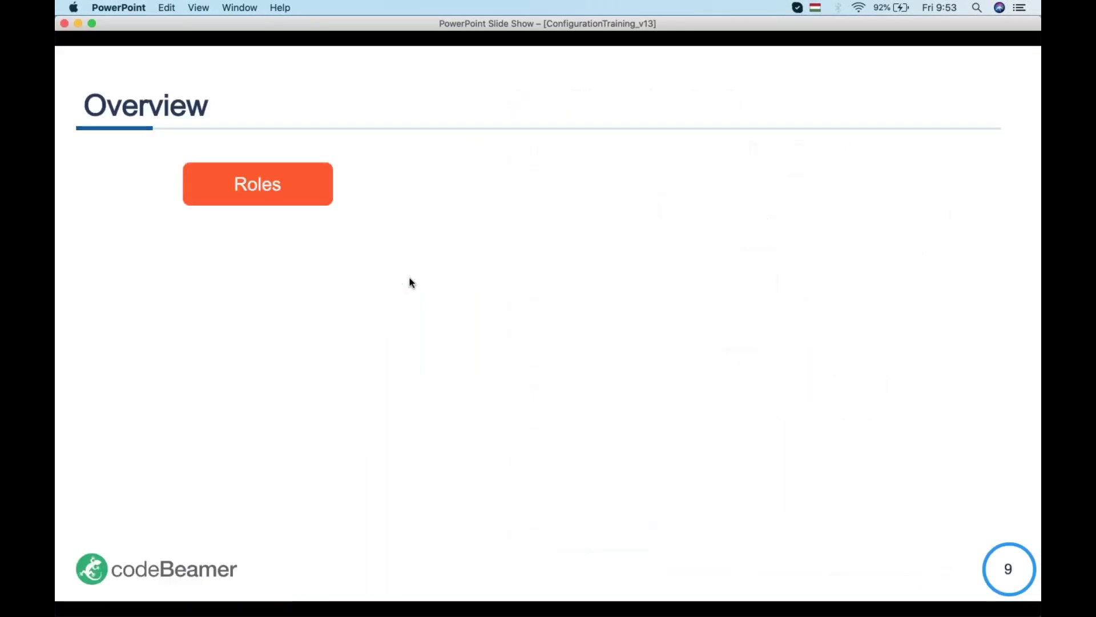
key(Right)
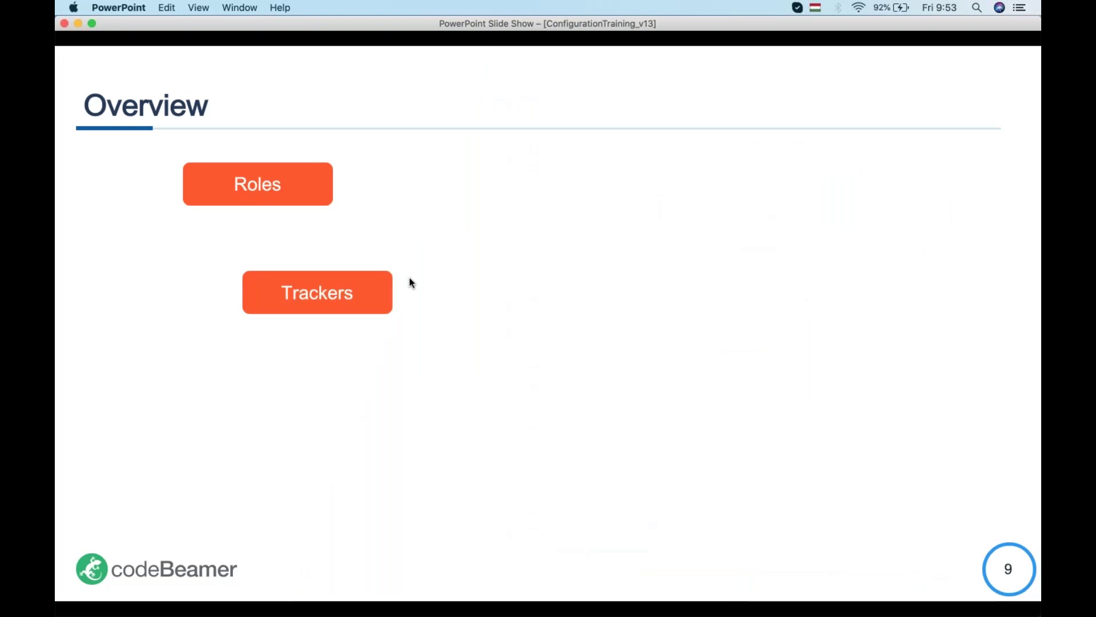
key(Right)
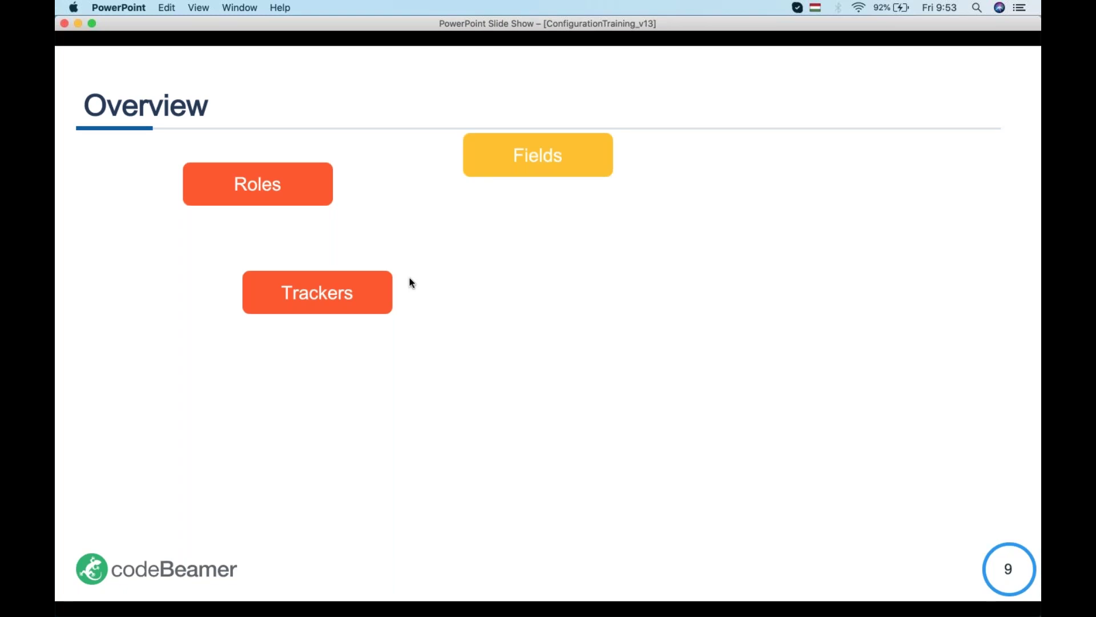
key(Escape)
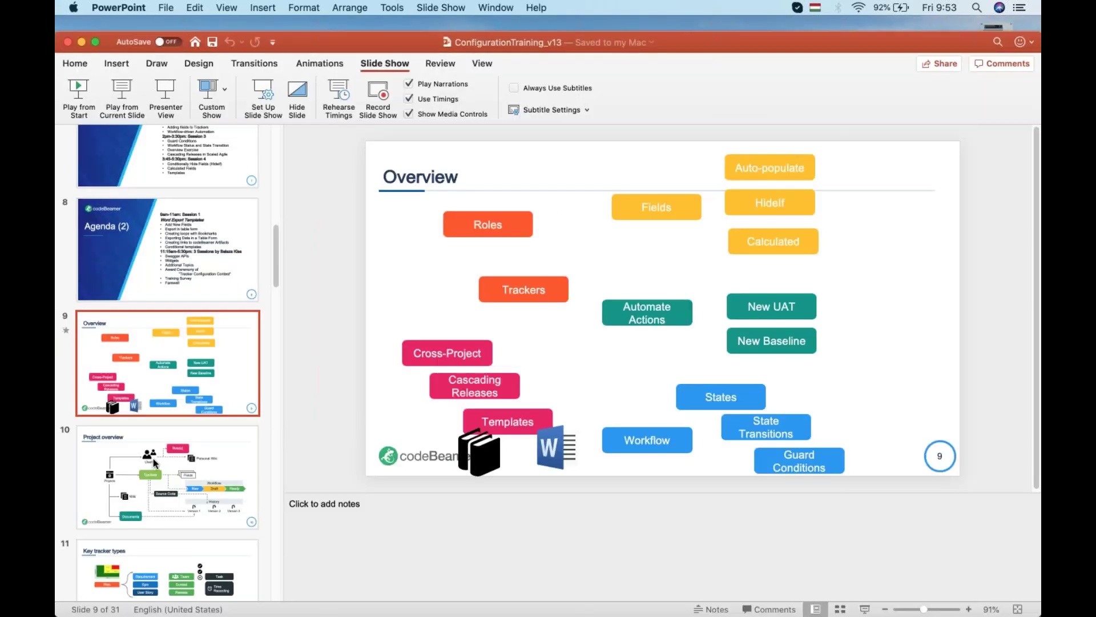
key(Down)
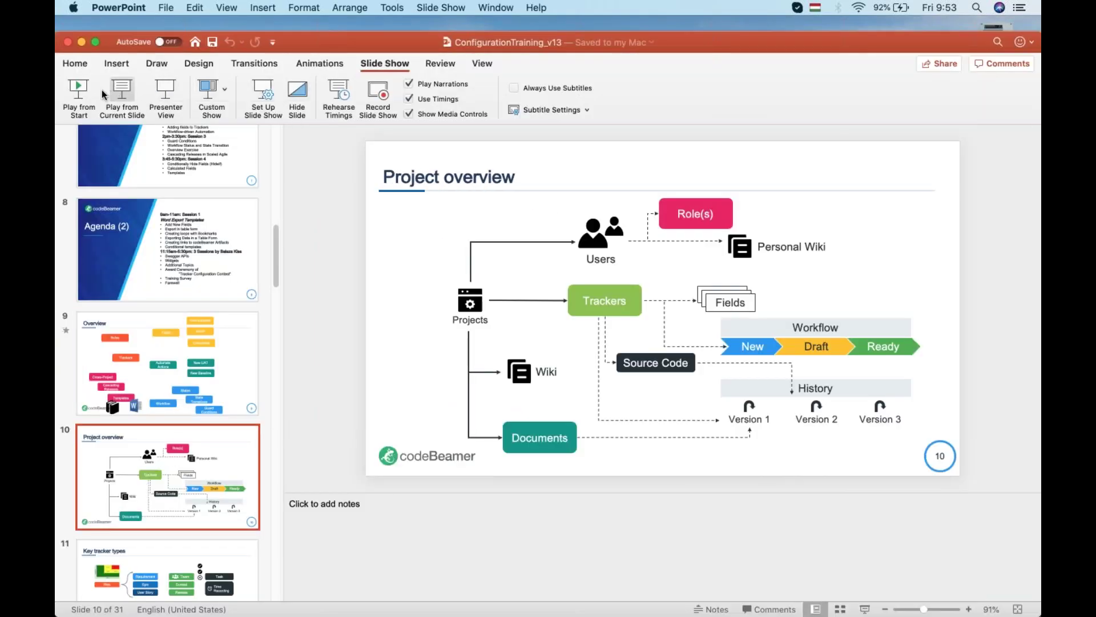
click(121, 94)
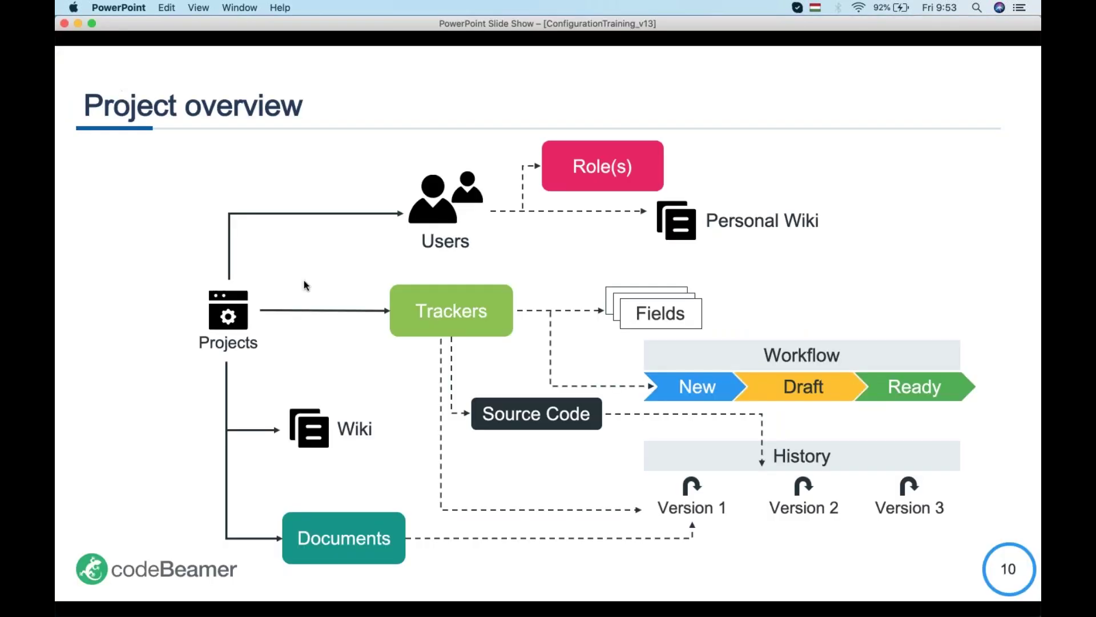
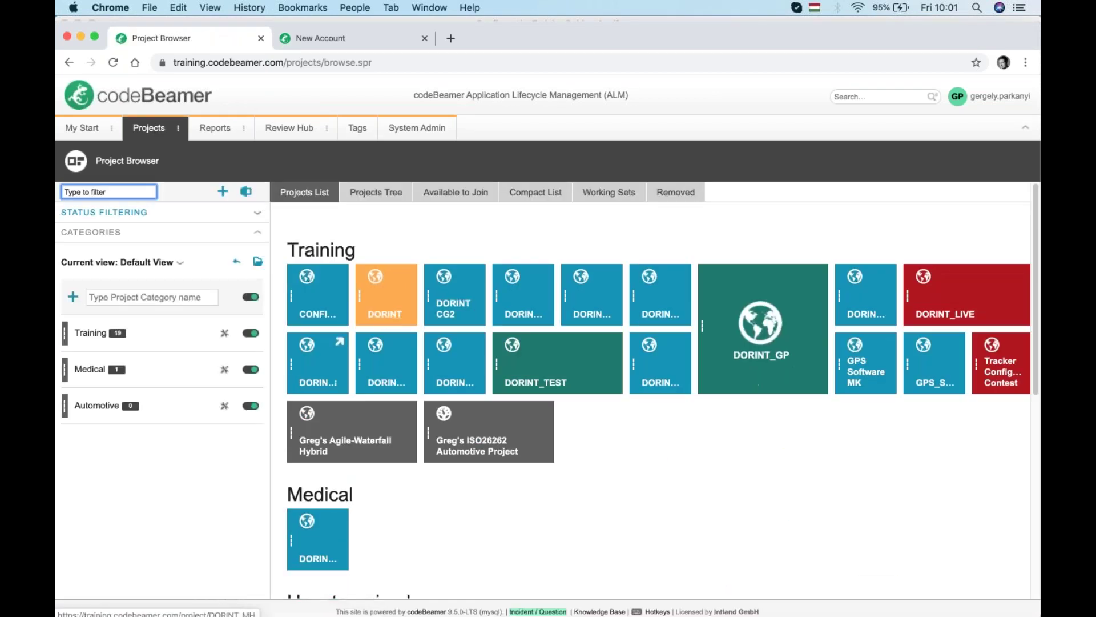
Open the DORINT_GP_1 project's tracker Configuration Diagram, look through its Work Items and Config Items groups, and close it again
click(315, 558)
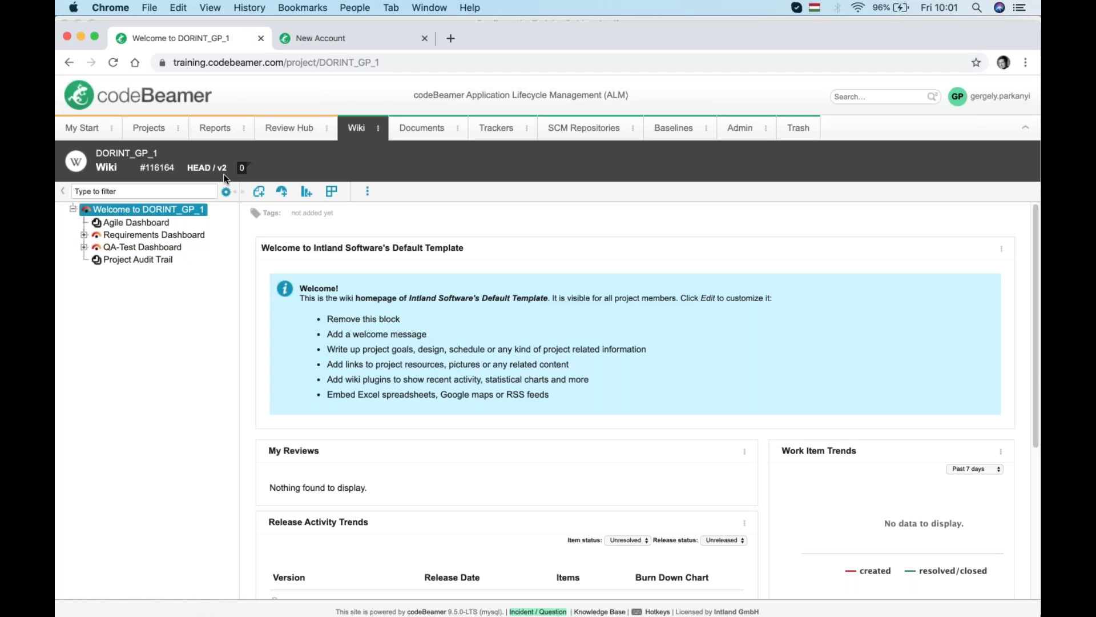
click(496, 129)
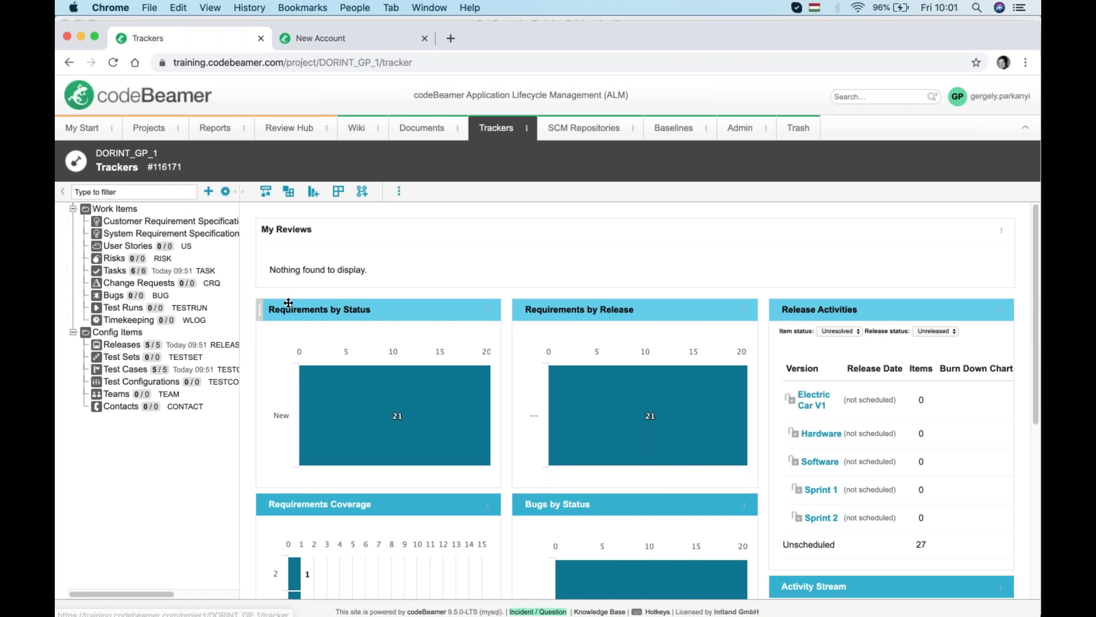
click(266, 194)
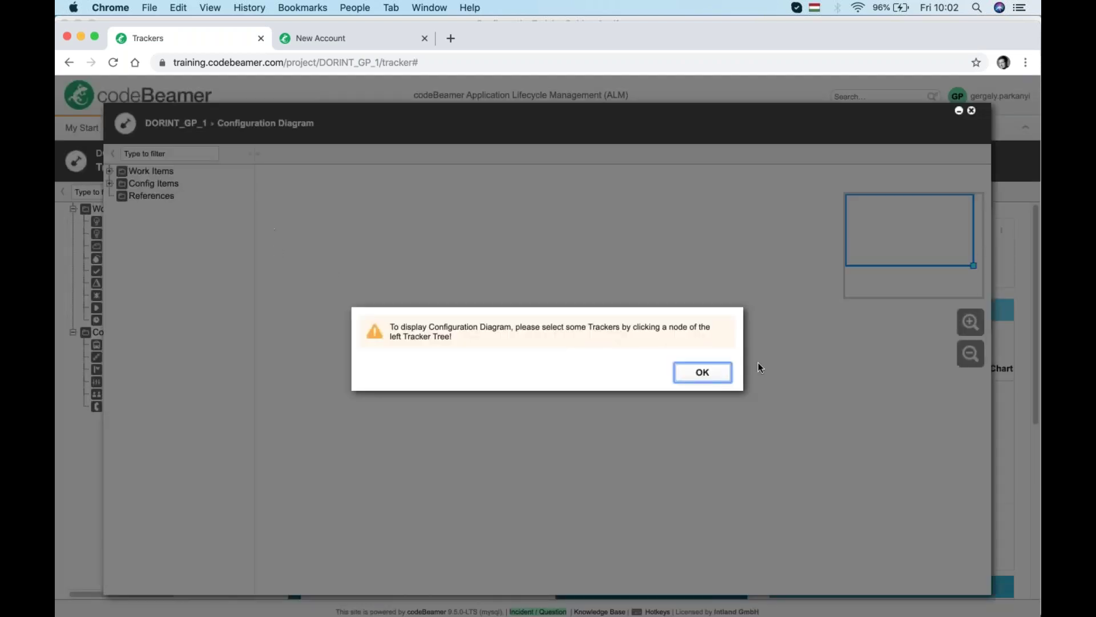
click(700, 377)
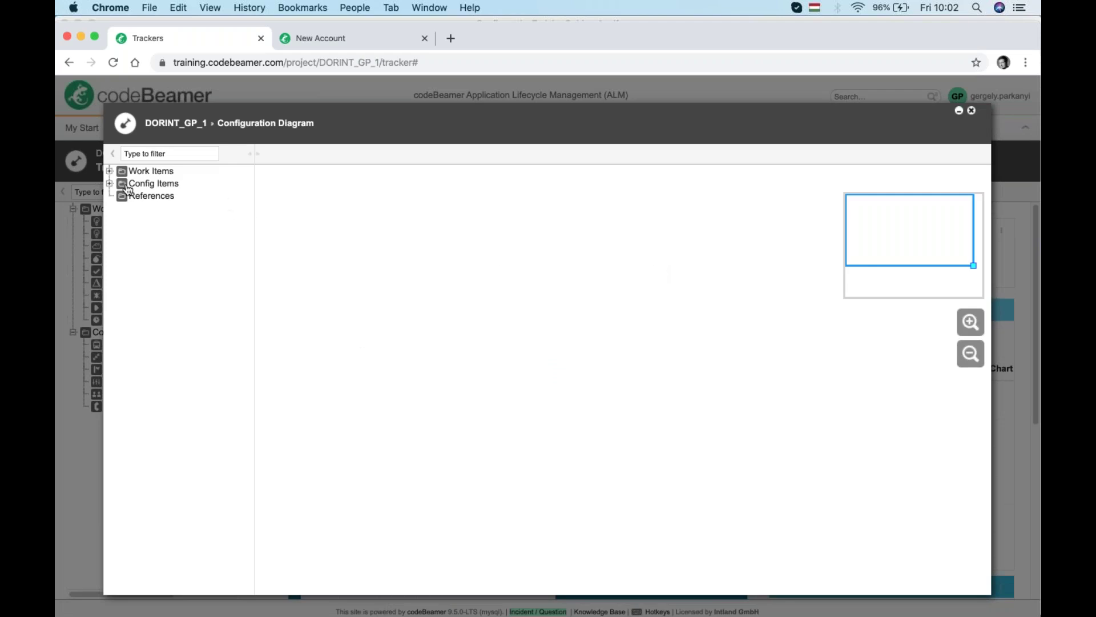
click(110, 171)
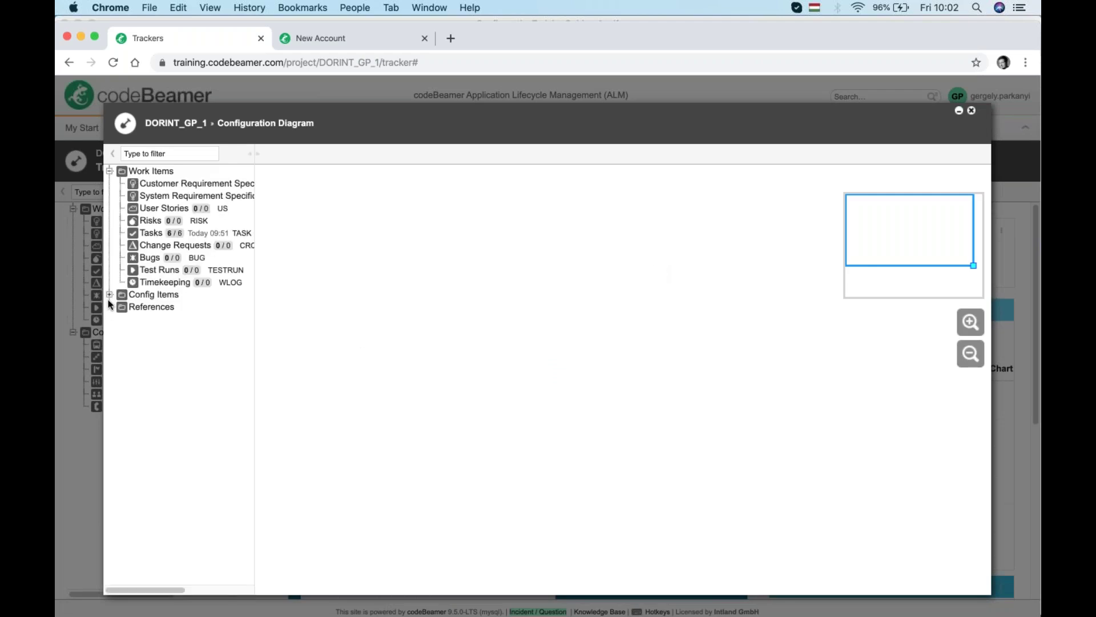
click(109, 294)
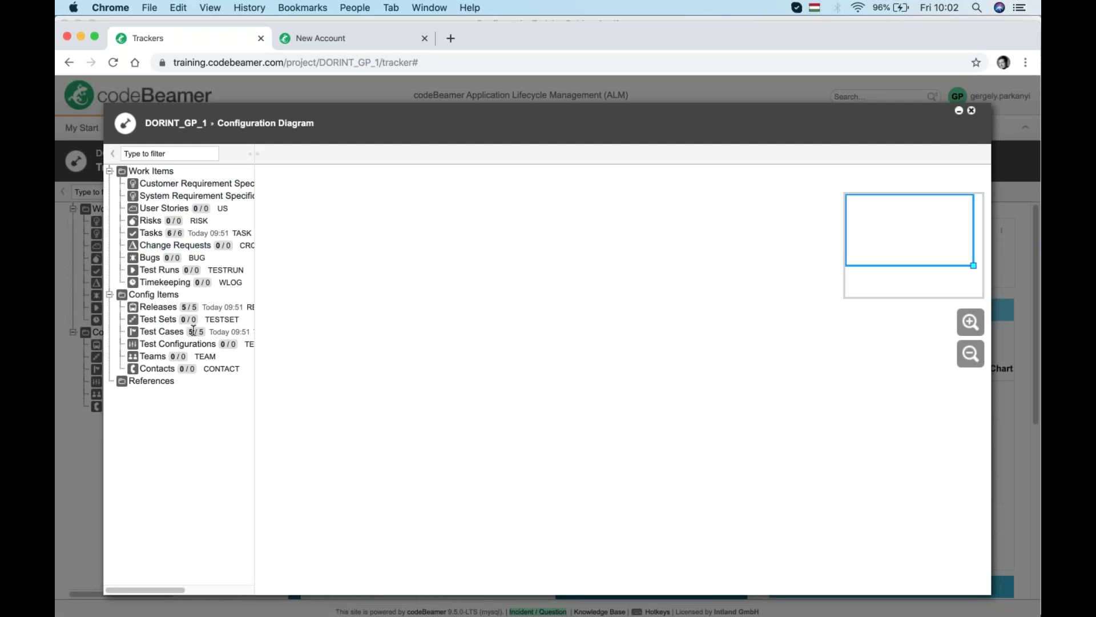
mouse_move(193, 331)
click(972, 112)
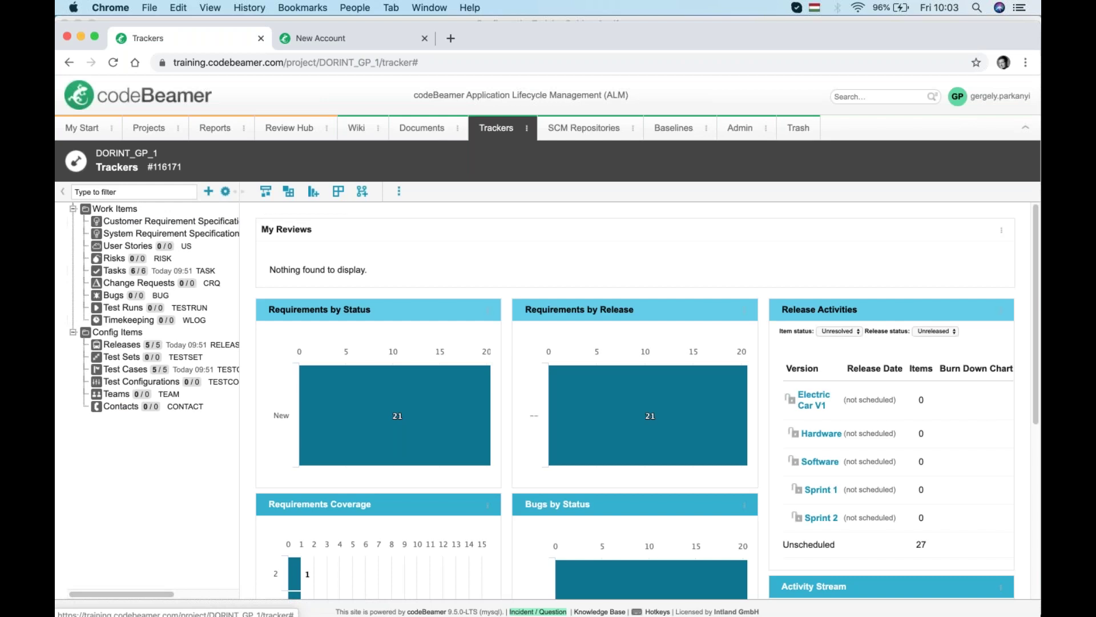
Display Customer Requirement Specifications, System Requirement Specifications and Test Cases in the tracker Configuration Diagram to examine their references, and close it
click(266, 193)
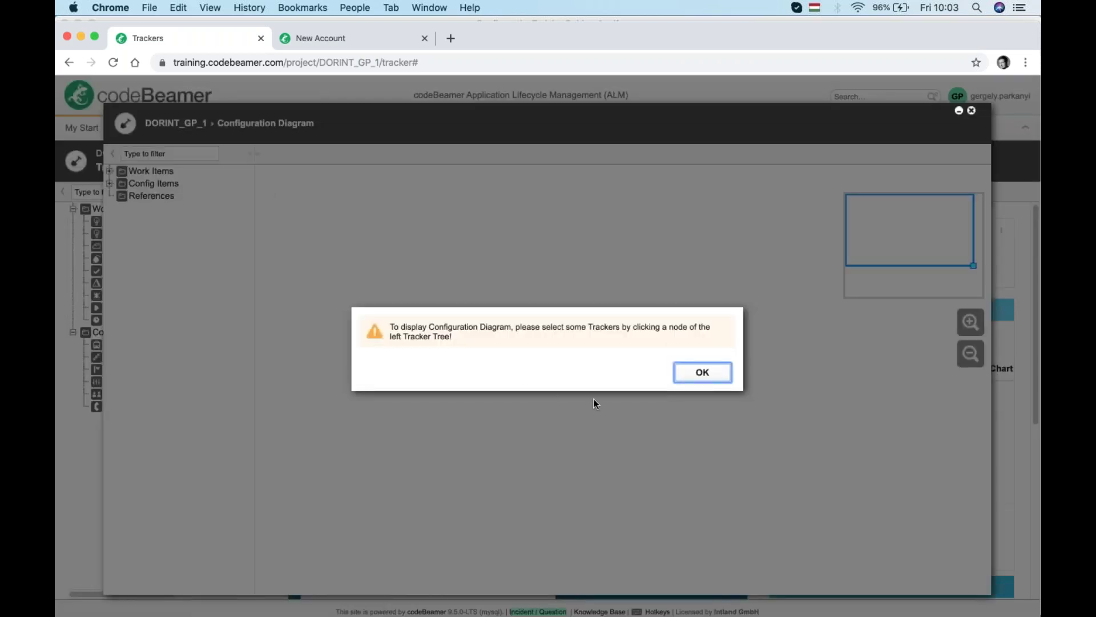
key(Return)
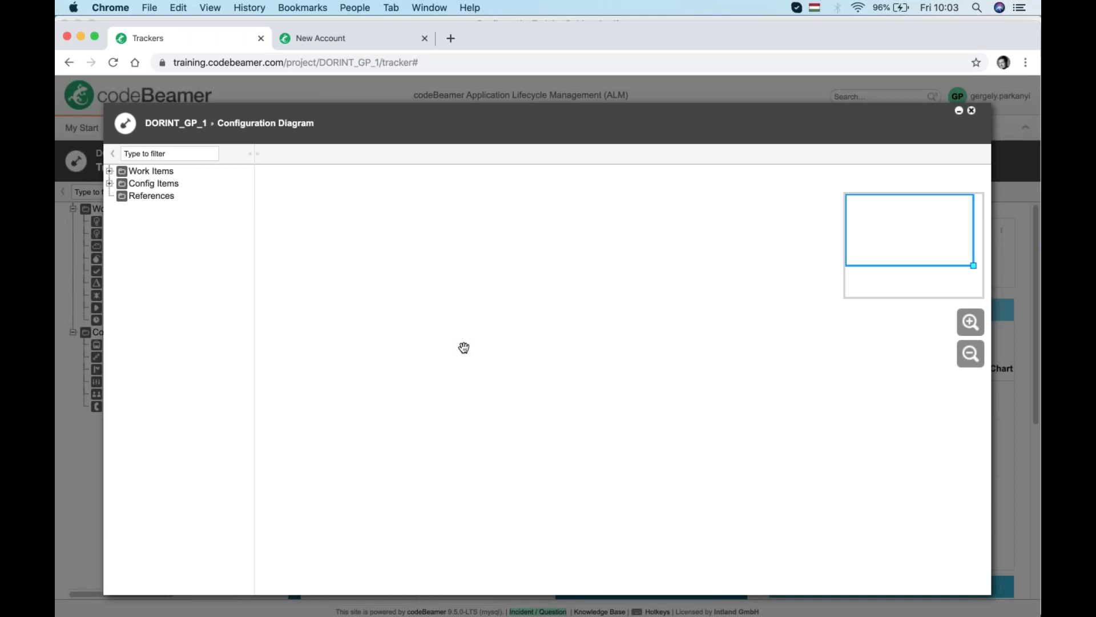
click(109, 171)
click(194, 183)
click(197, 196)
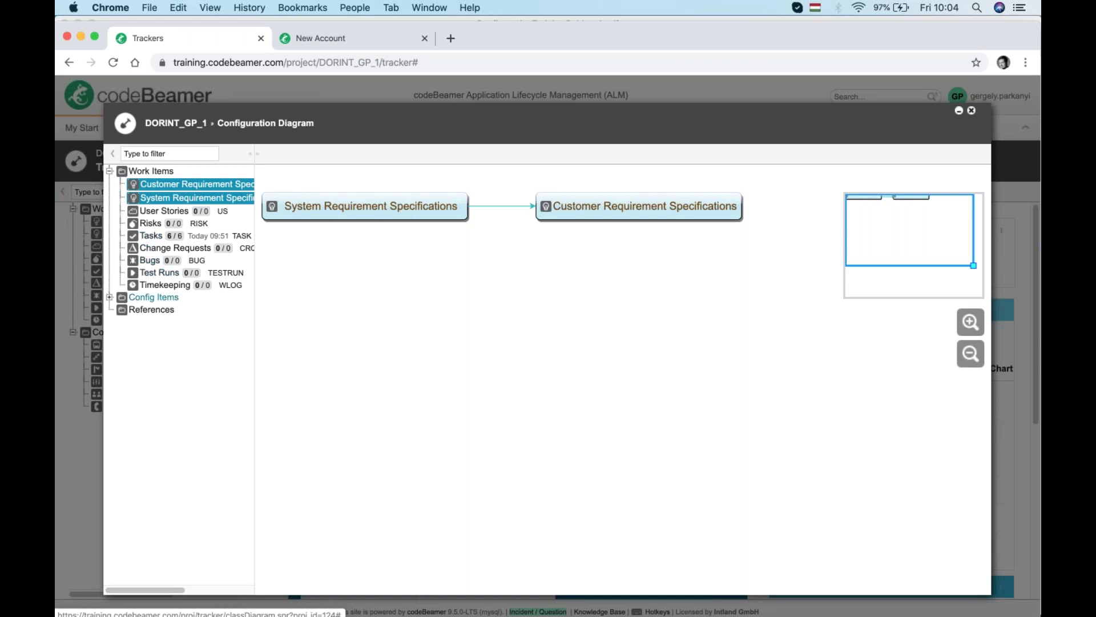
click(109, 297)
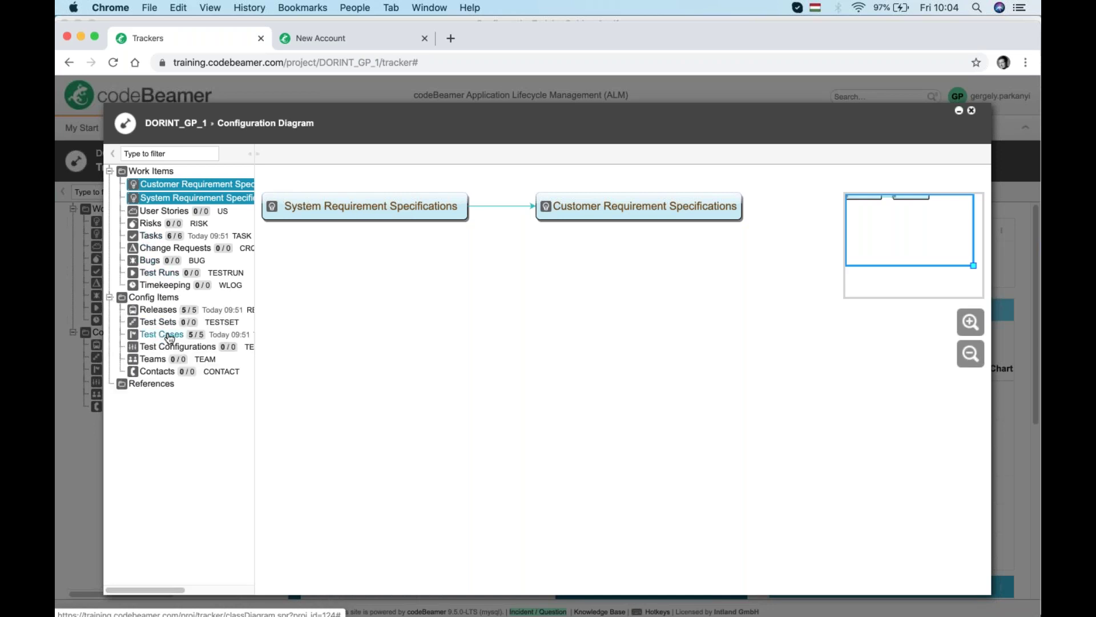
click(153, 334)
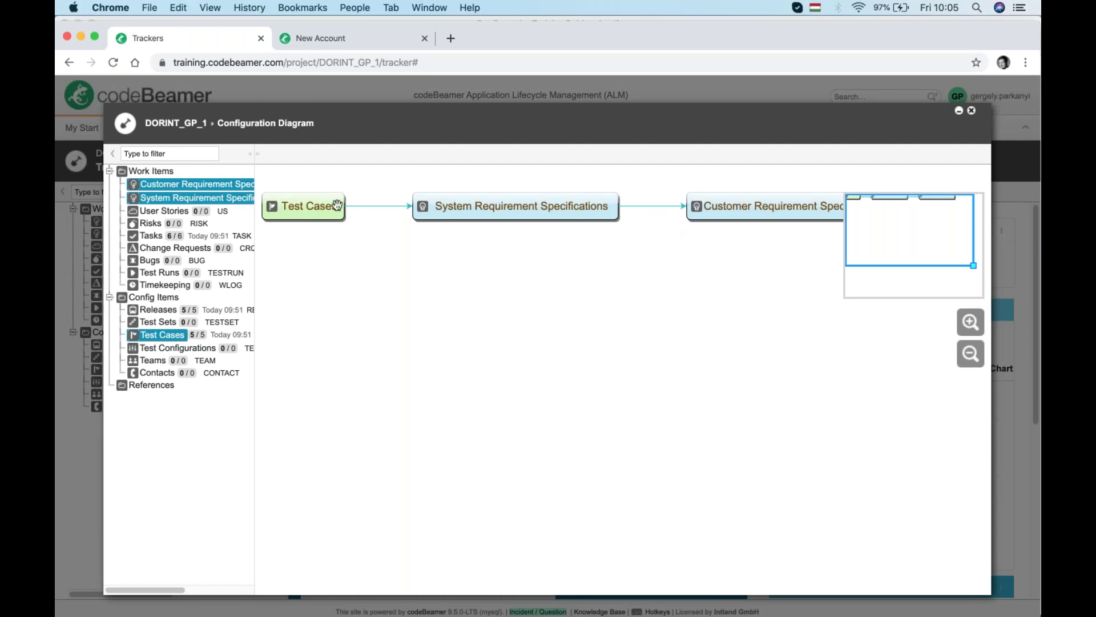
click(971, 111)
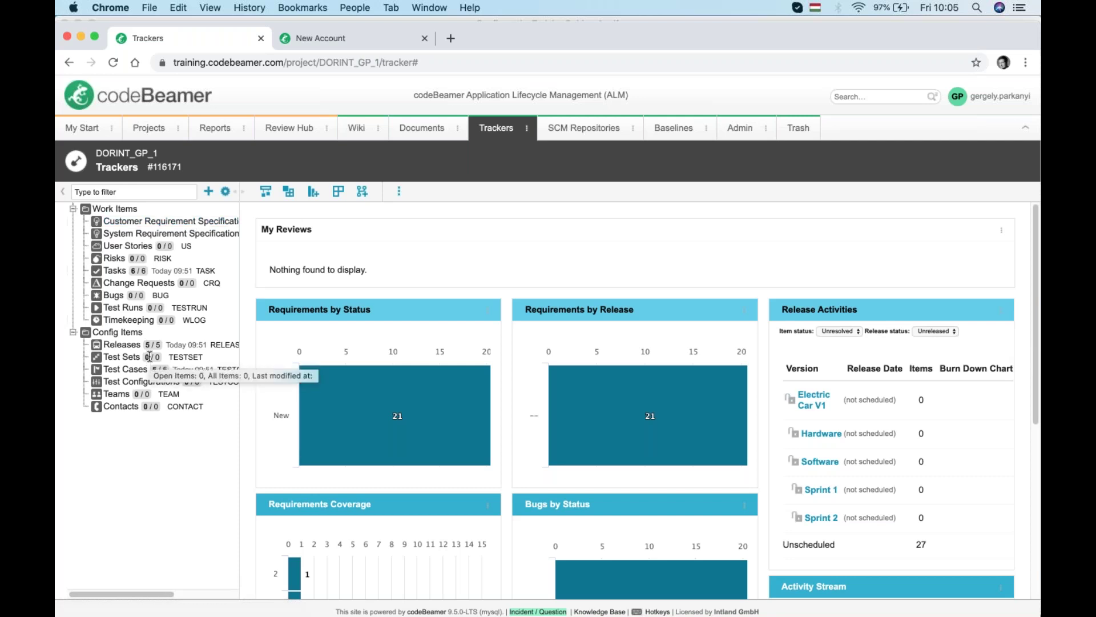
Open the field configuration of the Test Cases tracker
right_click(125, 369)
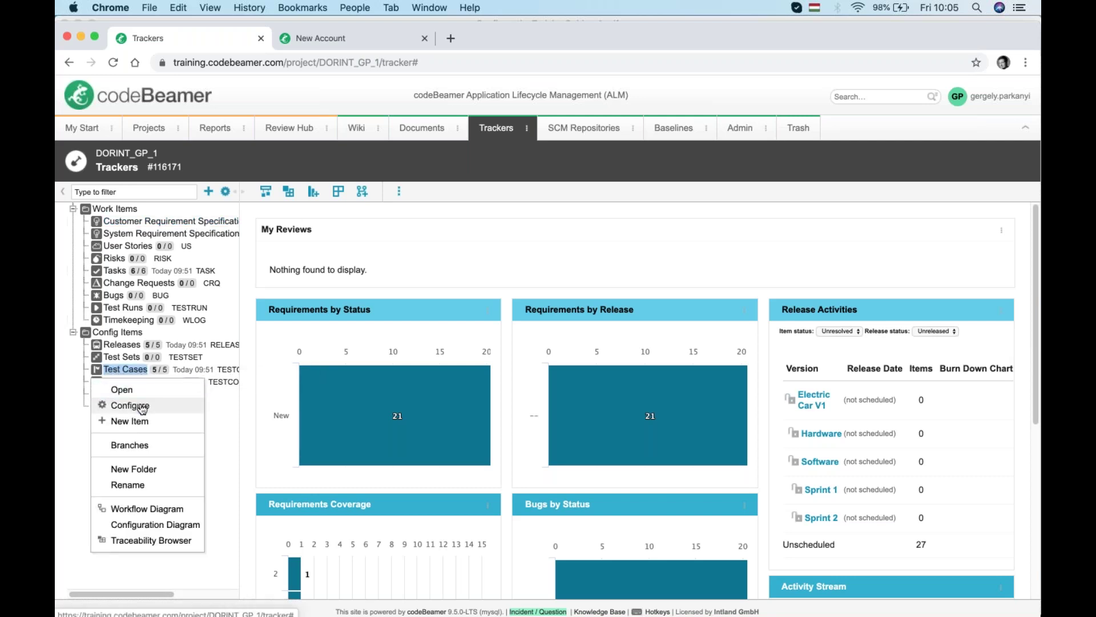
click(130, 405)
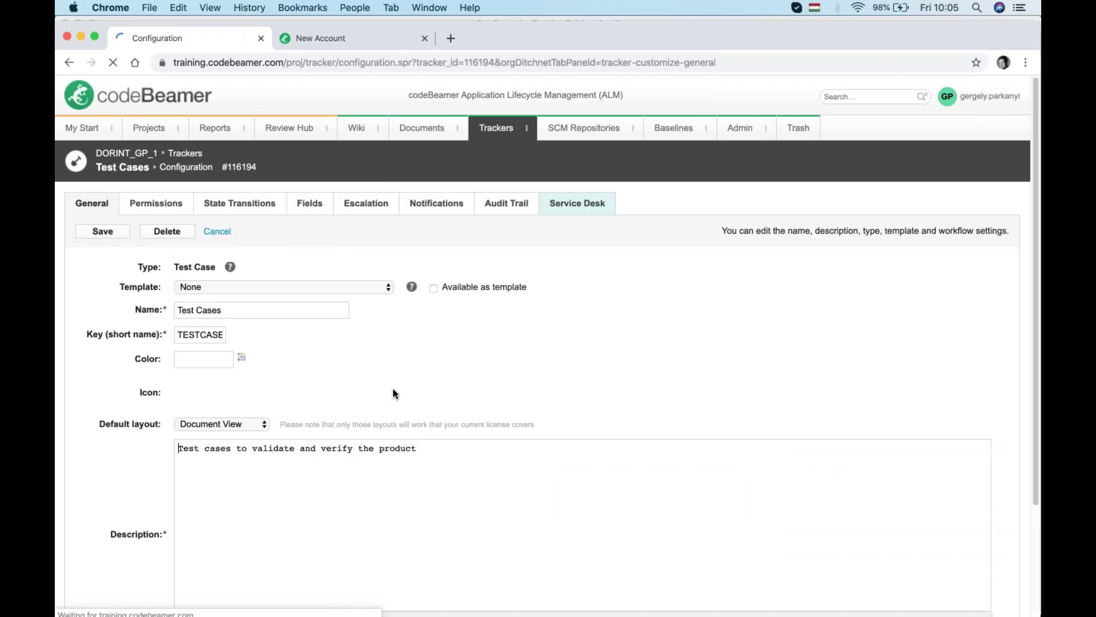
click(313, 205)
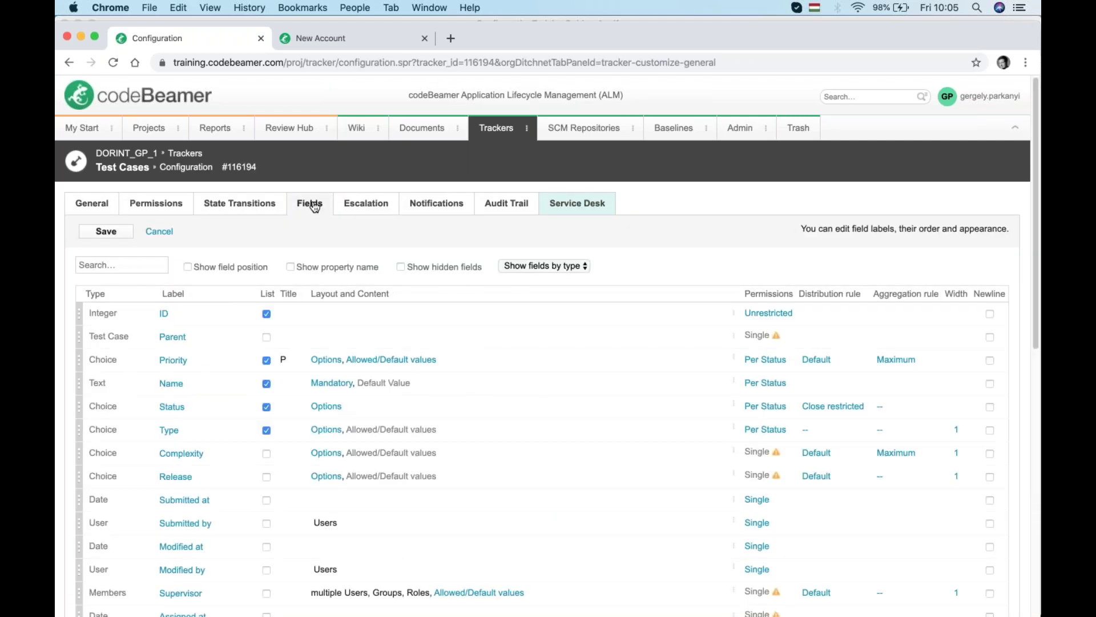
Filter the Test Cases fields by "ver" and show property names to examine the Verifies field
click(115, 263)
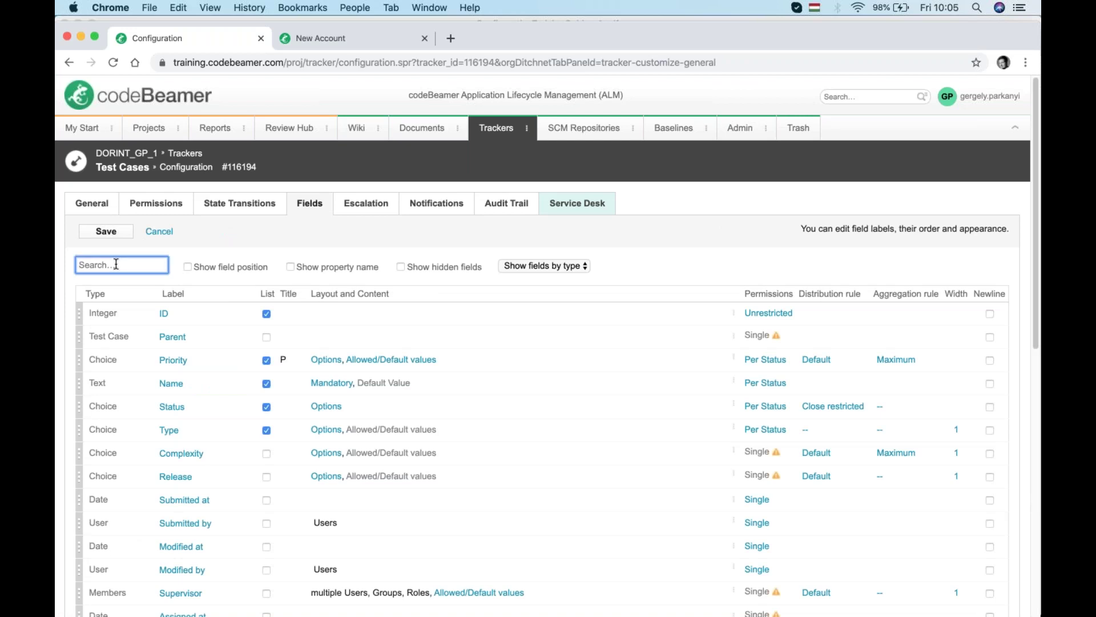
text(sub)
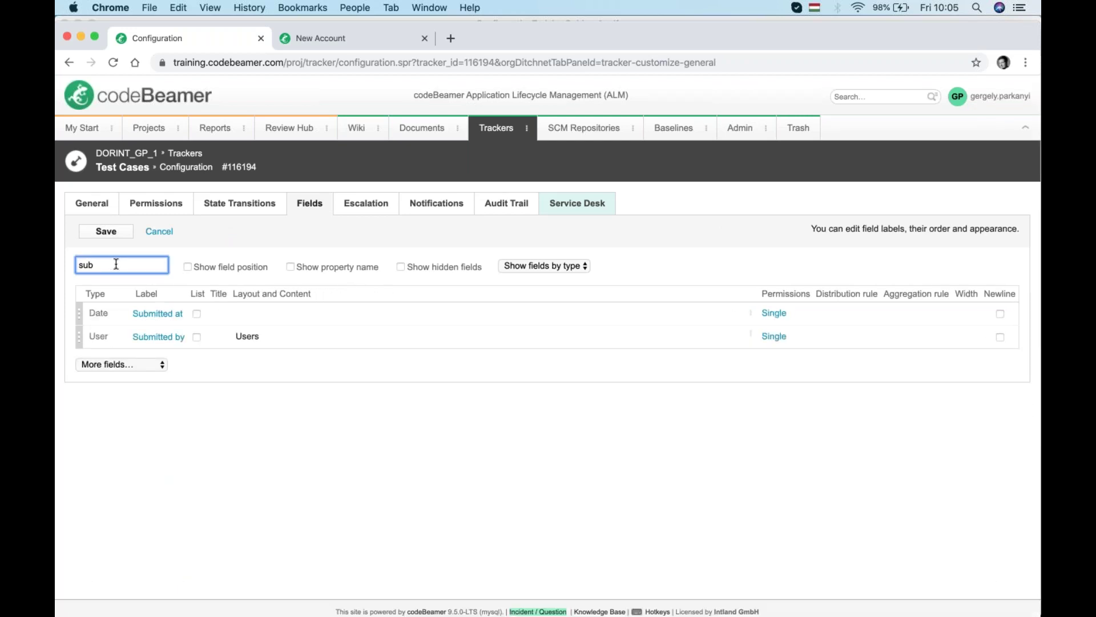
key(BackSpace)
key(BackSpace)
key(BackSpace)
text(ver)
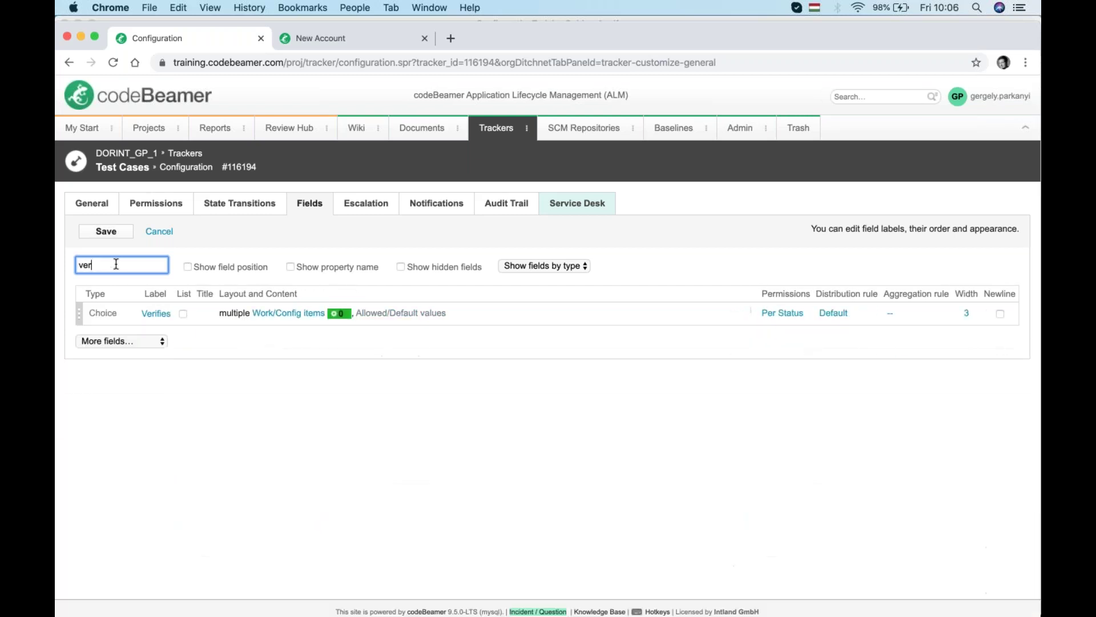
click(290, 267)
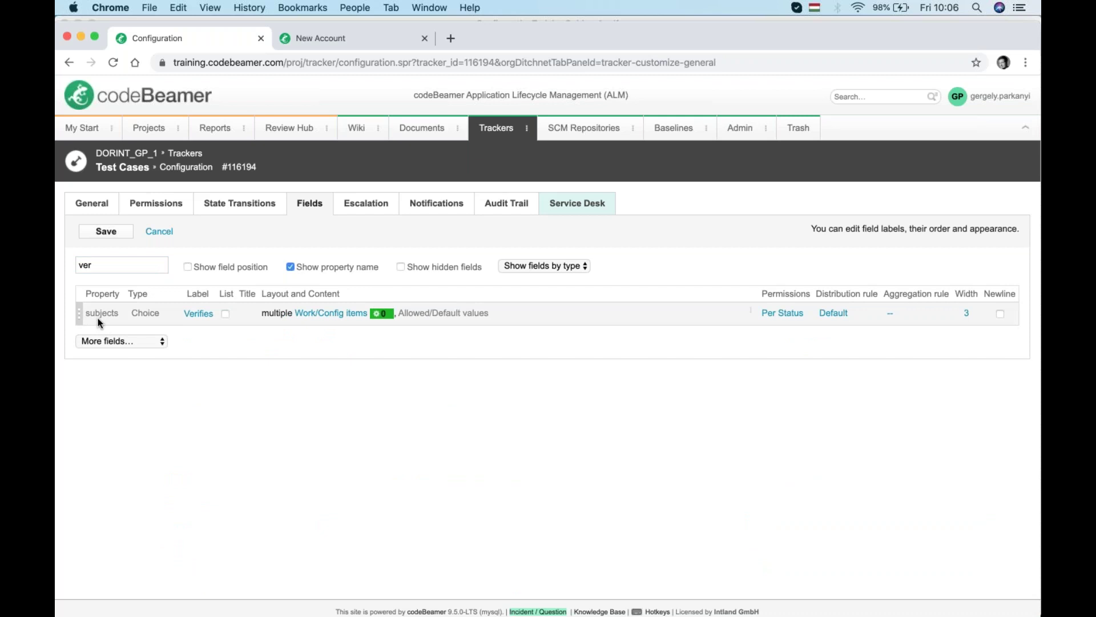
mouse_move(417, 313)
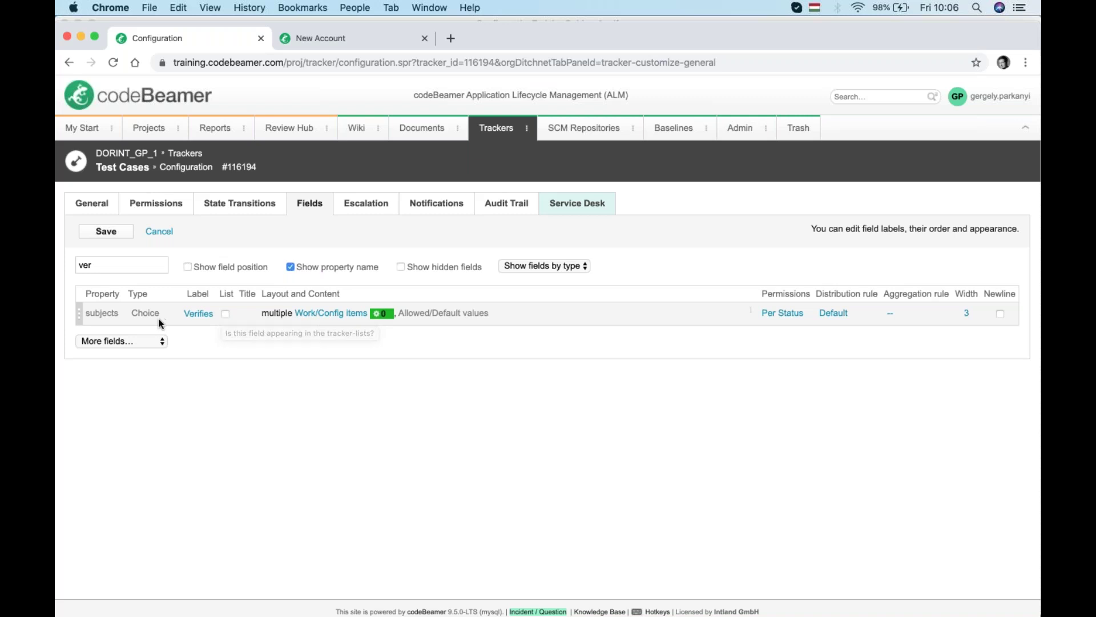
mouse_move(352, 317)
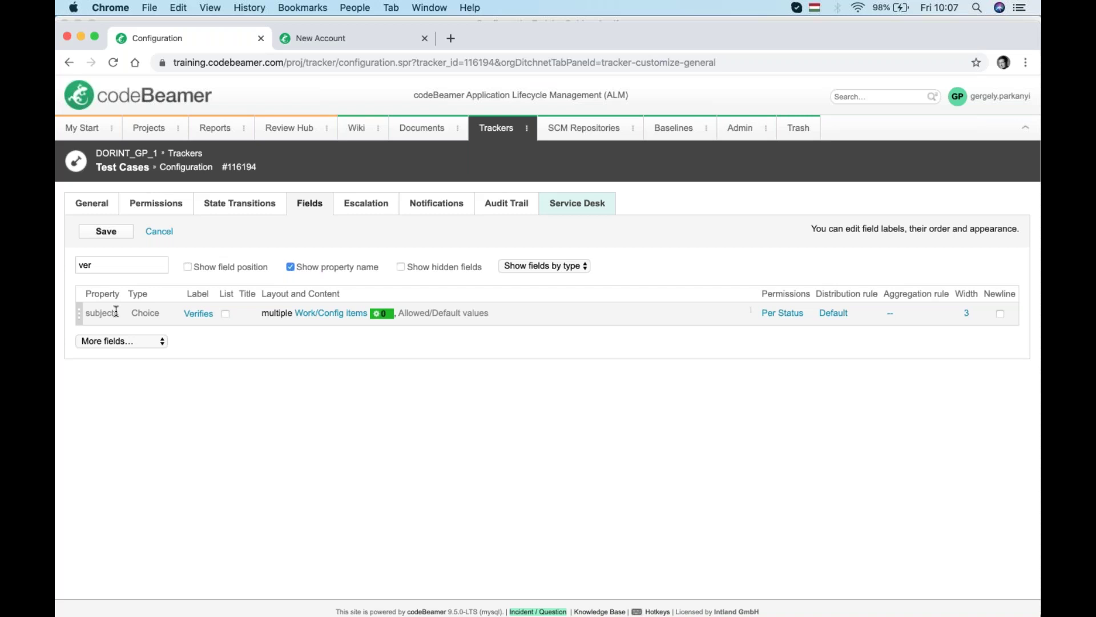
mouse_move(329, 313)
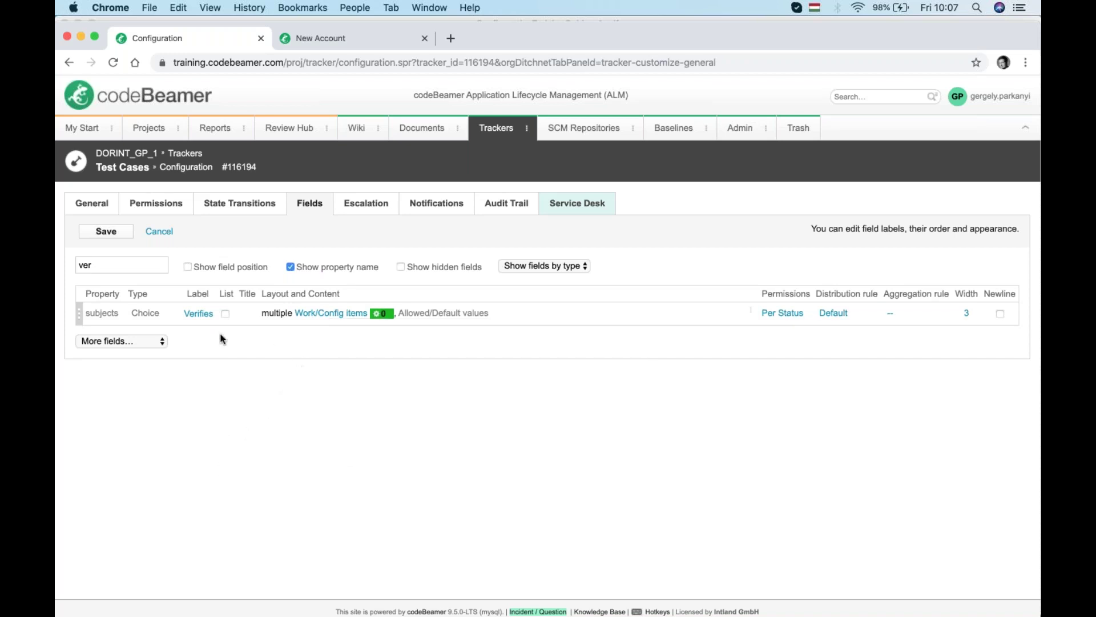
Add the Customer Requirement Specifications tracker to the Verifies field's allowed work items and save the field configuration
click(309, 314)
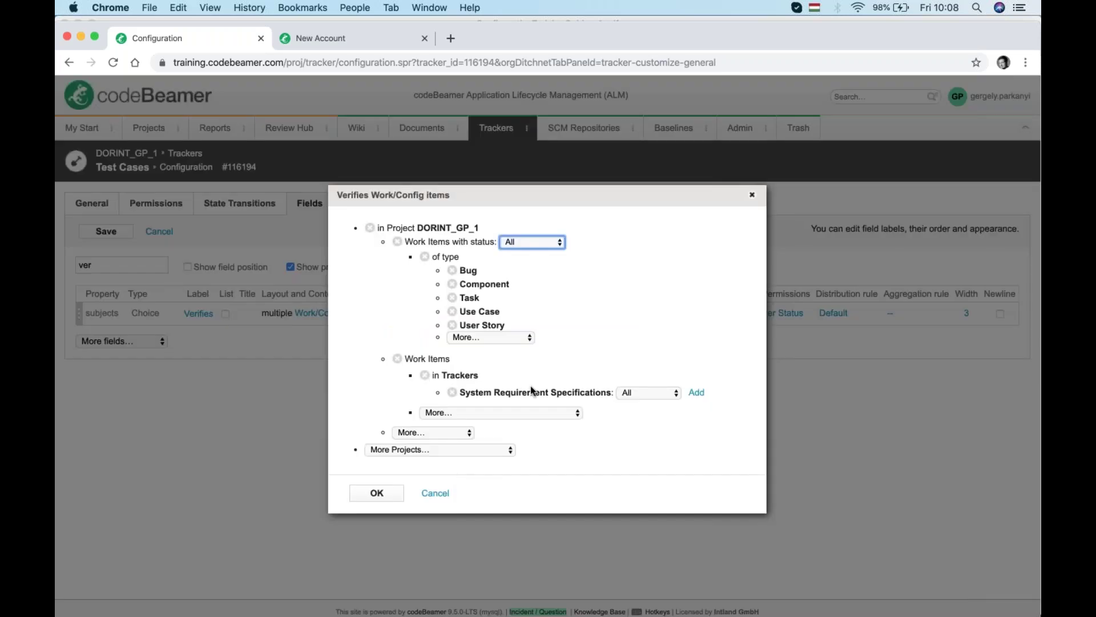
click(467, 413)
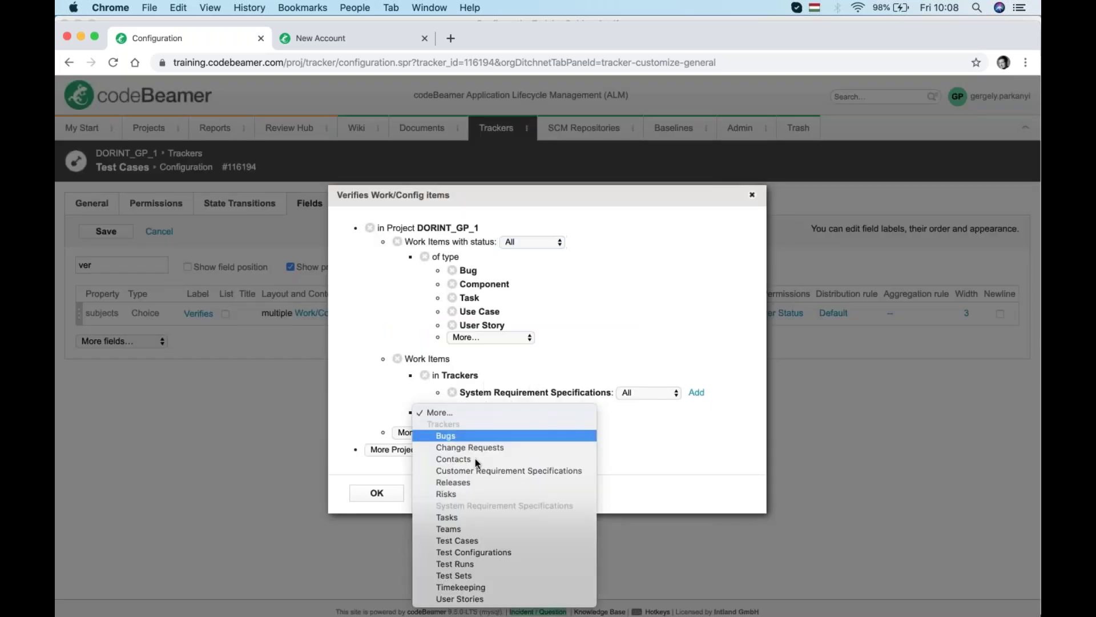
click(483, 469)
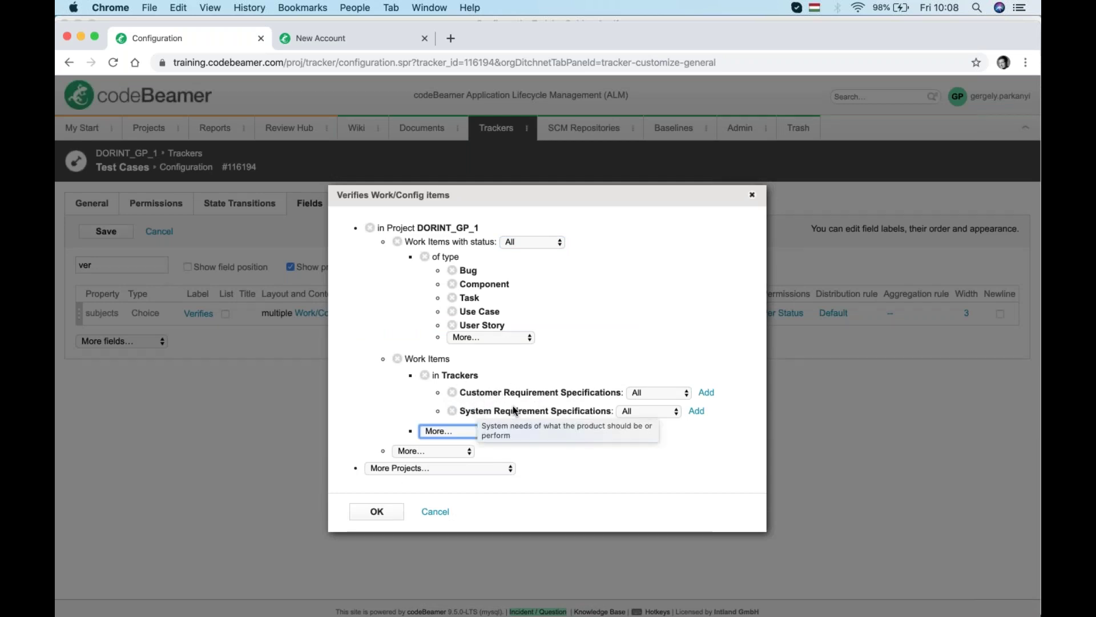
click(376, 512)
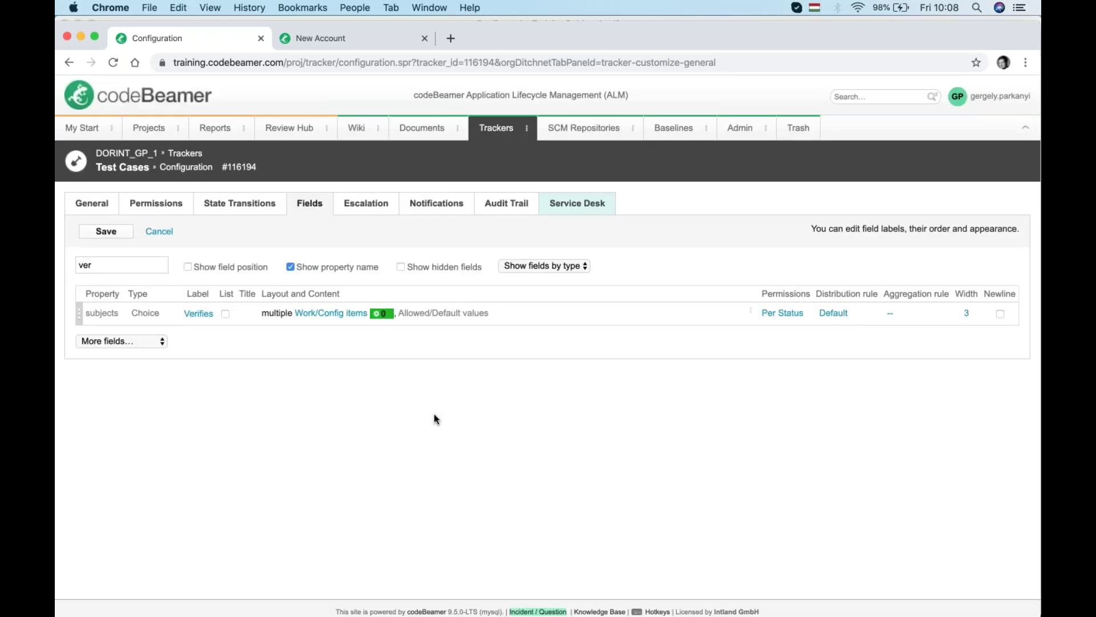
mouse_move(334, 313)
click(106, 232)
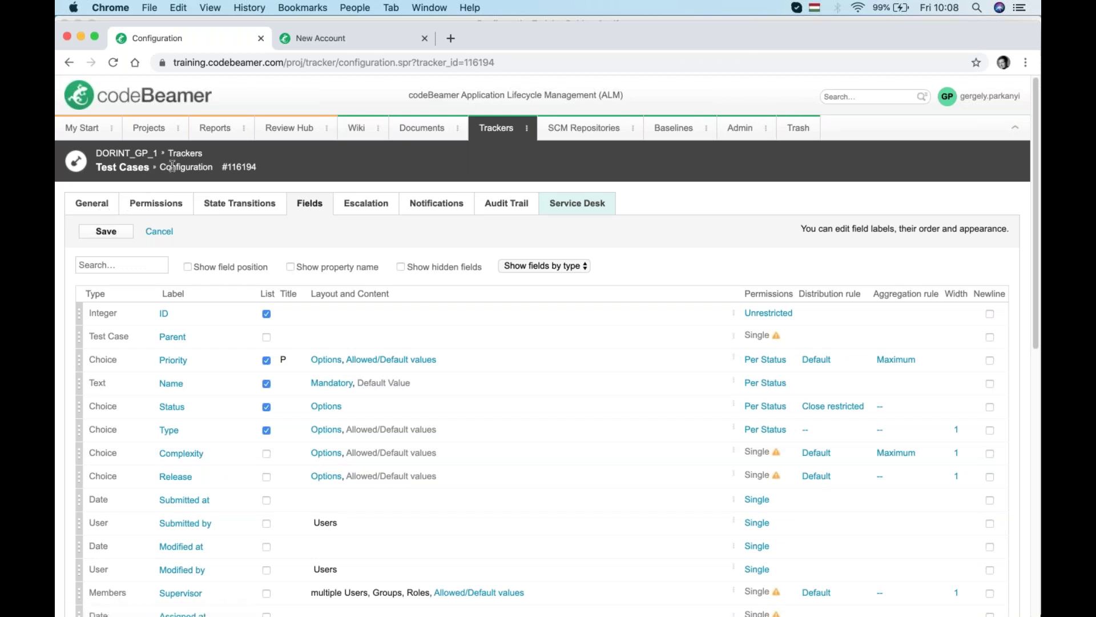
View the Test Cases tracker's items, dismiss the tree settings unchanged, and return to the tracker's general configuration
click(143, 169)
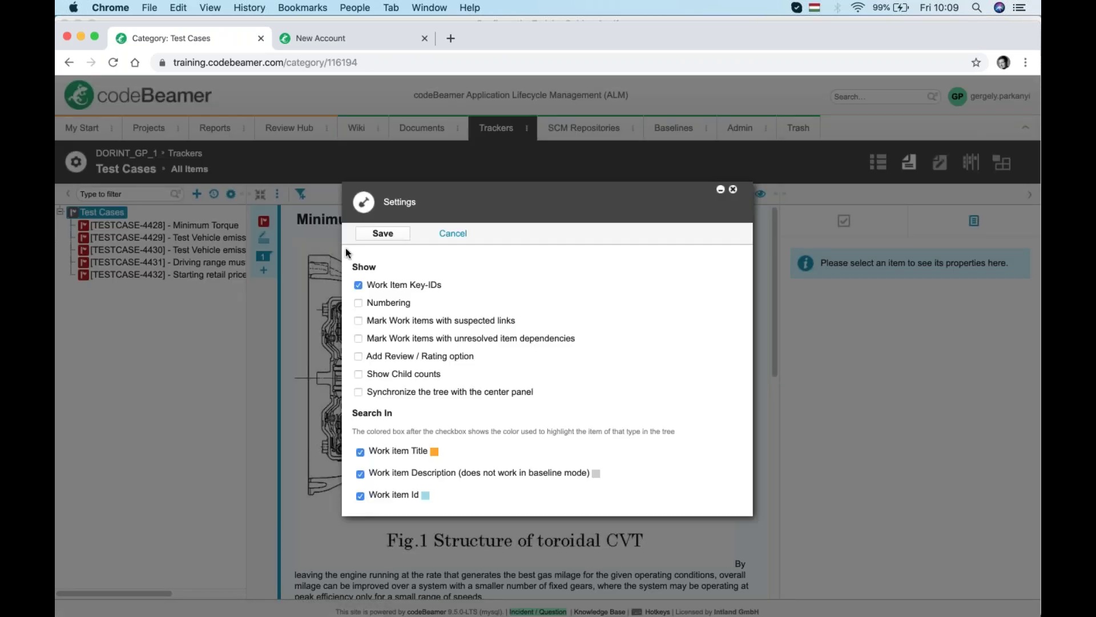
click(464, 234)
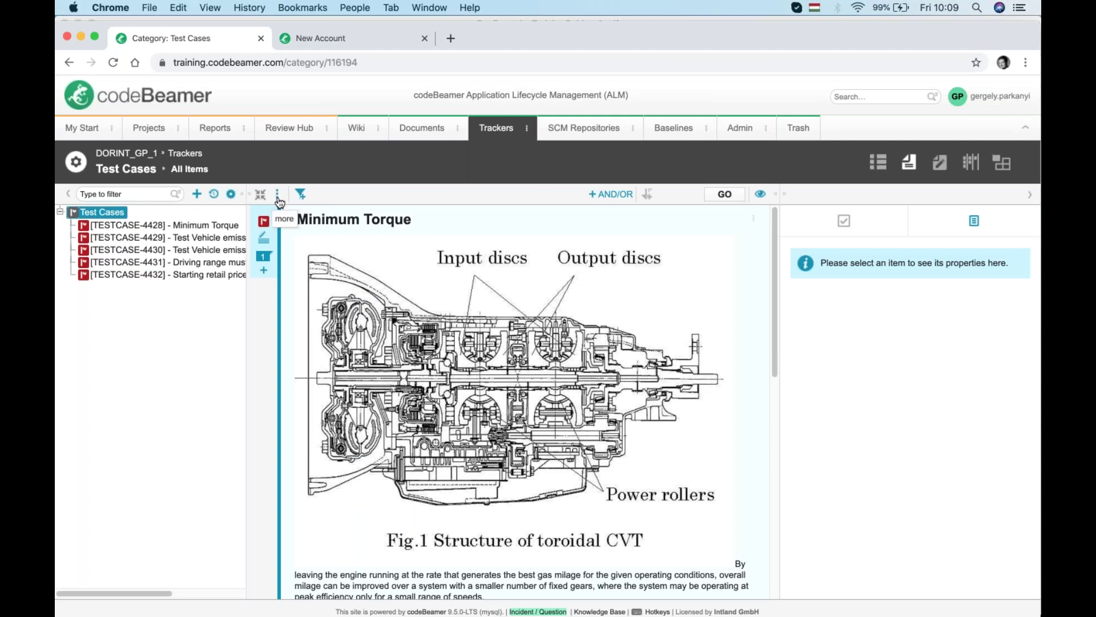
click(279, 196)
click(303, 202)
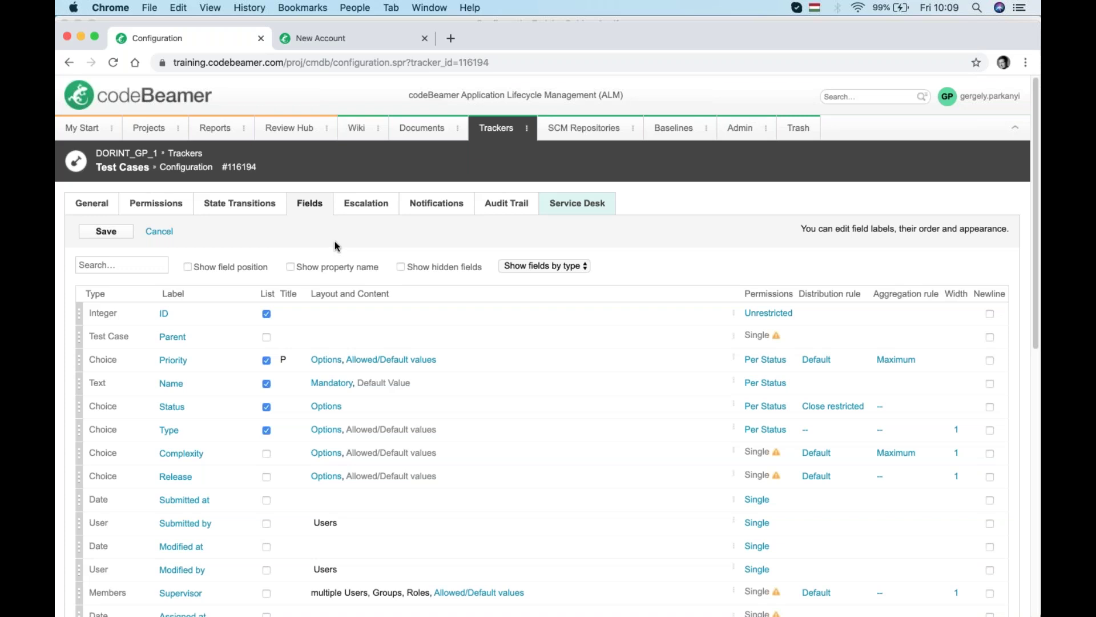
click(105, 207)
Examine the updated tracker references in the Configuration Diagram, and display all Work Items and Config Items trackers in it
click(507, 131)
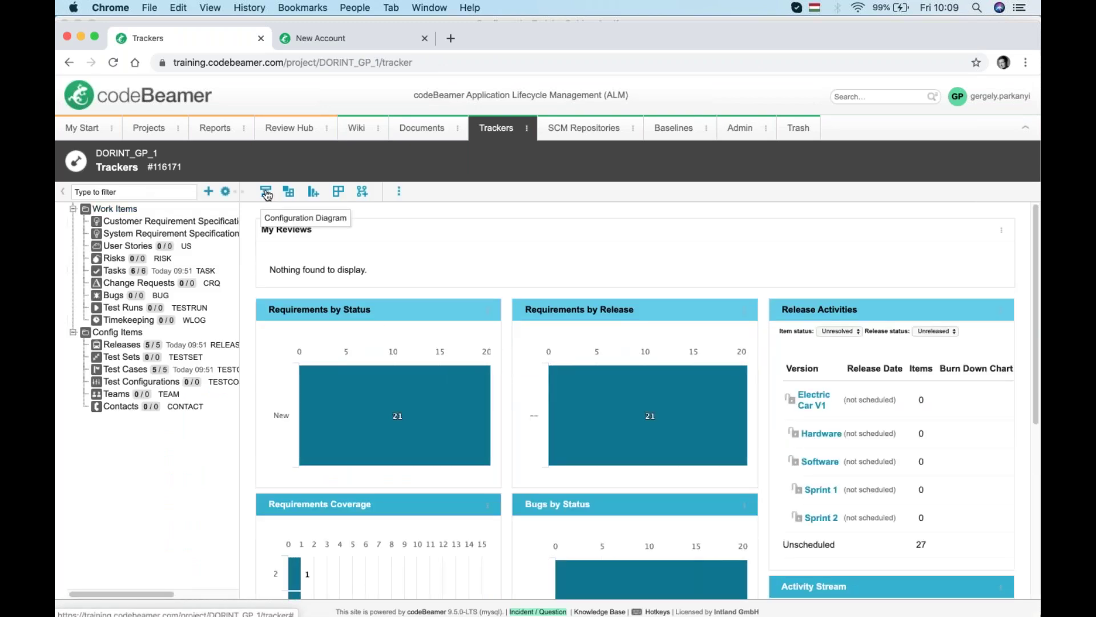
click(267, 194)
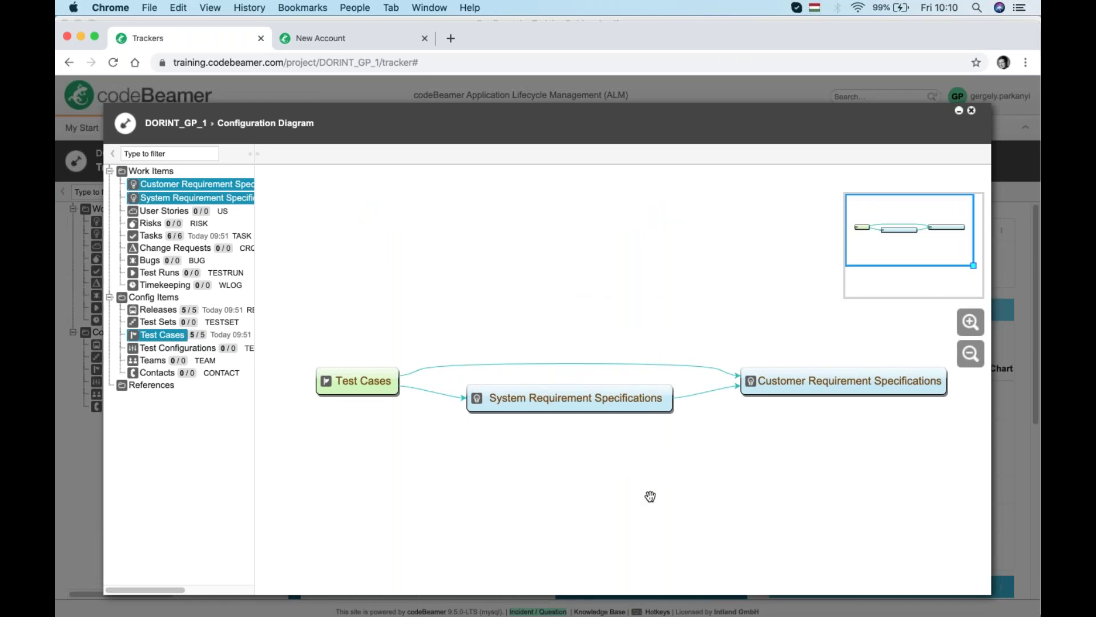
click(151, 171)
click(154, 308)
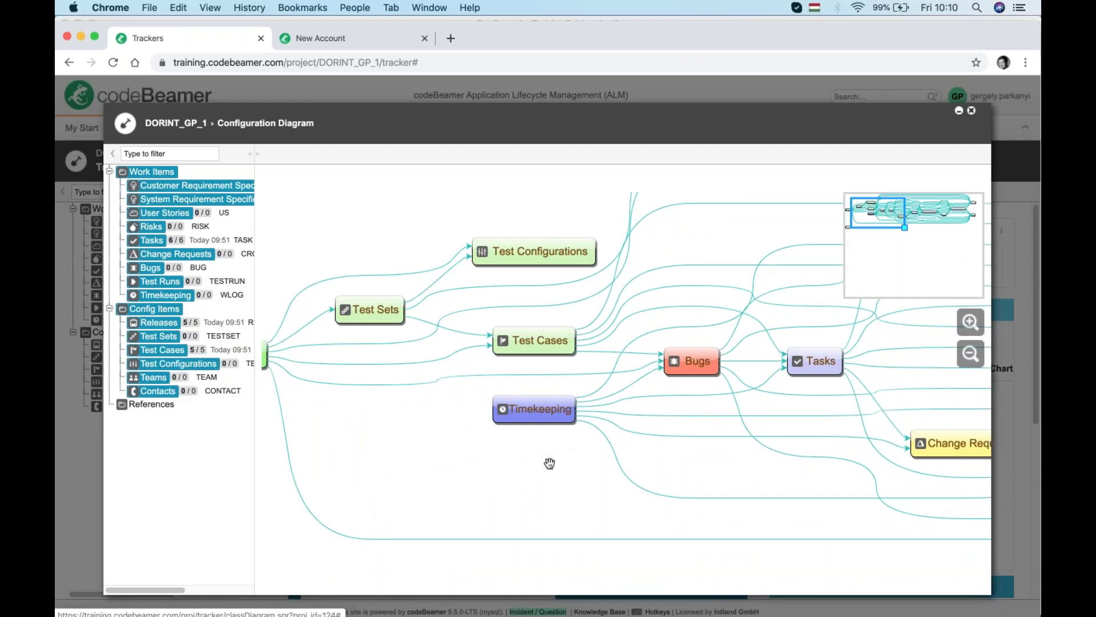
scroll(455, 479, right, 5)
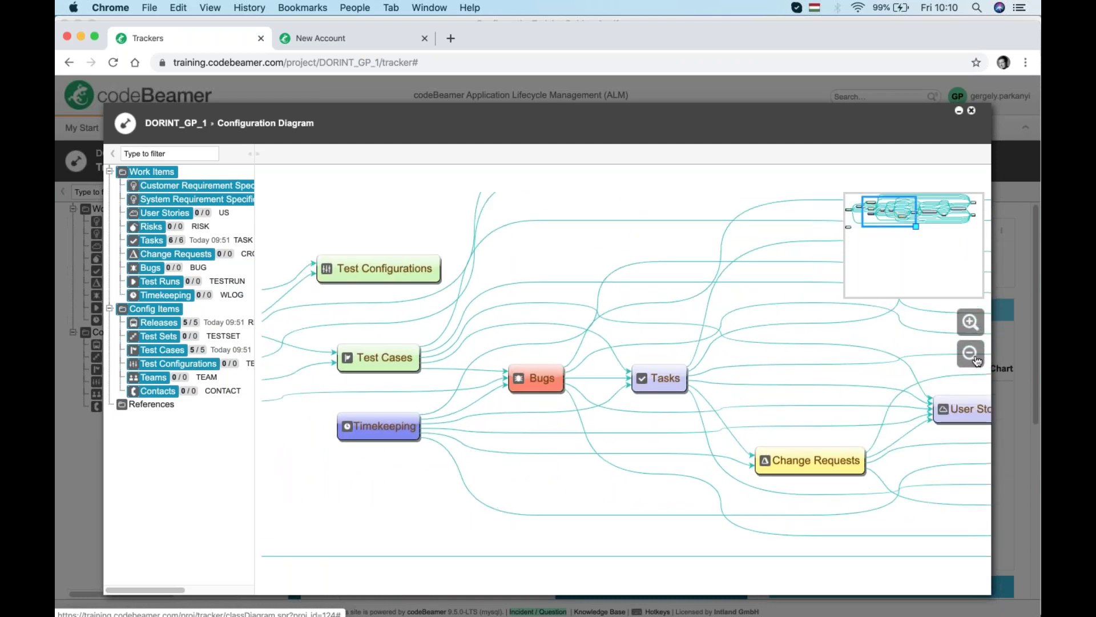
Highlight the Bugs tracker in the full Configuration Diagram and examine its incoming and outgoing references
click(974, 357)
click(973, 357)
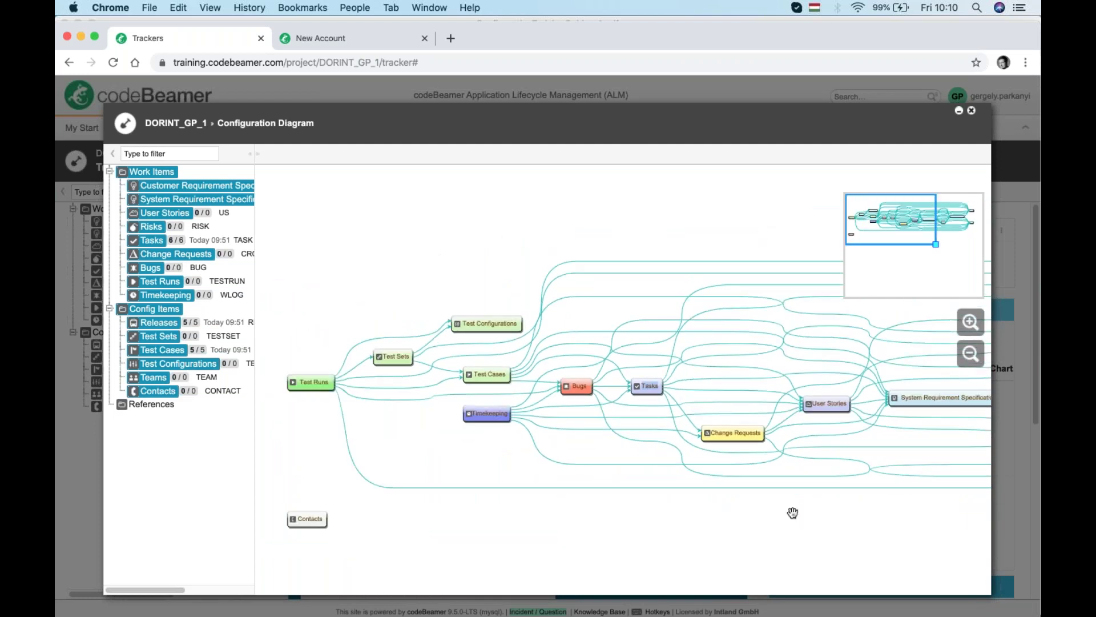
click(577, 391)
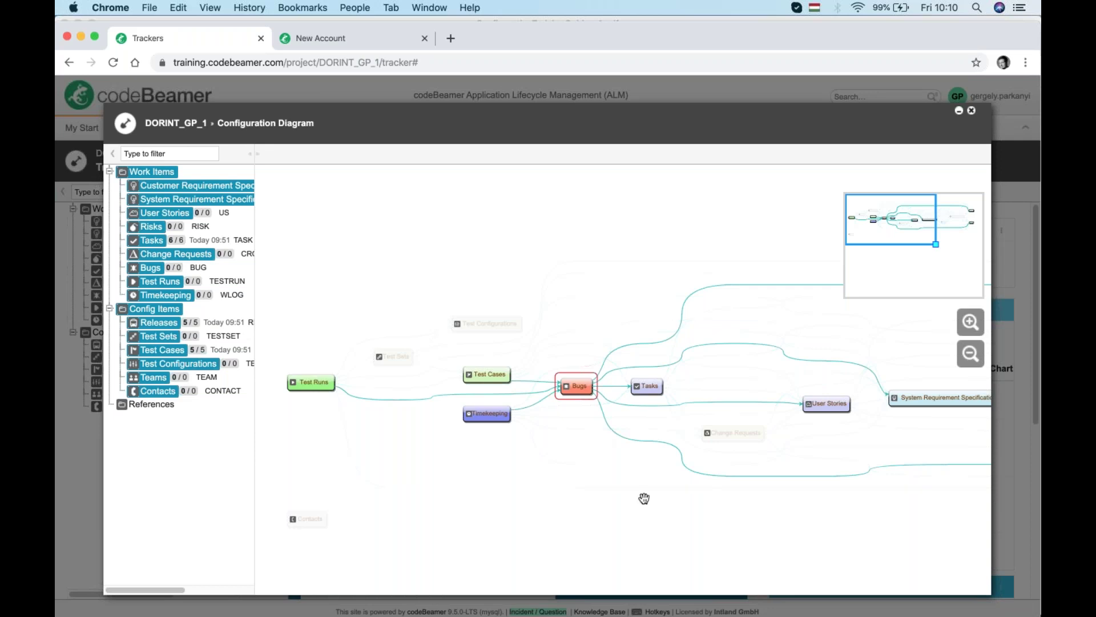
drag(592, 538, 634, 580)
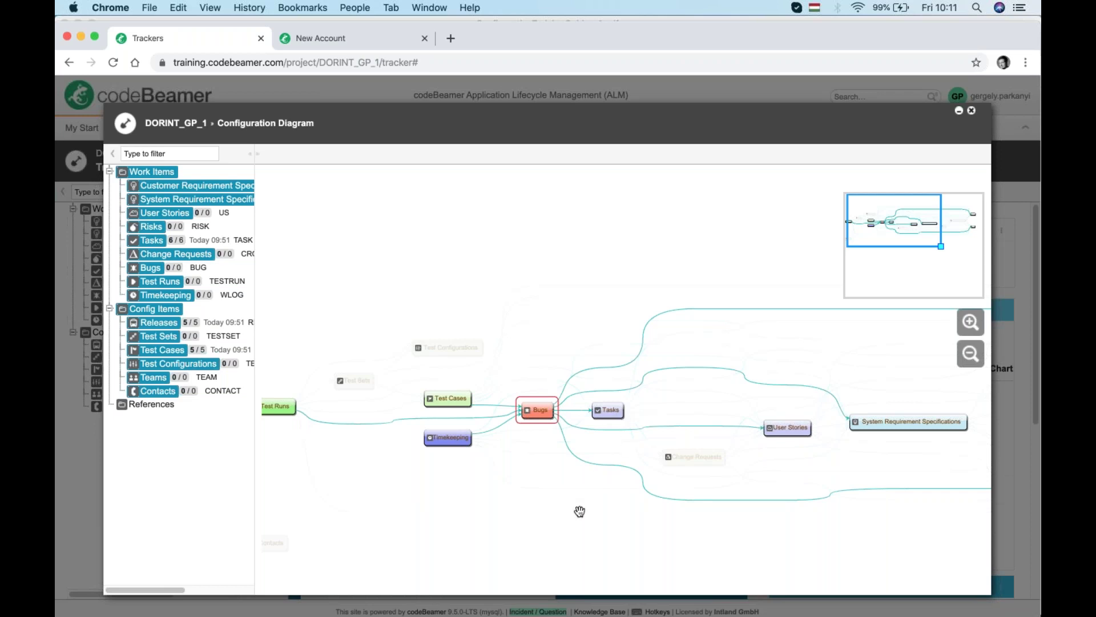
drag(553, 512, 467, 489)
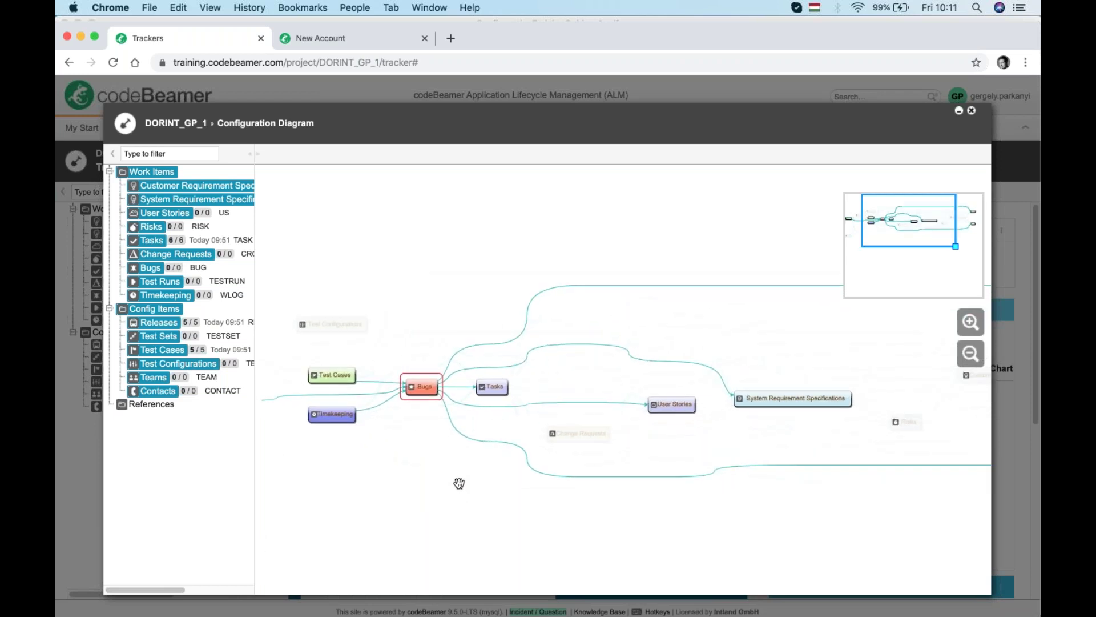
drag(448, 515, 271, 545)
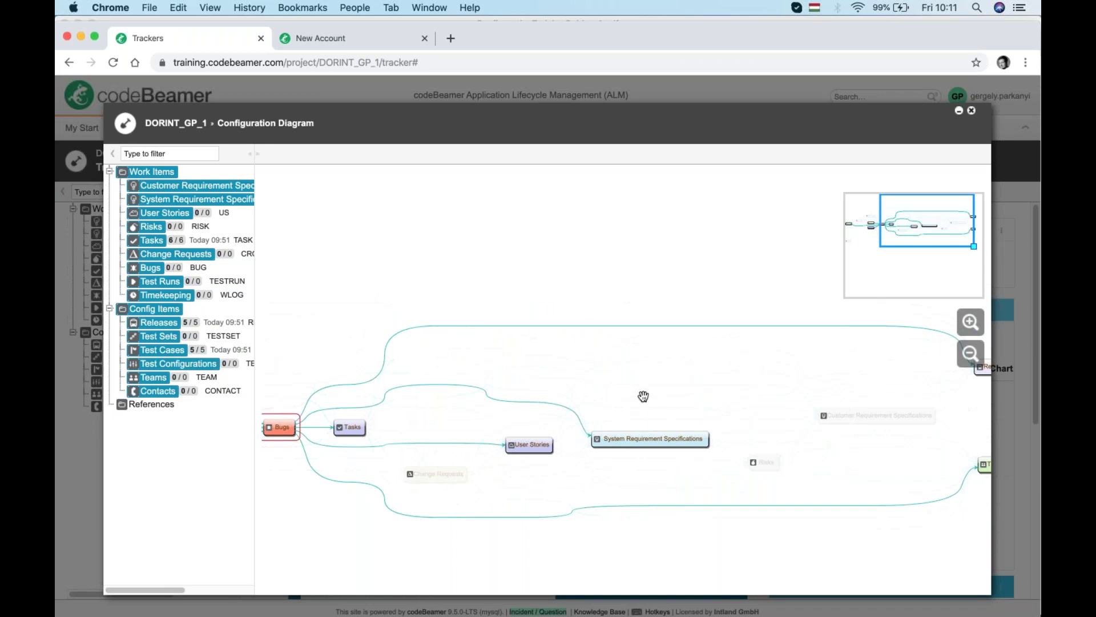
drag(702, 389, 606, 401)
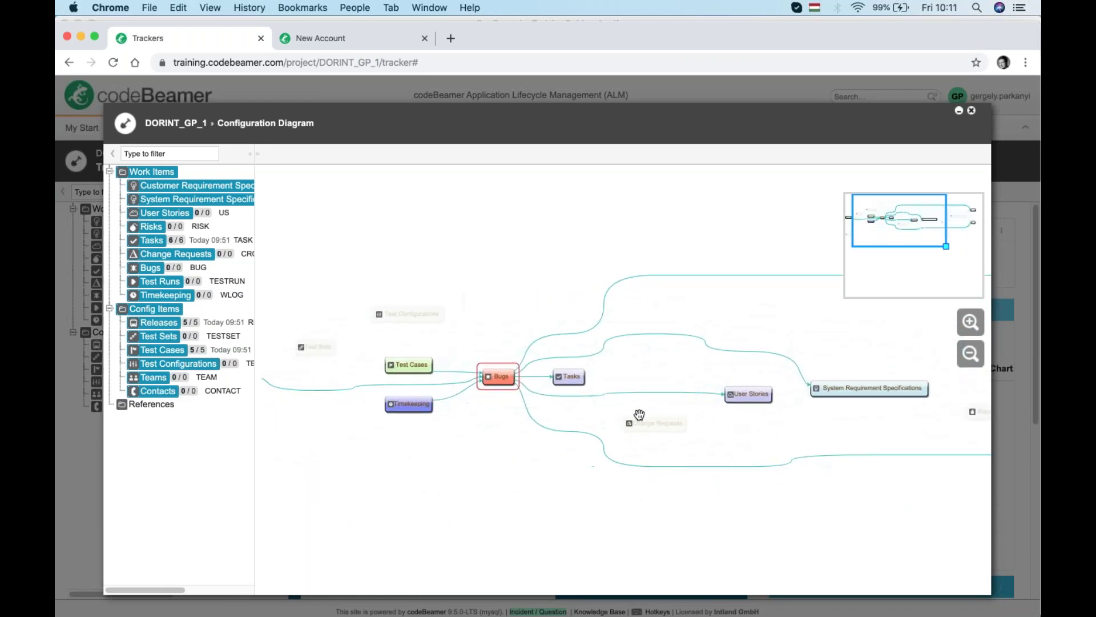
drag(499, 472, 680, 471)
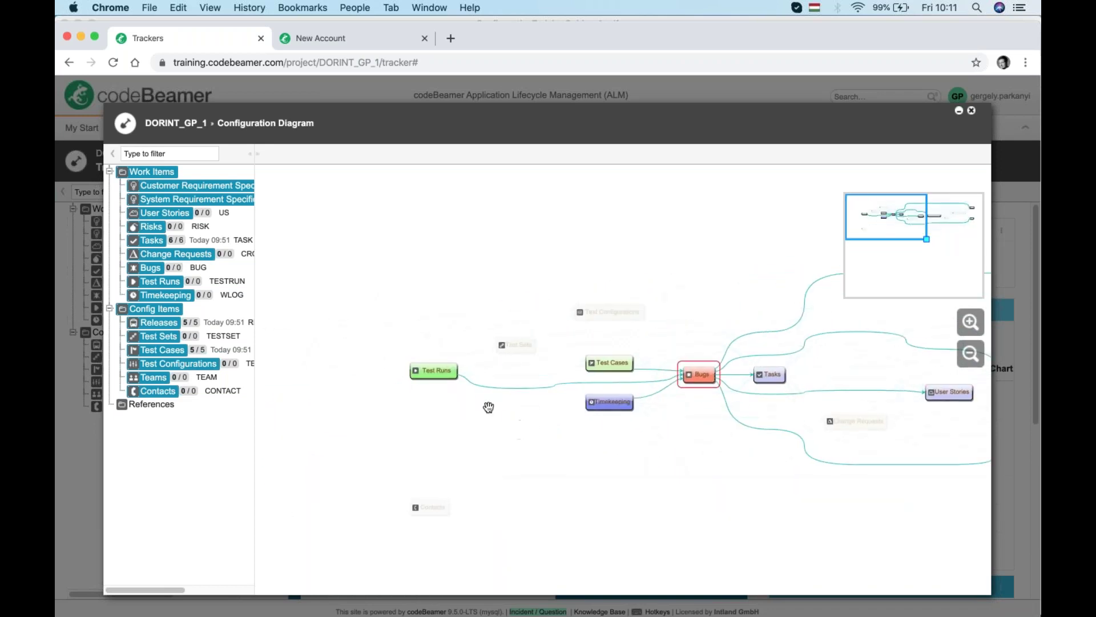
drag(516, 475, 394, 471)
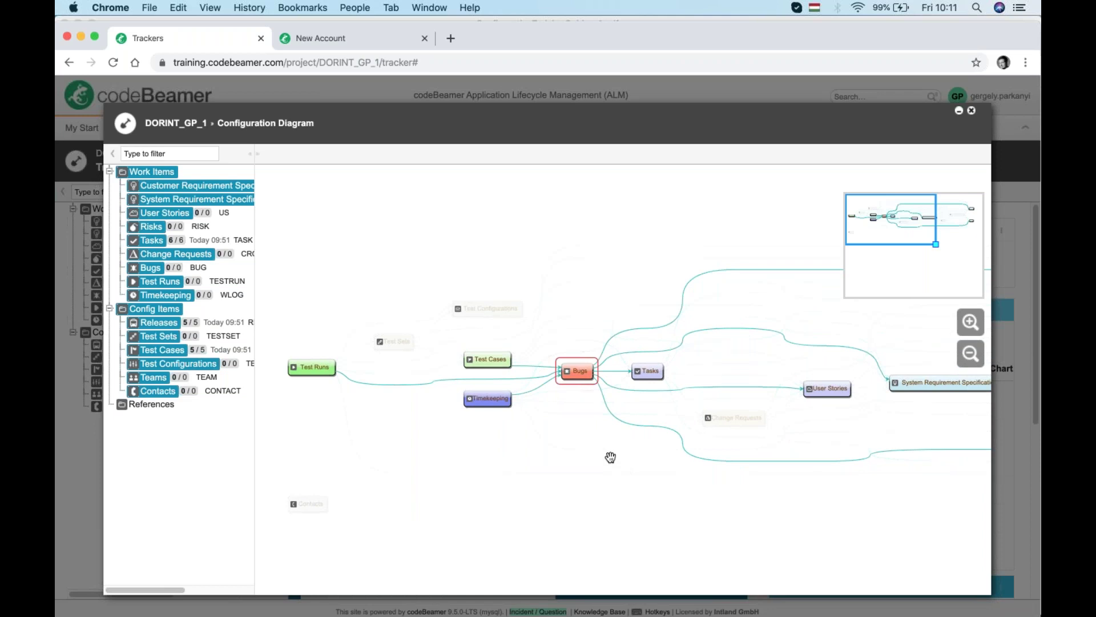
Examine the references of the Test Configurations, Test Cases, Timekeeping and Tasks trackers in turn, and close the Configuration Diagram
click(503, 311)
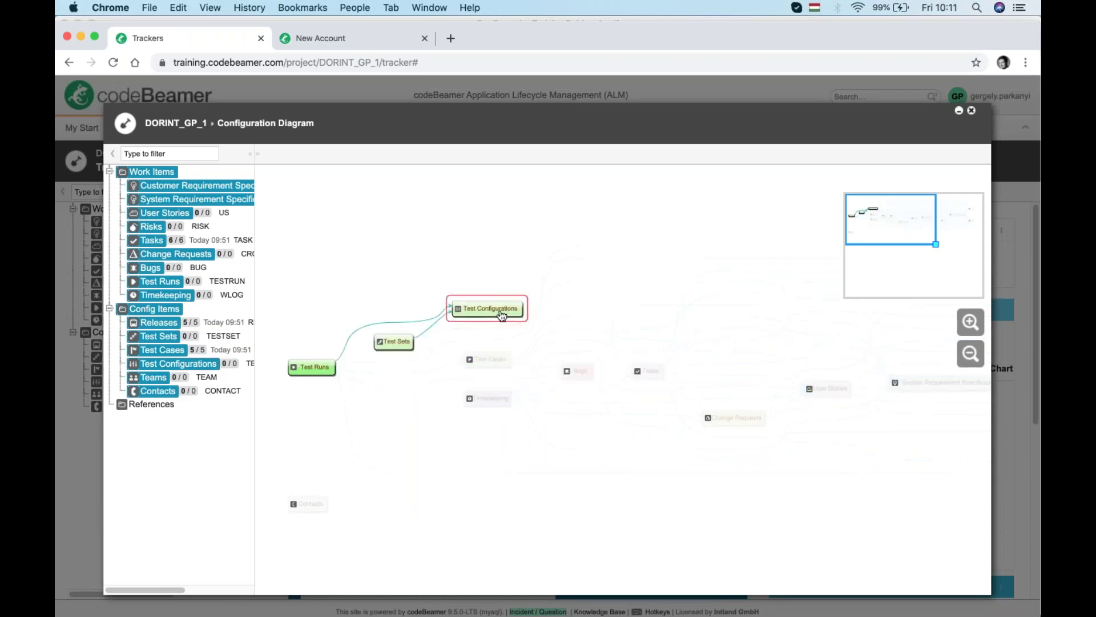
click(488, 364)
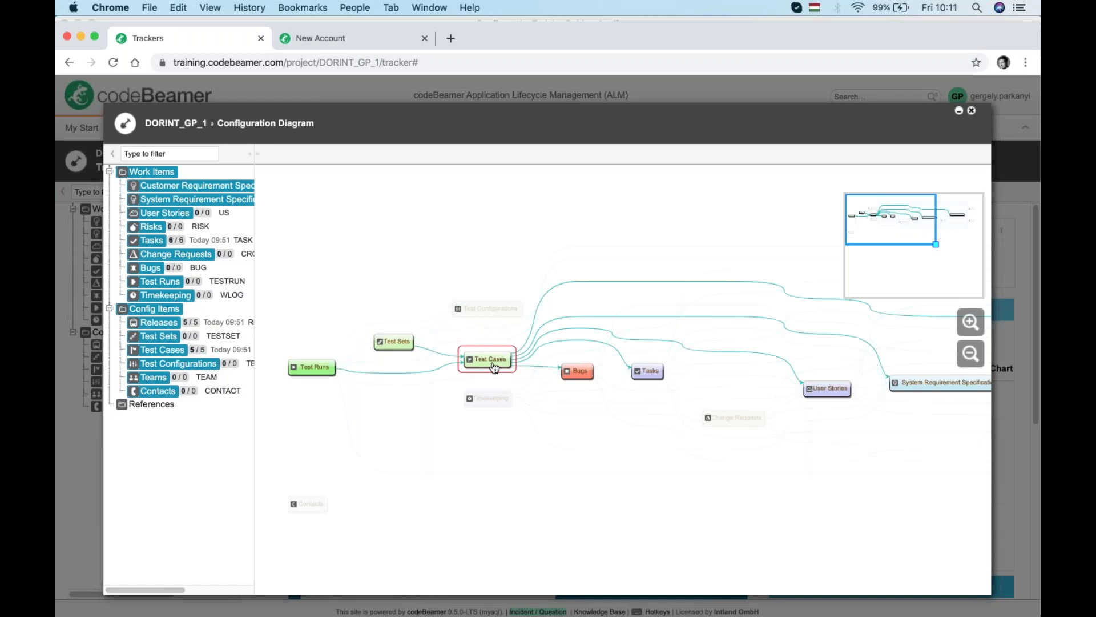
click(510, 399)
click(648, 373)
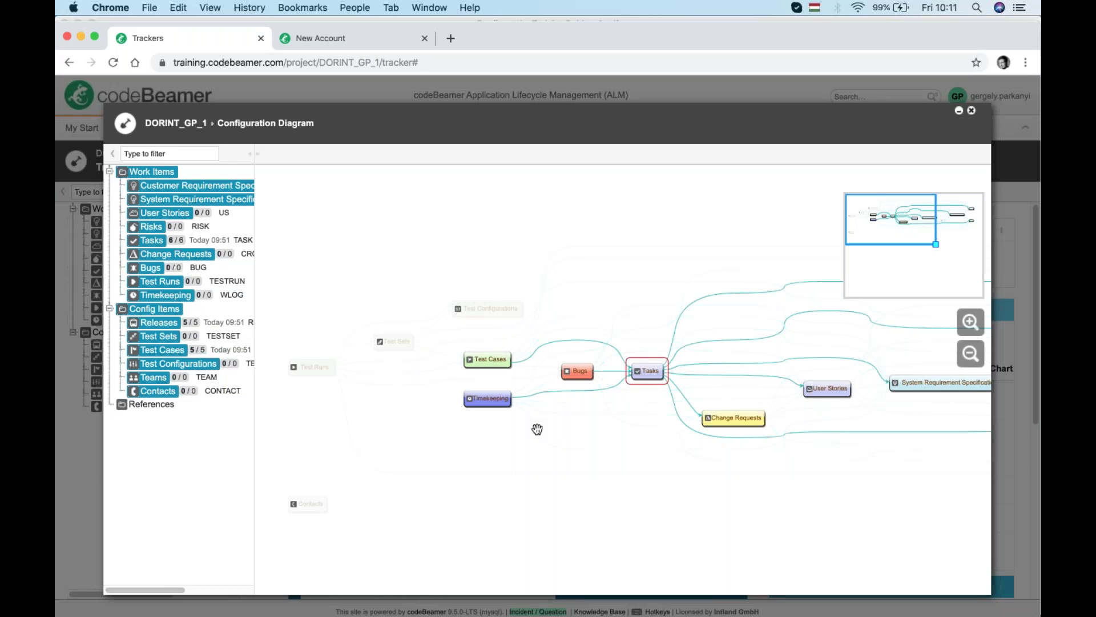
click(970, 112)
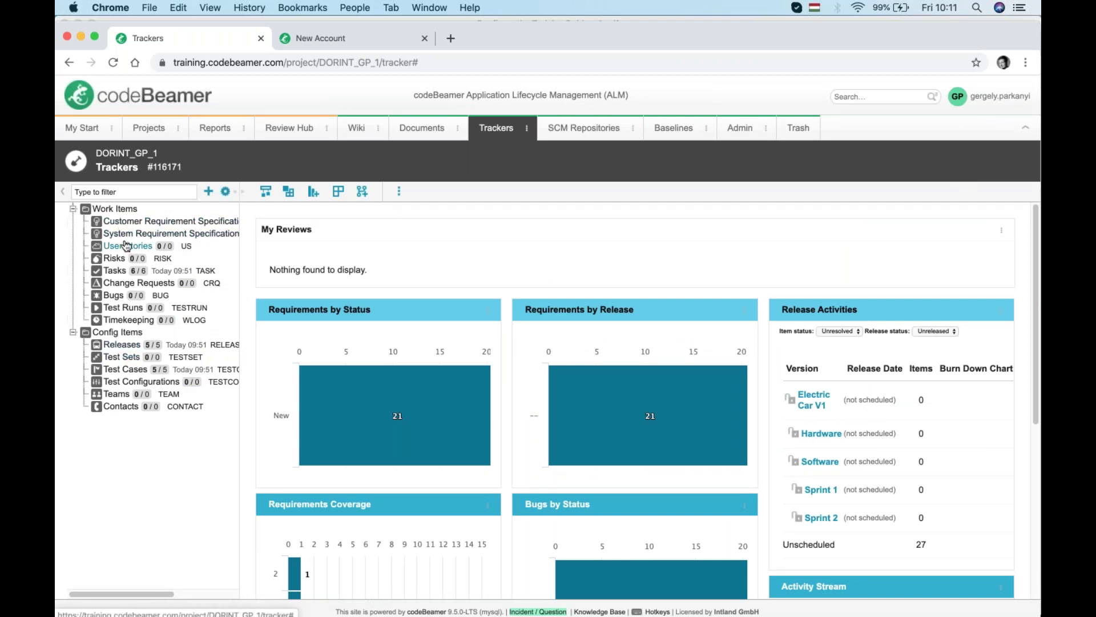
Open the field configuration of the Test Cases tracker and filter its fields by "ty"
right_click(126, 370)
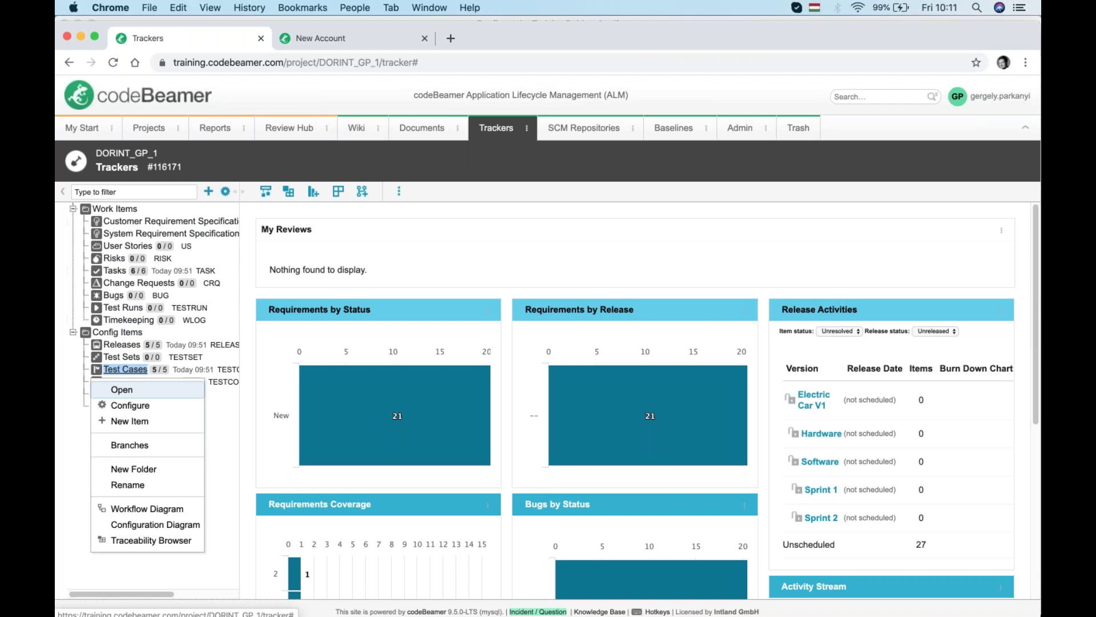
click(145, 406)
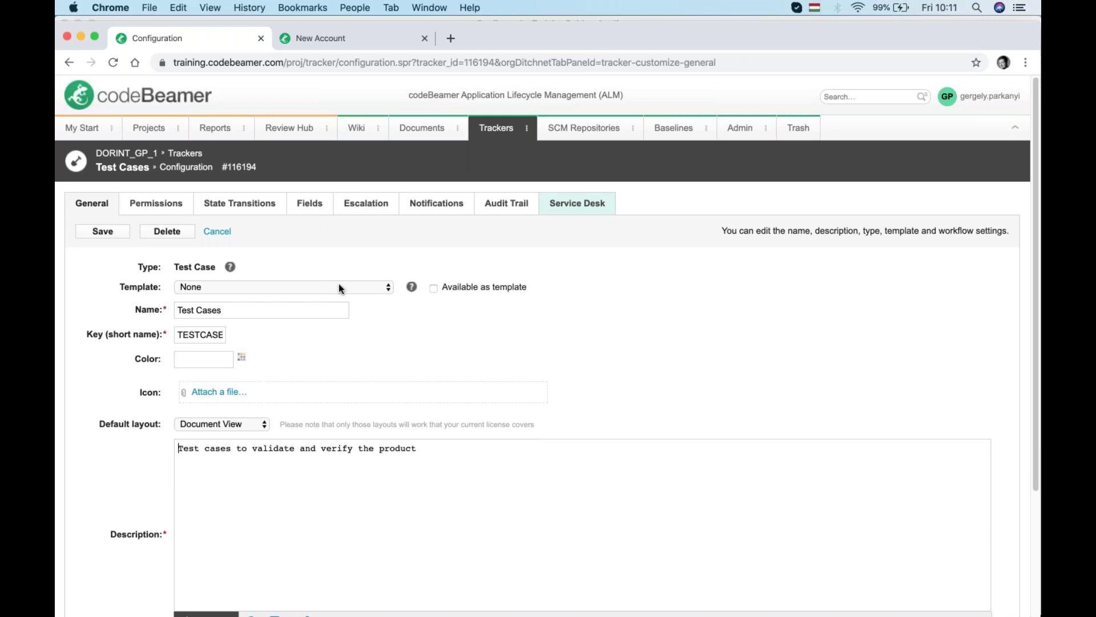
click(313, 204)
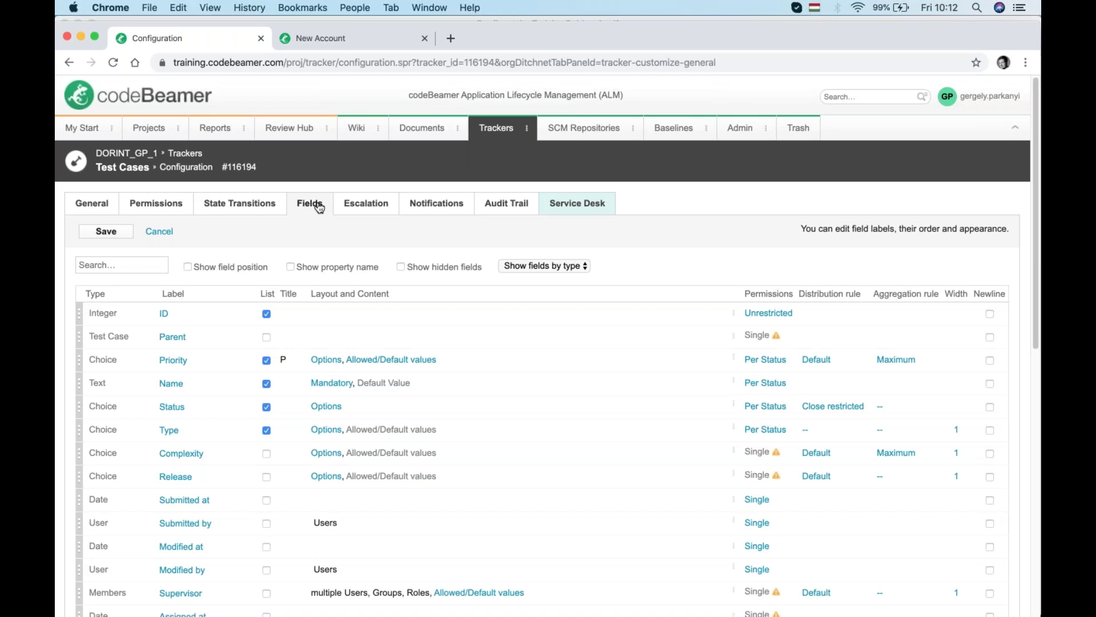
click(111, 266)
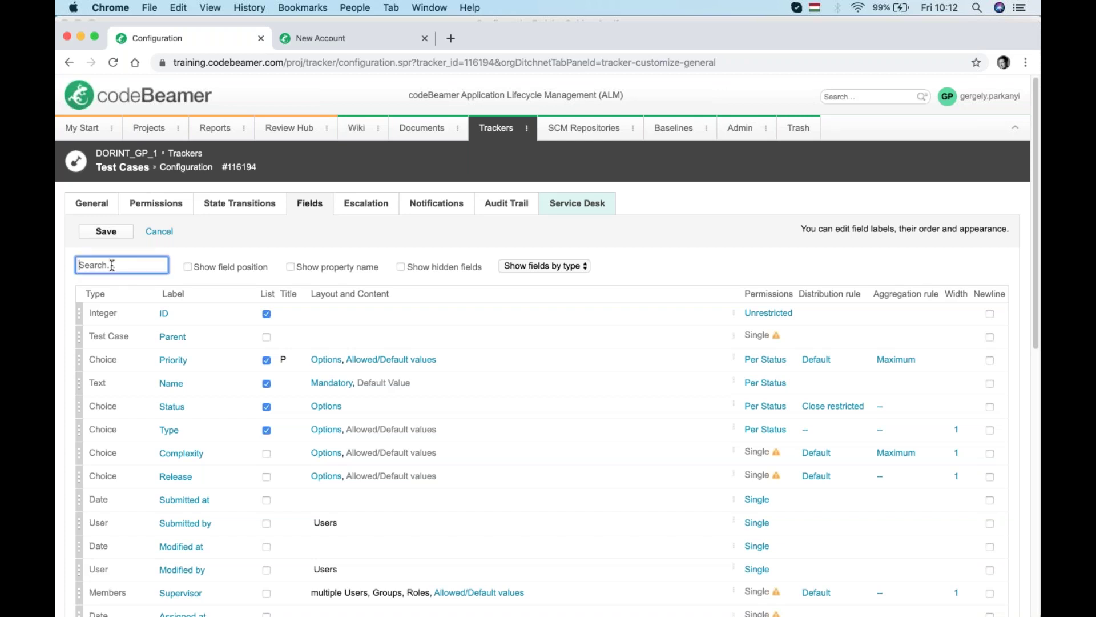
text(ty)
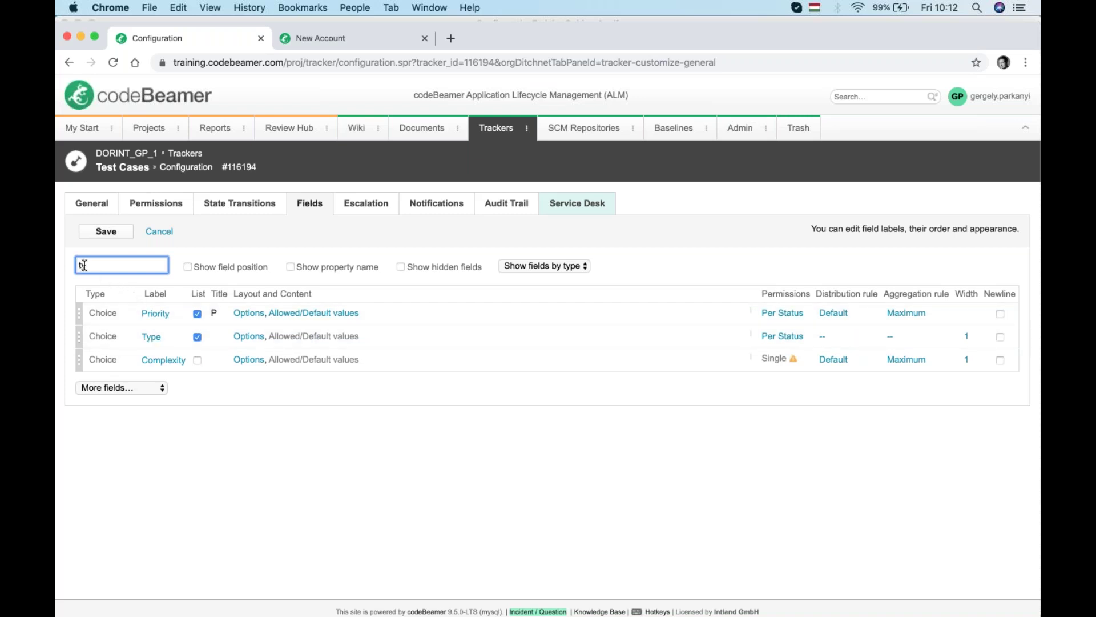
text(y)
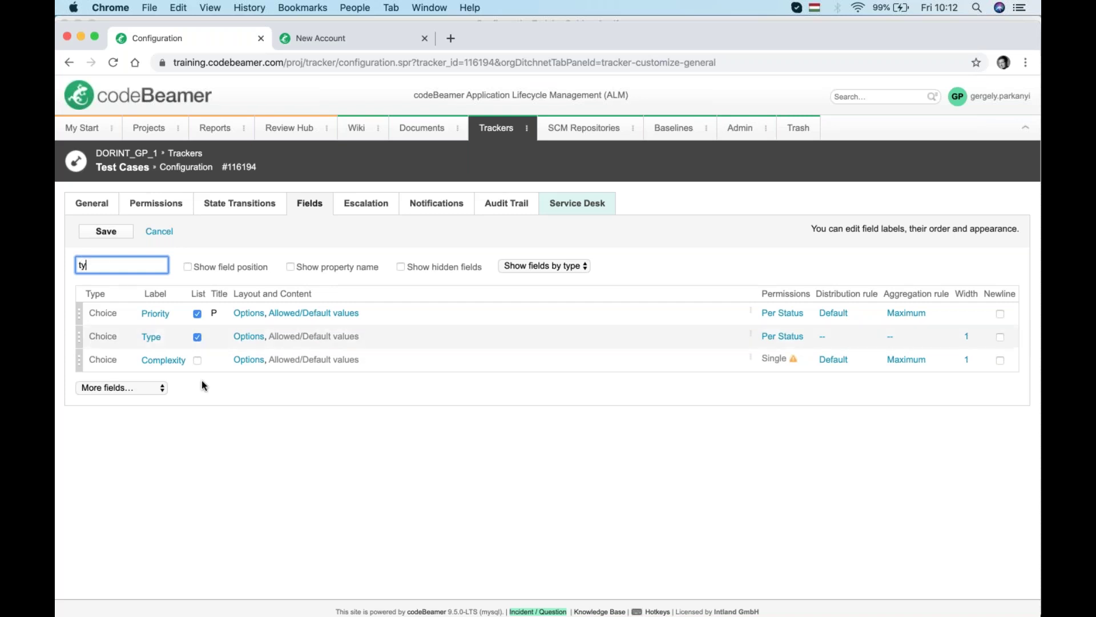
Reorder the Type field's options so that Smoke and Performance come directly after Folder
click(249, 337)
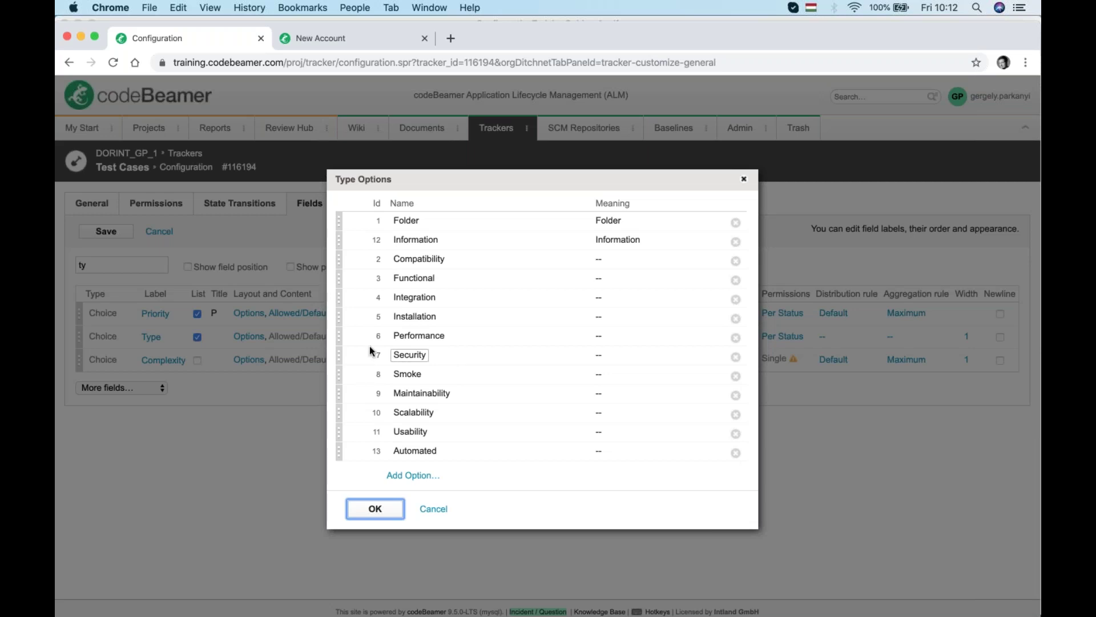
drag(339, 335, 343, 239)
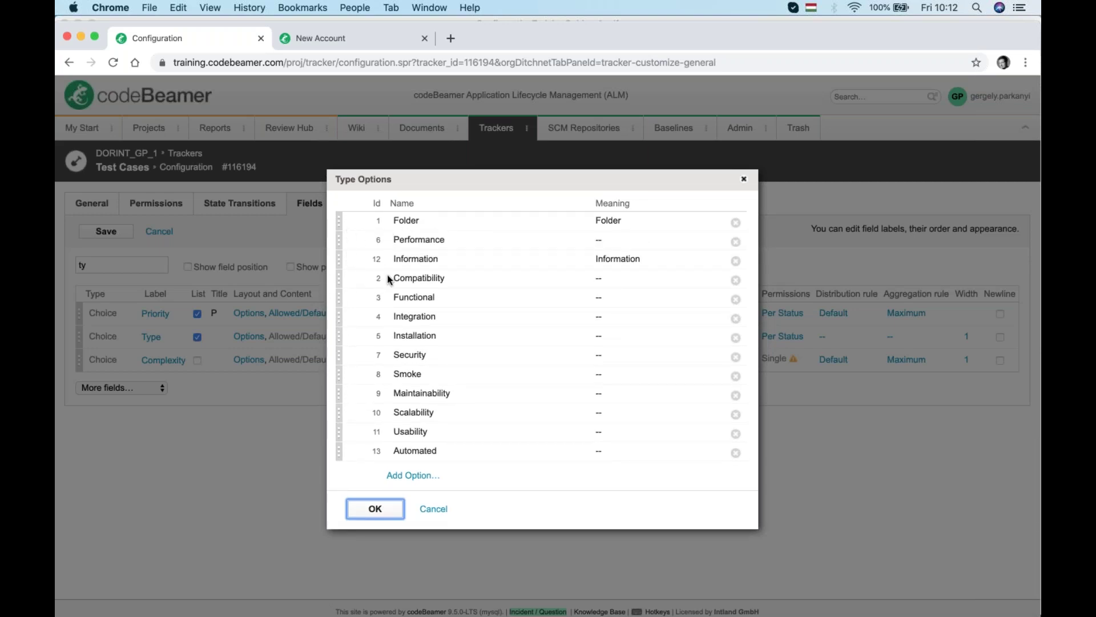
drag(338, 374, 345, 238)
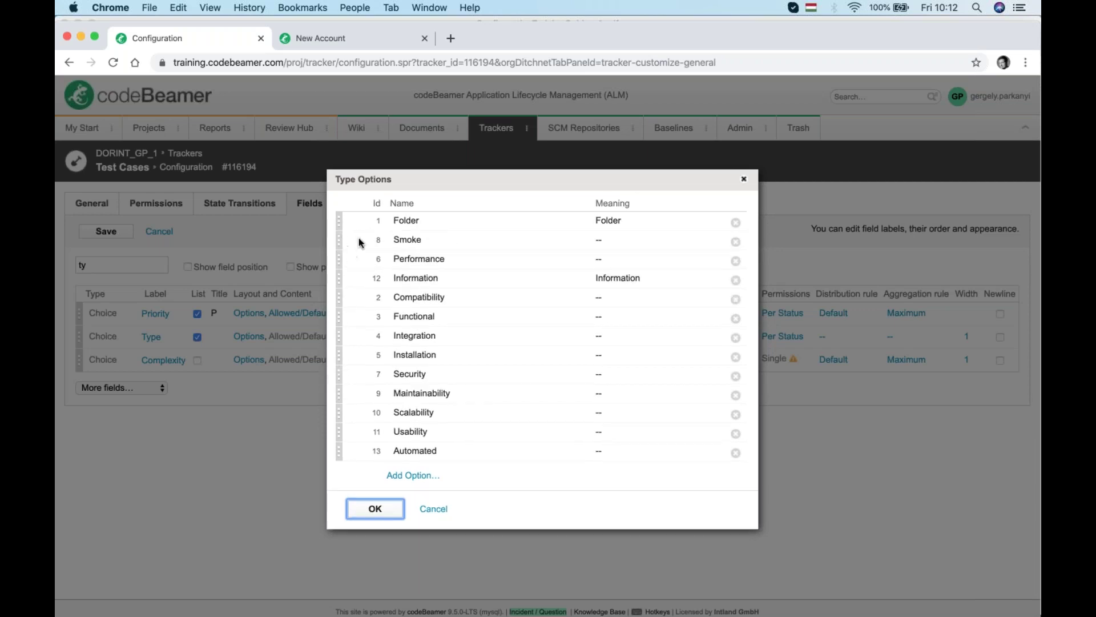
Add a Type option with Id 14, named UAT, with the description "User Acceptance Test"
click(405, 476)
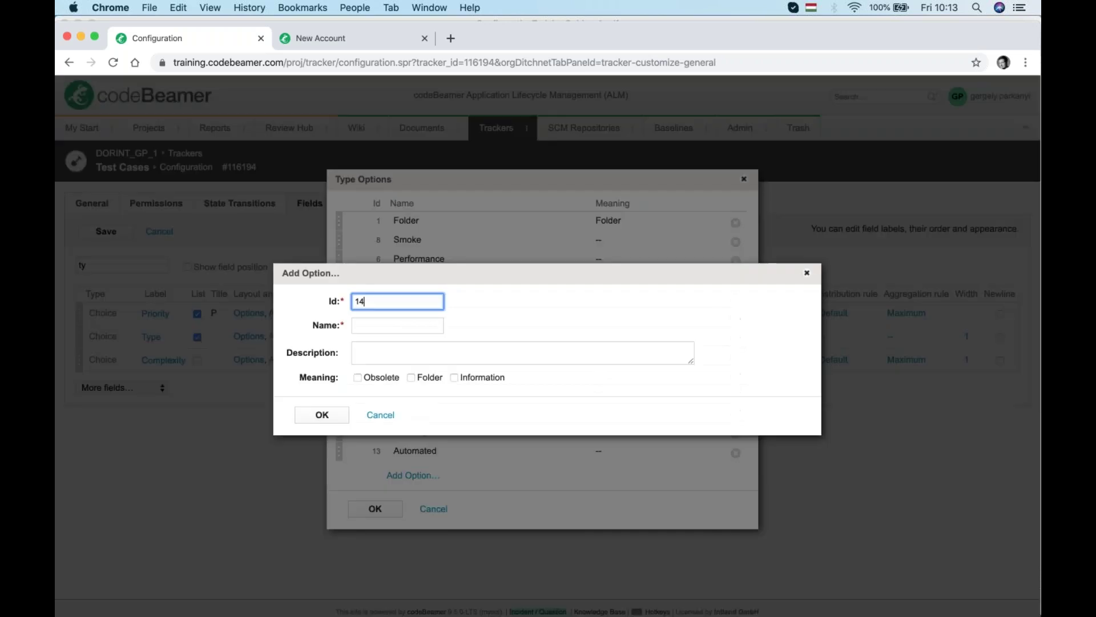
click(361, 323)
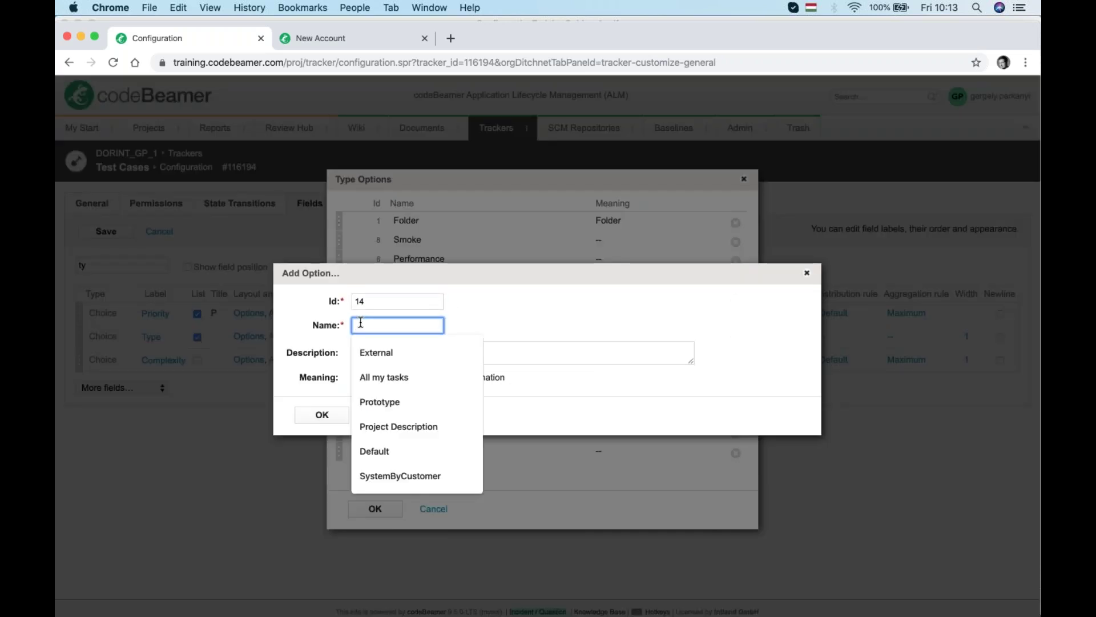
text(UAT)
key(Tab)
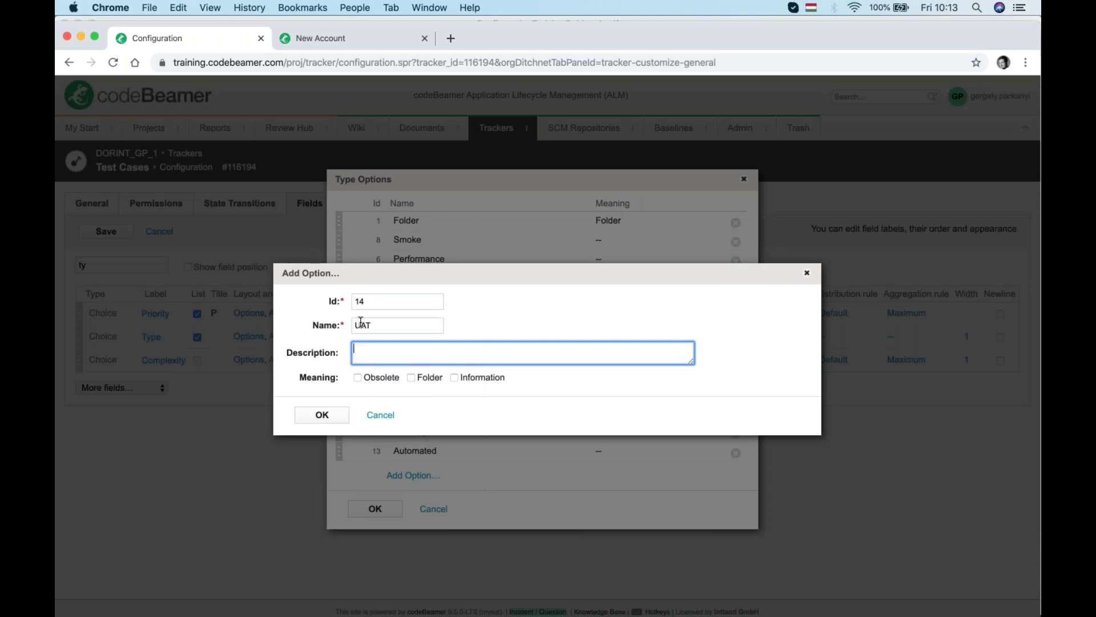
text(User Acceptance Test)
click(320, 415)
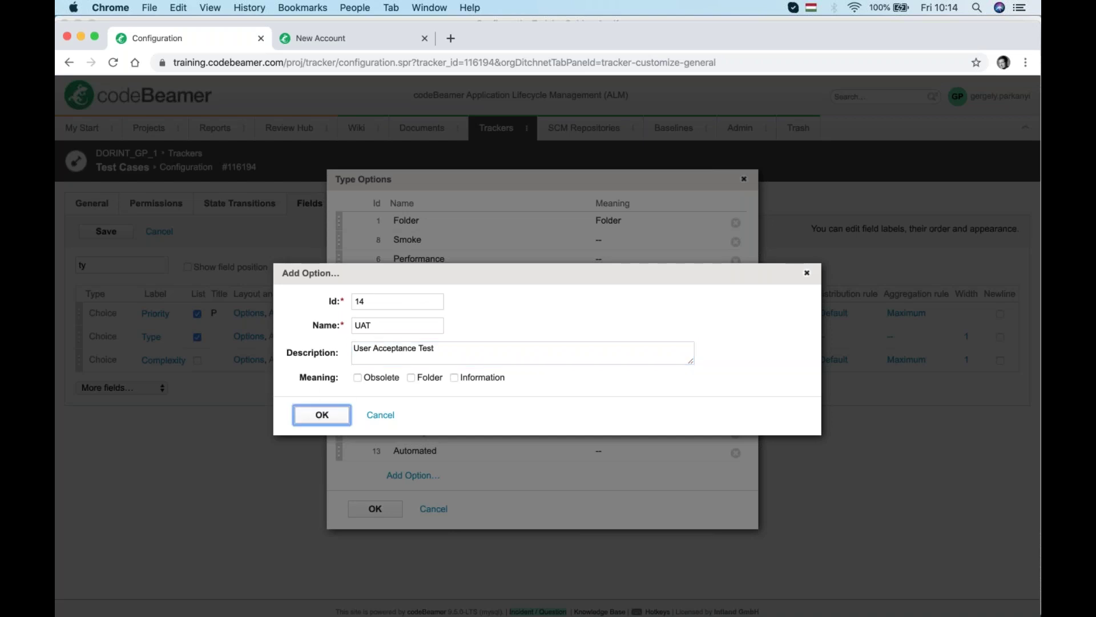
Move the UAT option to the first place in the Type options and save the field configuration
drag(338, 470, 343, 224)
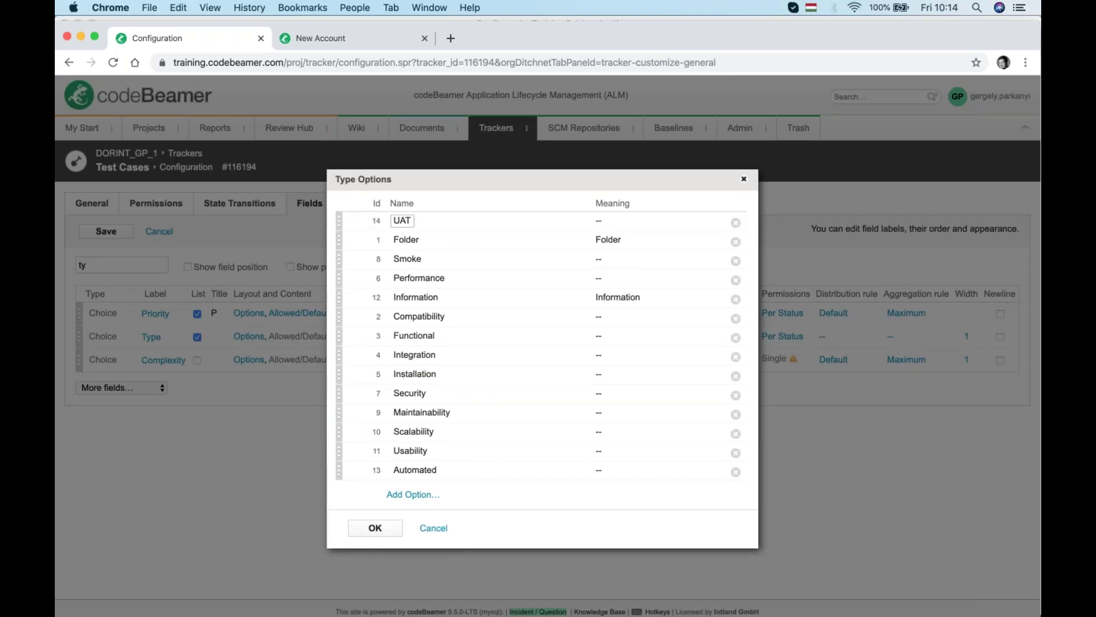
click(379, 526)
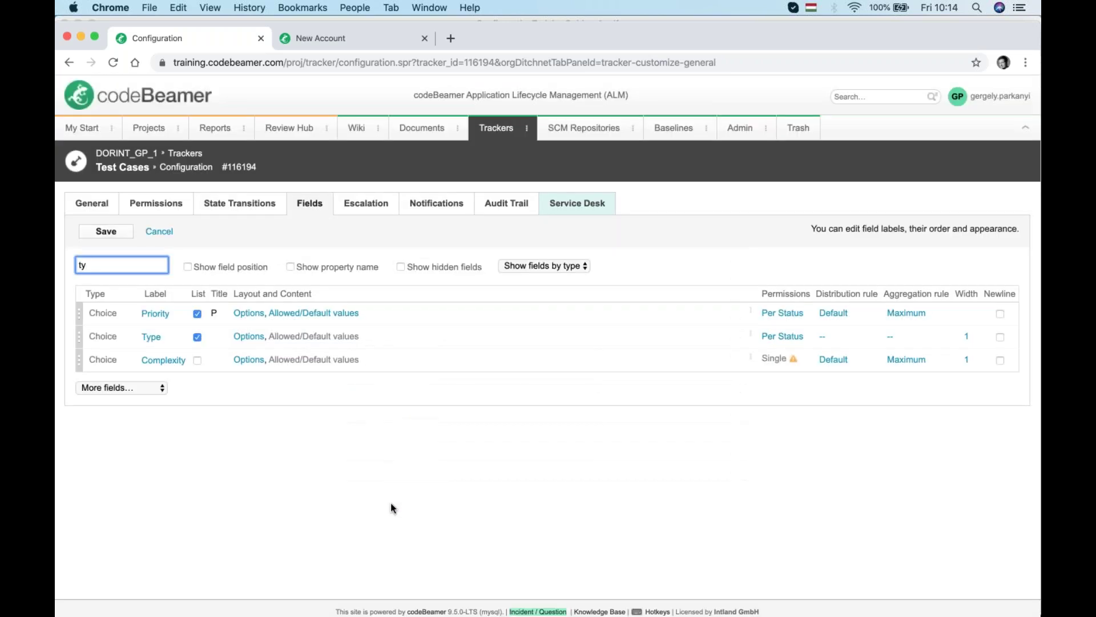
click(107, 231)
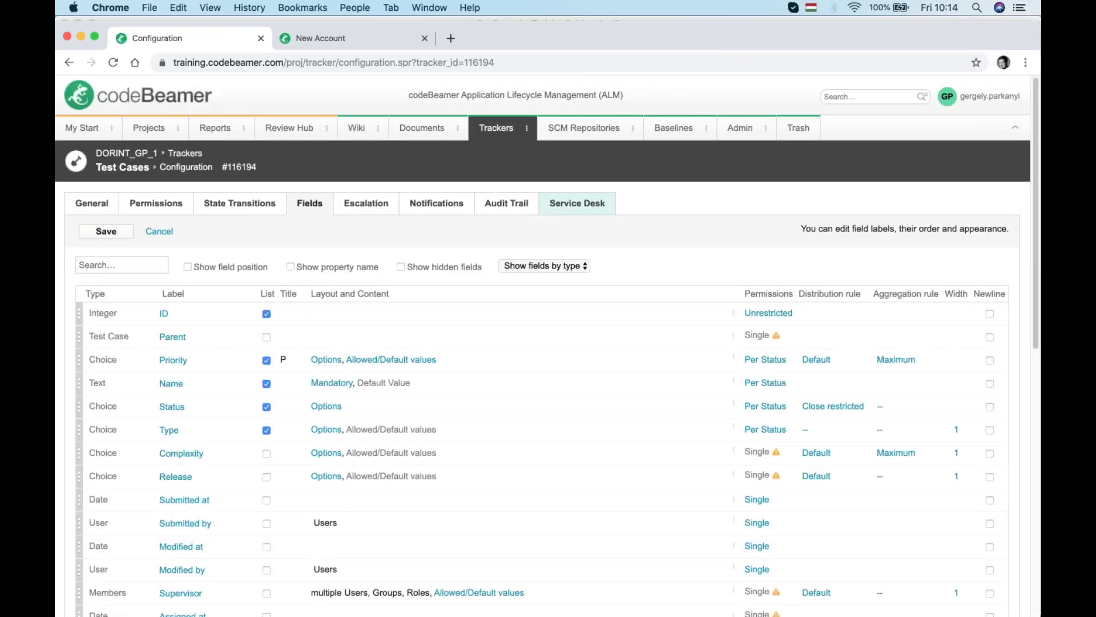
click(103, 233)
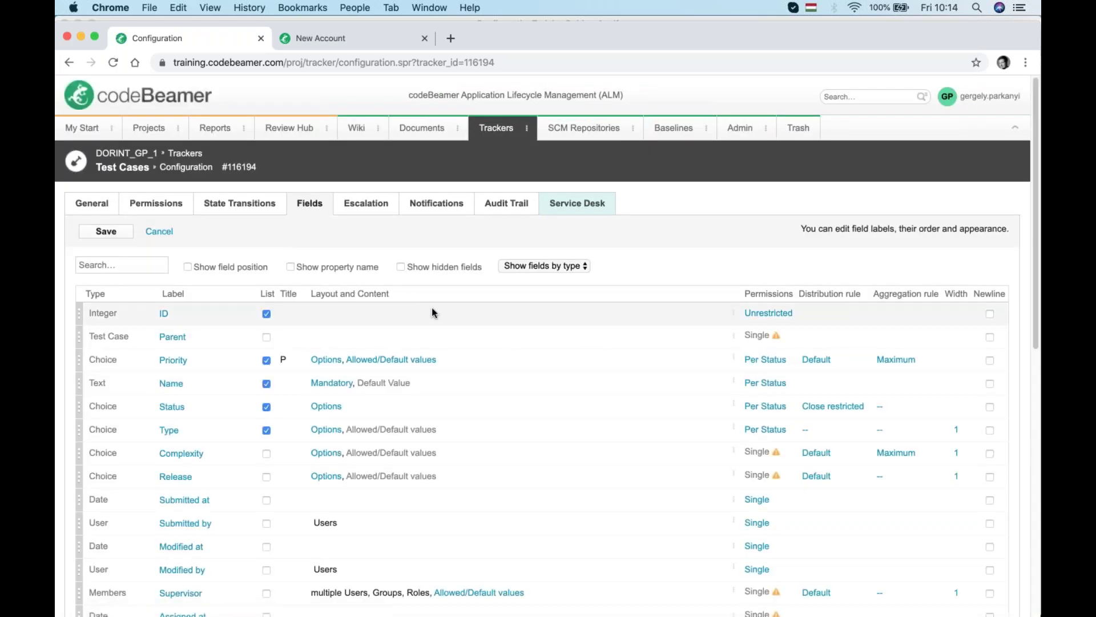
Start a new test case titled "Interior Design" in the Test Cases tracker
click(122, 168)
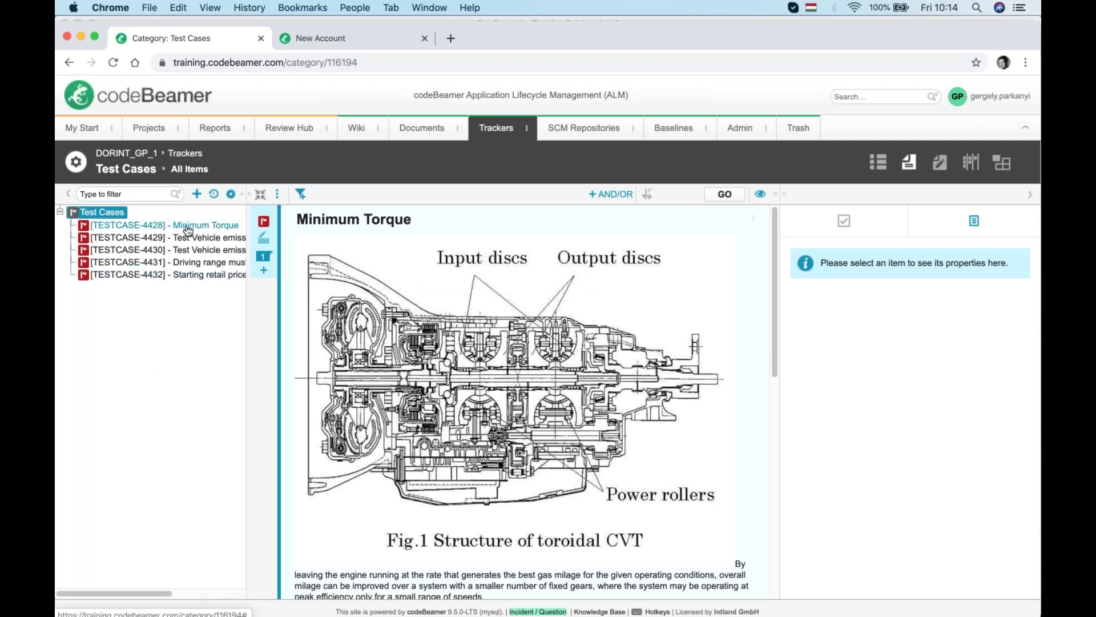
click(197, 193)
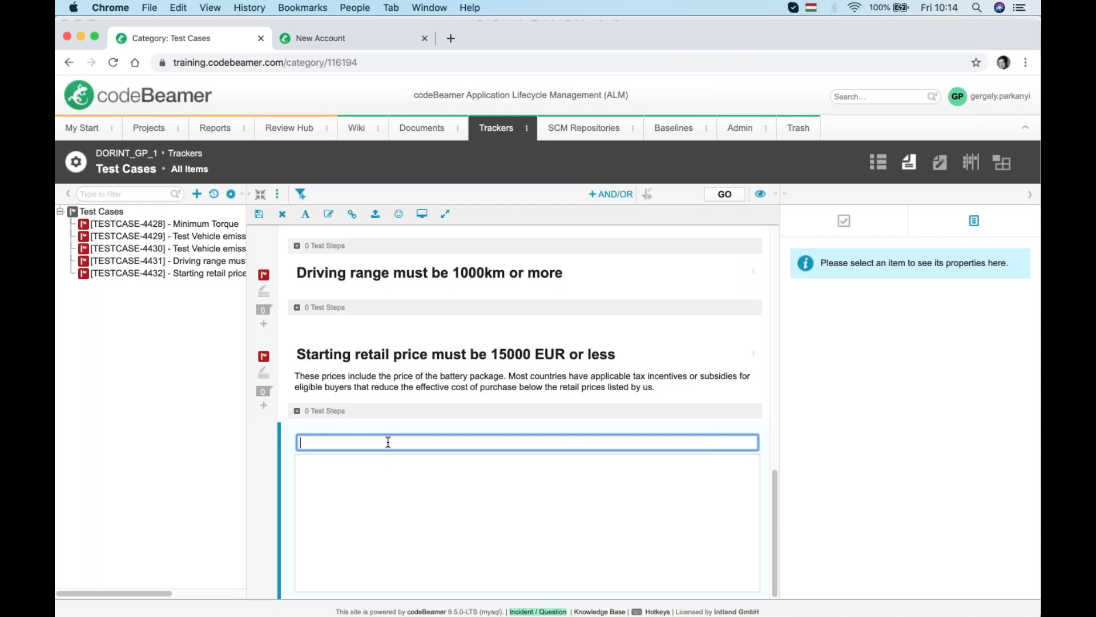
text(Interior Desing)
key(Tab)
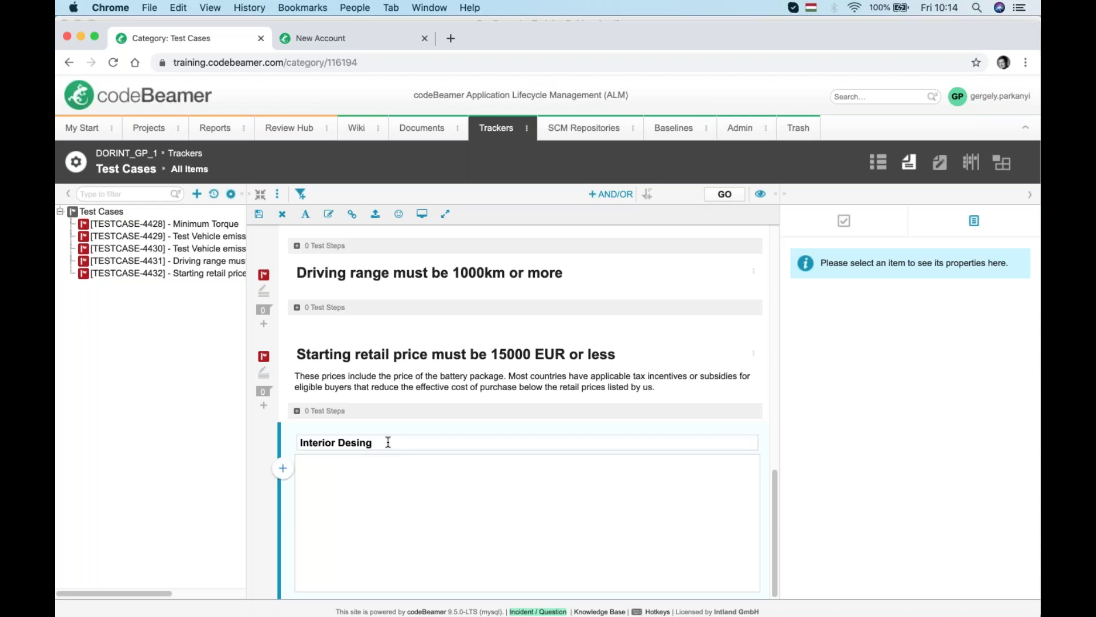
click(399, 448)
key(BackSpace)
key(BackSpace)
text(gn)
key(Tab)
Enter the description "Ask the customer is the interior design is favorable." for the Interior Design test case and save it
text(Ask the cus)
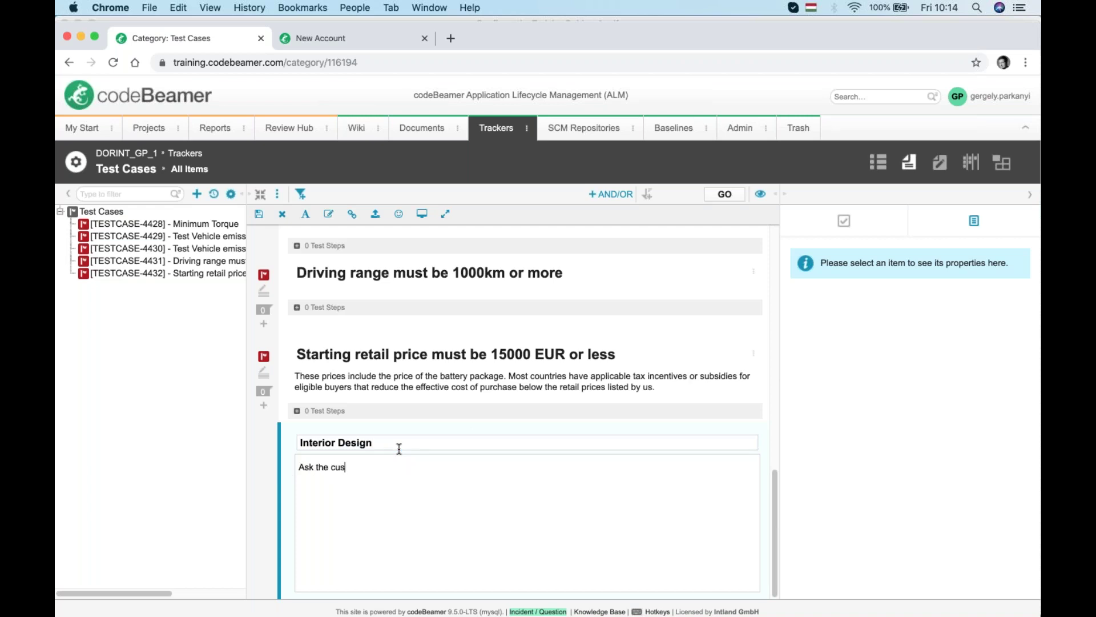
text(tomer is the interior desin)
key(BackSpace)
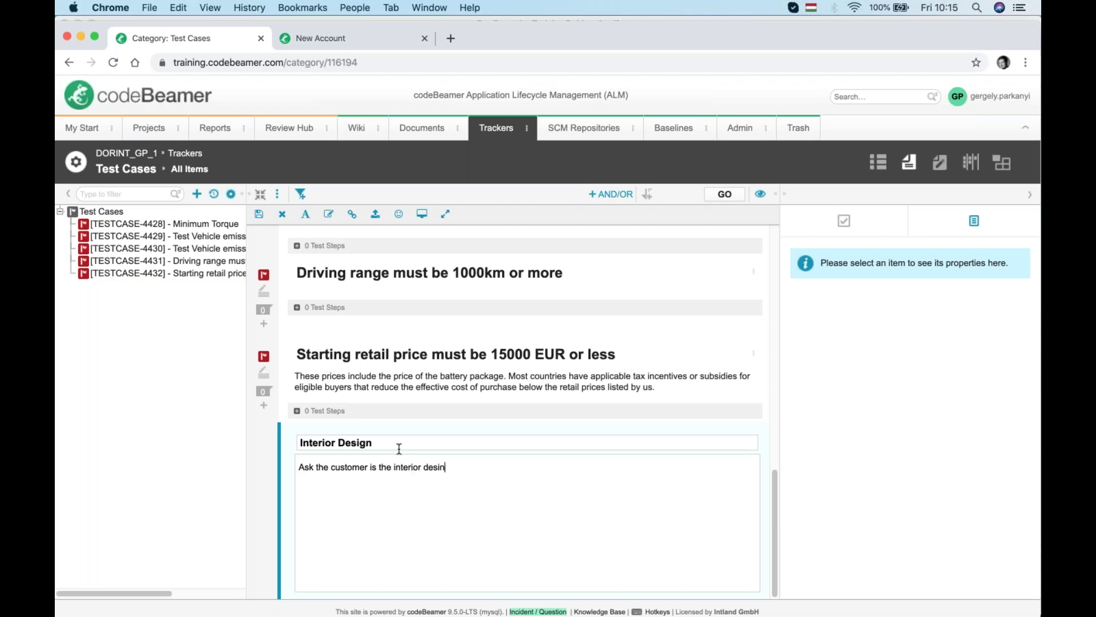
text(gn is favorable.)
right_click(478, 469)
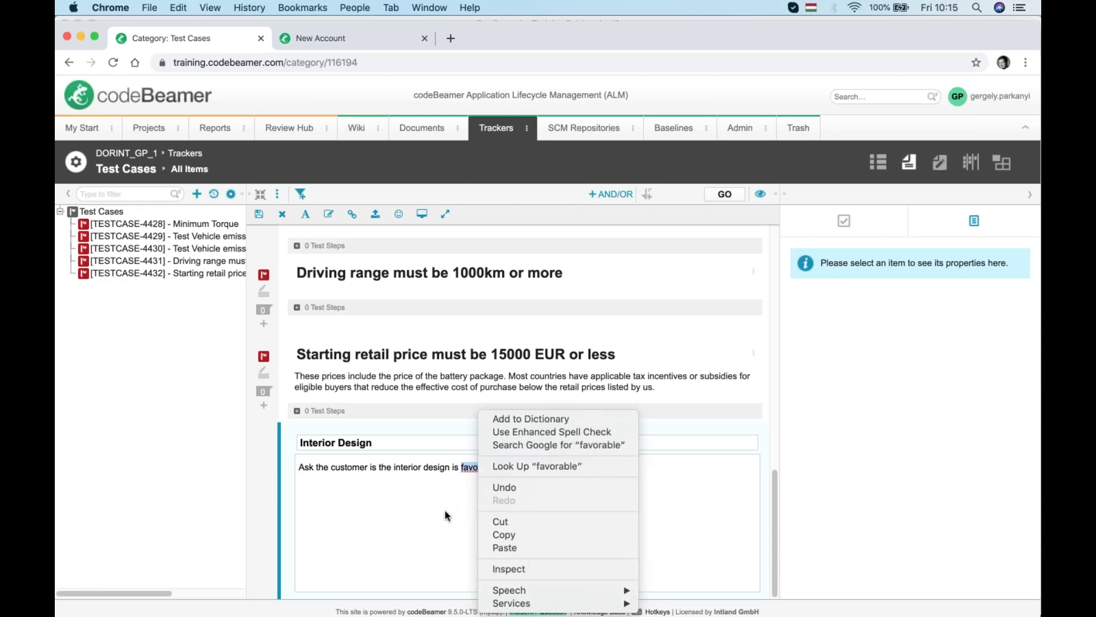
key(Escape)
click(599, 482)
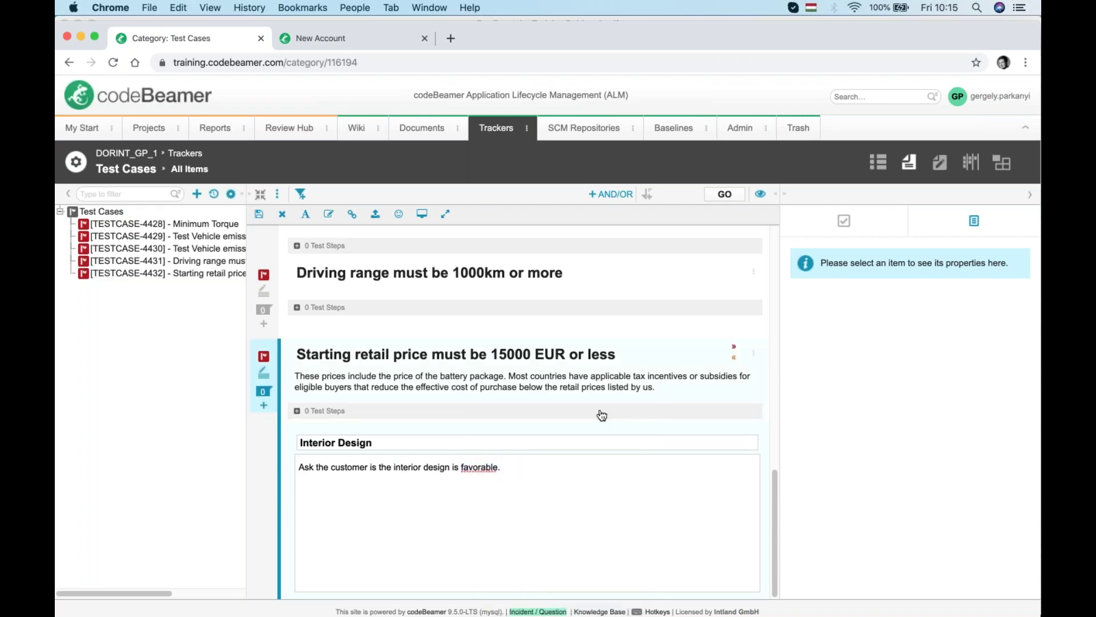
click(258, 214)
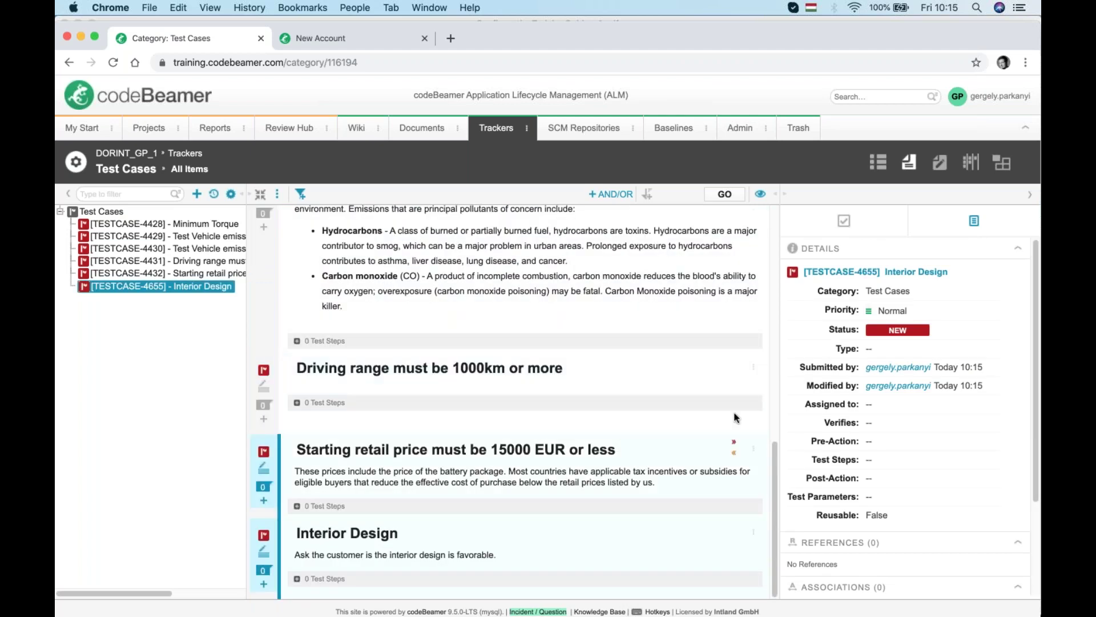
Set the Type of the Interior Design test case to UAT
click(887, 350)
click(921, 350)
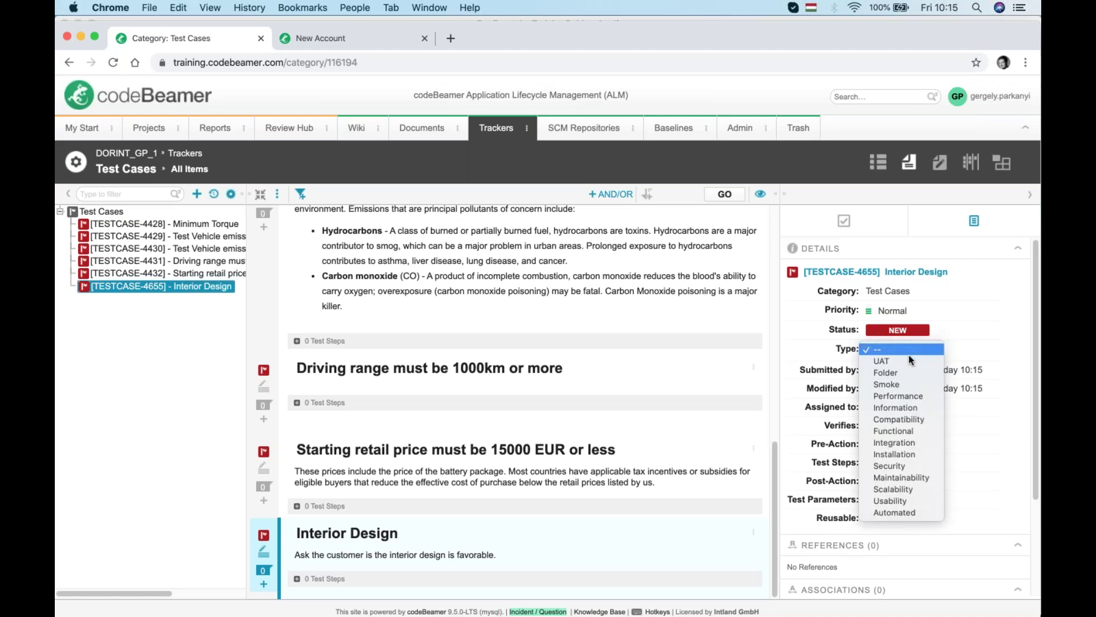
click(906, 361)
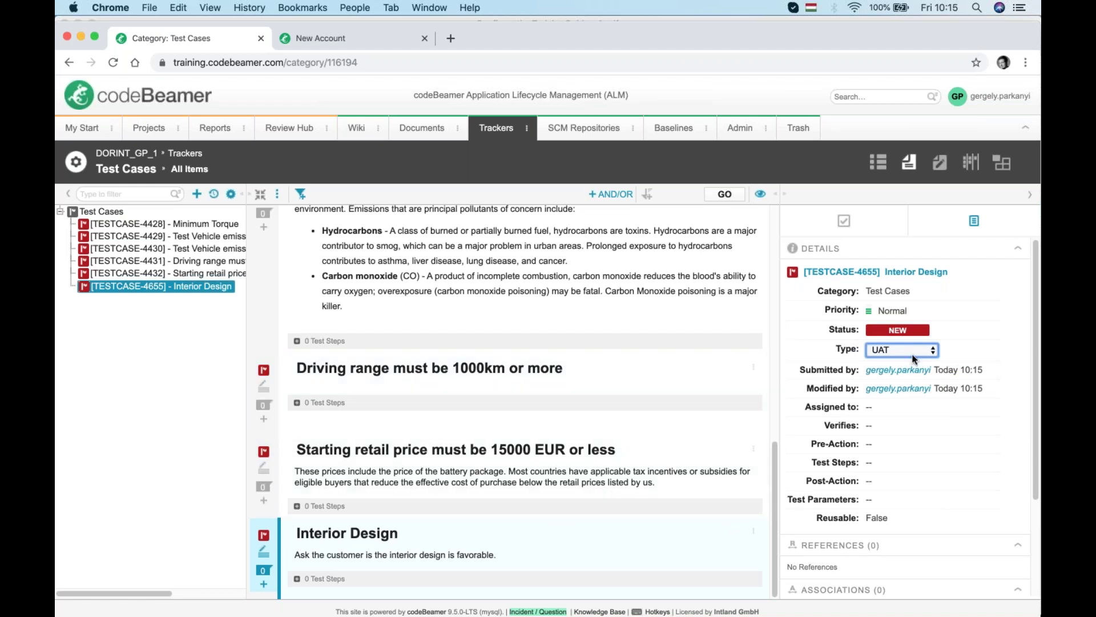
scroll(601, 455, up, 1)
scroll(613, 439, up, 3)
scroll(626, 426, down, 3)
Add the customer requirement CRS-4406 "Fully equipped models must be available under 20000EUR" to the test case's Verifies field and save the change
click(888, 427)
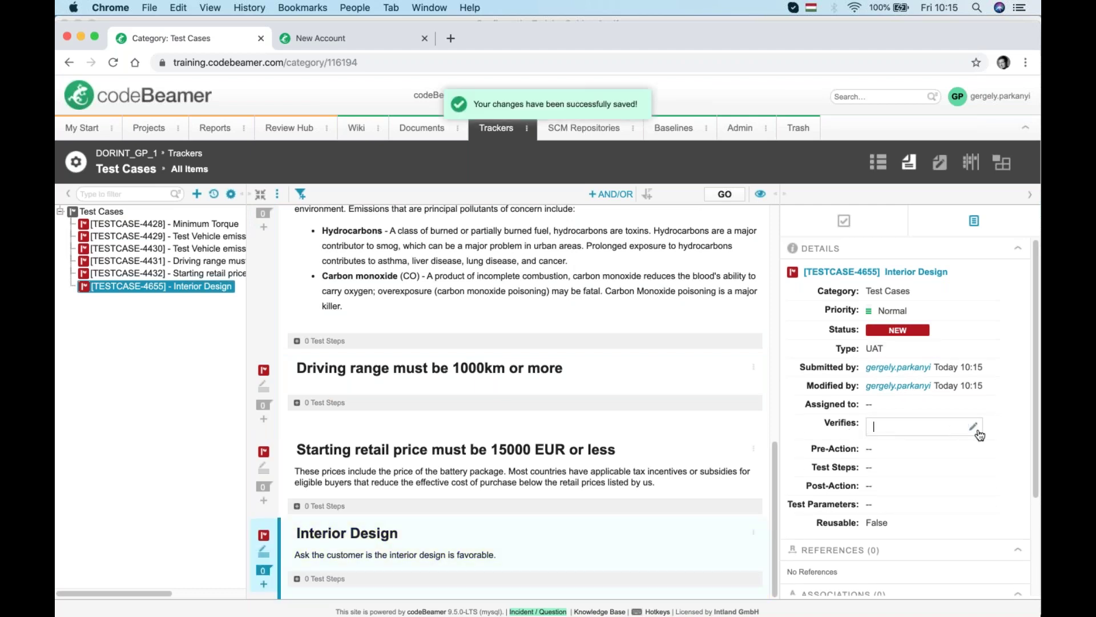
click(974, 429)
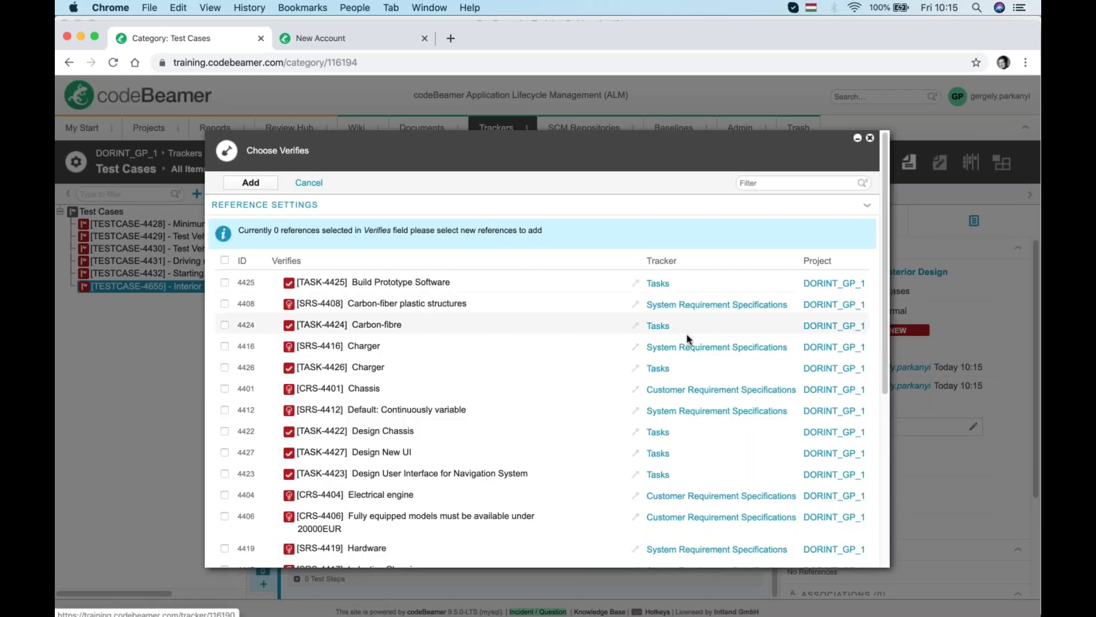
scroll(690, 348, down, 1)
scroll(703, 371, down, 1)
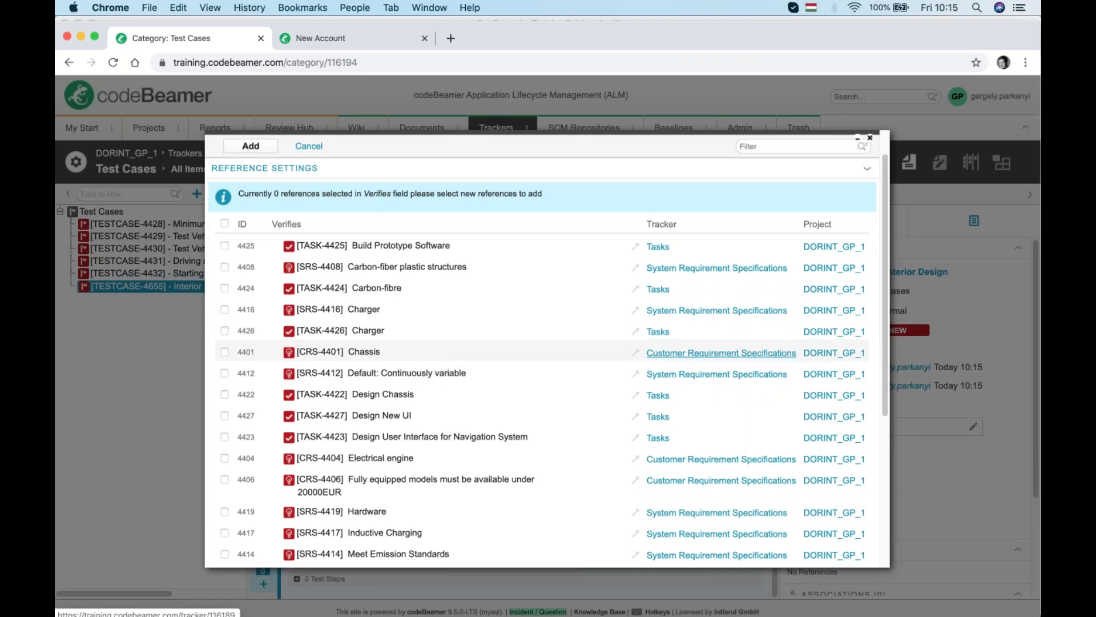
scroll(704, 377, down, 2)
scroll(708, 386, down, 5)
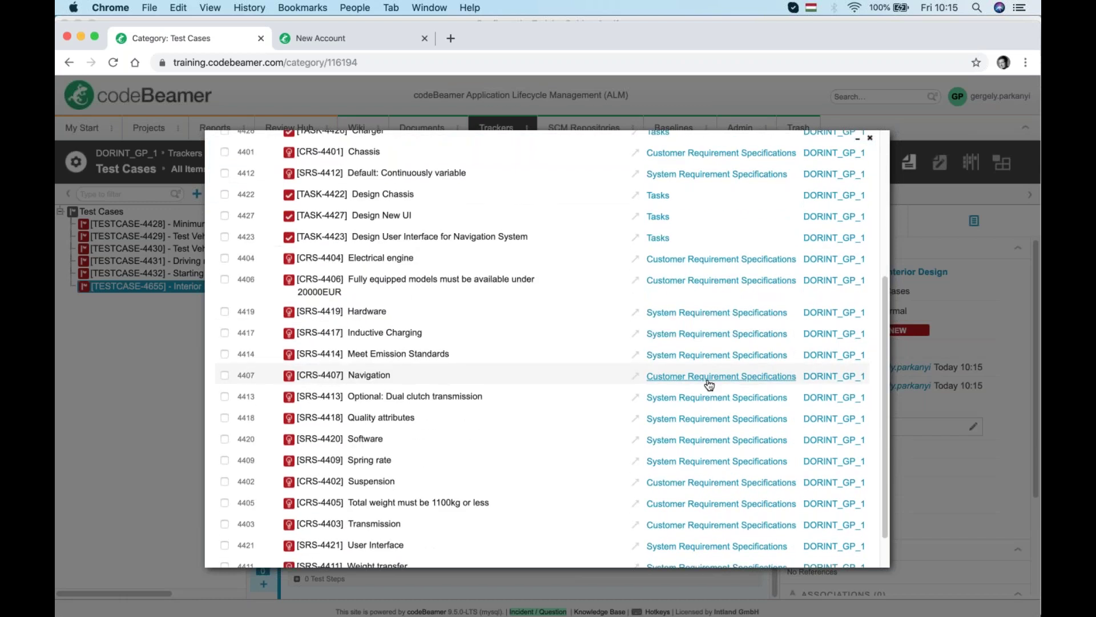
scroll(709, 385, down, 2)
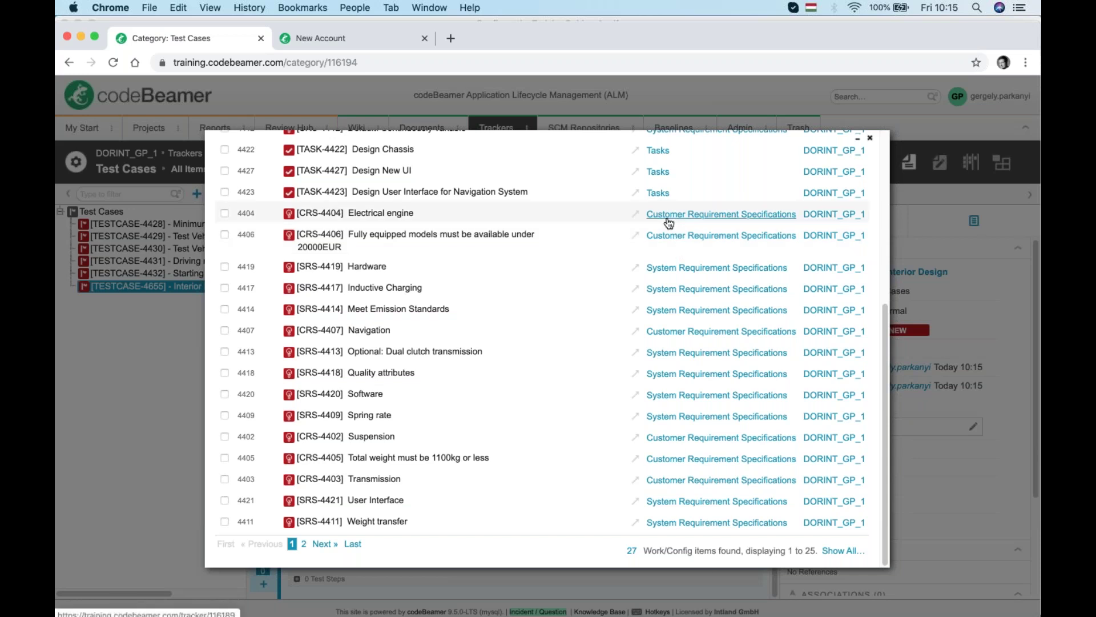
click(224, 235)
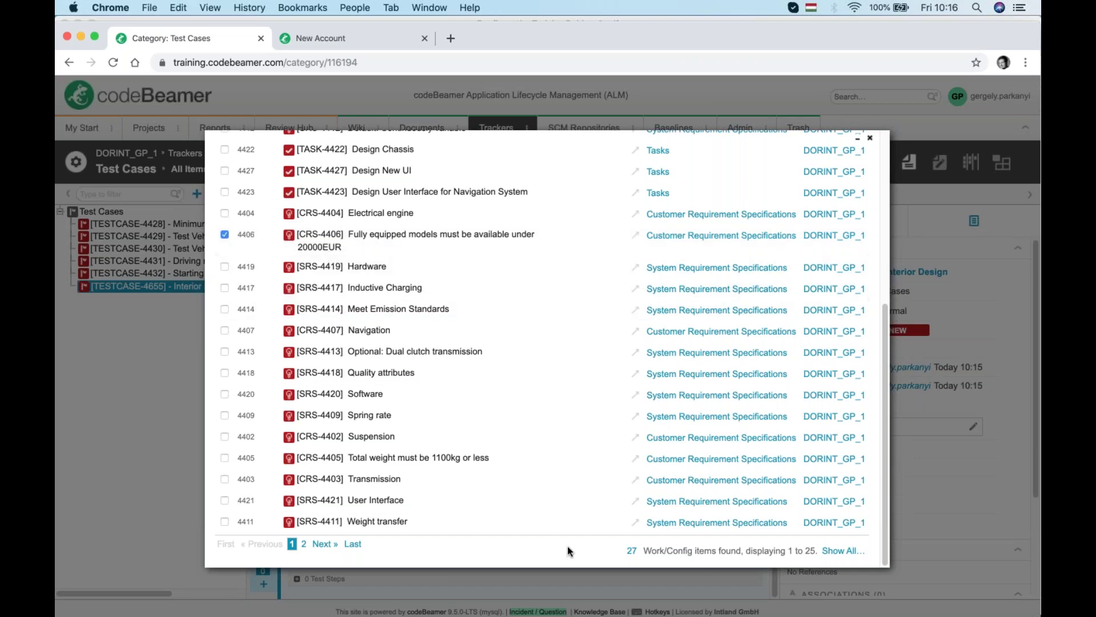
scroll(225, 234, up, 5)
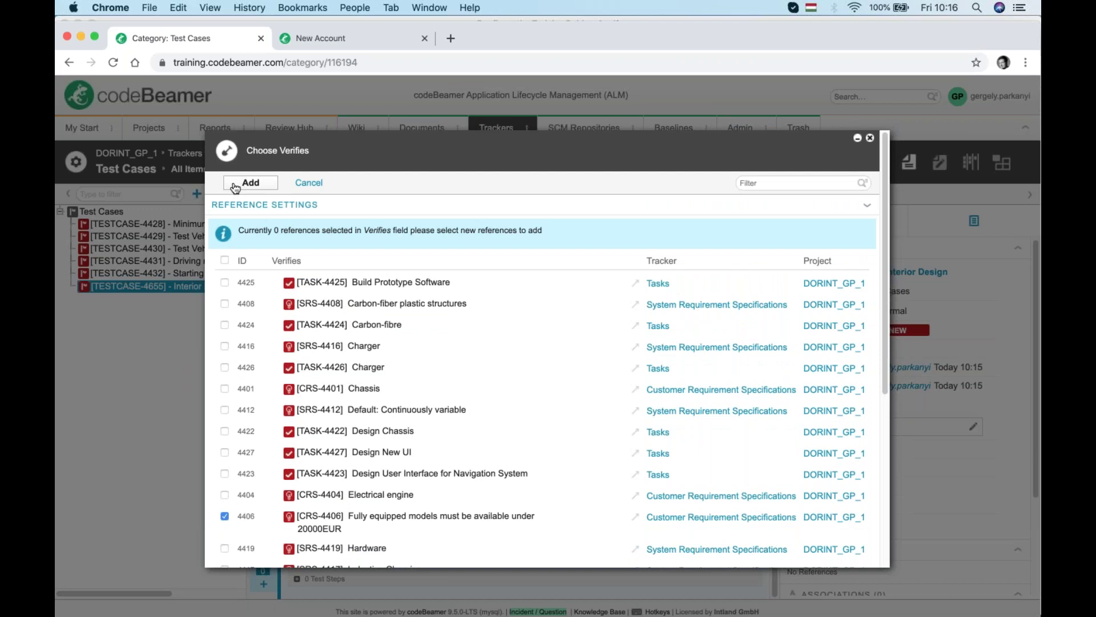
key(Return)
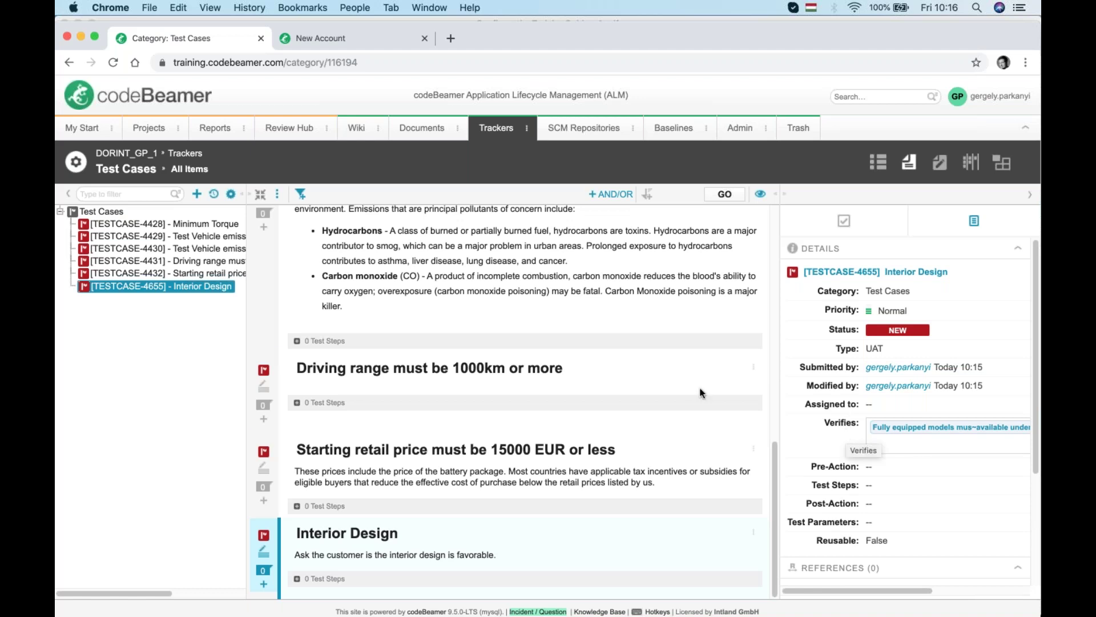
click(117, 313)
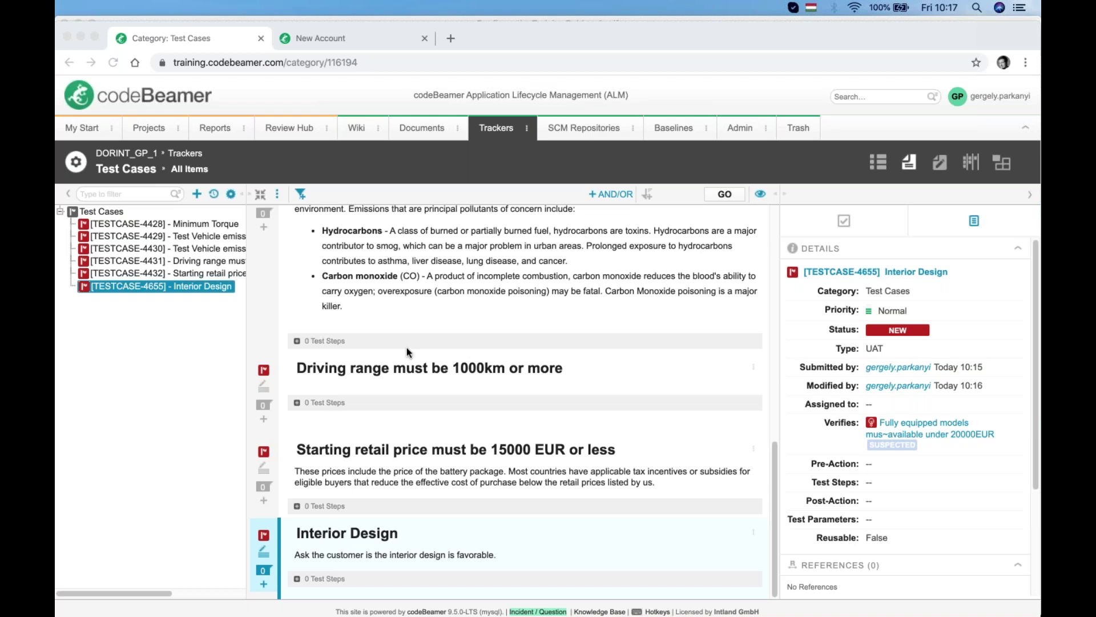
Switch to the PowerPoint slide show with the tracker configuration workshop overview
key(ctrl+Up)
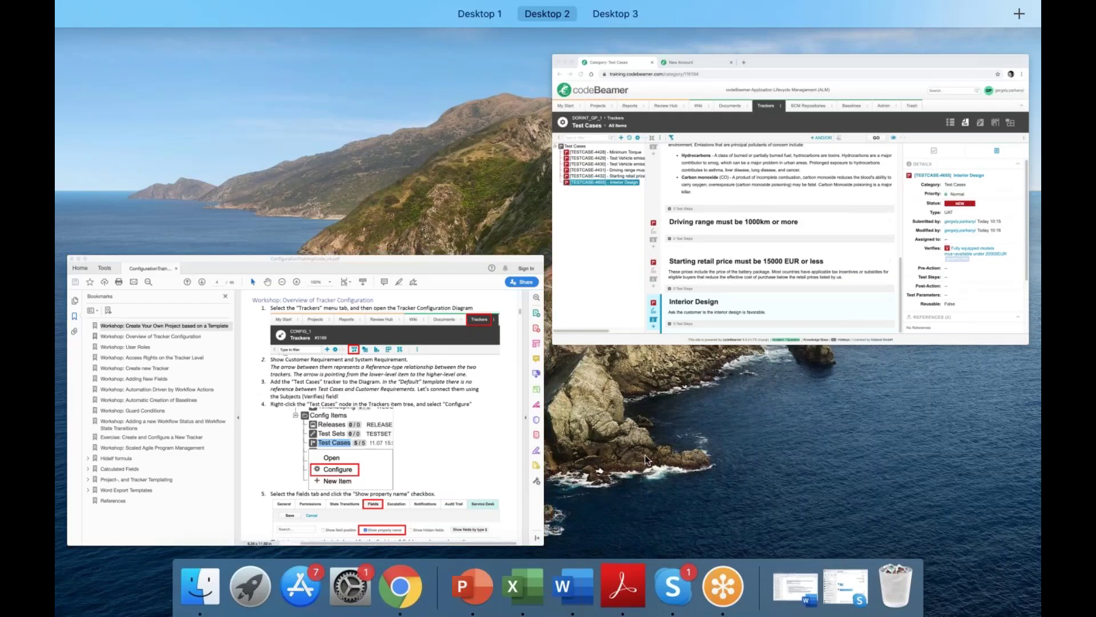
key(ctrl+Right)
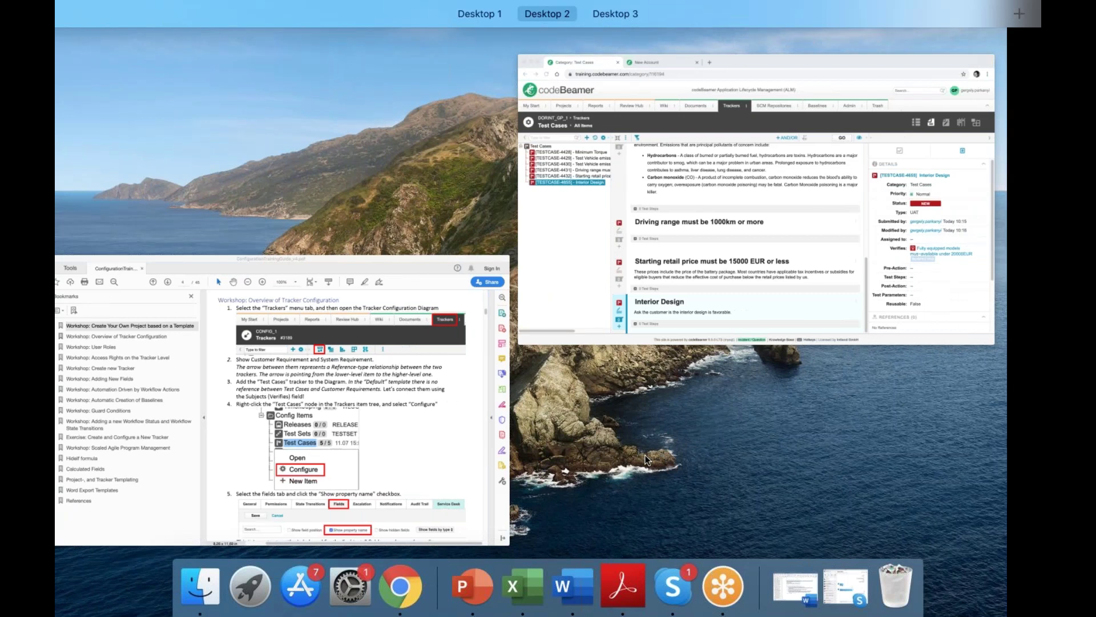
click(555, 456)
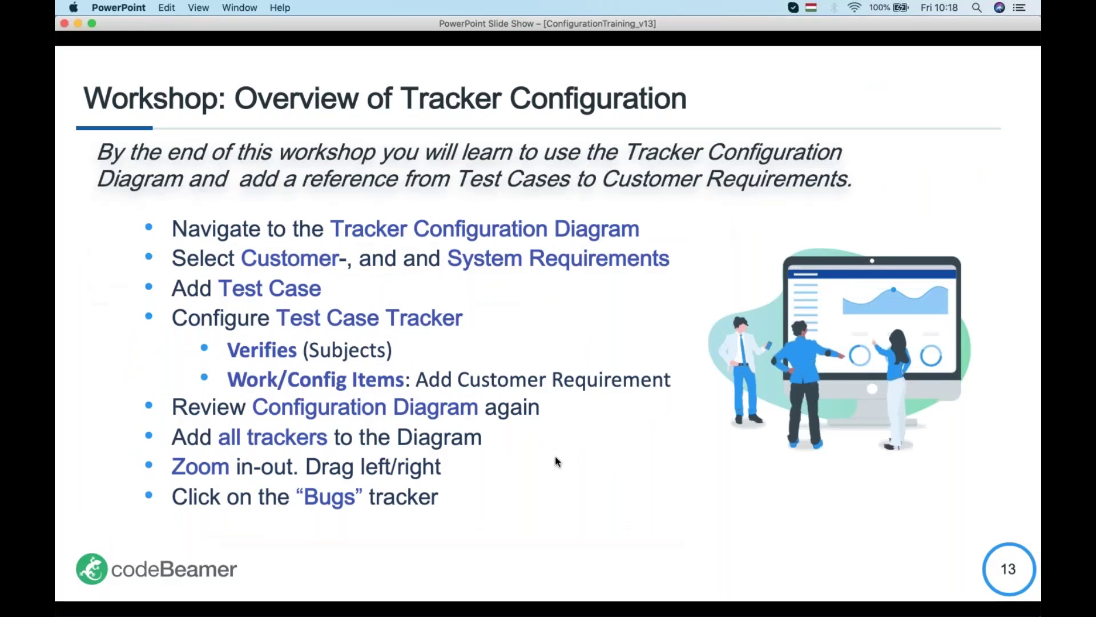
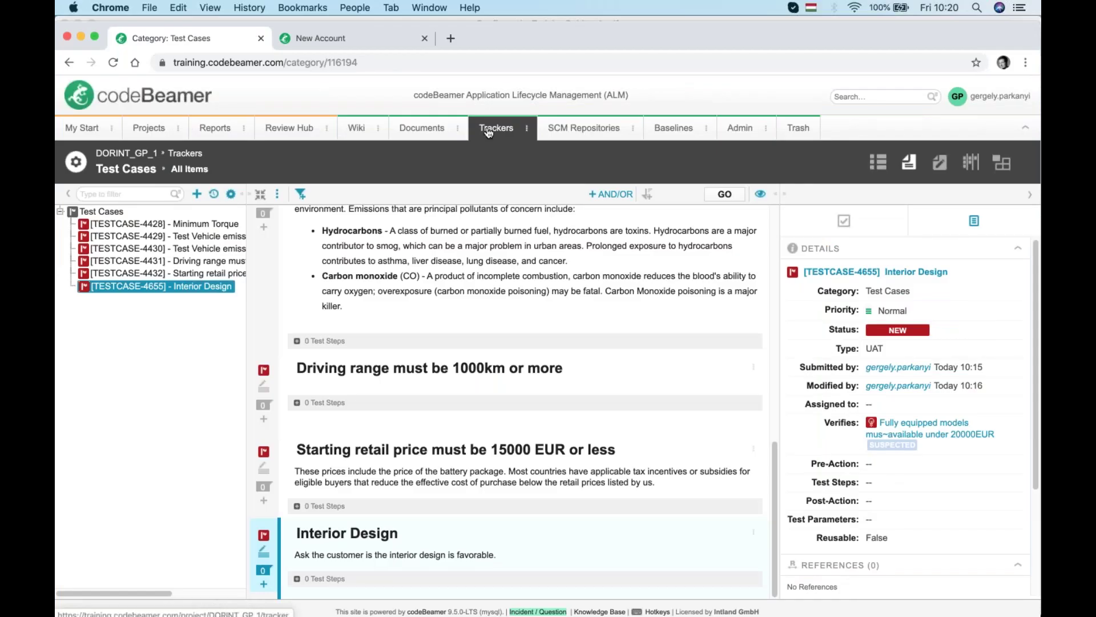
Return to codeBeamer in Chrome and open the Regular User group's permissions for editing from the system administration's user groups
click(152, 128)
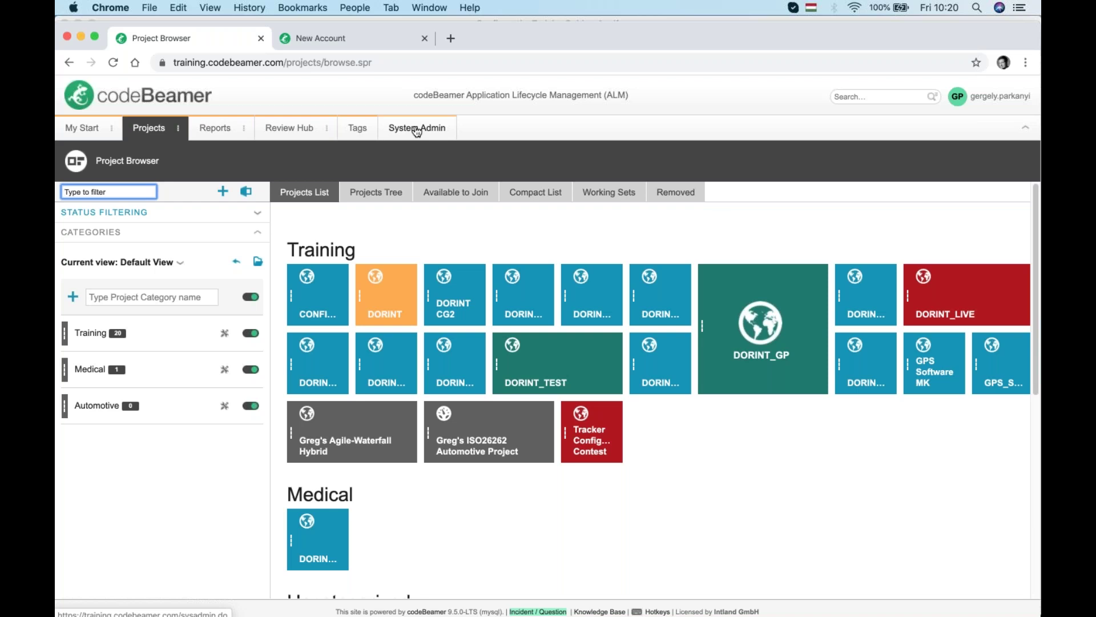
click(417, 129)
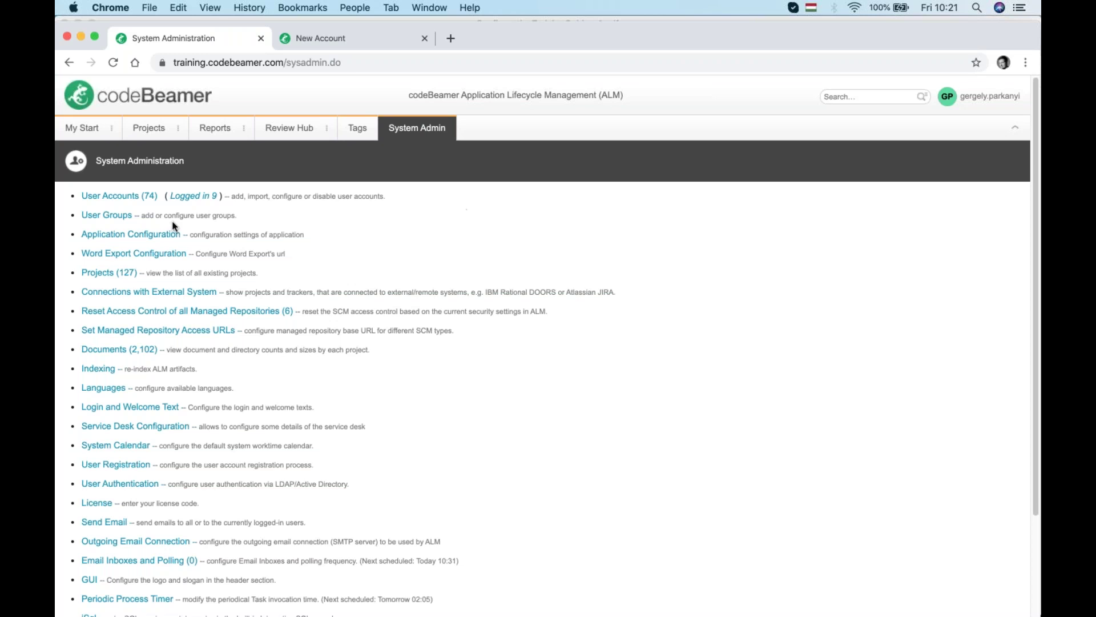
click(114, 219)
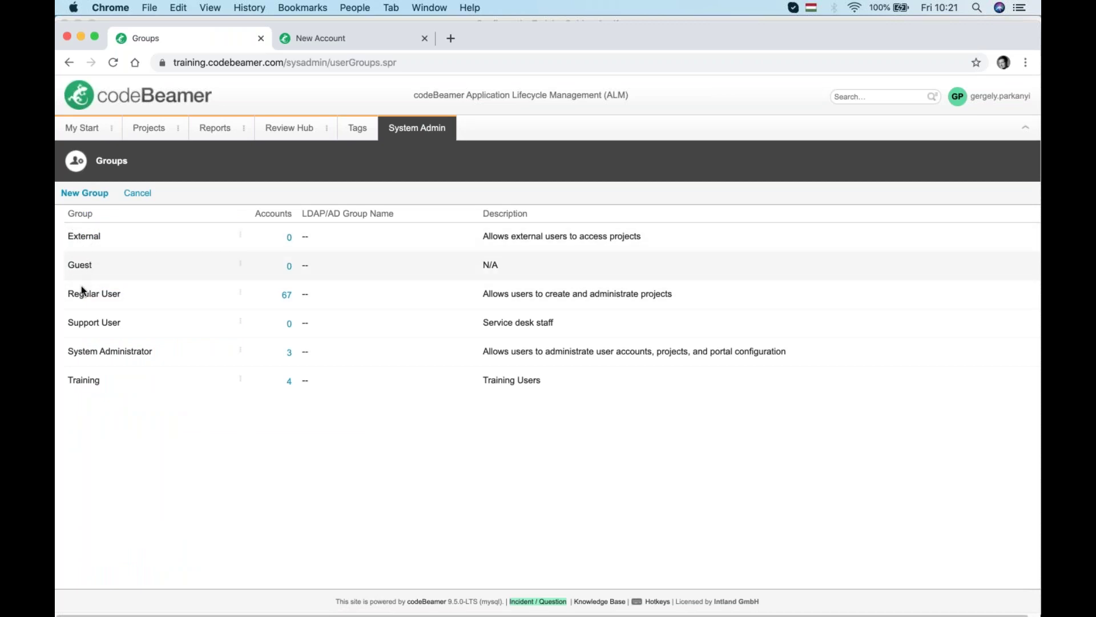
click(241, 294)
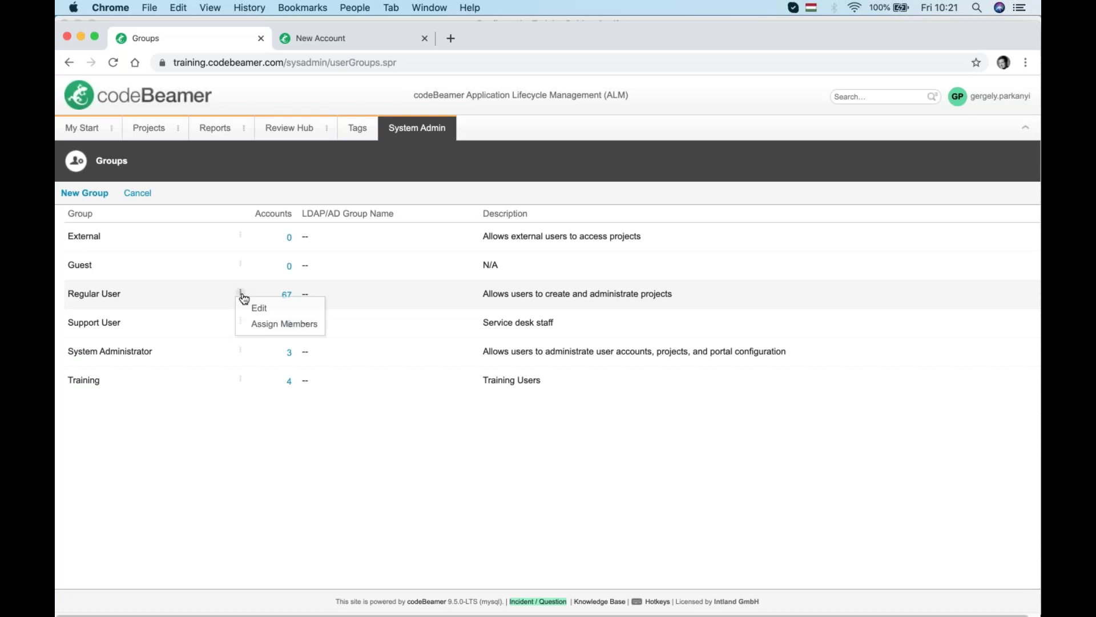
click(255, 308)
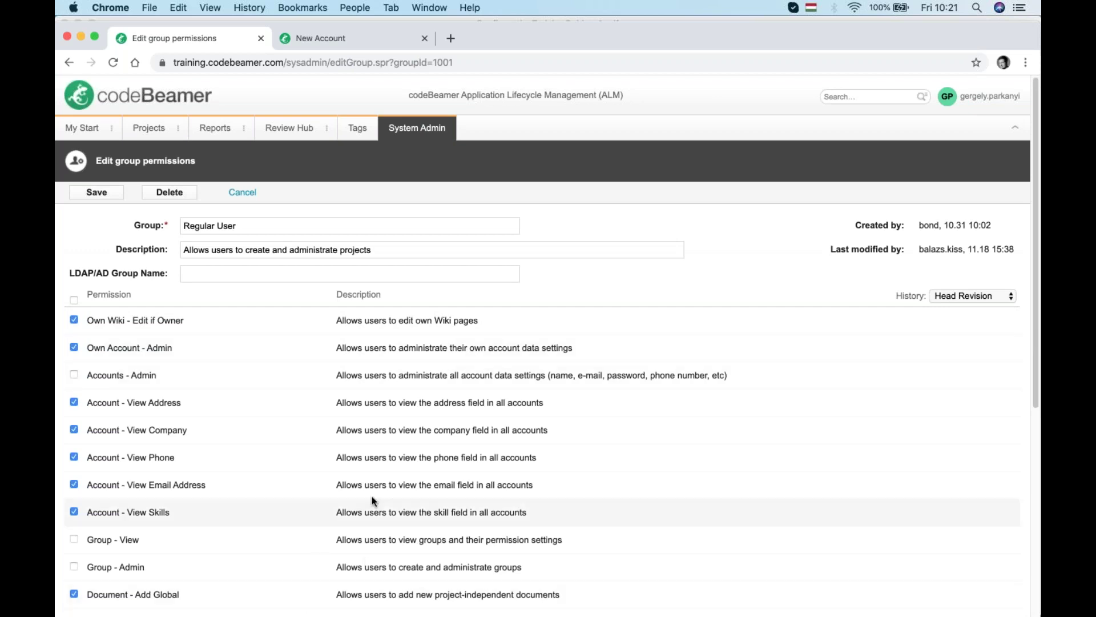
Examine which permissions are granted to the Regular User group, from Own Wiki through Project Category Admin
scroll(381, 453, down, 1)
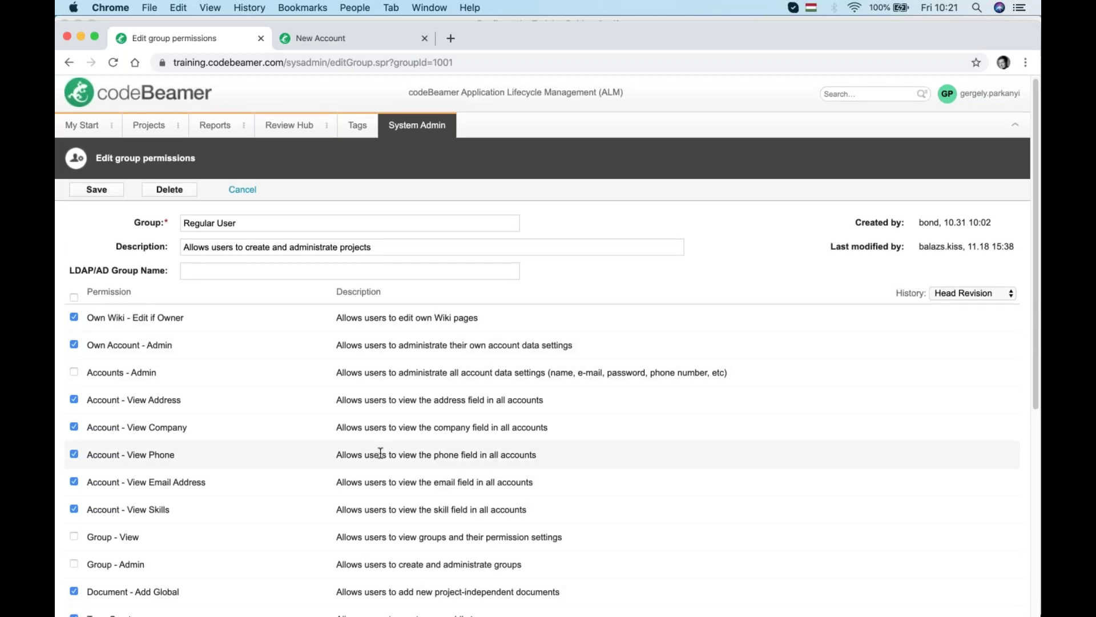
scroll(380, 453, down, 5)
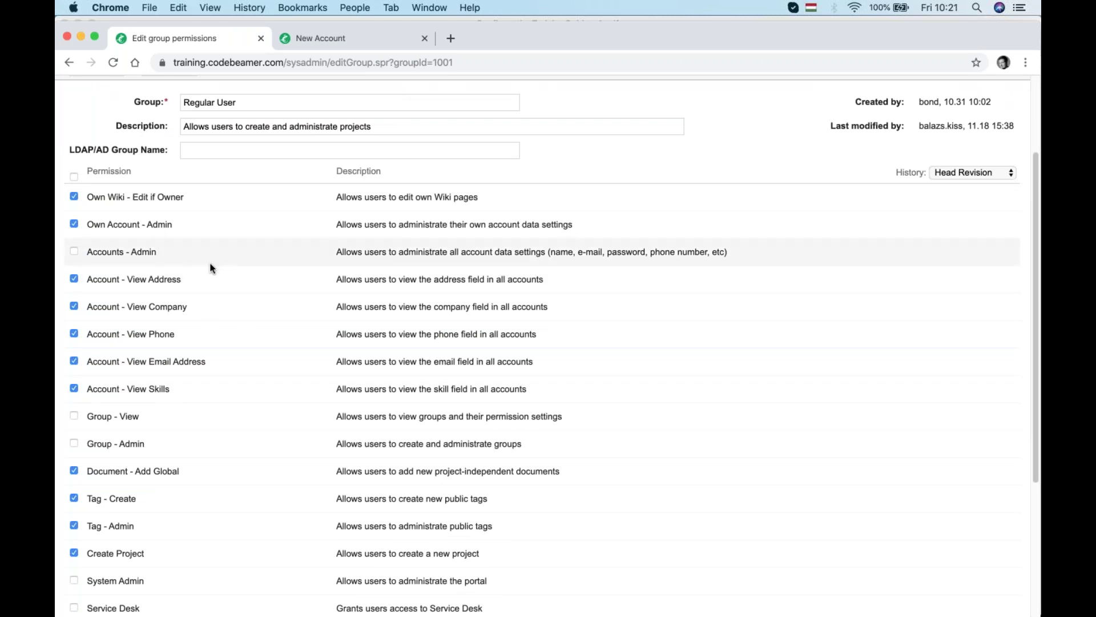
scroll(209, 276, down, 1)
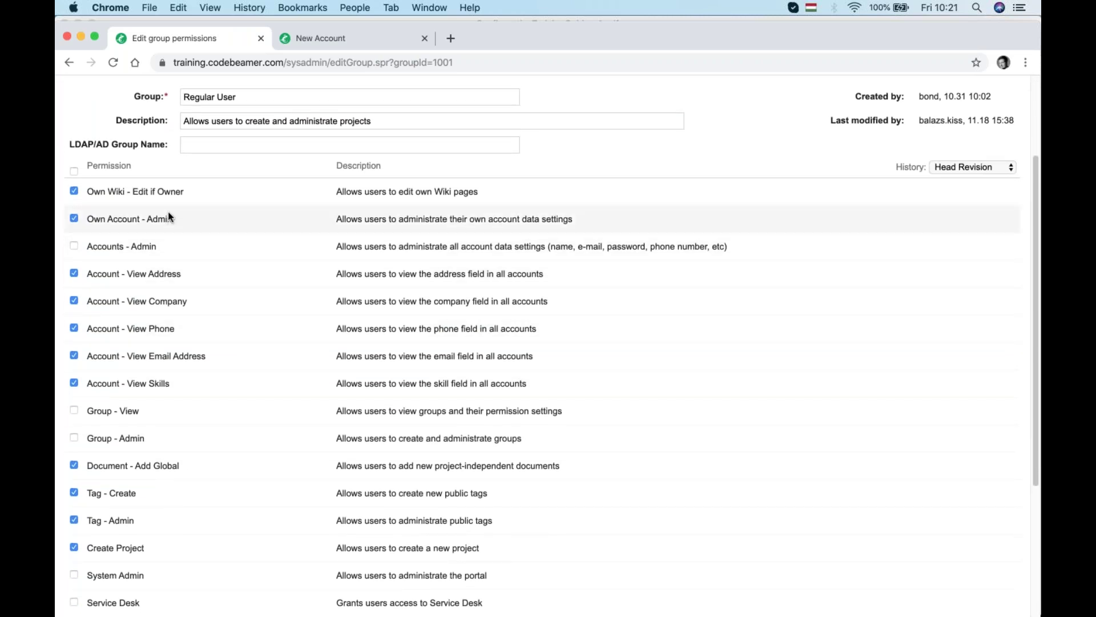
scroll(163, 207, up, 1)
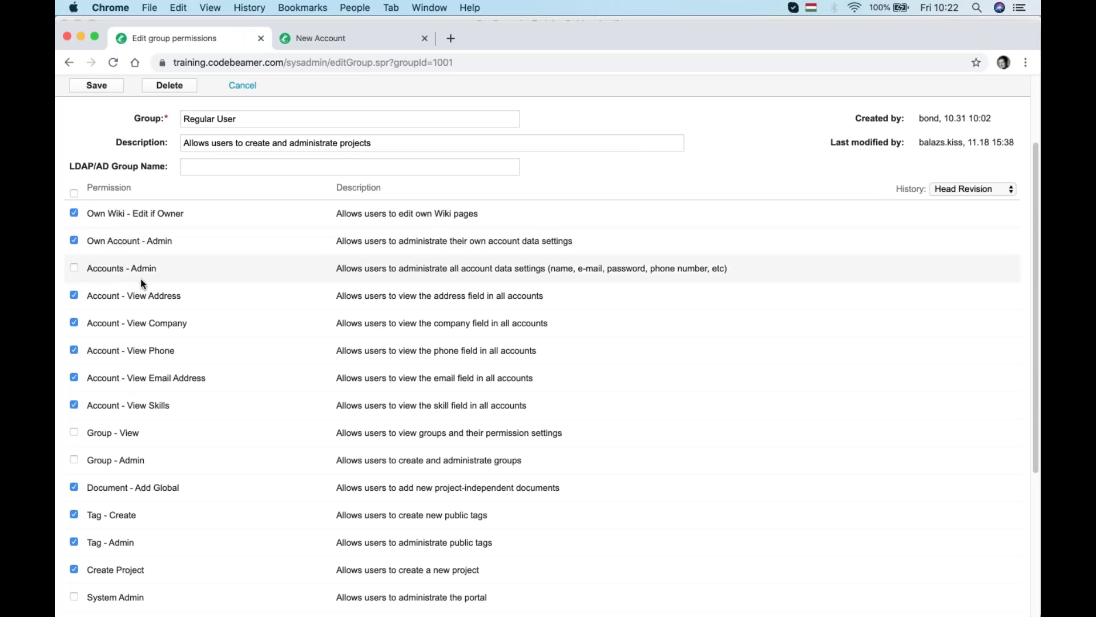
scroll(152, 235, down, 3)
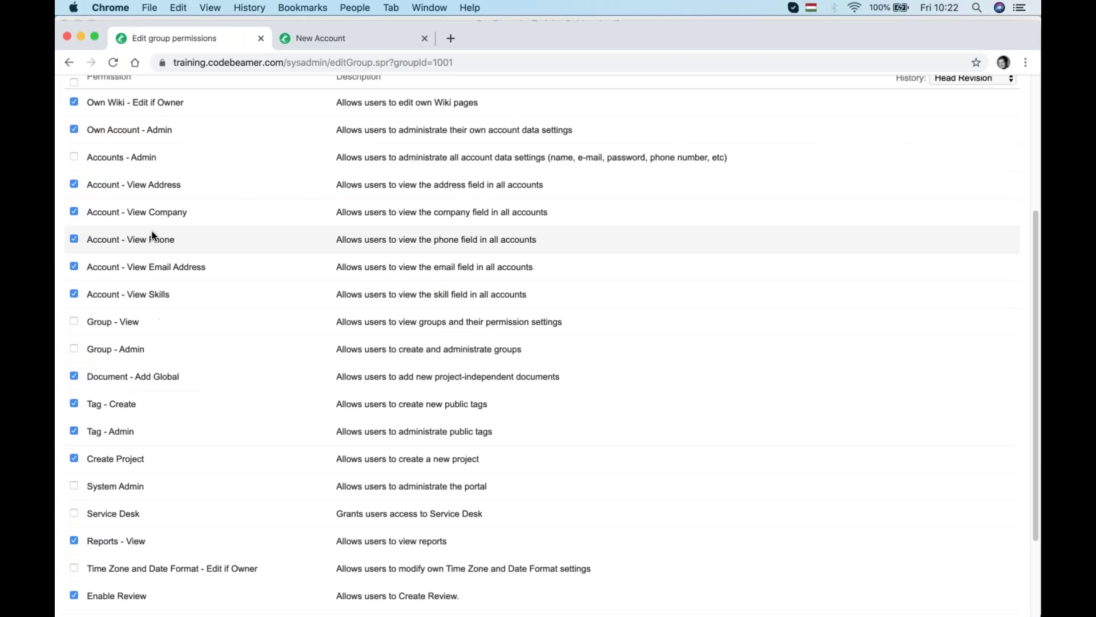
scroll(177, 320, down, 1)
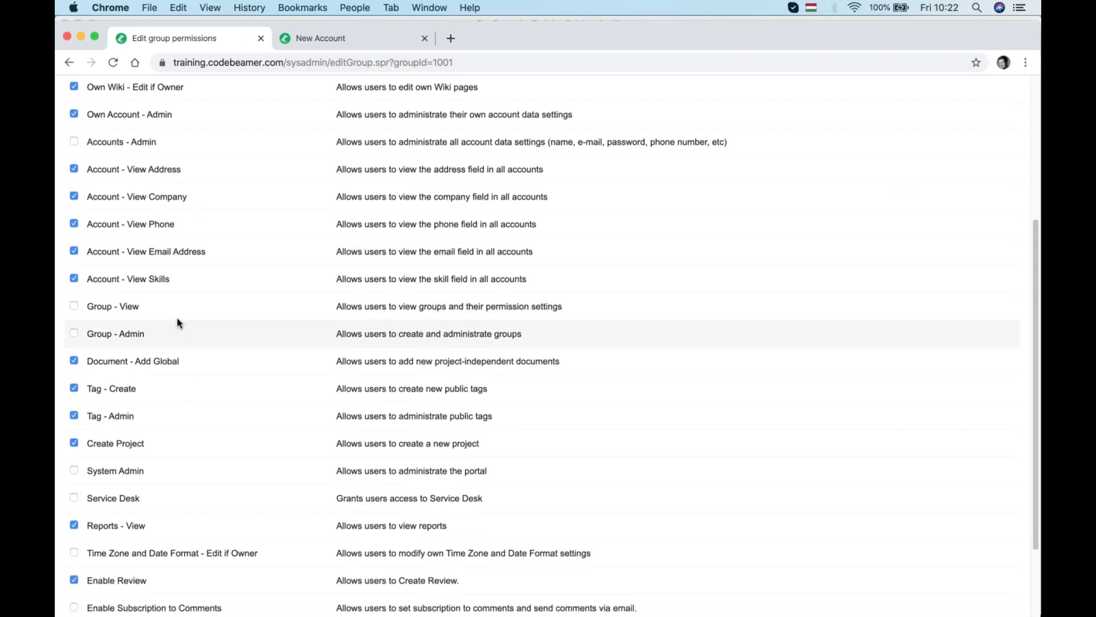
scroll(143, 311, down, 2)
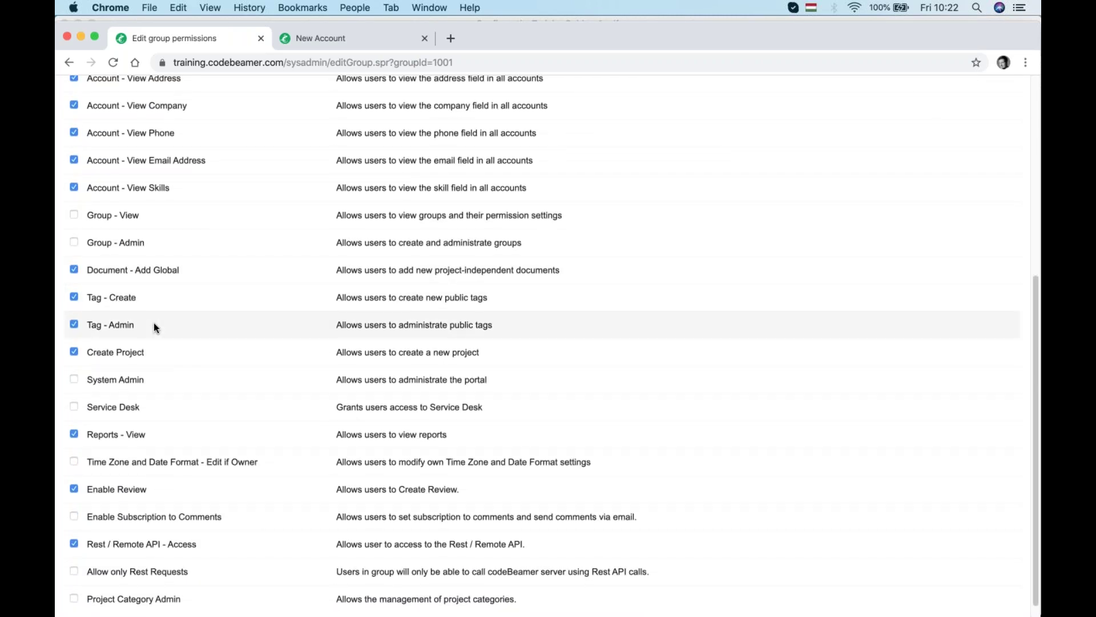
scroll(153, 324, down, 1)
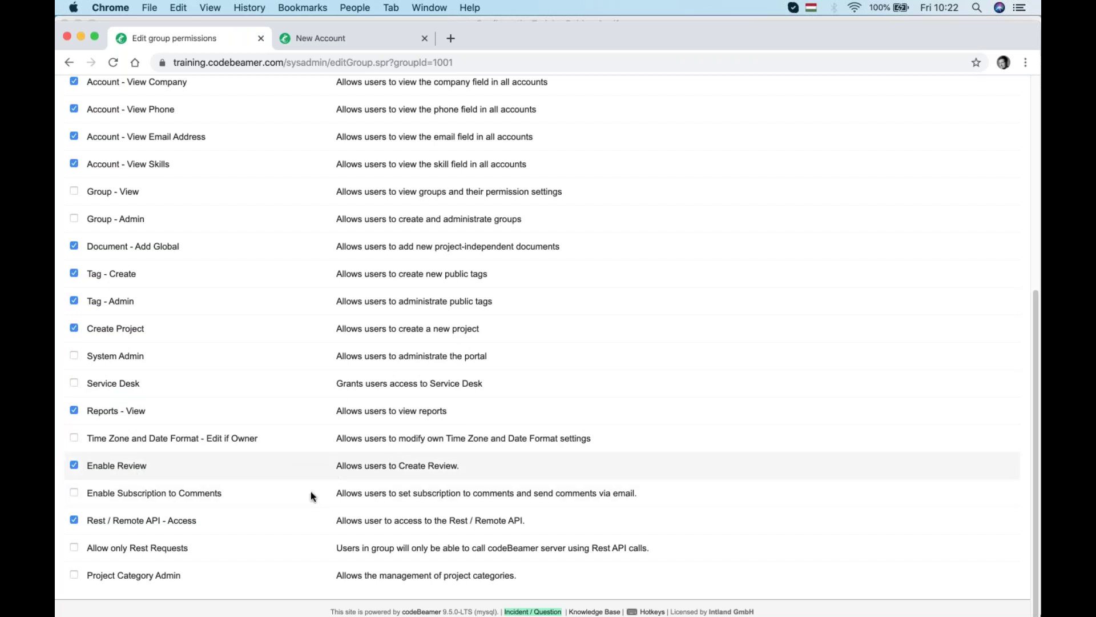
scroll(160, 518, up, 1)
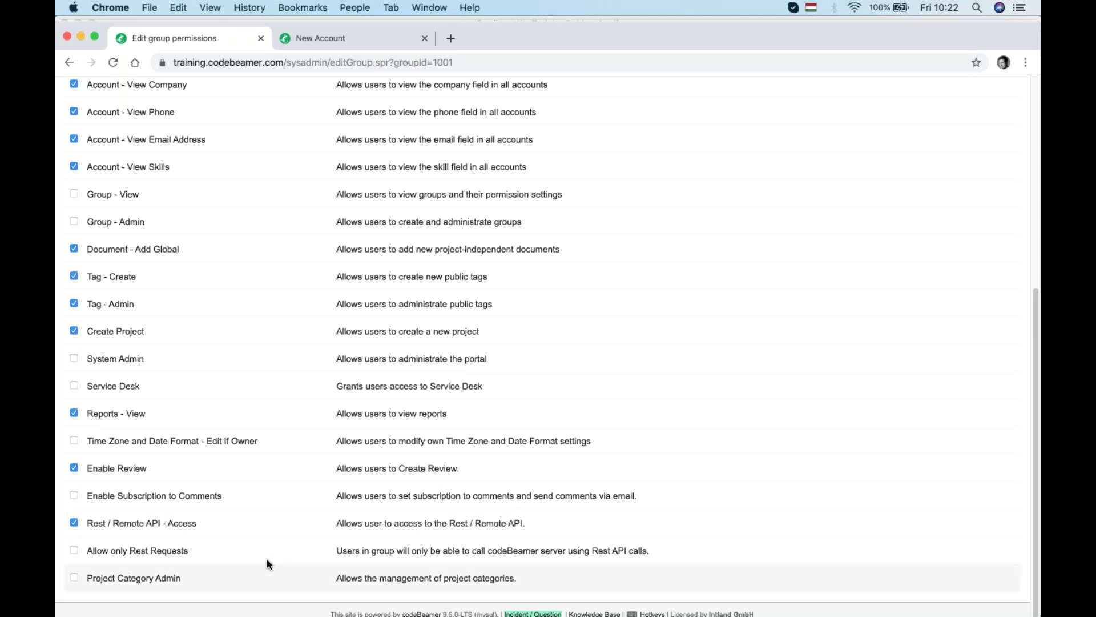
scroll(253, 523, up, 1)
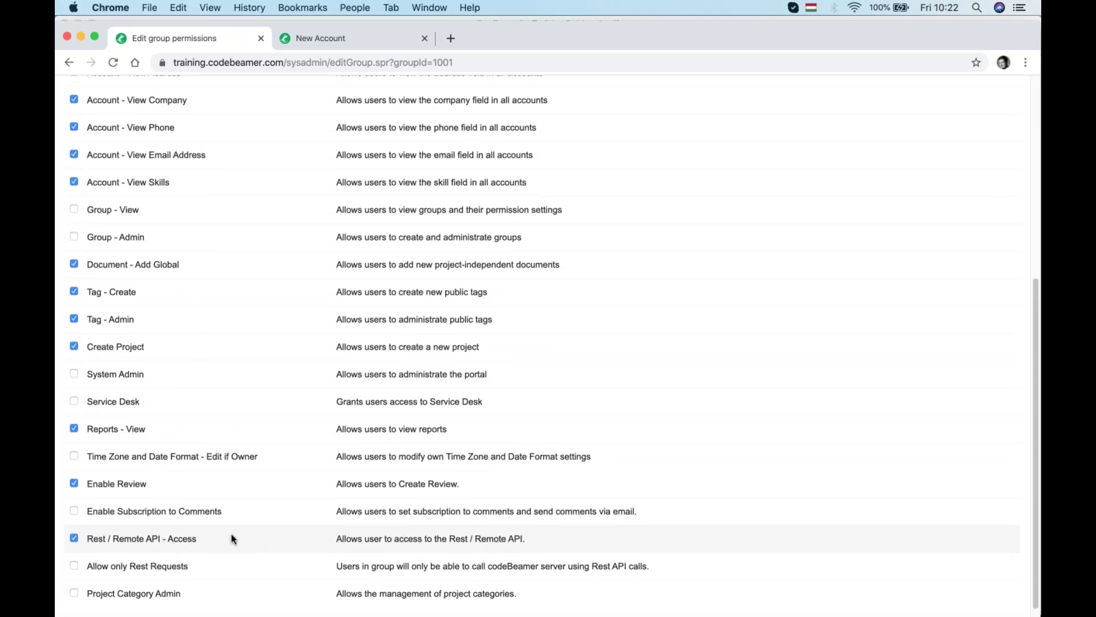
Leave the Regular User group's permissions without saving and open the user accounts list in system administration
scroll(228, 542, up, 1)
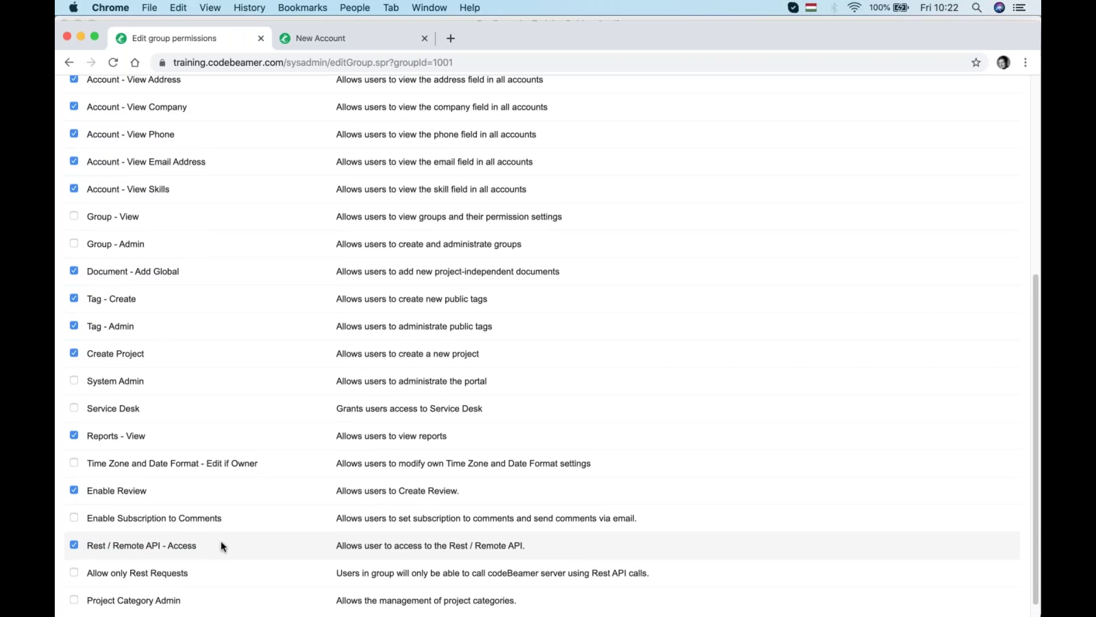
scroll(80, 562, up, 1)
scroll(250, 486, up, 5)
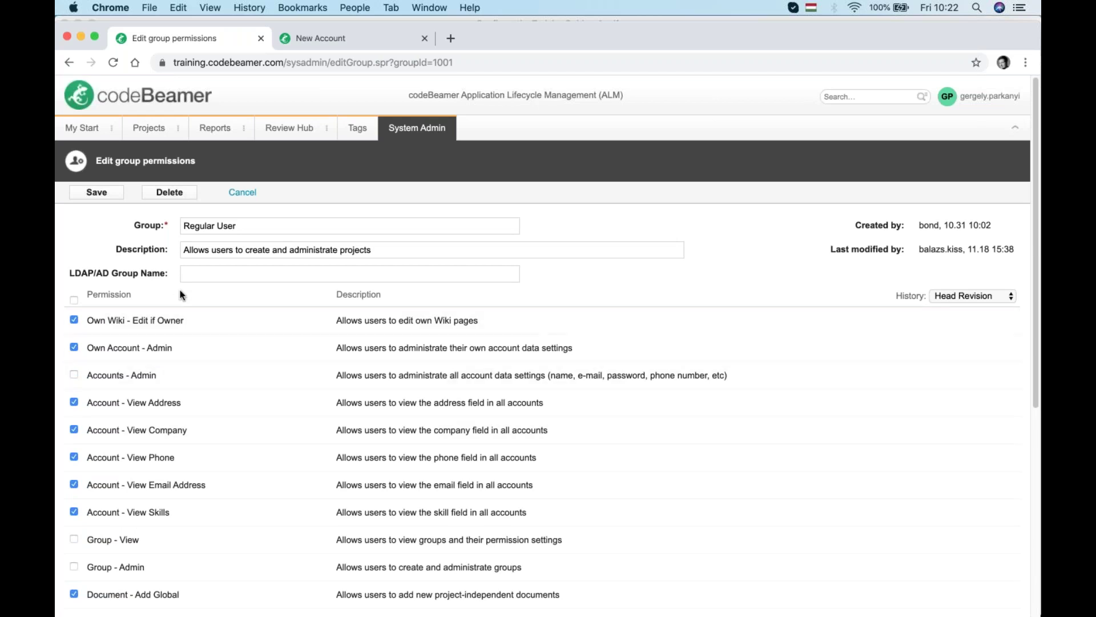
click(237, 192)
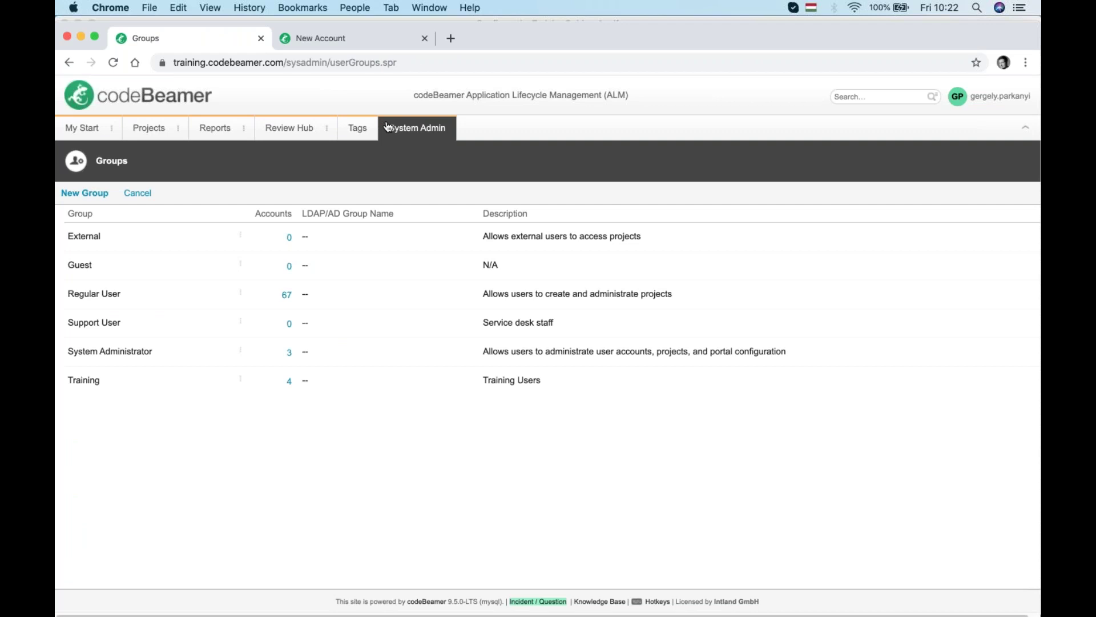
click(439, 128)
click(120, 195)
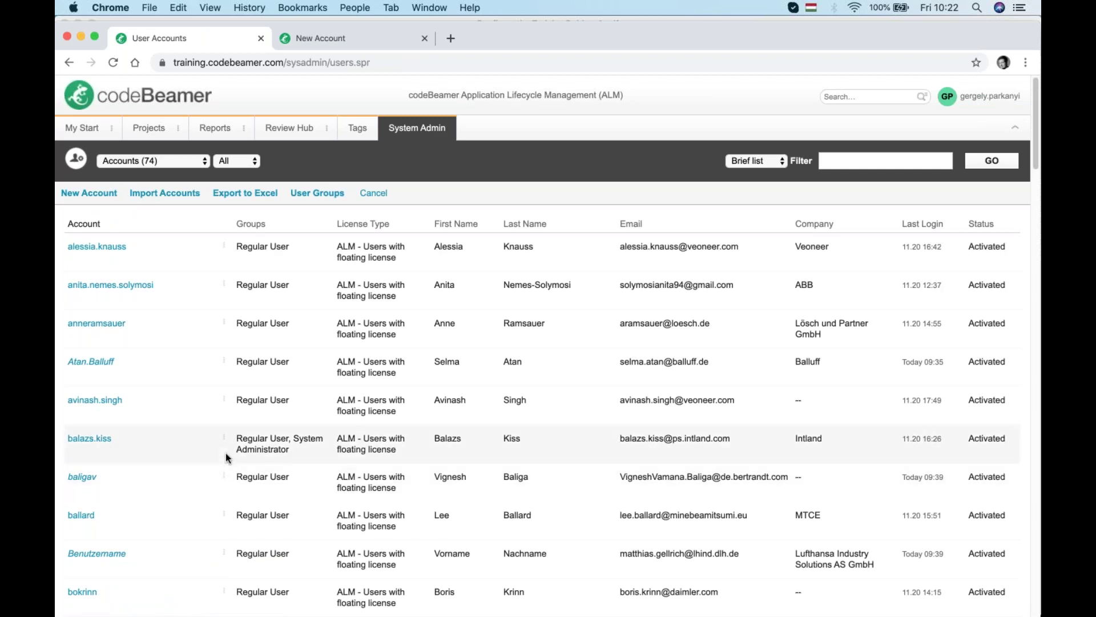
Examine the assigned groups, license types and activation status throughout the user accounts list
scroll(220, 451, down, 2)
scroll(215, 363, down, 5)
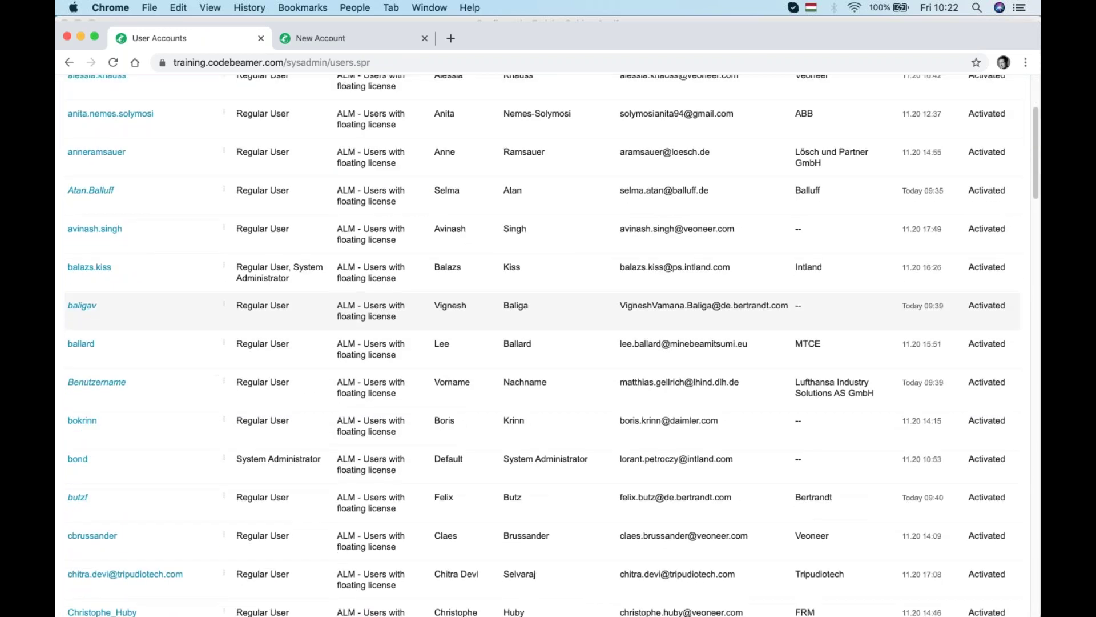
scroll(311, 314, up, 6)
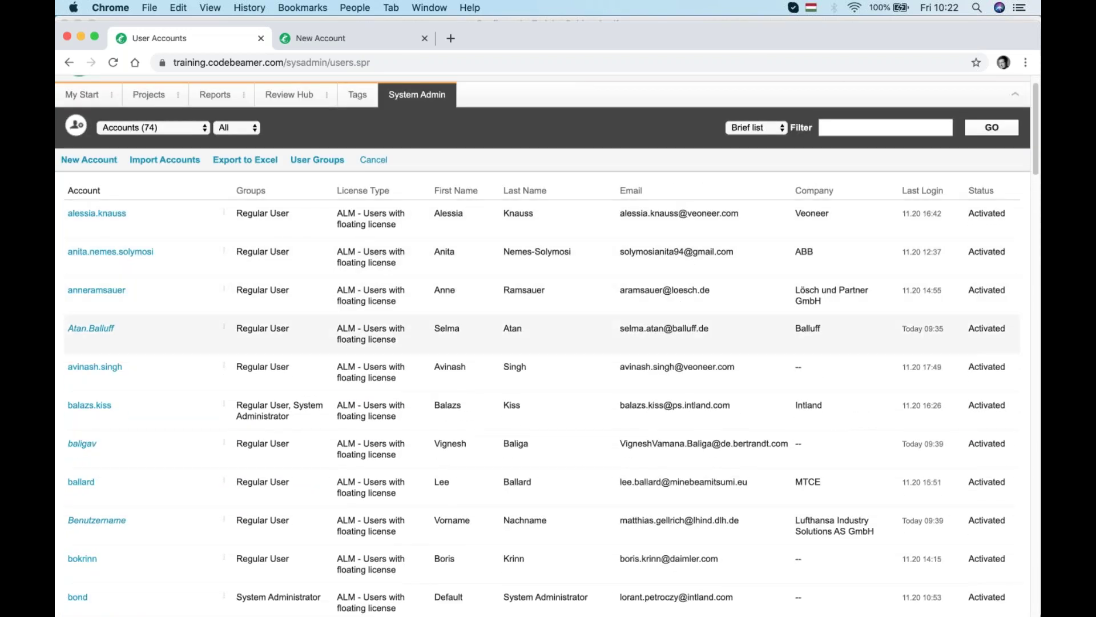
scroll(276, 372, down, 2)
scroll(277, 372, down, 15)
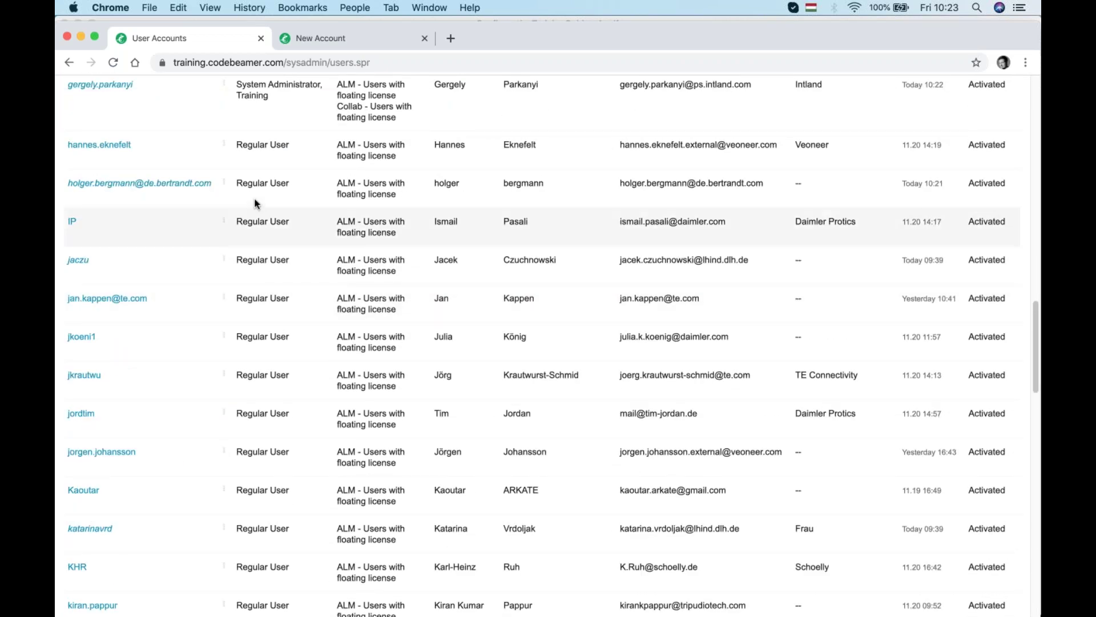
scroll(279, 305, up, 5)
scroll(282, 306, up, 1)
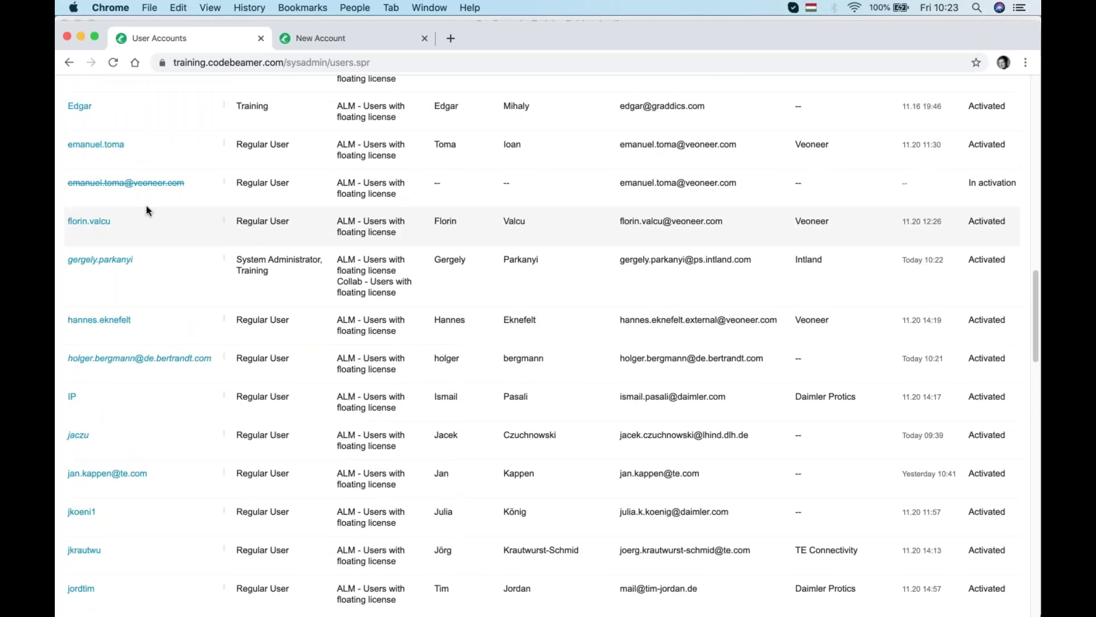
scroll(211, 240, up, 20)
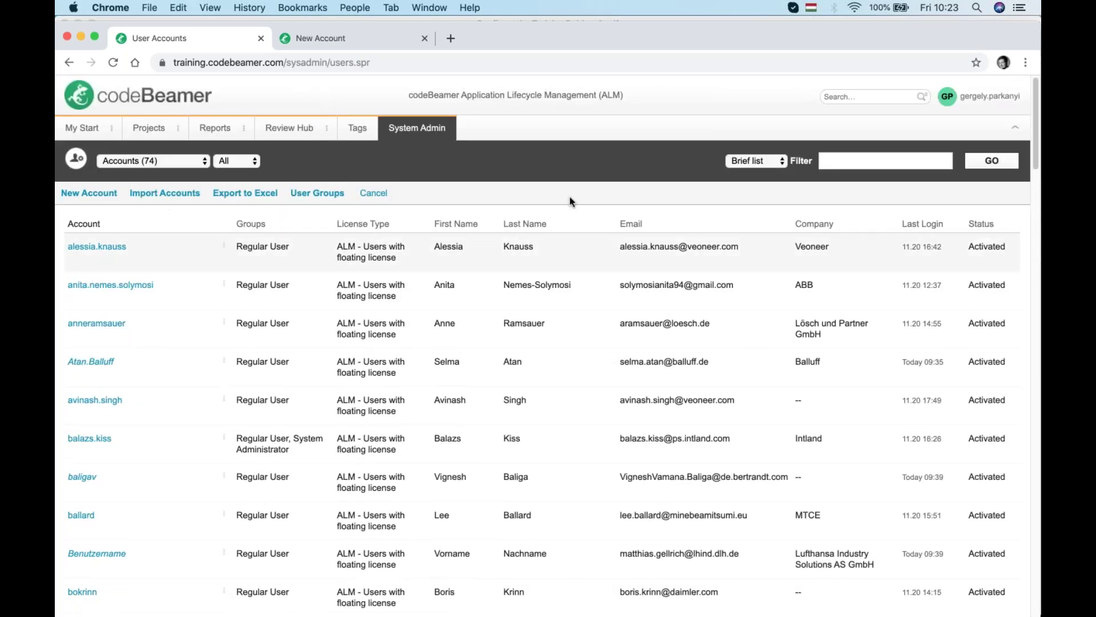
Filter the user accounts list by the signed-in administrator's account name
click(825, 160)
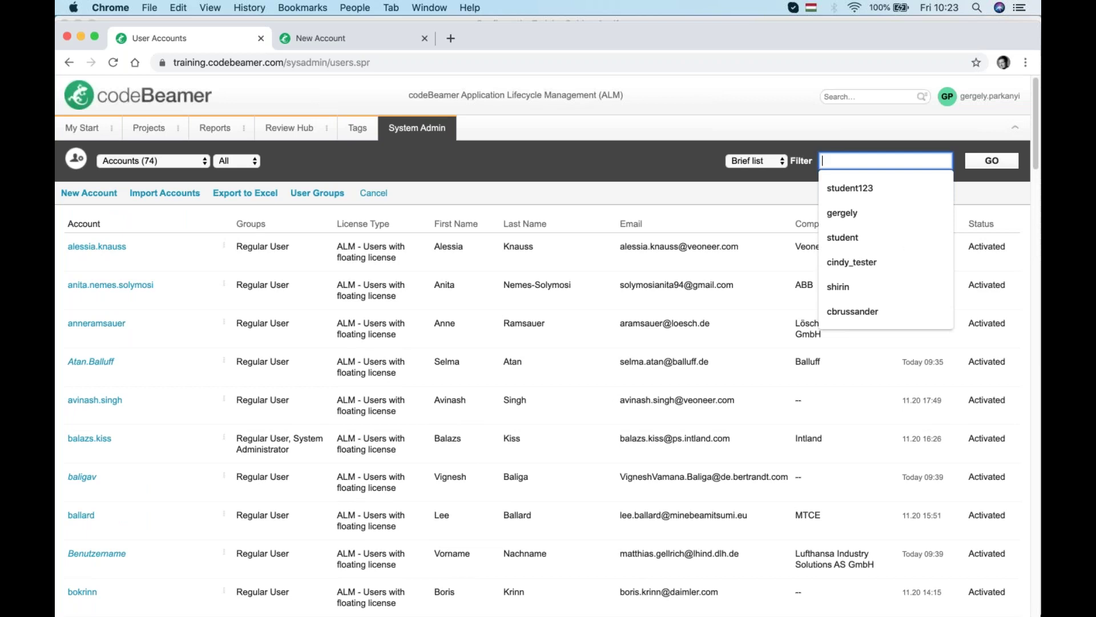
text(gergely)
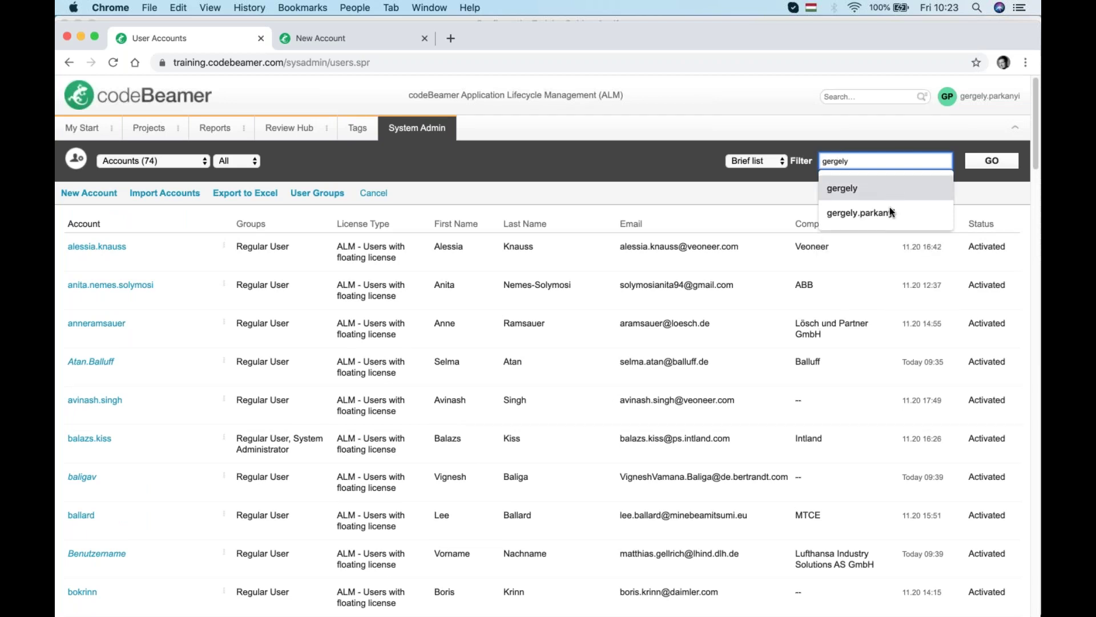
click(888, 212)
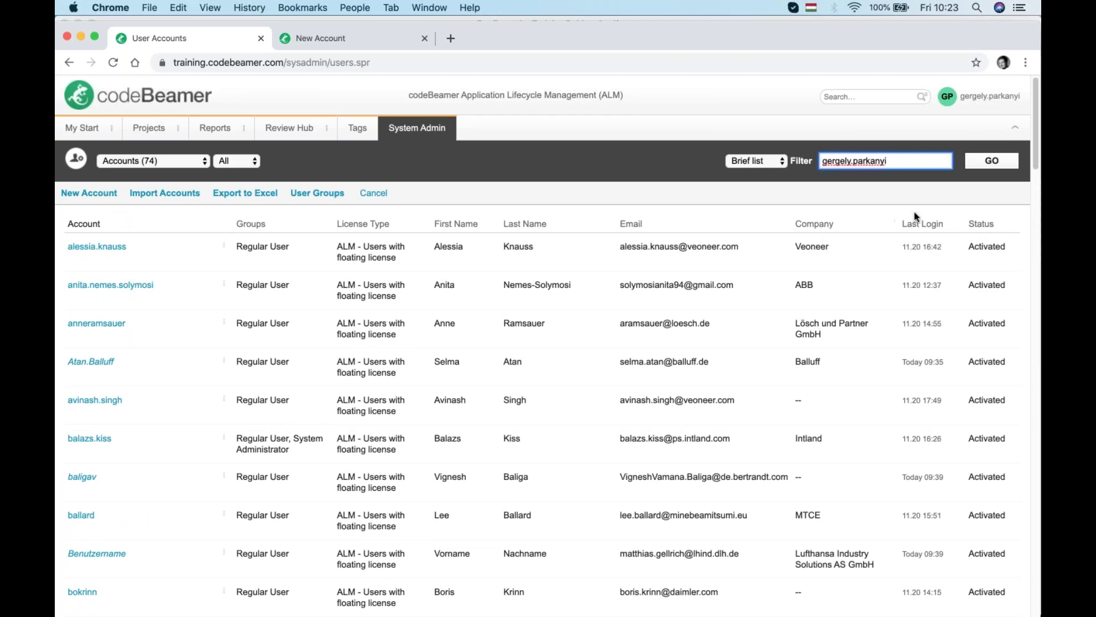
click(991, 164)
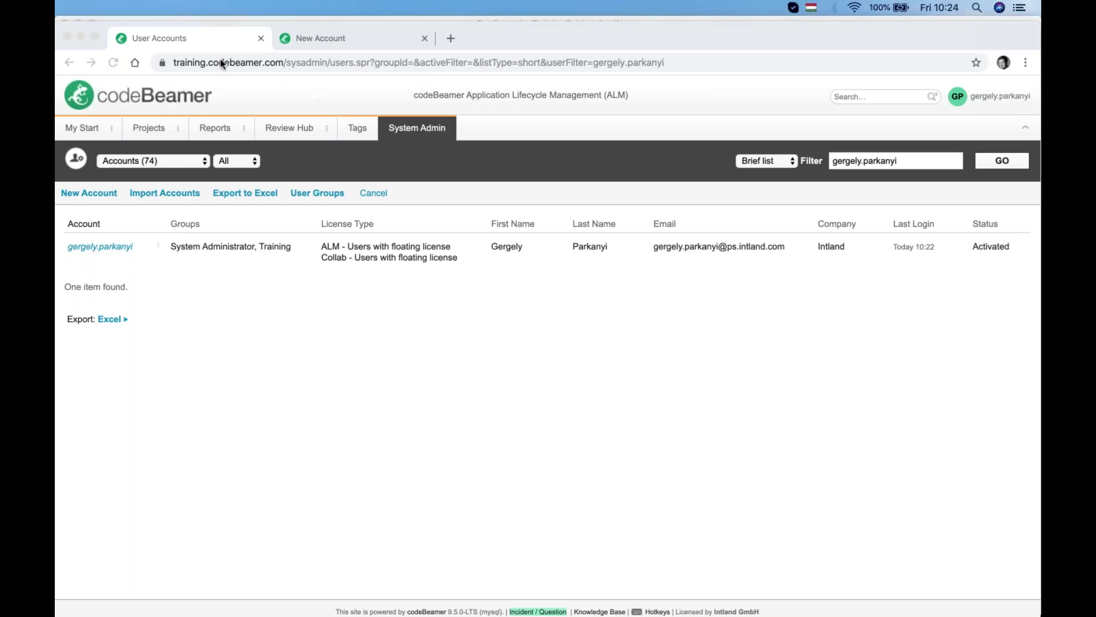
Open the members administration of project DORINT_GP_1 and additionally assign the Stakeholder role to the existing Project Admin member
click(151, 126)
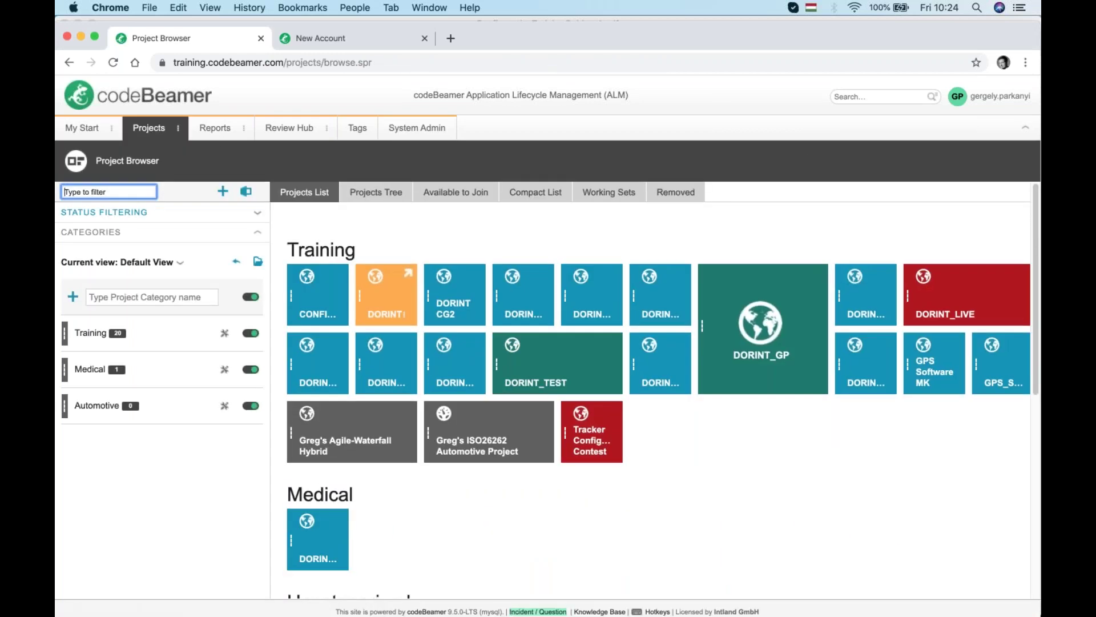
click(328, 553)
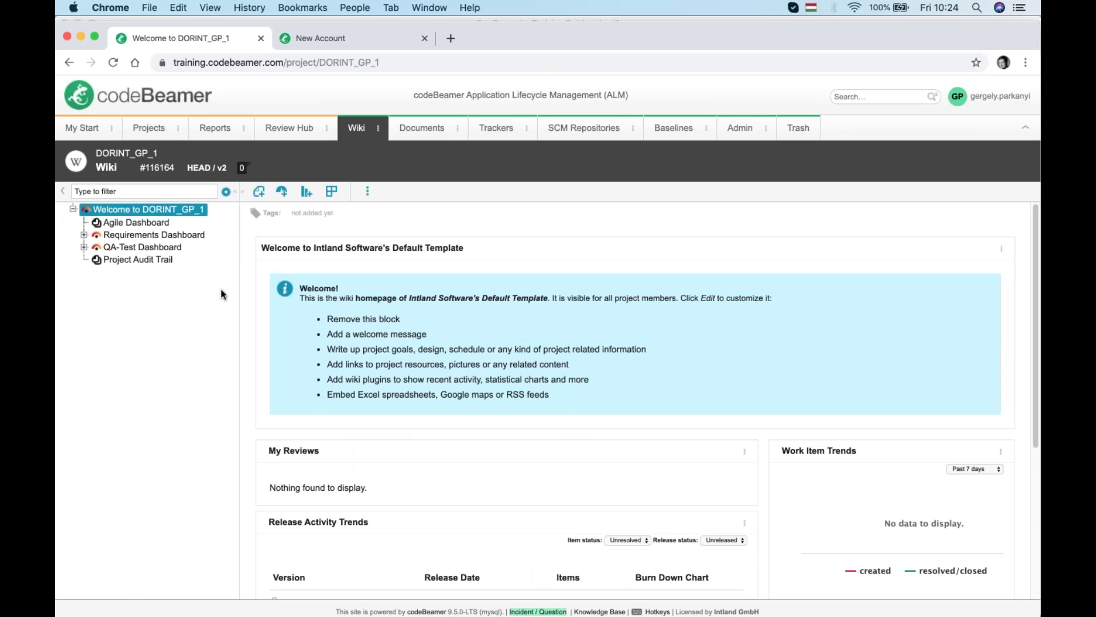
click(765, 128)
click(755, 173)
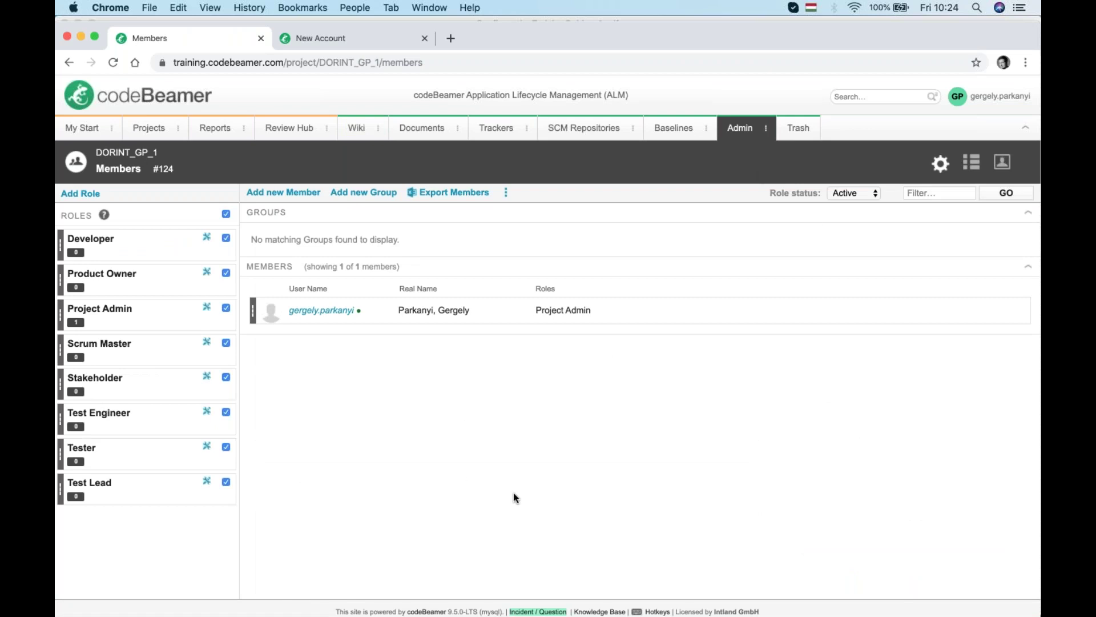
mouse_move(375, 311)
drag(252, 312, 121, 384)
Add the existing codeBeamer test user to the DORINT_GP_1 project as a new member with the Tester role
click(265, 194)
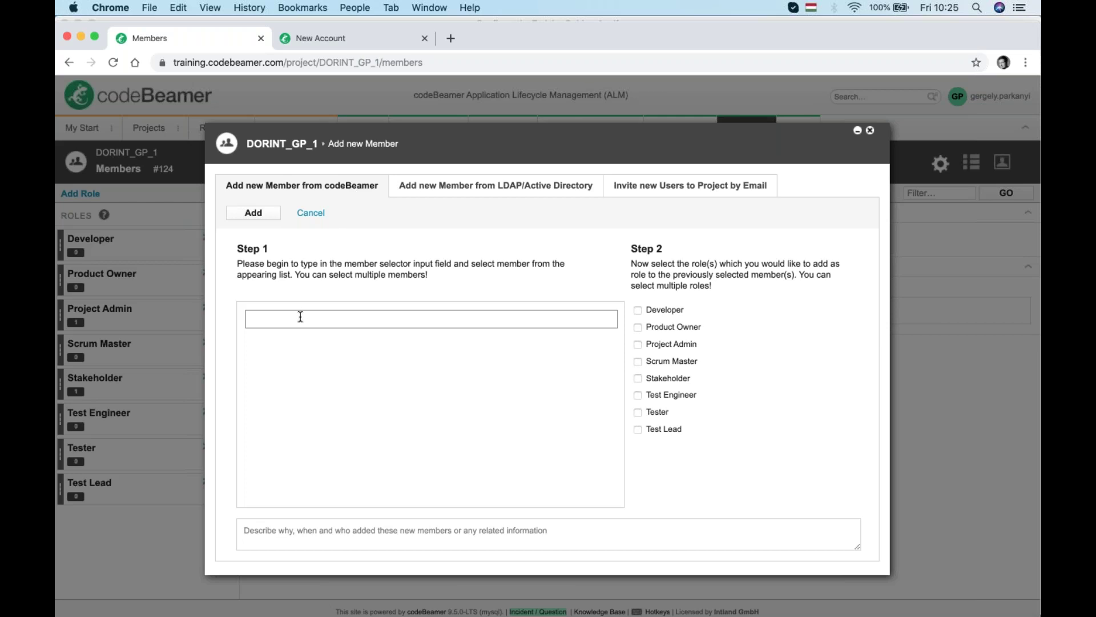
text(cind)
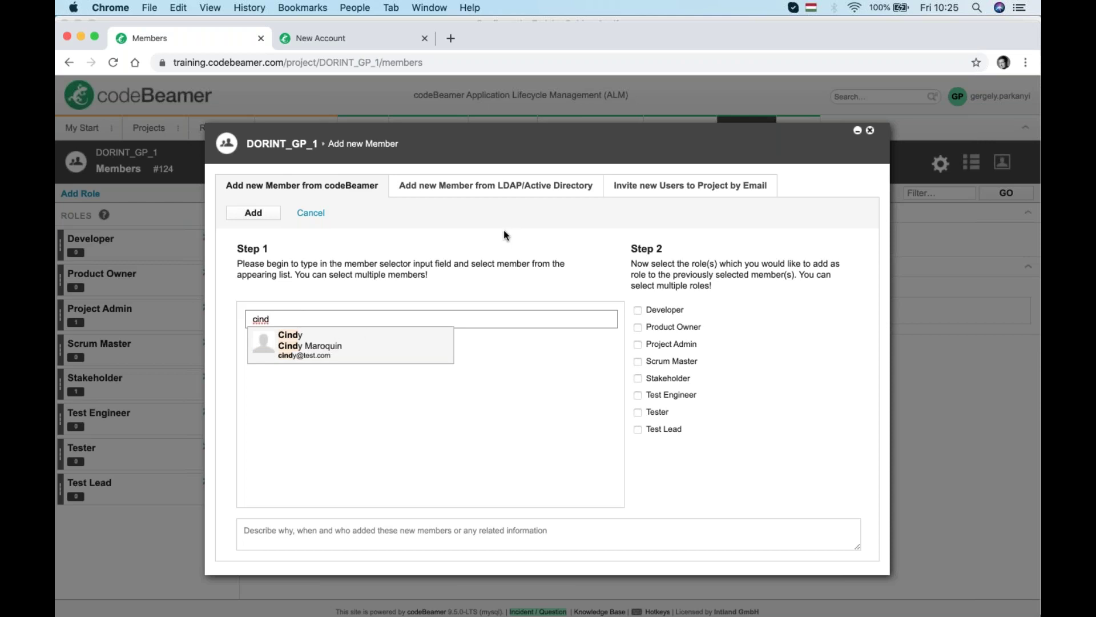
click(375, 343)
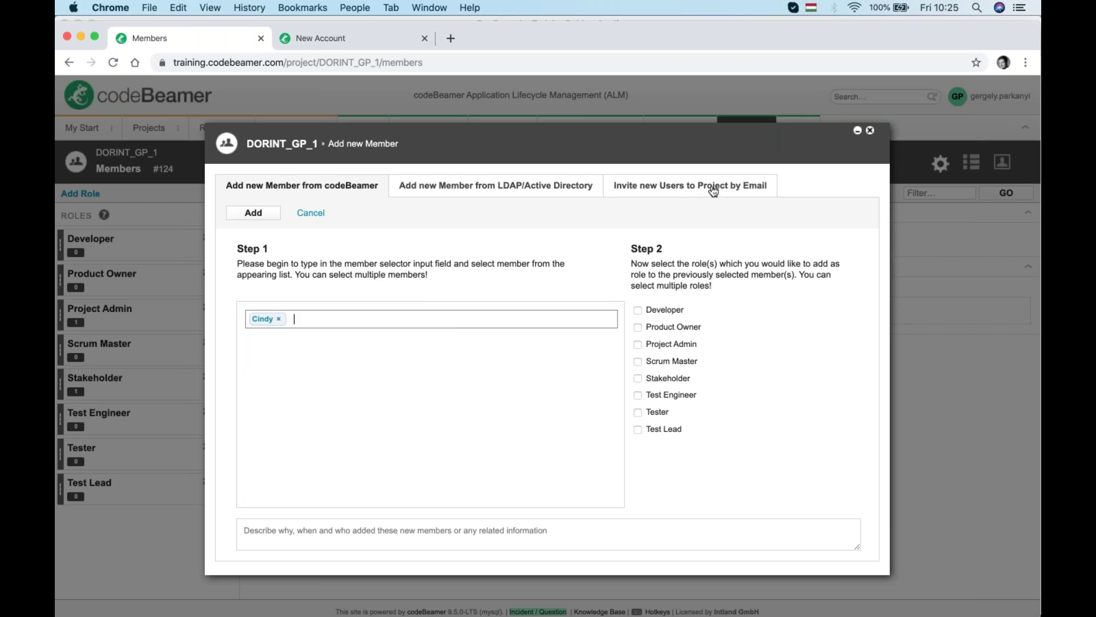
click(537, 191)
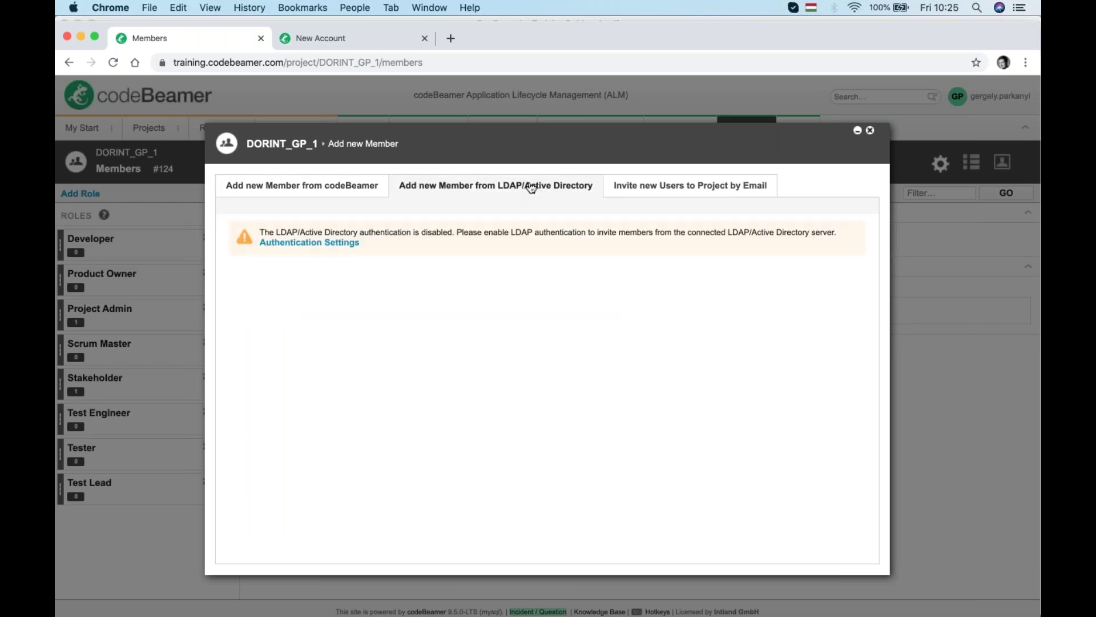
click(329, 187)
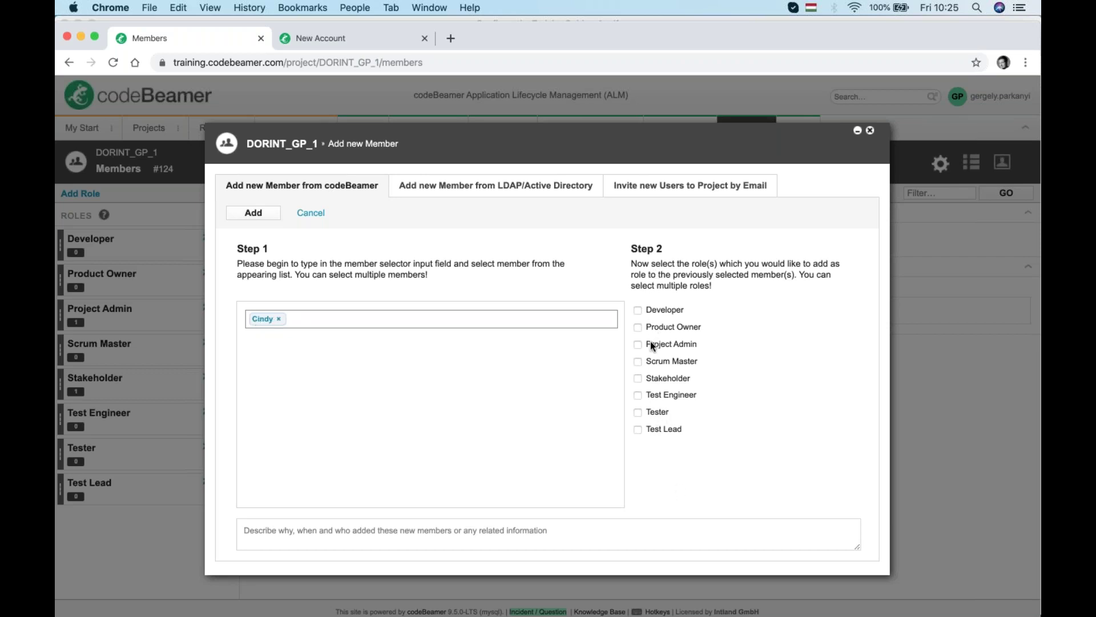
click(638, 412)
click(253, 213)
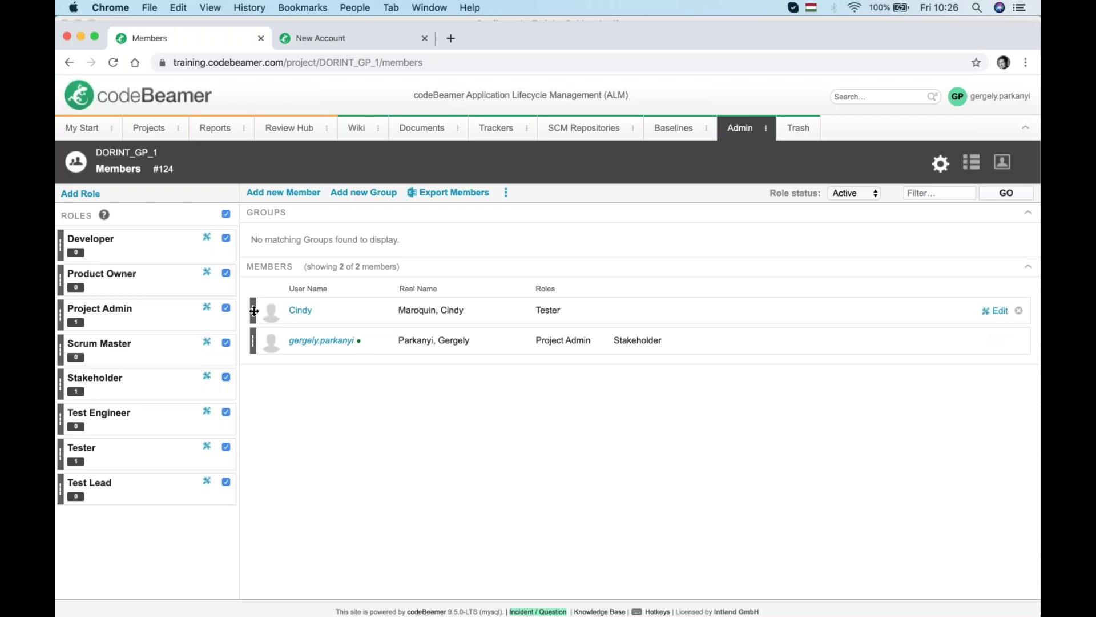
Assign the Test Engineer and Stakeholder roles to the newly added Tester member as well
drag(254, 311, 143, 417)
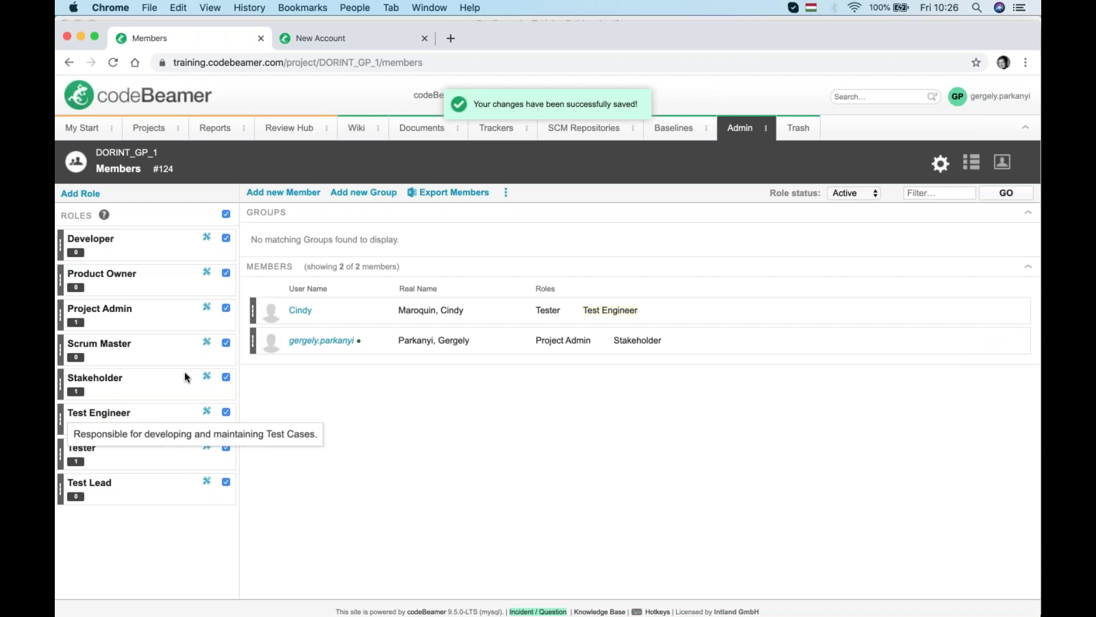
drag(255, 308, 72, 385)
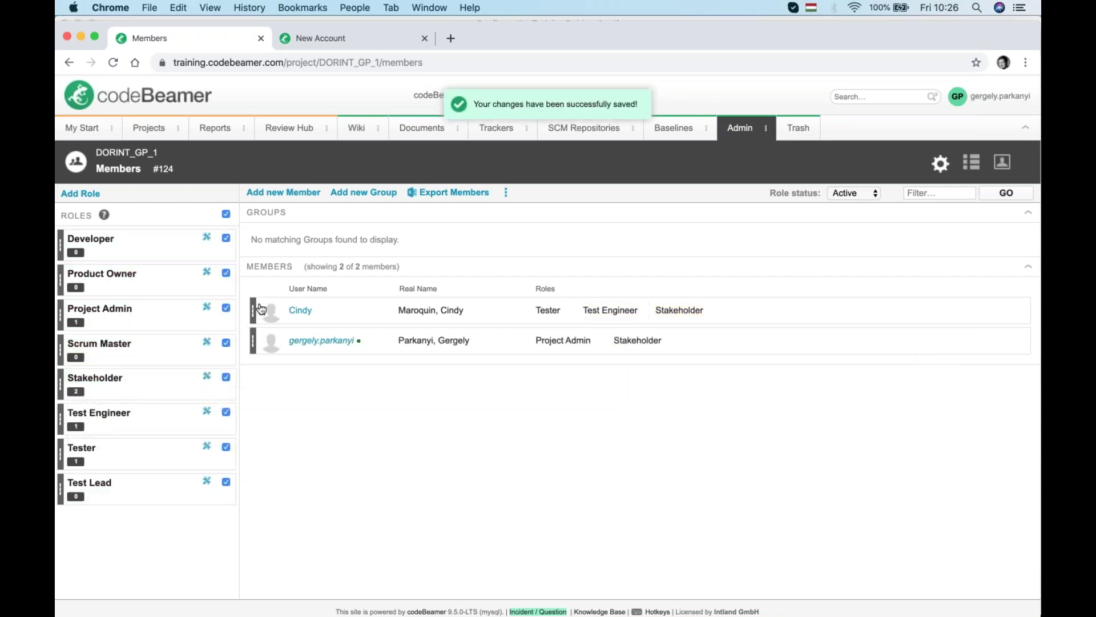
mouse_move(285, 311)
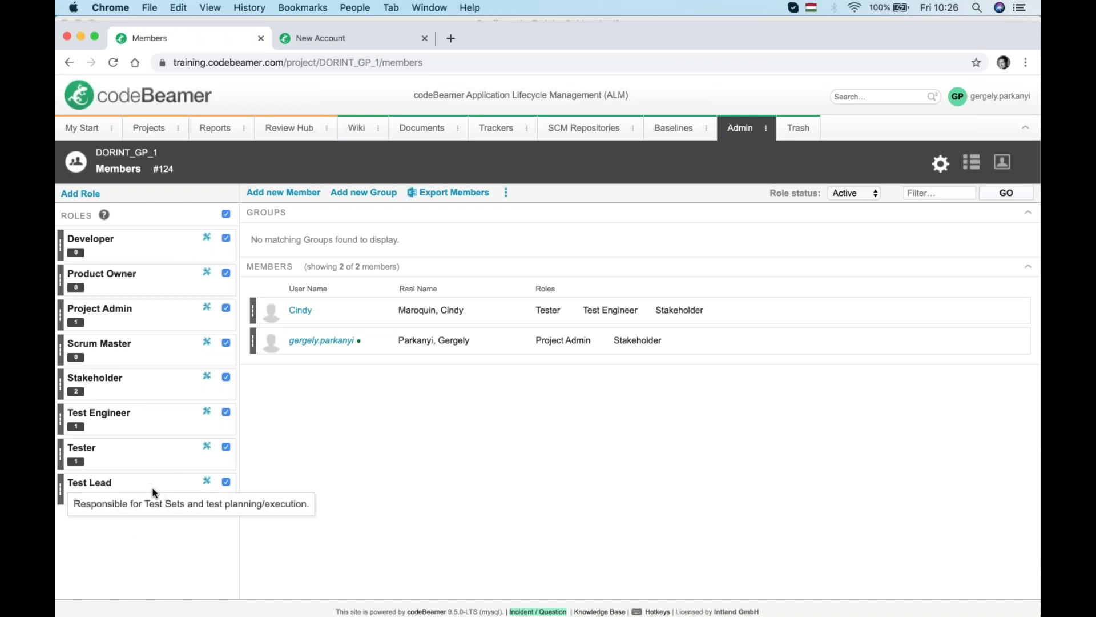
Open the Tester role's permissions and examine which ones are granted, from Wiki Space - View through Branch - Admin
click(207, 449)
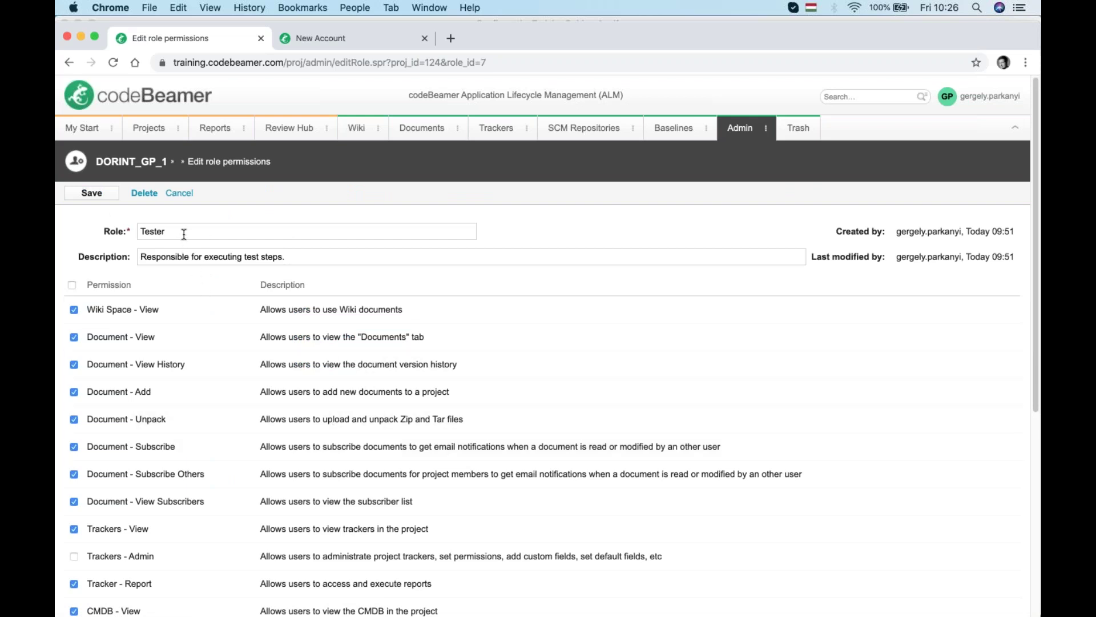
scroll(242, 434, down, 10)
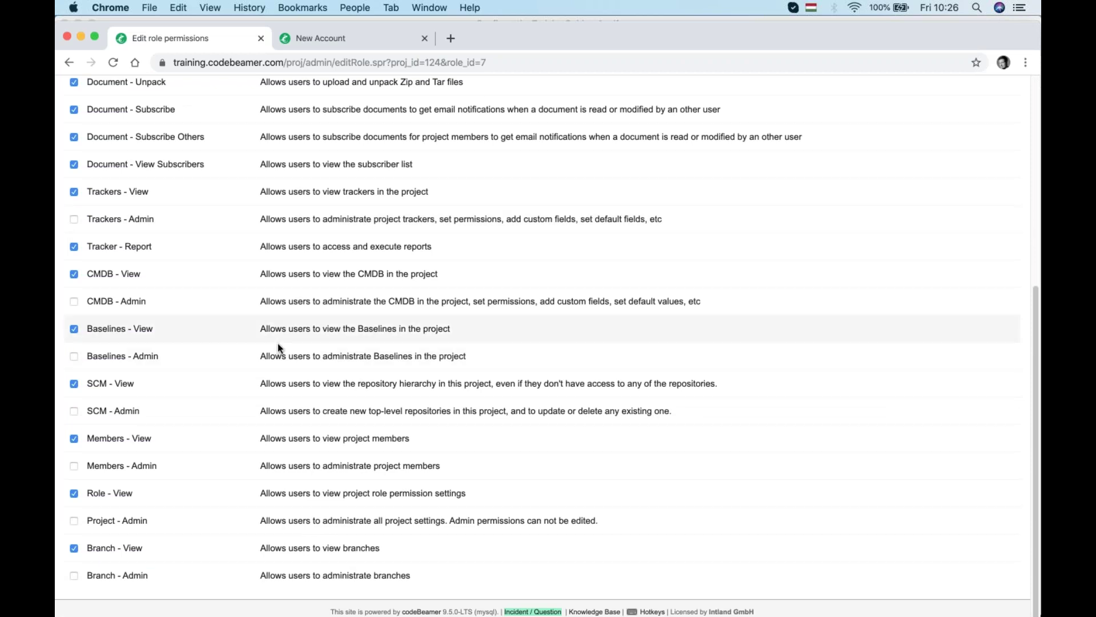
scroll(277, 344, up, 8)
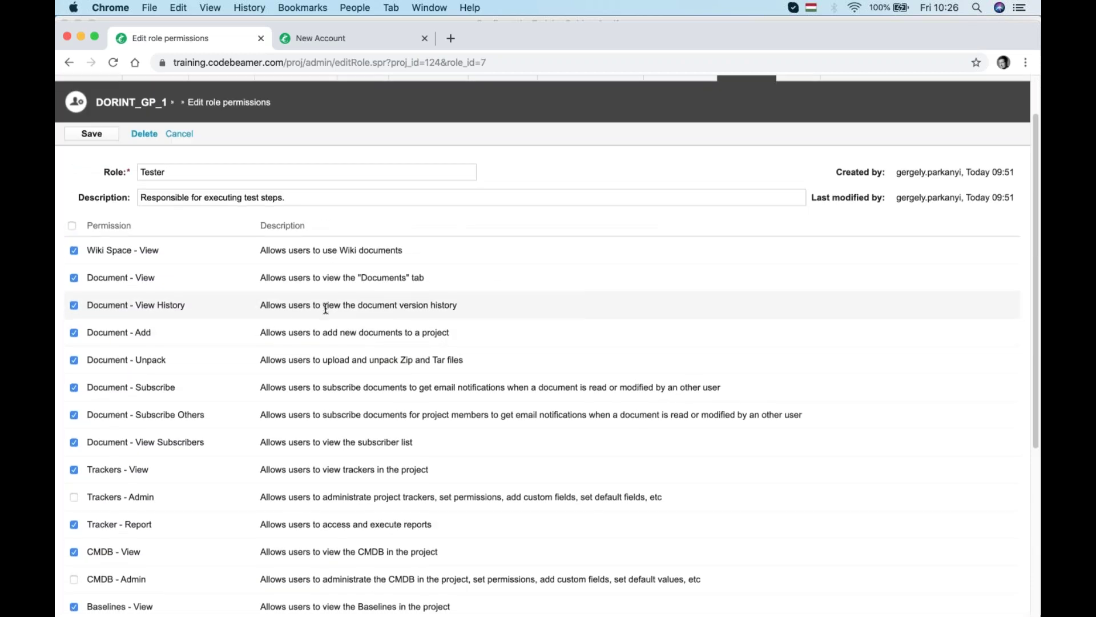
scroll(324, 309, down, 4)
scroll(323, 310, up, 3)
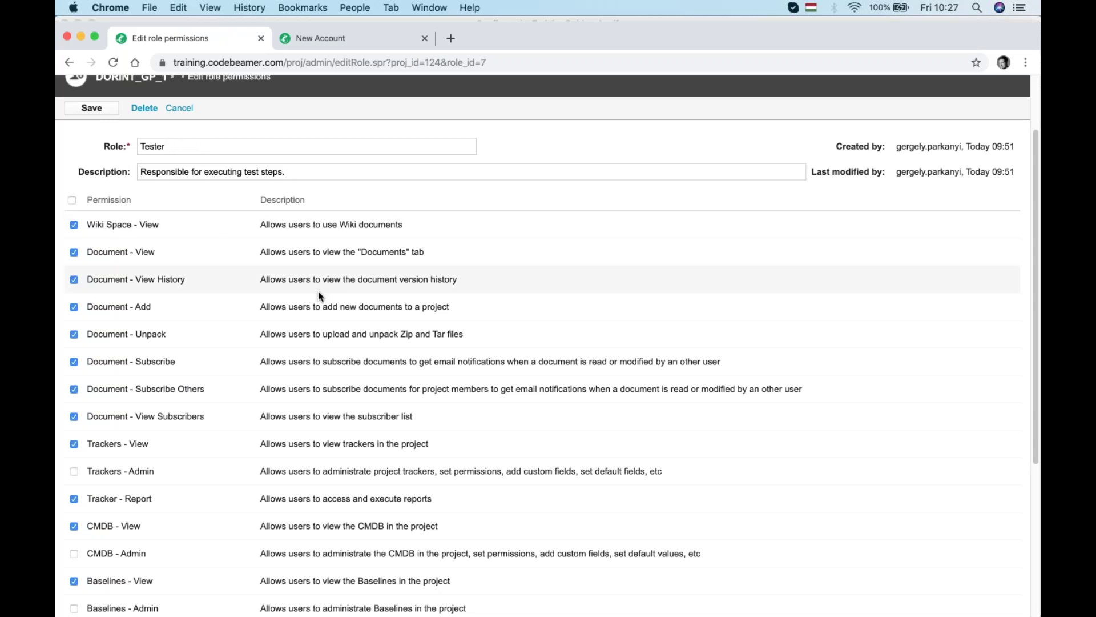
scroll(318, 291, down, 2)
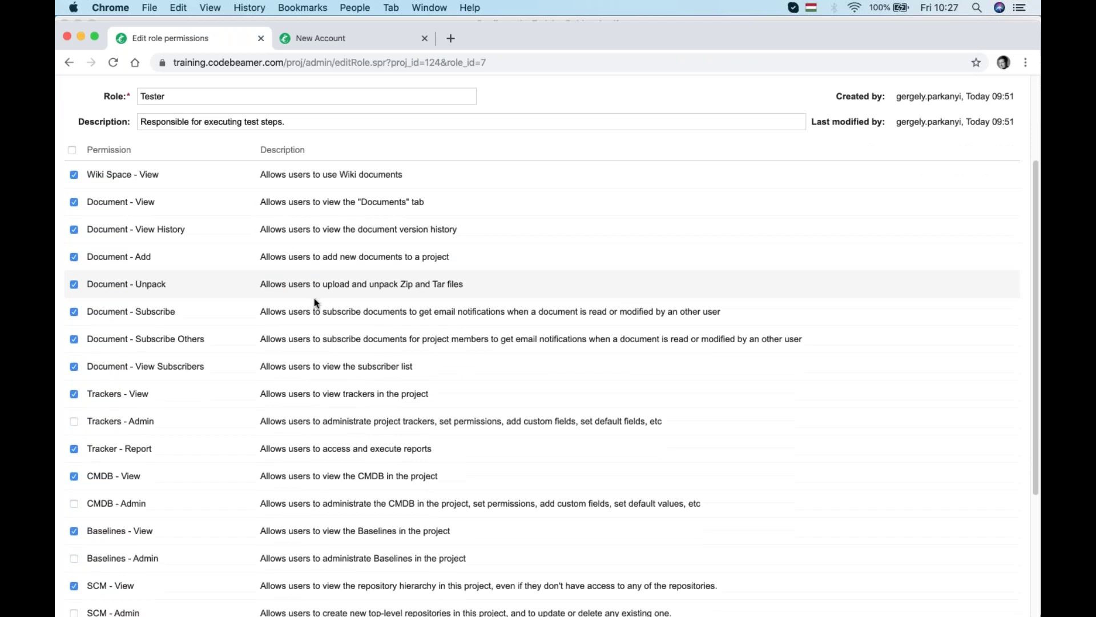
scroll(314, 299, down, 2)
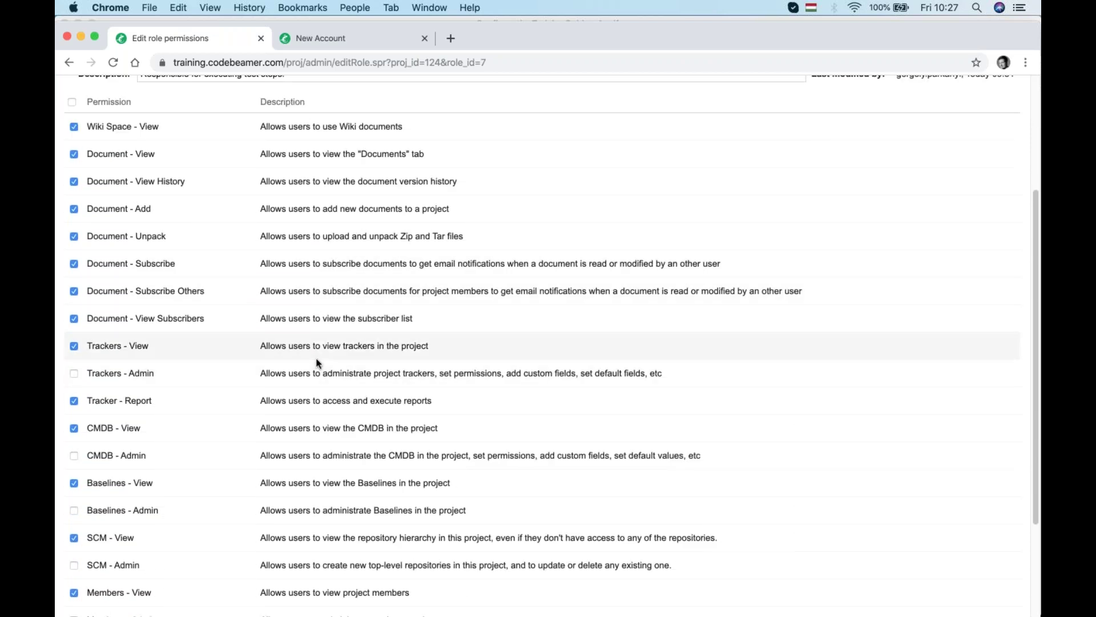
scroll(319, 361, up, 4)
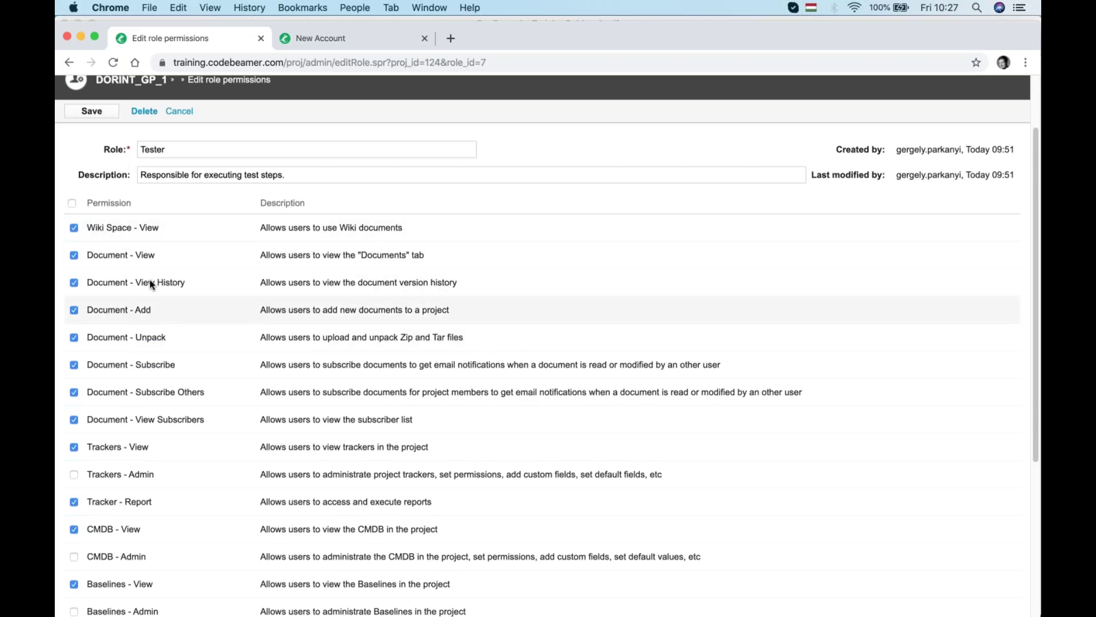
scroll(175, 366, down, 2)
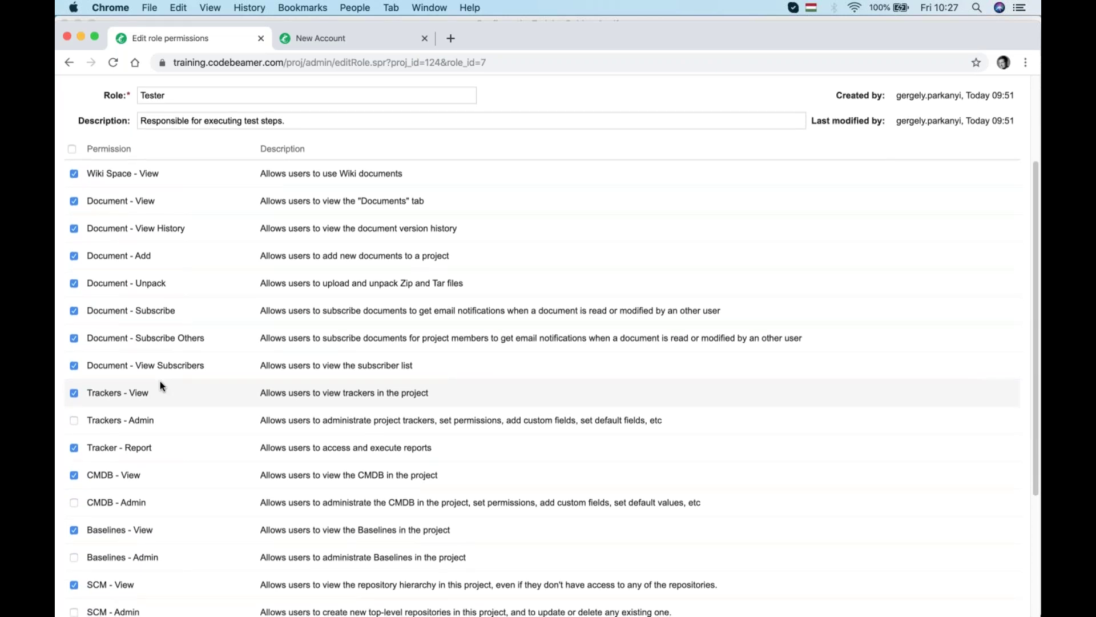
scroll(154, 428, down, 4)
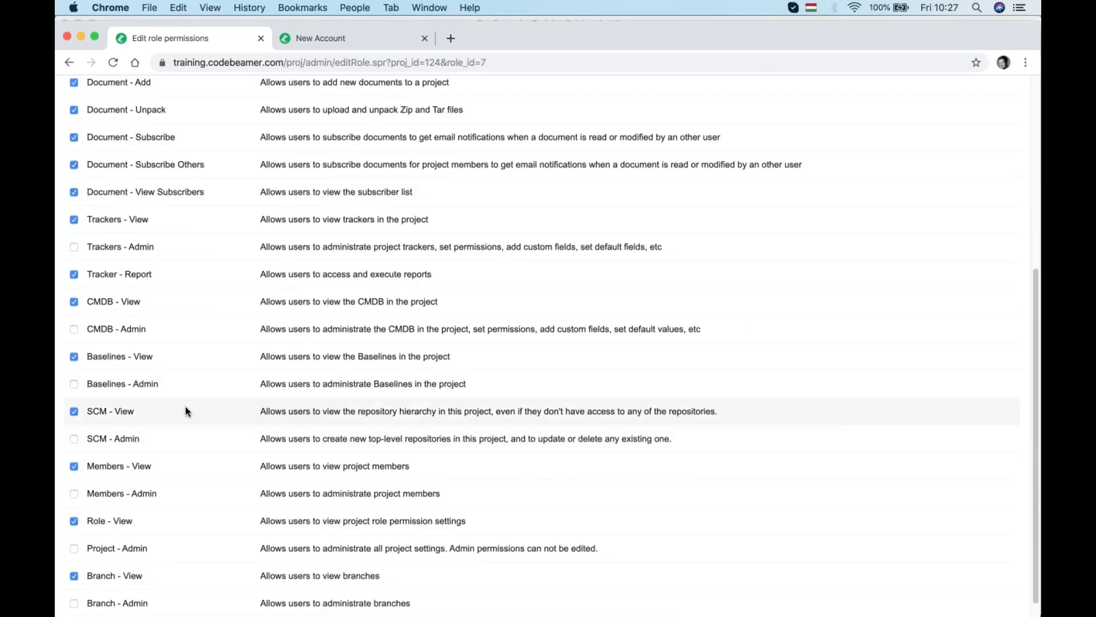
scroll(185, 406, down, 1)
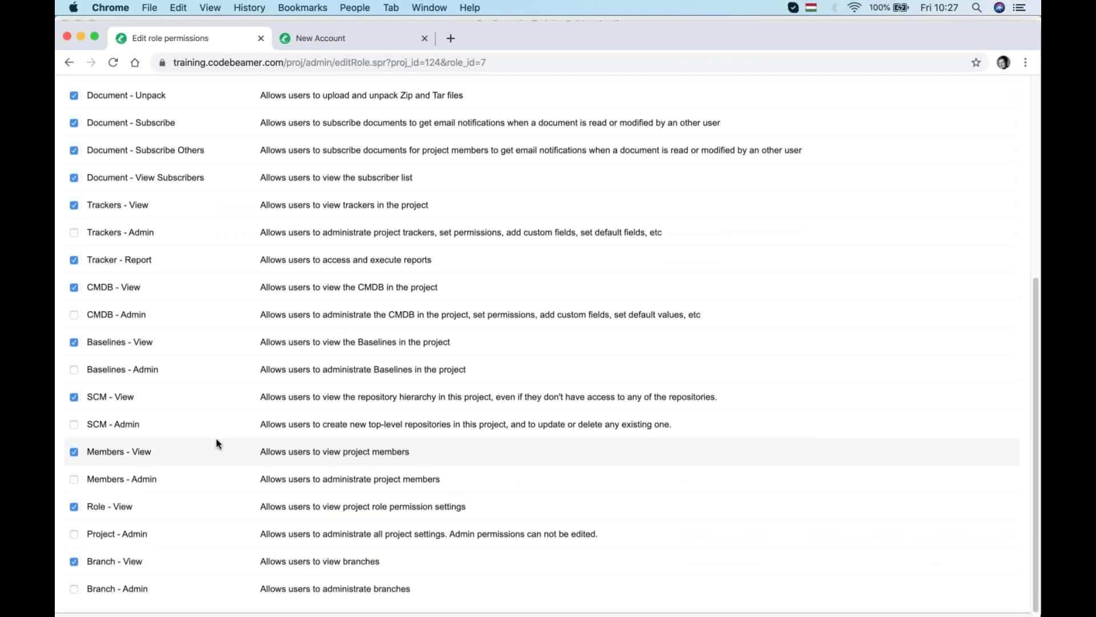
Leave the Tester role's permissions without saving and return to the project's members overview
scroll(217, 438, up, 1)
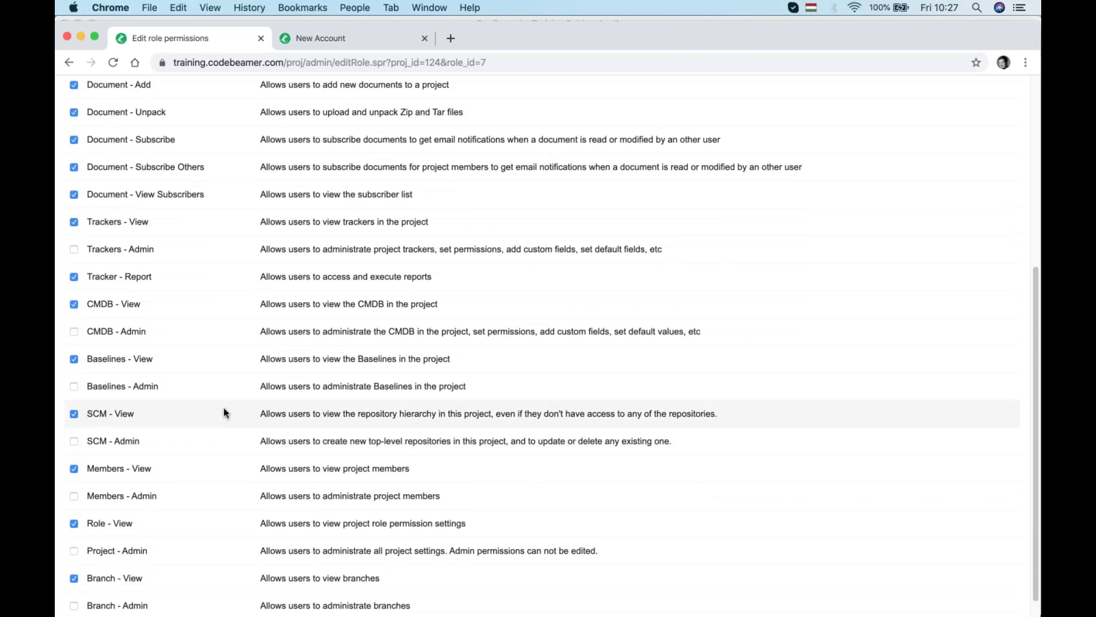
scroll(222, 418, up, 10)
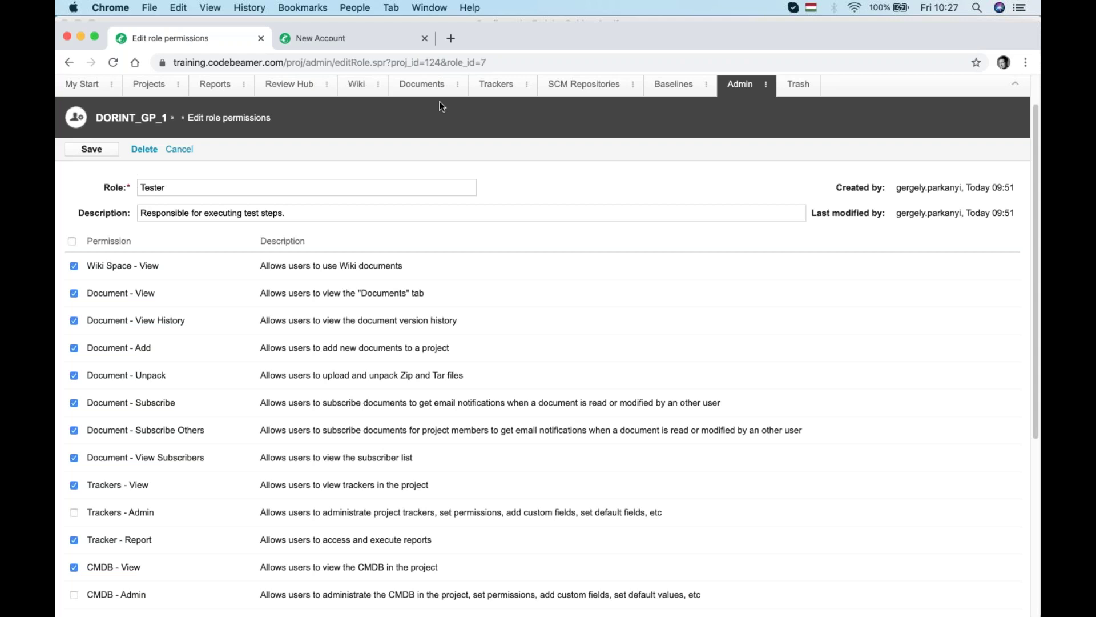
click(179, 149)
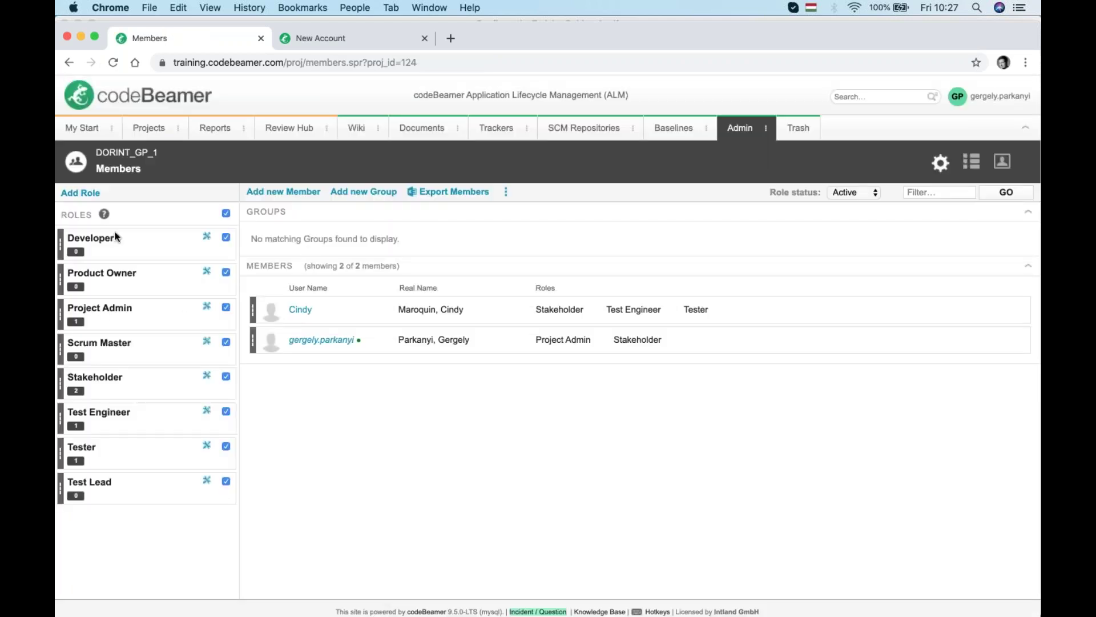
Start a new project role named External and base it on the Stakeholder role
click(80, 192)
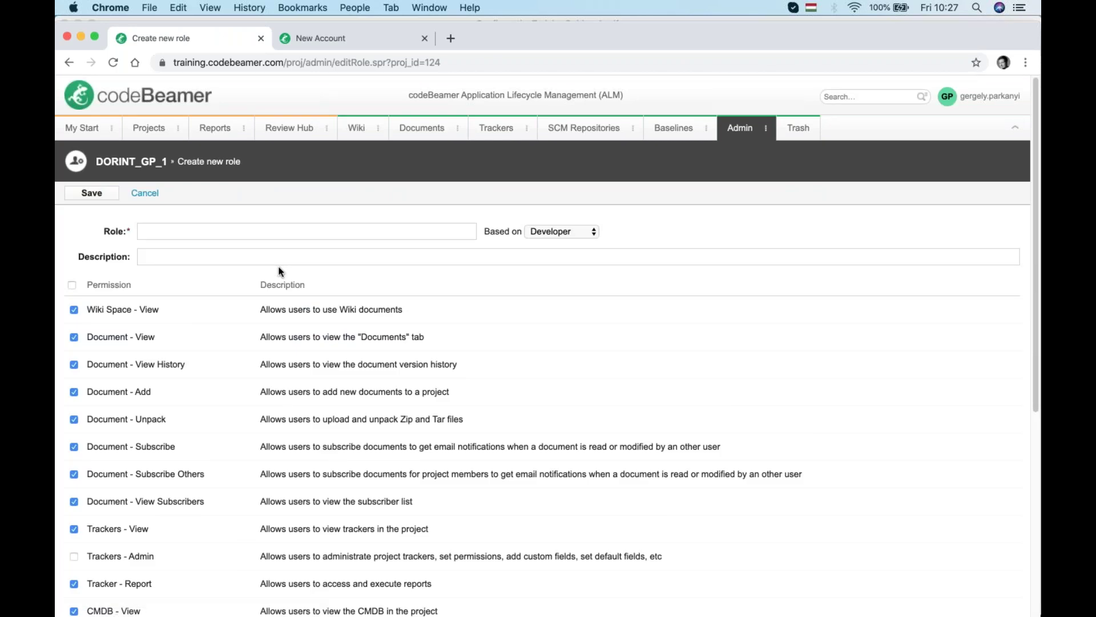
click(272, 232)
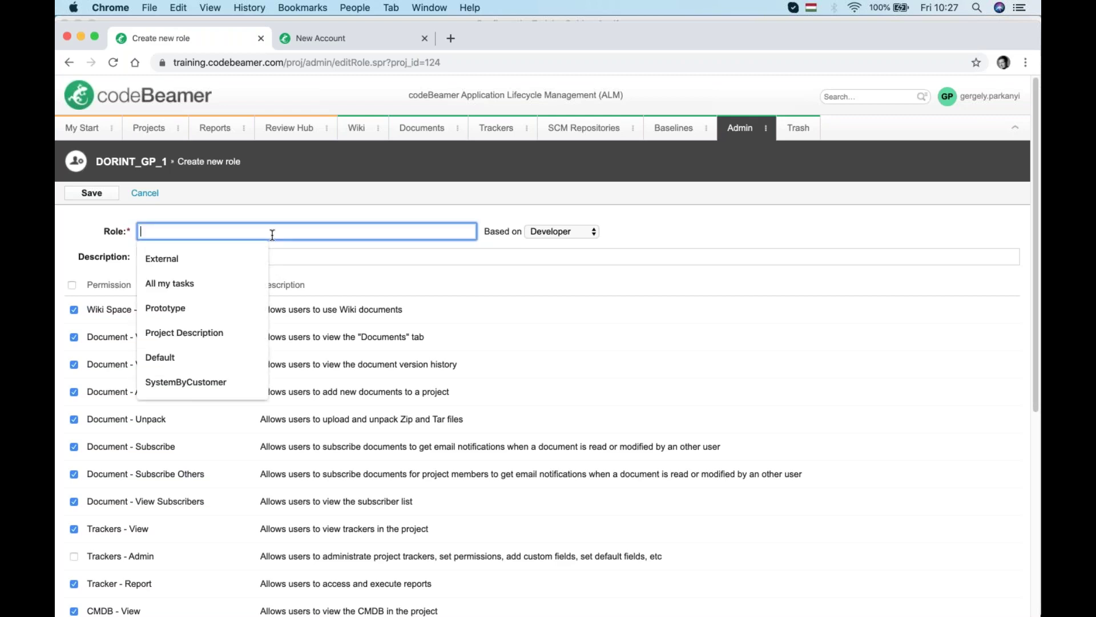
text(External)
key(Tab)
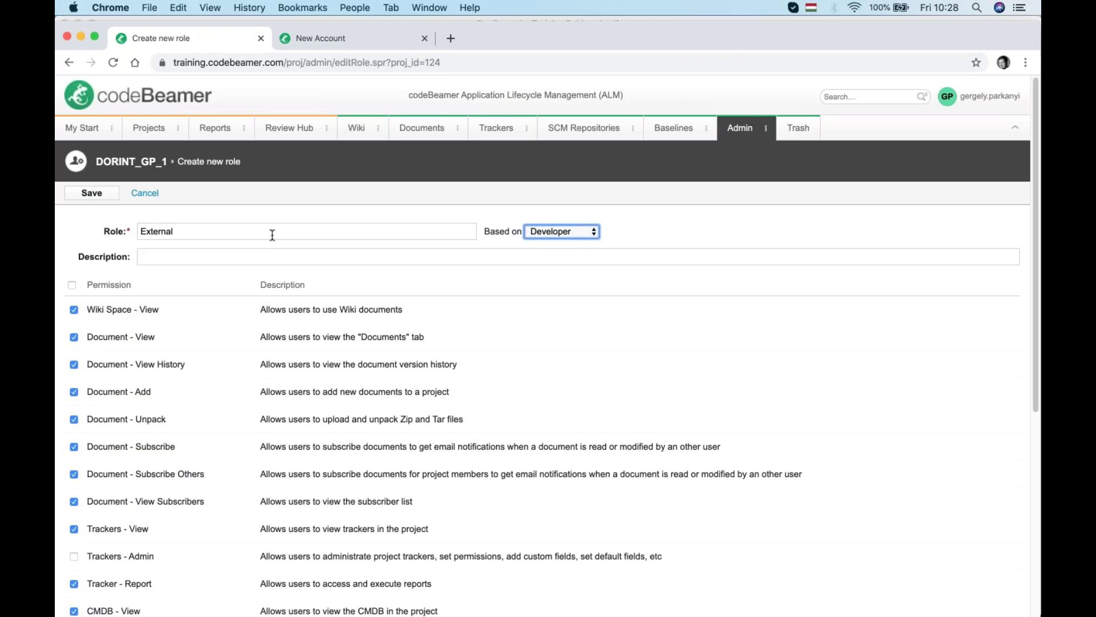
key(s)
click(562, 232)
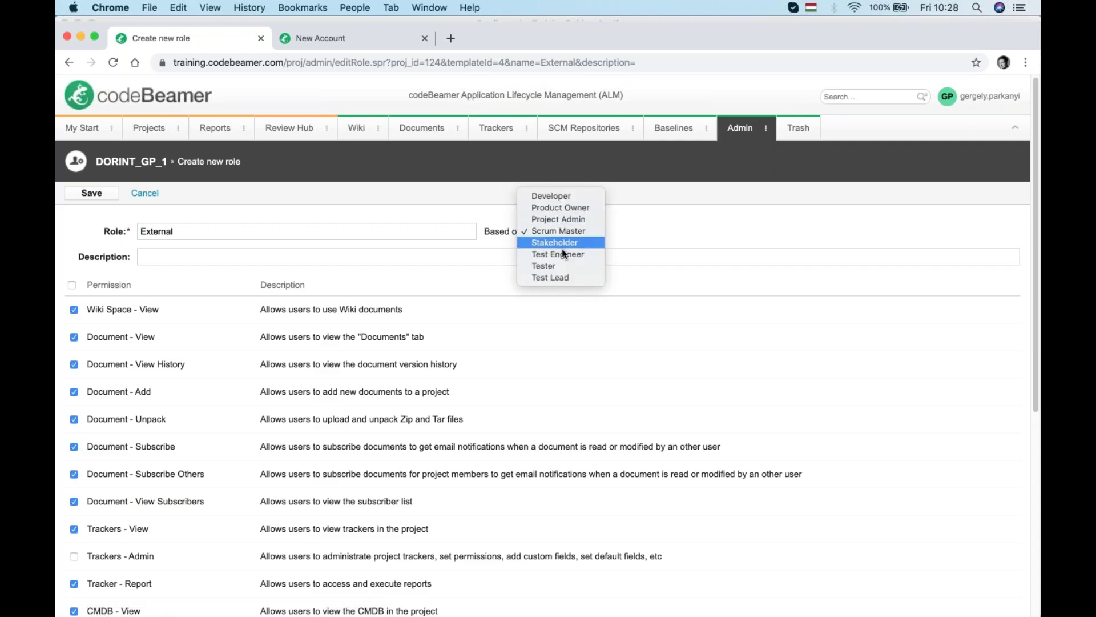
click(561, 243)
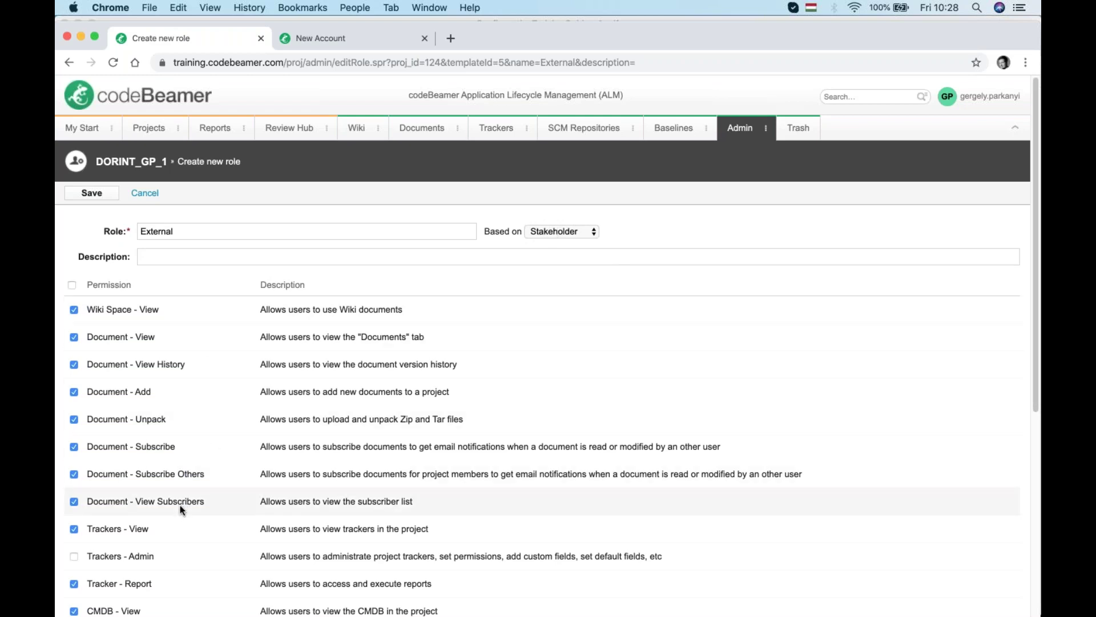
Describe the External role as "for External Subcontractors" and save it
scroll(191, 462, down, 5)
scroll(200, 417, up, 5)
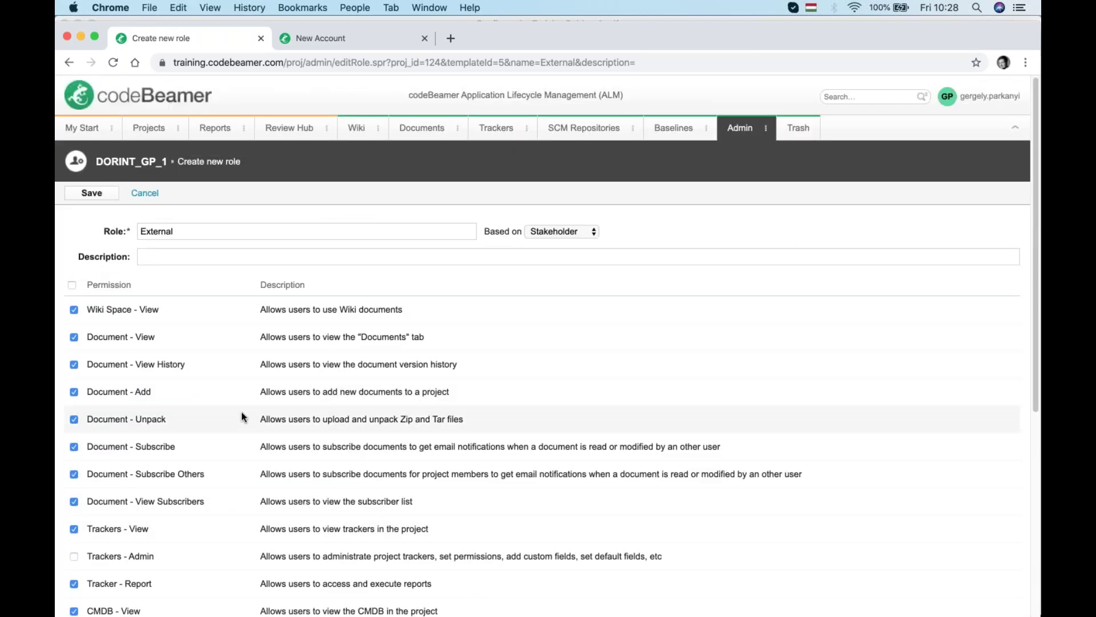
click(210, 256)
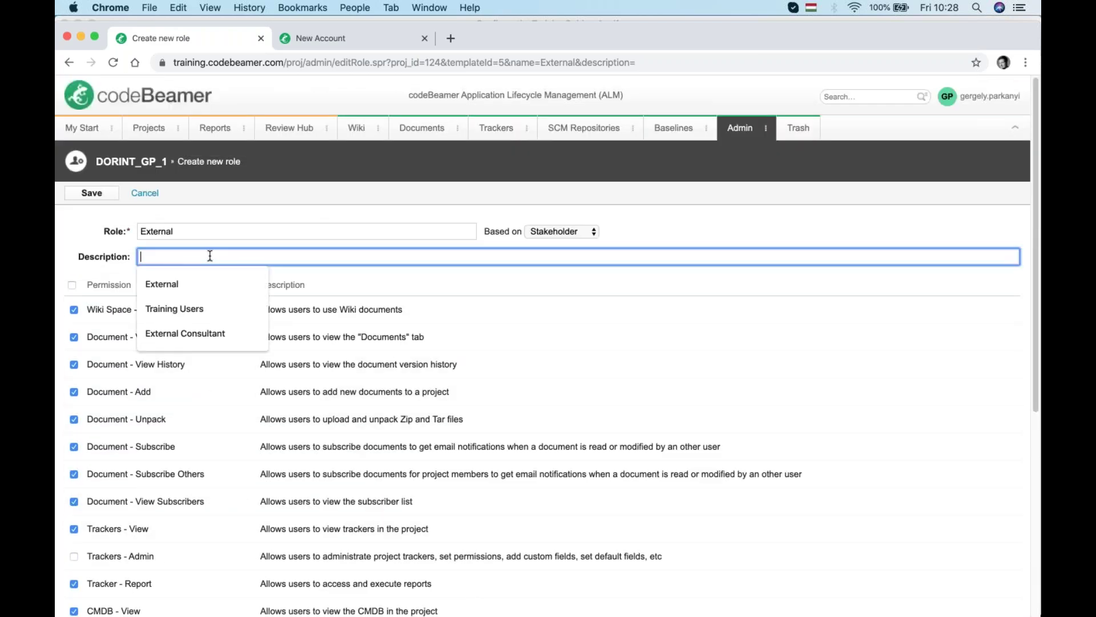
text(for )
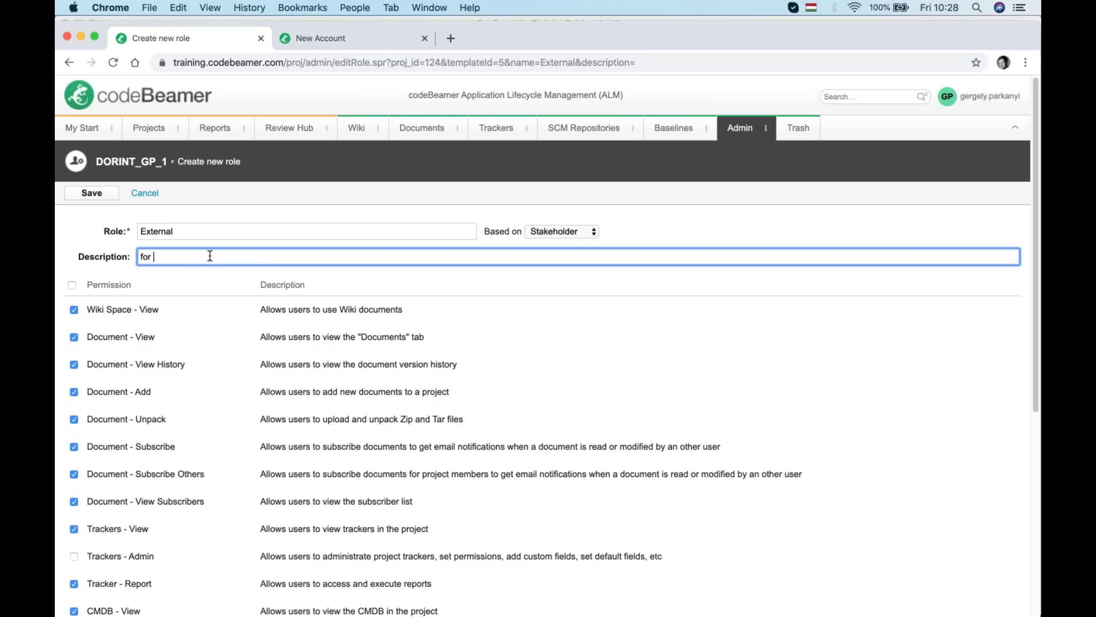
text(External Subcontractors)
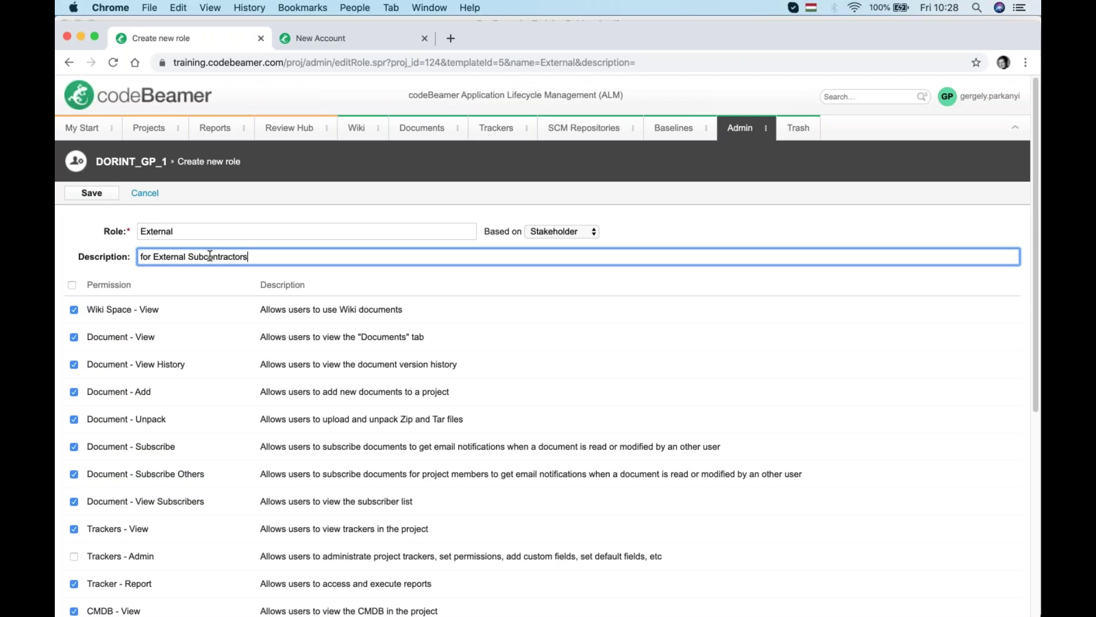
click(91, 194)
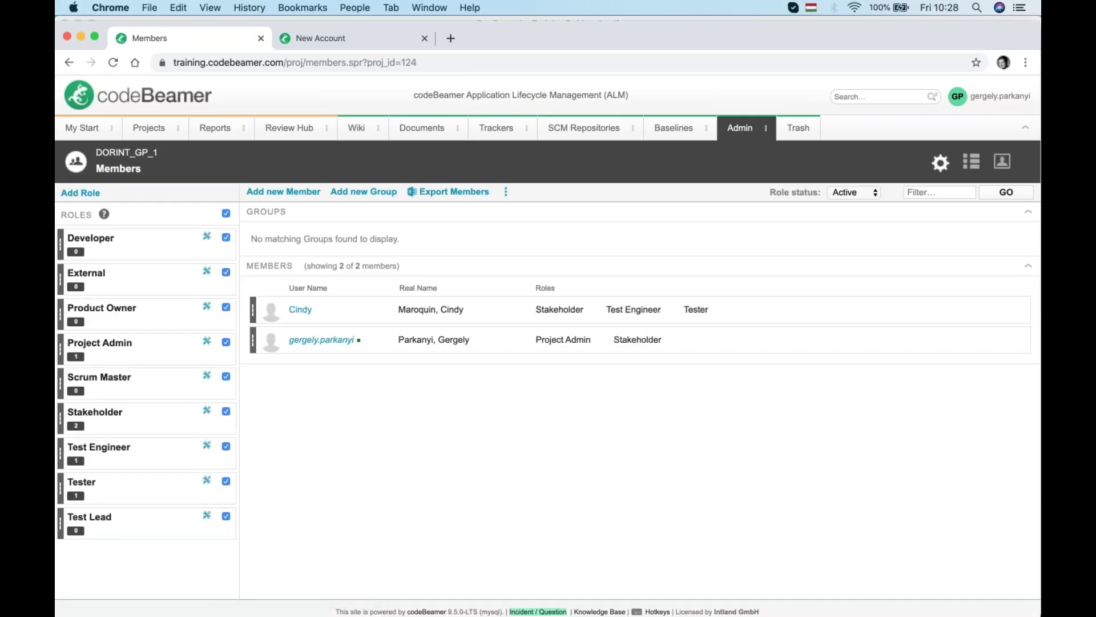
mouse_move(135, 277)
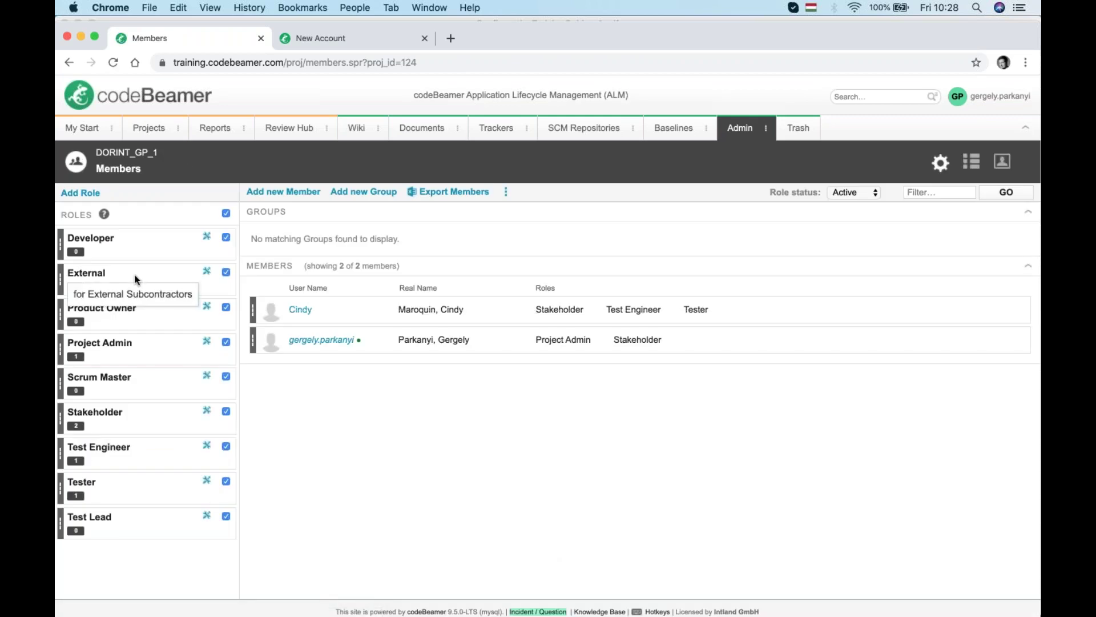
Add an existing codeBeamer user whose name starts with "ed" to the project as a new member with the External role
click(295, 192)
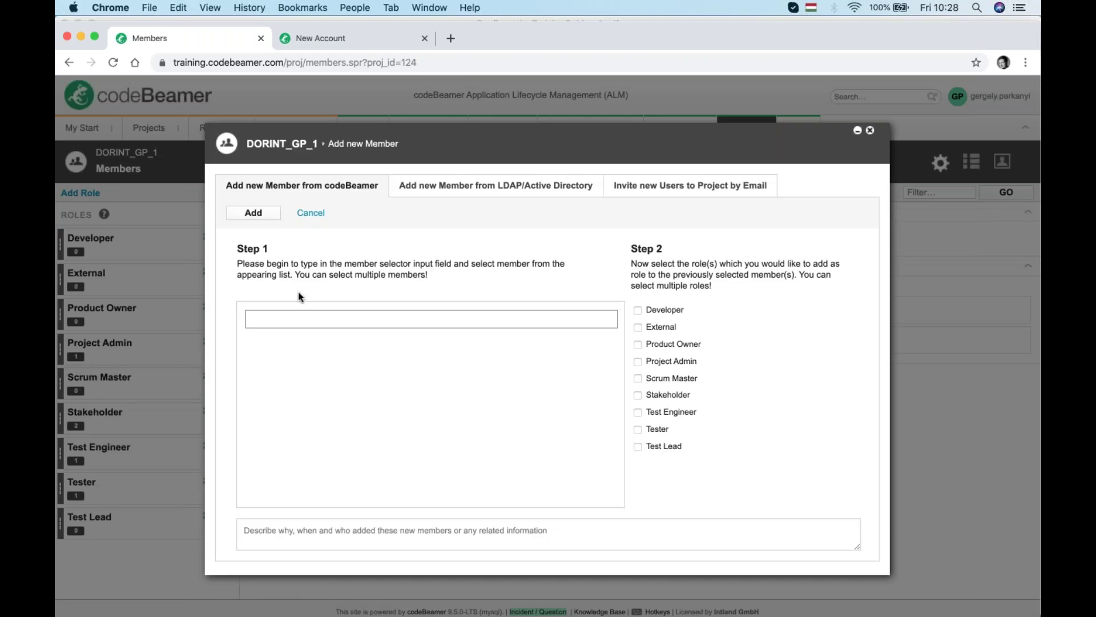
click(302, 316)
text(ed)
click(297, 348)
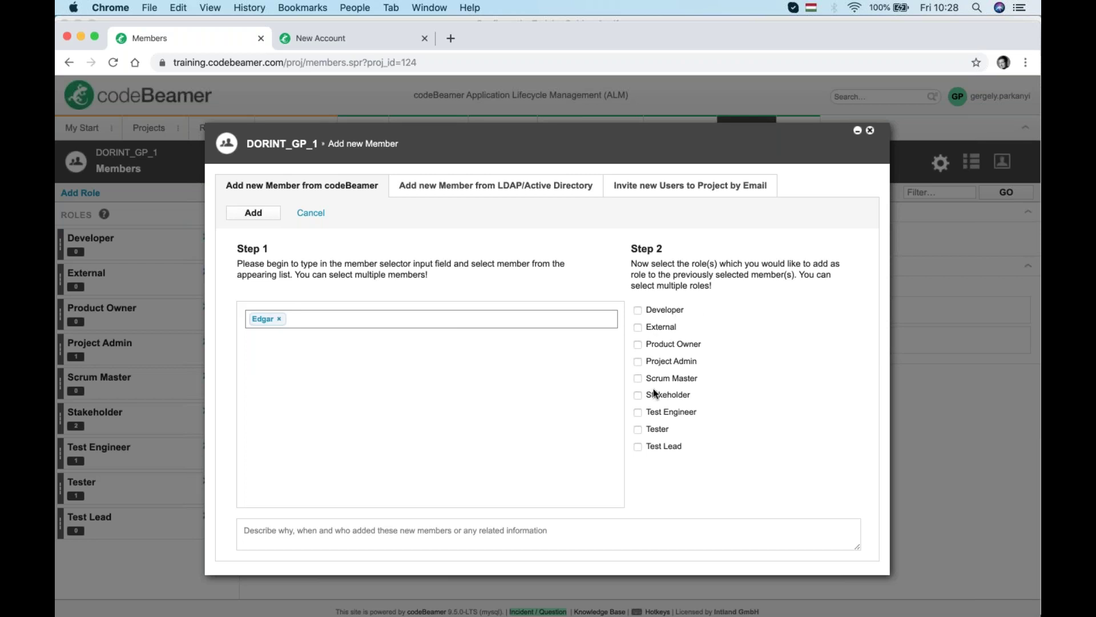
click(638, 327)
click(255, 212)
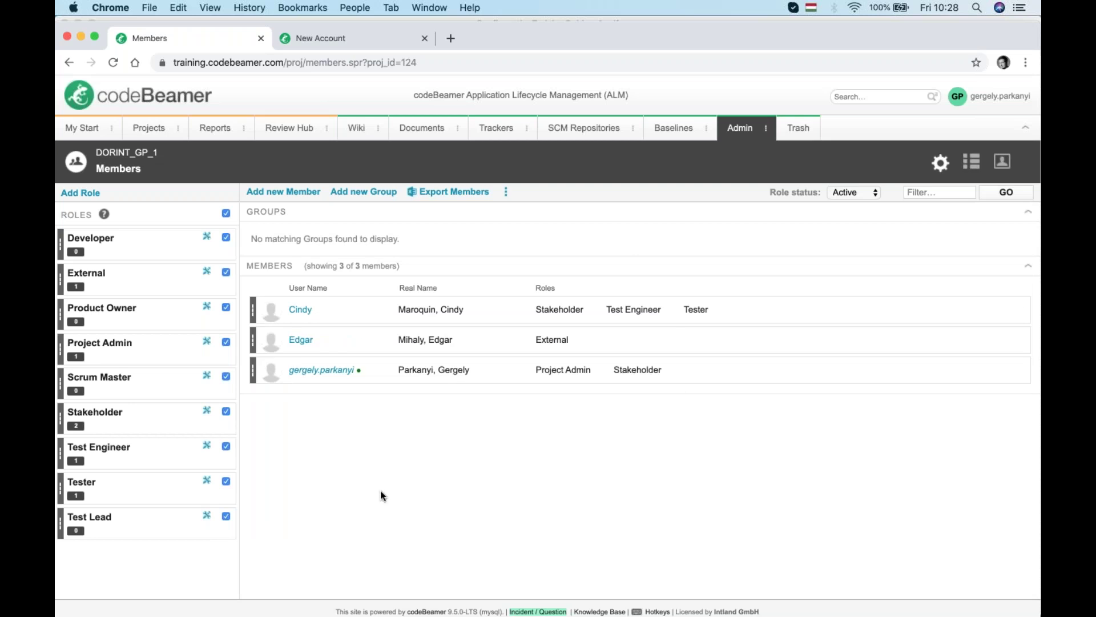
Switch to the PowerPoint slide show and advance to the "Workshop: Assign Rights on the Tracker Level" slide
mouse_move(482, 377)
mouse_move(536, 368)
mouse_move(327, 377)
key(ctrl+Up)
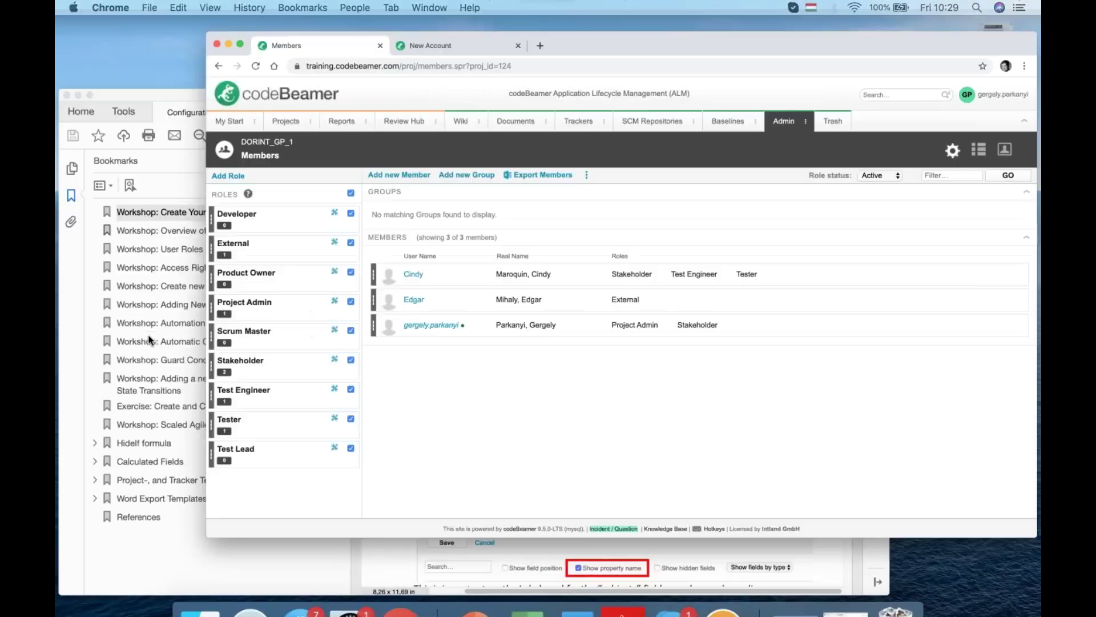
click(472, 591)
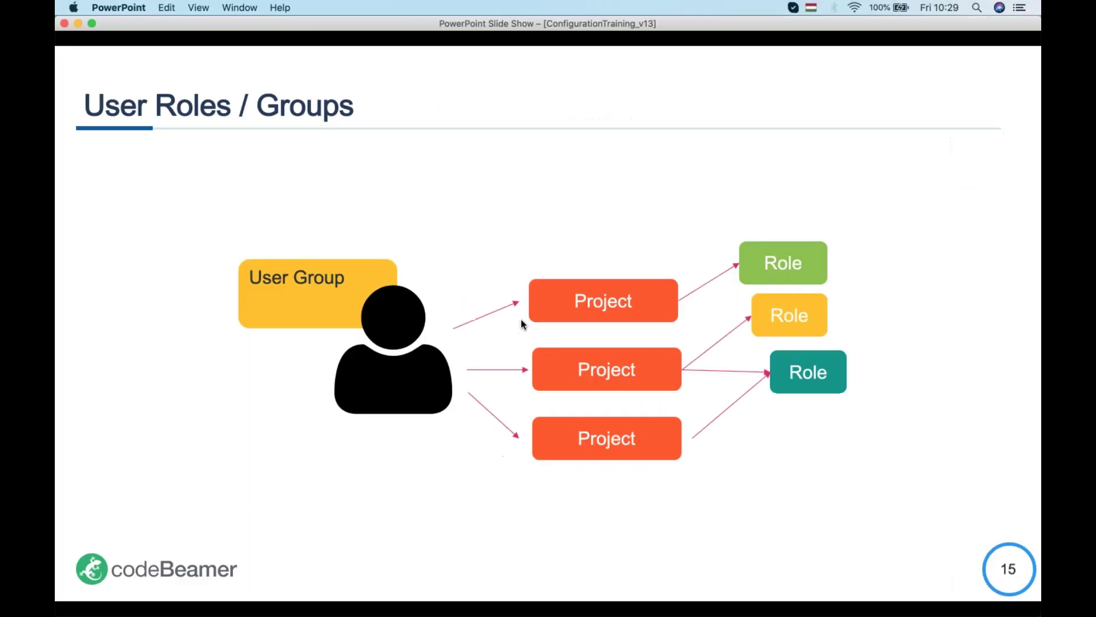
key(Right)
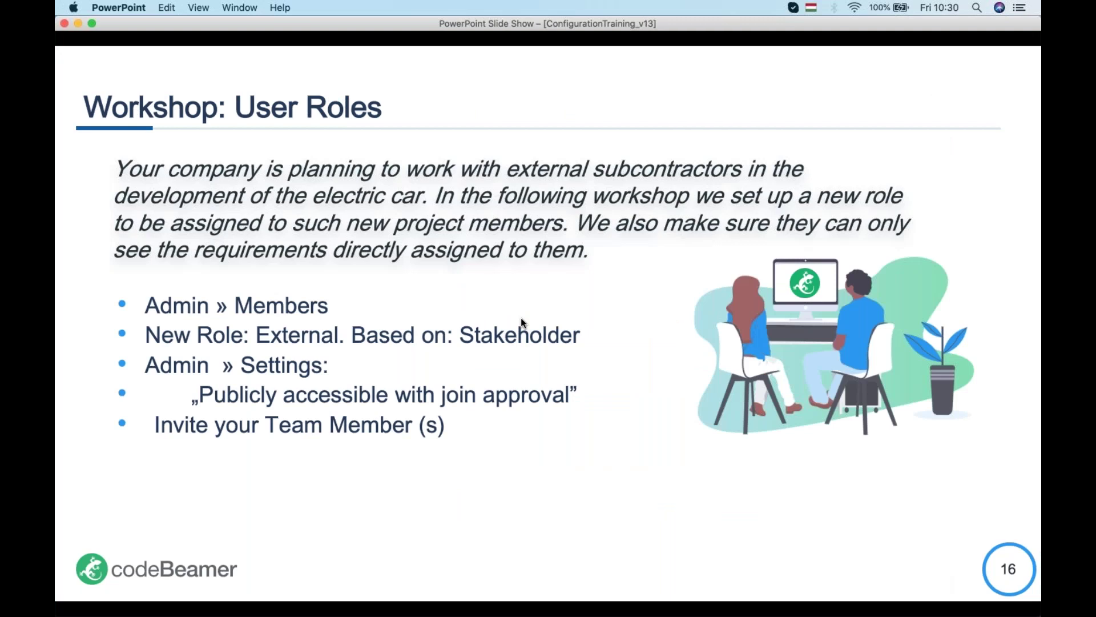
key(Right)
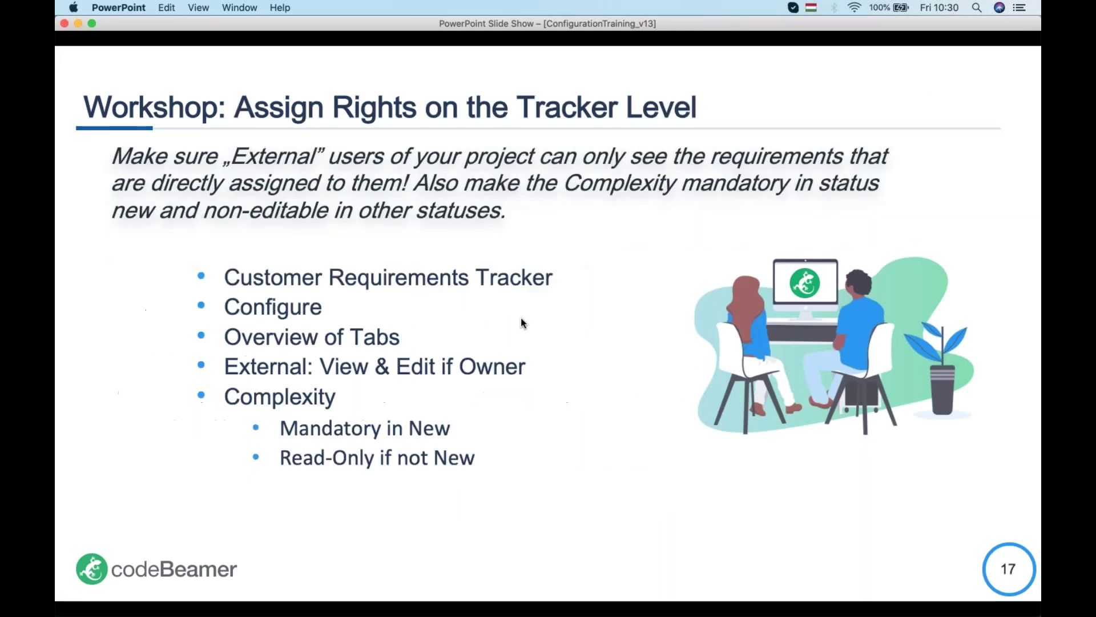
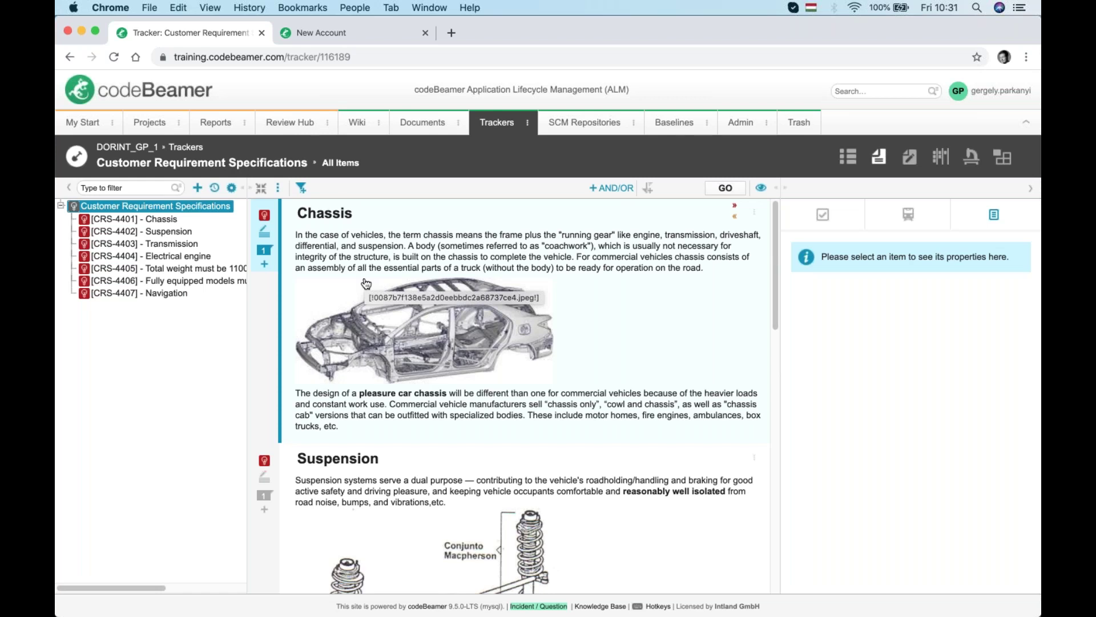
In the Customer Requirement Specifications tracker's permissions, limit External from Issue - View Any to Issue - View if Owner and save
click(282, 190)
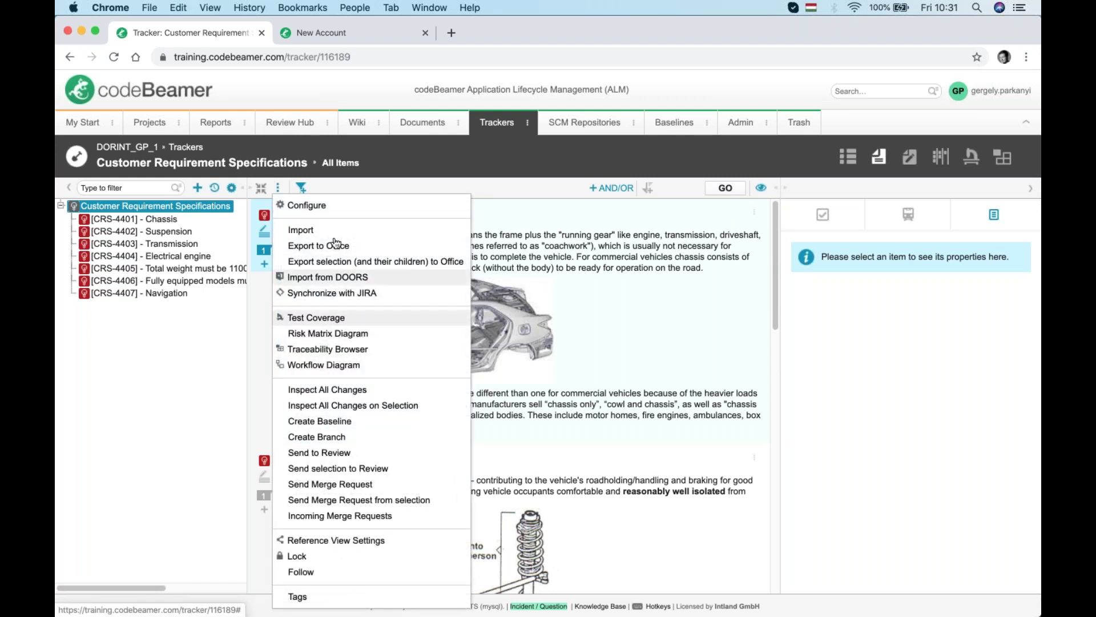
click(326, 206)
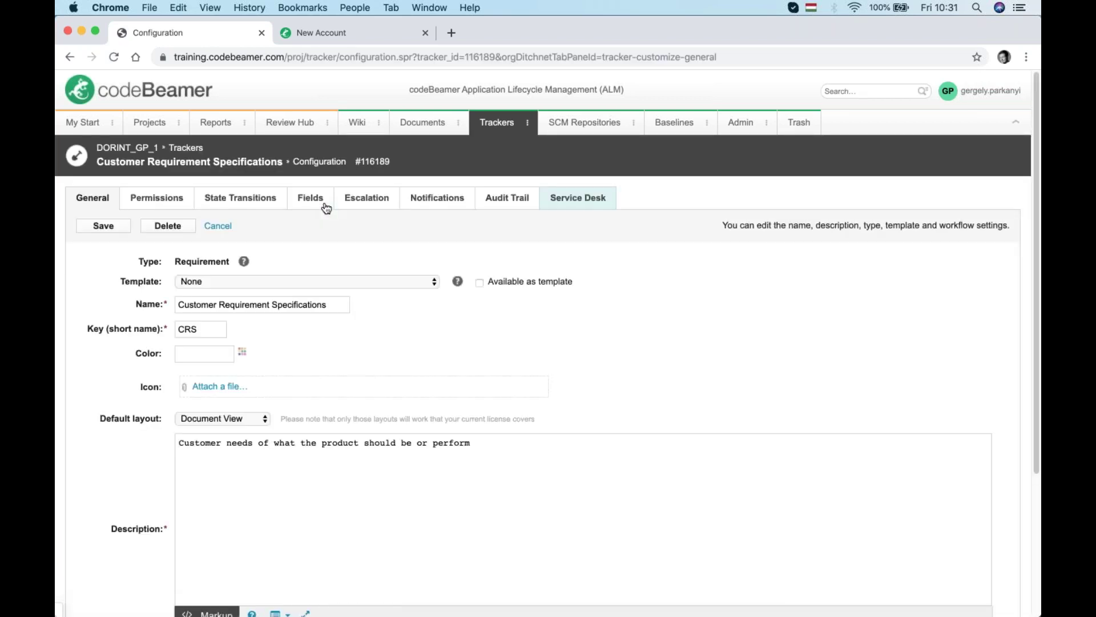
click(154, 200)
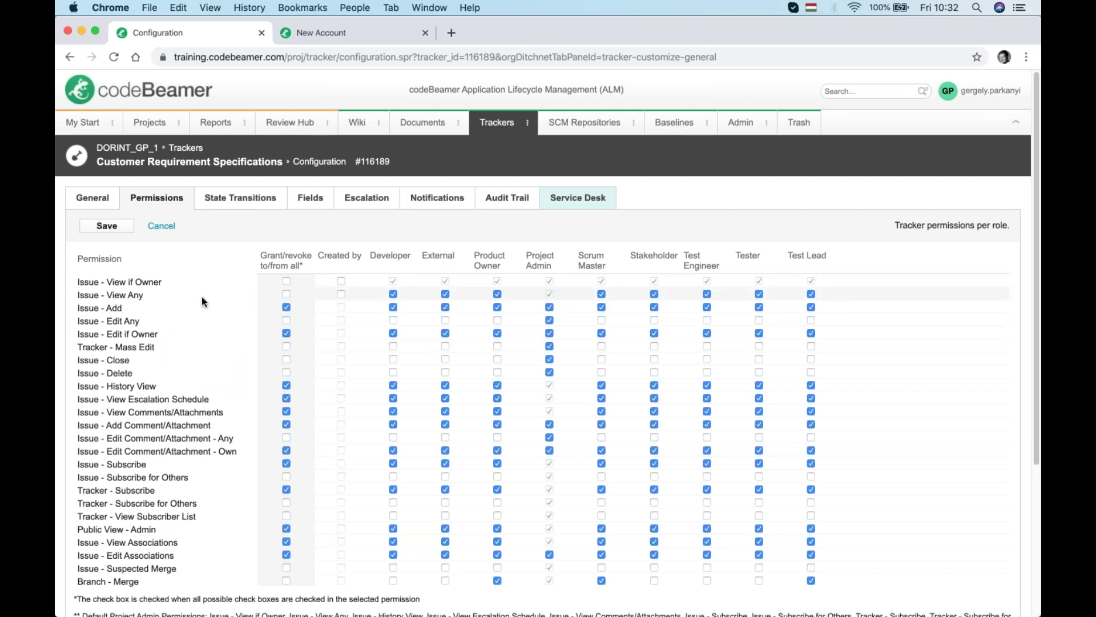
click(445, 295)
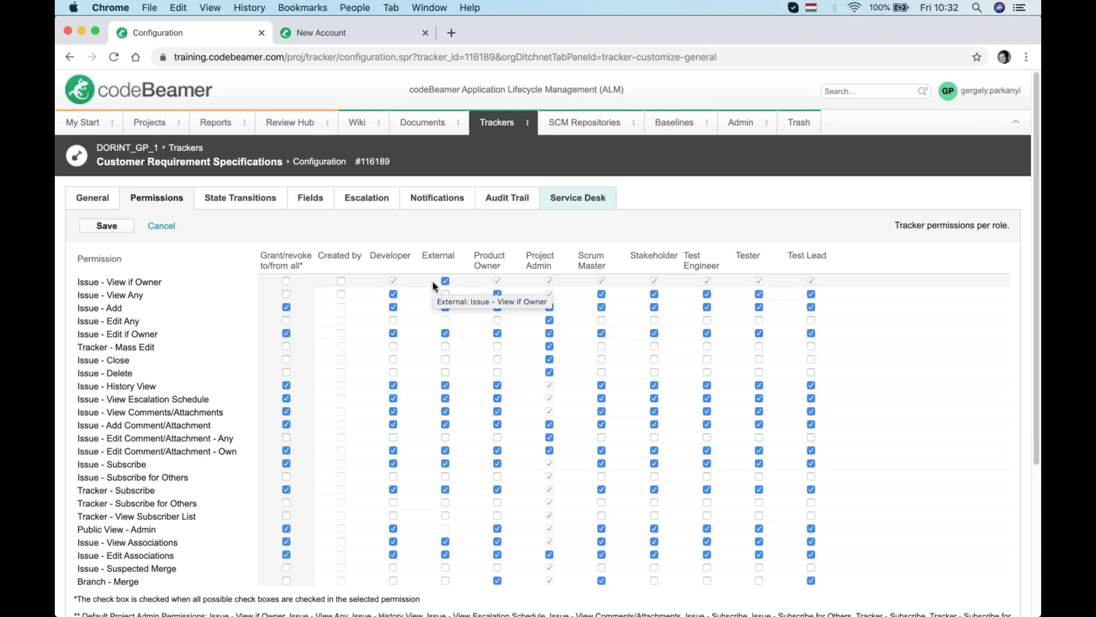
click(117, 227)
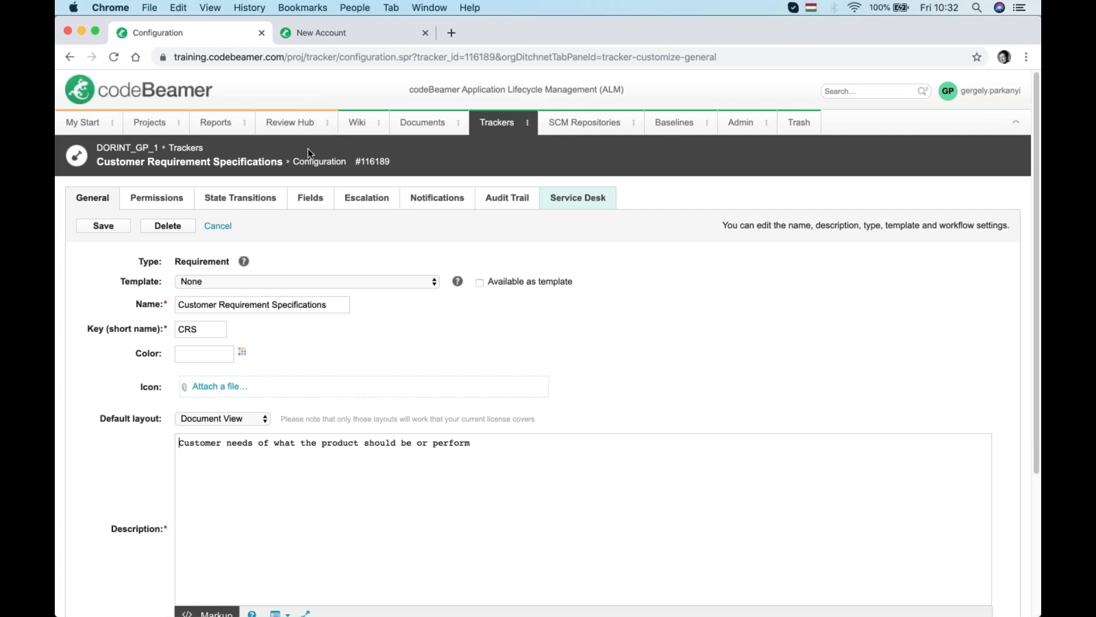
Open the project's trackers overview in a separate browser tab and look at the commands available for the Customer Requirement Specifications tracker
right_click(497, 126)
click(523, 128)
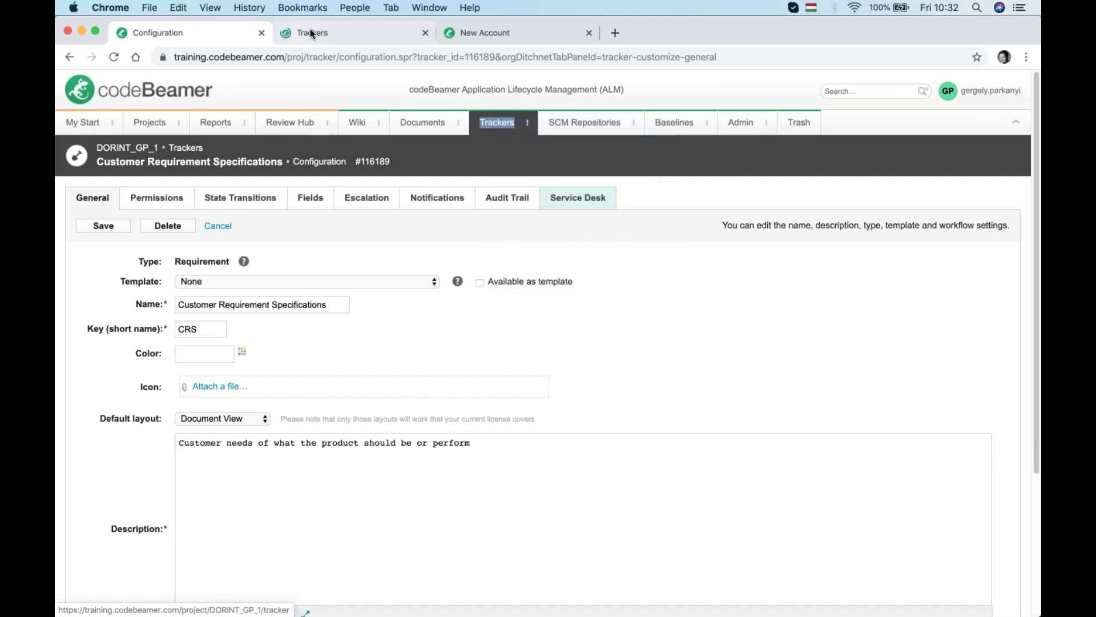
click(310, 30)
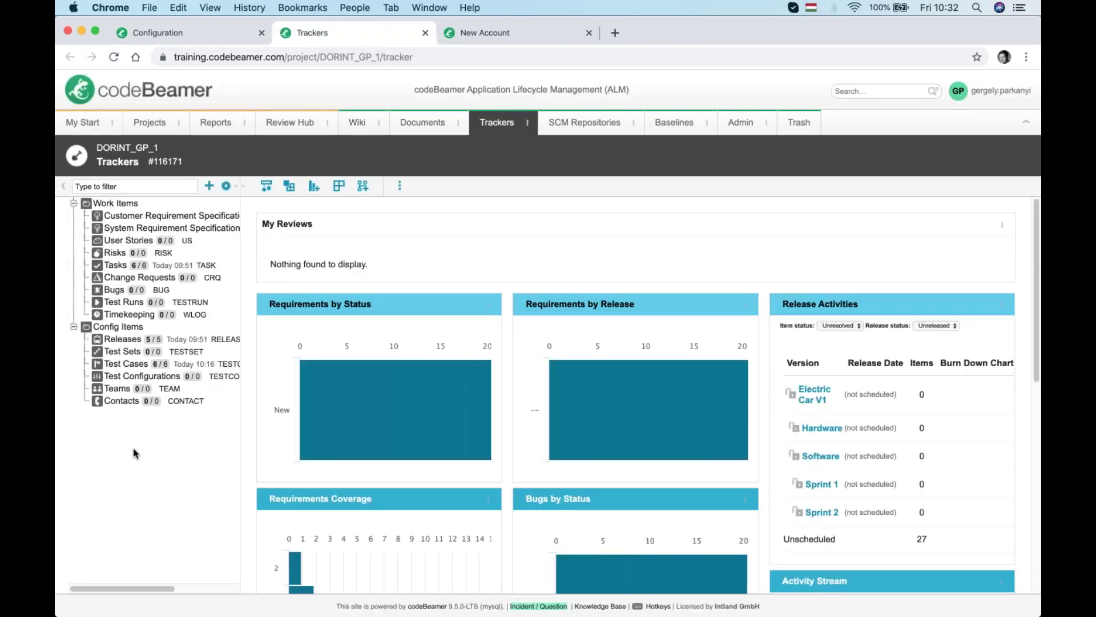
right_click(136, 217)
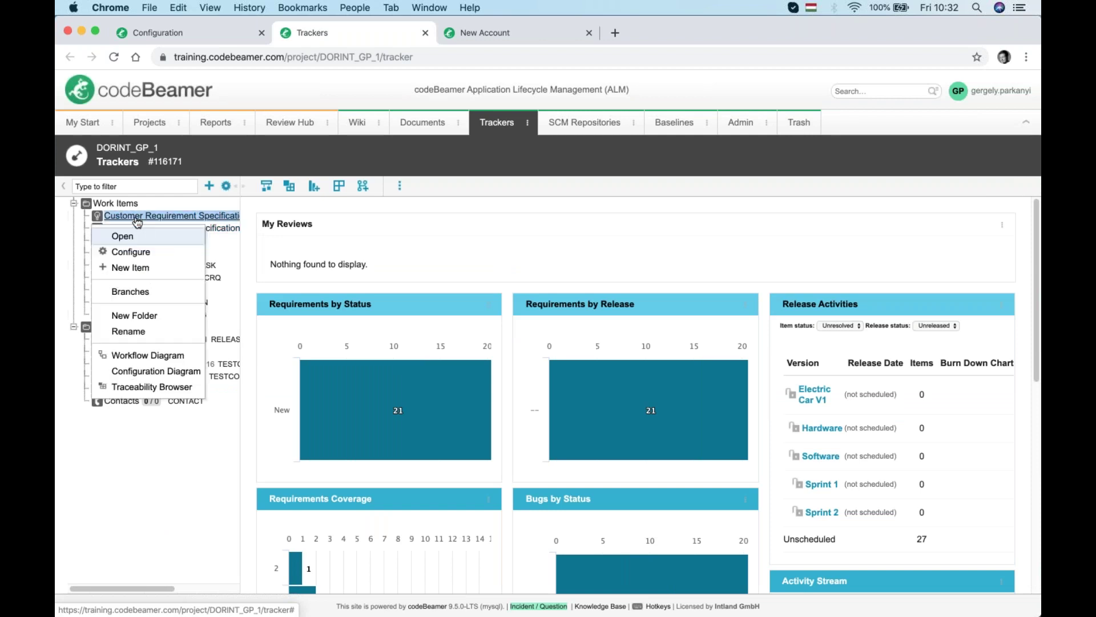
click(218, 442)
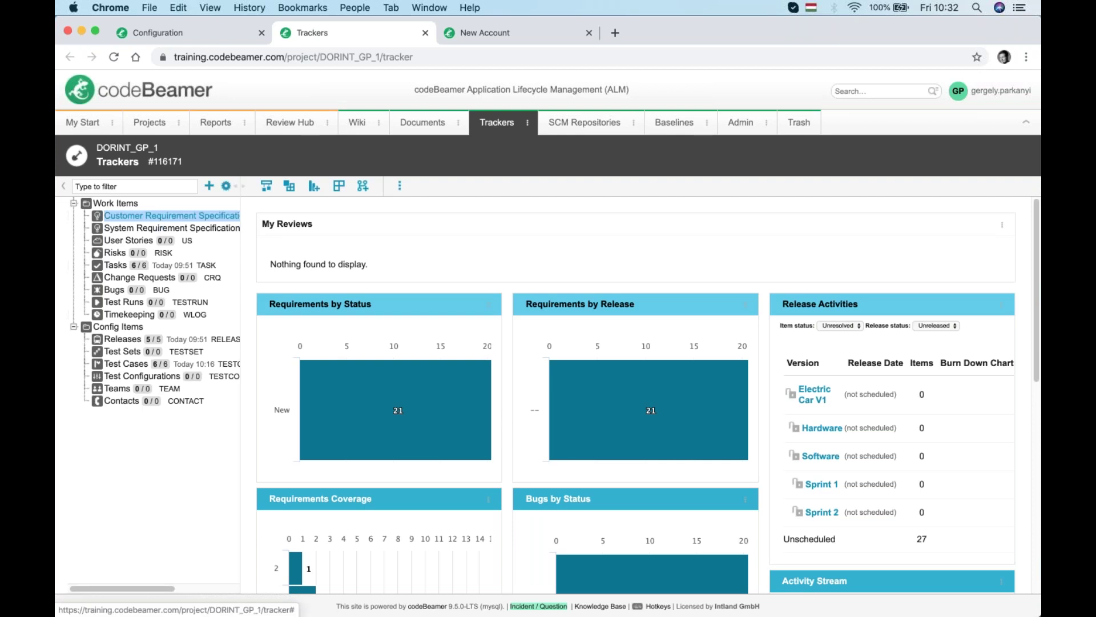
Return to the Customer Requirement Specifications configuration and examine its per-role permissions and the permission matrix dependencies
click(210, 34)
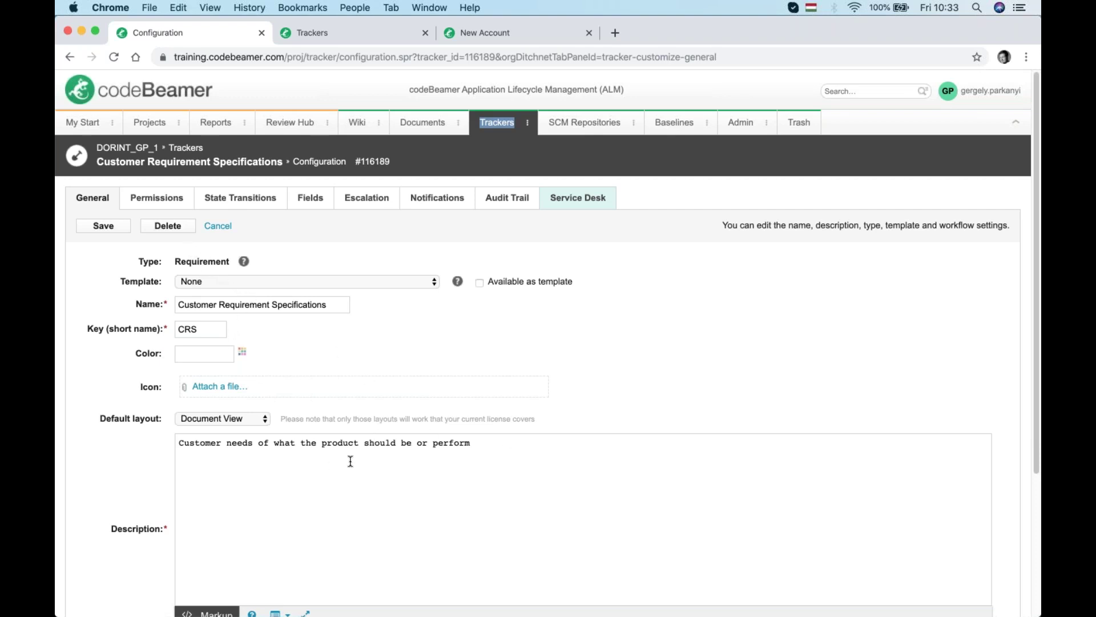
scroll(360, 451, down, 1)
click(145, 197)
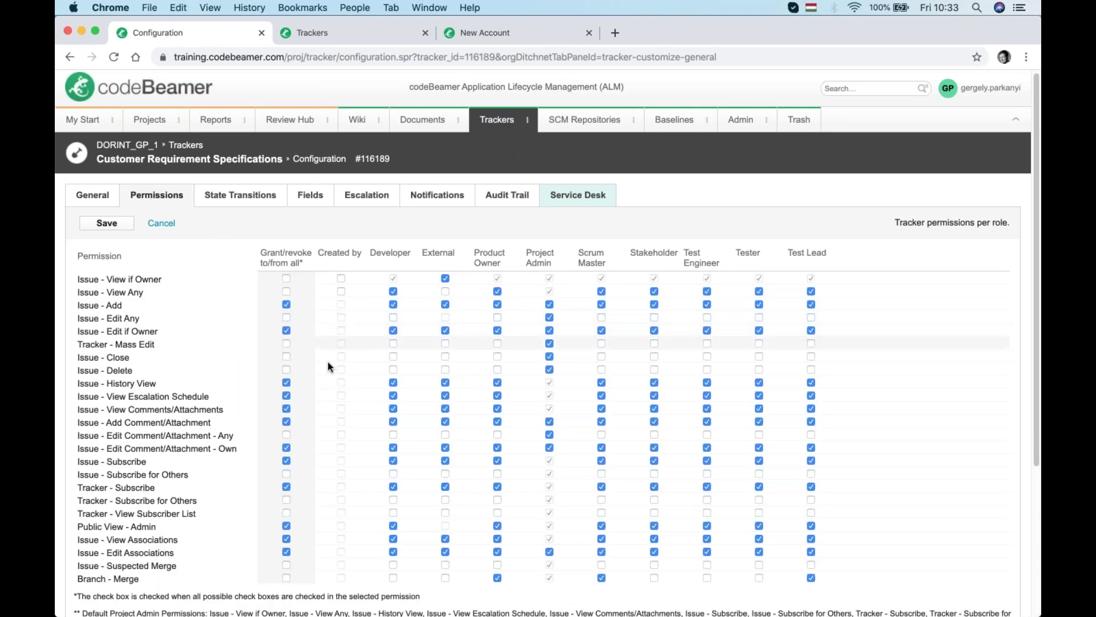
scroll(355, 423, down, 5)
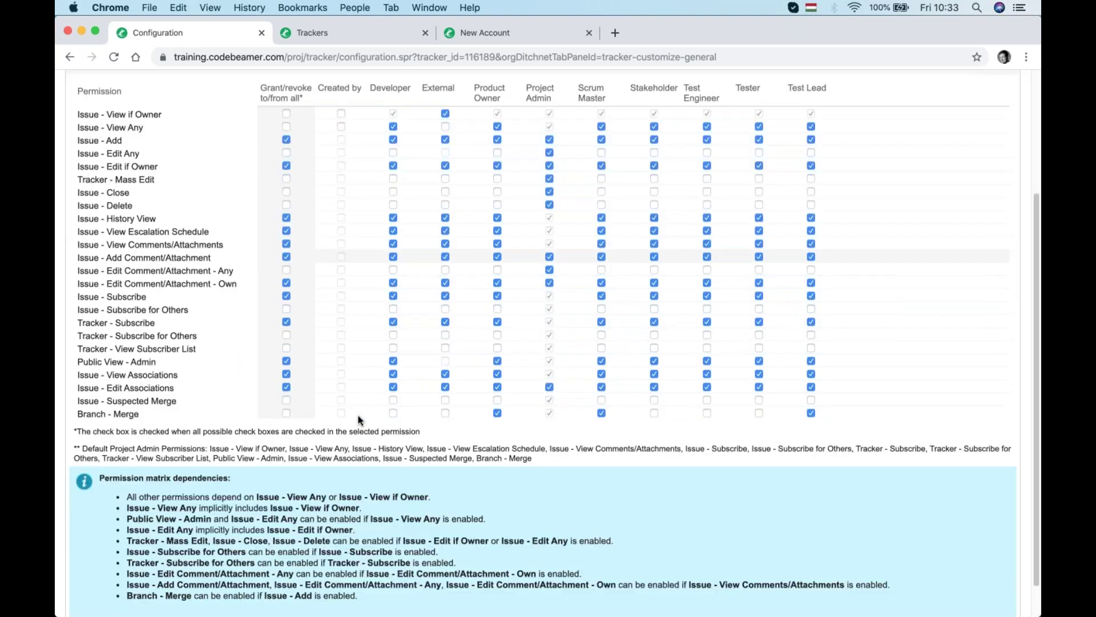
scroll(358, 416, up, 2)
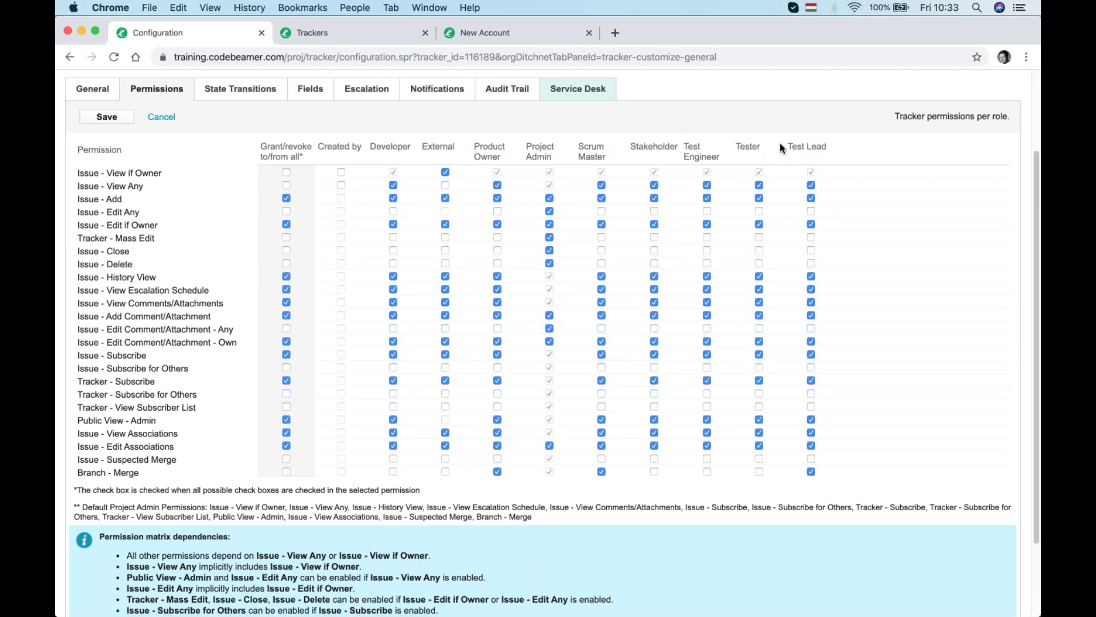
Compare the roles' Issue - View Any and Issue - View if Owner permissions with the permission matrix dependencies, and read the permission descriptions
scroll(724, 490, down, 1)
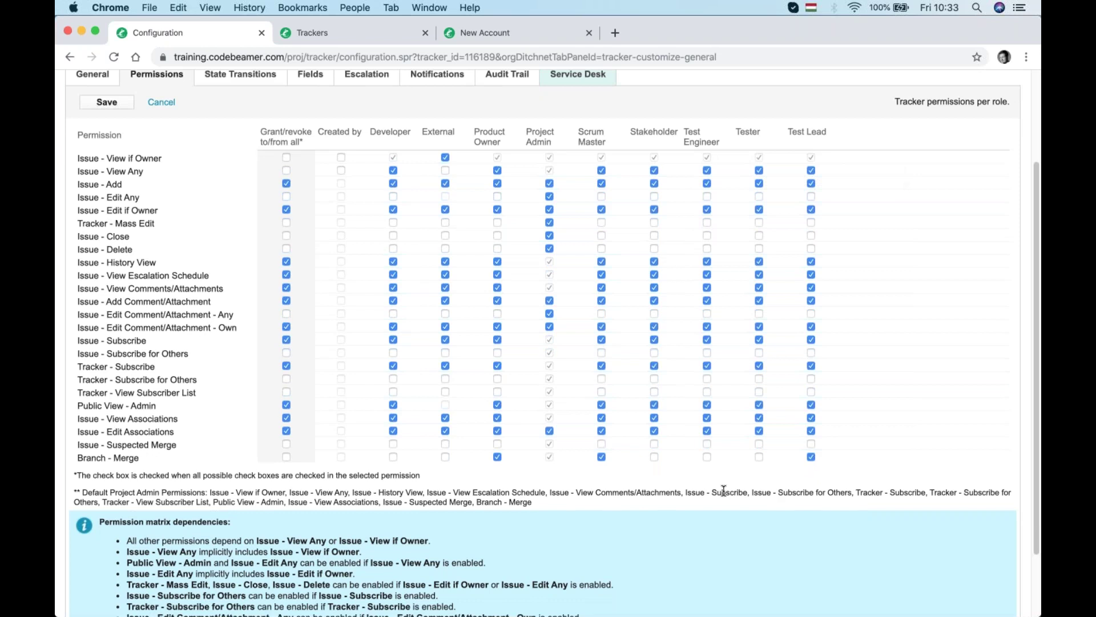
scroll(723, 490, down, 2)
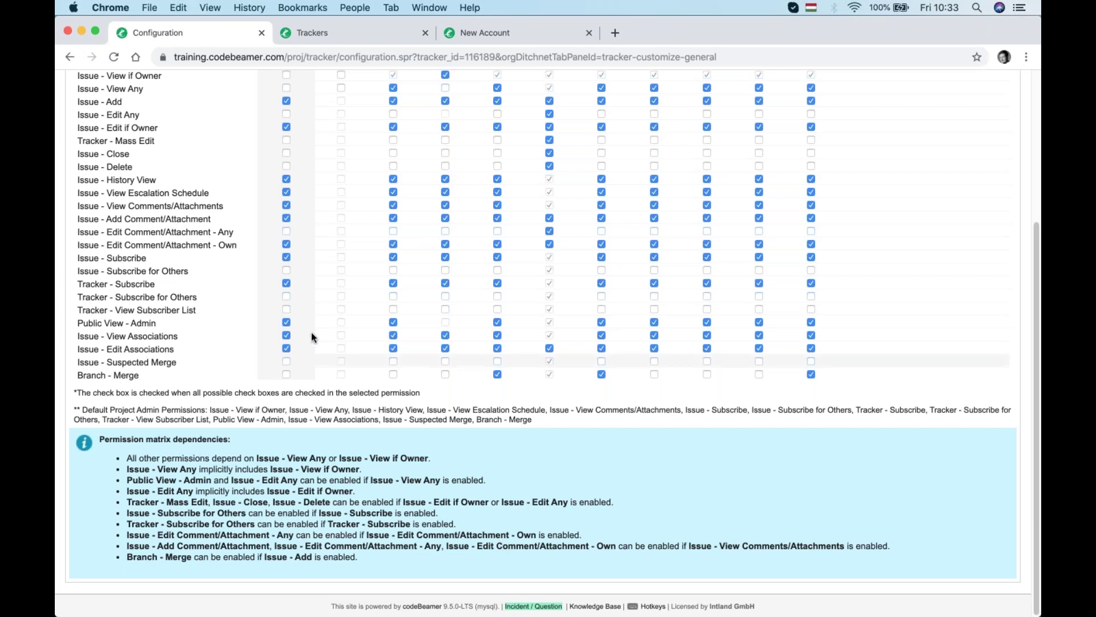
scroll(137, 205, up, 5)
scroll(185, 259, down, 1)
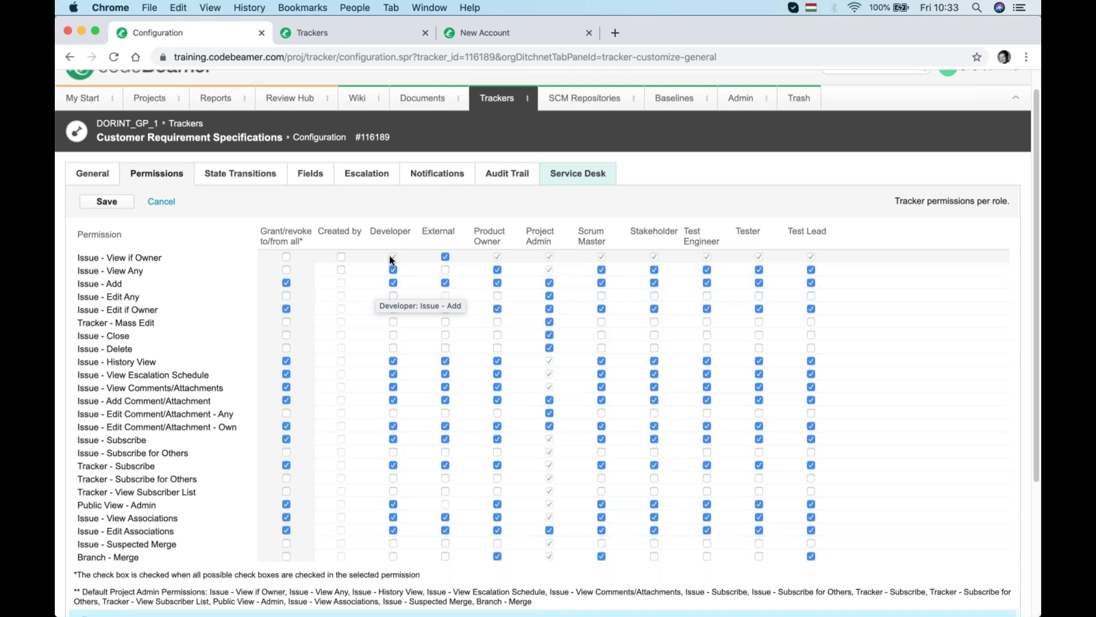
scroll(392, 277, down, 5)
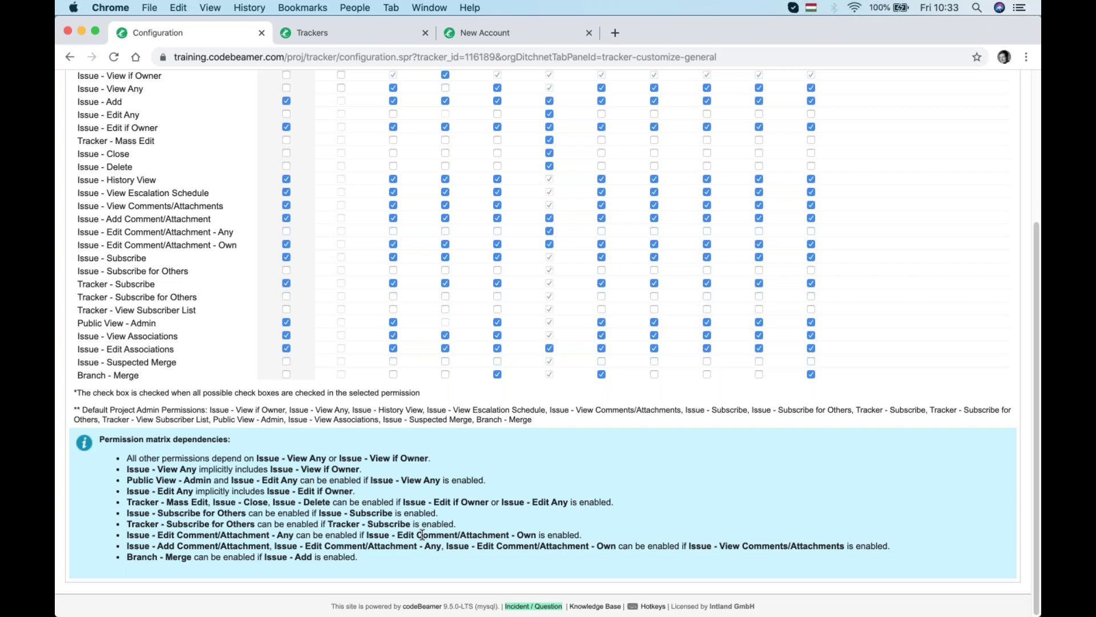
scroll(392, 542, up, 2)
scroll(399, 520, down, 2)
scroll(395, 422, up, 3)
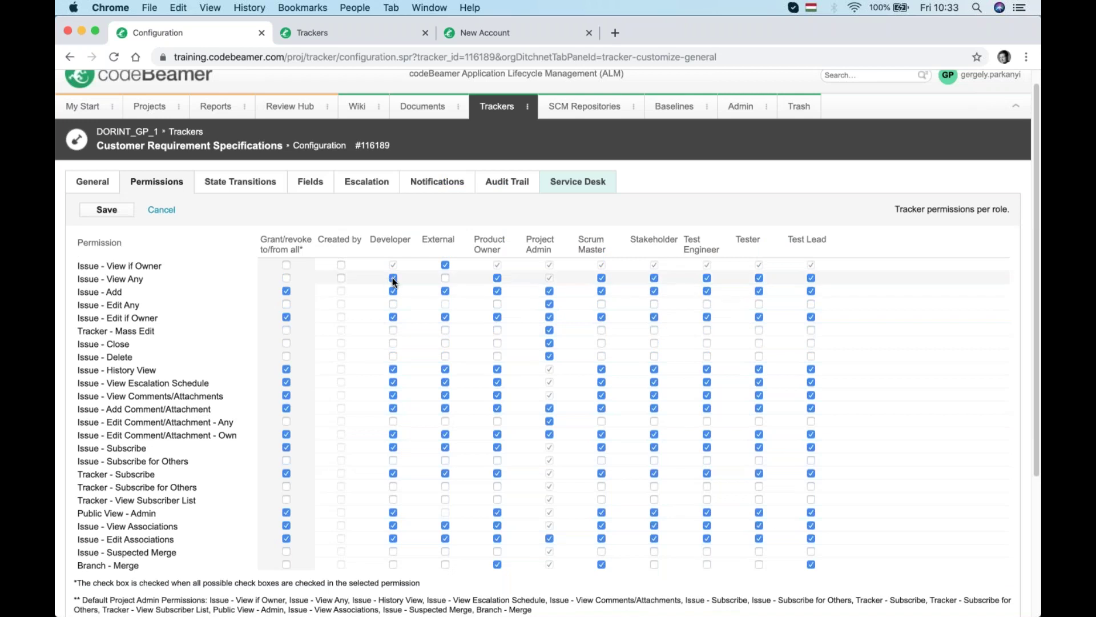
mouse_move(395, 269)
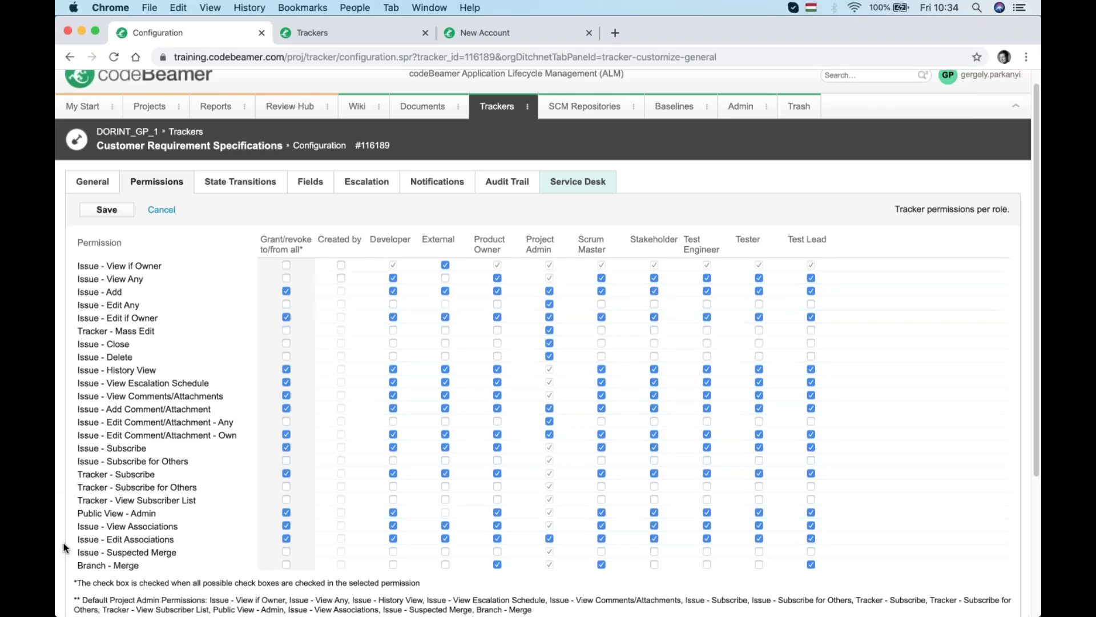
mouse_move(99, 387)
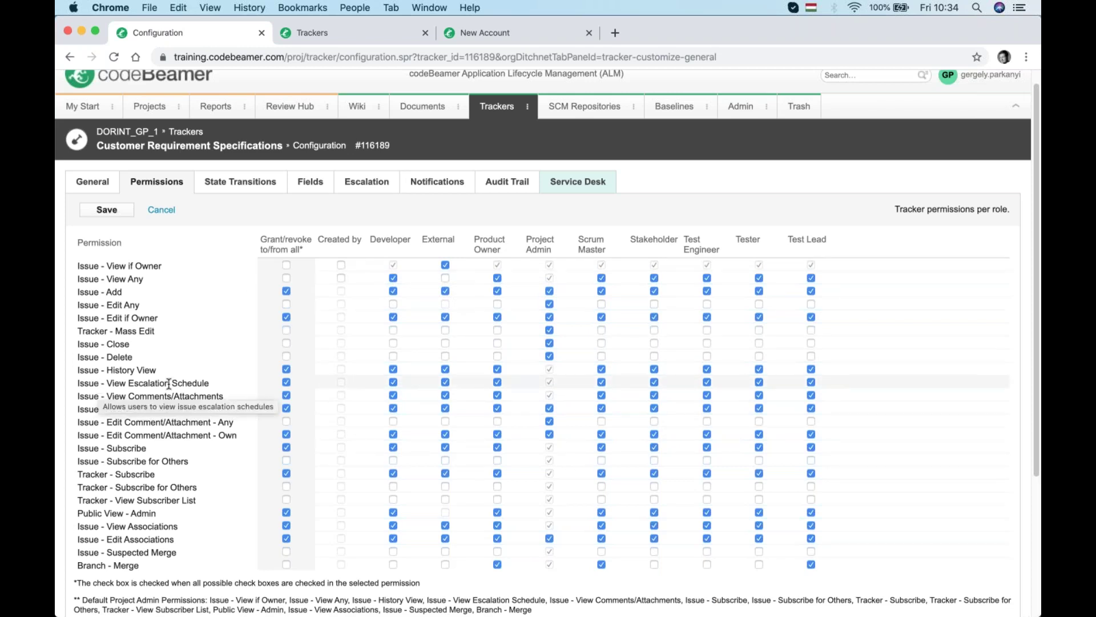
scroll(240, 411, down, 4)
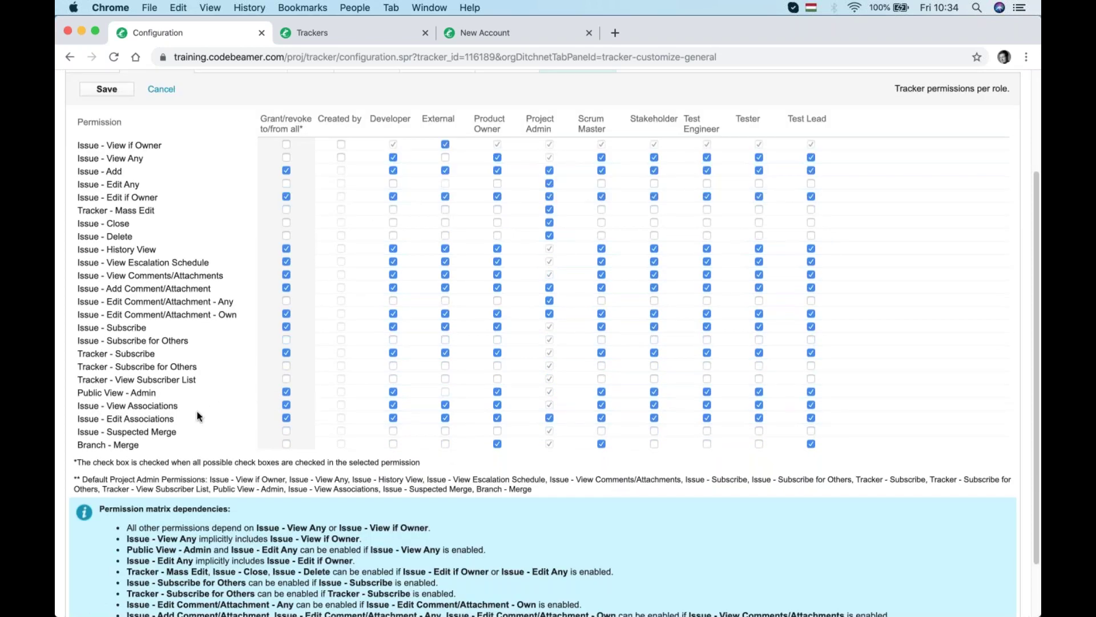
scroll(232, 227, up, 5)
Open the Customer Requirement Specifications tracker's state transitions and examine its workflow diagram
click(233, 199)
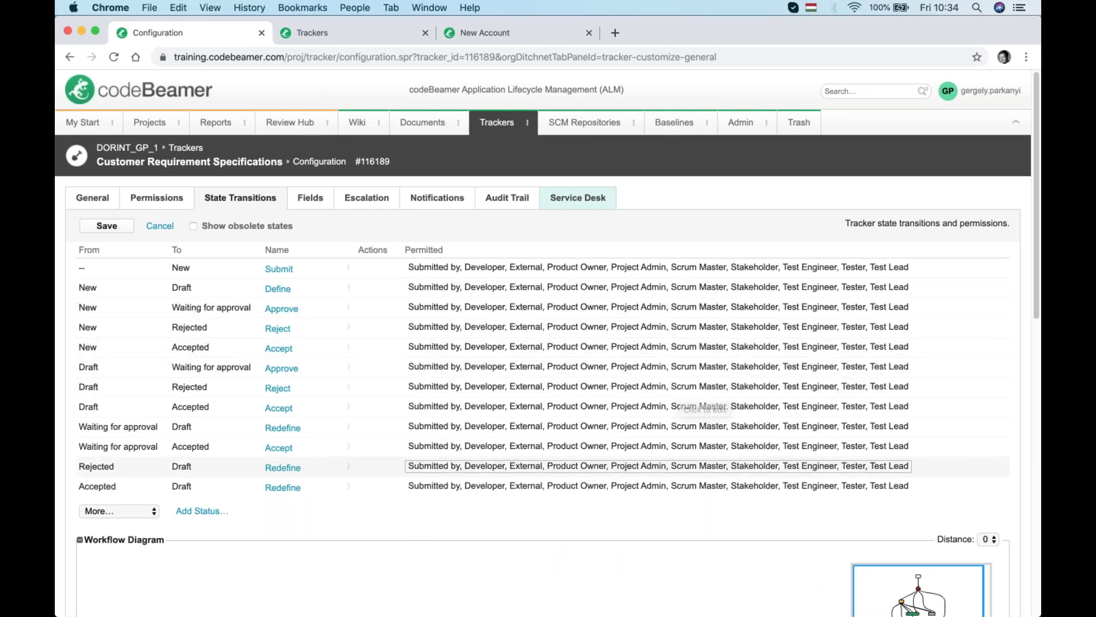
scroll(628, 448, down, 10)
scroll(626, 450, down, 6)
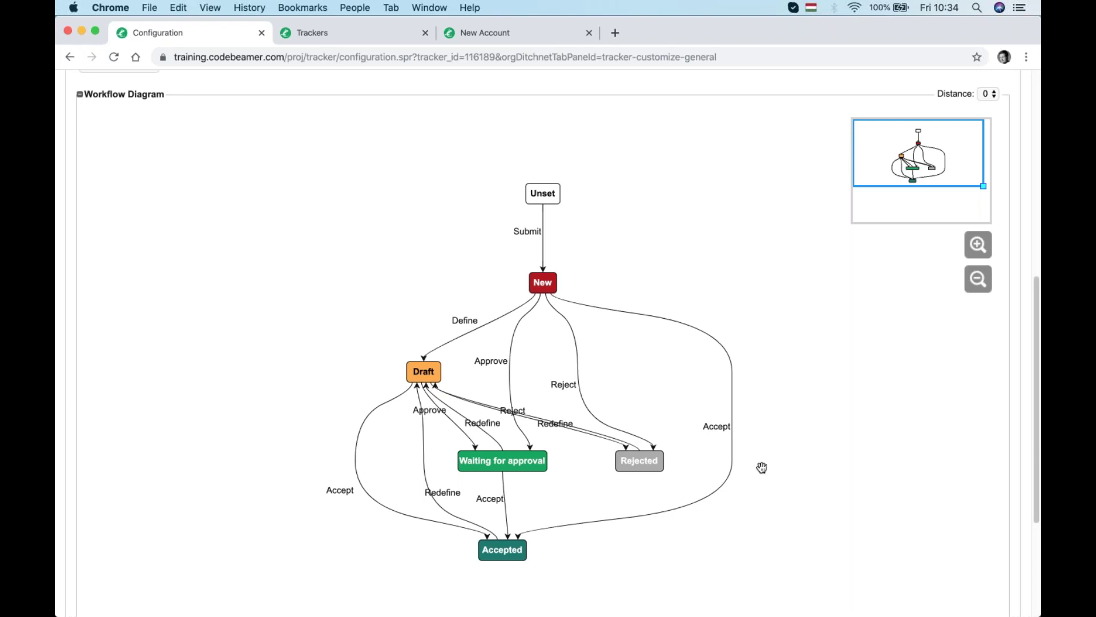
scroll(762, 467, down, 1)
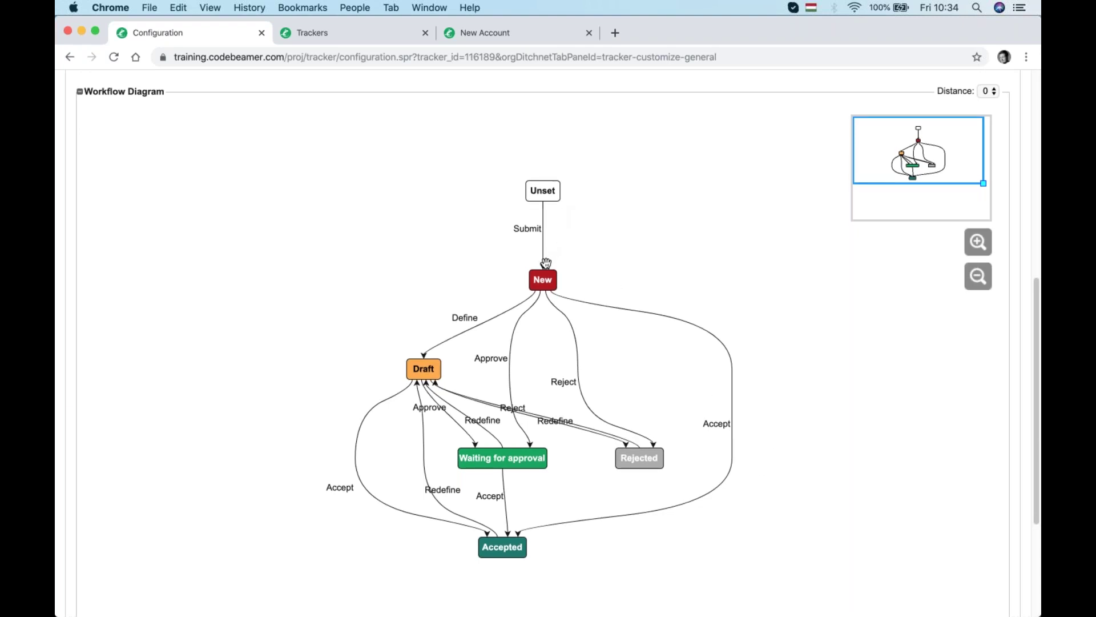
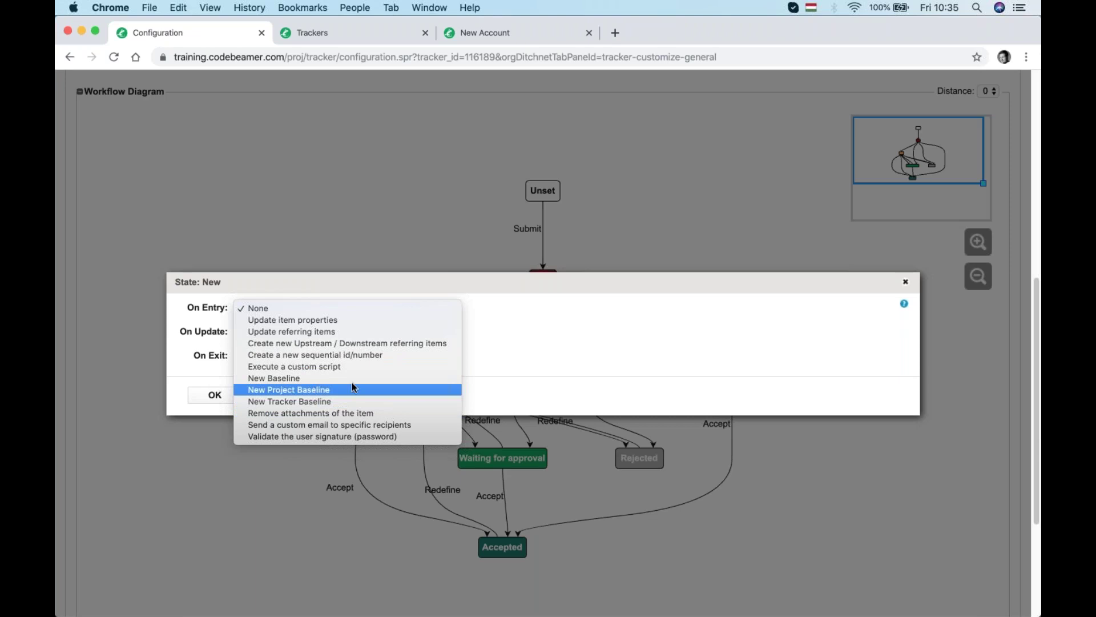
Review the On Entry and On Update action options of the New state, and leave its settings without applying anything
click(620, 354)
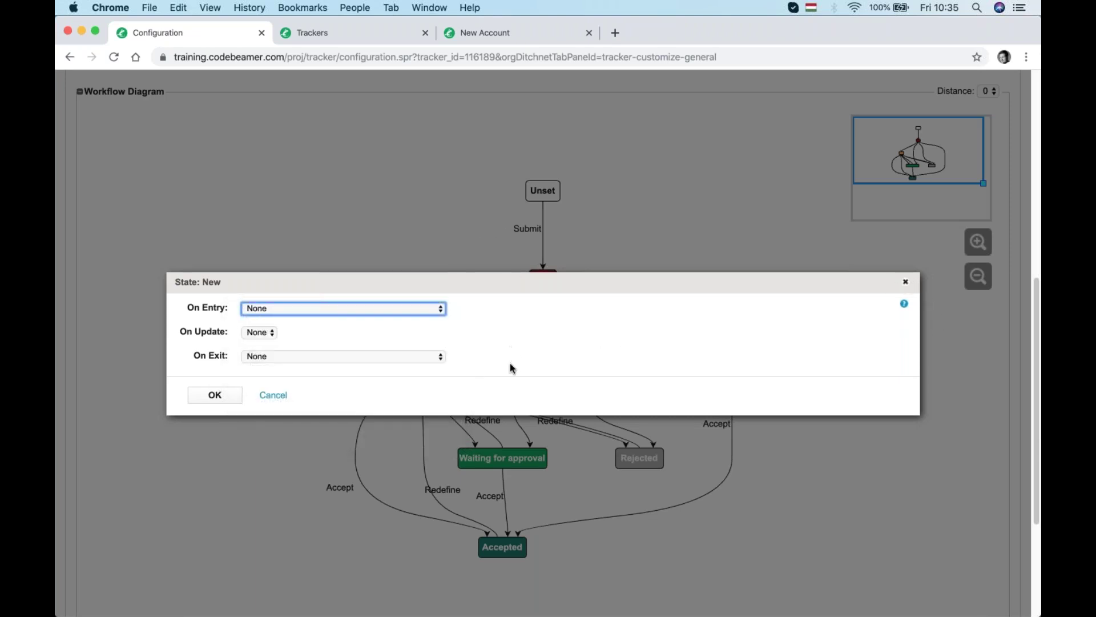
click(263, 333)
click(252, 331)
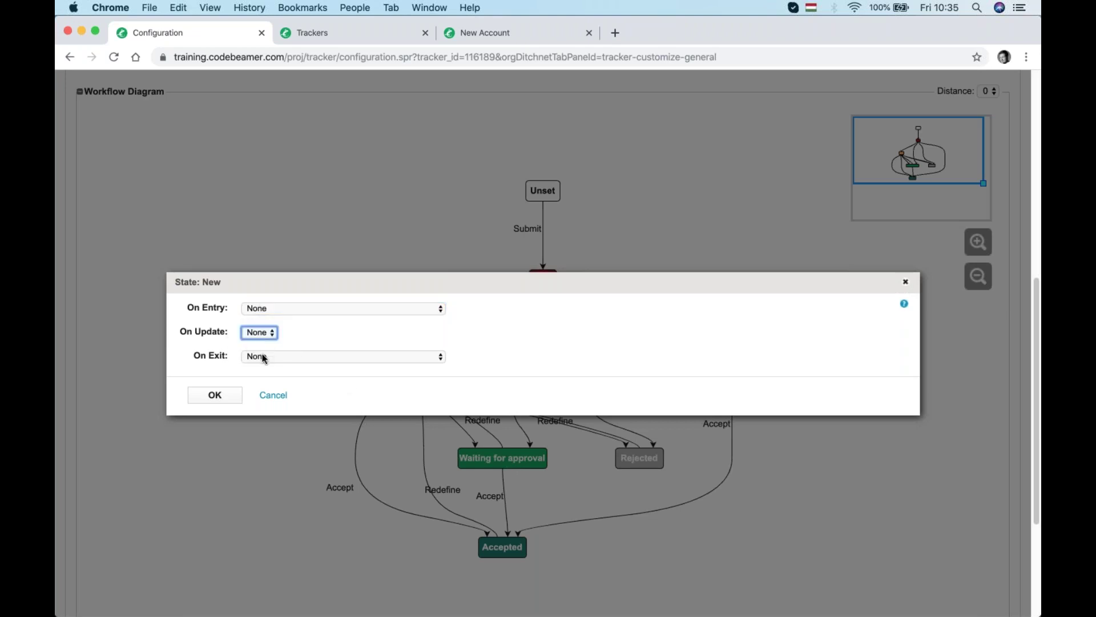
click(274, 395)
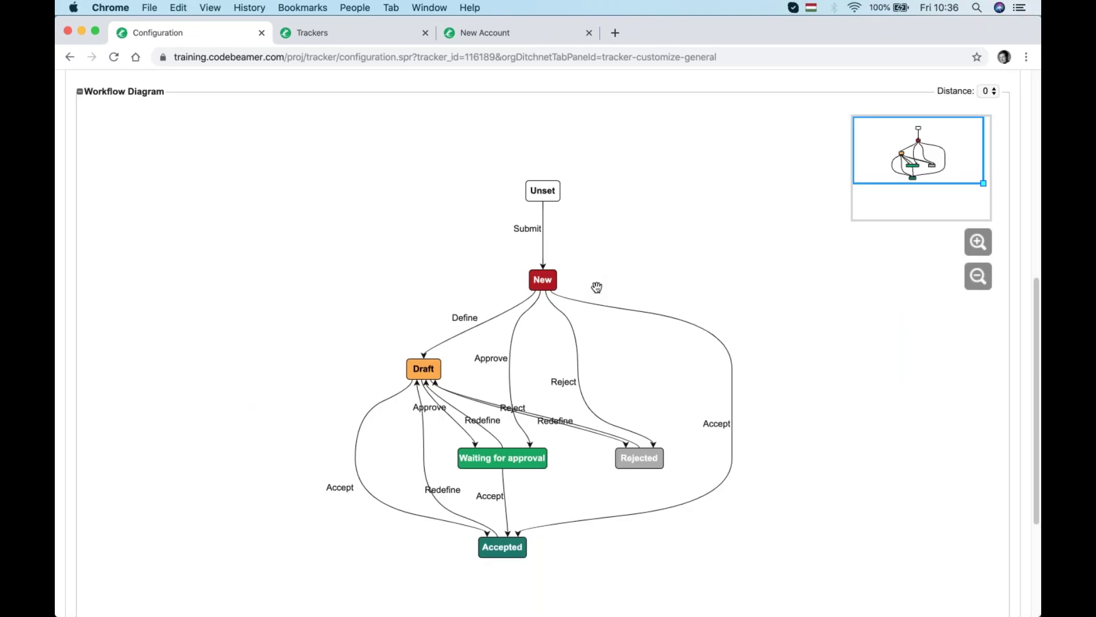
Open the Accept transition from New to Accepted, look at its available conditions, and close it without changes
click(605, 311)
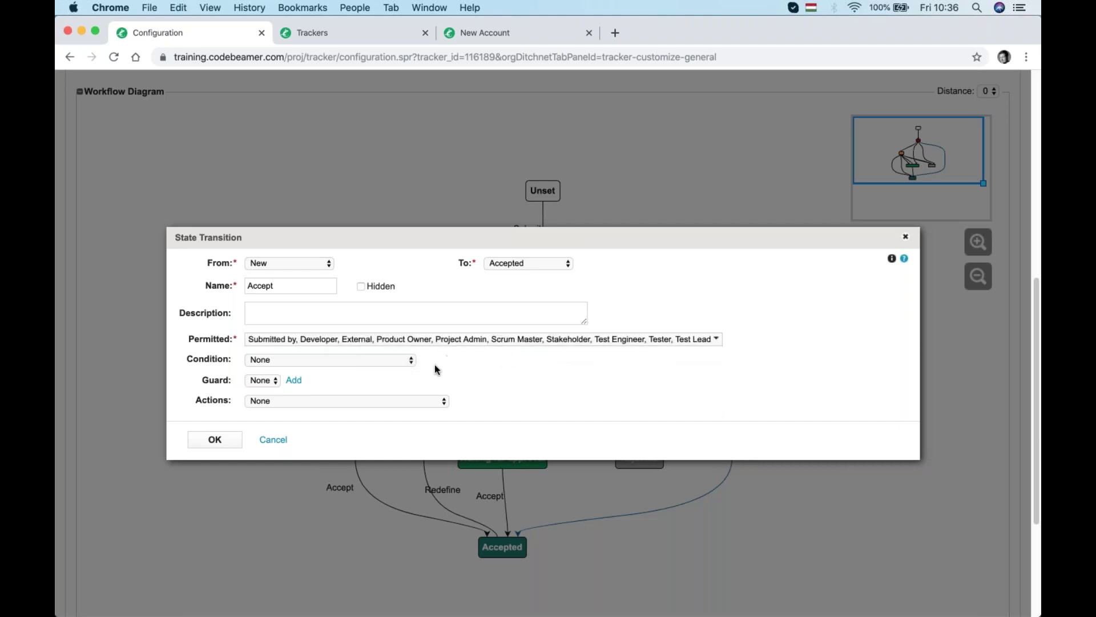
click(404, 366)
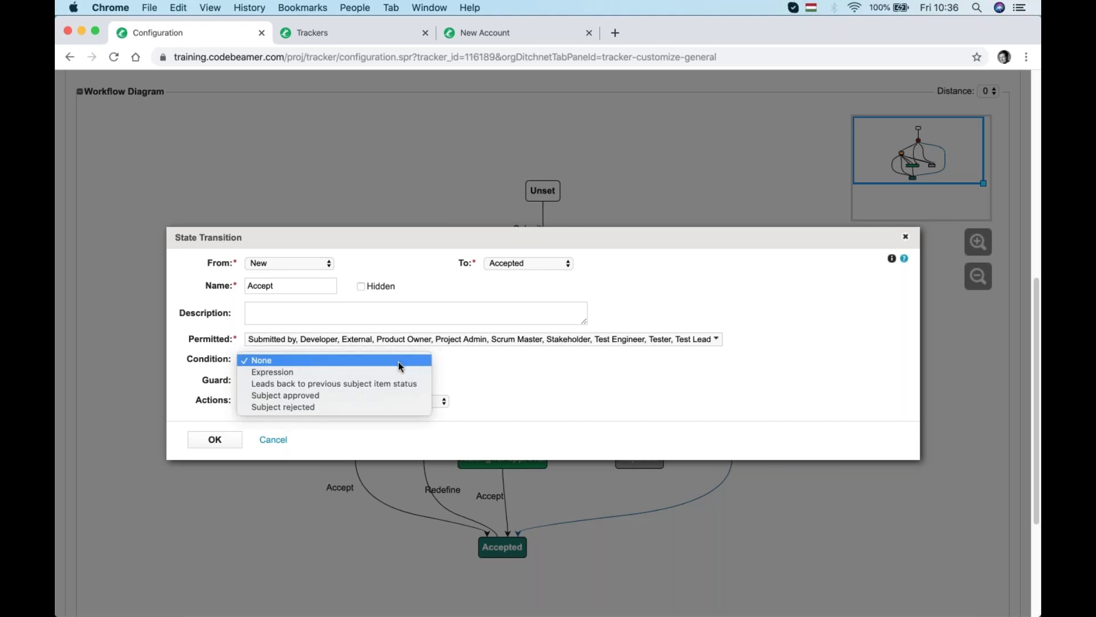
click(636, 394)
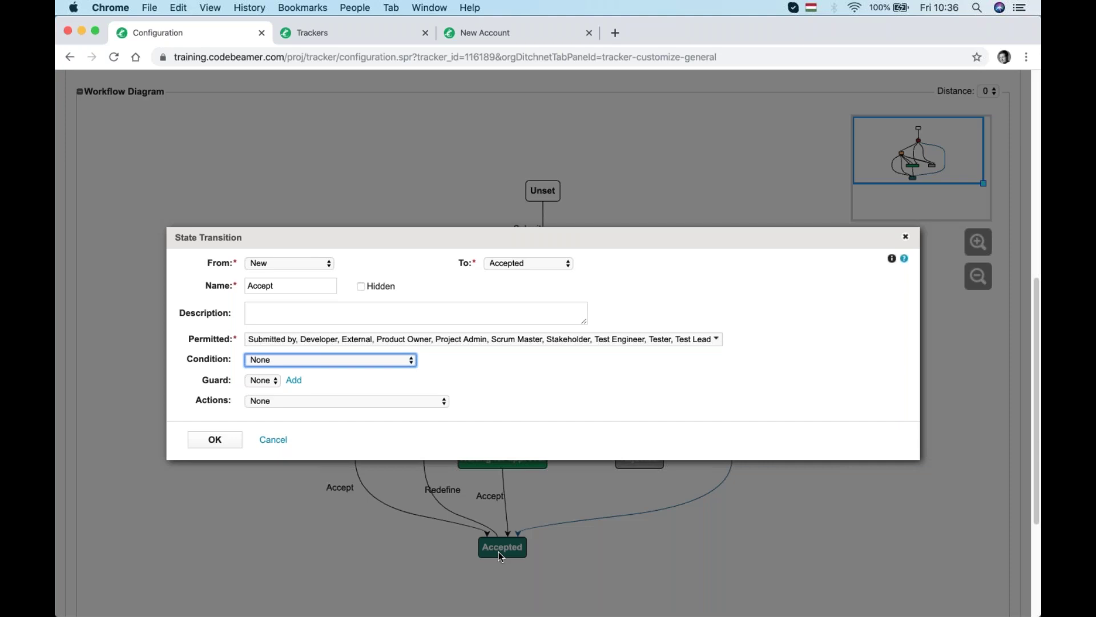
click(908, 238)
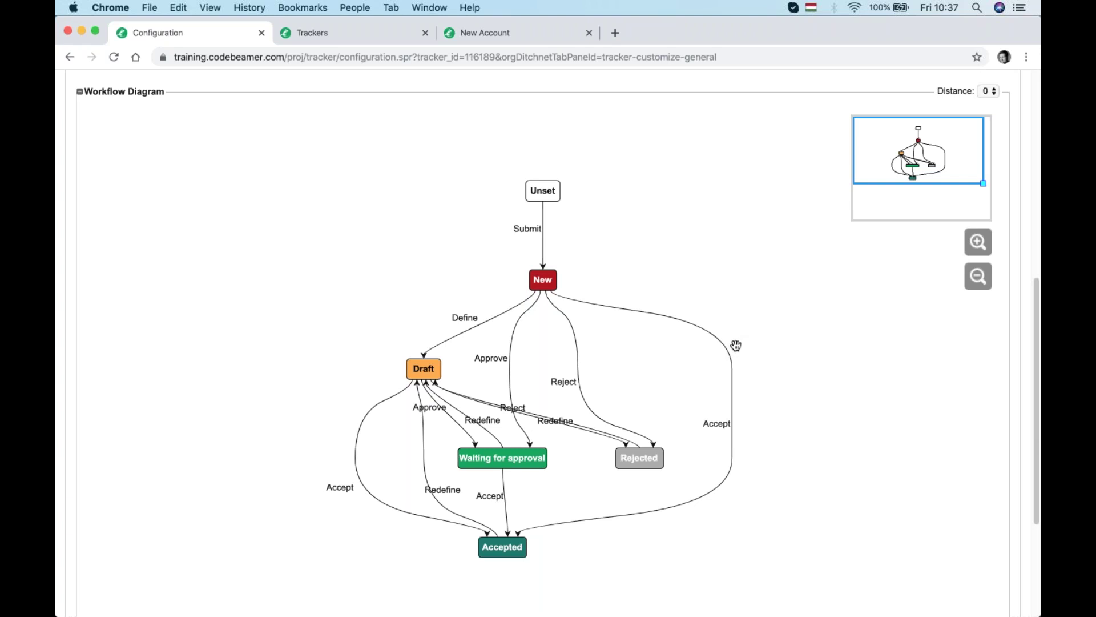
Compare the workflow diagram with the state transitions table and its permitted roles
click(641, 314)
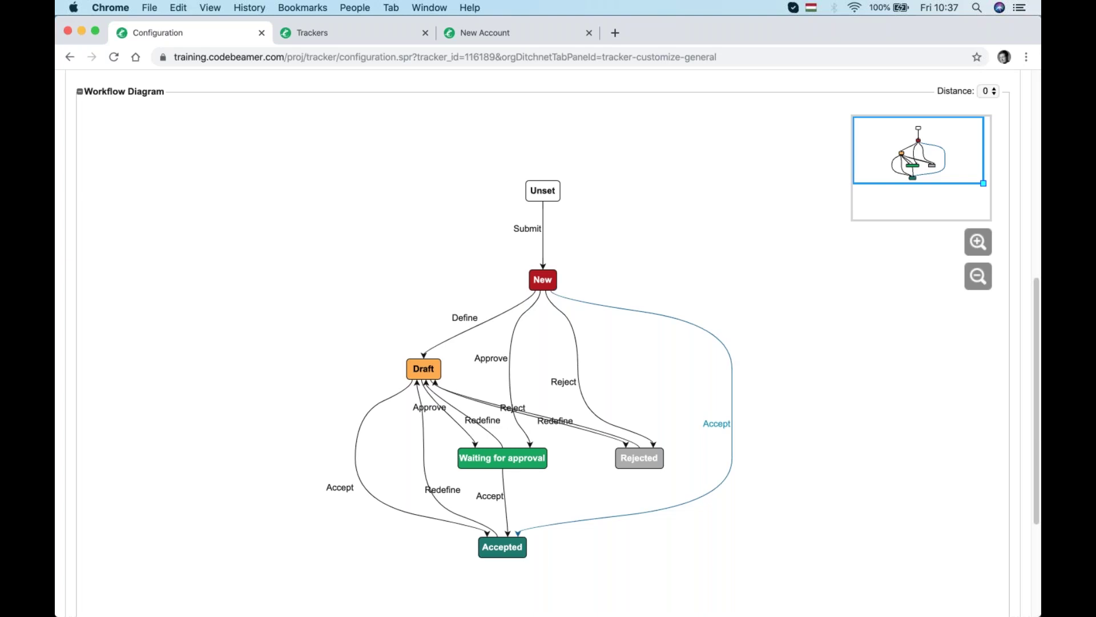
click(663, 299)
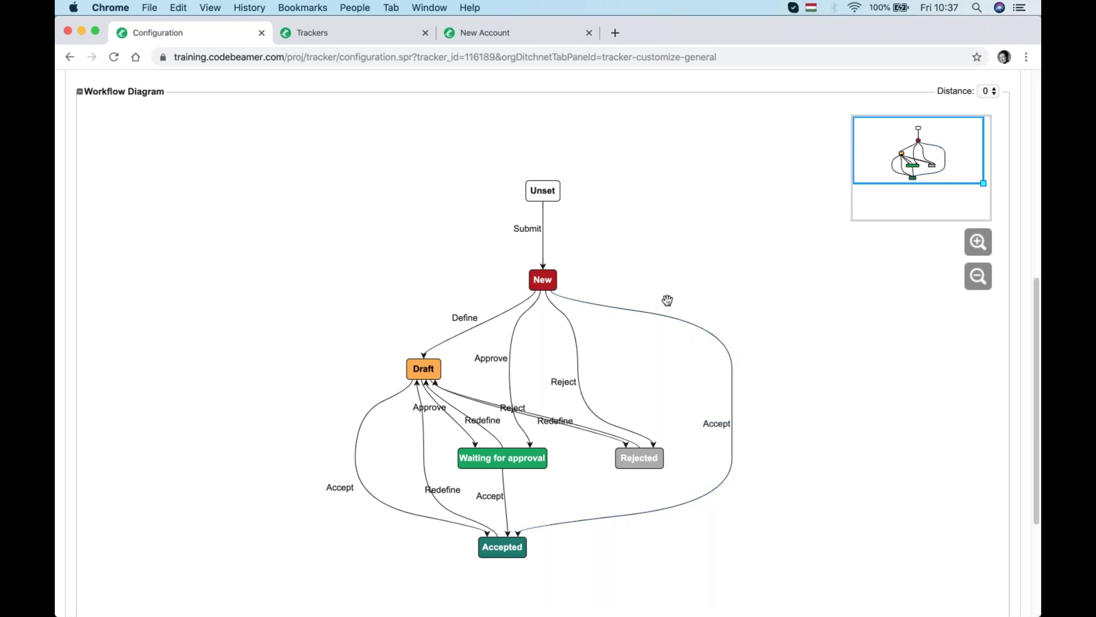
scroll(667, 301, up, 10)
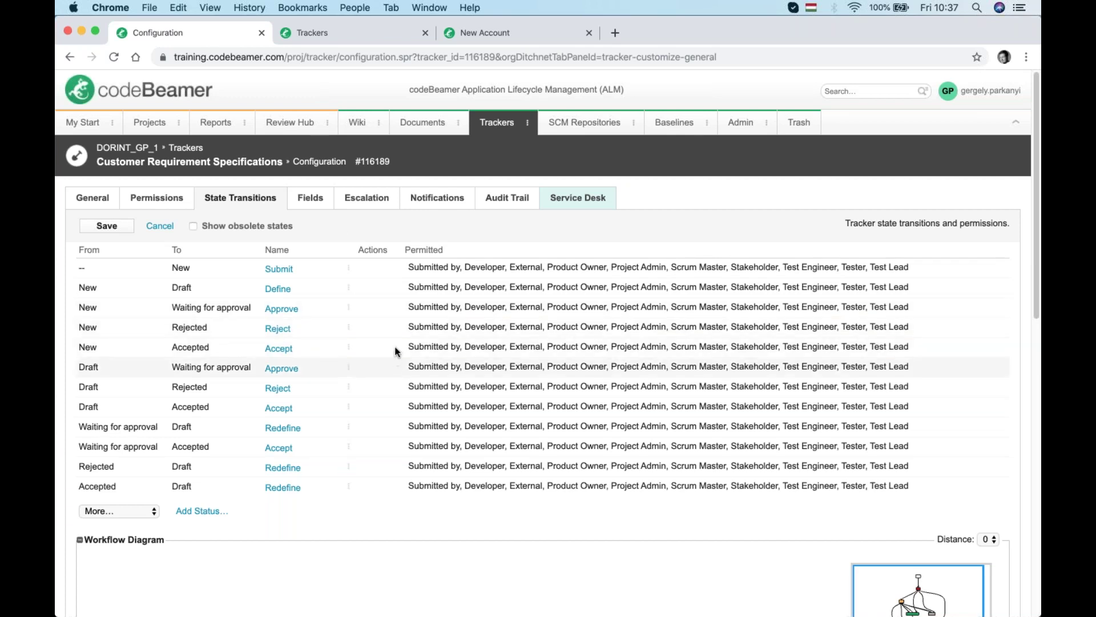
scroll(382, 492, down, 10)
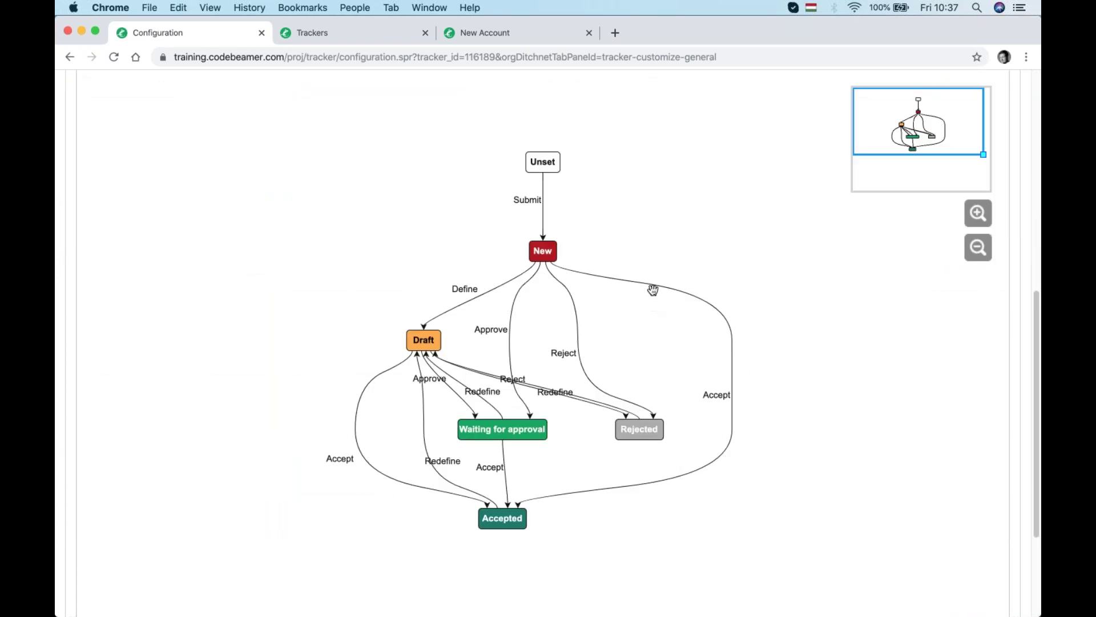
scroll(632, 384, up, 10)
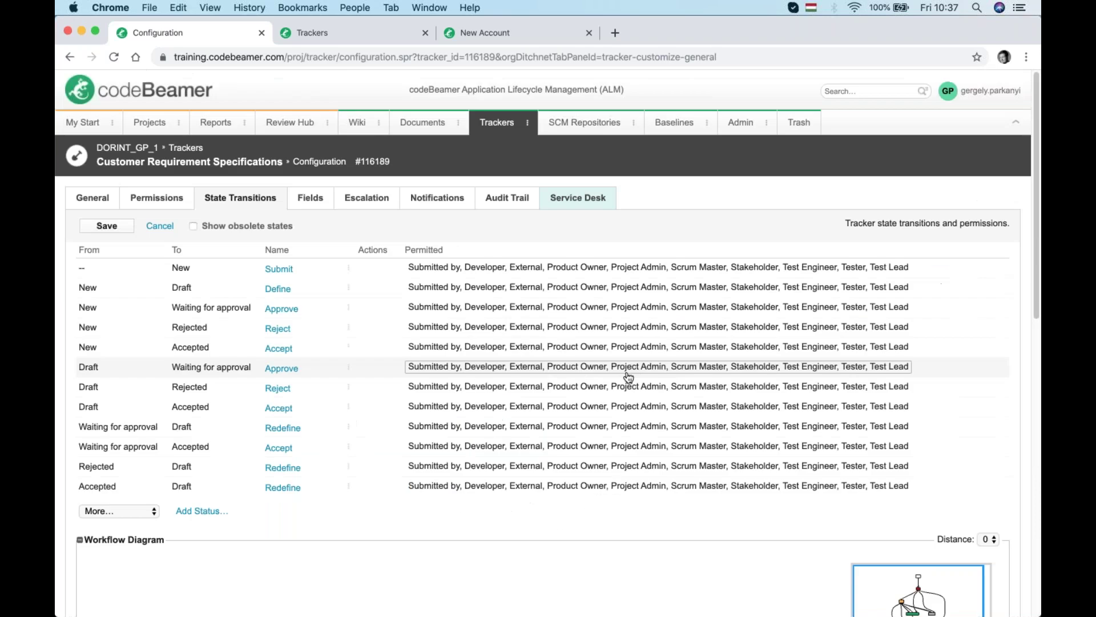
scroll(580, 325, down, 10)
scroll(576, 326, up, 3)
scroll(161, 295, up, 3)
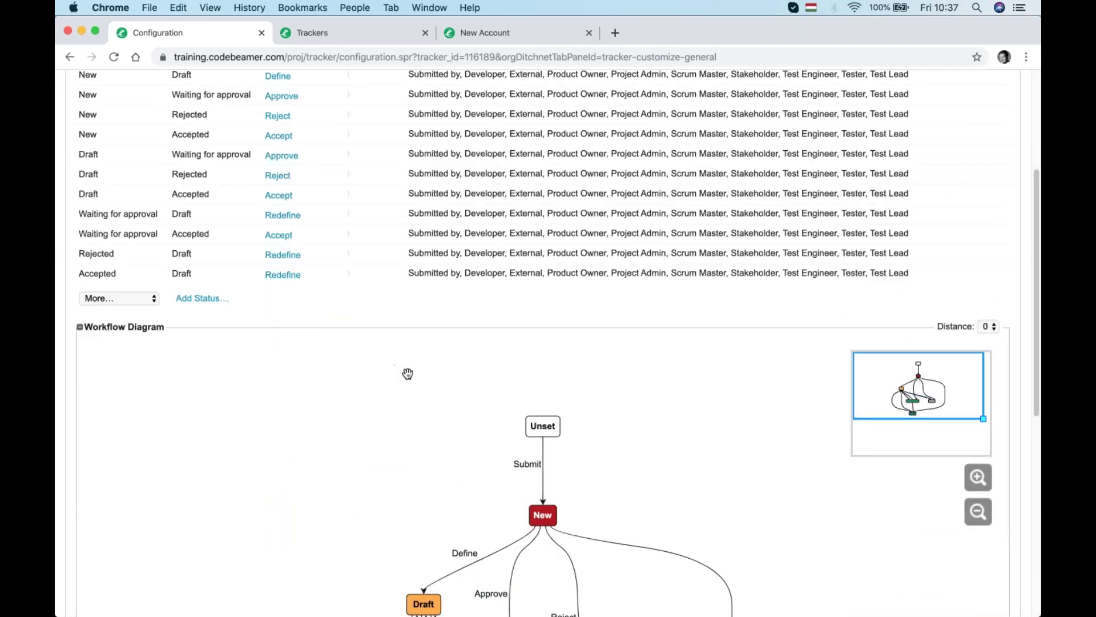
scroll(410, 375, up, 4)
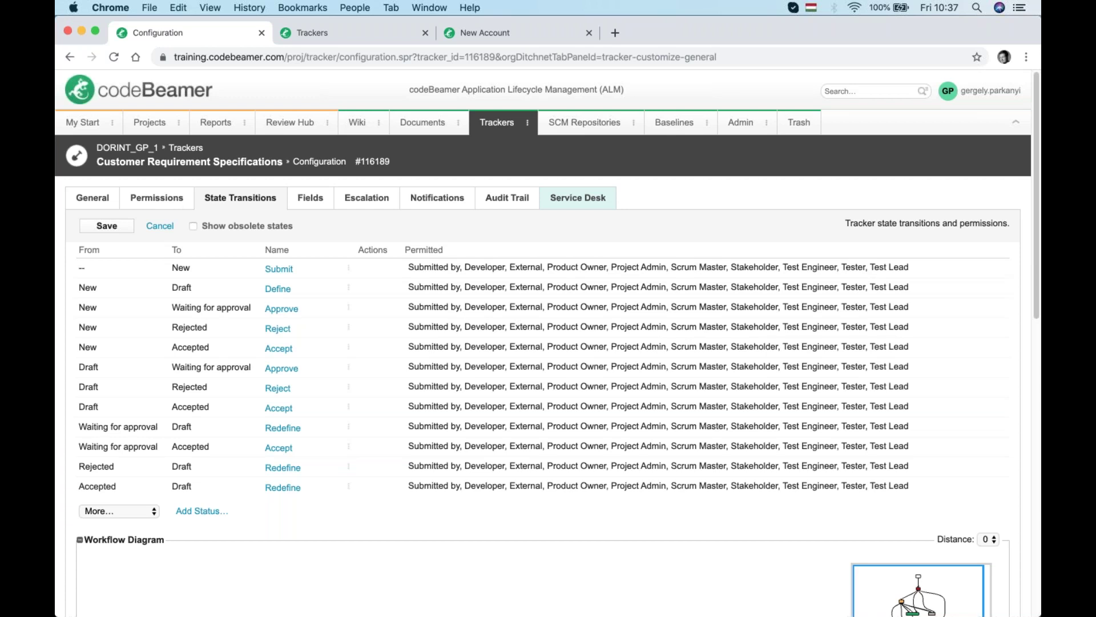
Open the tracker's field configuration and look through the listed fields and their permissions
click(313, 199)
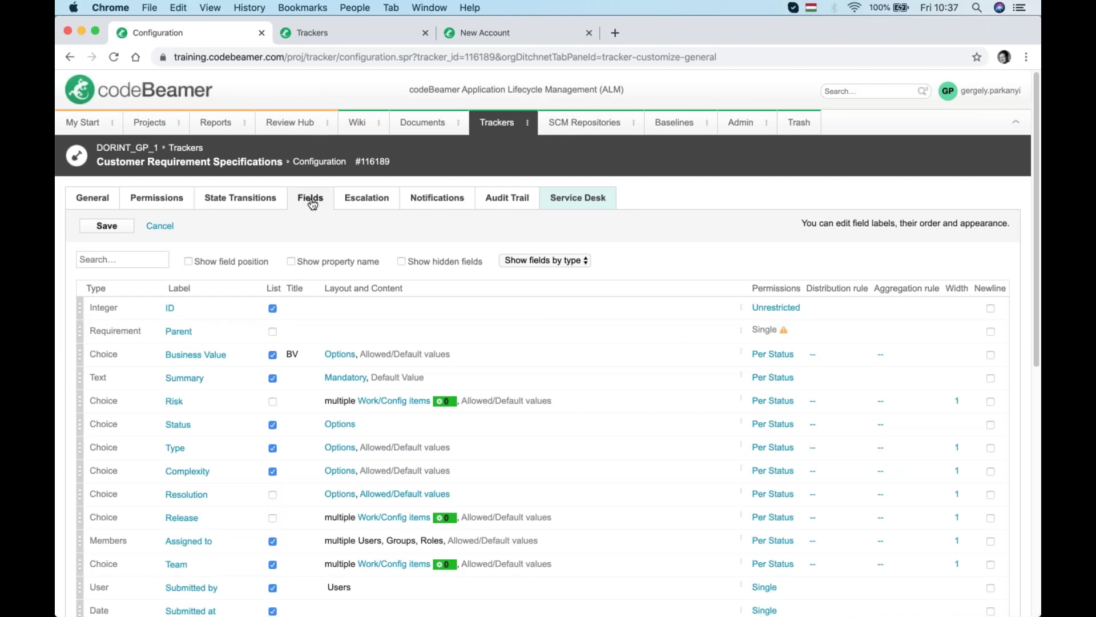
scroll(79, 323, down, 1)
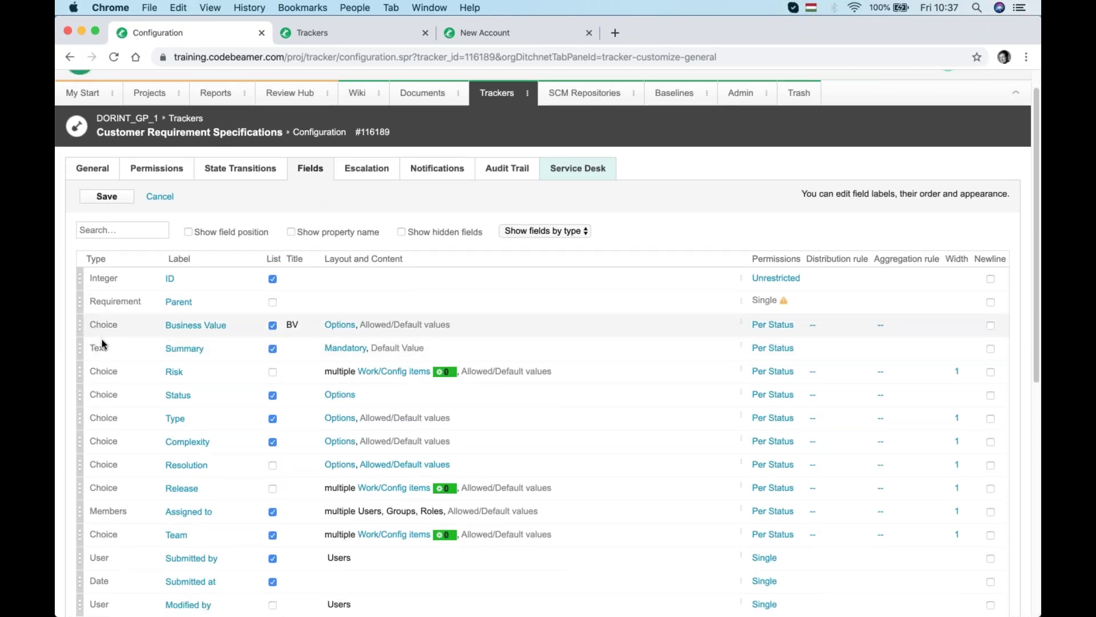
Review the Customer Requirement Specifications tracker's field list, escalation settings and notification subscribers
scroll(123, 388, down, 1)
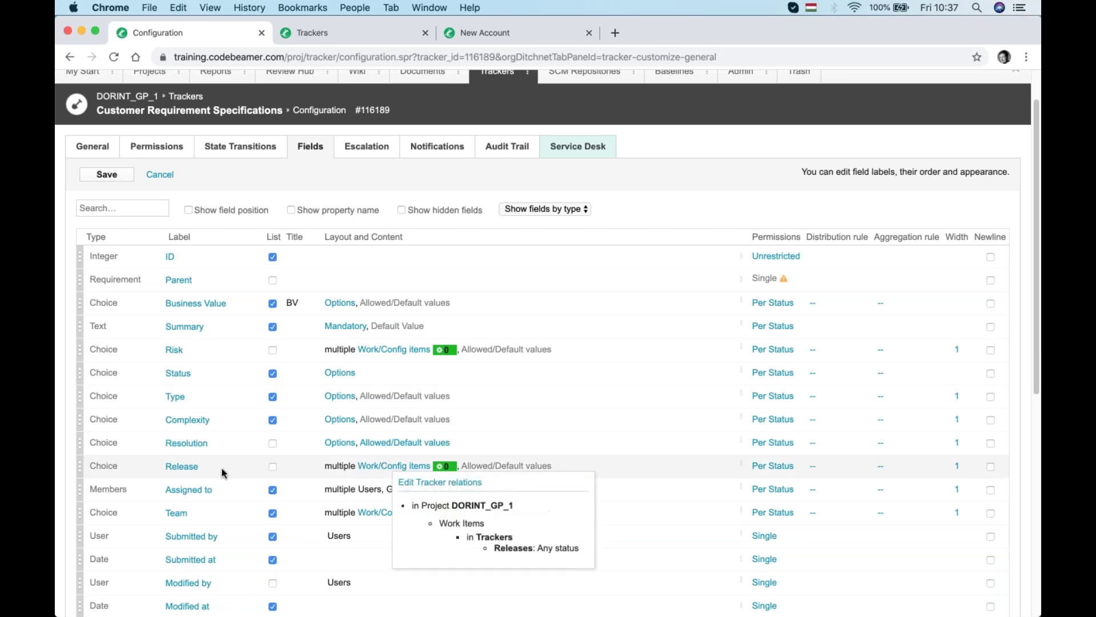
mouse_move(426, 468)
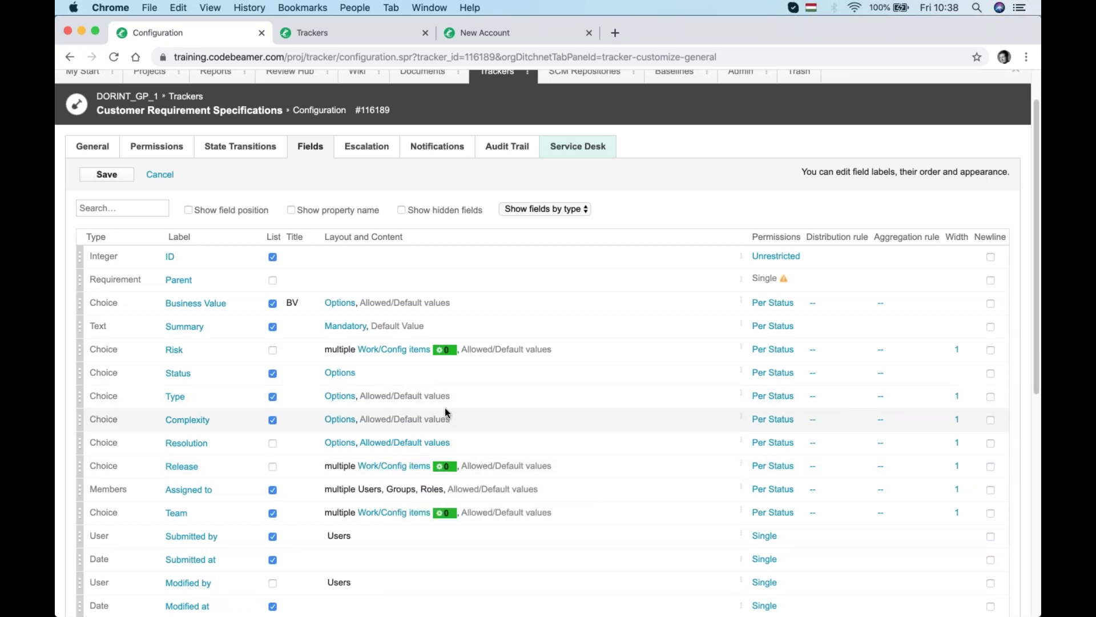
scroll(399, 343, up, 2)
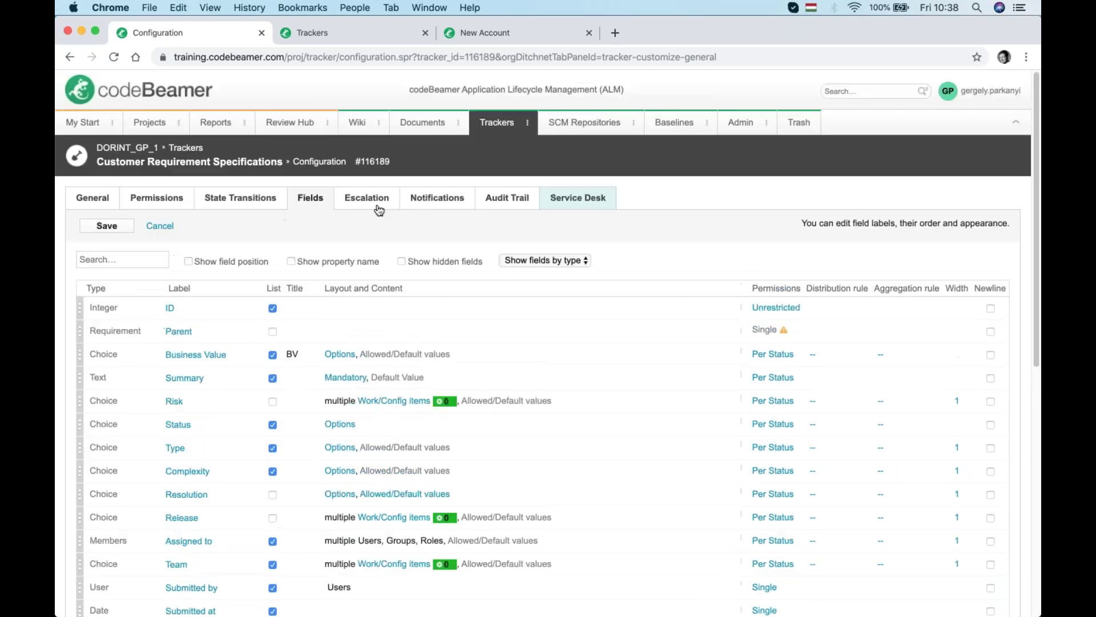
click(368, 201)
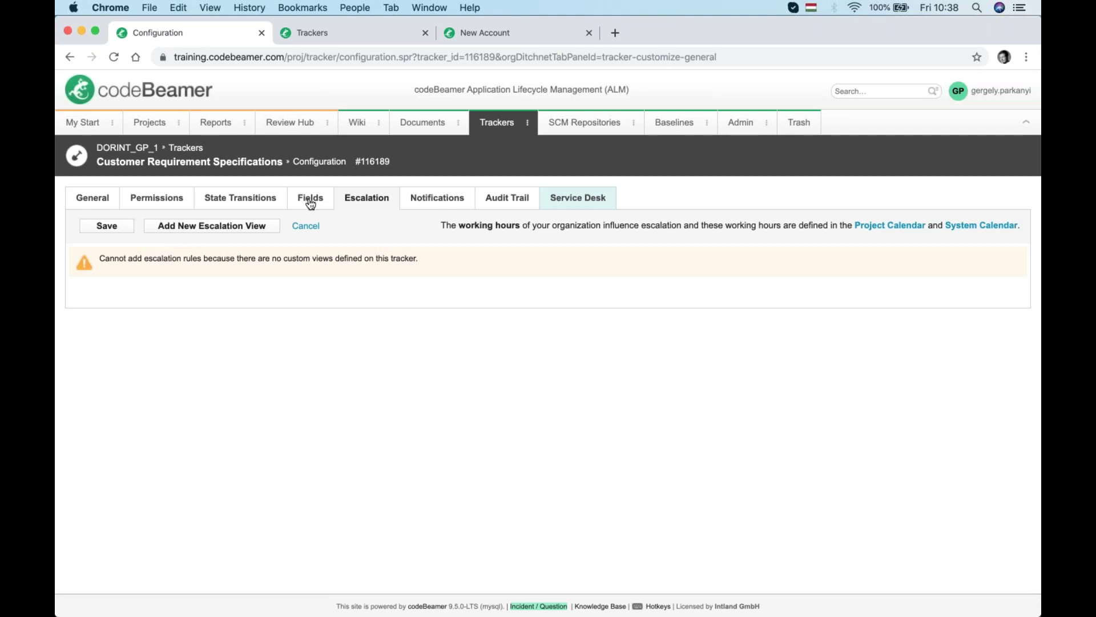
click(435, 199)
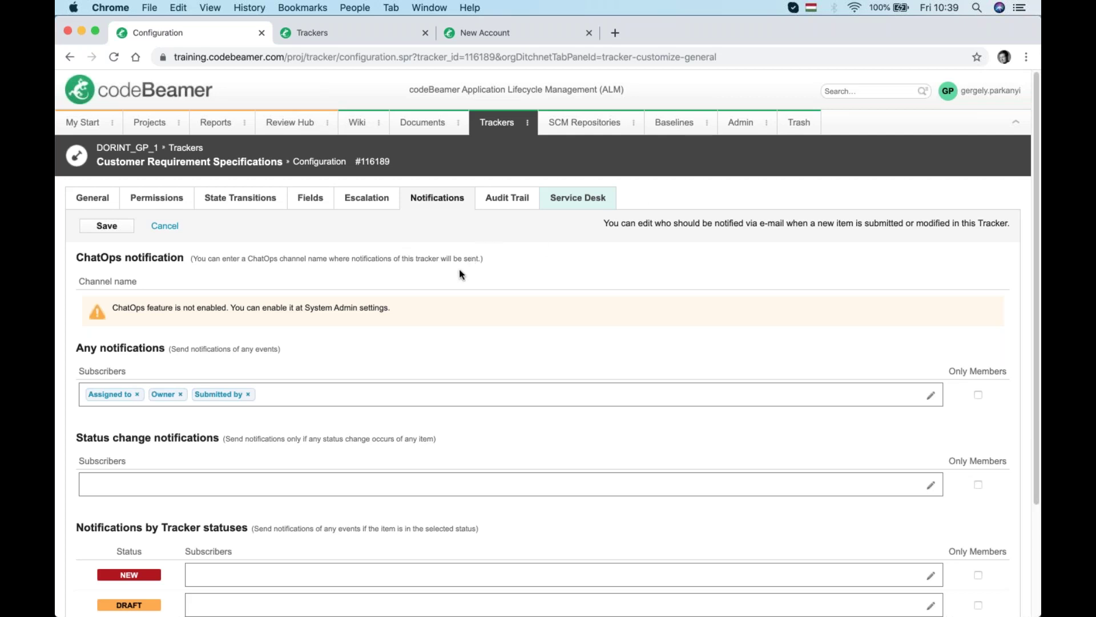
Examine the tracker's audit trail, covering tracker changes, field changes, workflow changes and the transition diagram
click(500, 200)
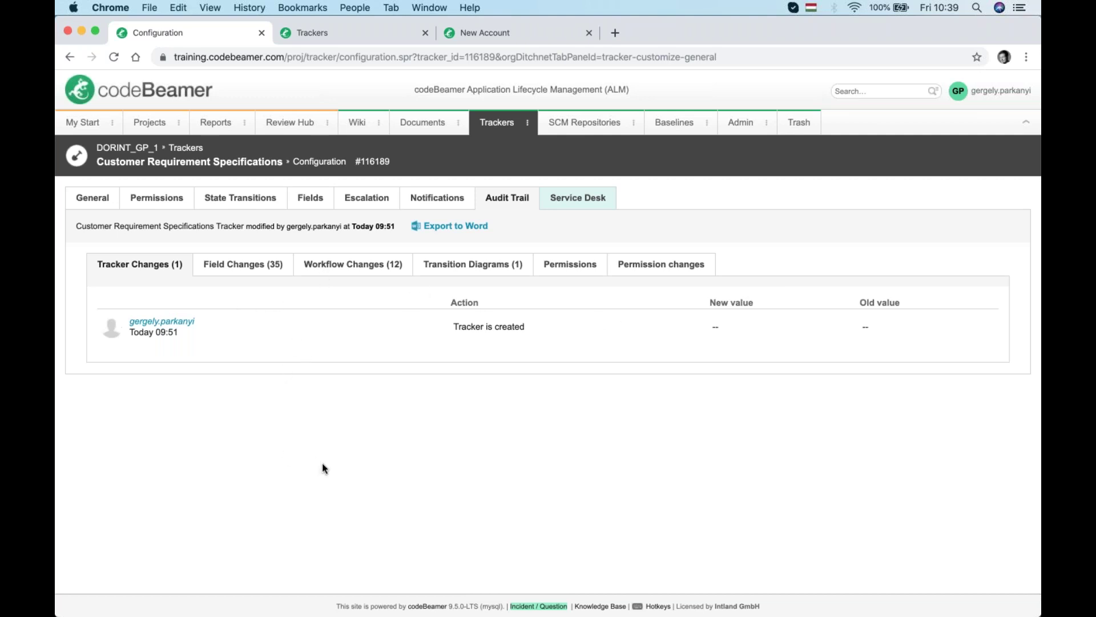
click(221, 266)
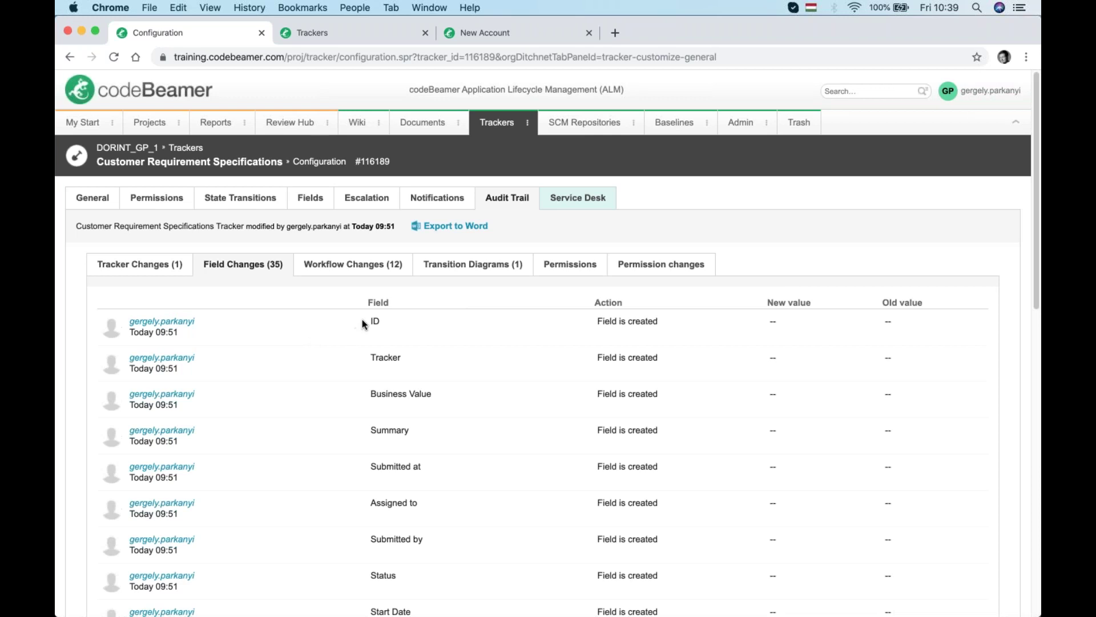
scroll(455, 379, down, 10)
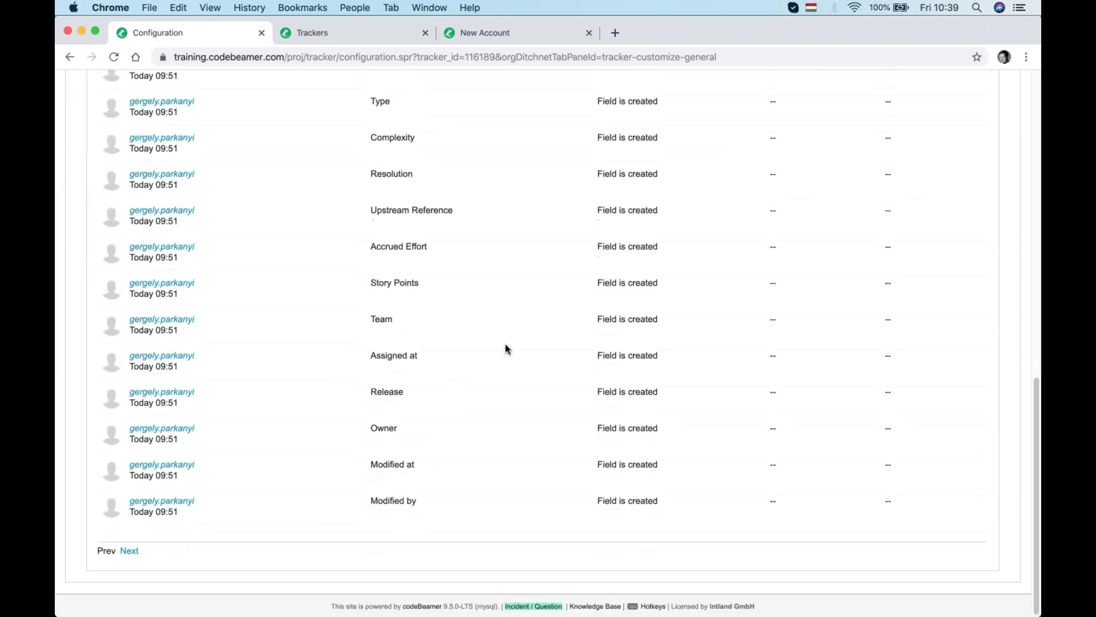
scroll(505, 347, up, 10)
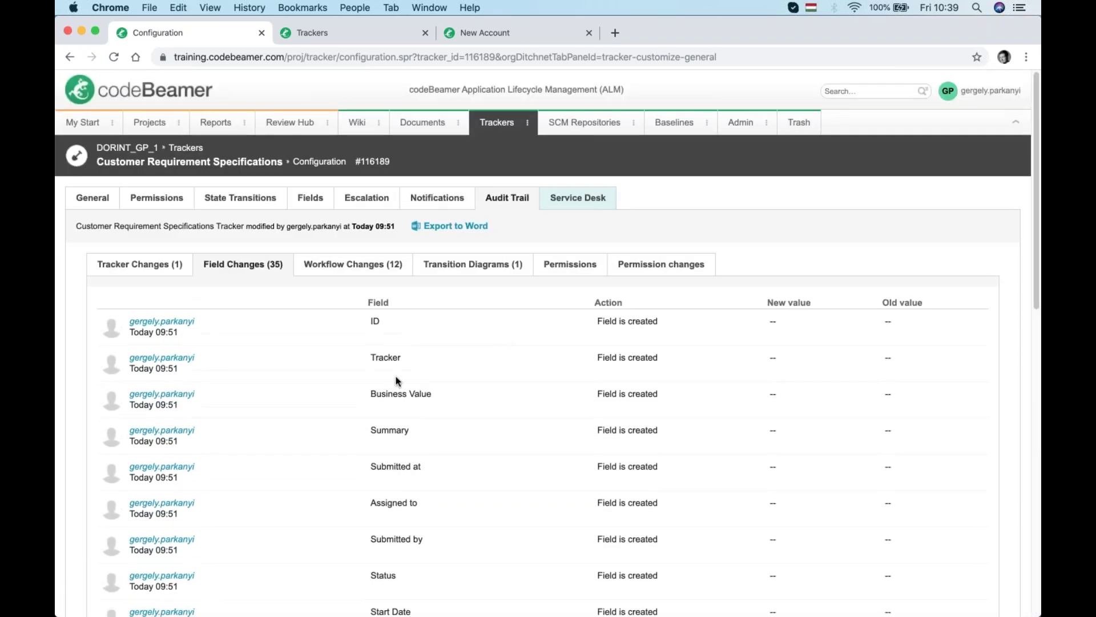
click(351, 269)
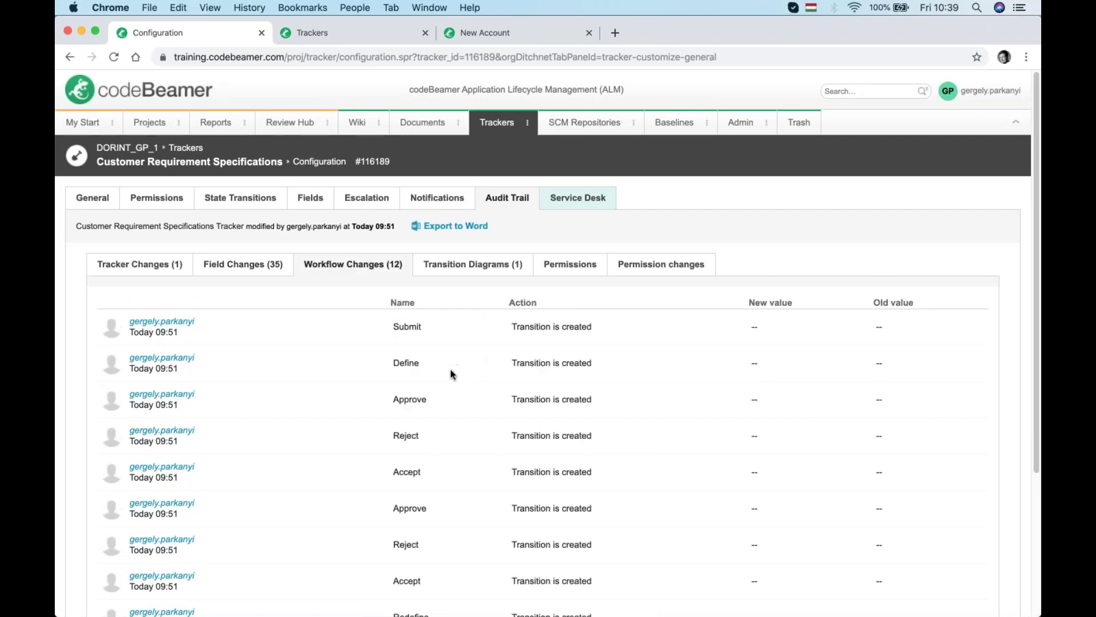
scroll(452, 331, down, 1)
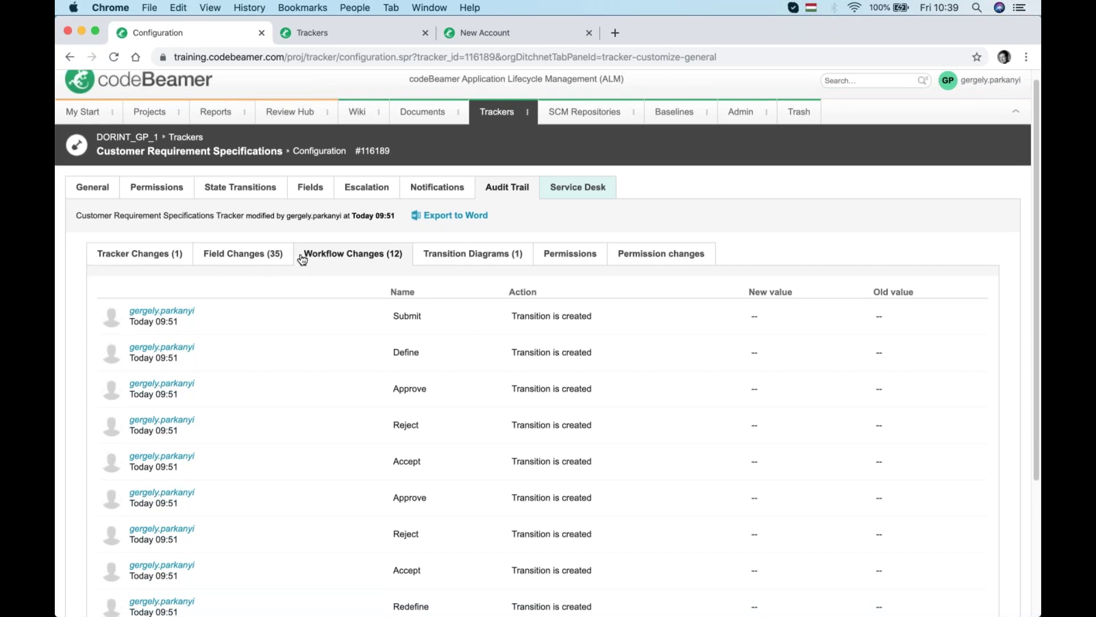
click(140, 261)
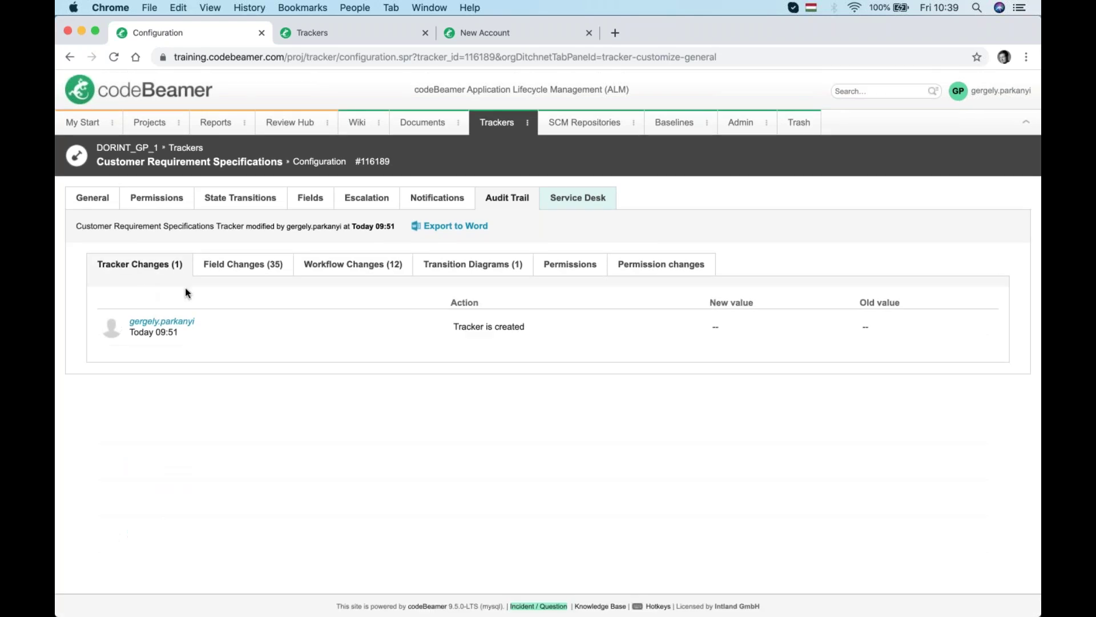
click(272, 272)
scroll(360, 345, down, 5)
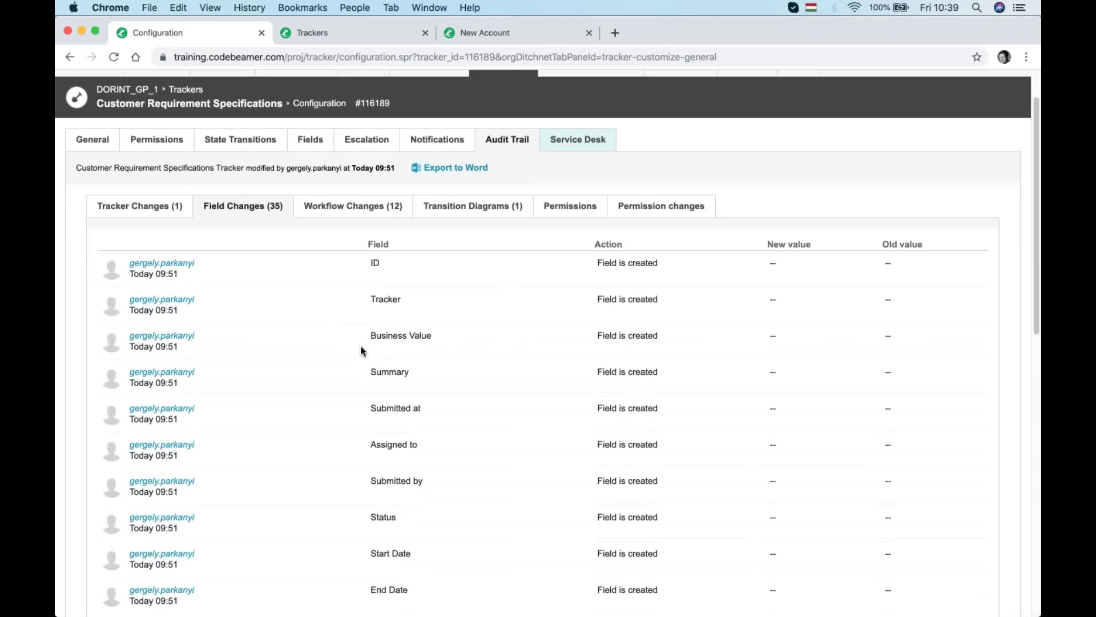
scroll(365, 347, up, 5)
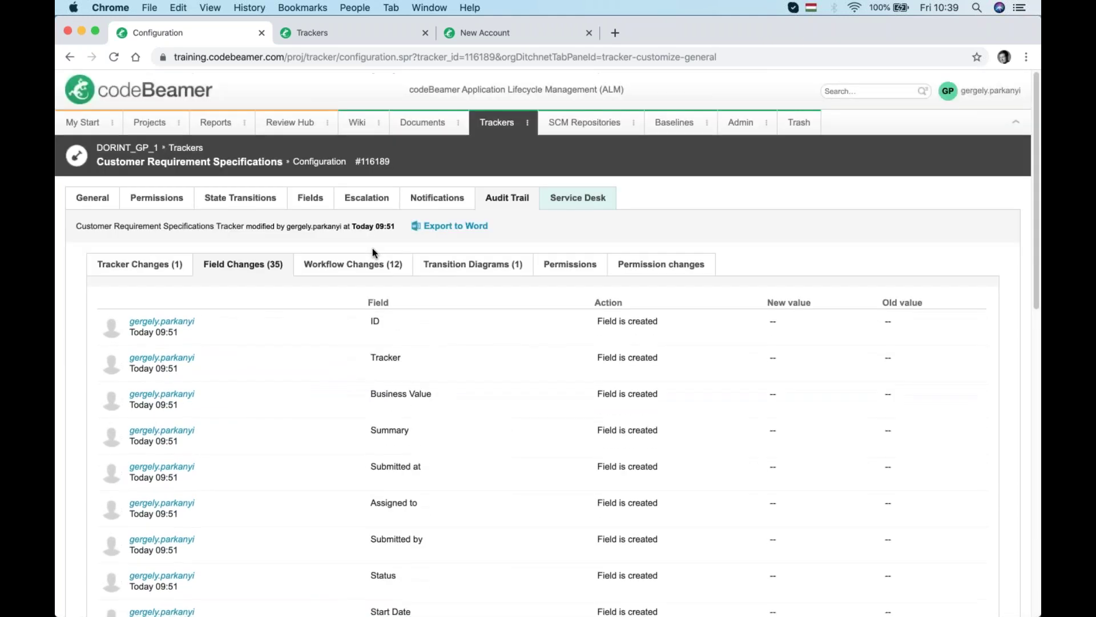
click(355, 267)
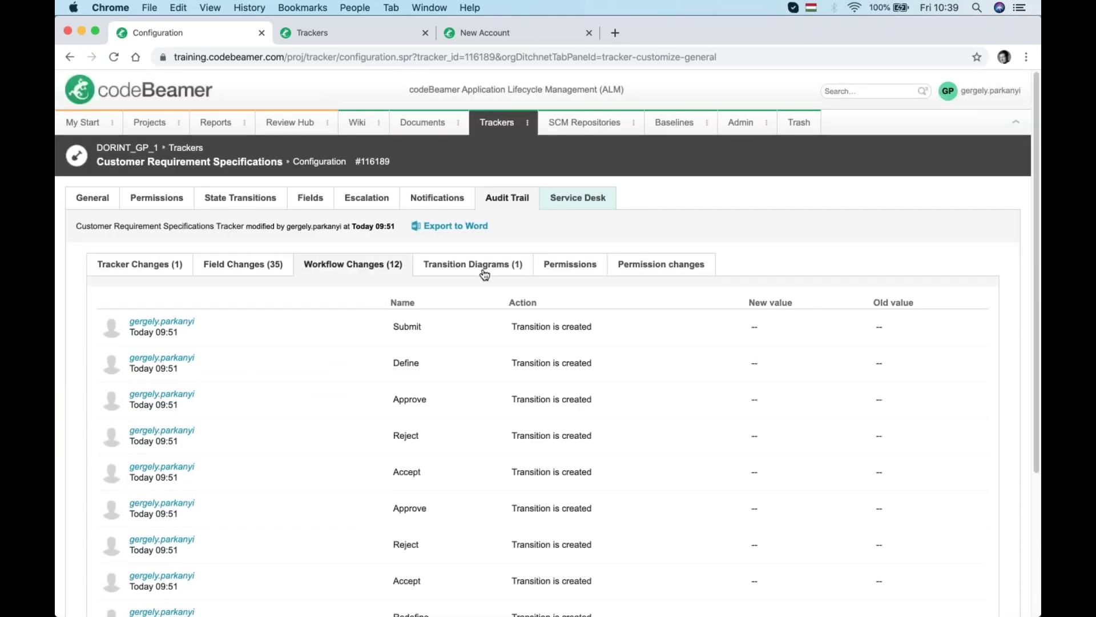
click(485, 269)
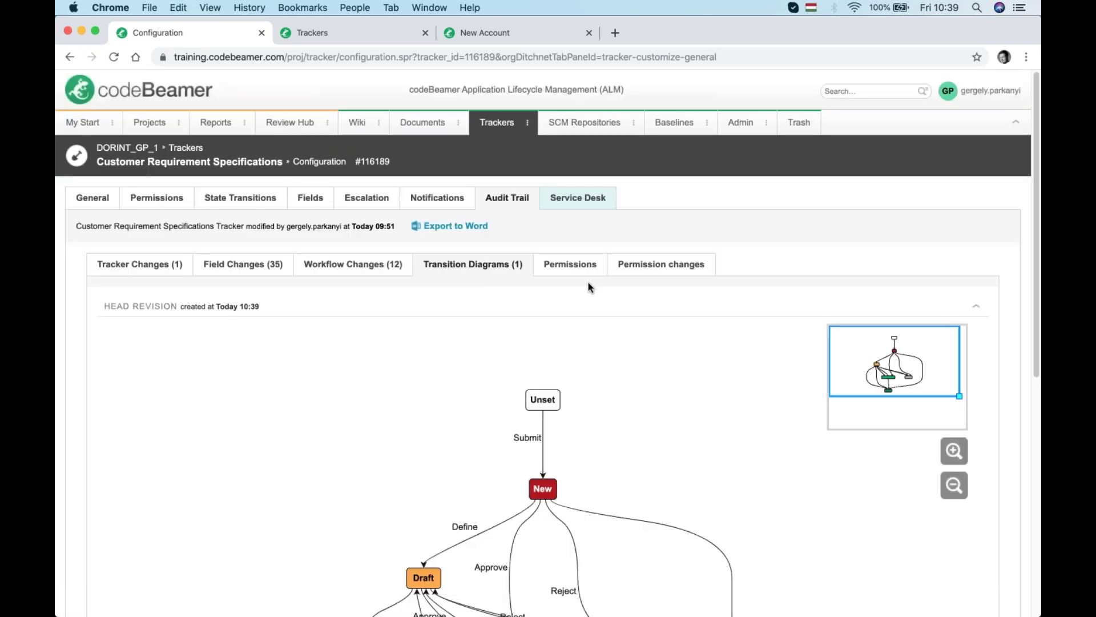
Look over the tracker's Service Desk settings and its permissions per role, including the External role's Issue - View Any permission
click(577, 196)
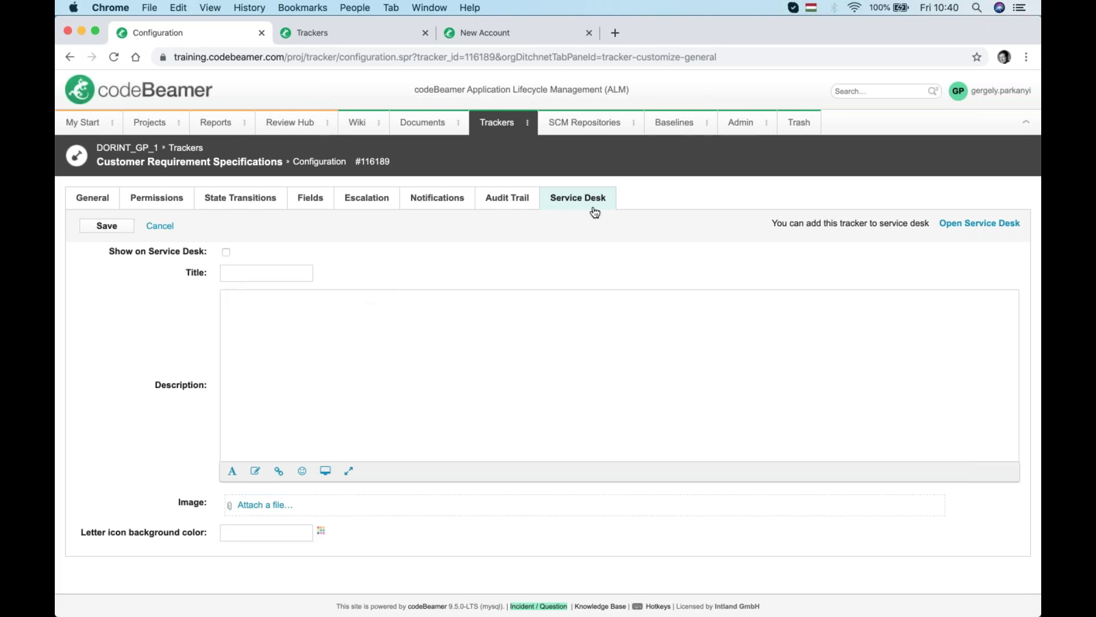
click(310, 203)
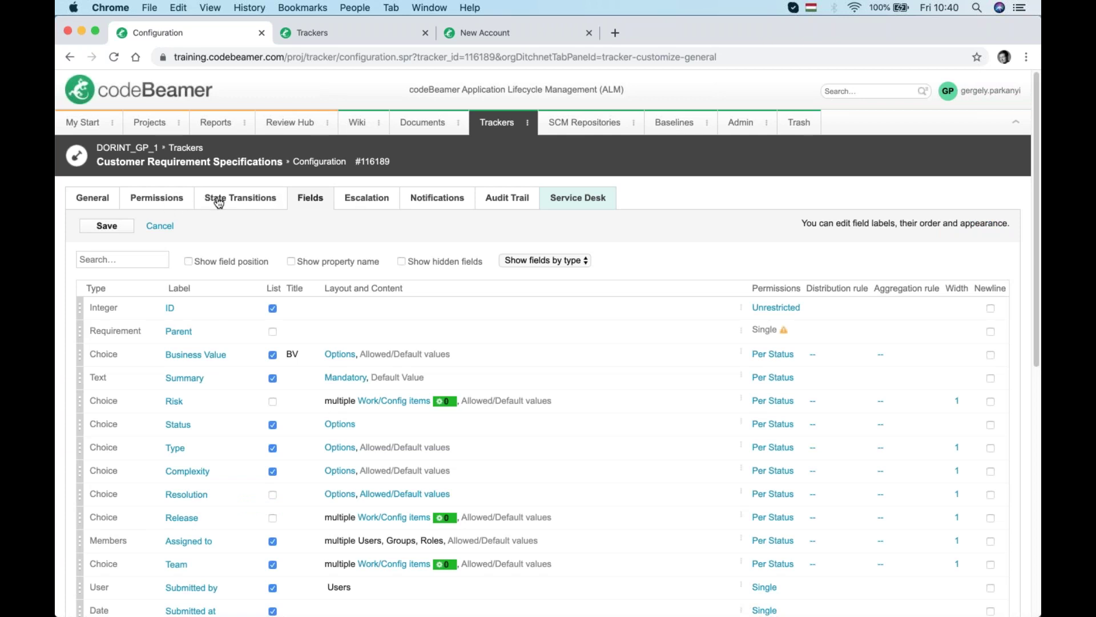
click(161, 201)
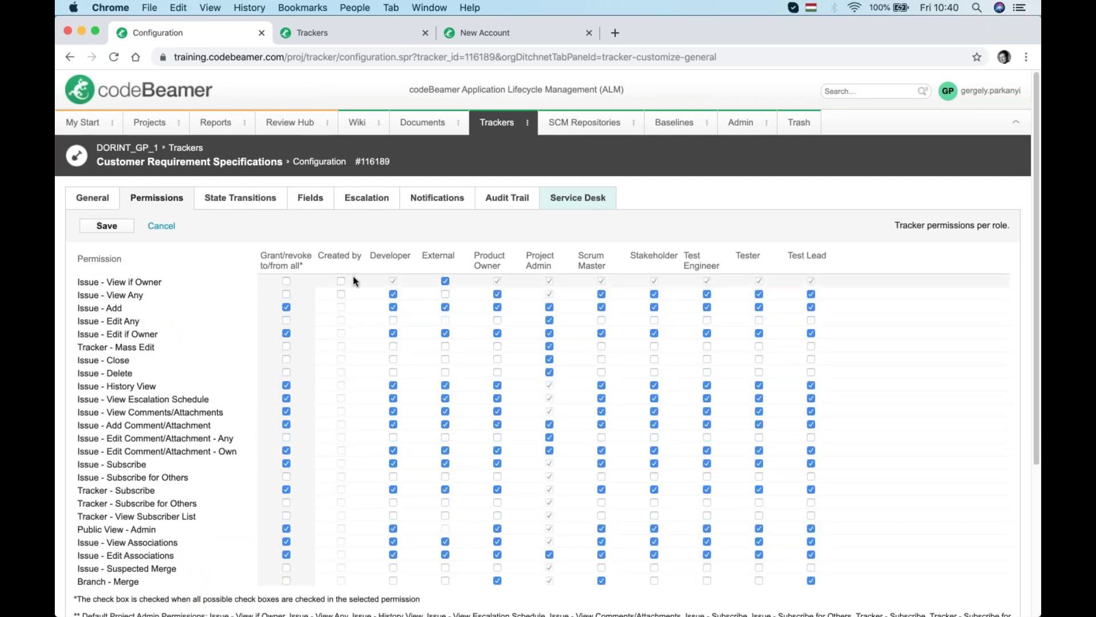
click(446, 294)
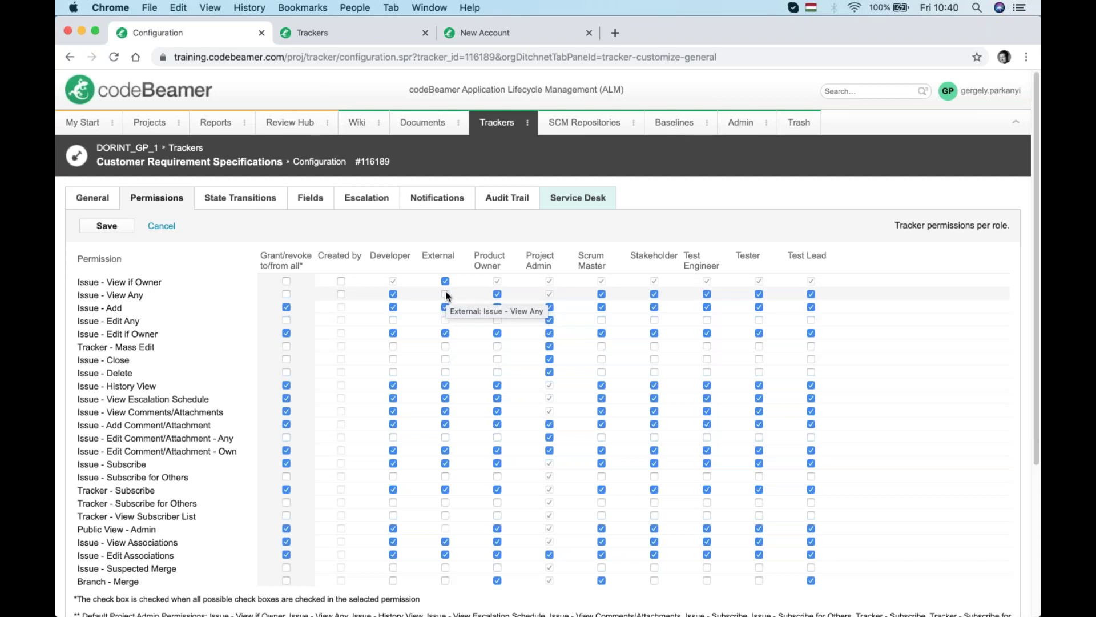
Find the Complexity field with the search term "comp", make it mandatory in all statuses except New, and save the tracker configuration
click(313, 200)
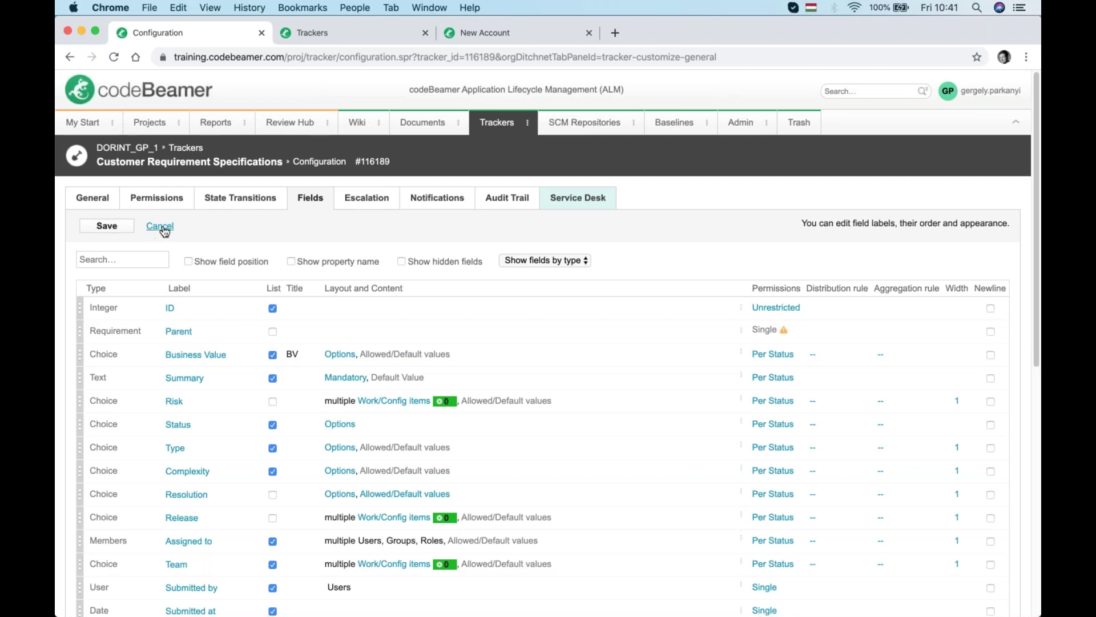
click(119, 257)
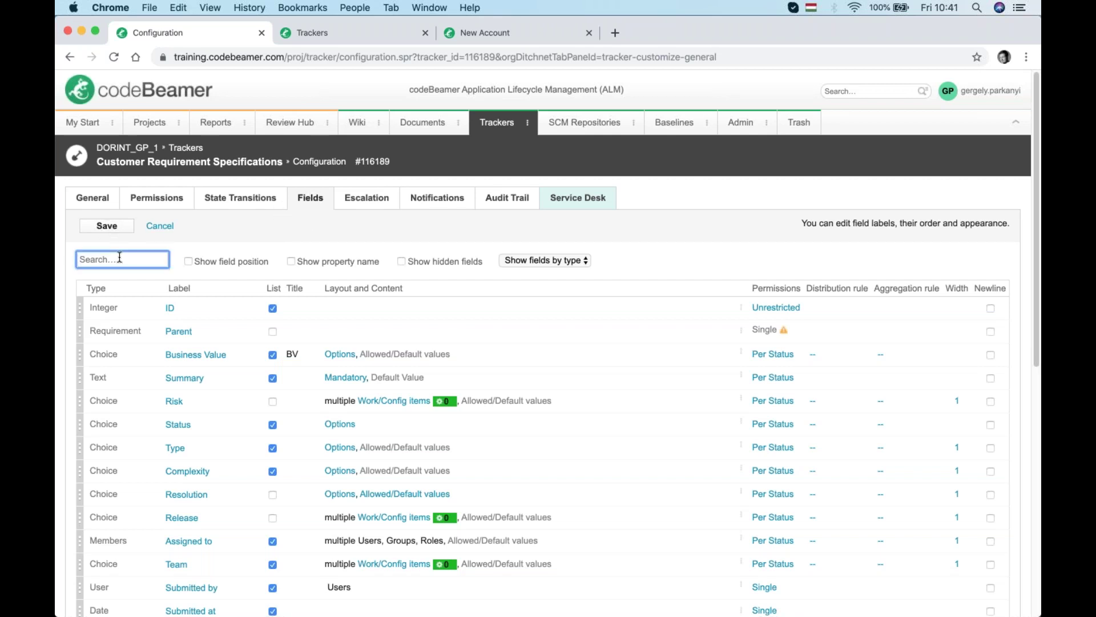
text(comp)
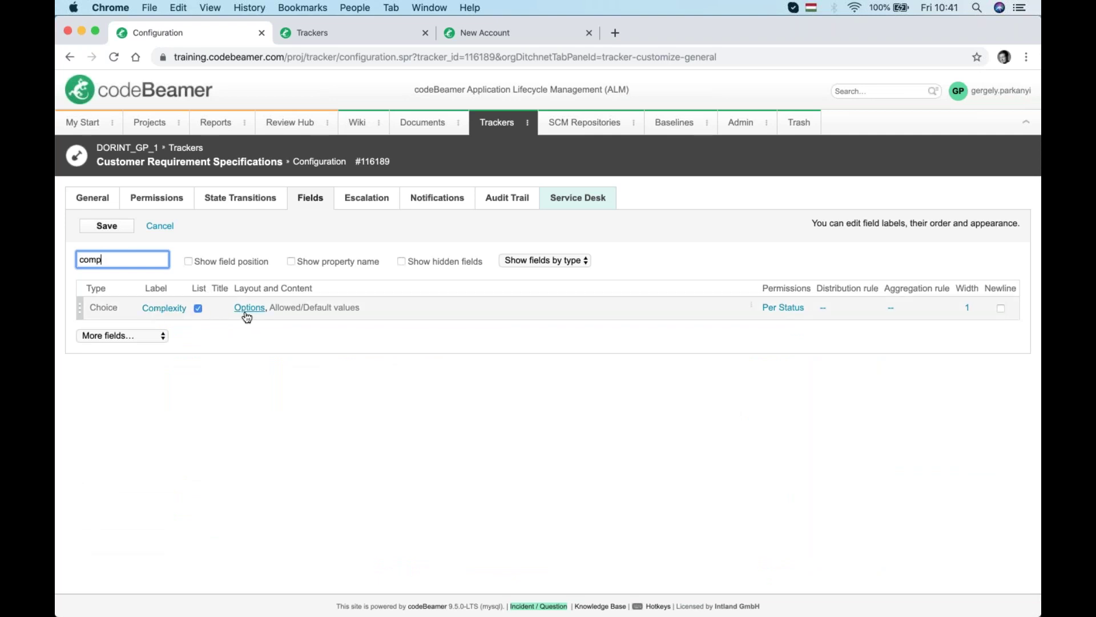
click(164, 309)
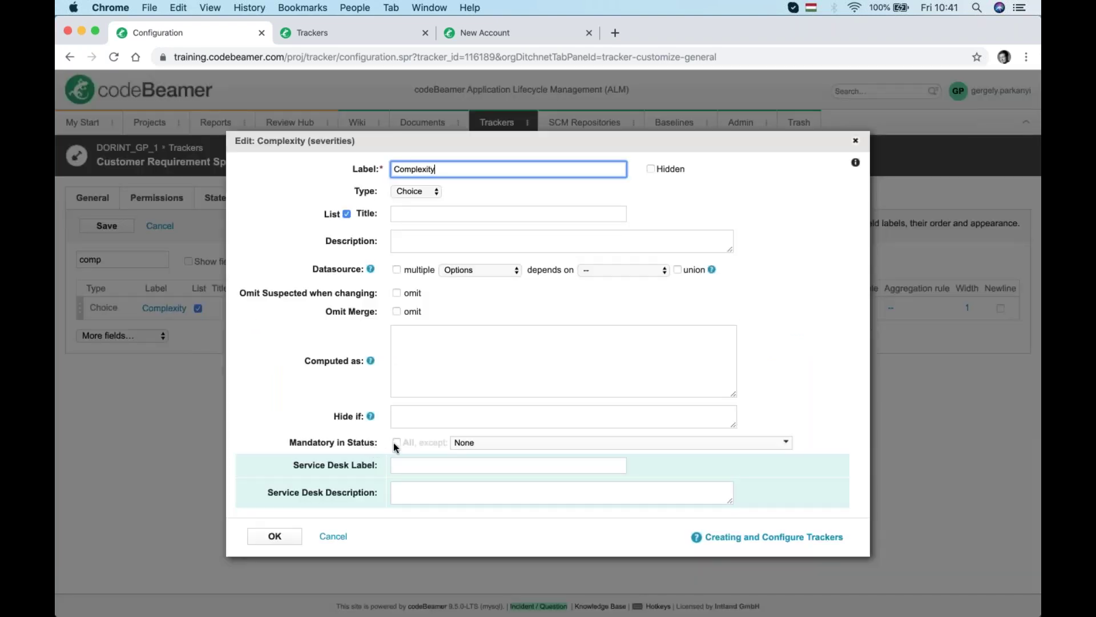
click(396, 443)
click(512, 444)
click(492, 488)
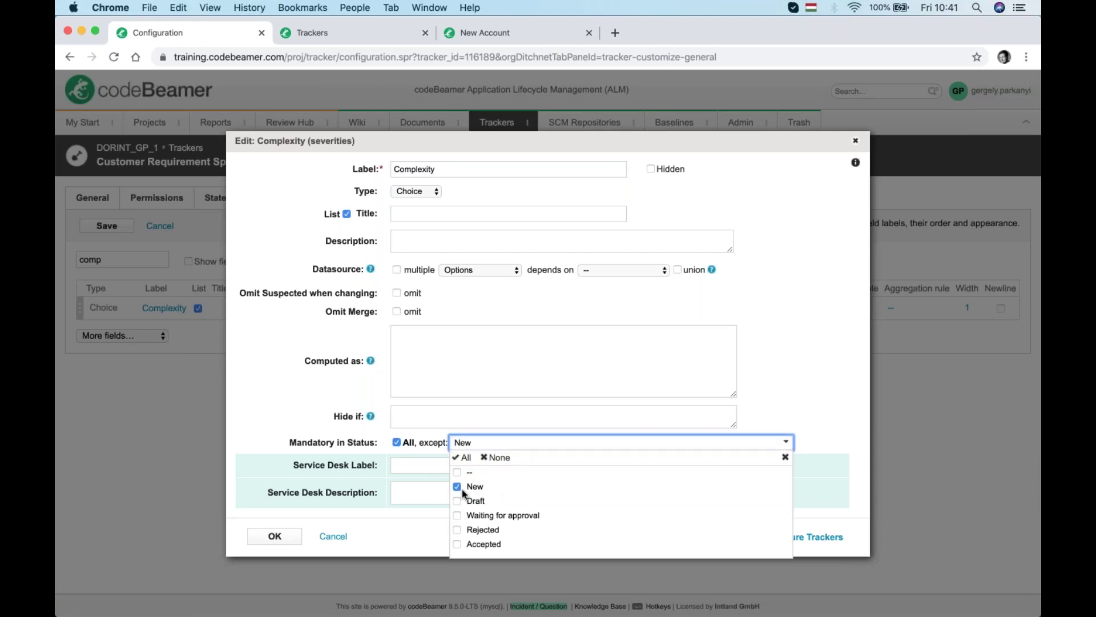
click(274, 537)
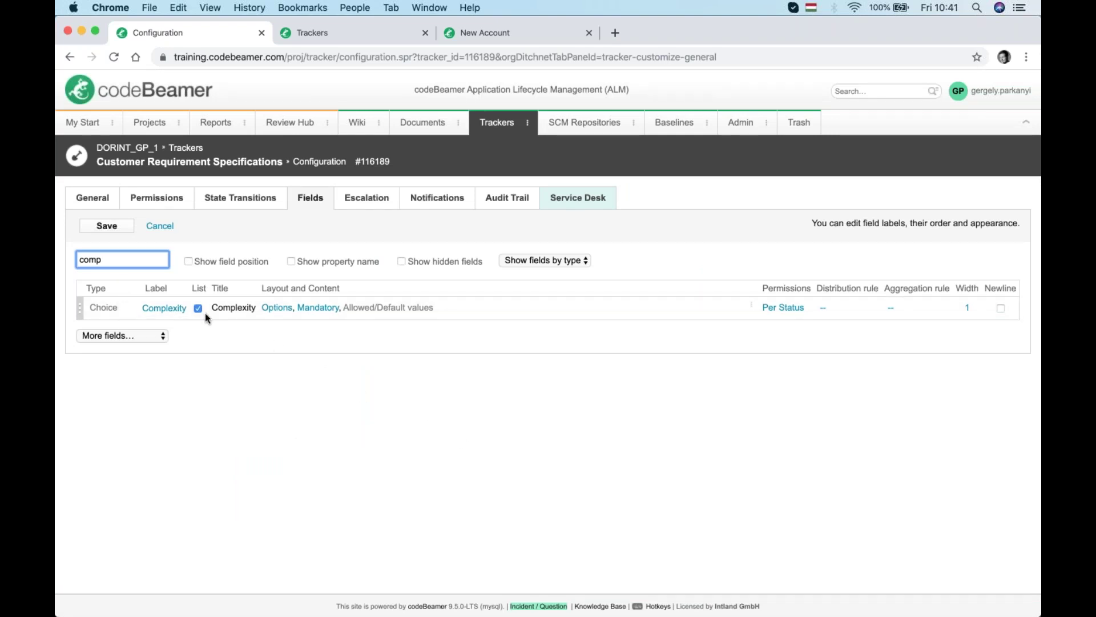
click(117, 229)
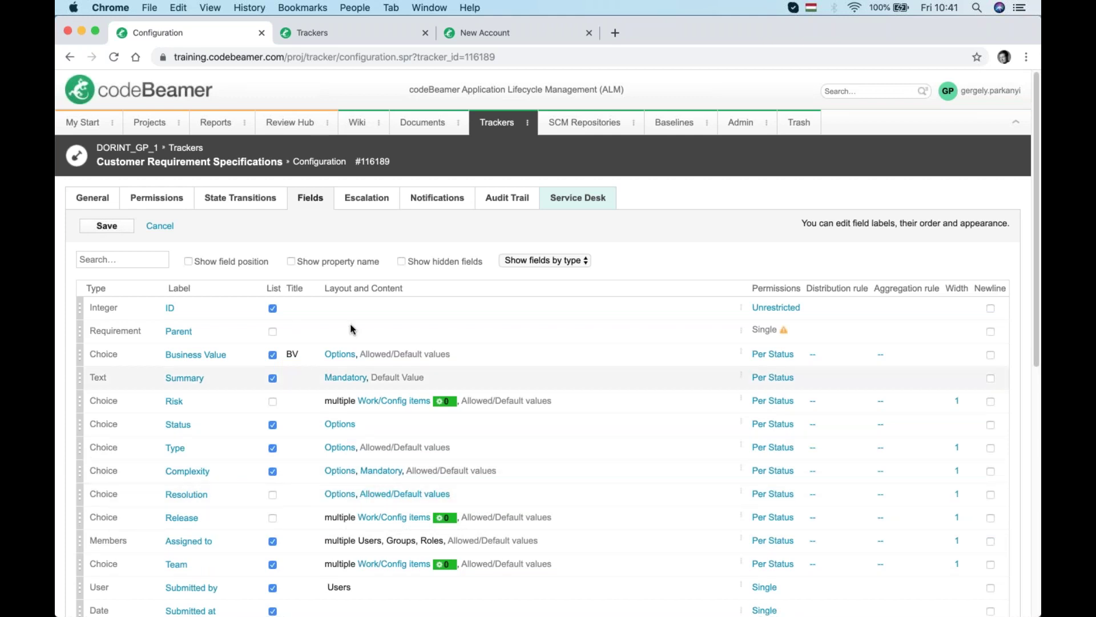
Look through the saved field list and return to the Customer Requirement Specifications tracker's items
scroll(518, 416, down, 8)
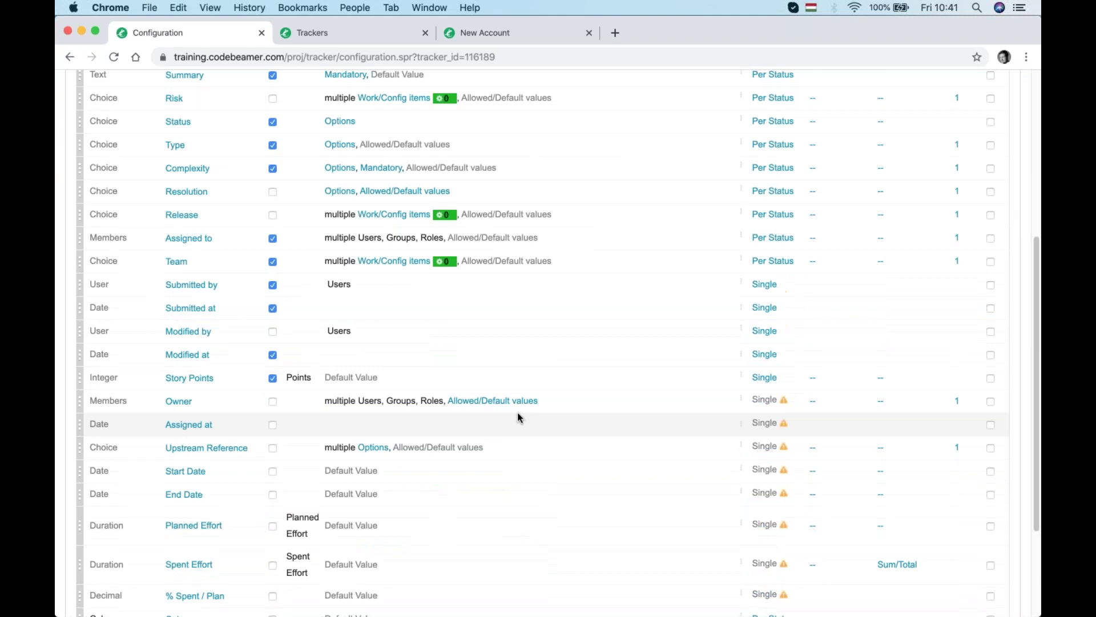
scroll(520, 415, up, 10)
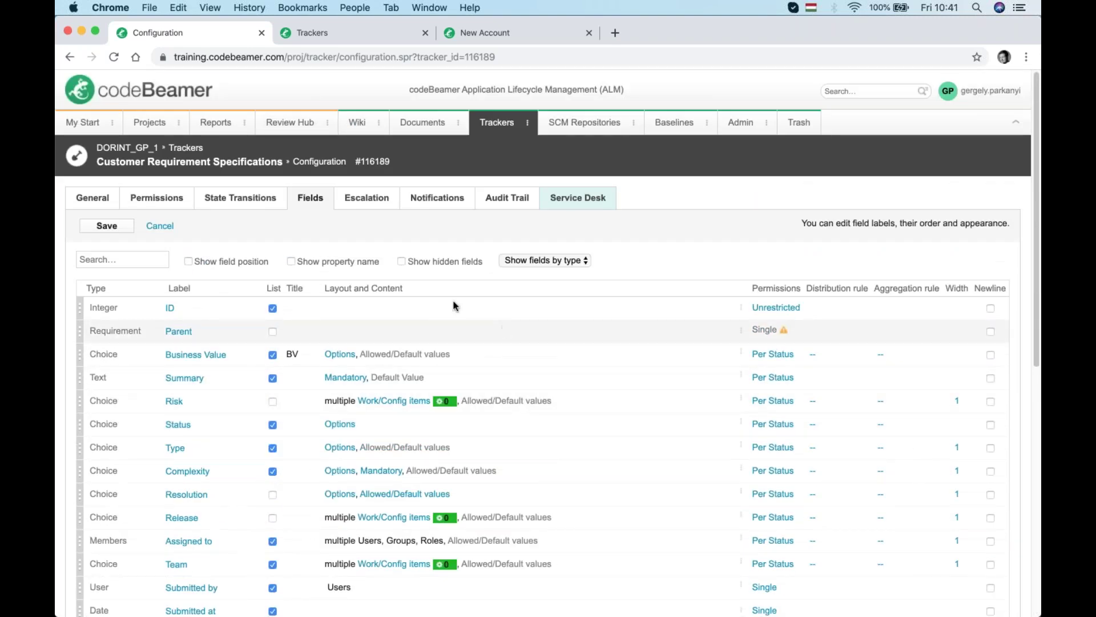
click(182, 164)
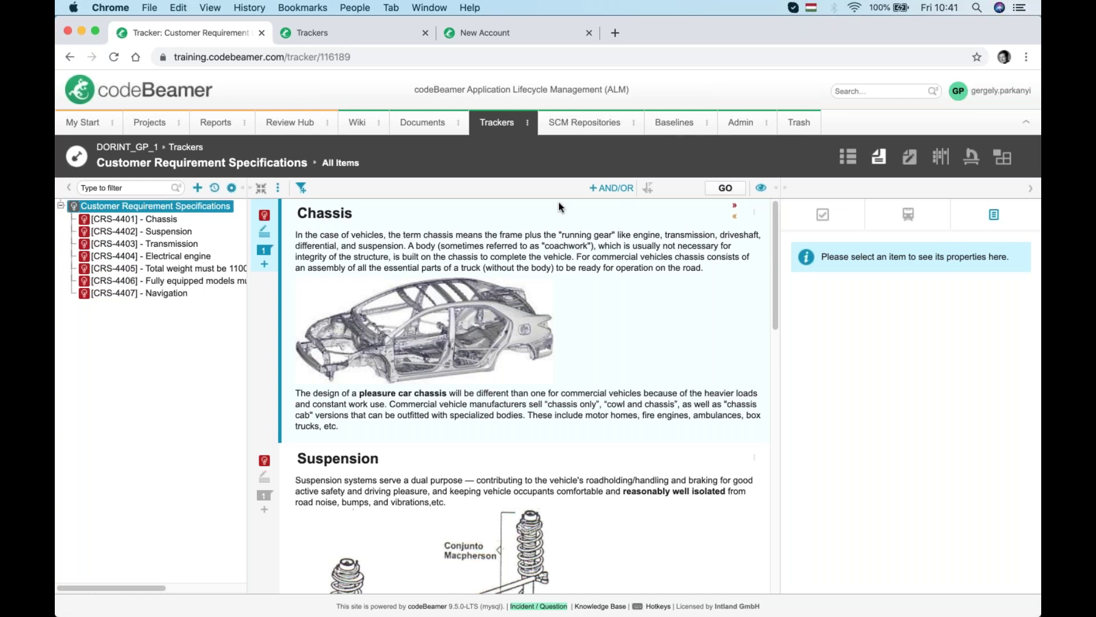
Switch to the incognito Chrome window showing the DORINT_GP_1 wiki and sign out of the current account
key(ctrl+Up)
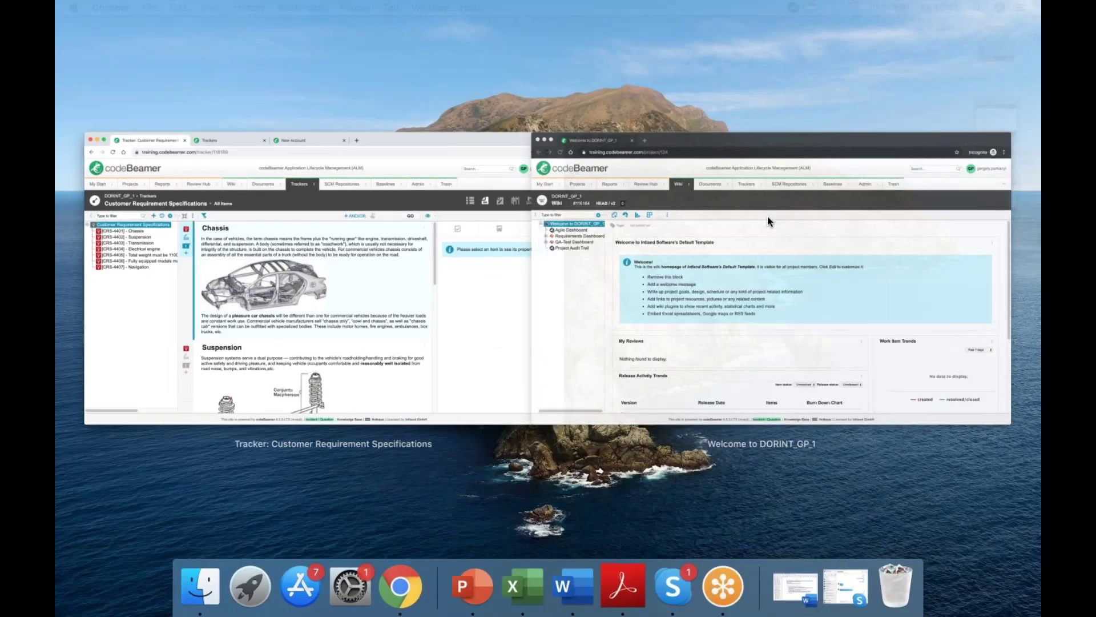
click(509, 164)
click(373, 57)
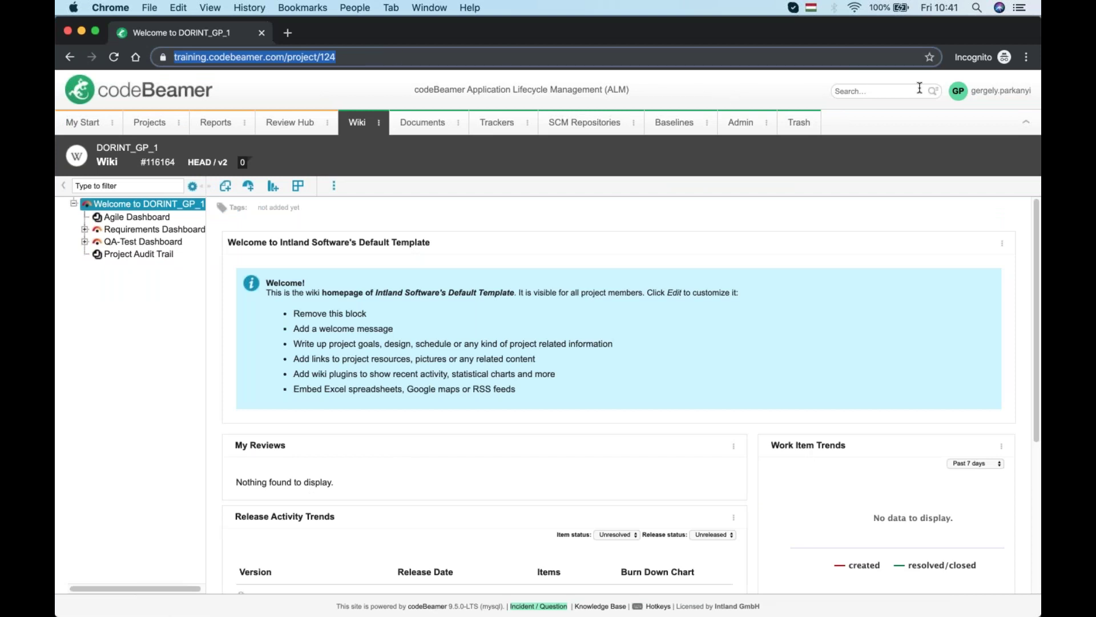
click(996, 90)
click(892, 281)
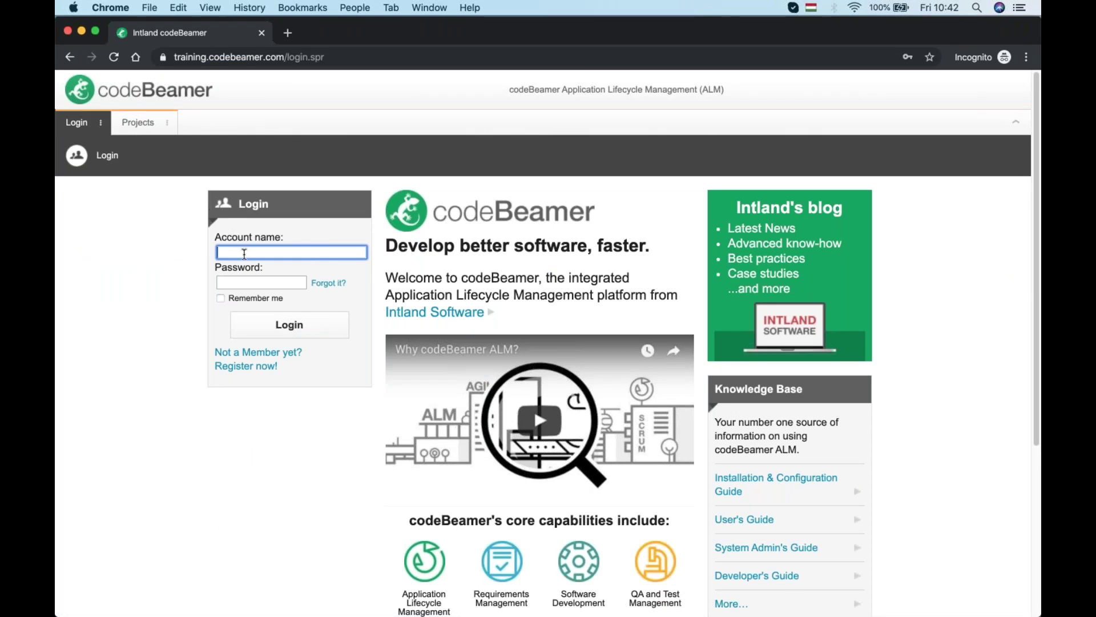
Sign in as the other project member using the saved account name and password
text(ed)
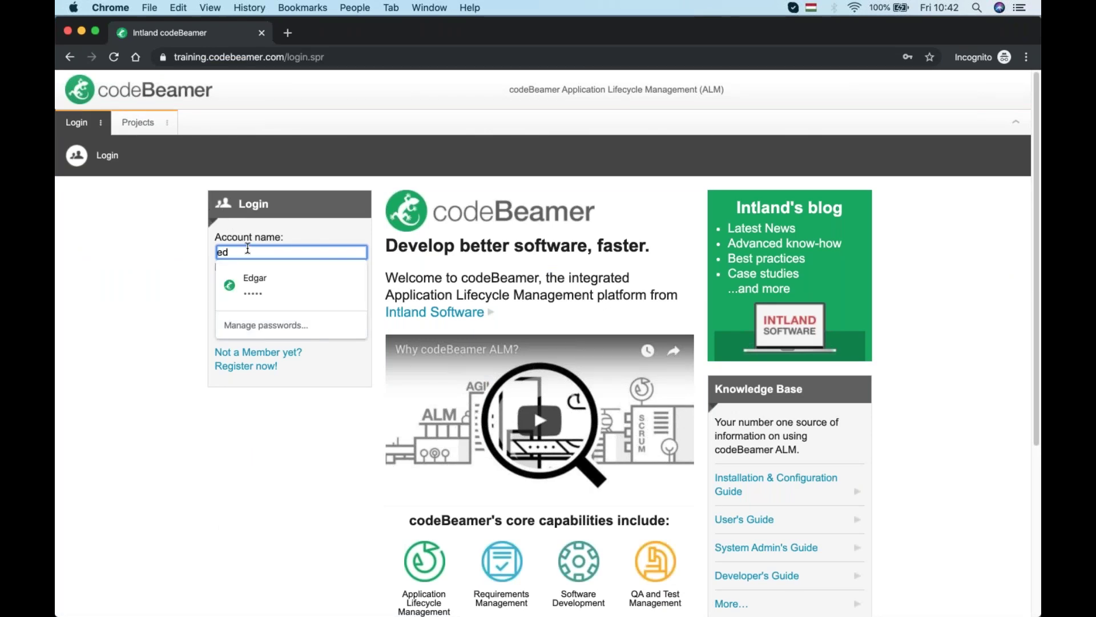
click(258, 269)
click(261, 337)
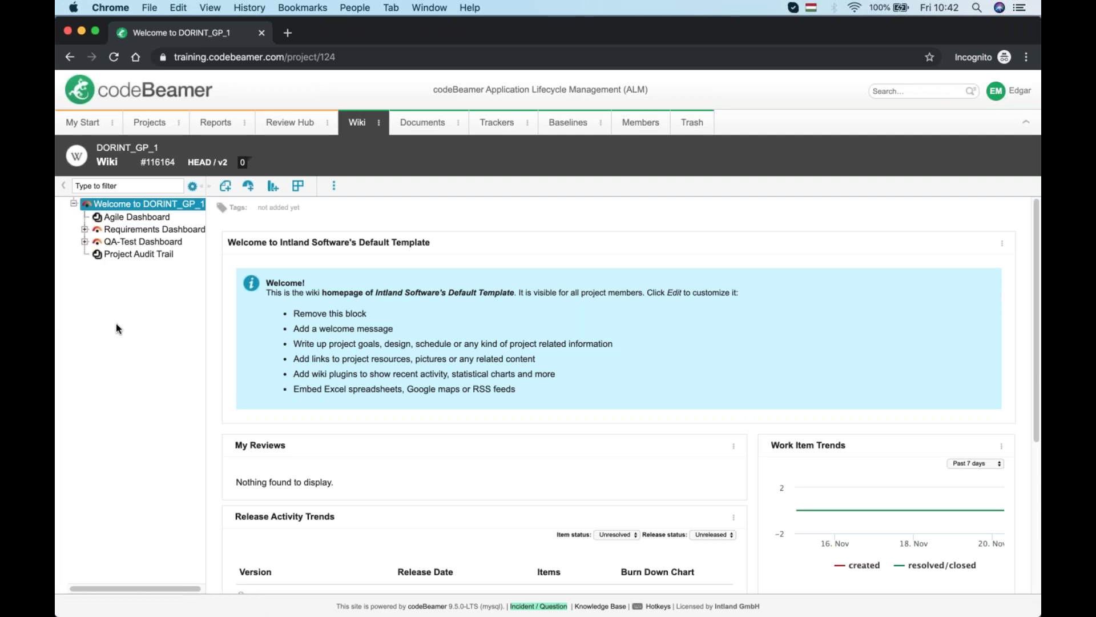
Open the project's Customer Requirement Specifications tracker to check which items the signed-in member can see
click(494, 125)
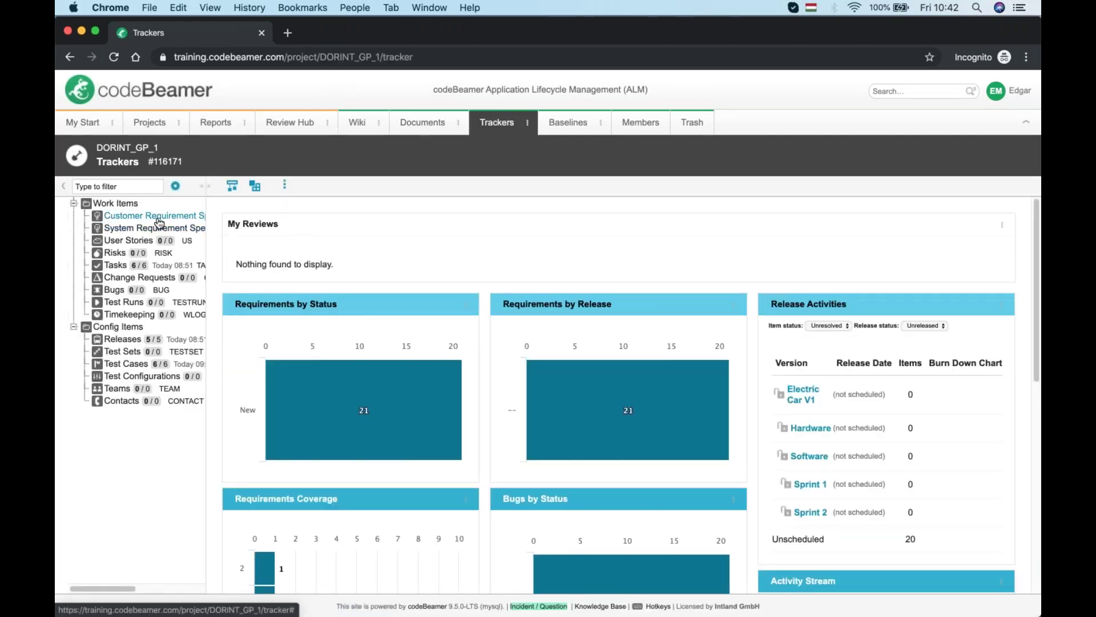
click(151, 215)
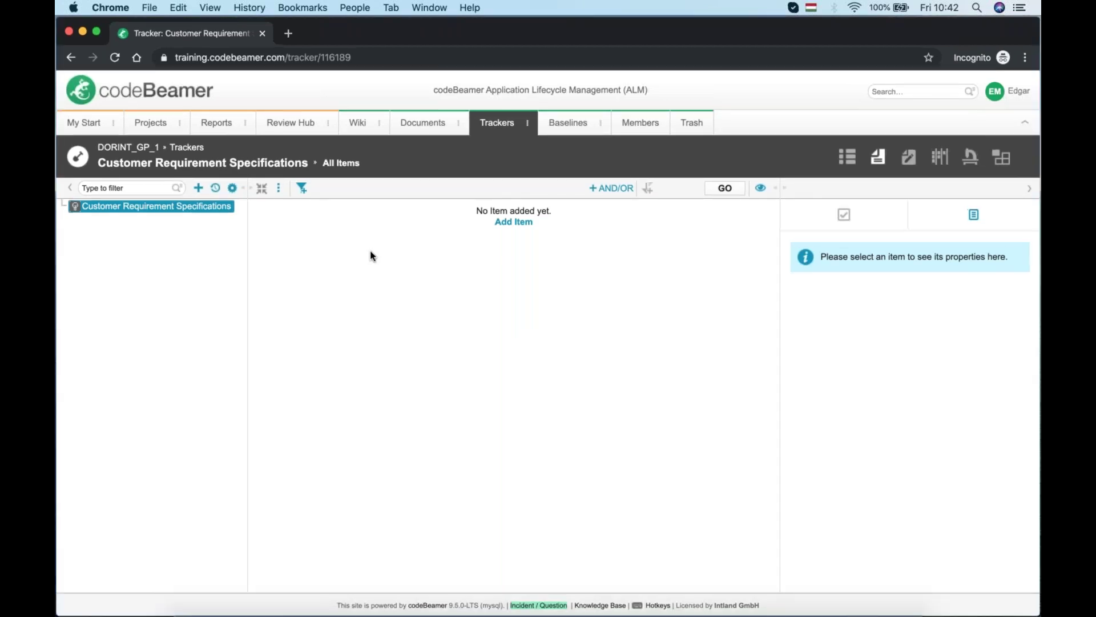
key(ctrl+Up)
click(417, 277)
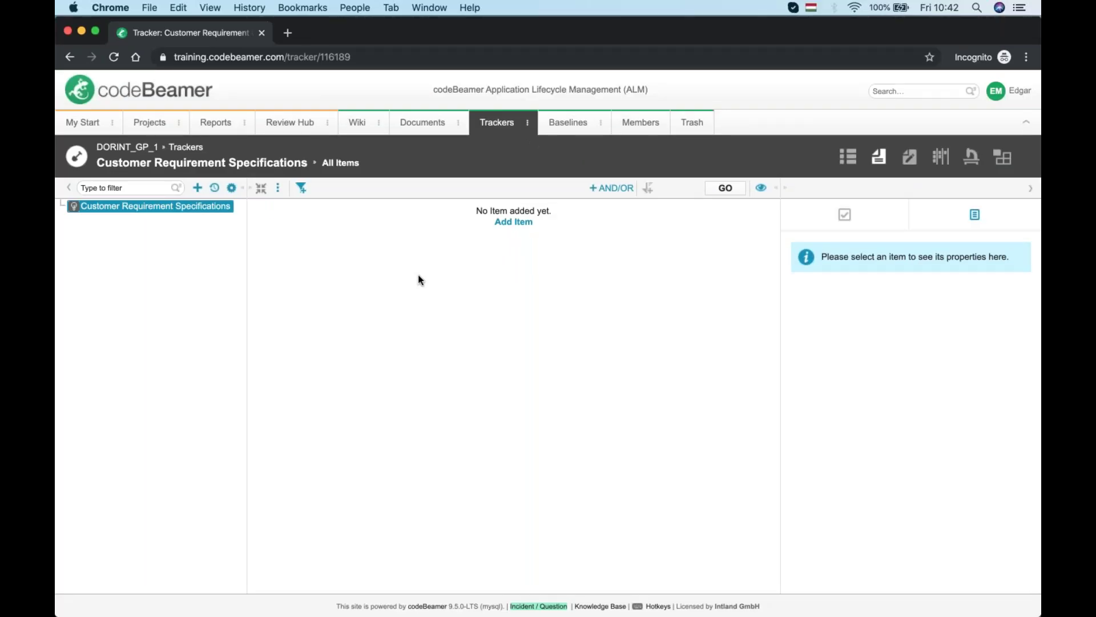
Switch to the regular Chrome window and sign back in to the project admin's account with the saved credentials
key(ctrl+Down)
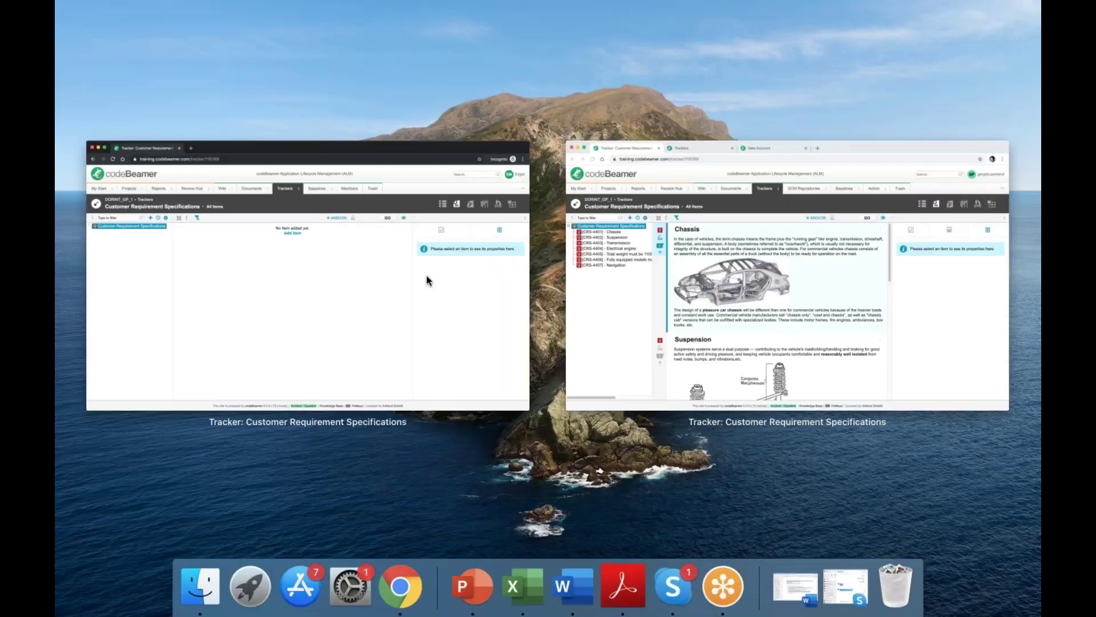
click(632, 294)
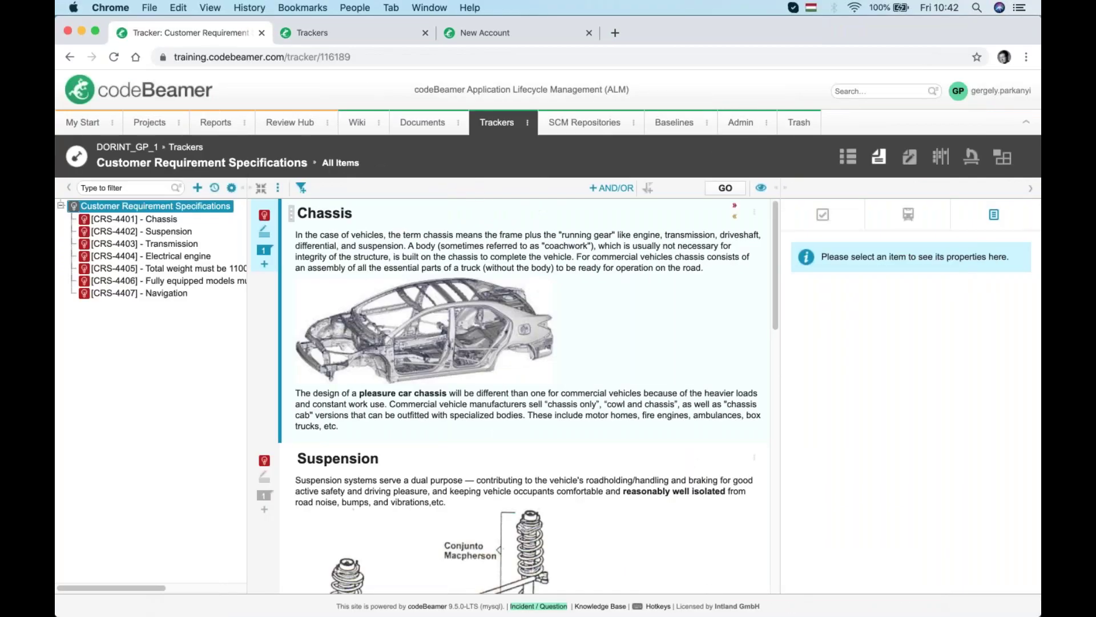
click(162, 222)
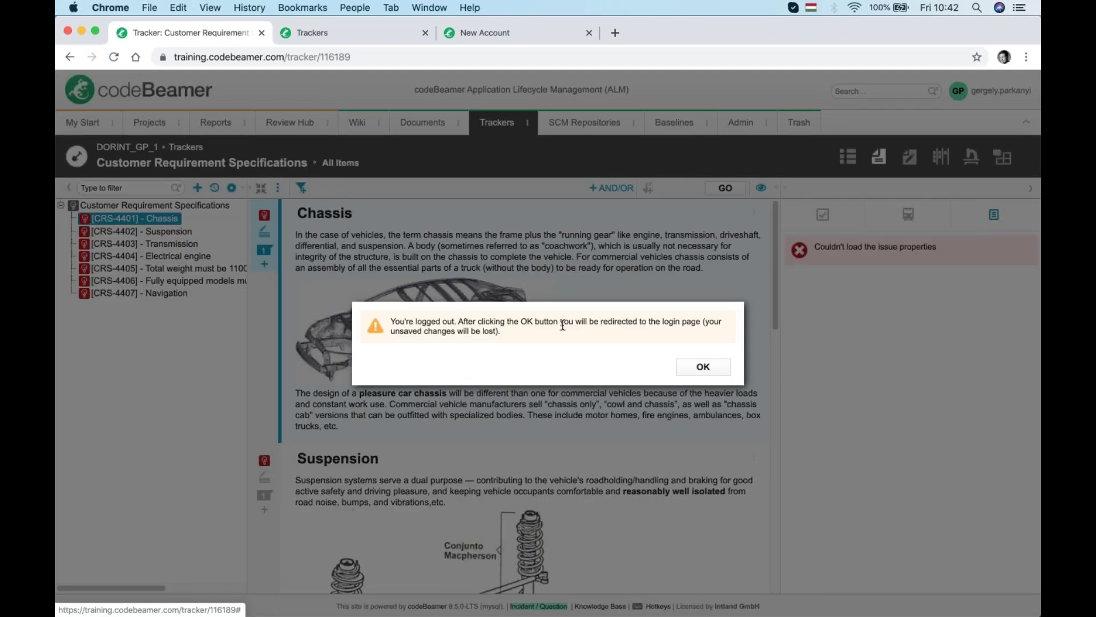
click(702, 376)
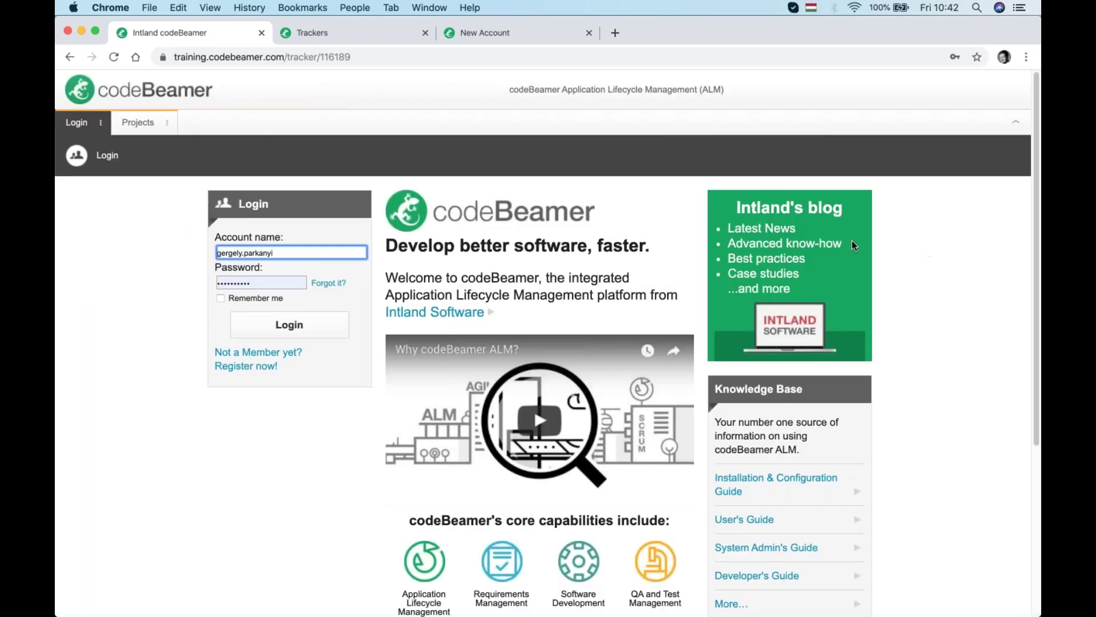
click(350, 331)
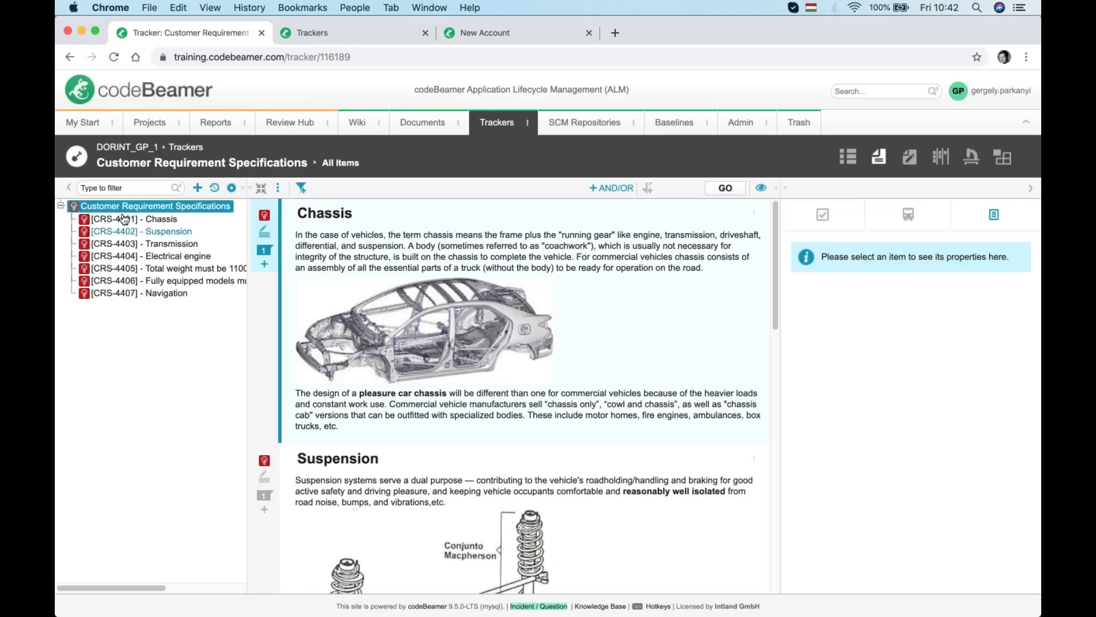
Choose the project member with the External role as assignee of the [CRS-4401] Chassis item
click(124, 219)
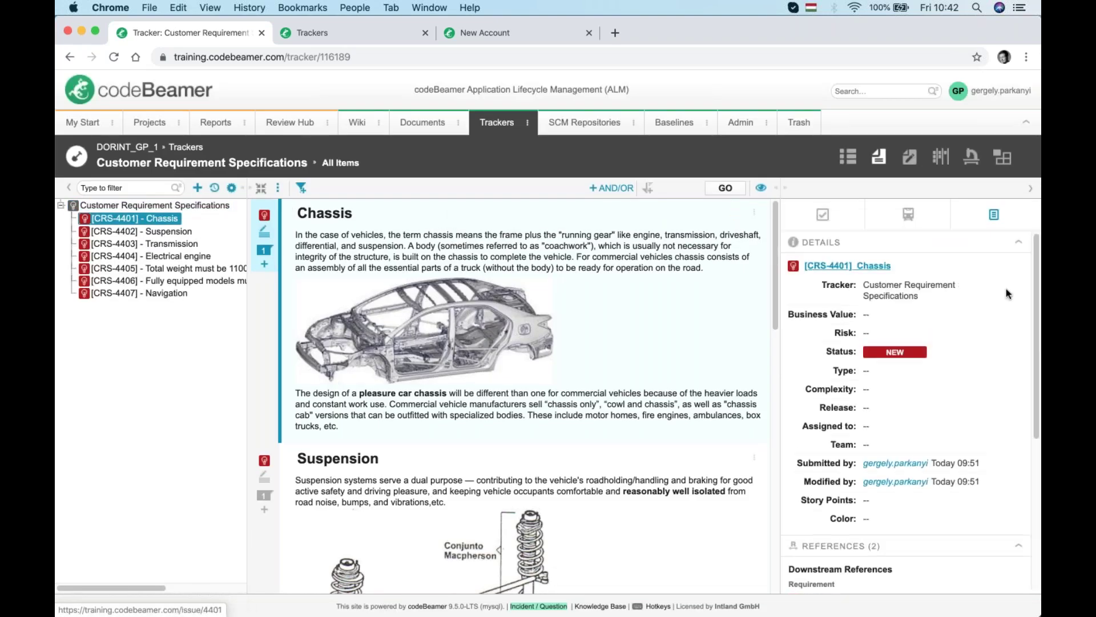
click(928, 427)
click(997, 430)
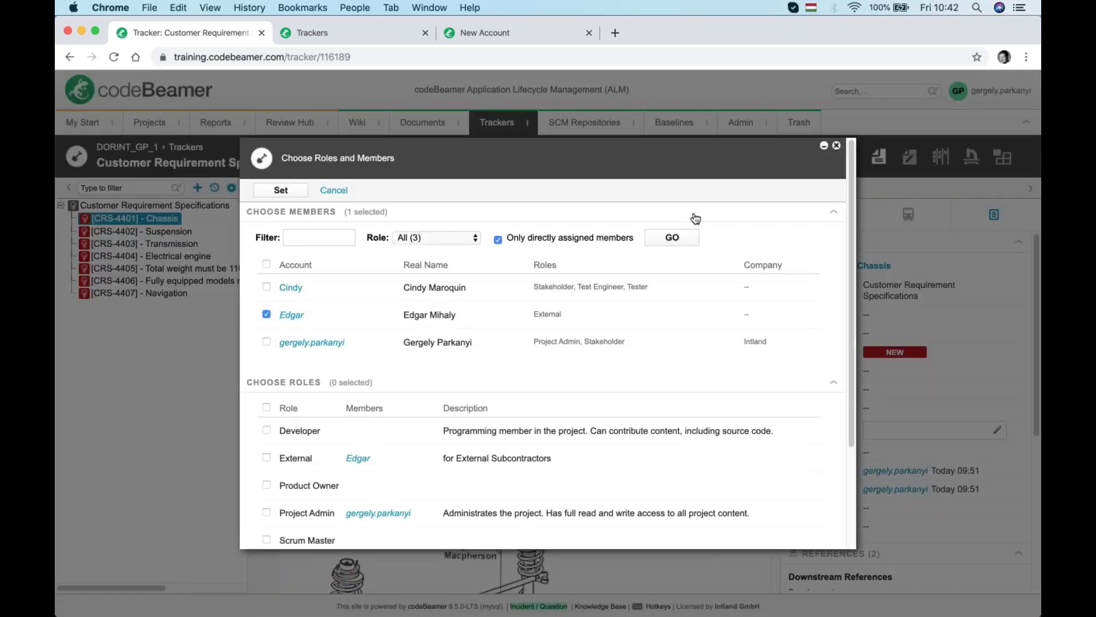
click(273, 195)
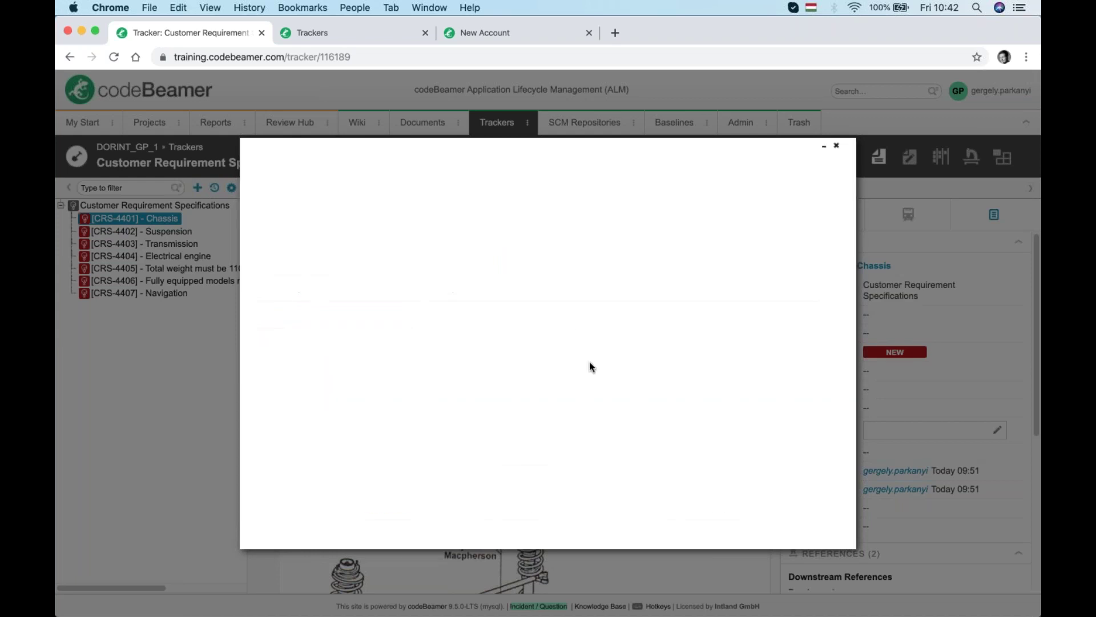
Switch to the incognito Chrome window and reload the Customer Requirement Specifications tracker to check its items
key(ctrl+Up)
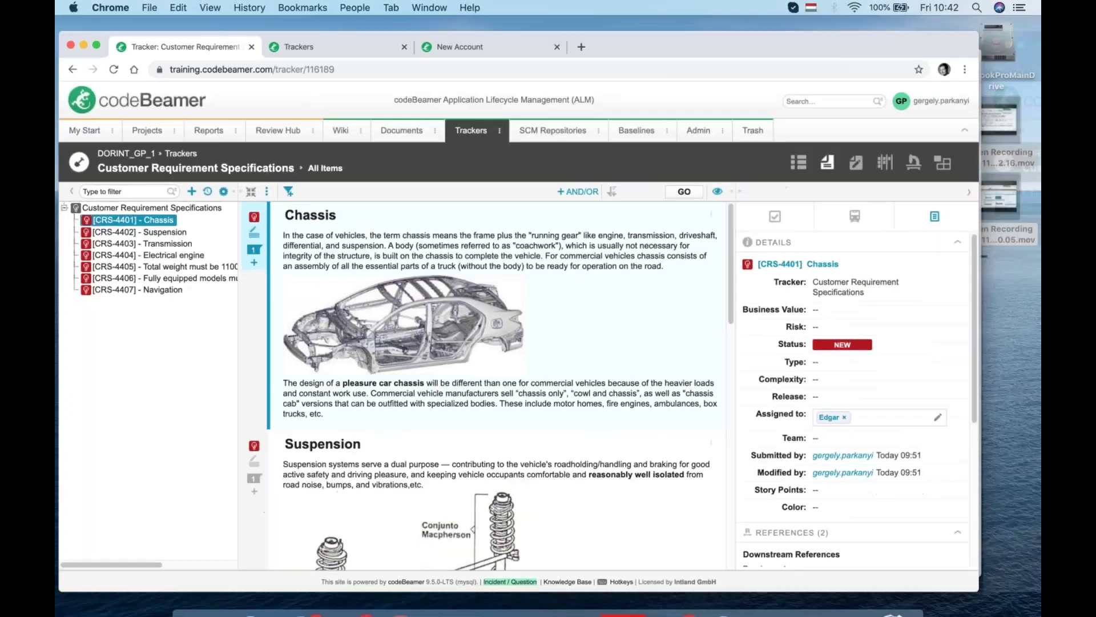
click(633, 318)
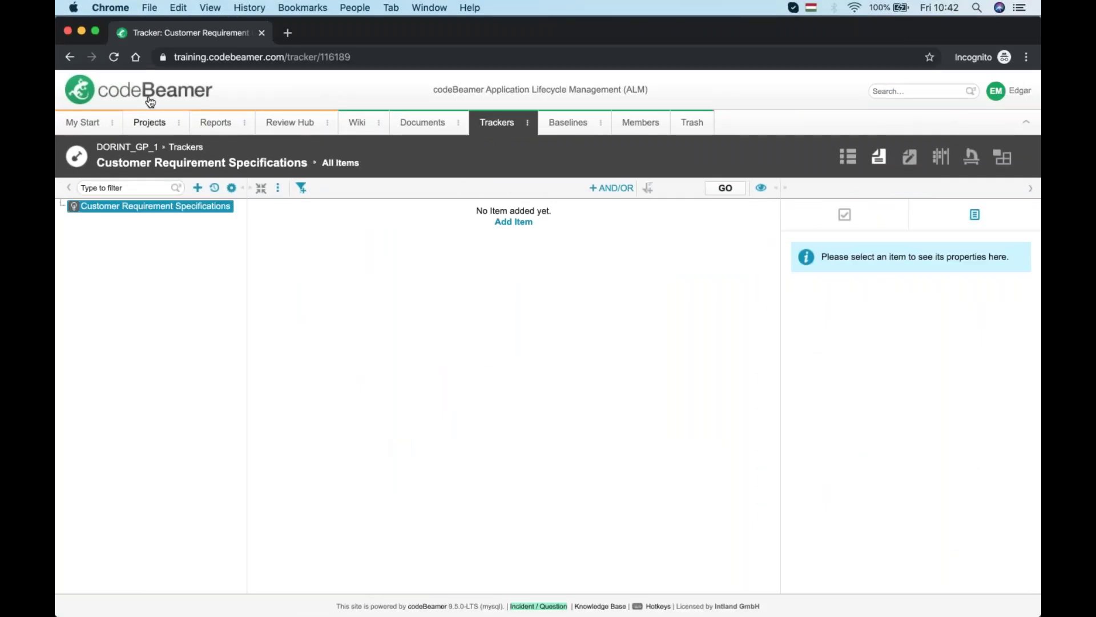
click(113, 57)
click(186, 210)
Return to the regular Chrome window and save the Chassis item's new assignee
key(ctrl+Down)
click(679, 331)
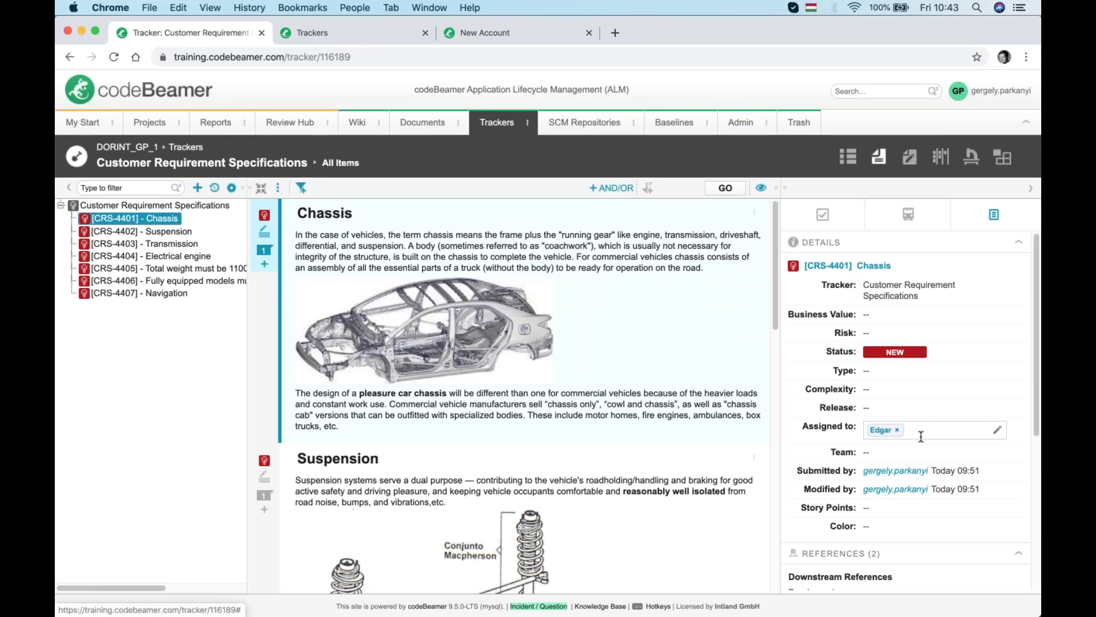
click(918, 455)
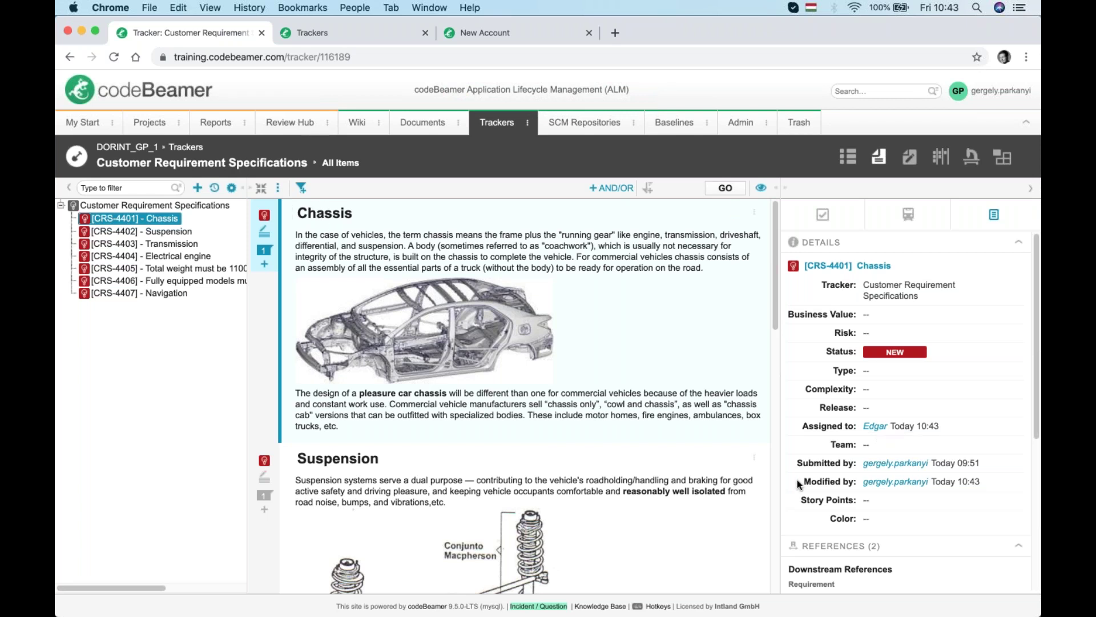
Go back to the incognito Chrome window and refresh the tracker's item list as the assigned member
key(ctrl+Down)
click(874, 325)
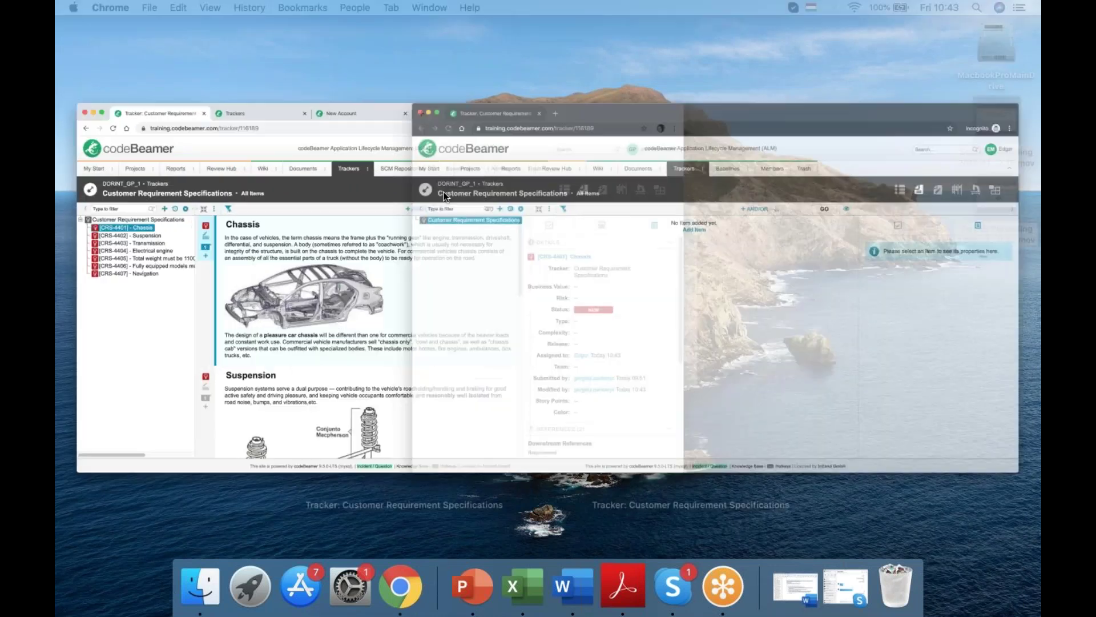
click(117, 58)
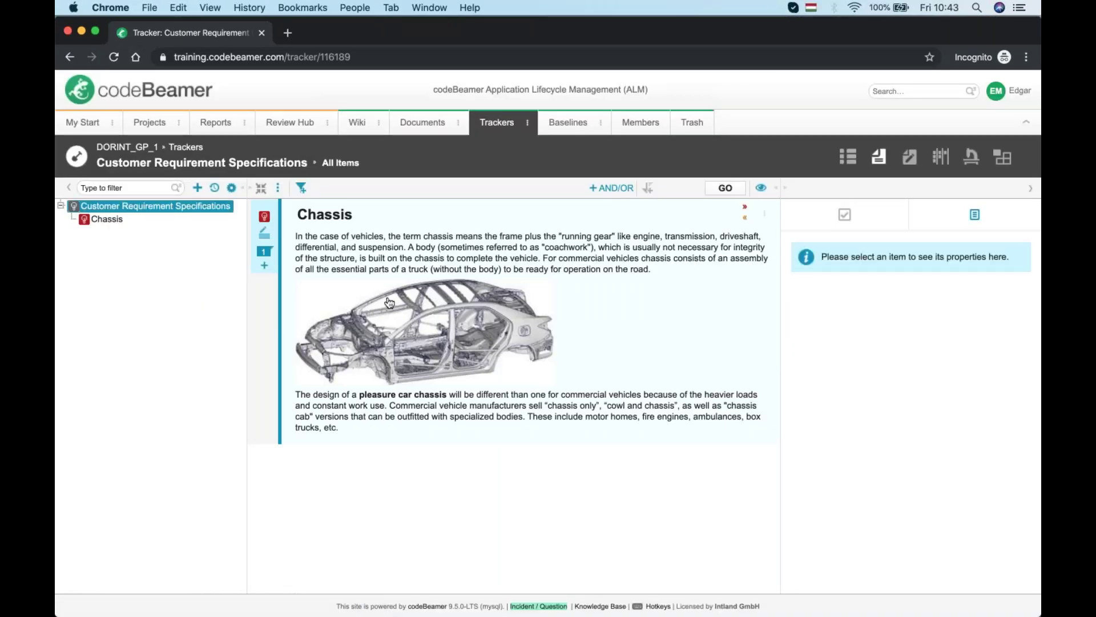
Create a work item with the summary "GPS Requirement" and the description "GPS Req", and save it
click(197, 188)
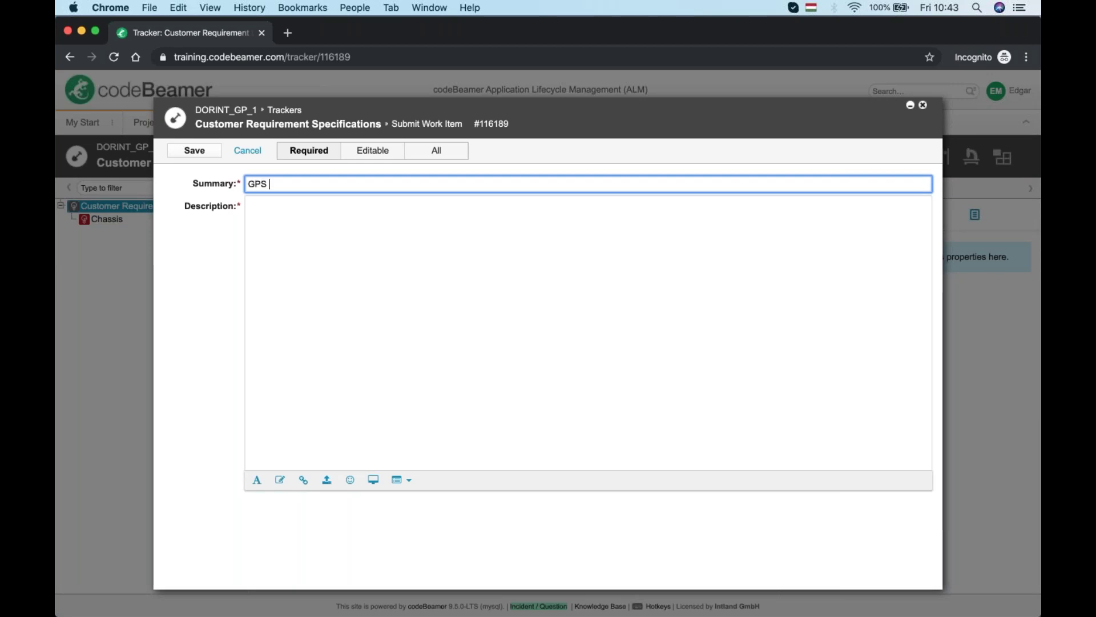
text(irement)
key(Tab)
text(G)
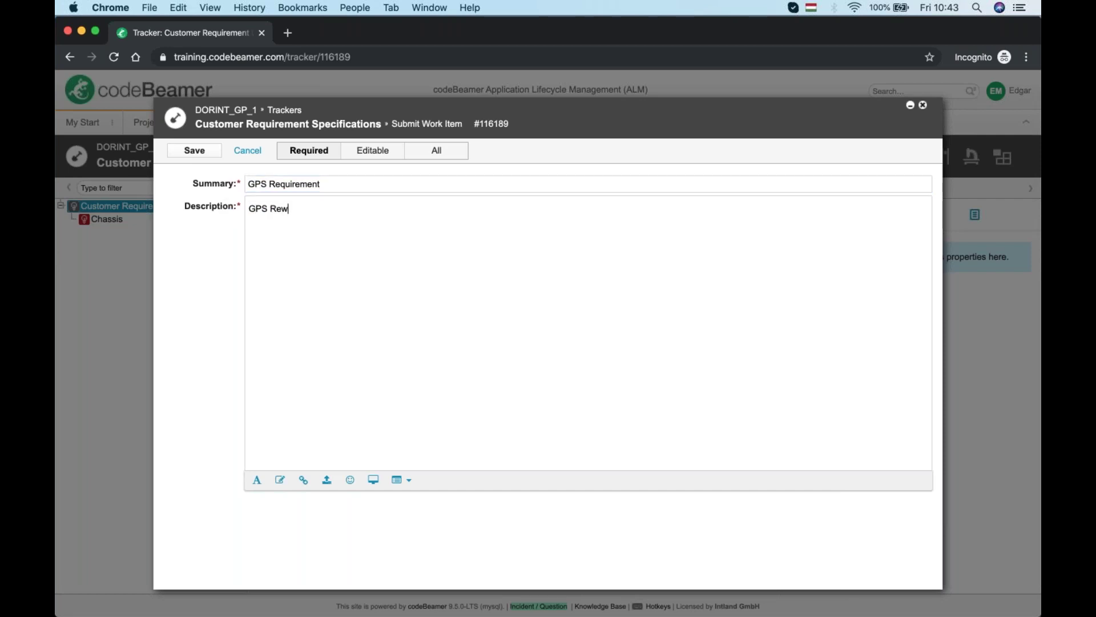
click(195, 152)
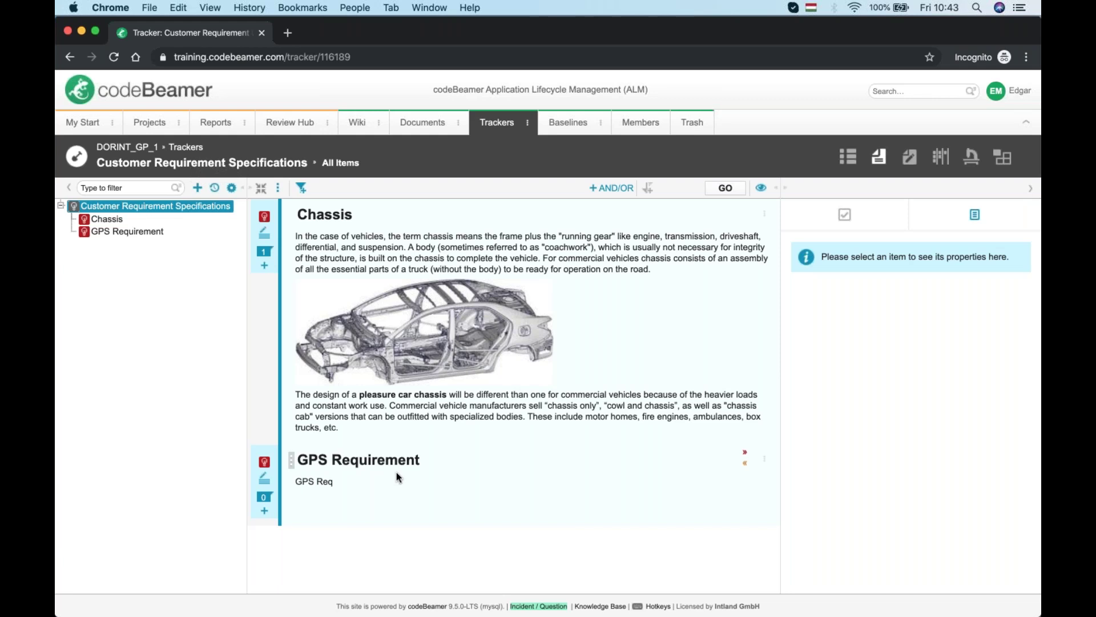
Examine the GPS Requirement item's details and open the item on its own page
double_click(396, 472)
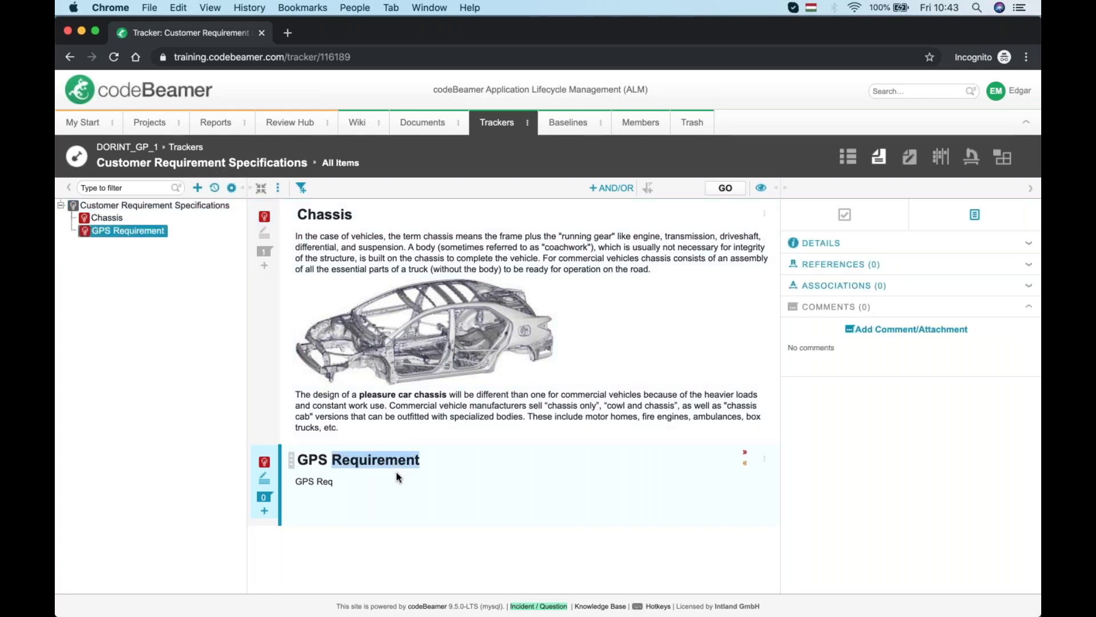
click(913, 246)
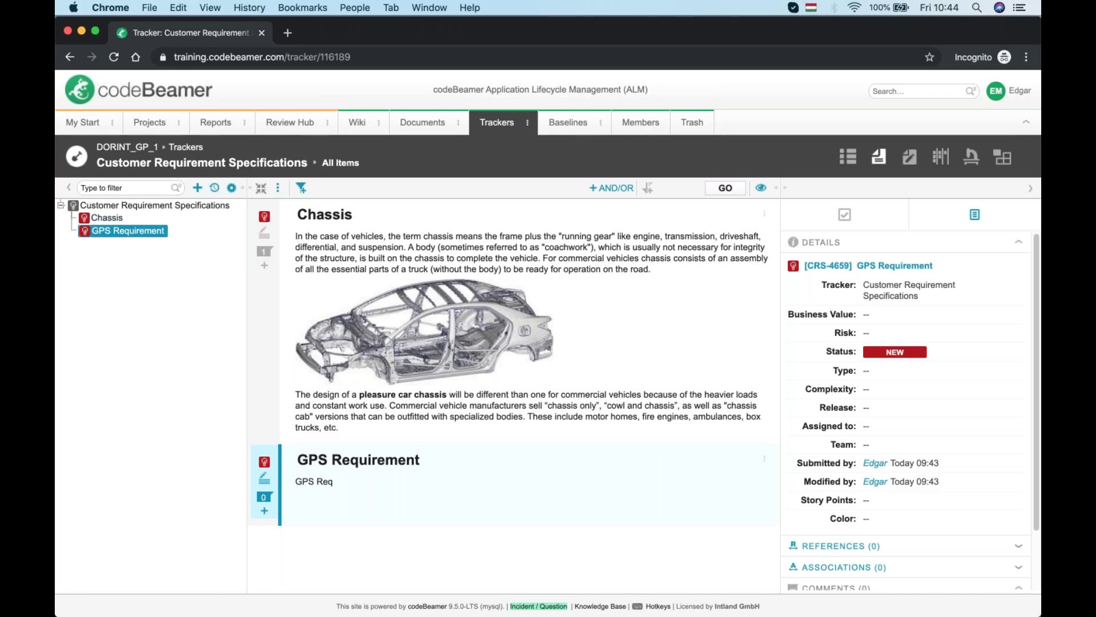
double_click(126, 231)
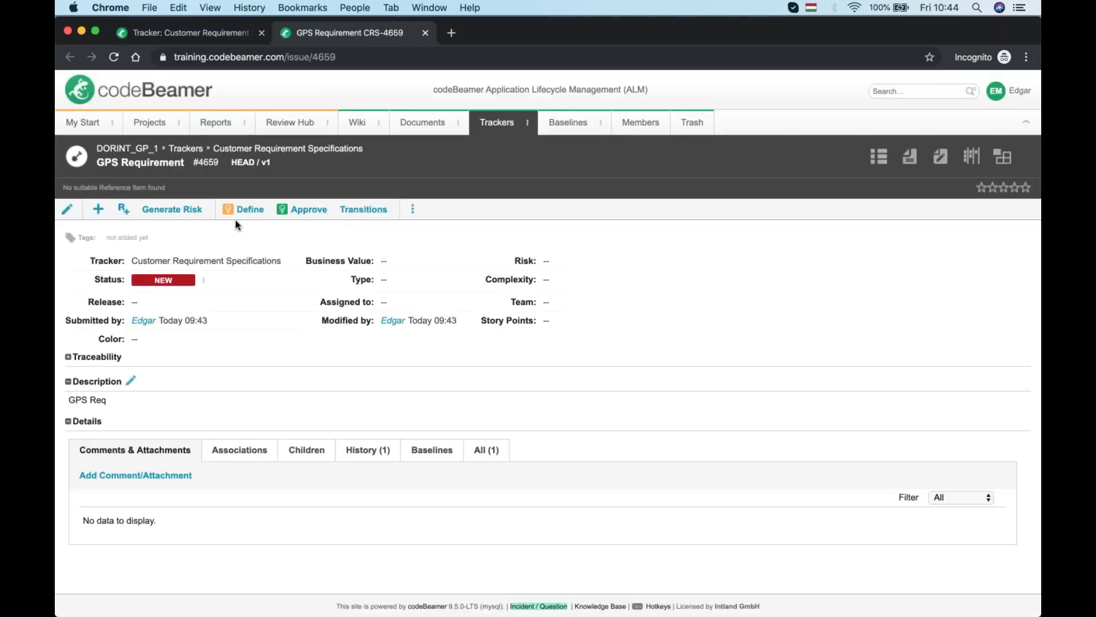
Create and save another Customer Requirement Specifications item with "Test" as both summary and description
click(98, 209)
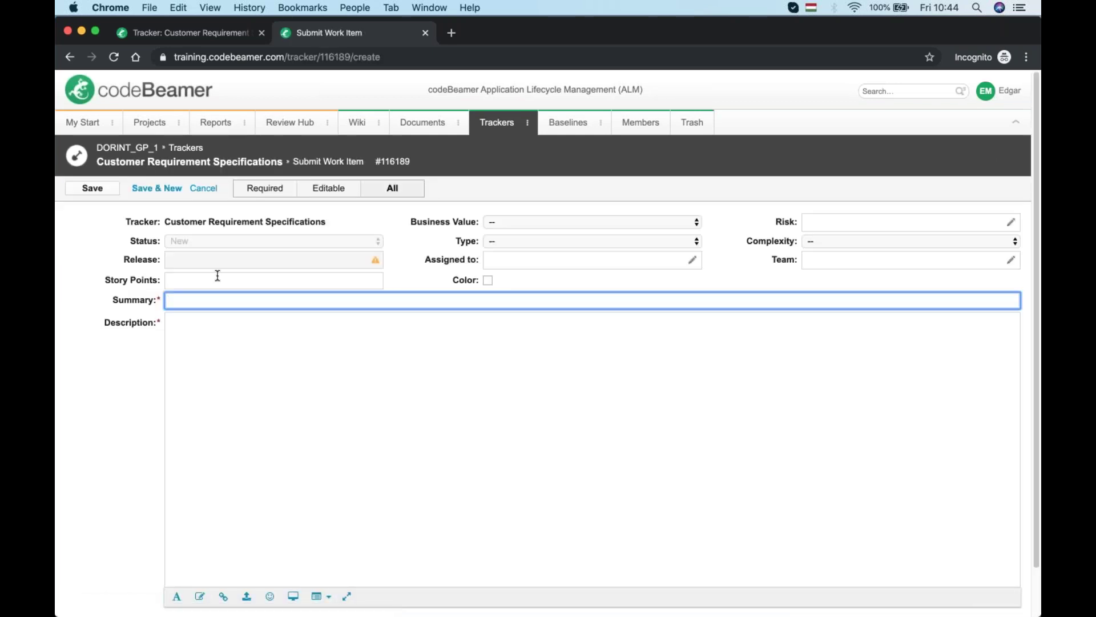
key(Tab)
text(Te)
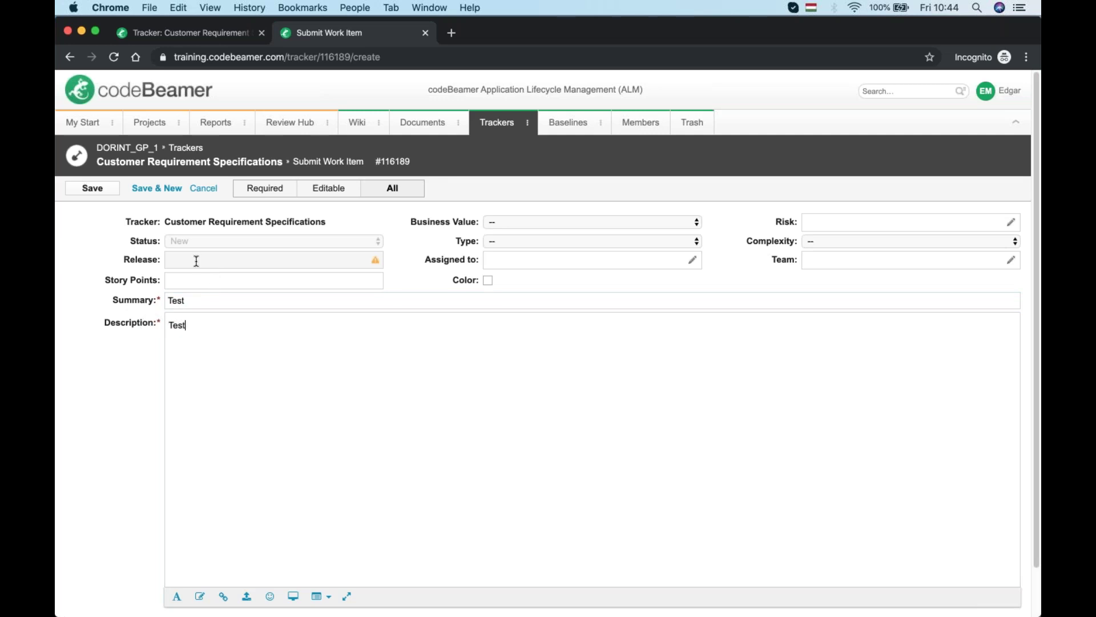
click(94, 189)
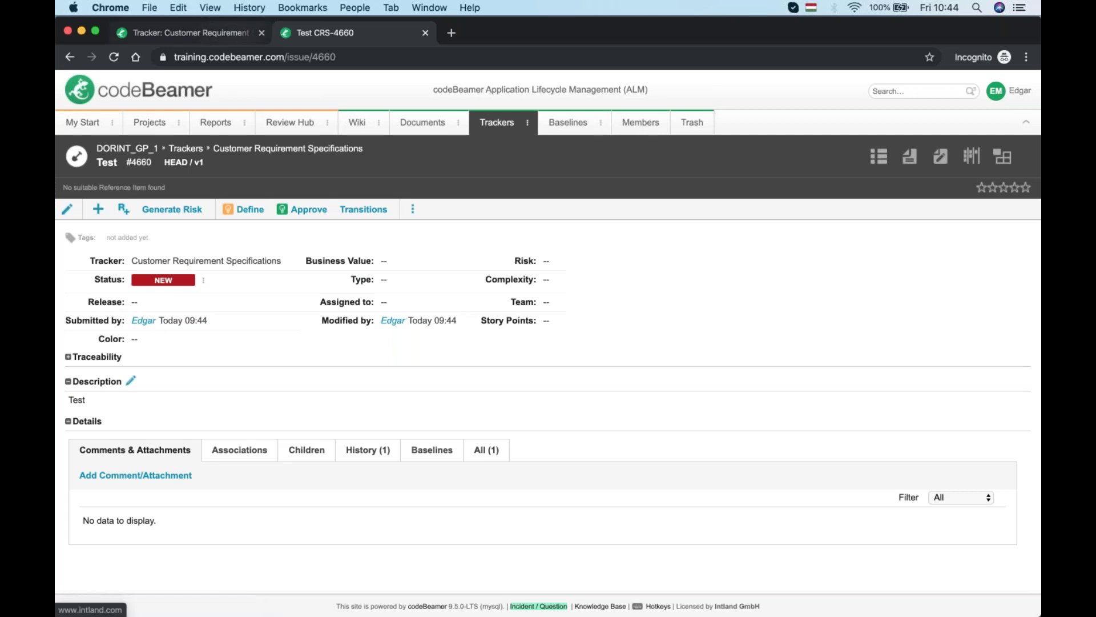
Switch to the admin's regular Chrome window and open the Customer Requirement Specifications tracker's field configuration
key(ctrl+Up)
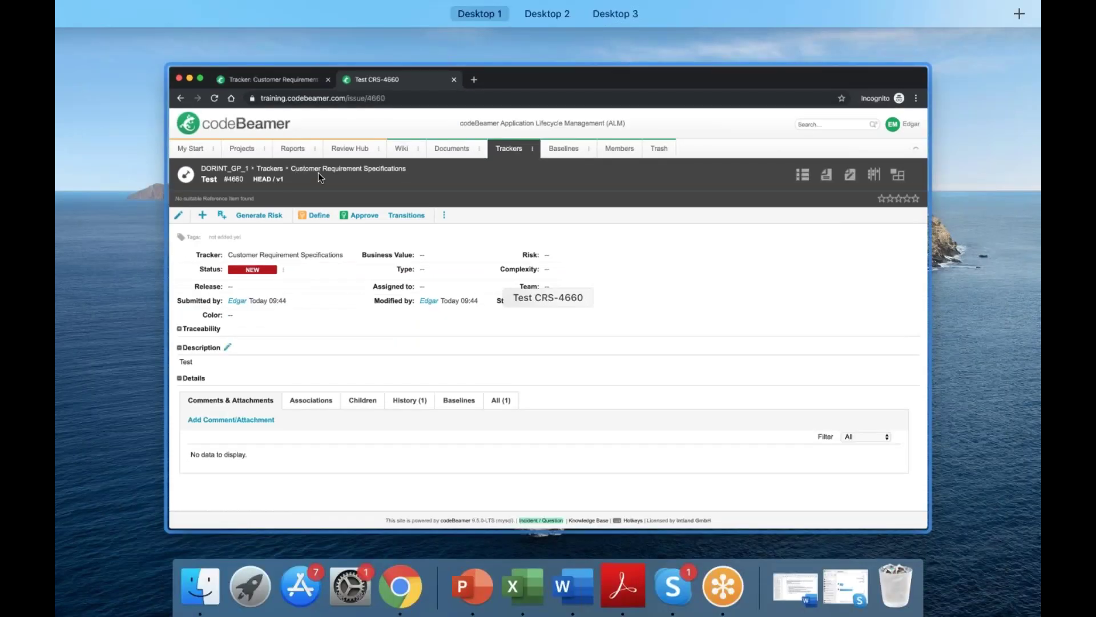
click(317, 172)
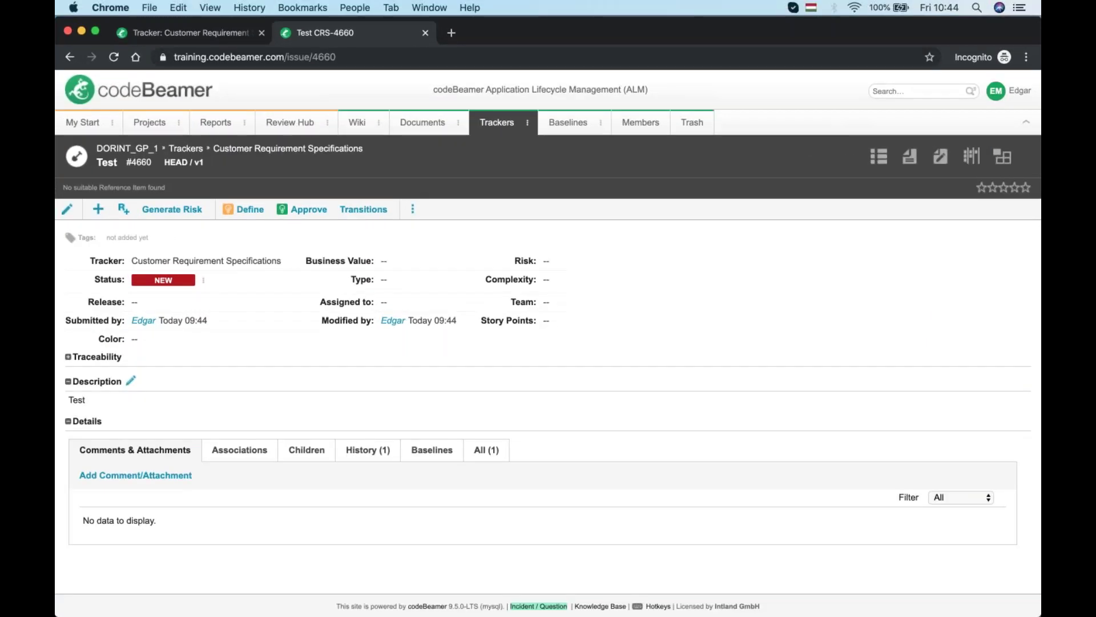
key(ctrl+Up)
click(653, 261)
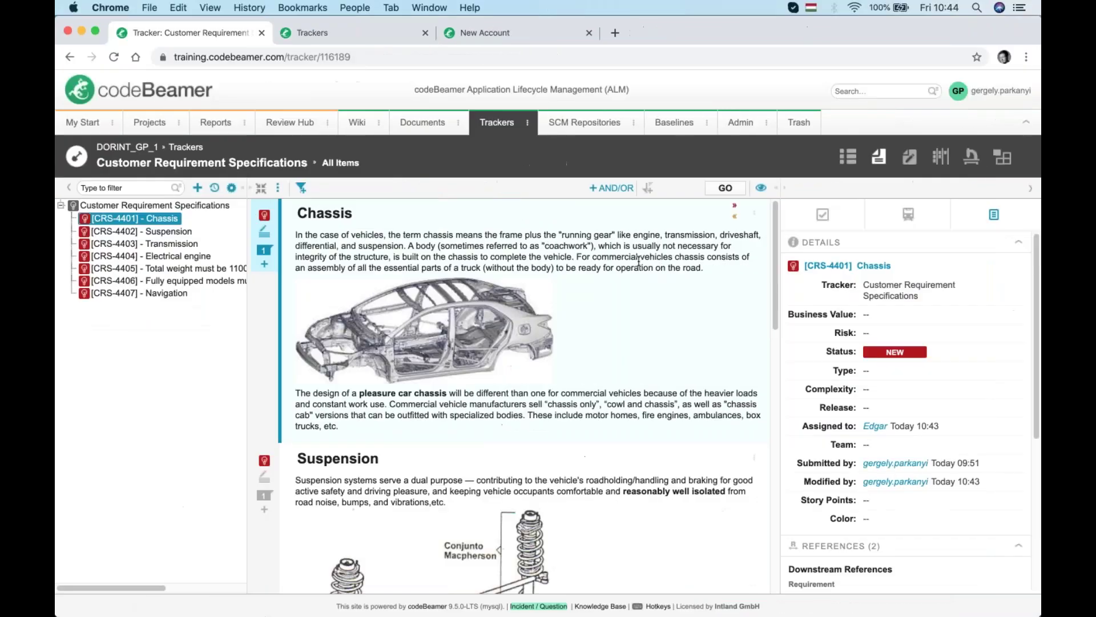
click(277, 188)
click(314, 209)
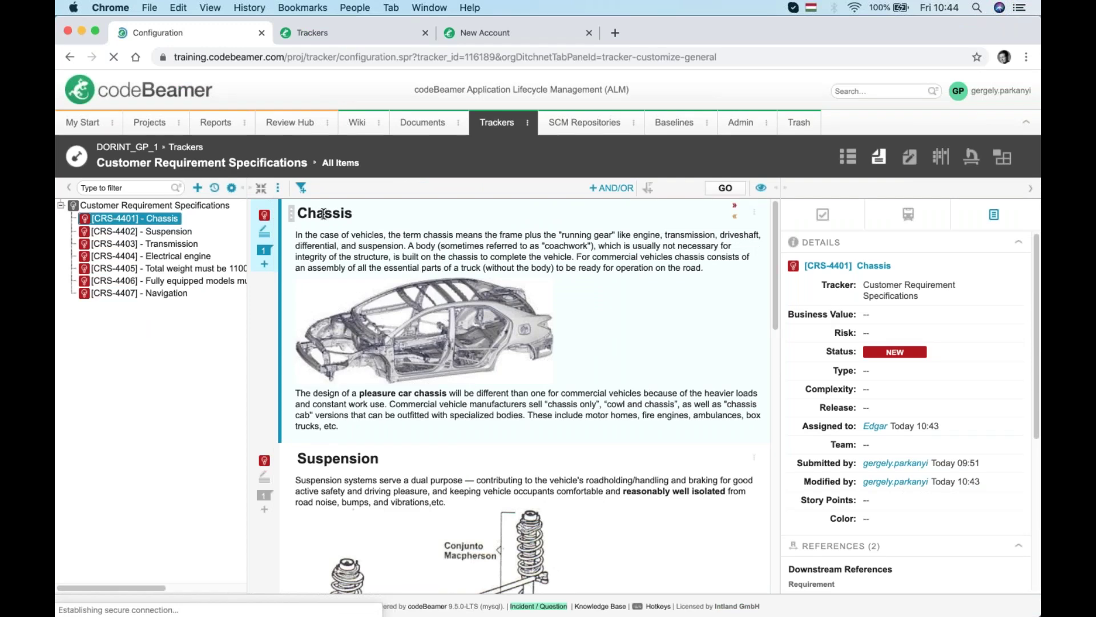
click(302, 197)
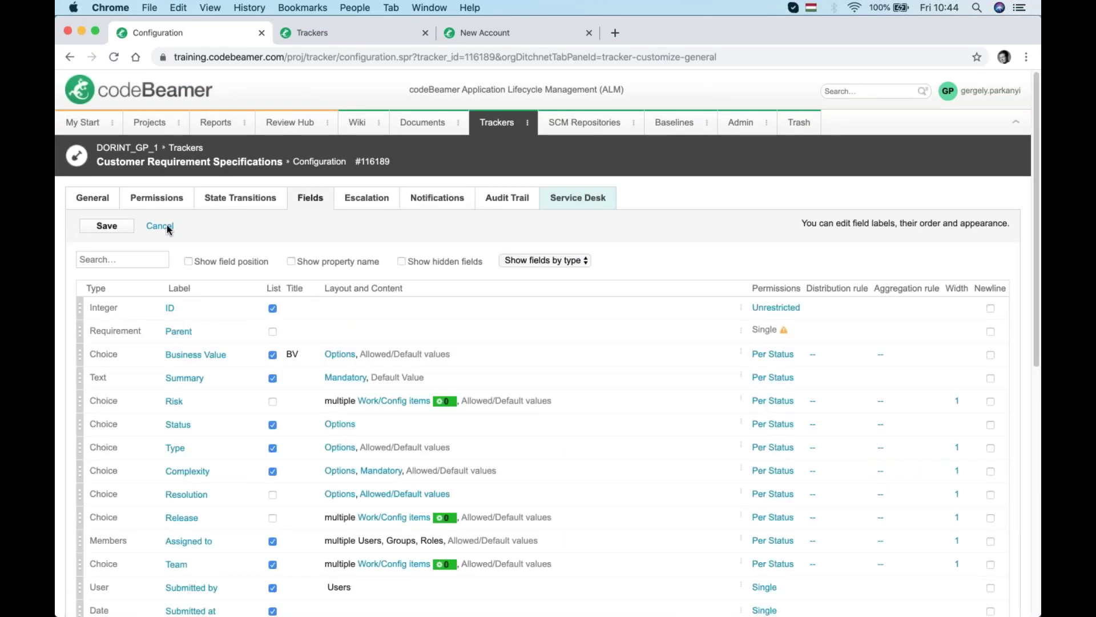
Make the Complexity field mandatory only in the New status and save the tracker's field configuration
click(131, 258)
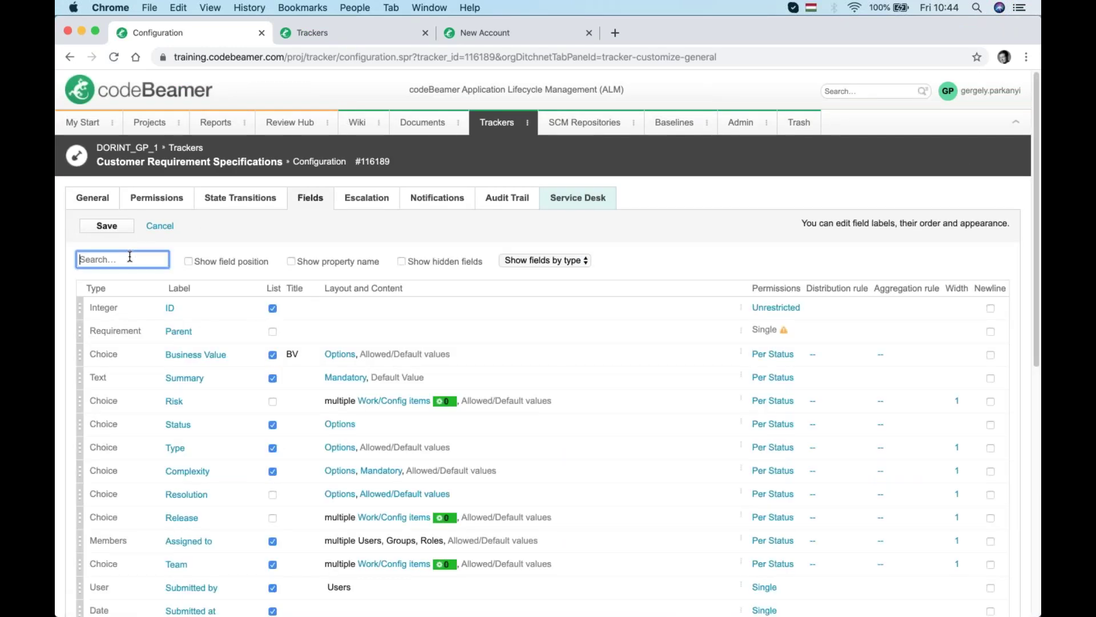
text(co)
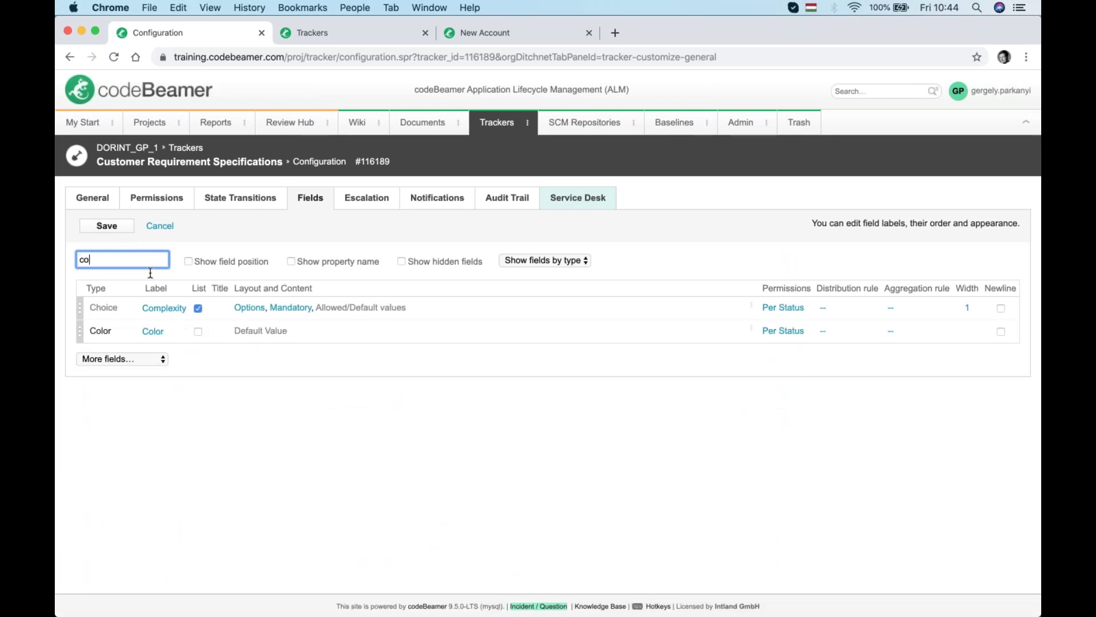
click(286, 309)
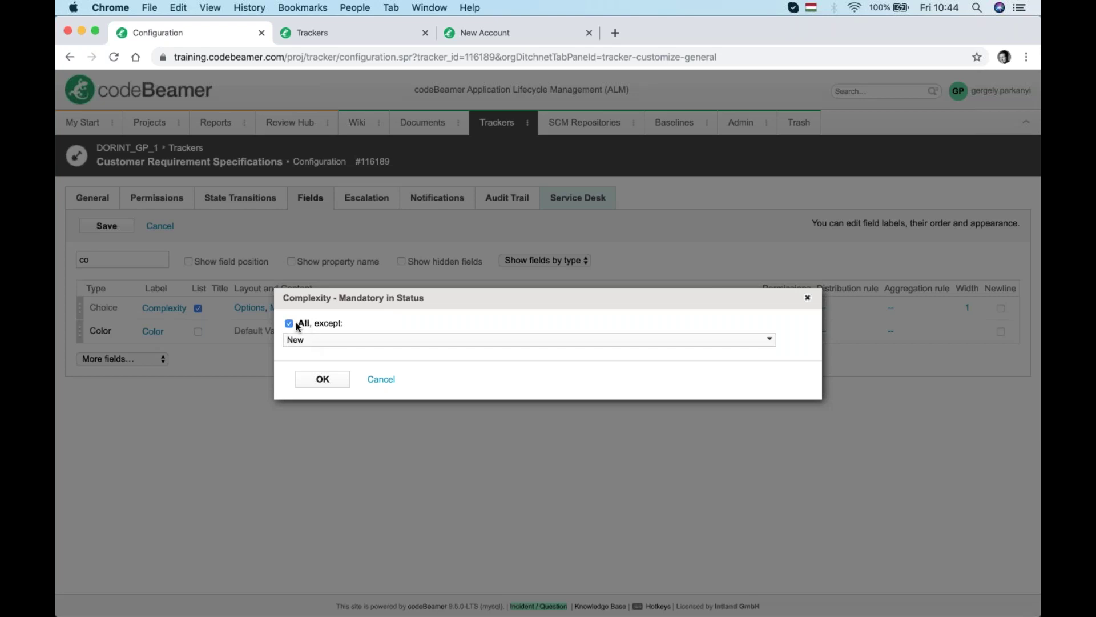
click(306, 340)
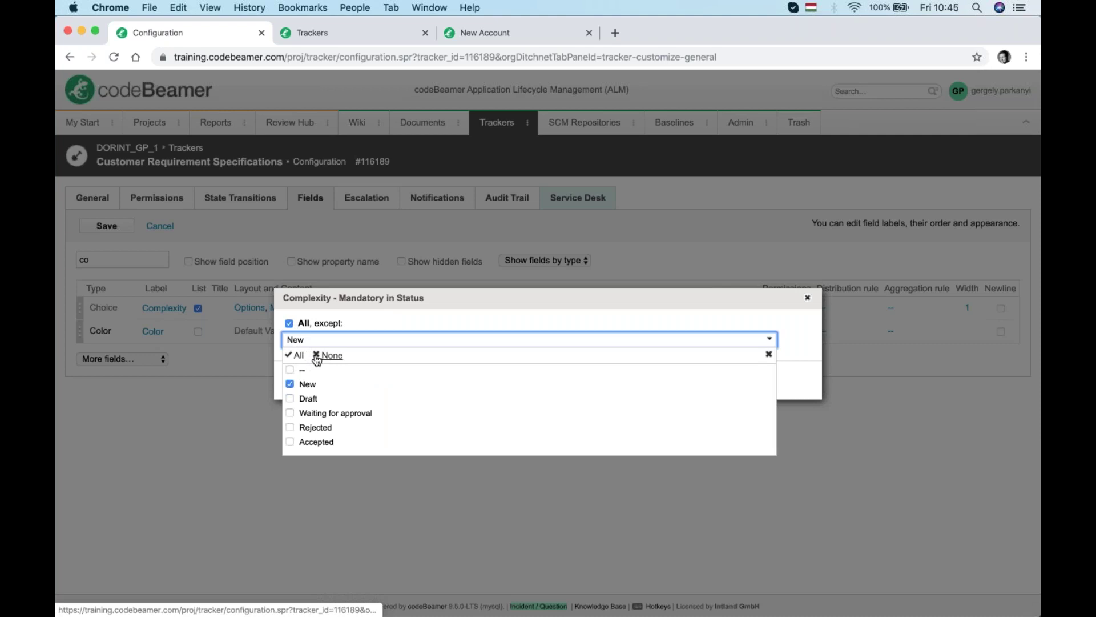
click(291, 371)
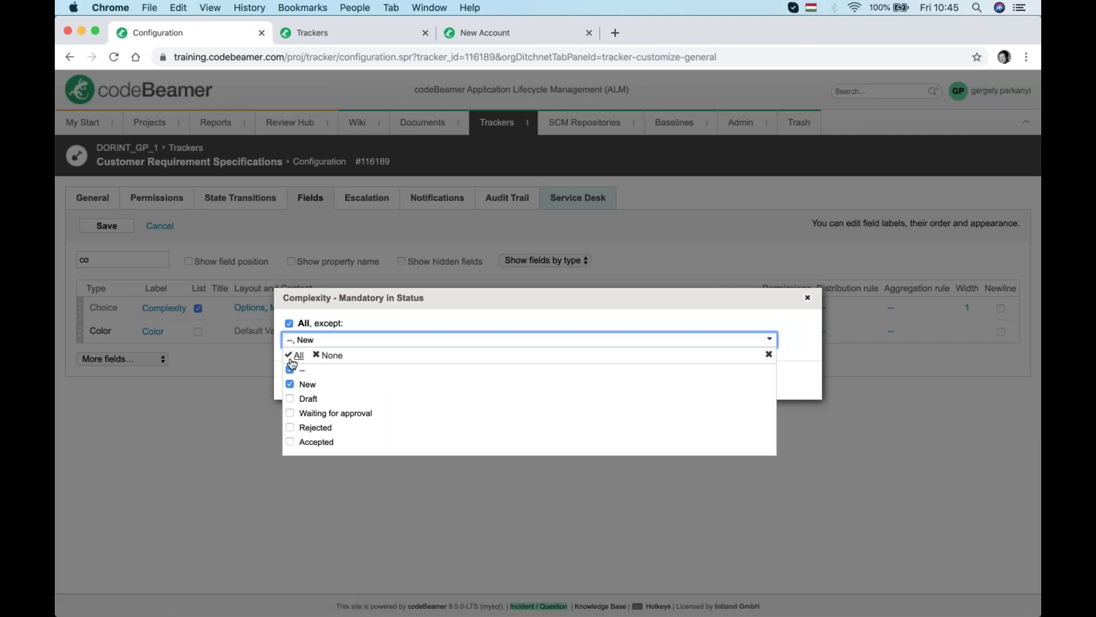
click(289, 323)
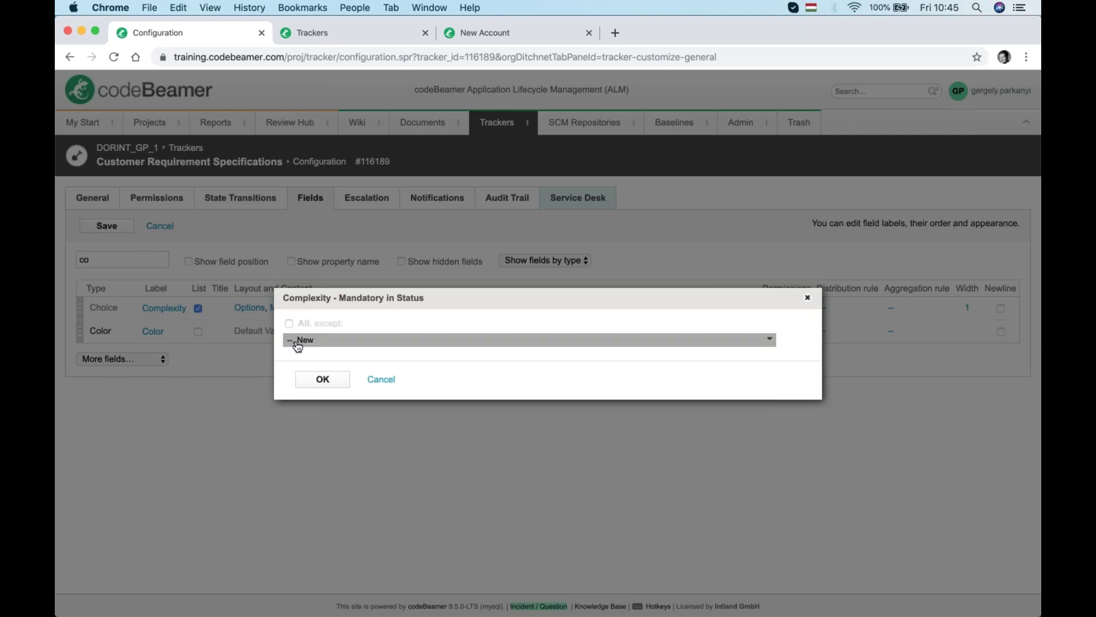
click(305, 341)
click(304, 369)
click(418, 318)
click(322, 380)
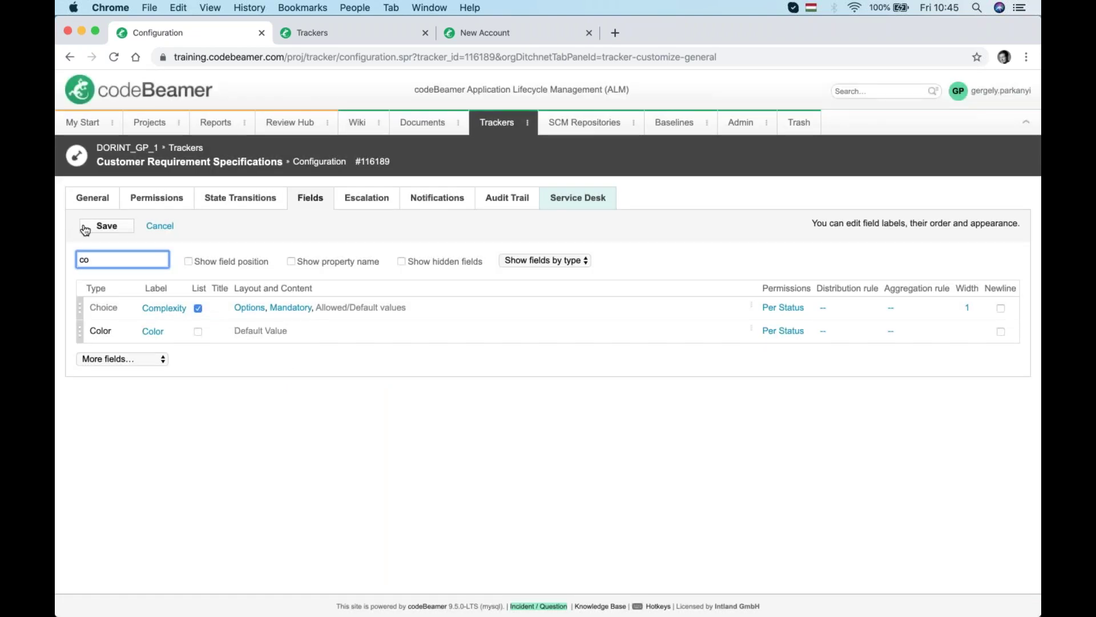
click(95, 230)
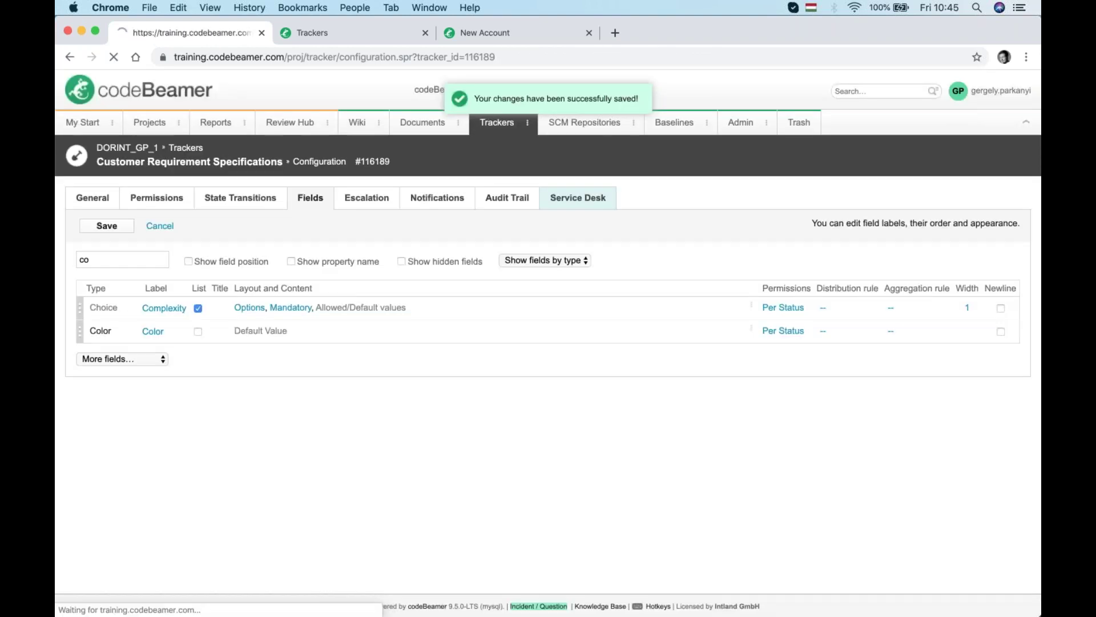
scroll(548, 343, down, 10)
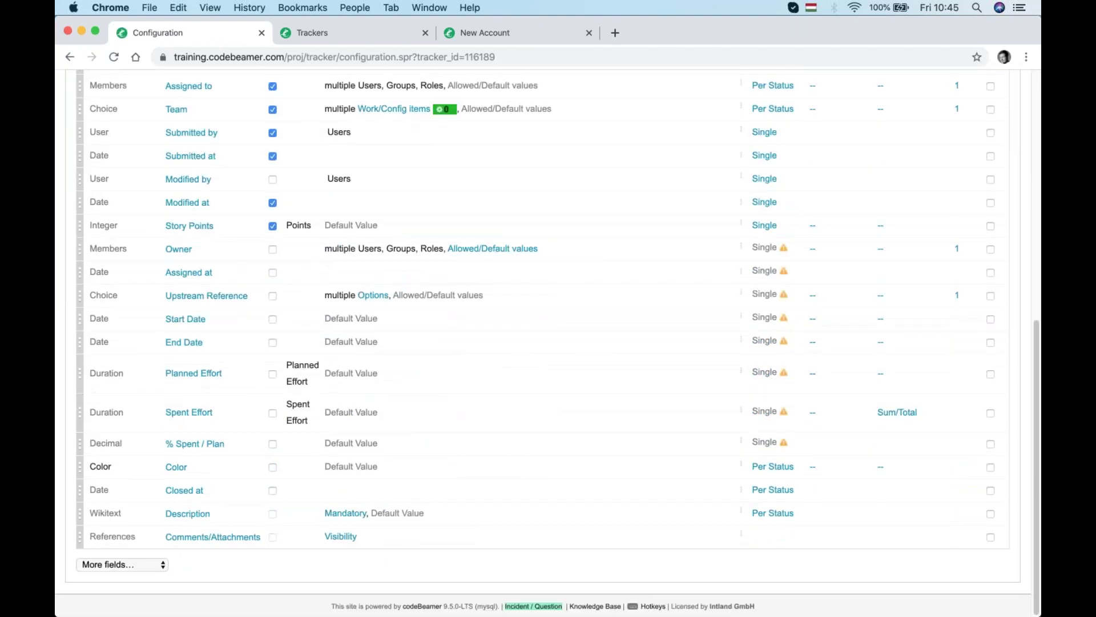
Switch to the project member's incognito window, edit the Test item, and try to save it without a Complexity value
key(ctrl+Up)
click(625, 241)
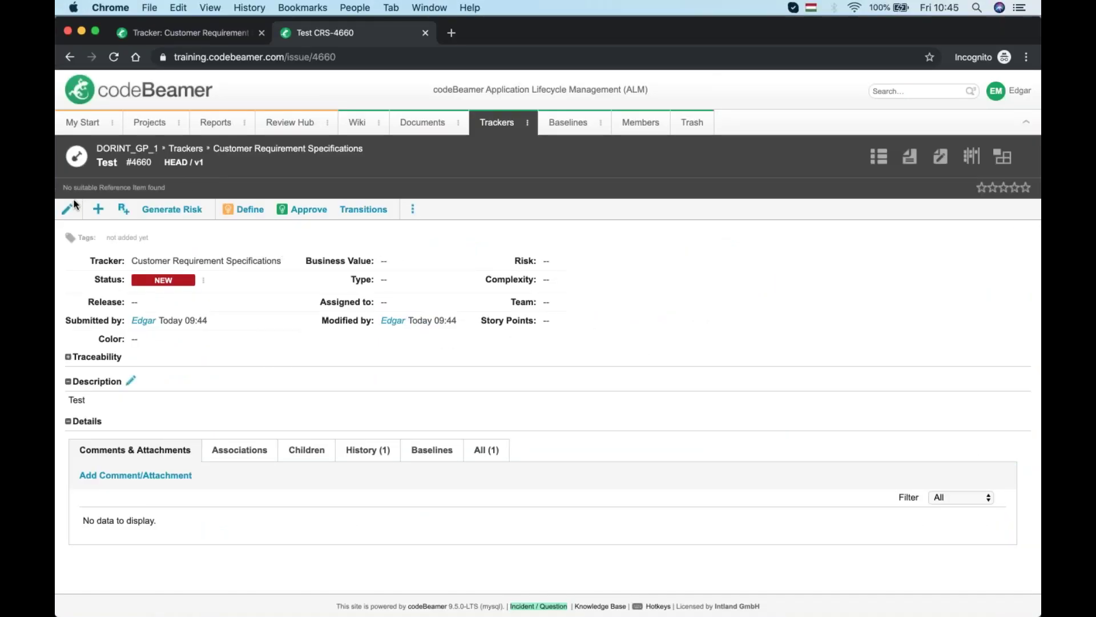
click(70, 209)
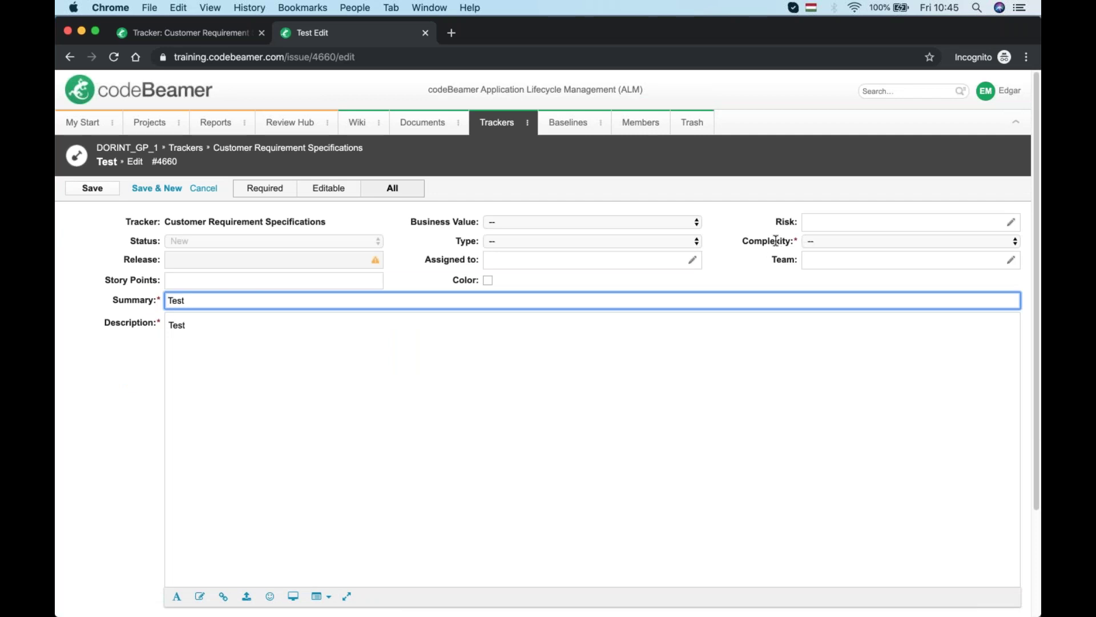
click(96, 188)
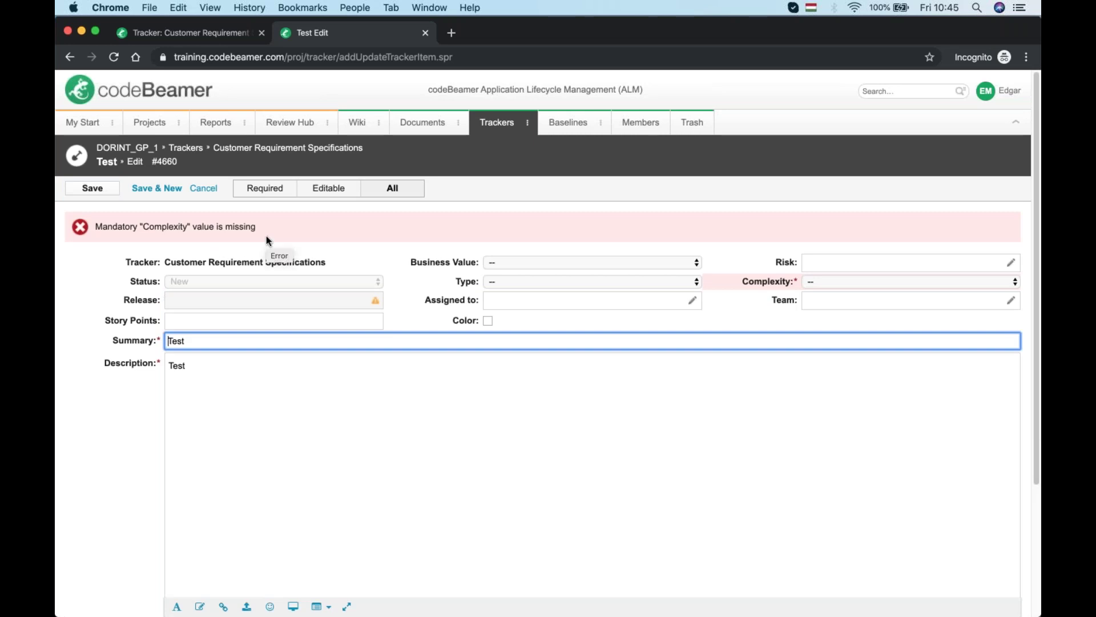
Set the Test item's Complexity to Standard and save the item
click(837, 284)
click(831, 303)
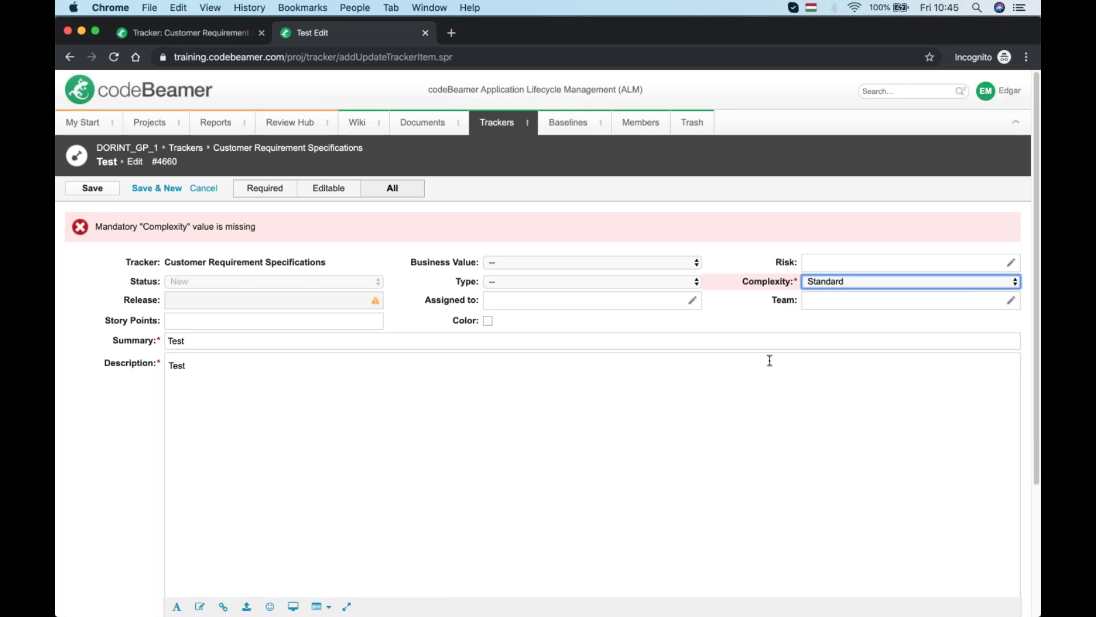
click(104, 194)
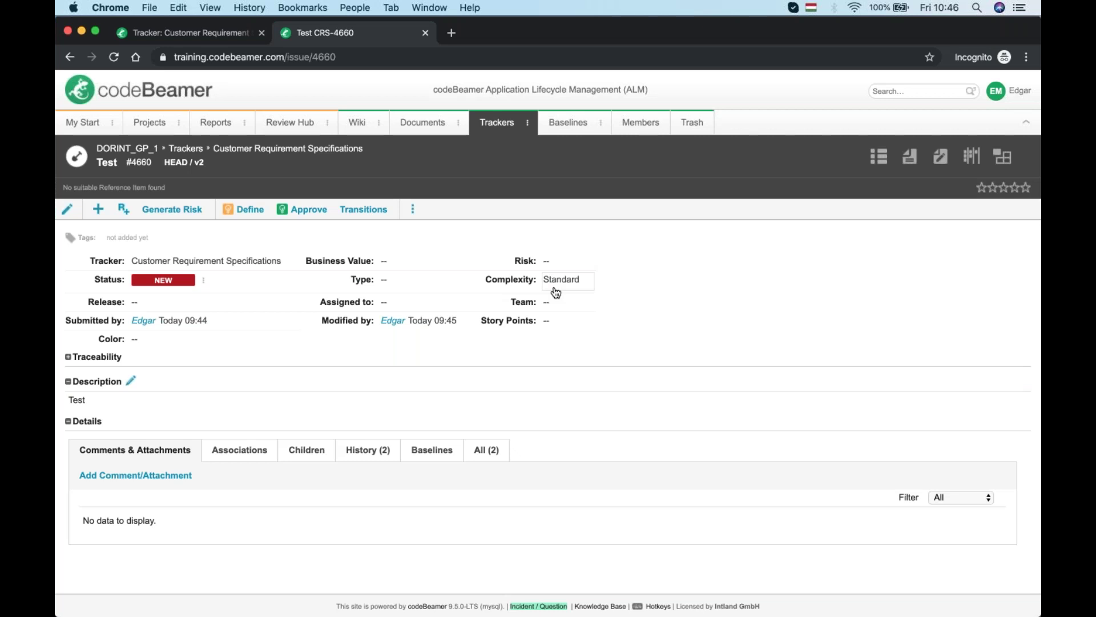
Switch back to the admin's Chrome window, remove Complexity's mandatory setting for every status, and save the field configuration
key(ctrl+Up)
click(727, 303)
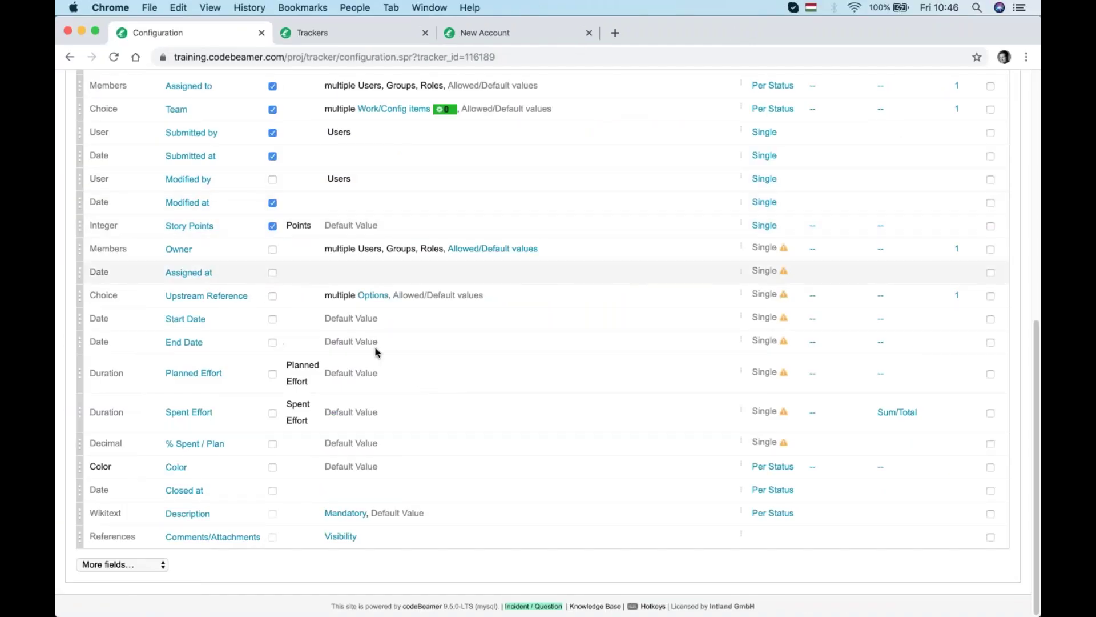
scroll(200, 242, up, 8)
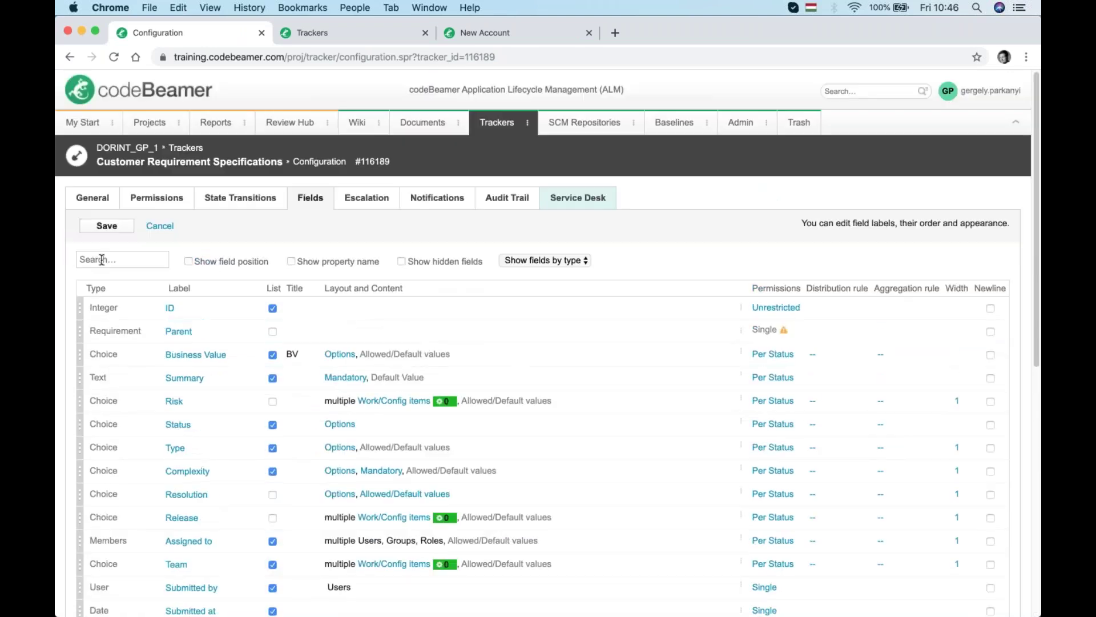
click(115, 262)
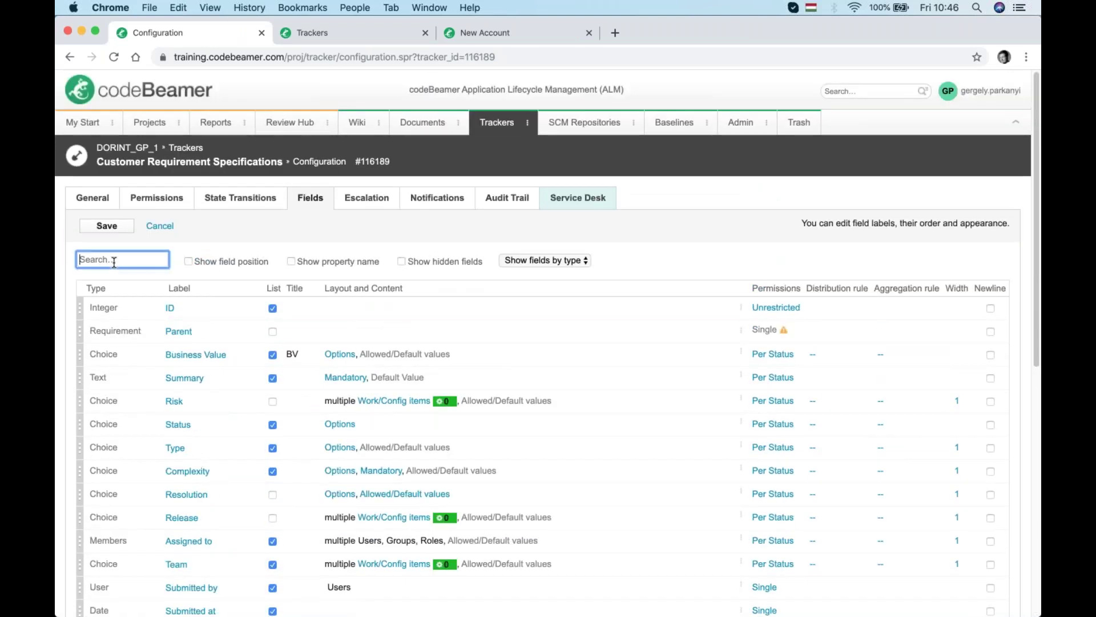
text(com)
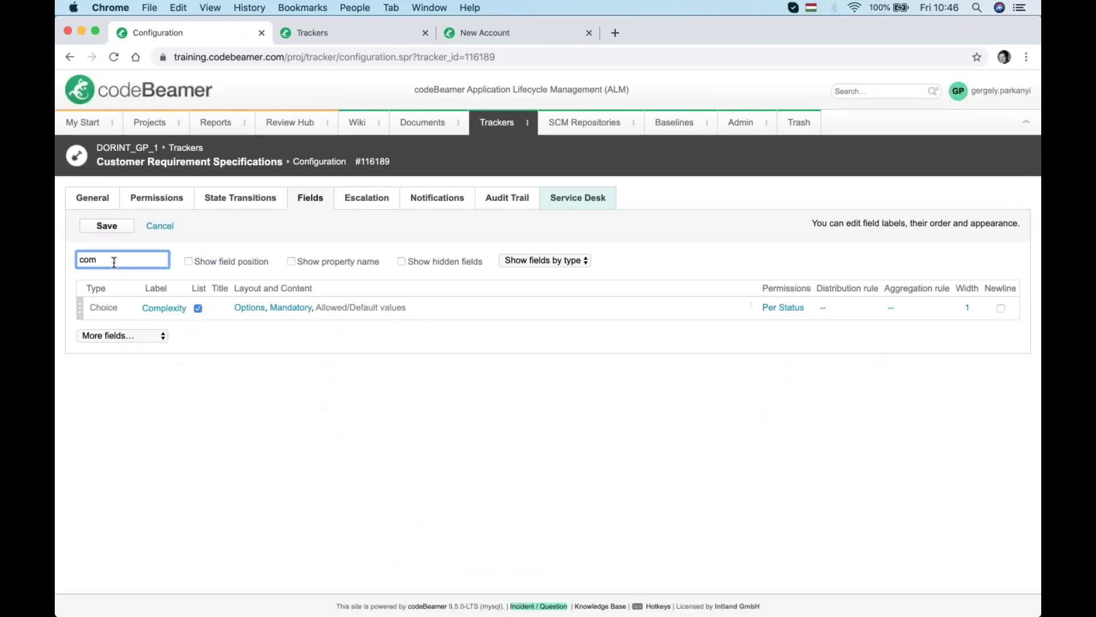
click(288, 309)
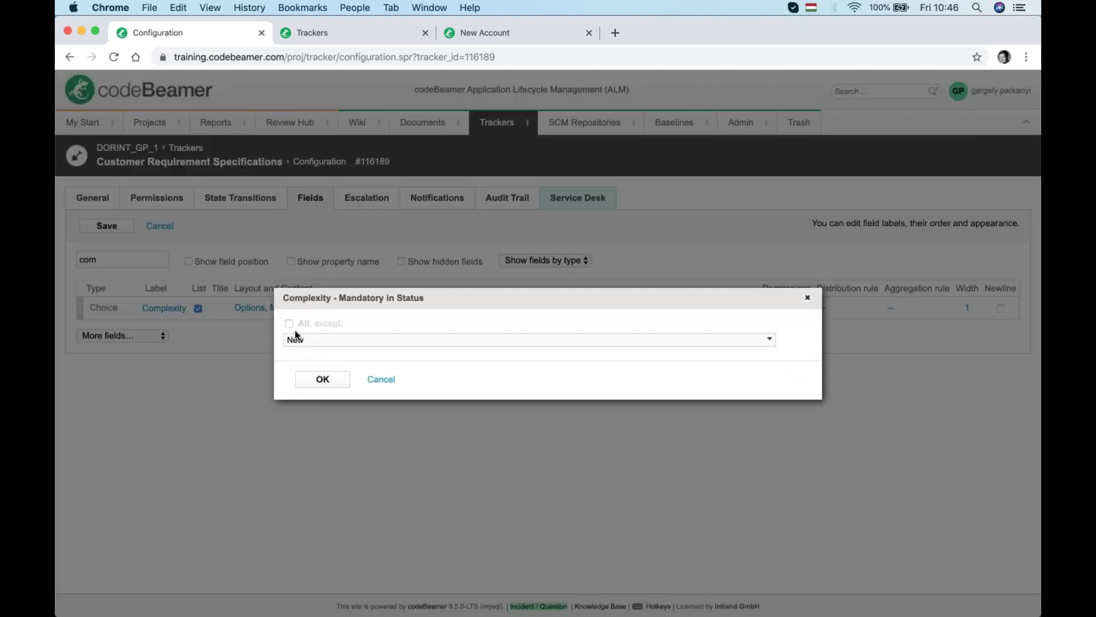
click(289, 325)
click(293, 339)
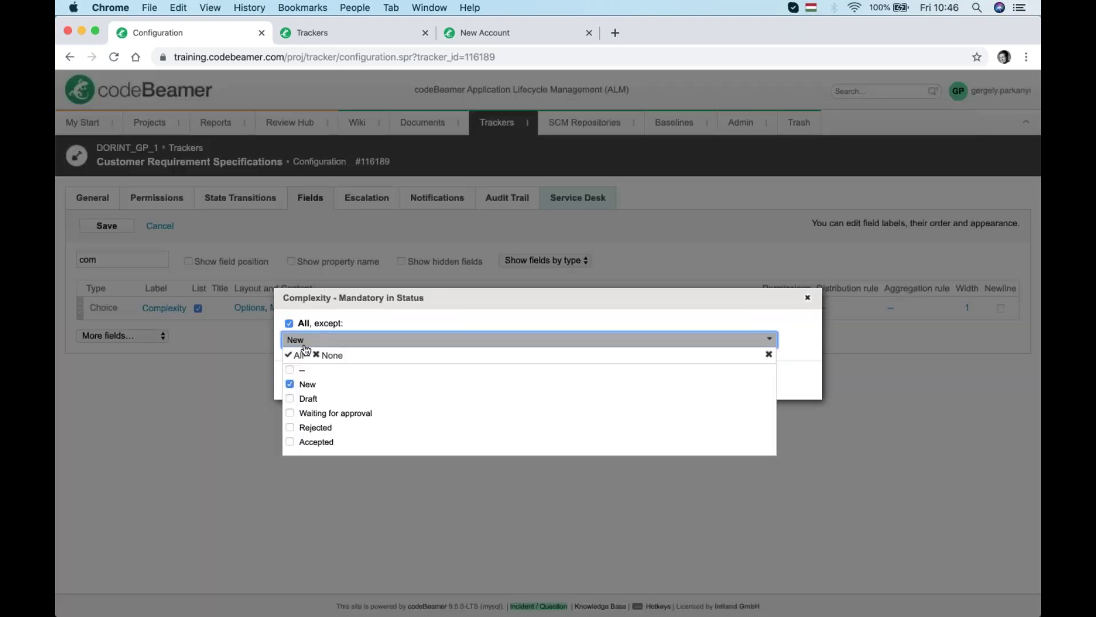
click(328, 357)
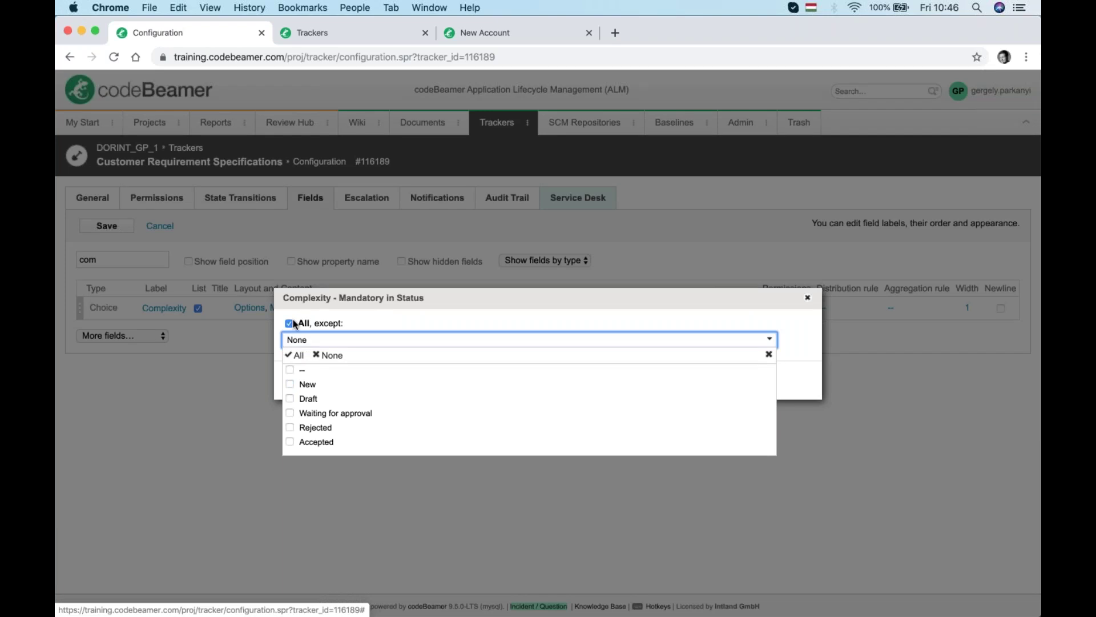
click(353, 320)
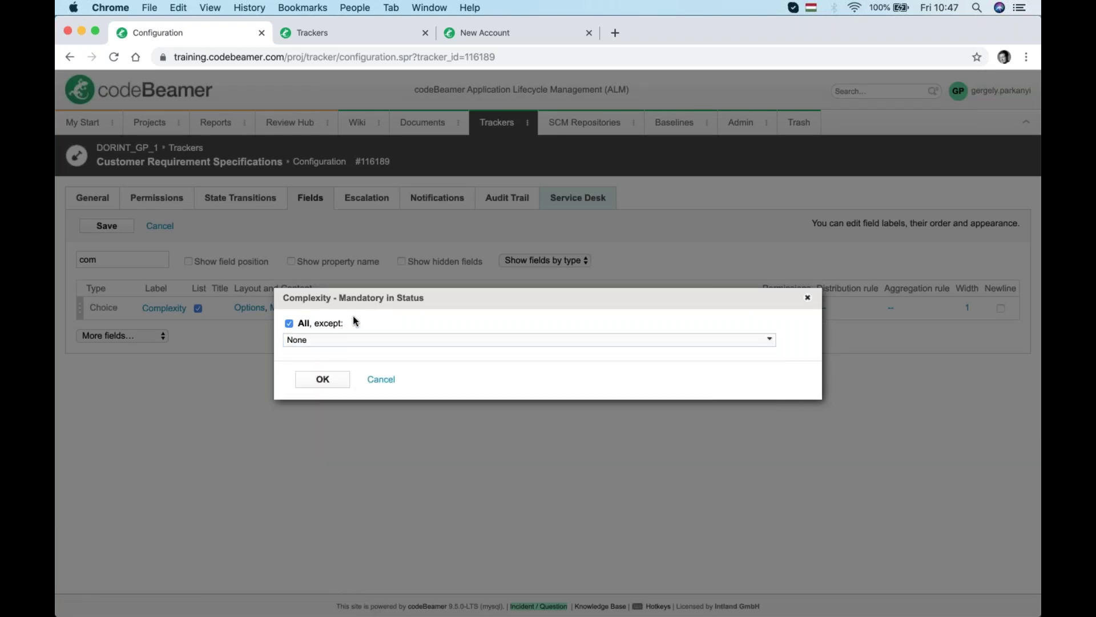
click(289, 323)
click(327, 378)
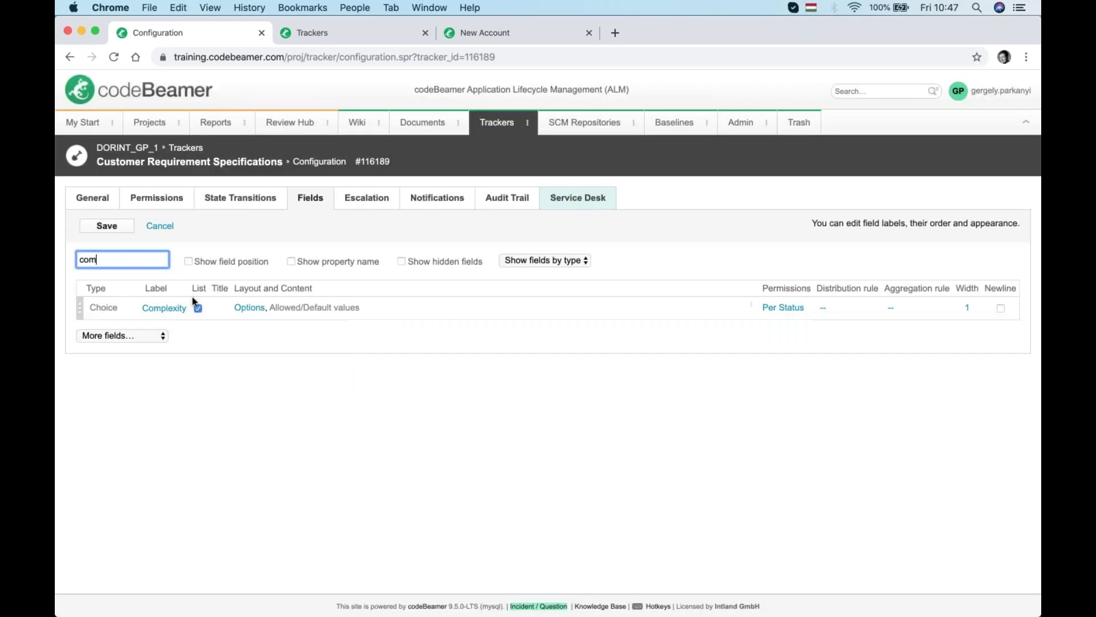
click(108, 227)
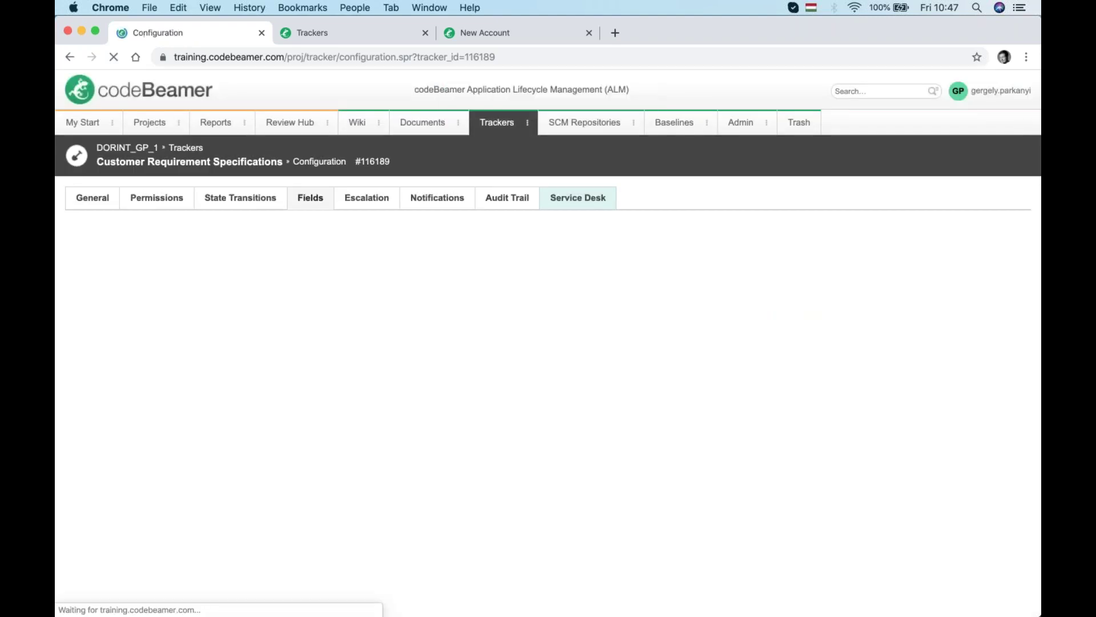
Filter the tracker fields by "com" and examine Complexity's per-status field access, leaving it without changes
click(99, 257)
text(com)
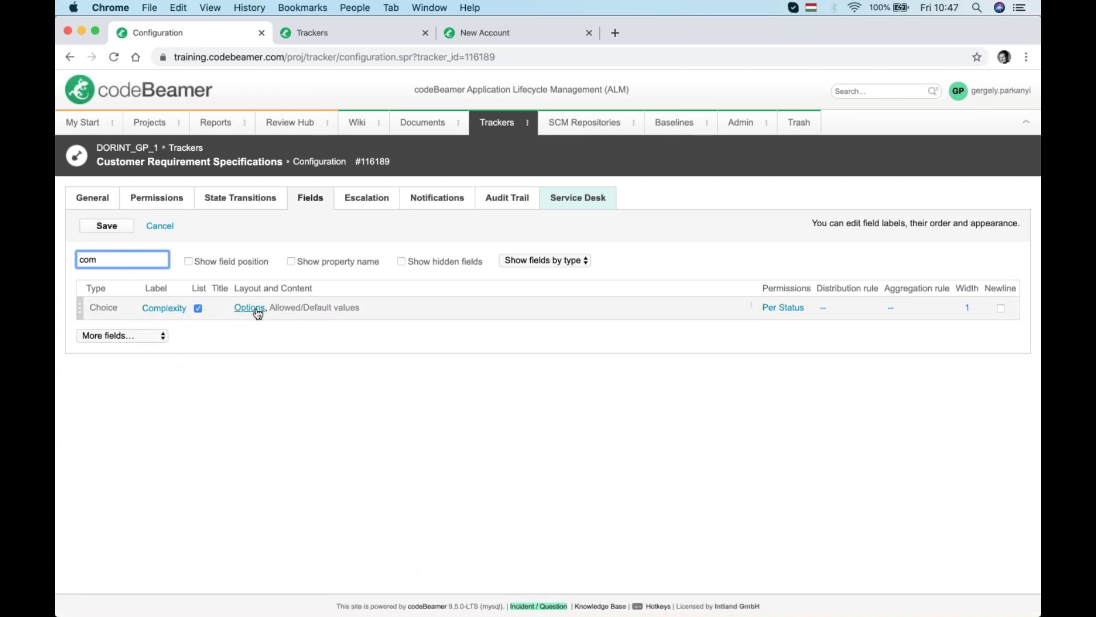
click(779, 309)
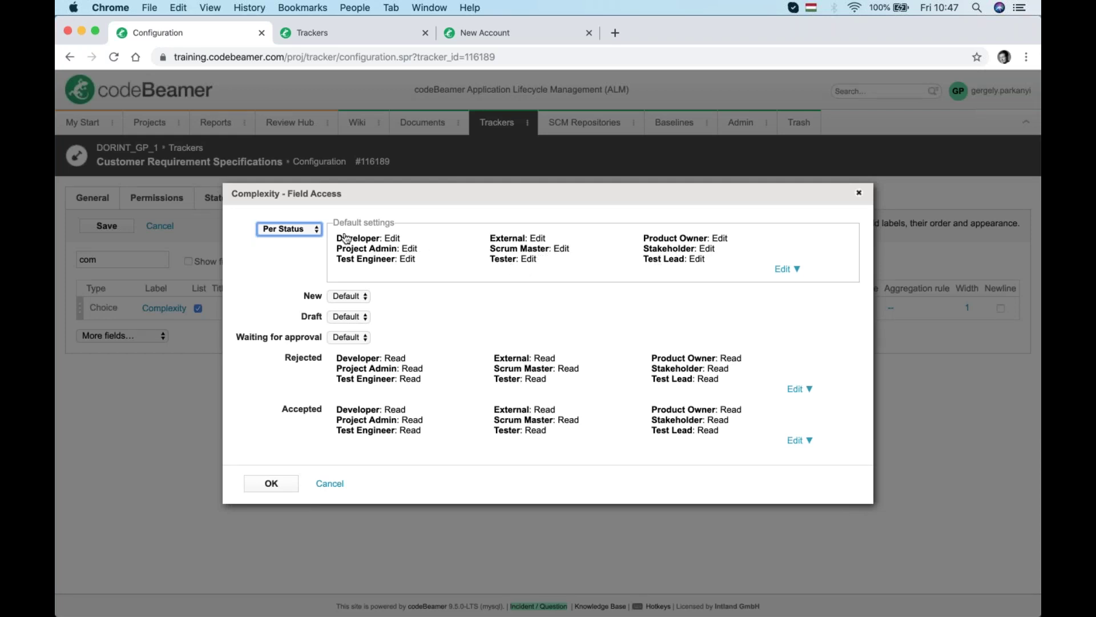
click(859, 192)
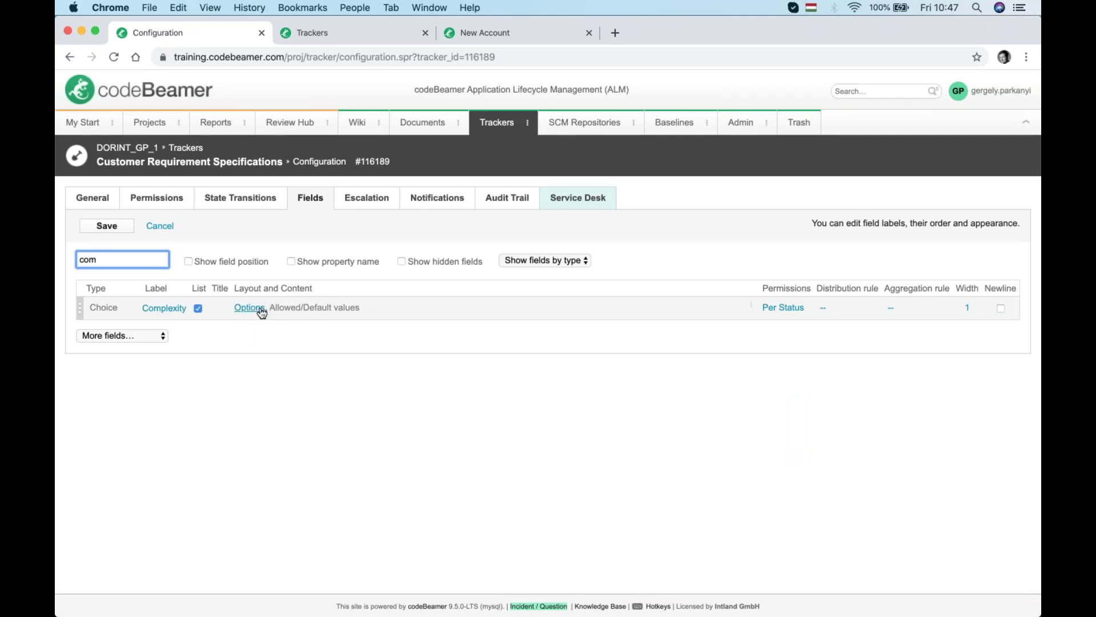
Examine the Mandatory in Status option in Complexity's full field settings, and discard any changes made there
click(164, 308)
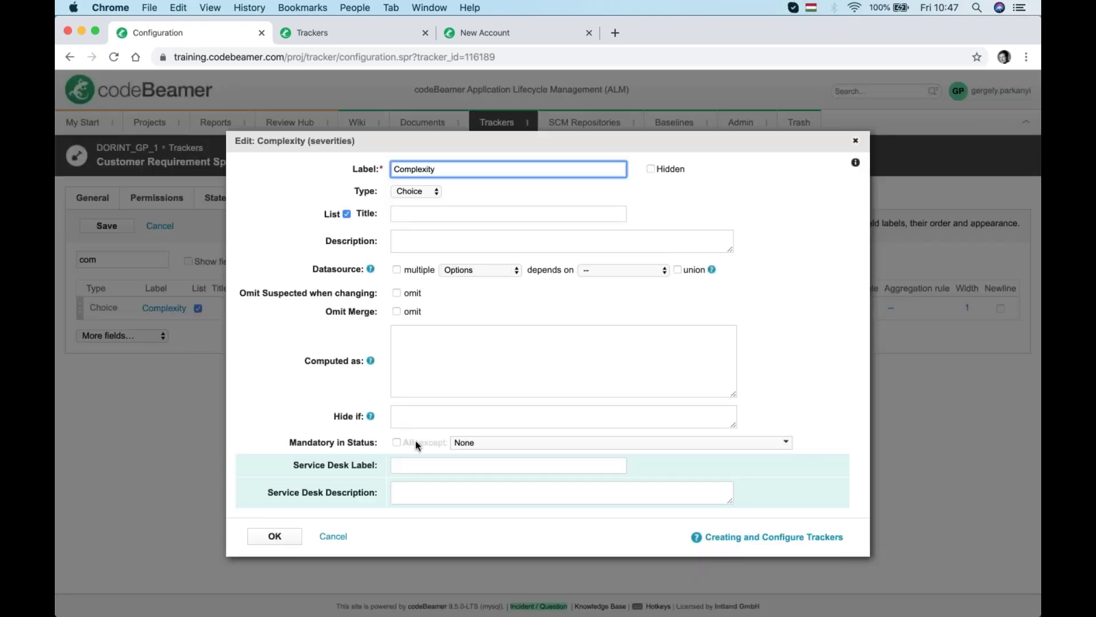
click(396, 441)
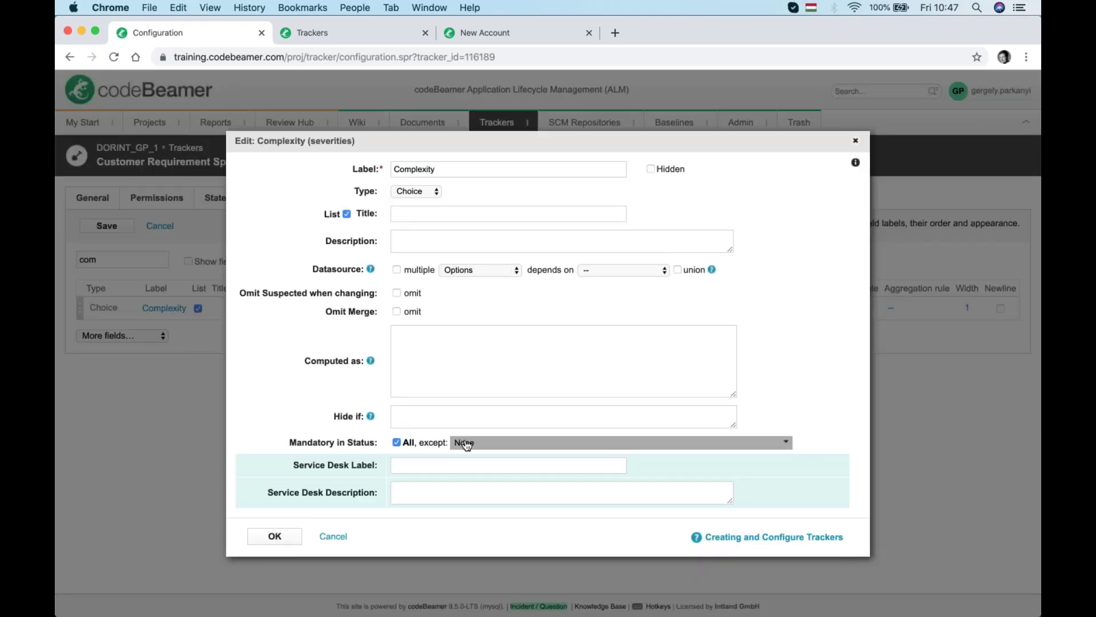
click(468, 443)
click(832, 438)
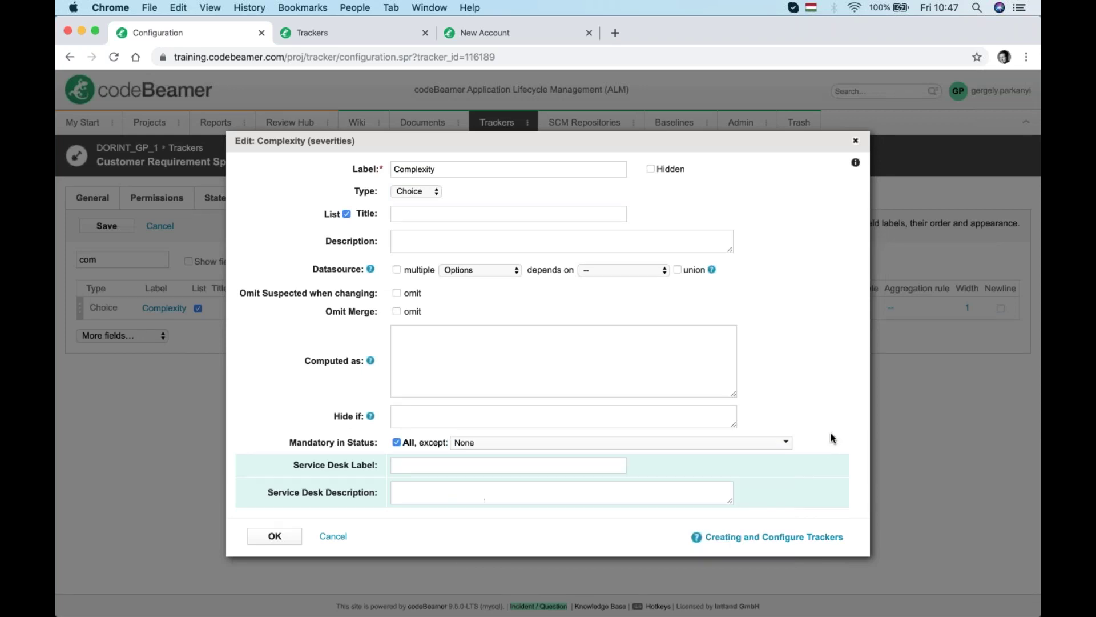
click(396, 442)
click(331, 536)
Look into Complexity's options, and examine its allowed and default values per status, including the choices offered for Draft
click(246, 308)
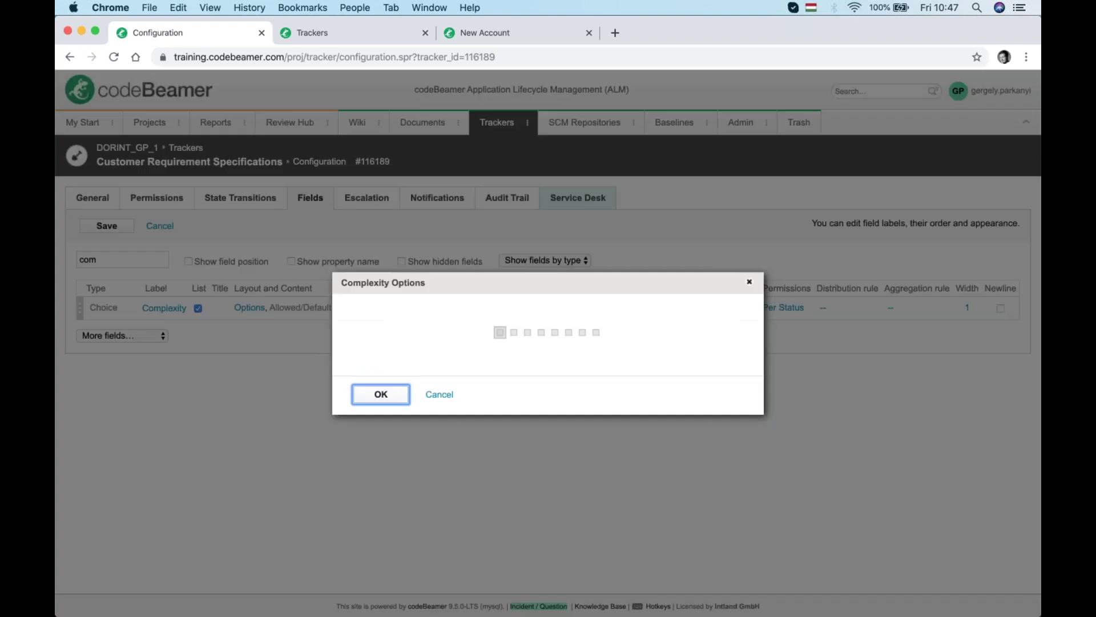
click(749, 270)
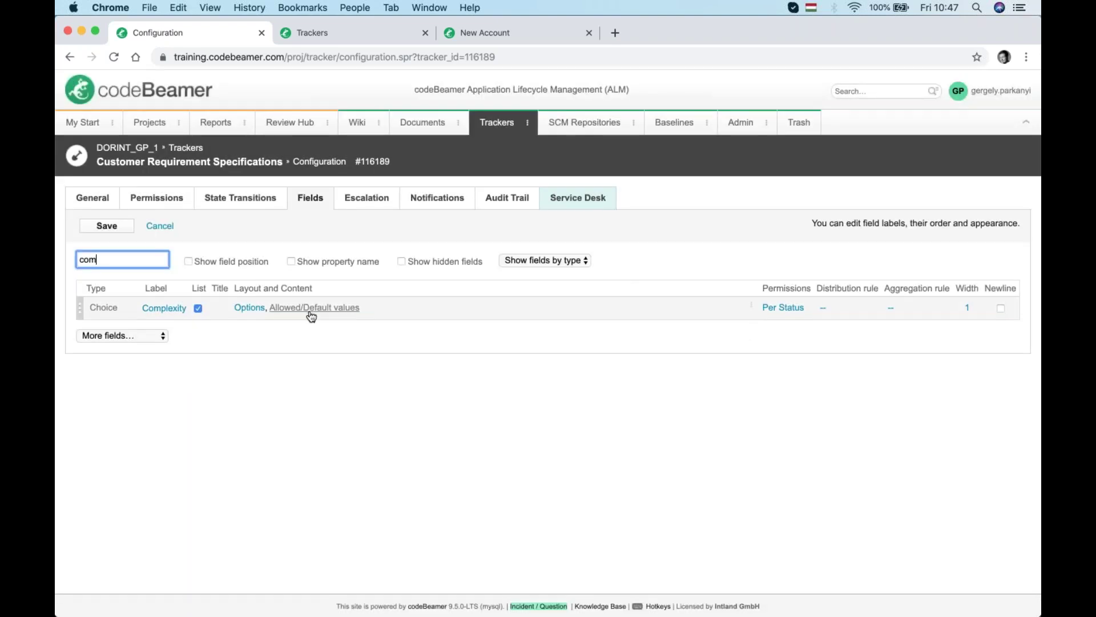
click(313, 309)
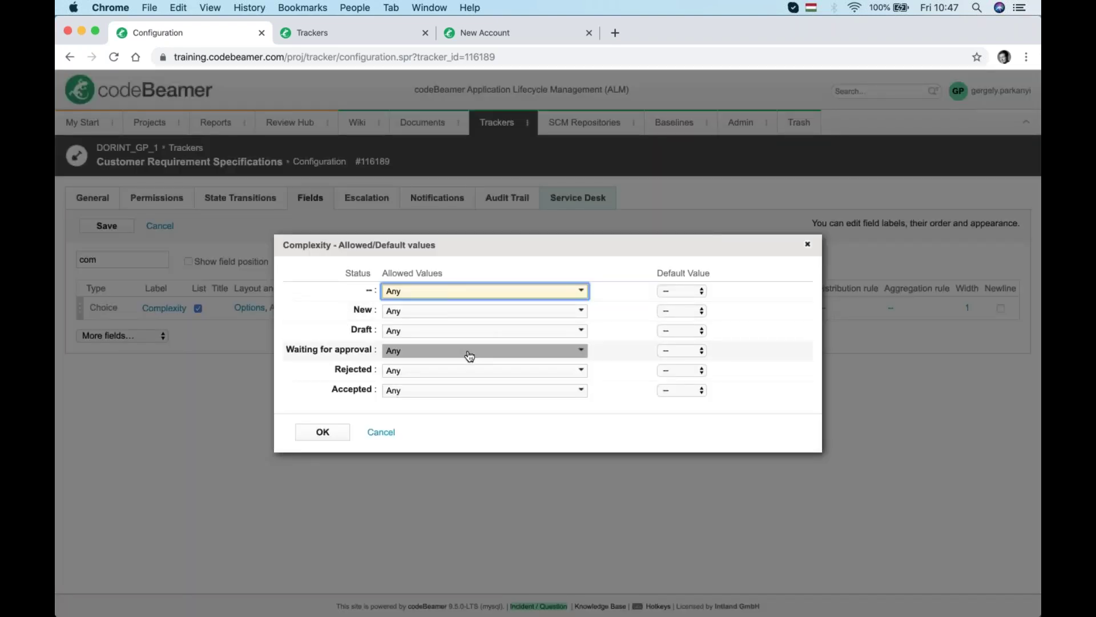
click(511, 335)
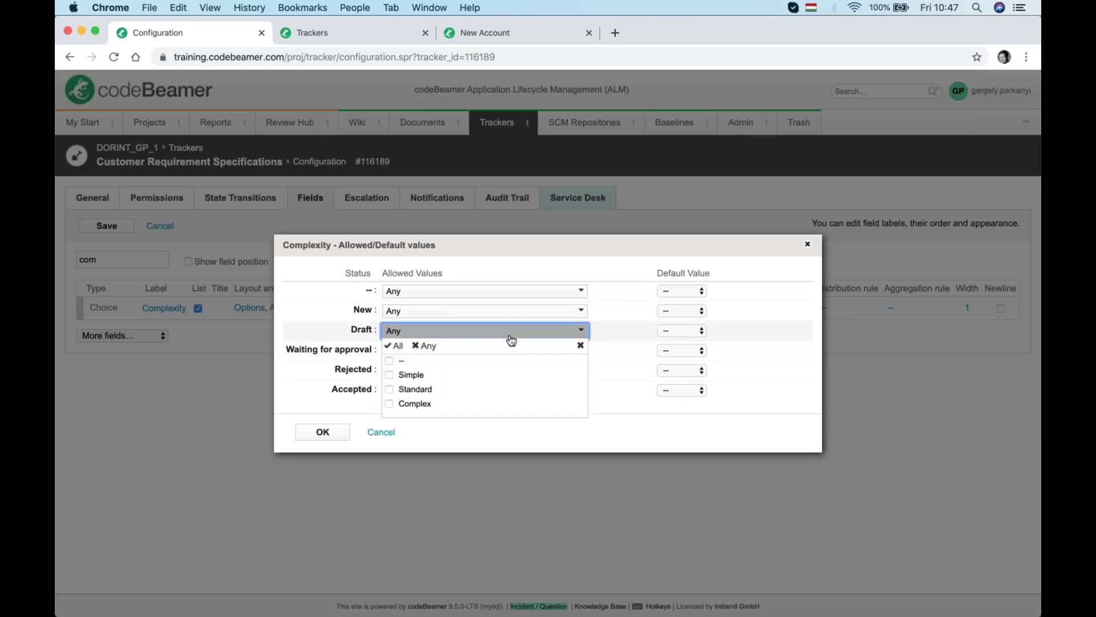
click(632, 324)
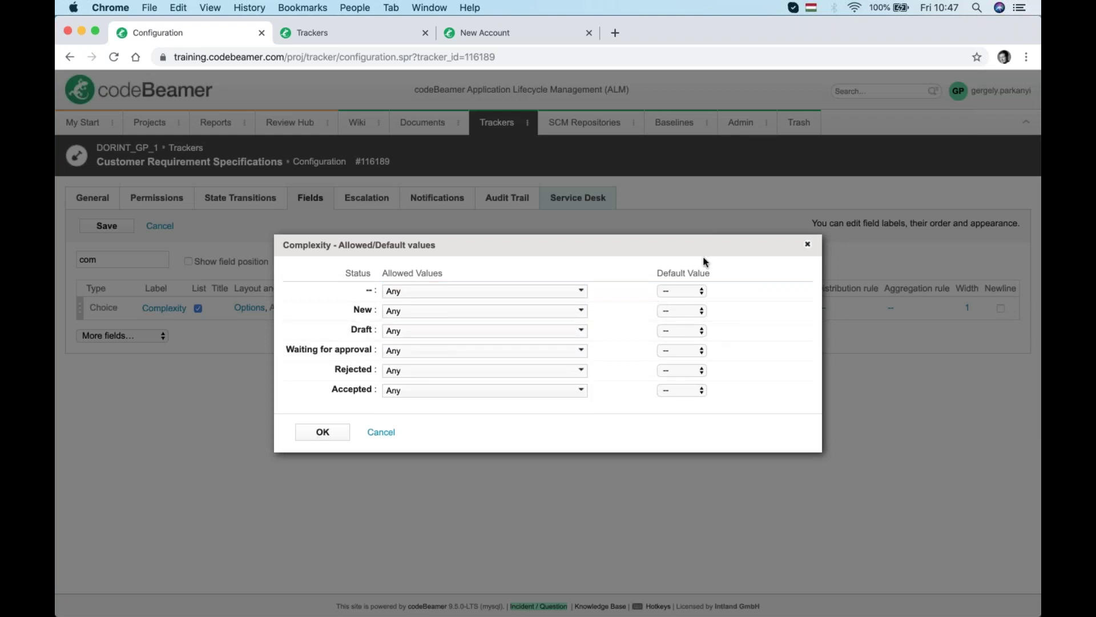
Leave Complexity's allowed and default values unchanged, and examine its per-status field access, including the default Read and Edit rights by role
click(372, 434)
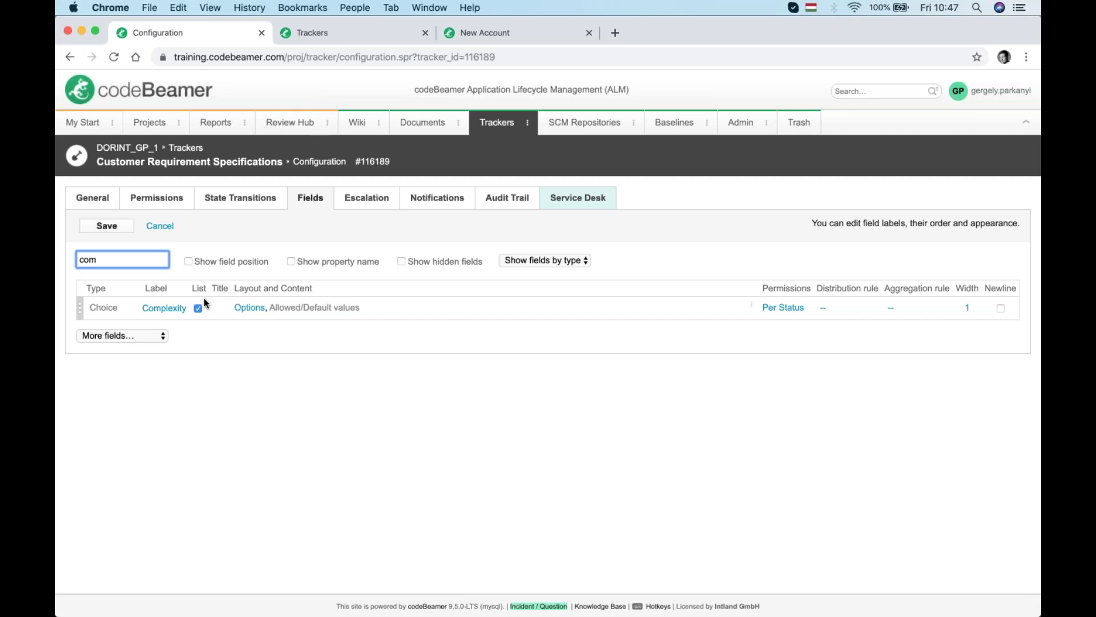
click(781, 307)
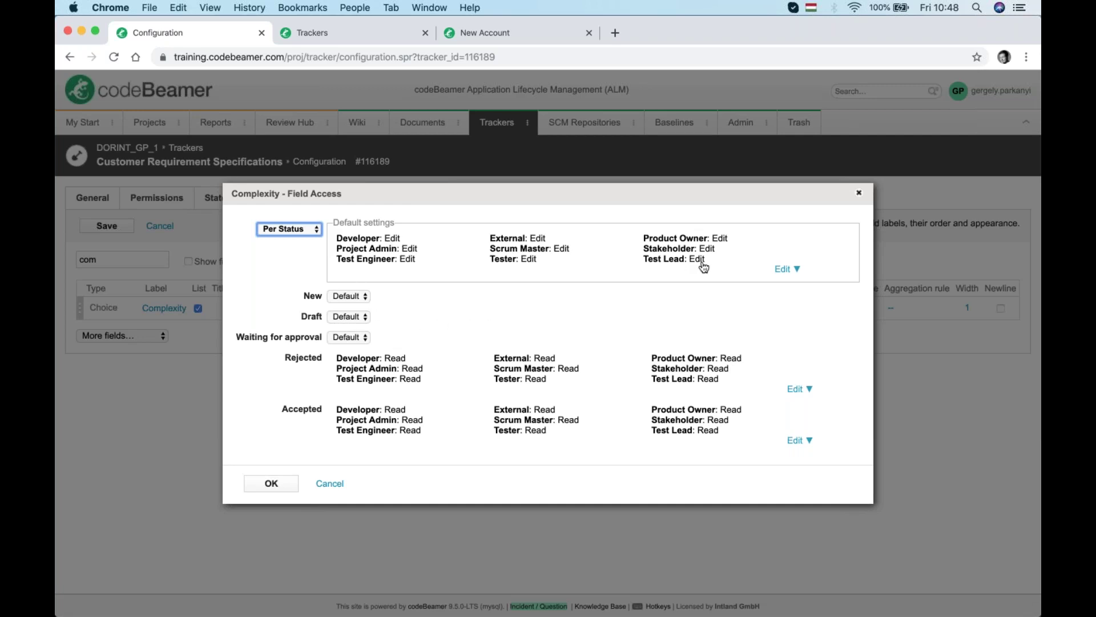
click(393, 240)
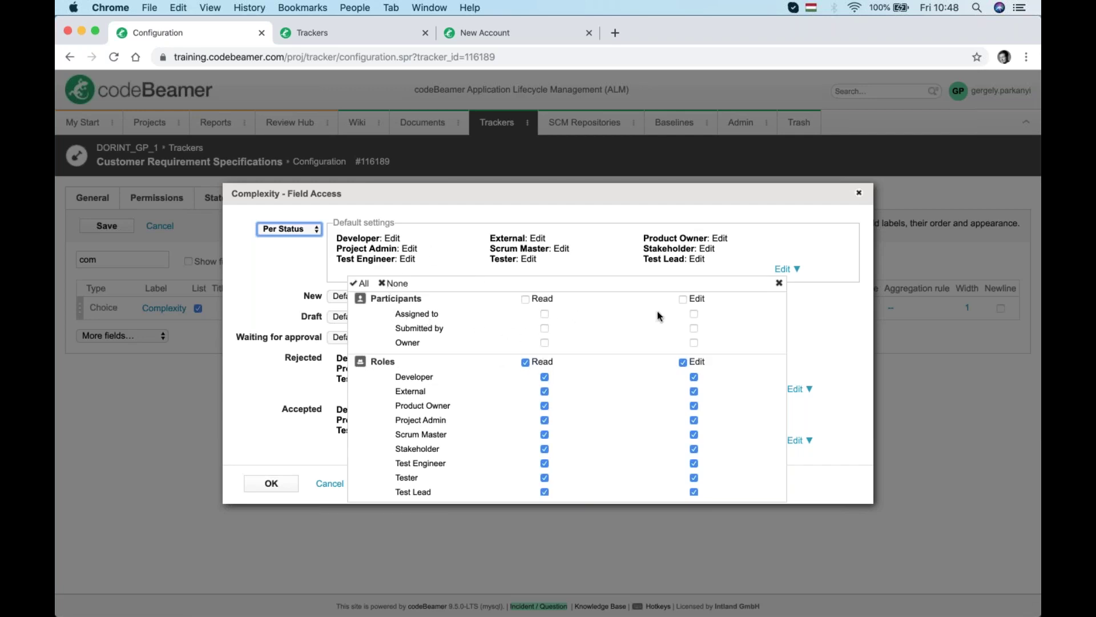
click(825, 333)
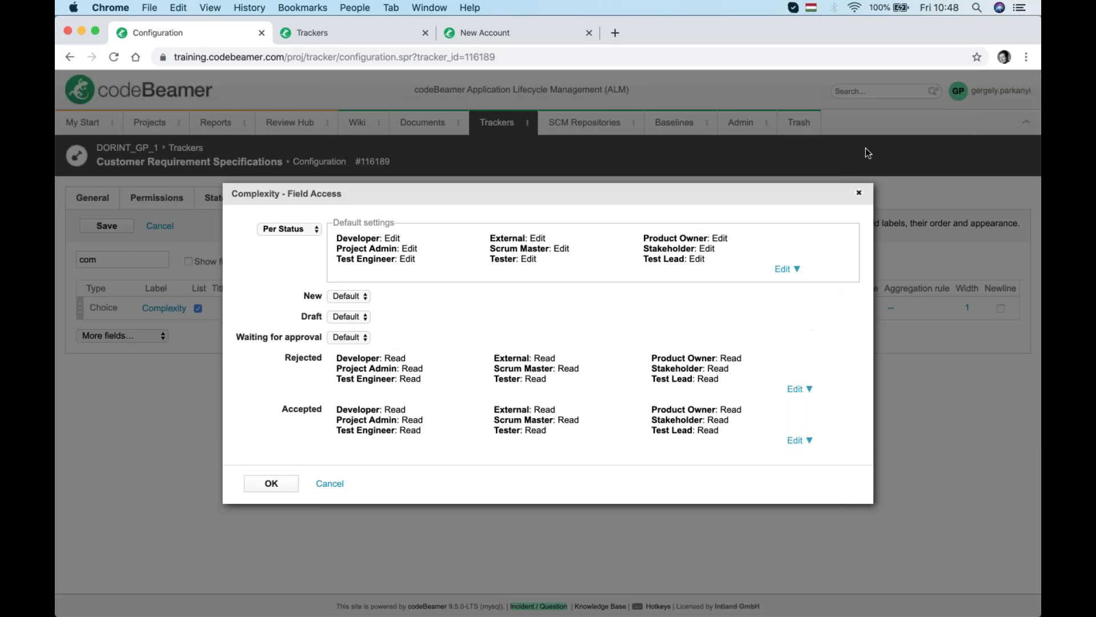
click(859, 194)
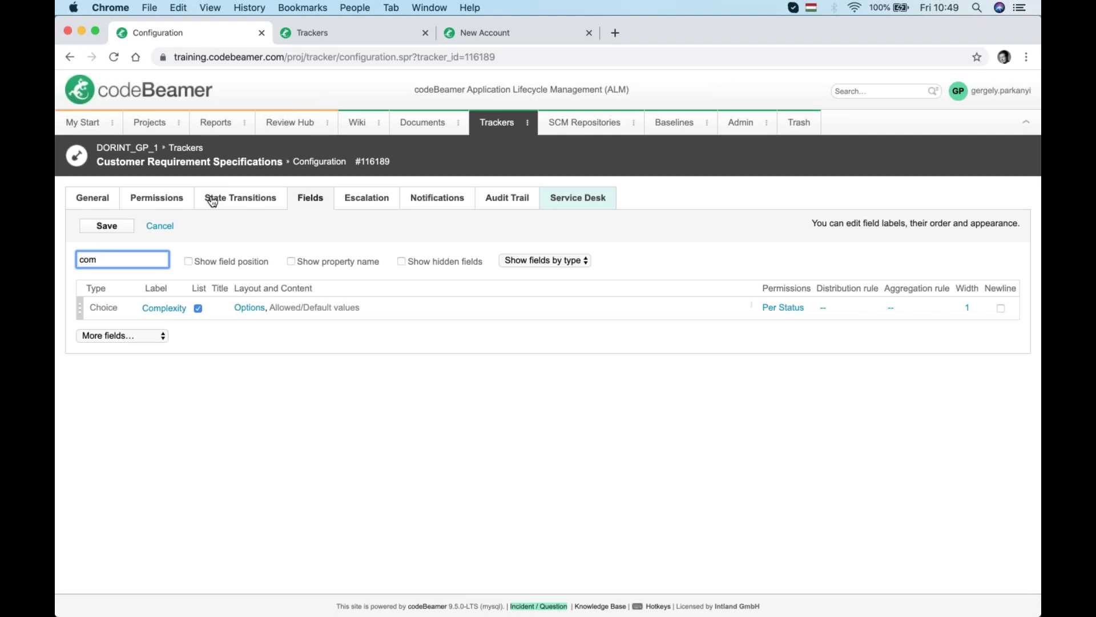
Switch to the PowerPoint slide show and bring up the slide for the workshop on creating a new tracker
key(ctrl+Up)
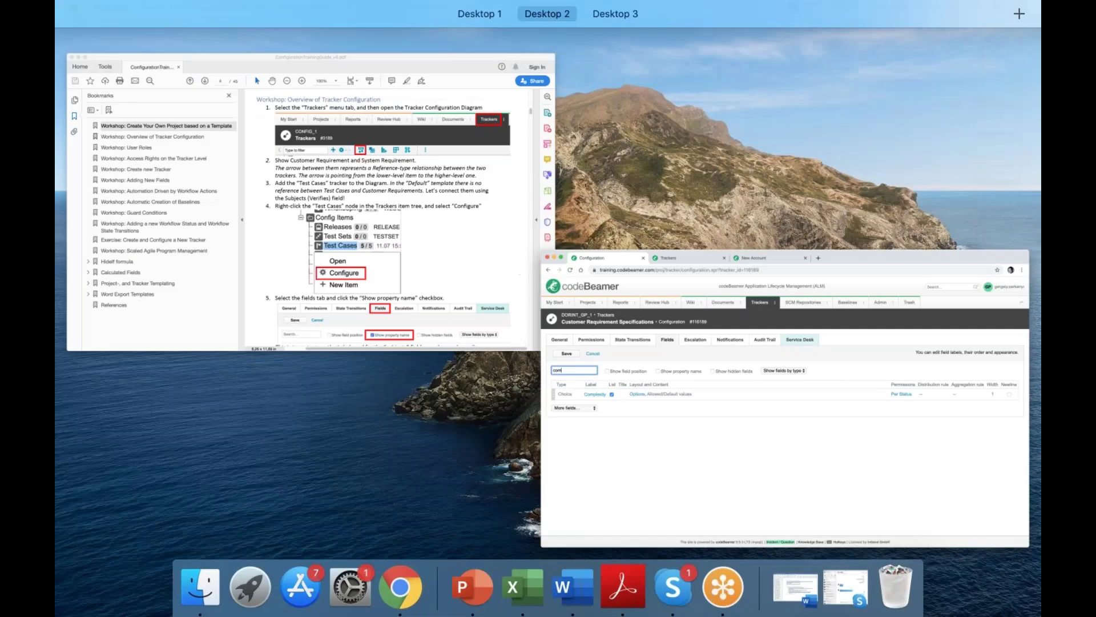
click(255, 210)
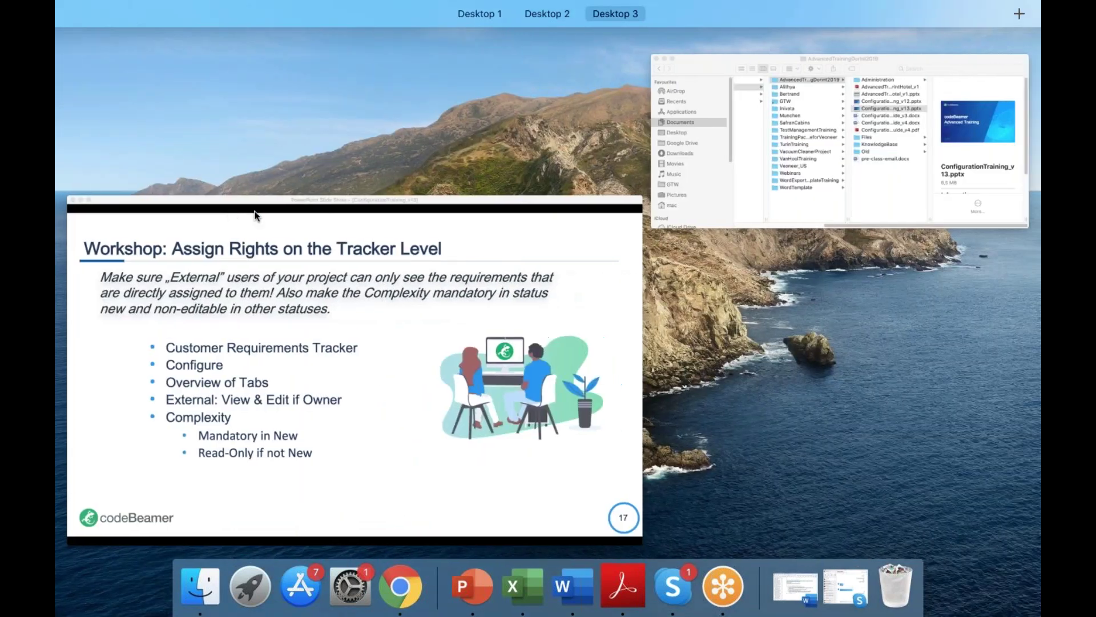
click(239, 366)
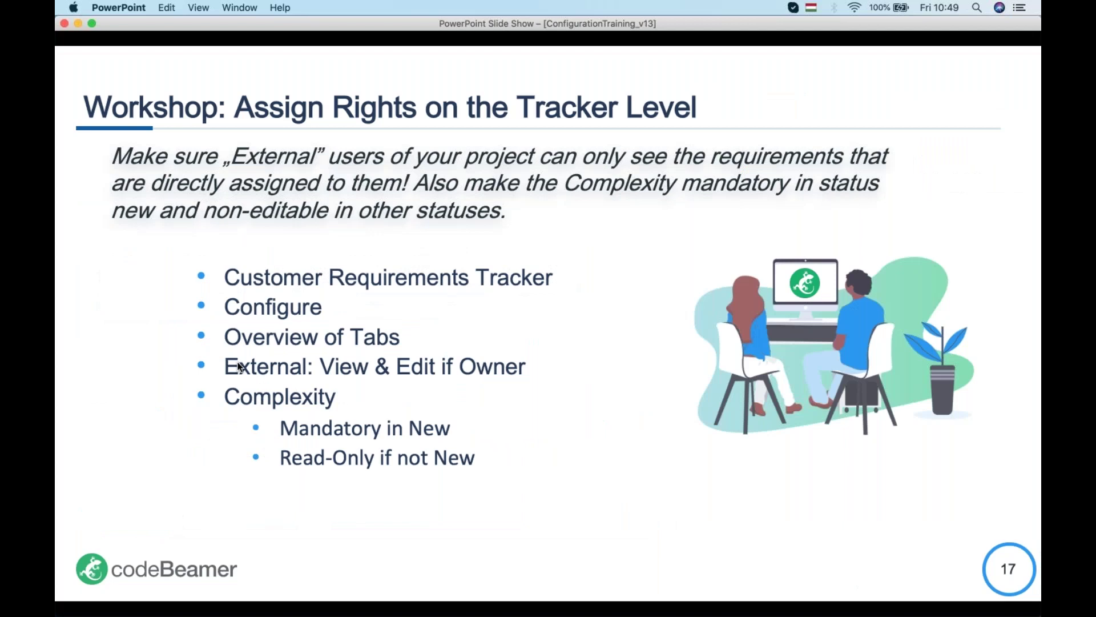
key(Right)
key(Right)
key(Right)
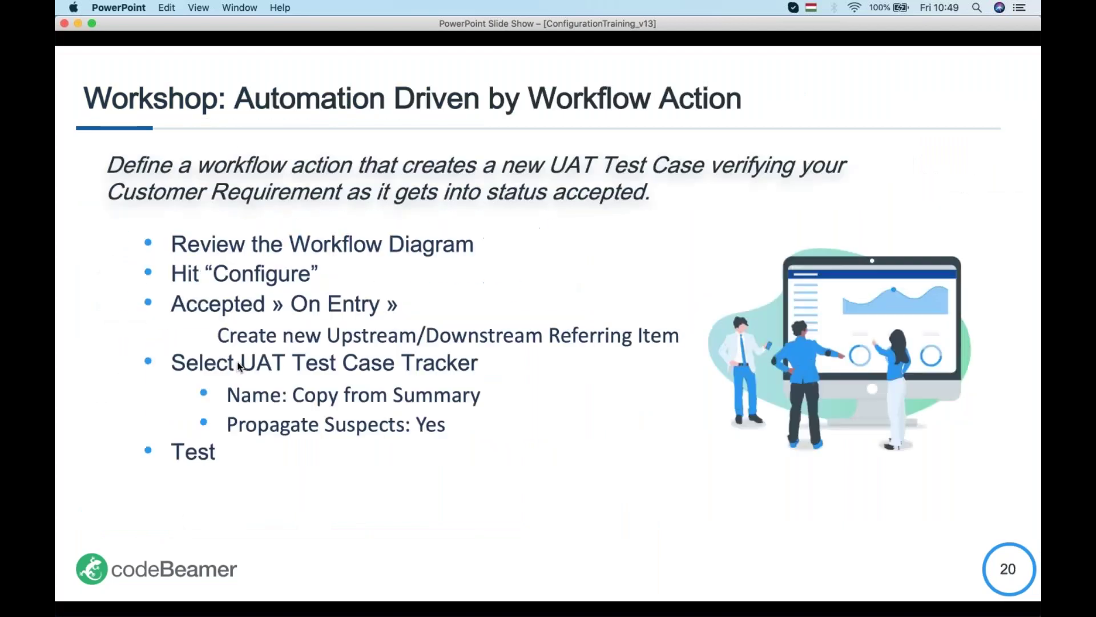
key(Left)
key(Left)
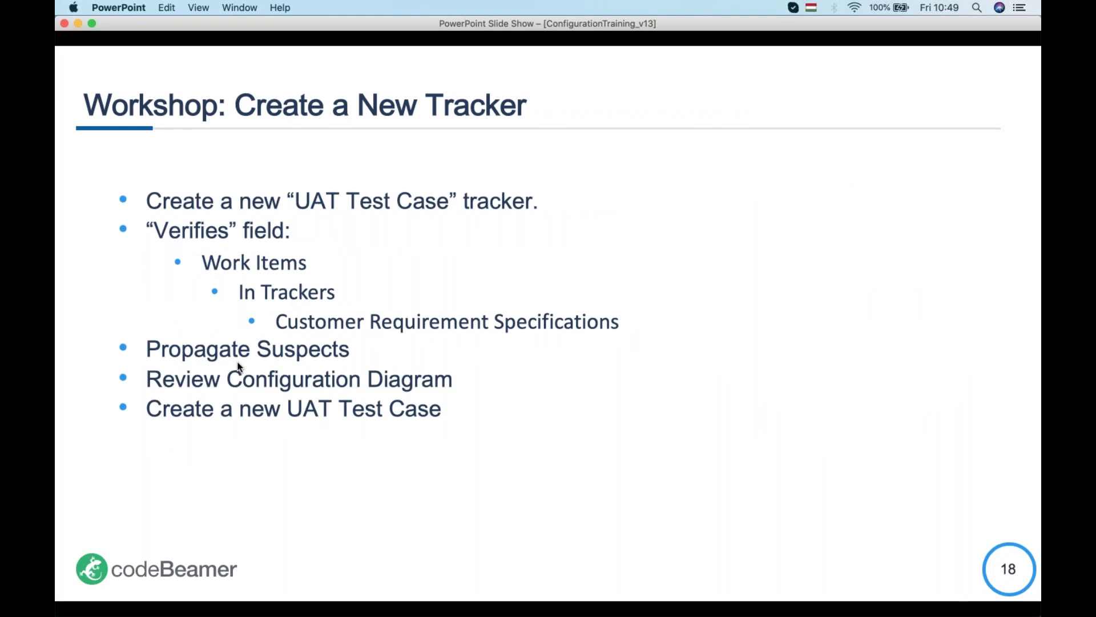
Switch back to Chrome and open the trackers of the ISO26262 Automotive Project in the Training category
key(ctrl+Up)
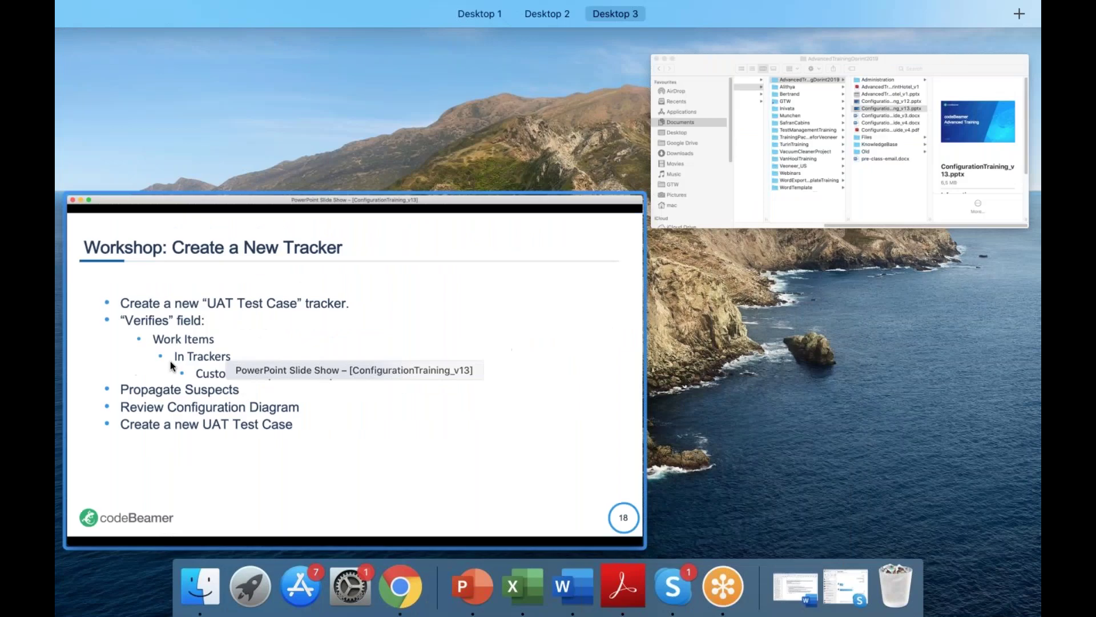
key(ctrl+Left)
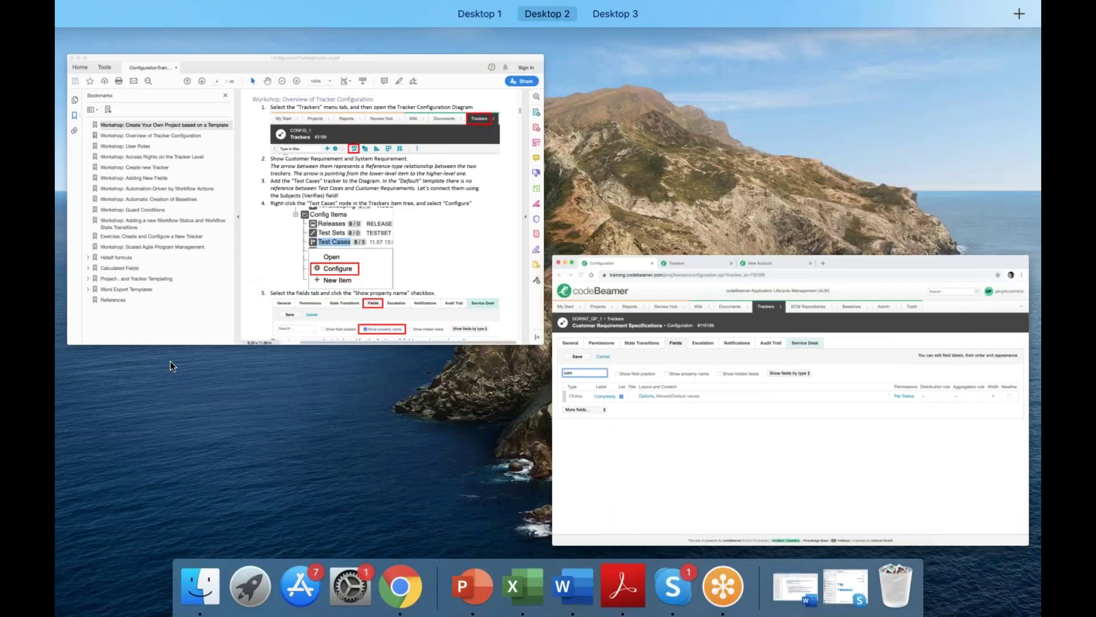
click(667, 454)
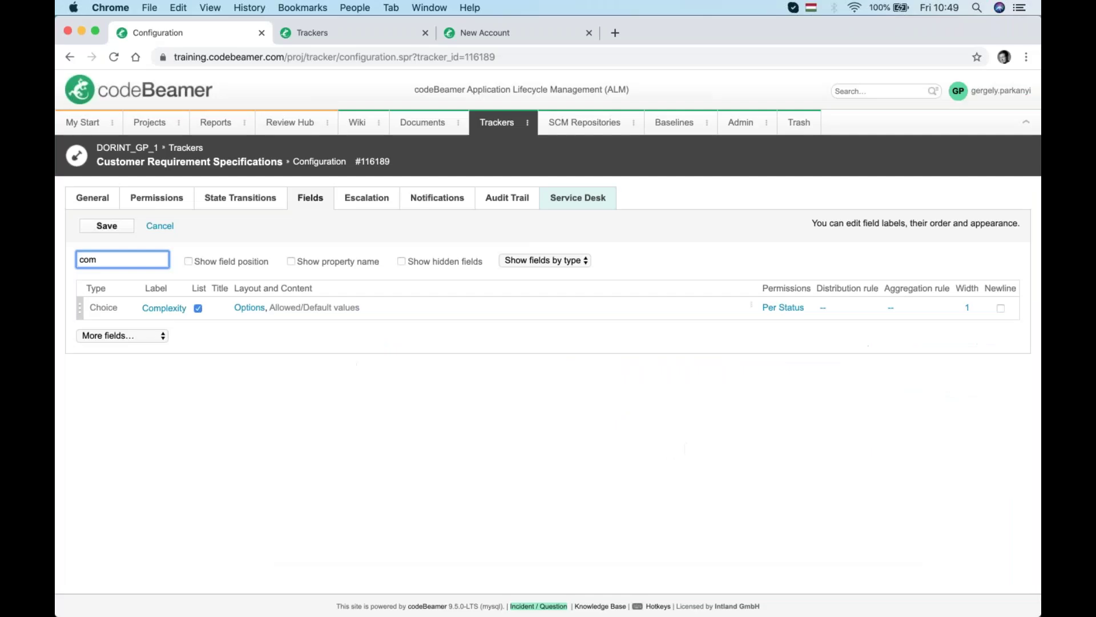
click(151, 125)
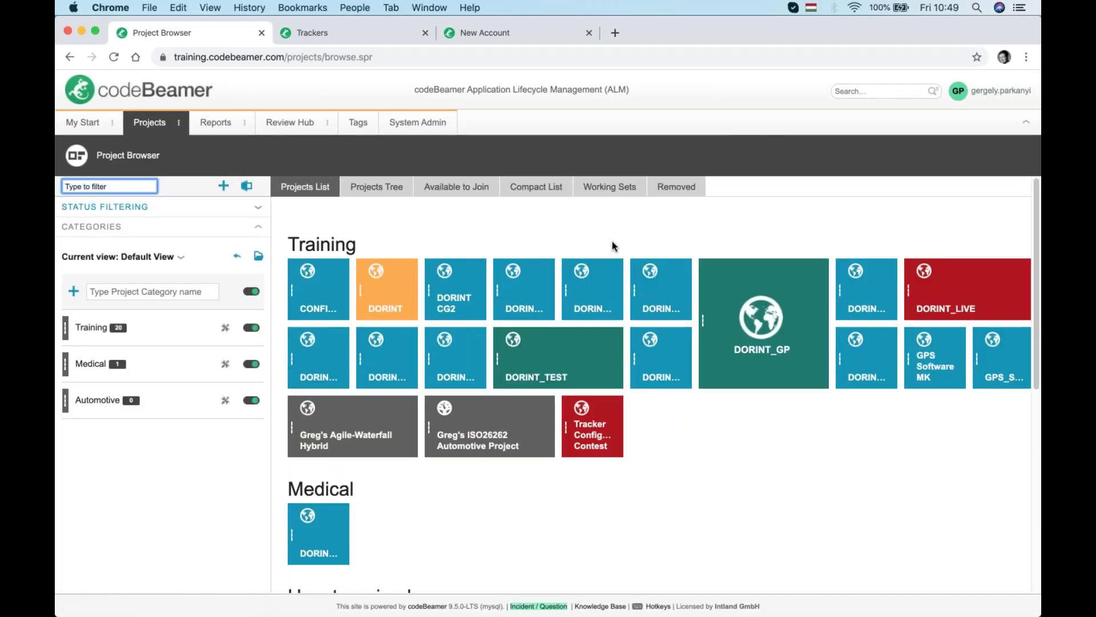
click(489, 452)
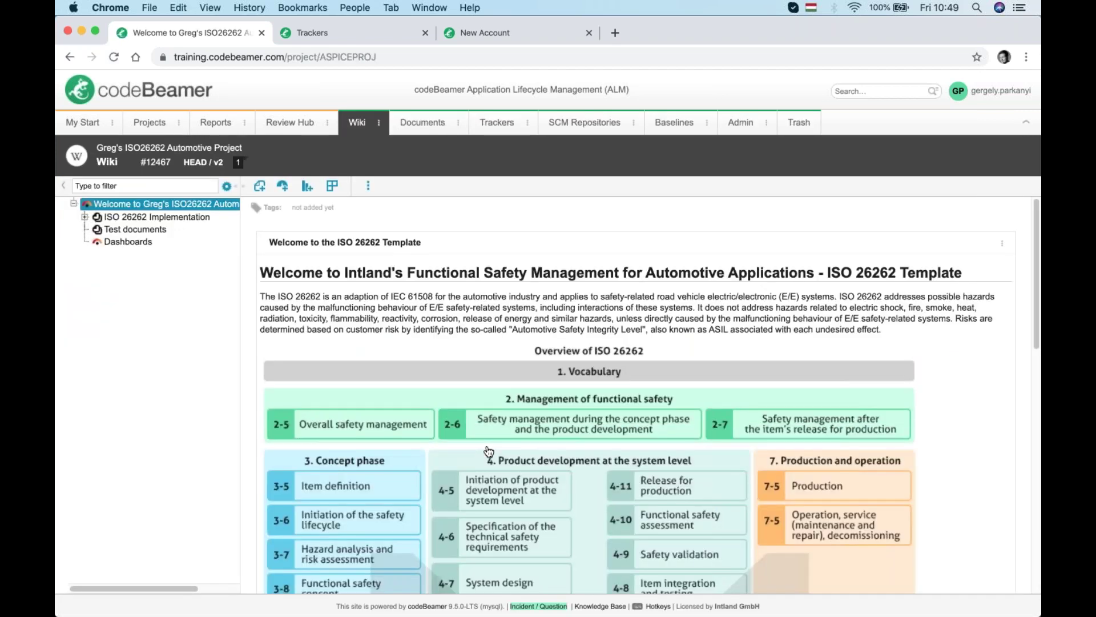
click(497, 125)
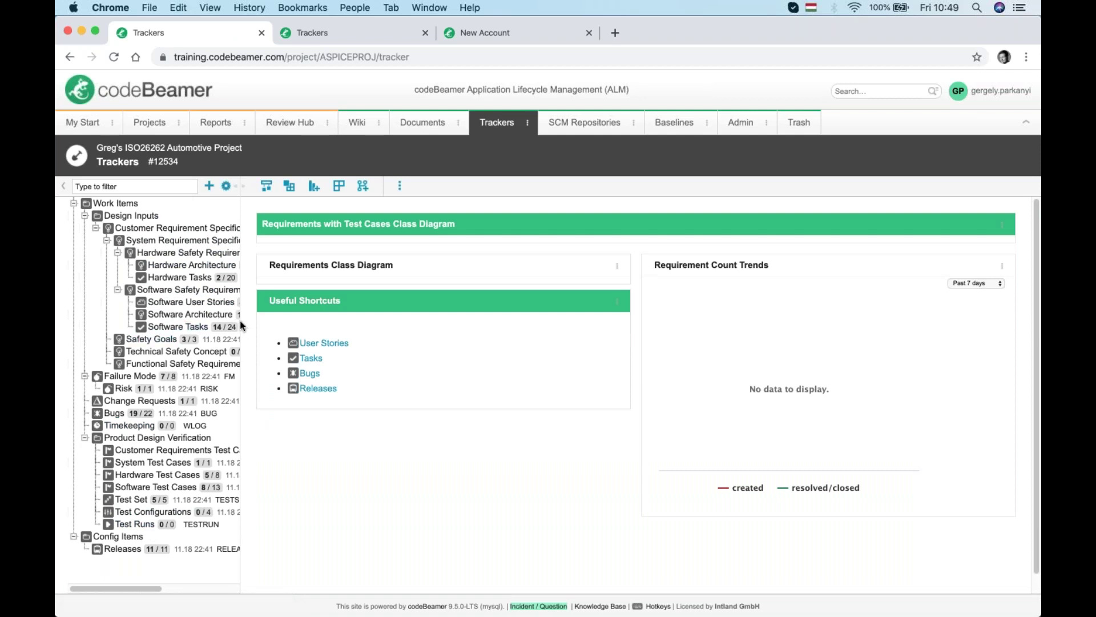
Widen the tracker tree and examine its hierarchy, including Hardware Safety Requirements and the Hardware Architecture tracker beneath it
drag(246, 321, 379, 320)
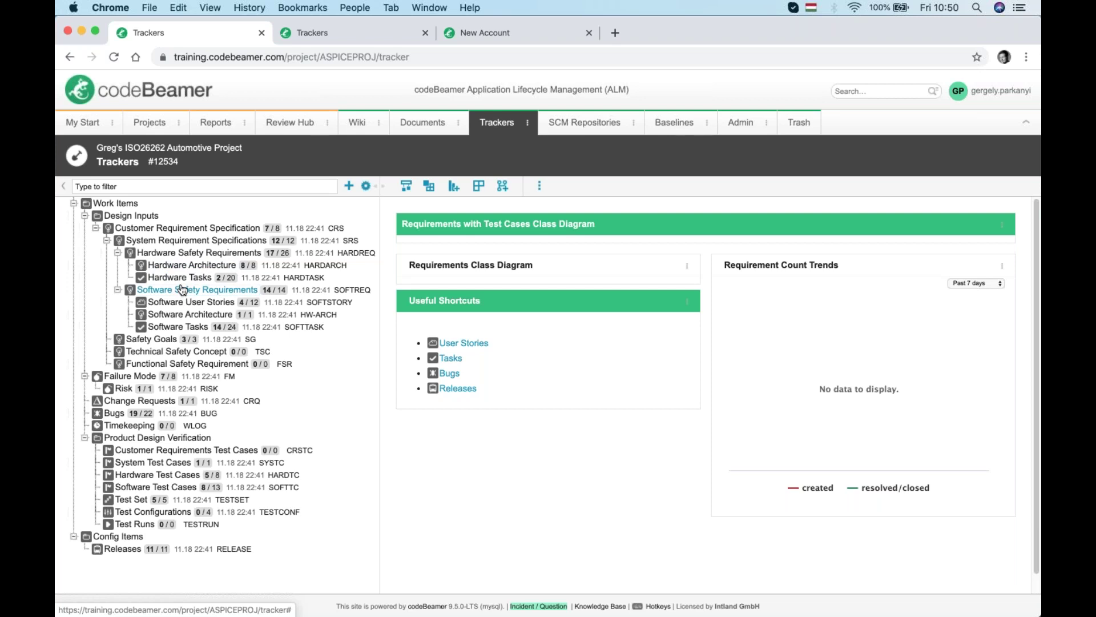
click(180, 254)
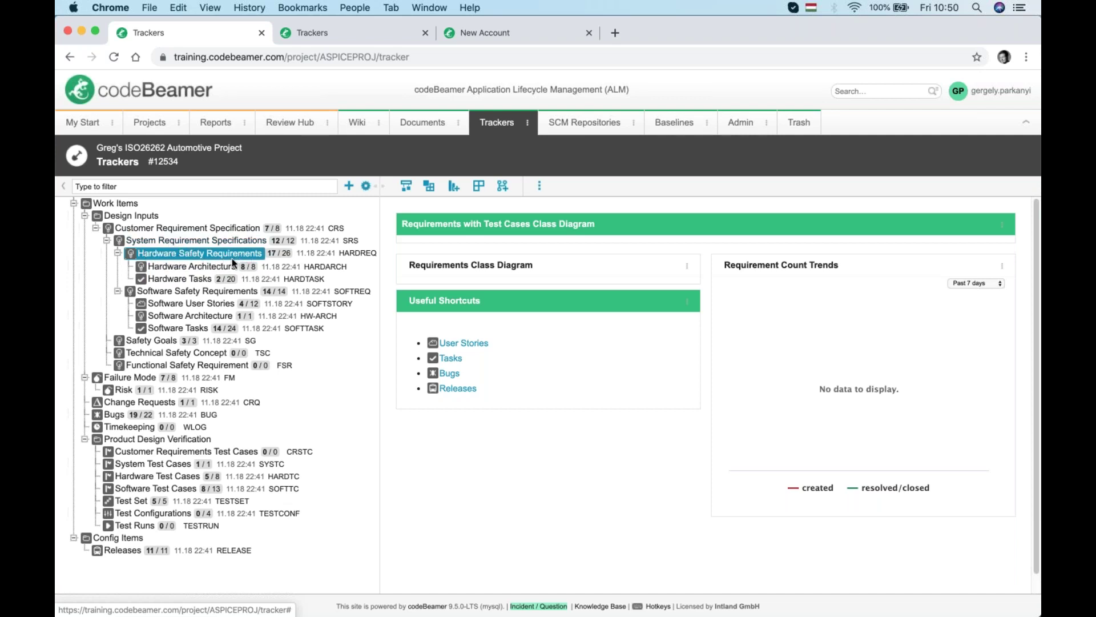
click(201, 269)
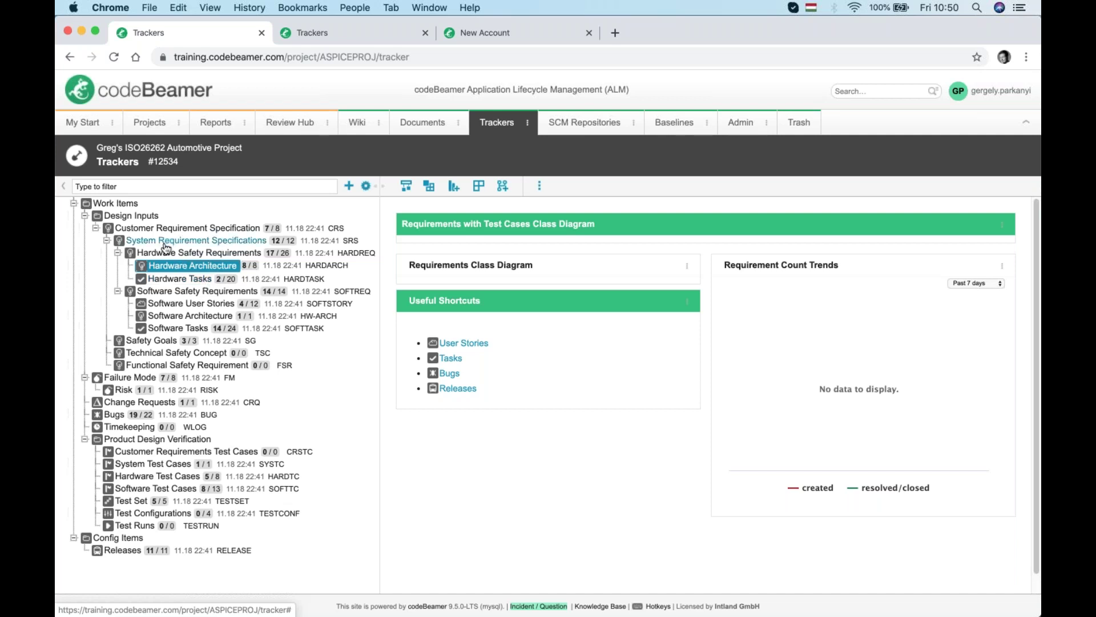
Rearrange DORINT_GP_1's tracker tree: System under Customer Requirement Specifications, Test Cases in Work Items, and Test Runs under Test Cases
click(347, 36)
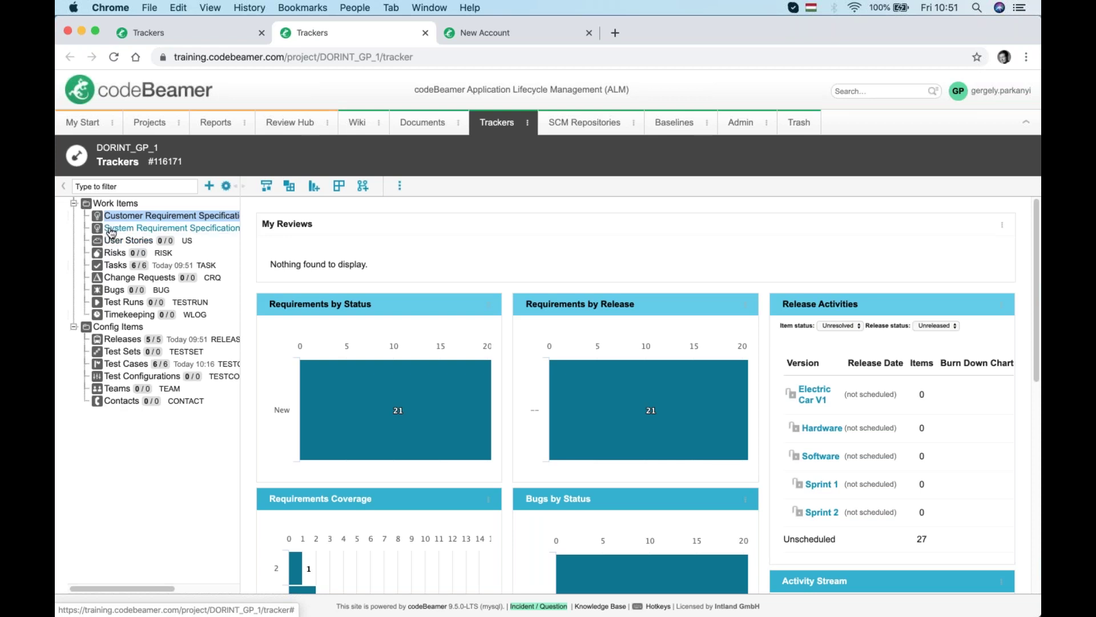
drag(100, 229, 120, 220)
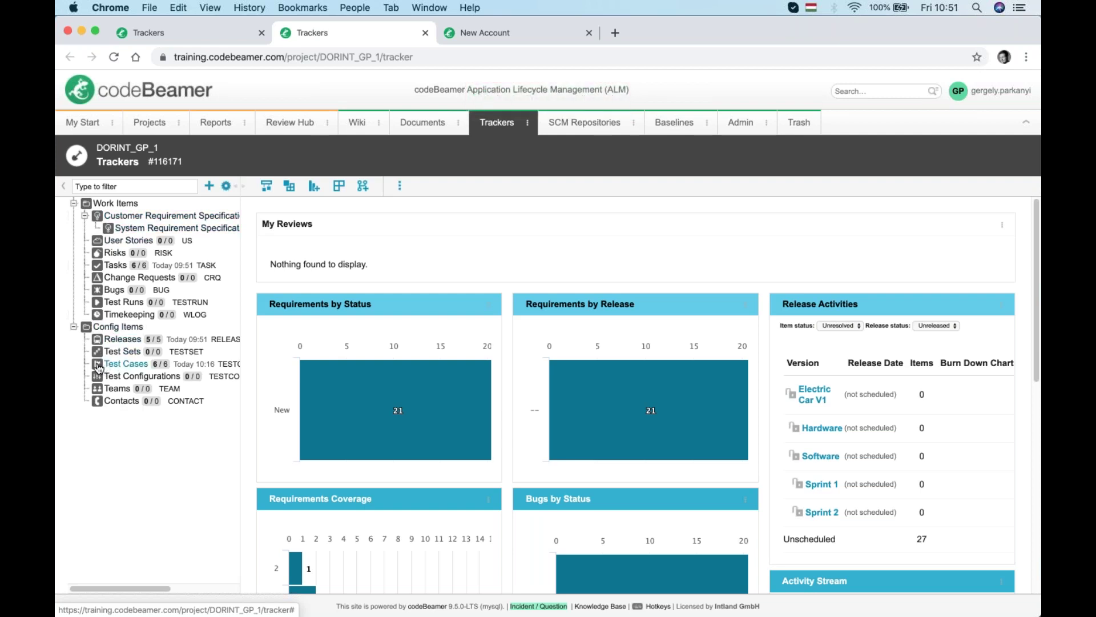
drag(98, 367, 103, 315)
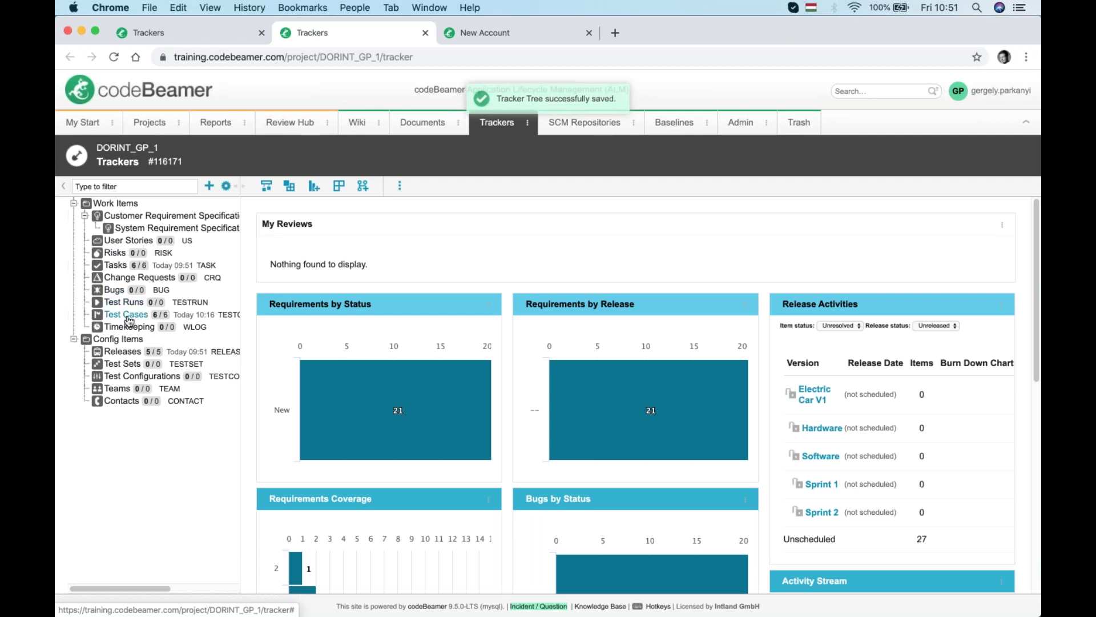
drag(112, 302, 114, 317)
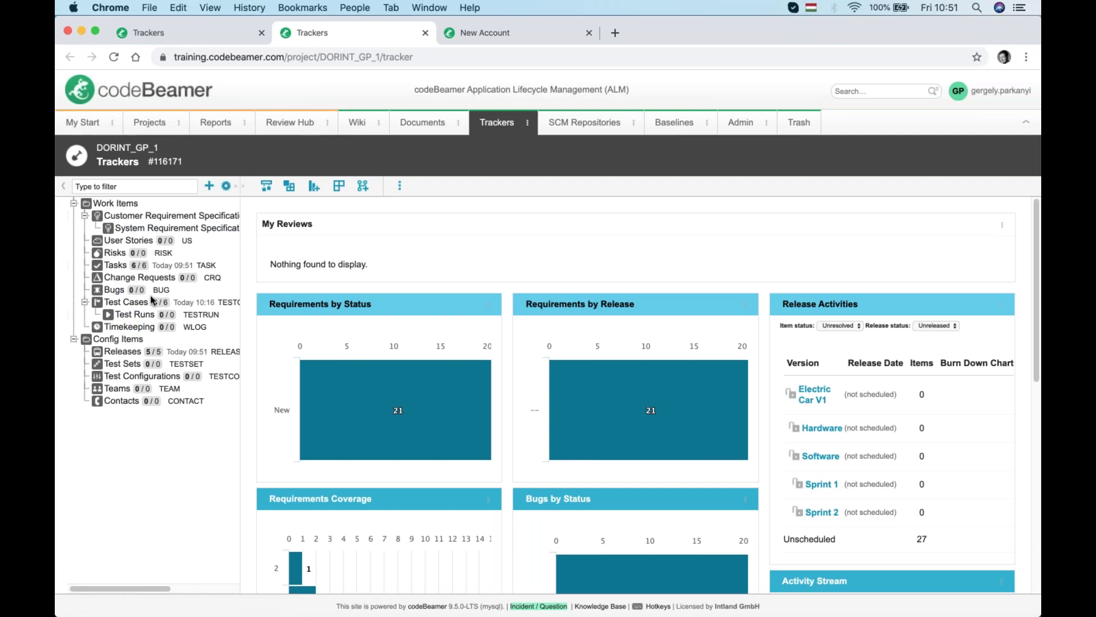
Return to the ISO26262 project's trackers and examine the configuration diagram for Failure Mode, Risk and Design Inputs, closing it when finished
click(184, 35)
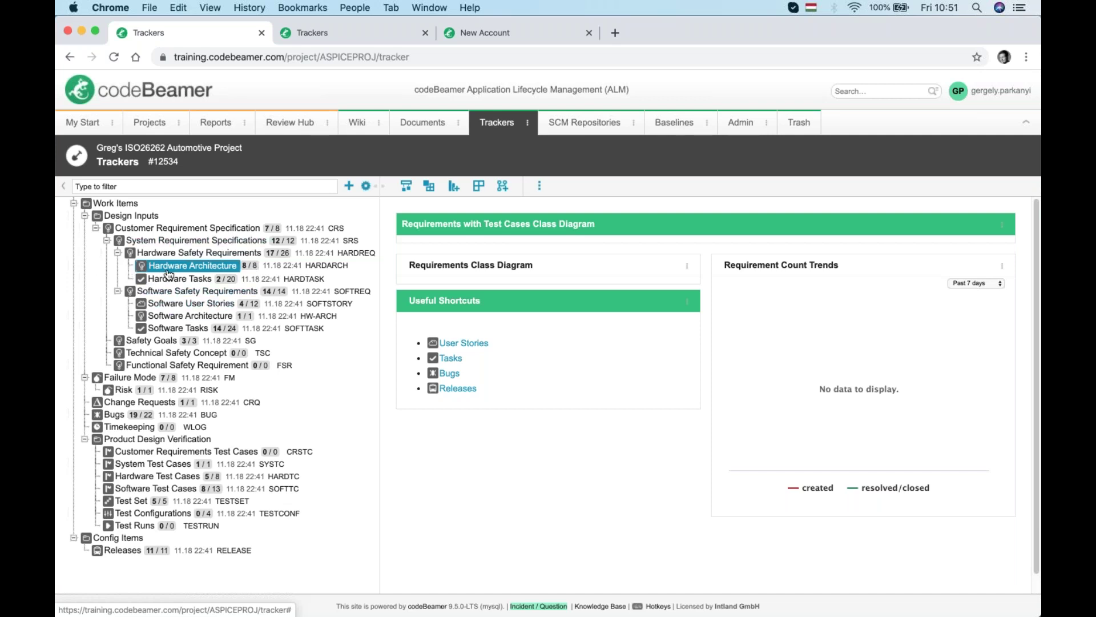
key(ctrl+Tab)
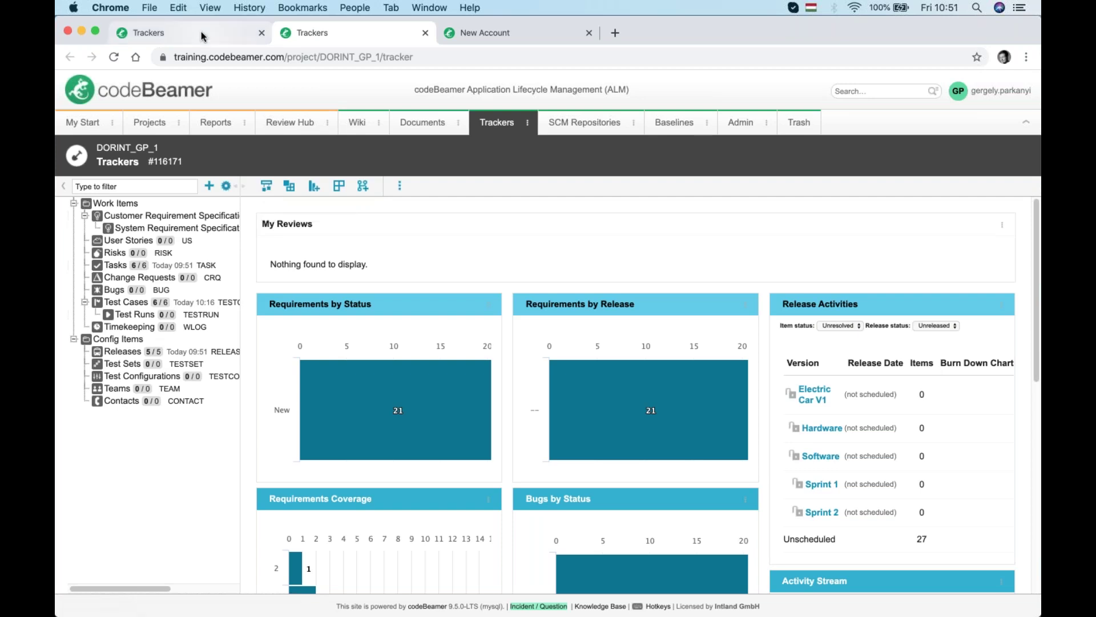
key(ctrl+shift+Tab)
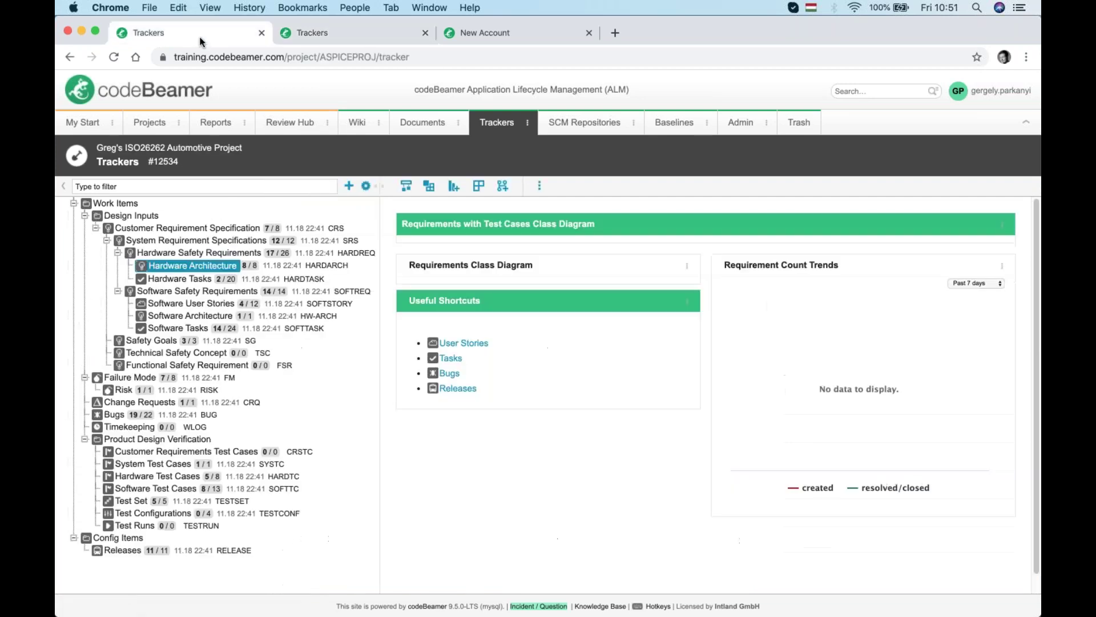
click(407, 191)
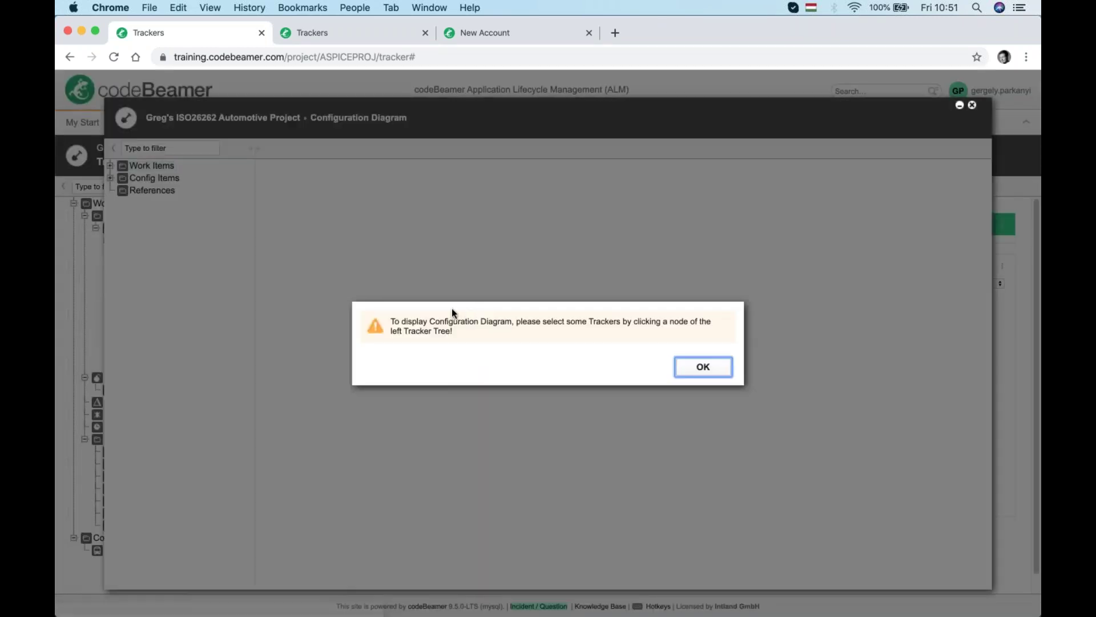
click(704, 367)
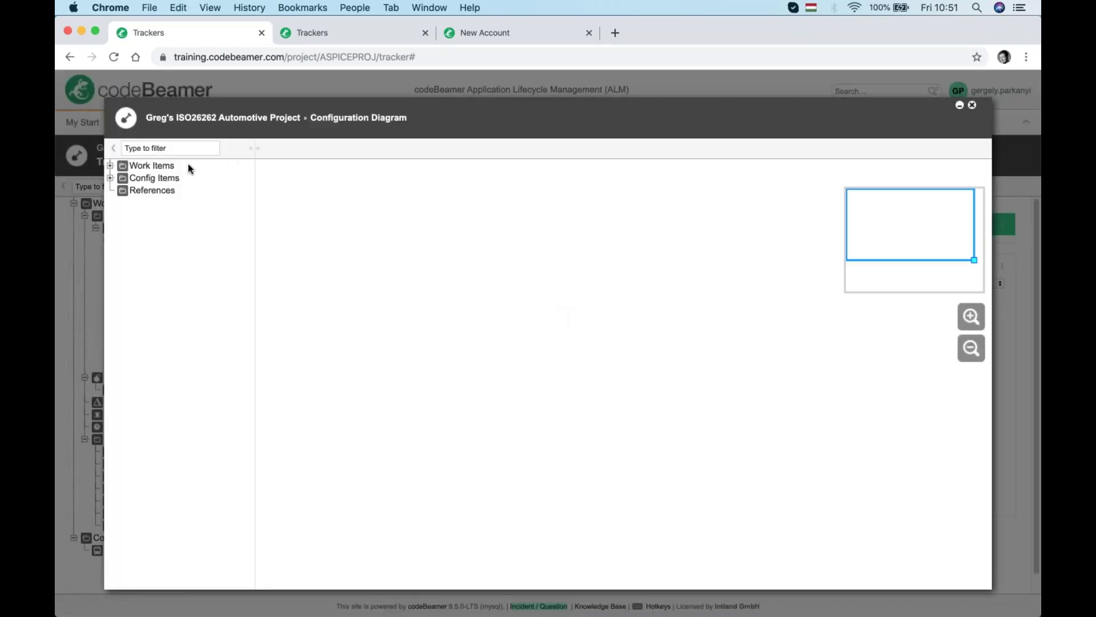
click(110, 167)
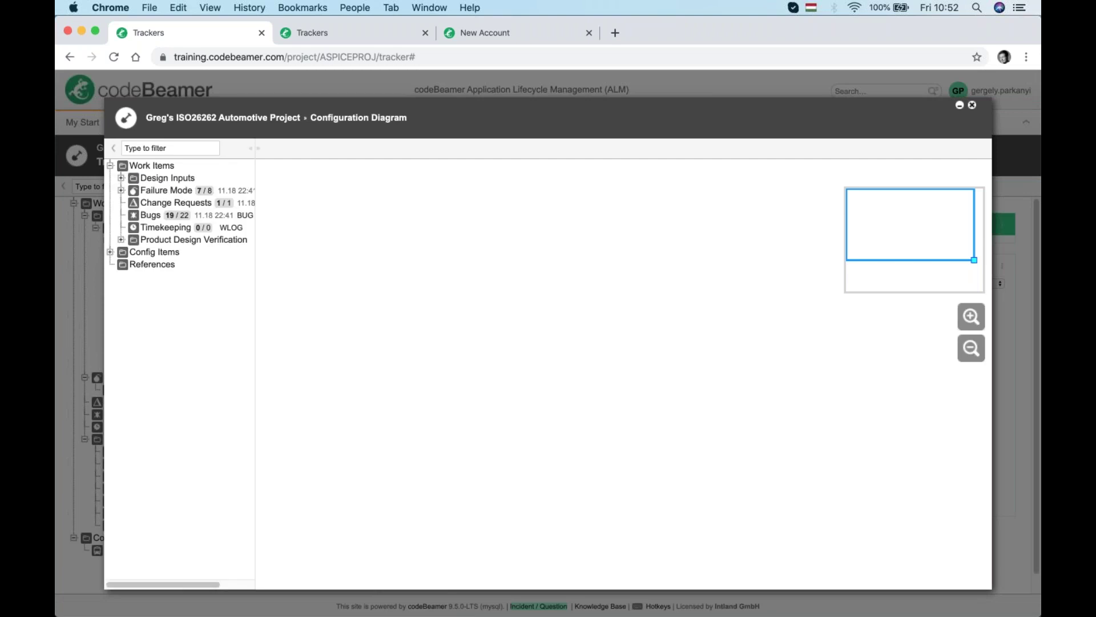
click(121, 190)
click(169, 207)
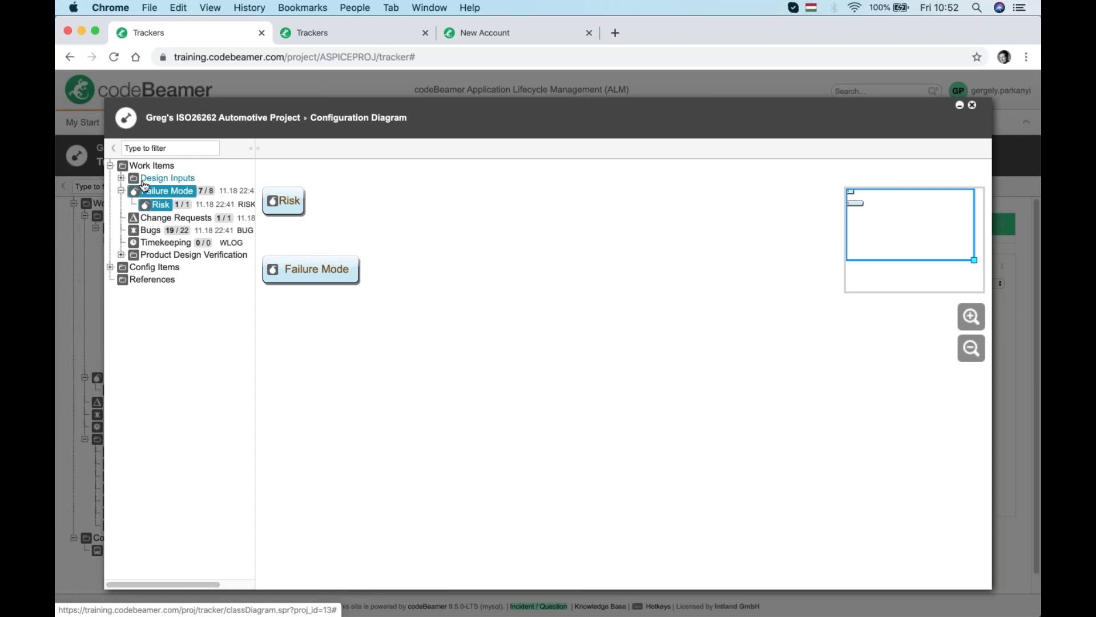
click(167, 179)
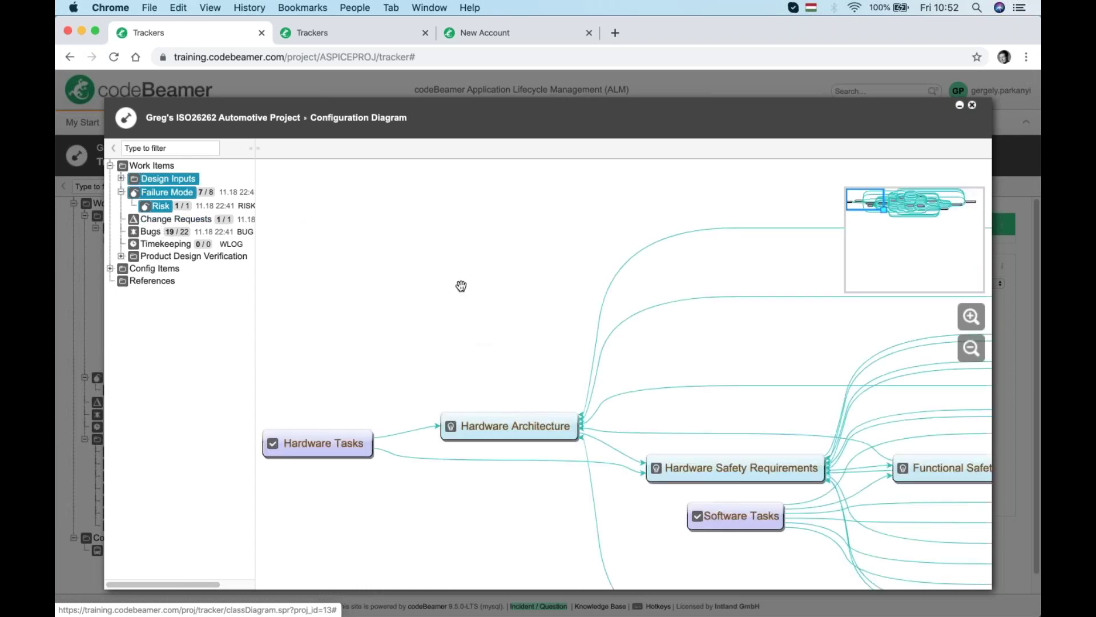
click(973, 106)
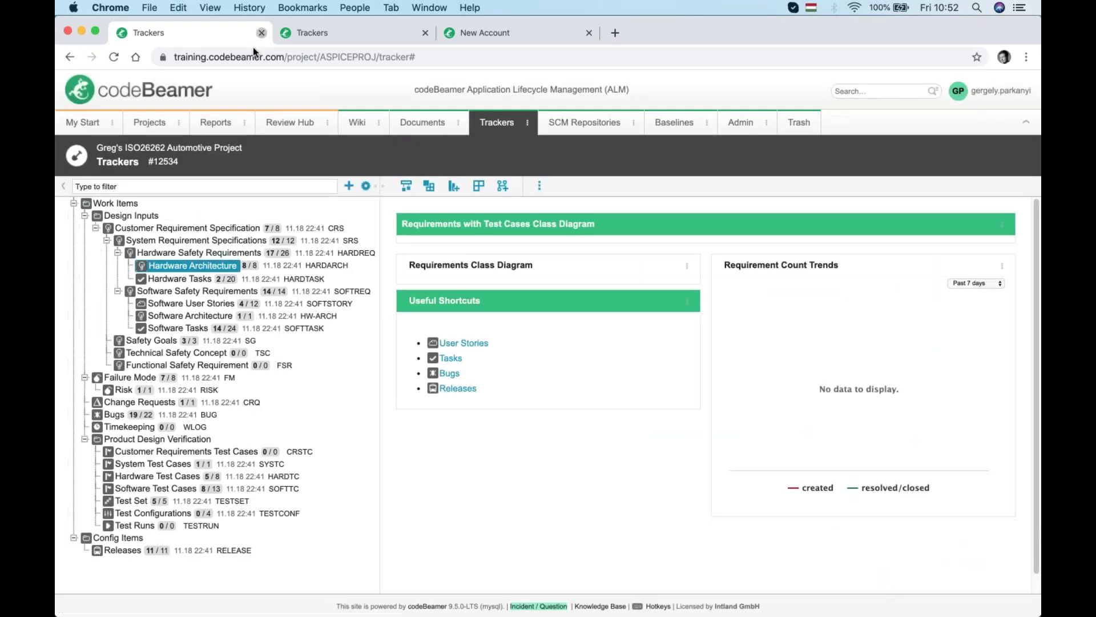
Close the ISO26262 project's trackers and start a new tracker in DORINT_GP_1 of type Test Case with no template
click(262, 32)
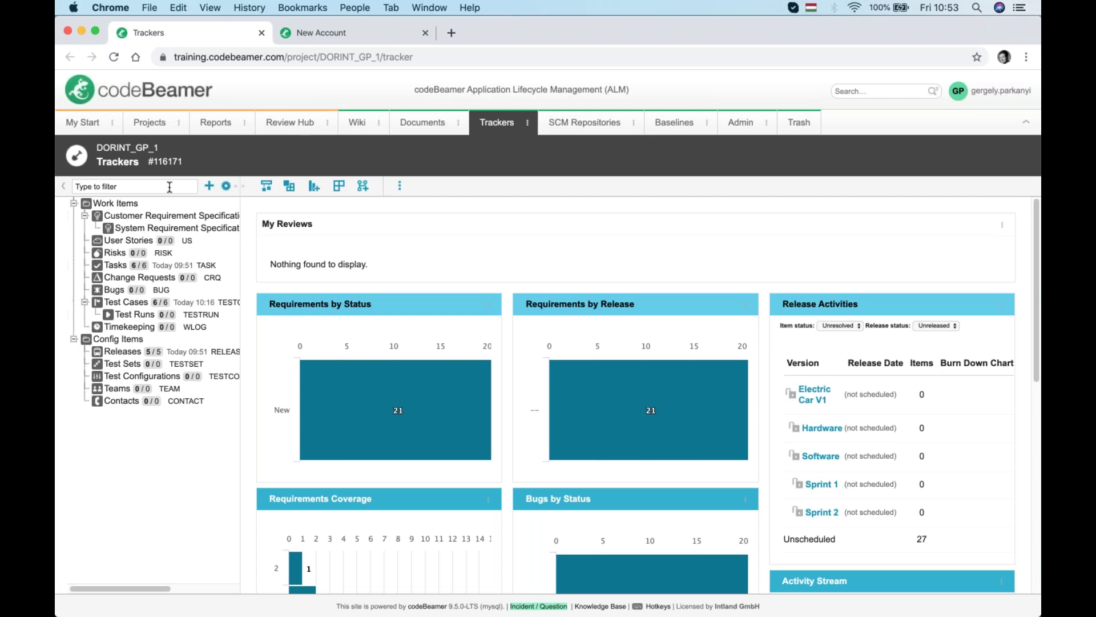
click(209, 185)
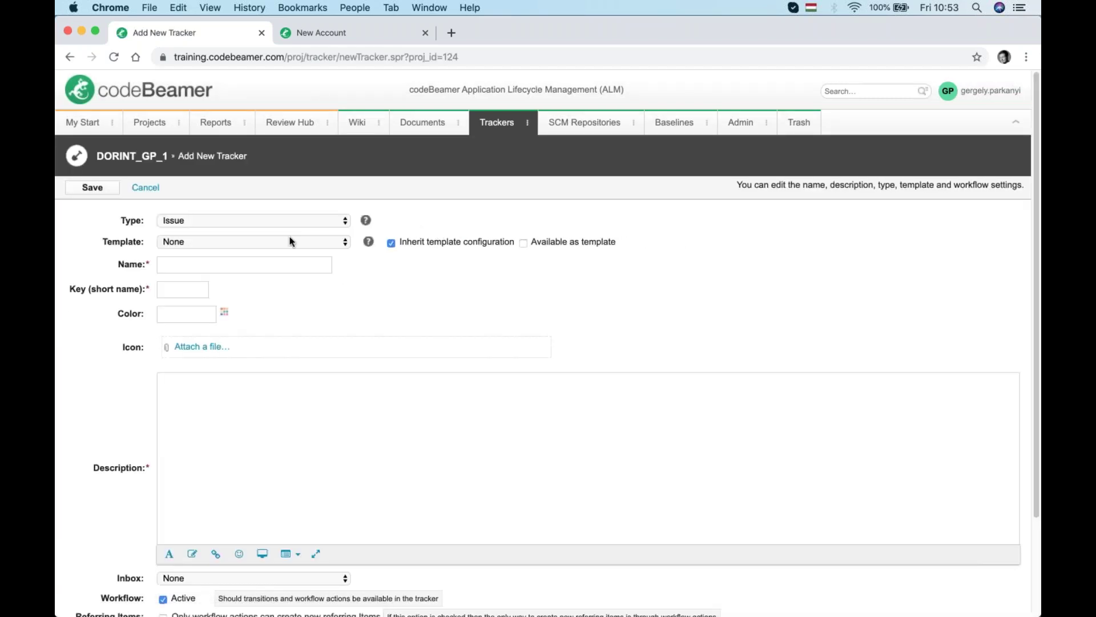
click(291, 220)
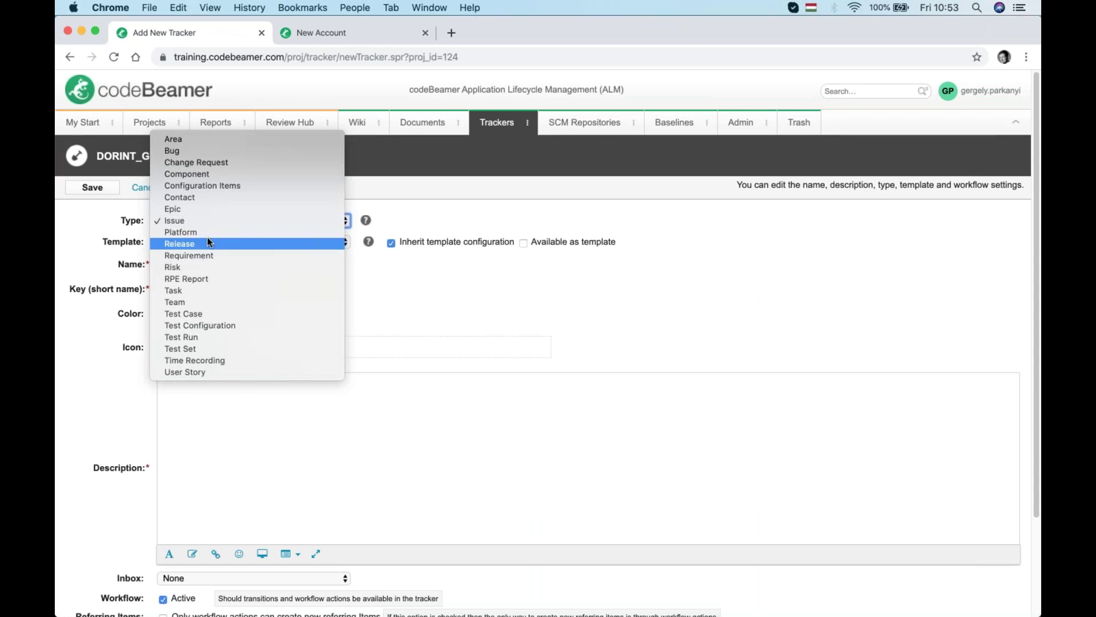
click(201, 313)
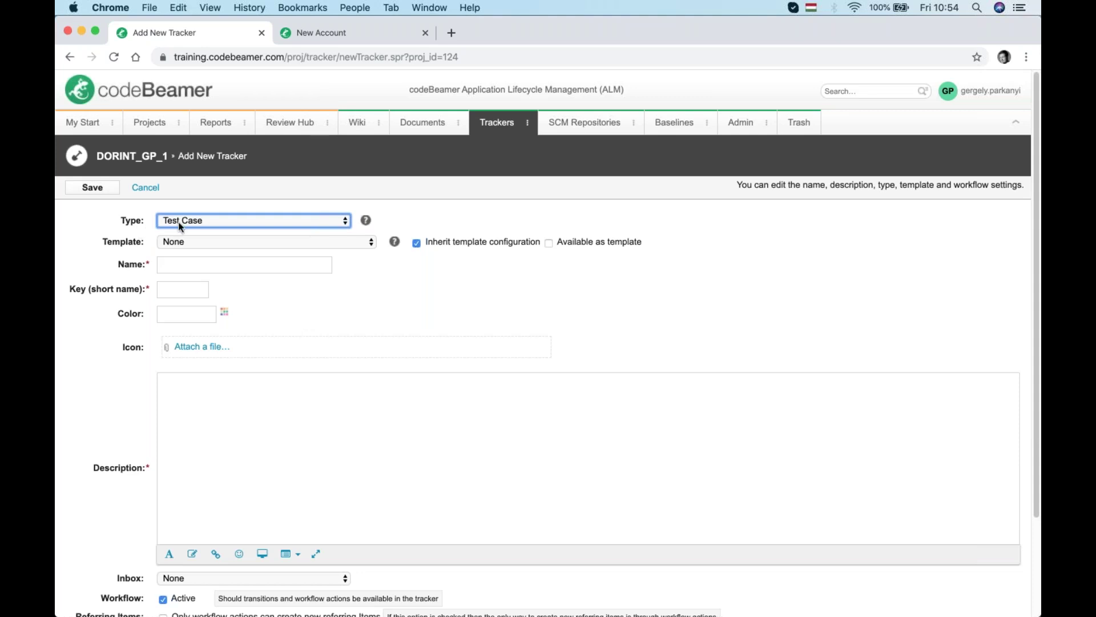
click(205, 241)
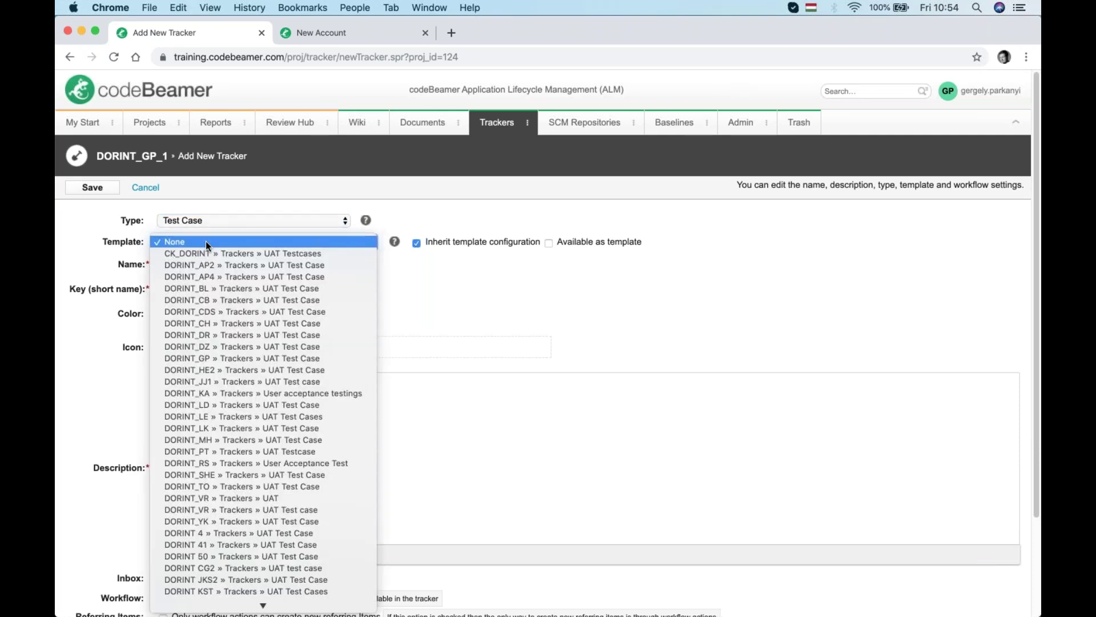
click(451, 279)
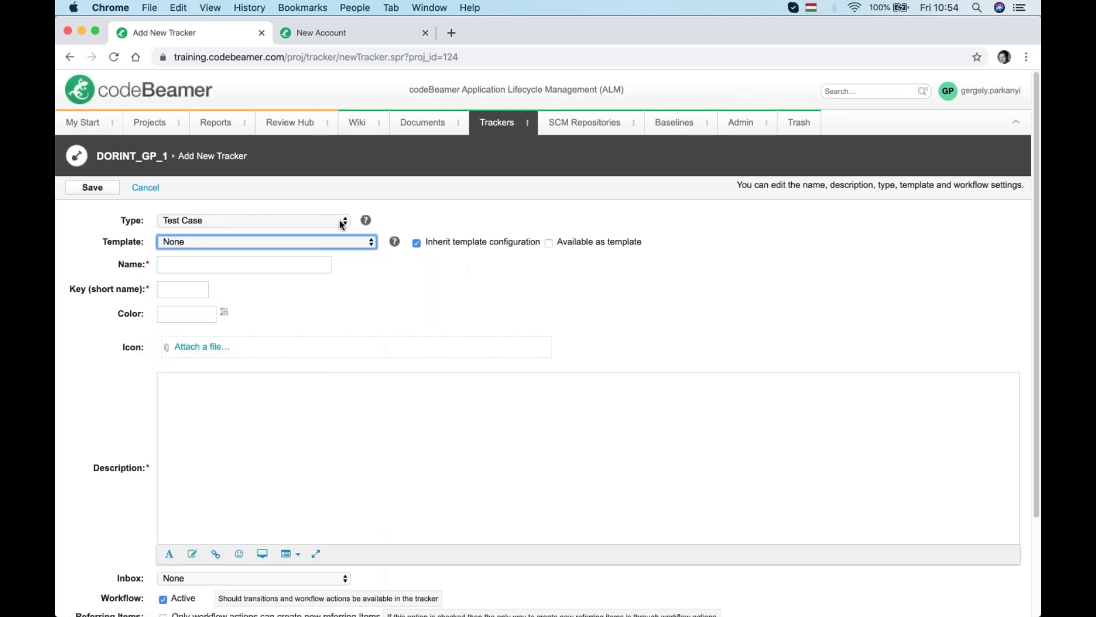
Name the new tracker UAT Test, with the key UAT and the color #e57579
click(227, 264)
text(U)
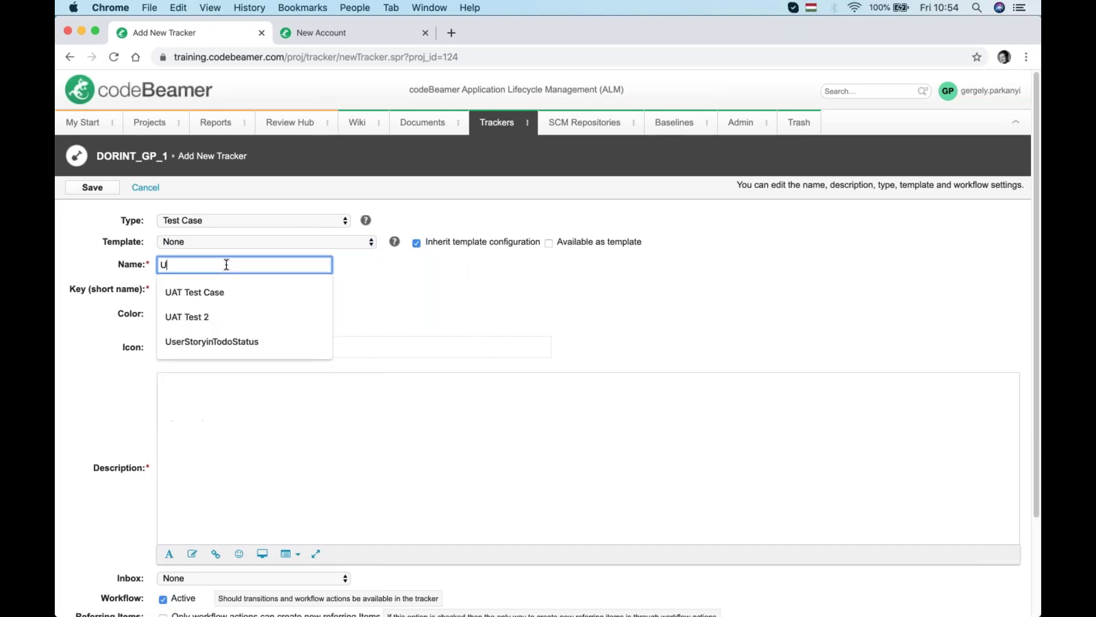
text(AT Test)
key(Tab)
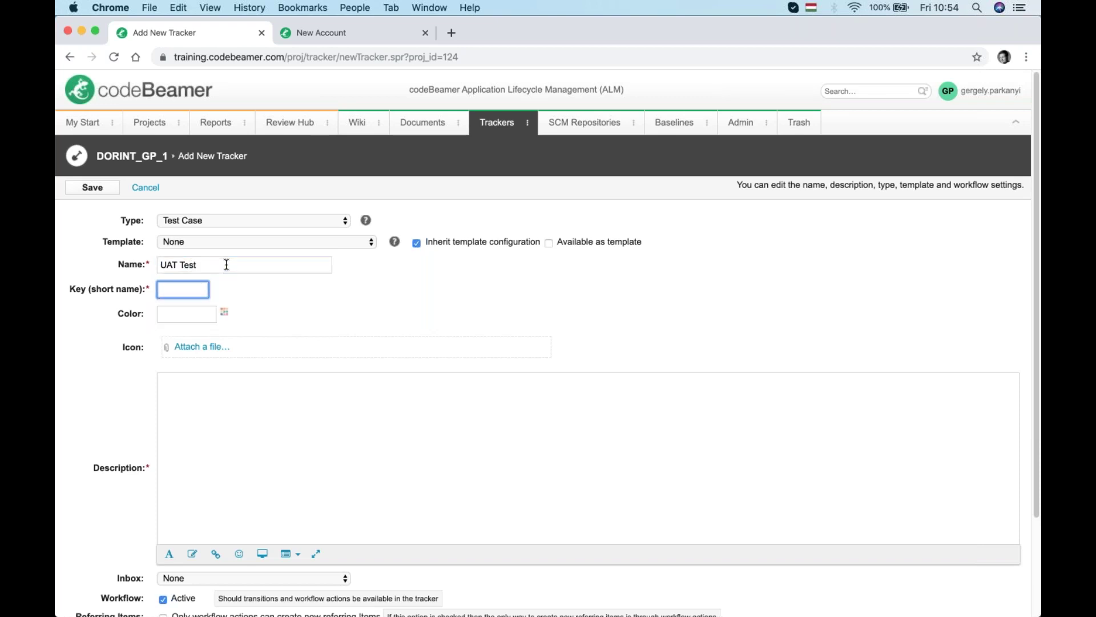
text(UAT)
key(Tab)
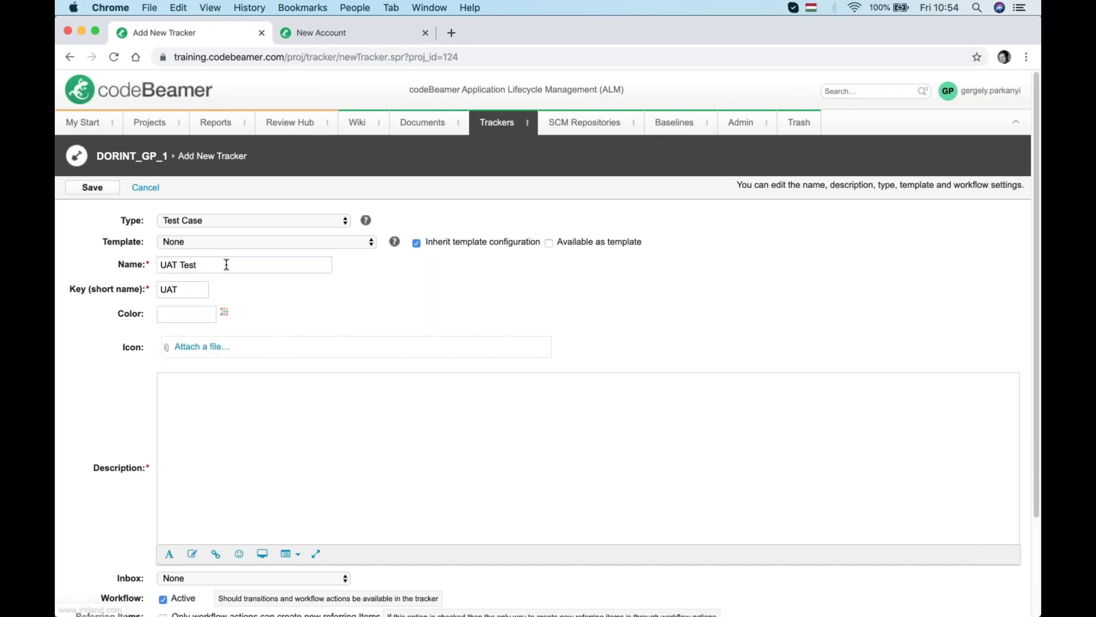
click(225, 312)
click(248, 379)
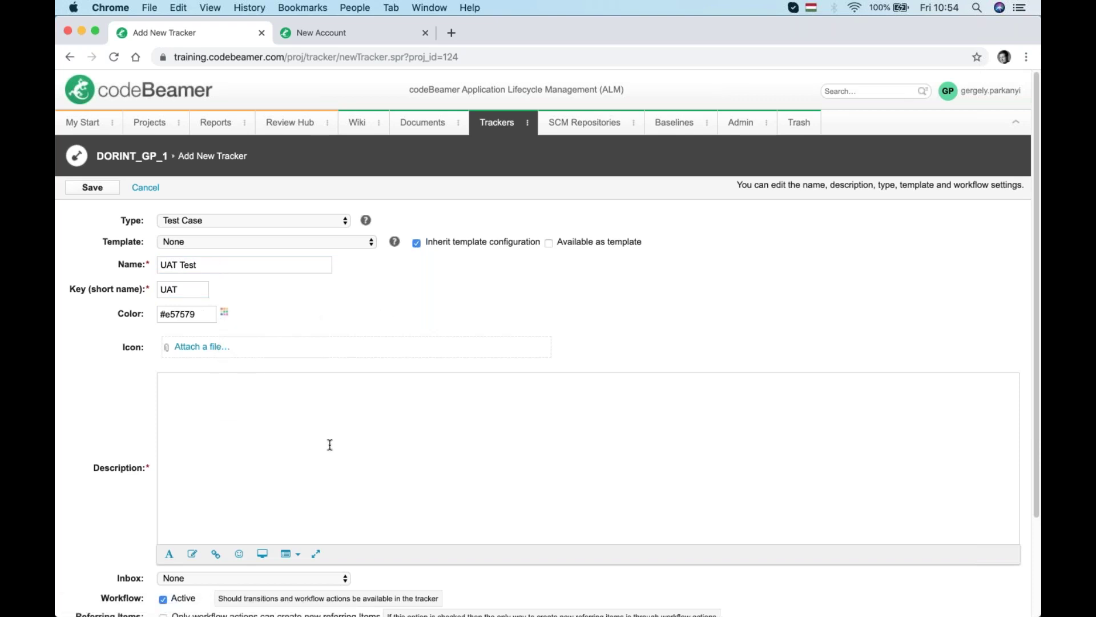
Enter UAT Test as the tracker's description and save the new tracker
scroll(330, 441, down, 3)
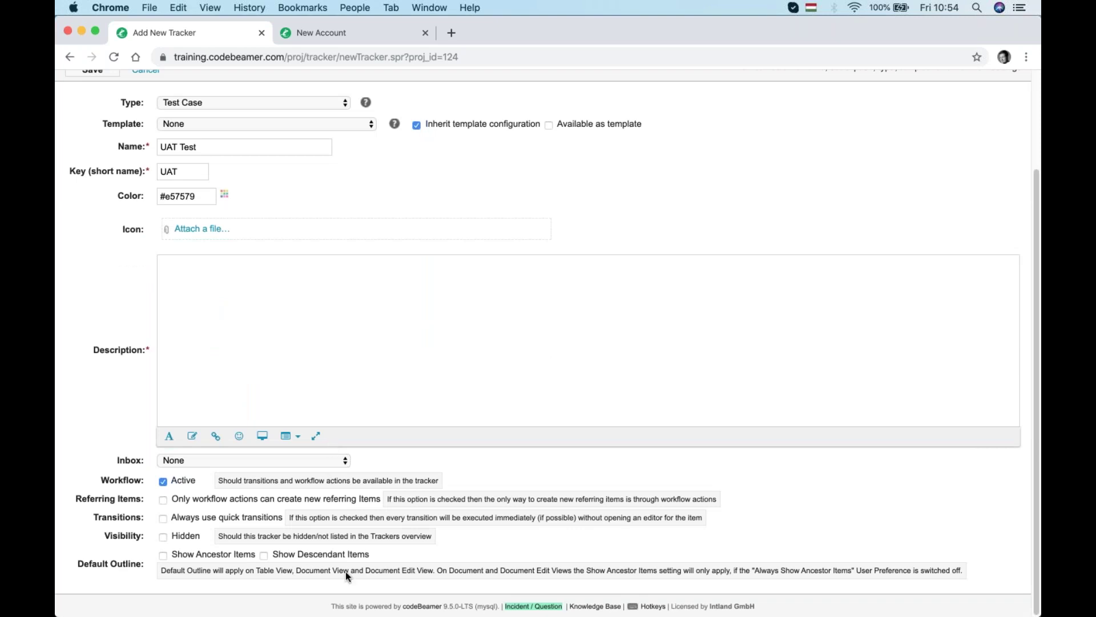
scroll(350, 560, up, 3)
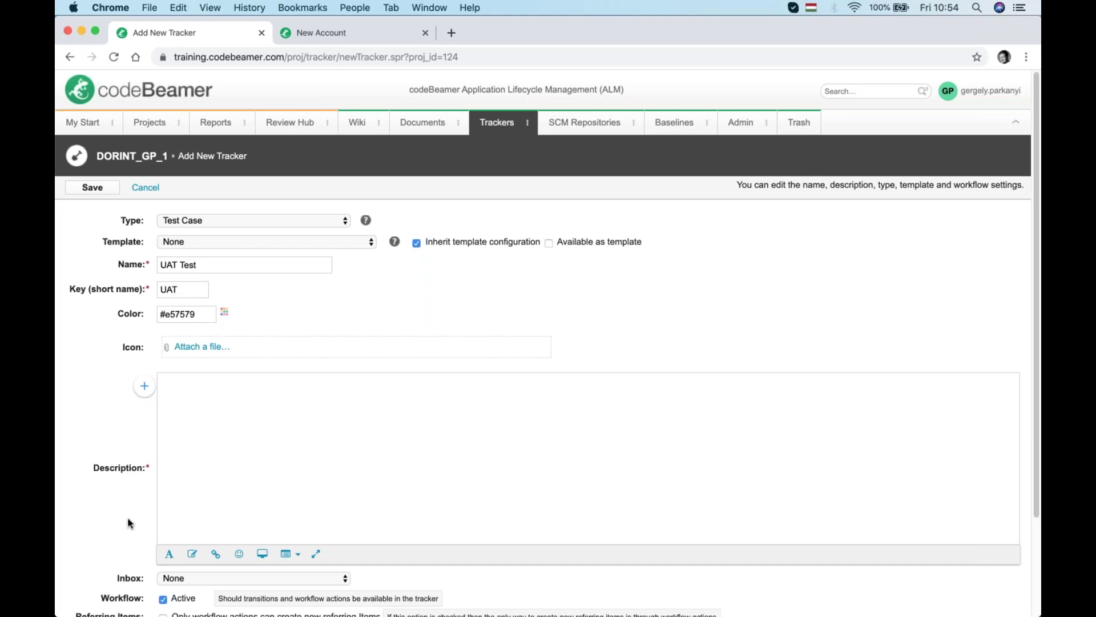
text(UAT Test)
click(90, 189)
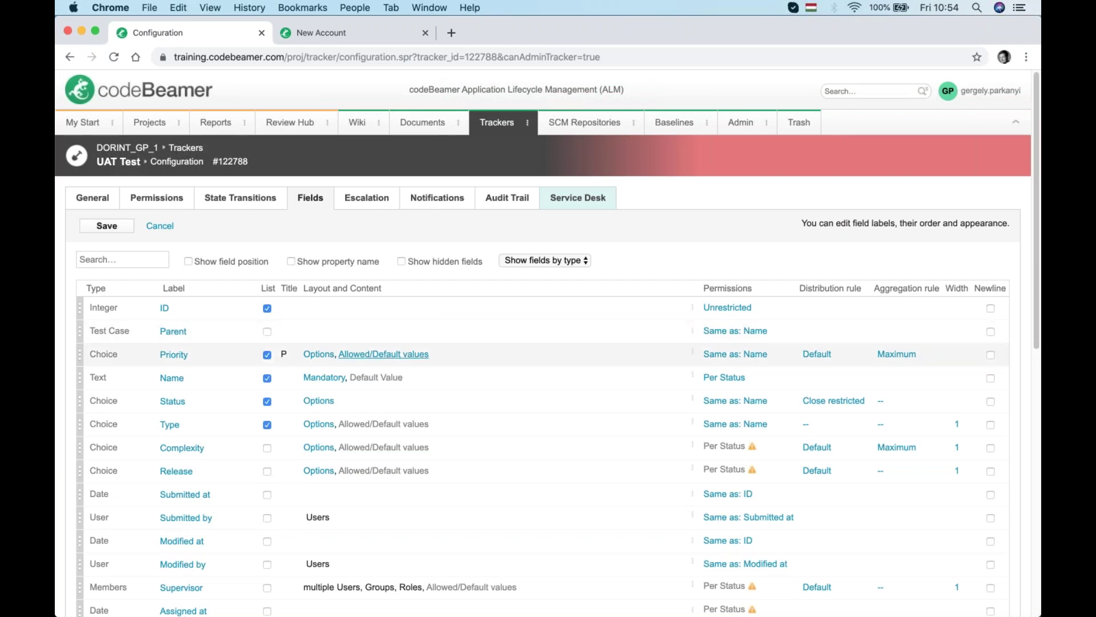
In the Verifies field's work item references, replace the System Requirement Specifications tracker with Customer Requirement Specifications
scroll(182, 470, down, 5)
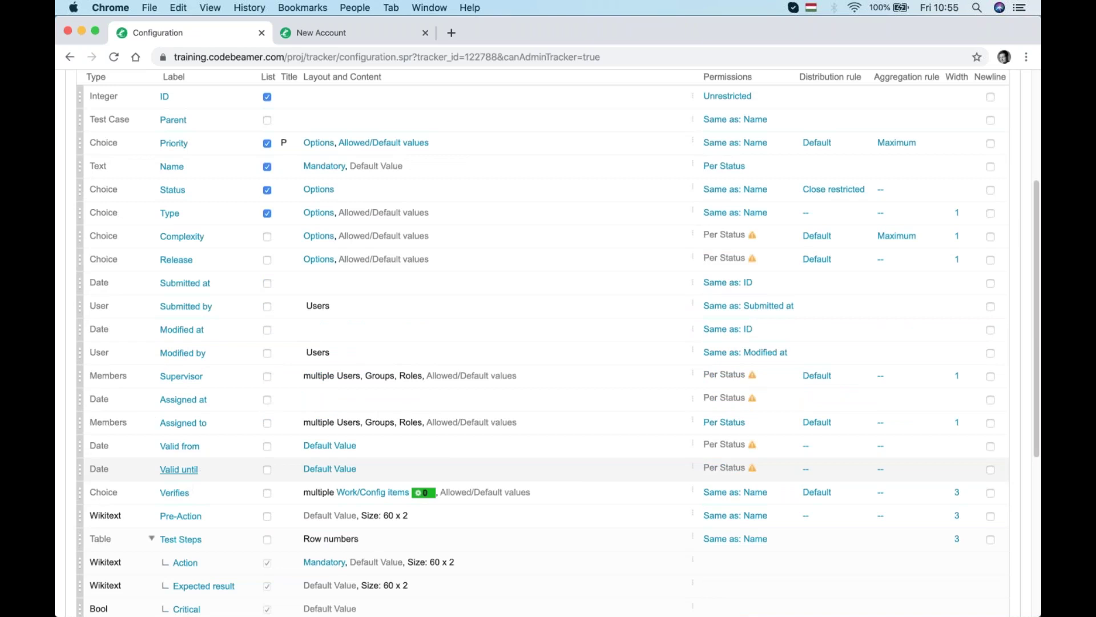
click(366, 495)
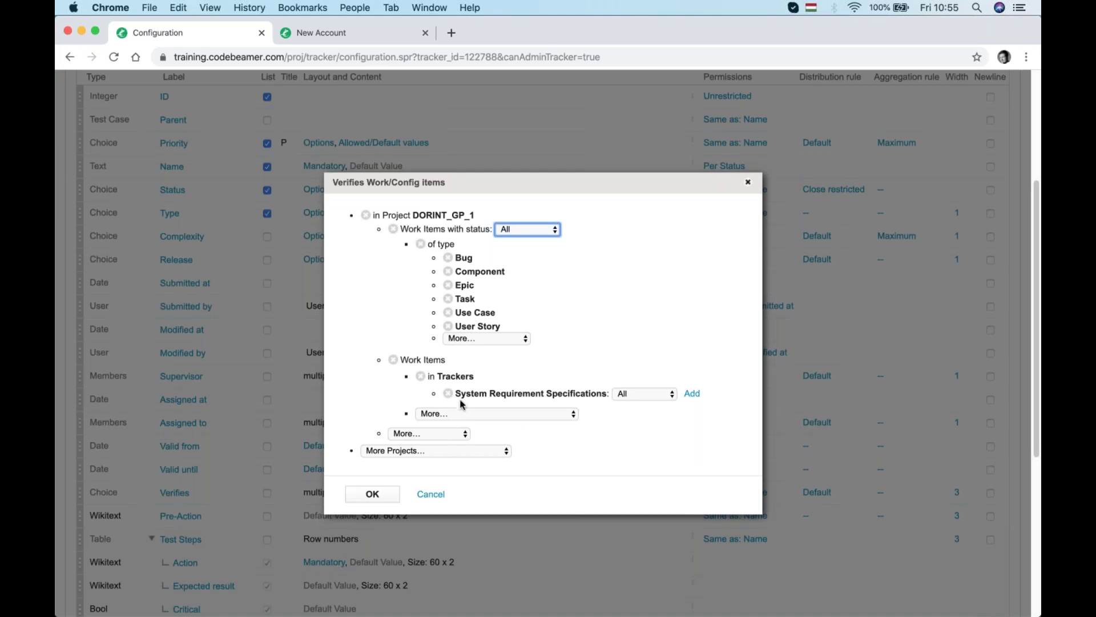
click(449, 394)
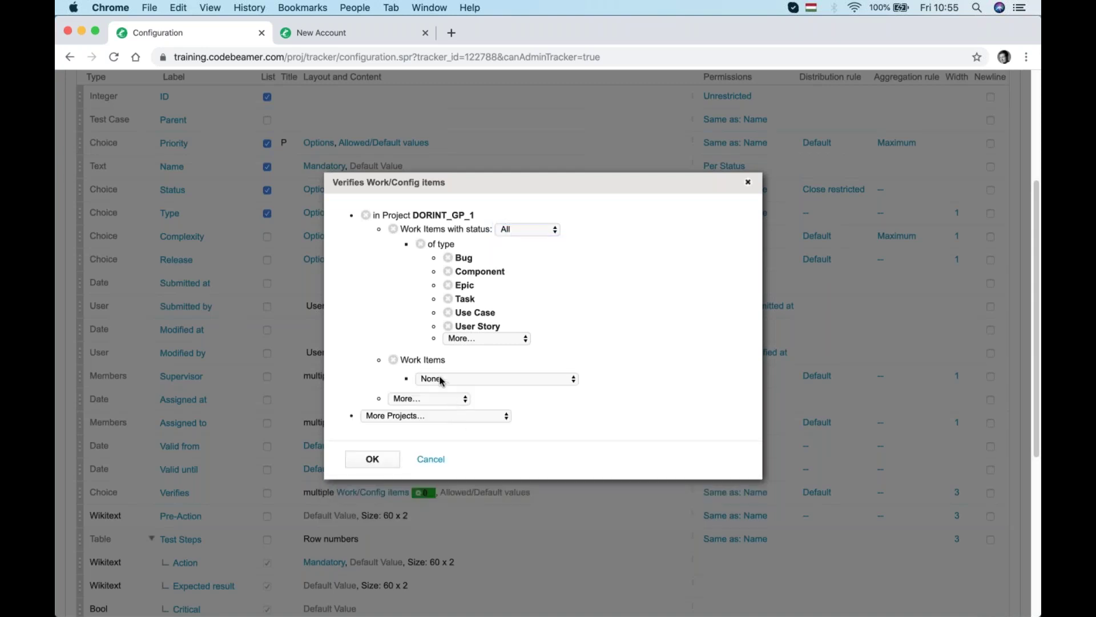
click(443, 380)
click(458, 435)
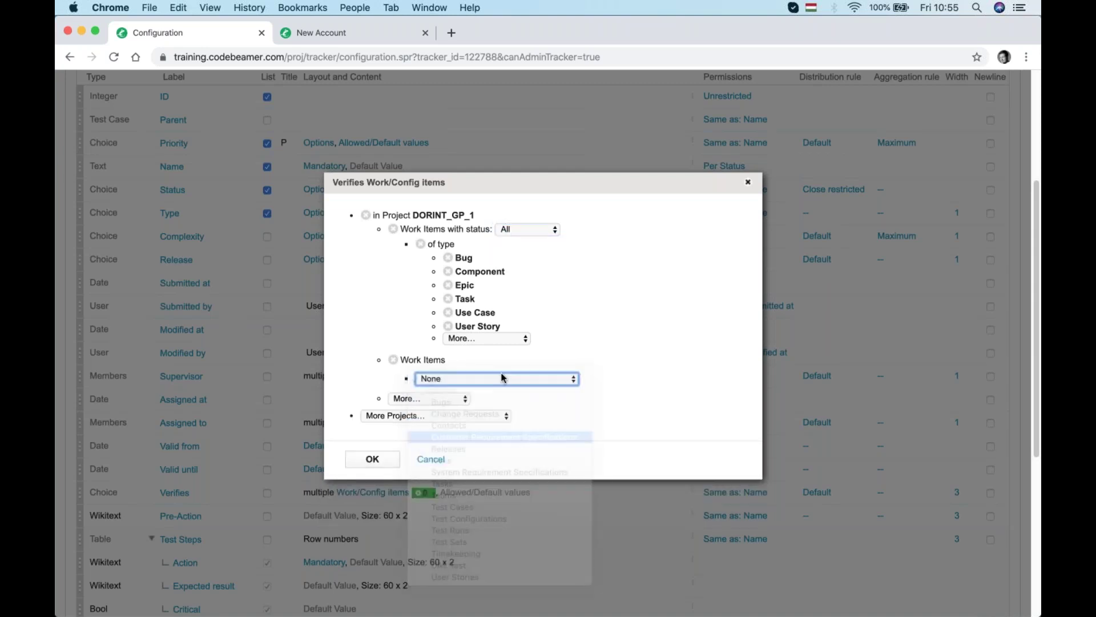
Remove the Bug, Component, Epic, Task, Use Case and User Story types from the Verifies references and save the field configuration
click(448, 258)
click(448, 270)
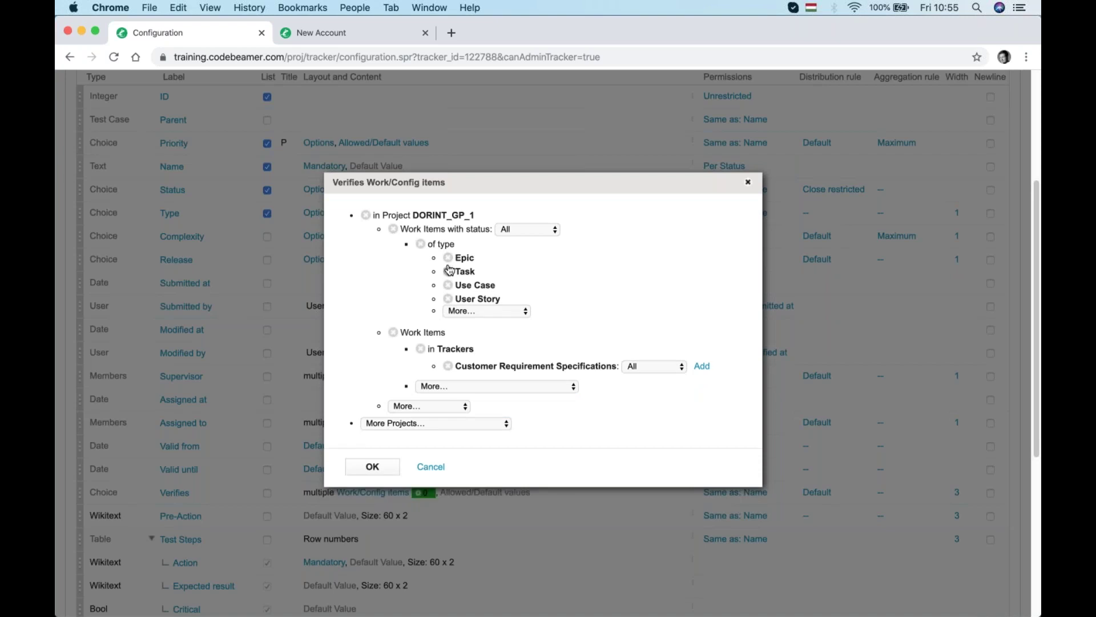
click(448, 270)
click(448, 270)
click(448, 271)
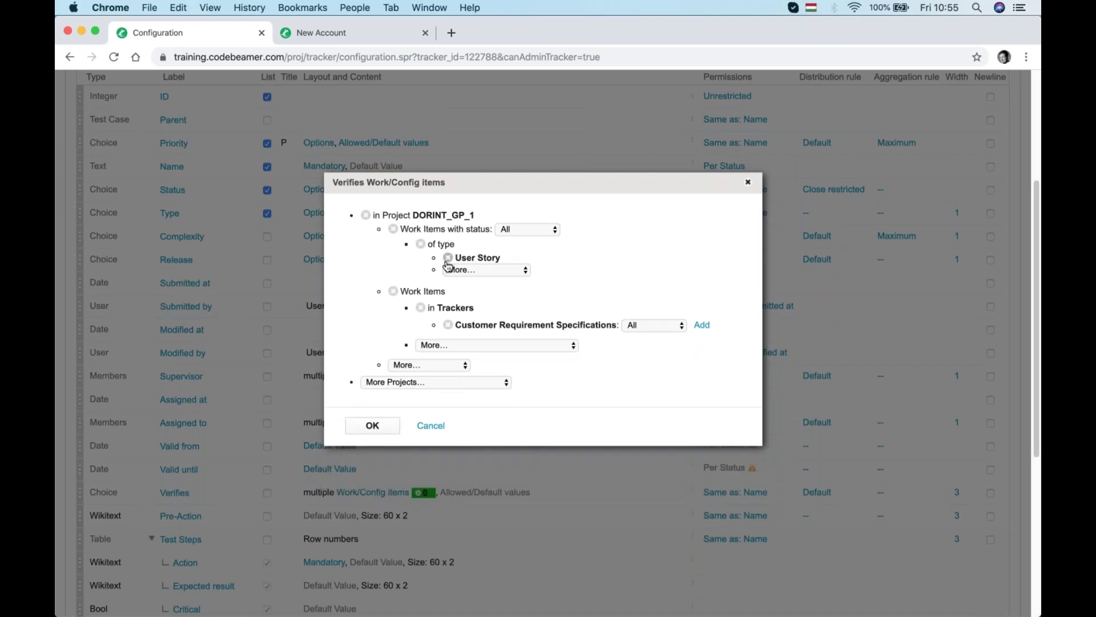
click(448, 257)
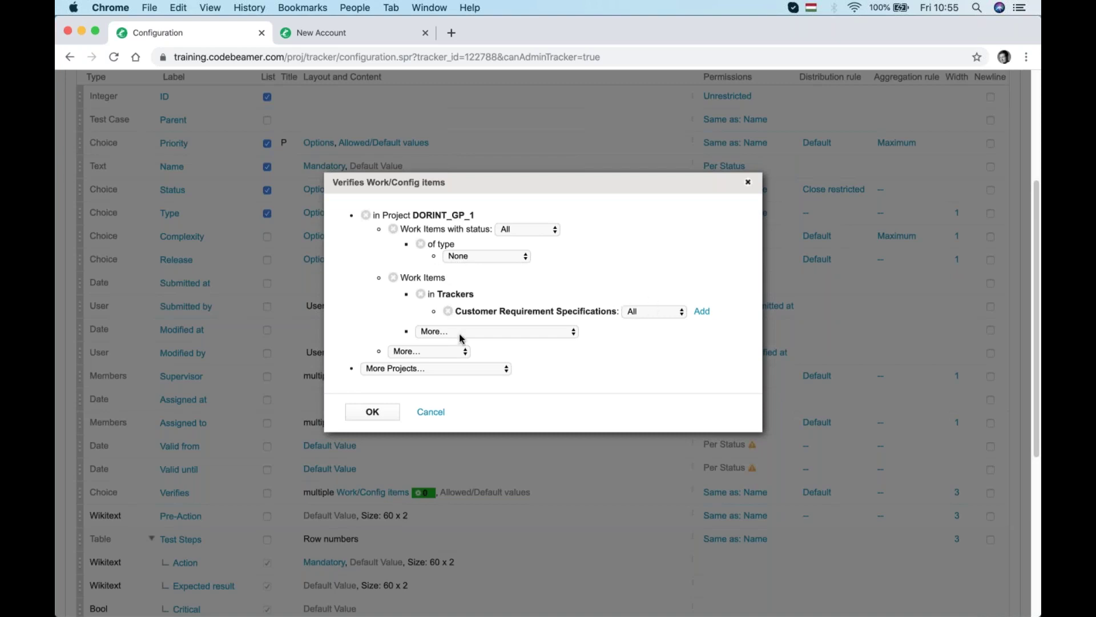
click(359, 414)
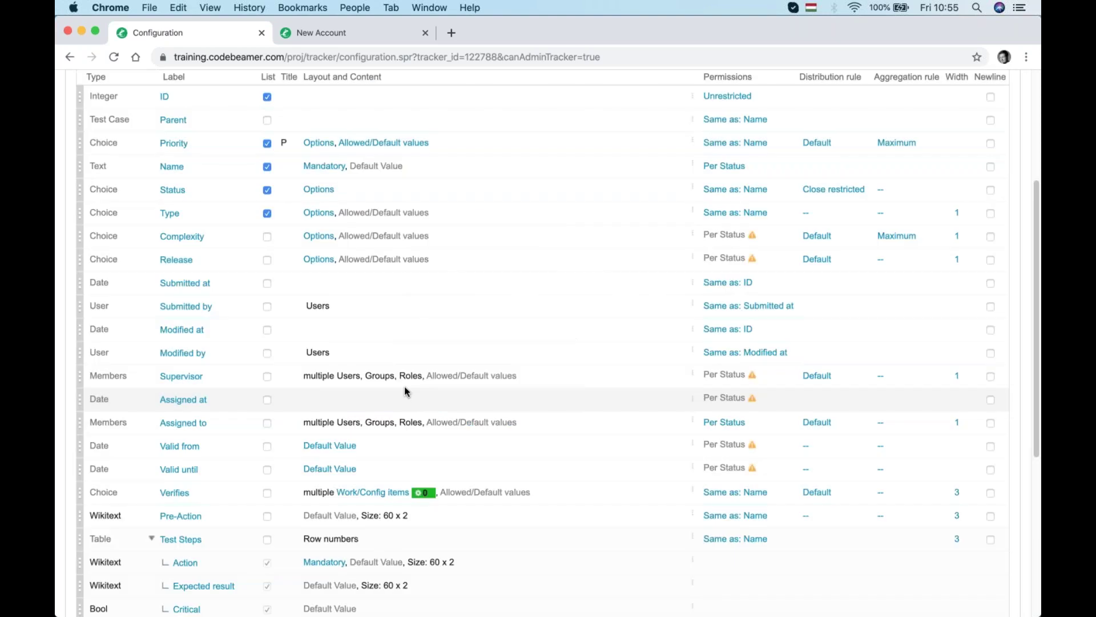
scroll(350, 310, up, 5)
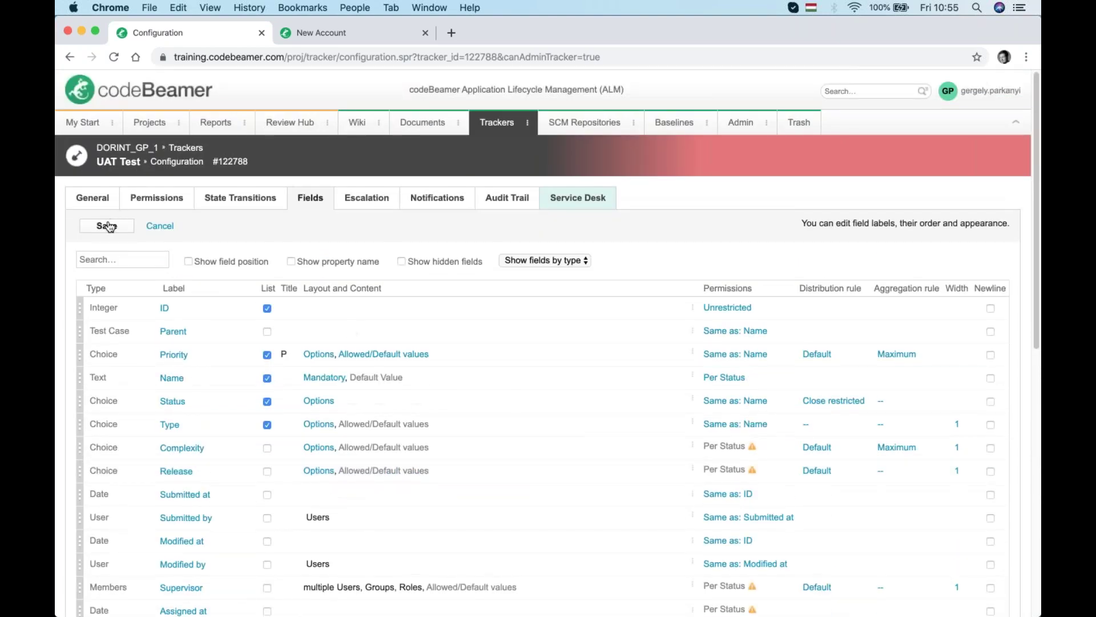
click(107, 226)
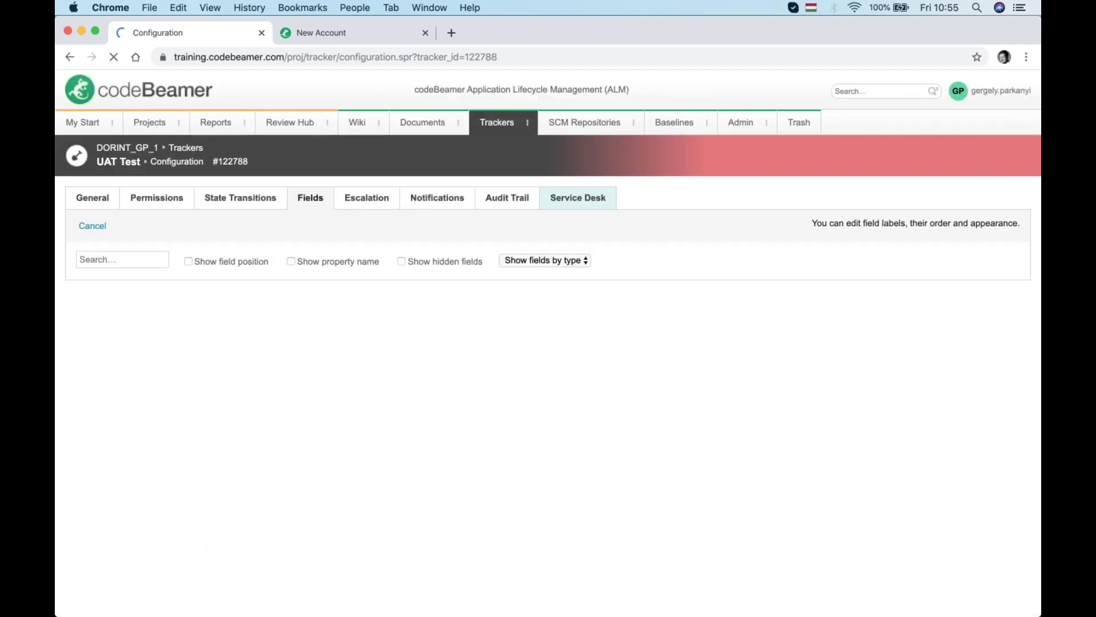
Examine the UAT Test tracker's state transitions, their permitted roles and the workflow diagram
click(254, 199)
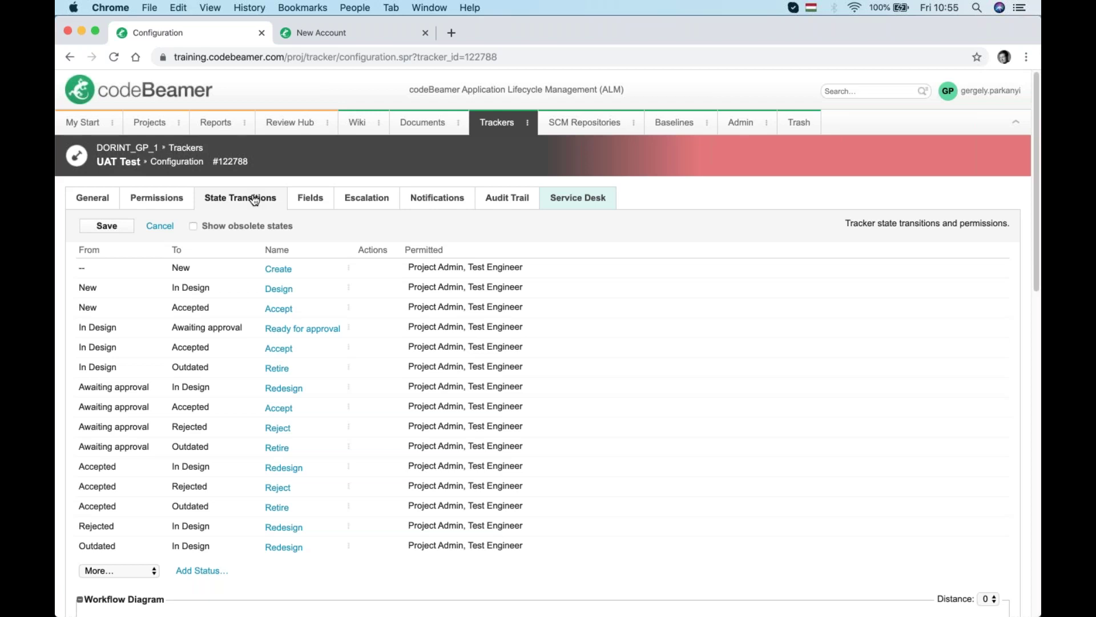
scroll(331, 405, down, 5)
scroll(330, 406, up, 5)
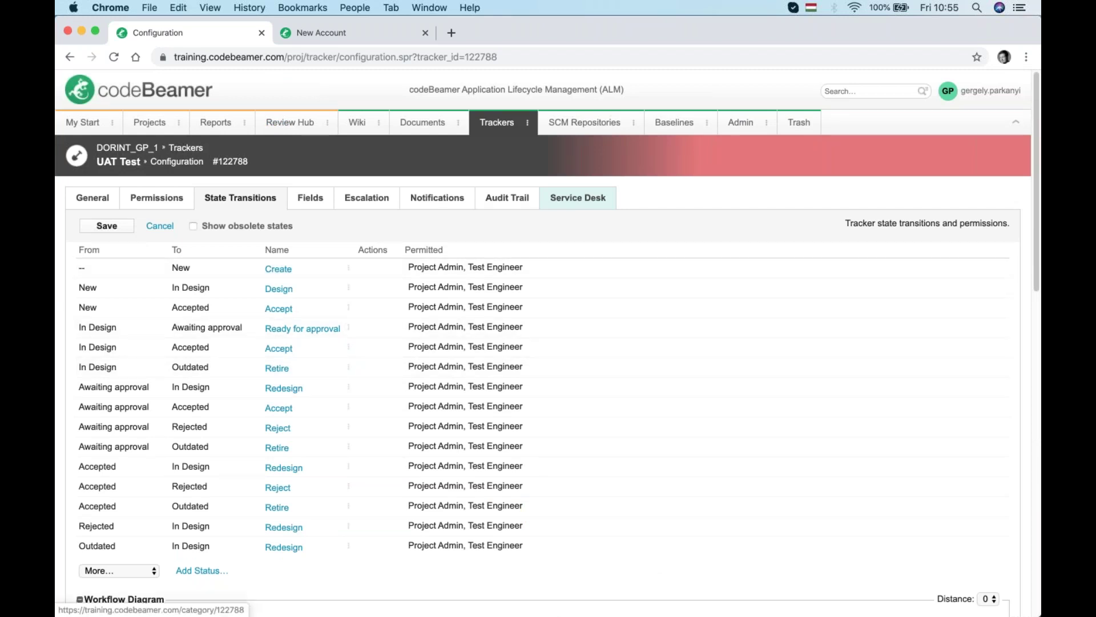
Open DORINT_GP_1's trackers in a new browser tab and move UAT Test into Work Items, directly below Test Cases
right_click(494, 120)
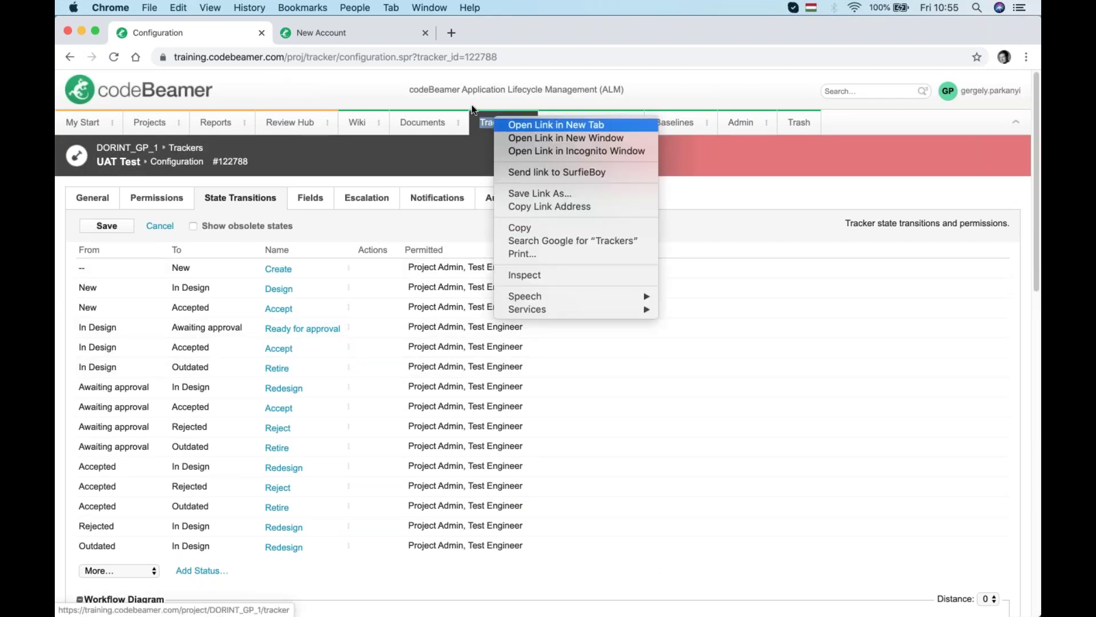
click(557, 124)
click(354, 32)
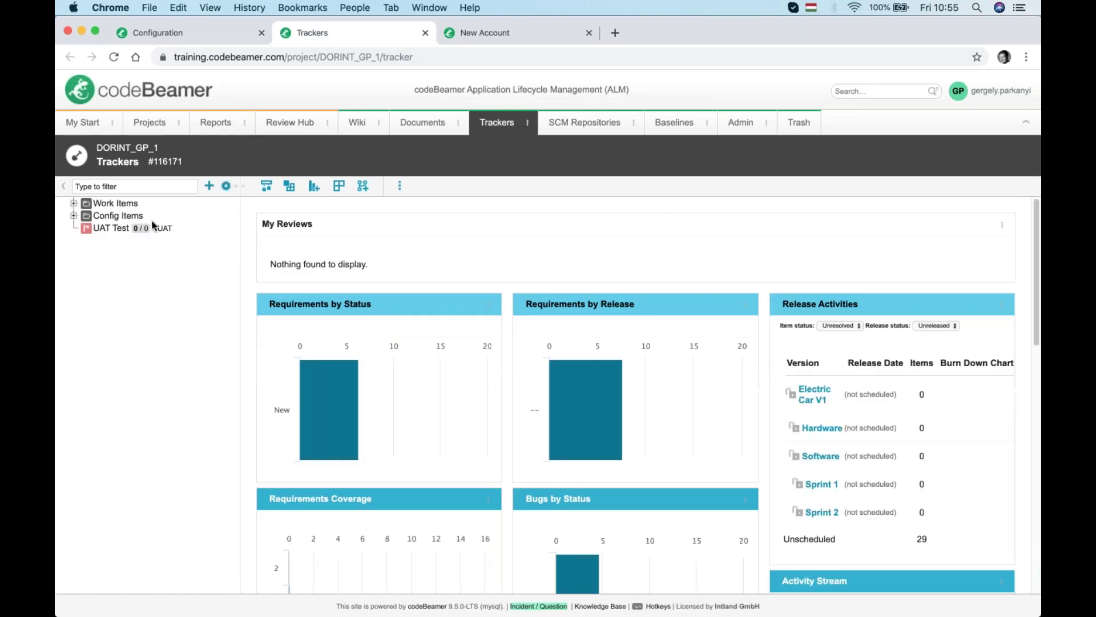
click(110, 230)
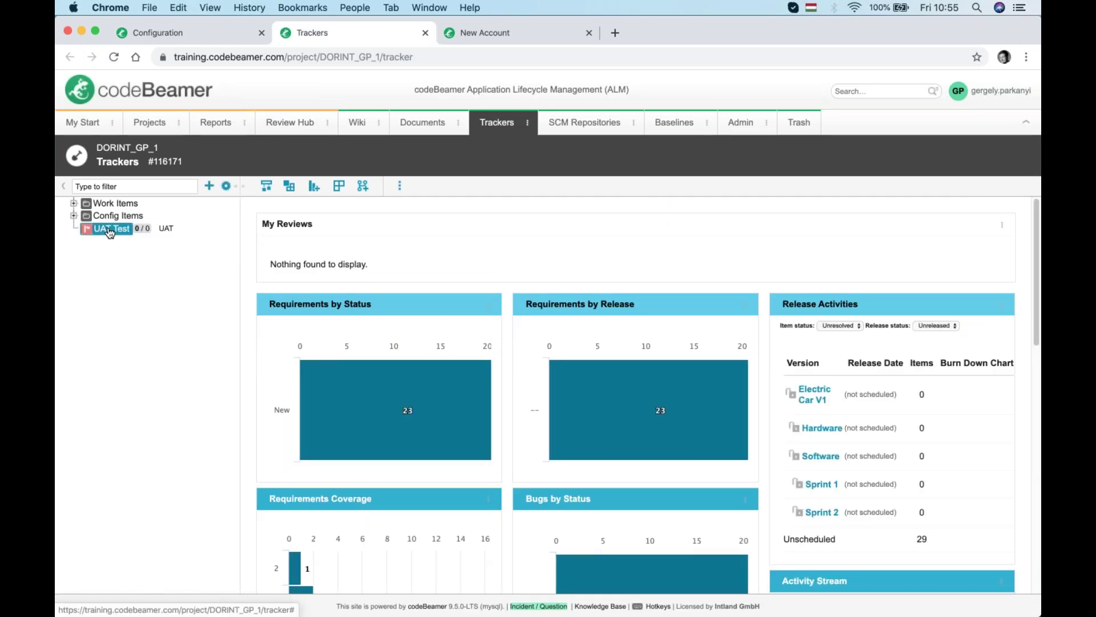
click(73, 216)
click(74, 203)
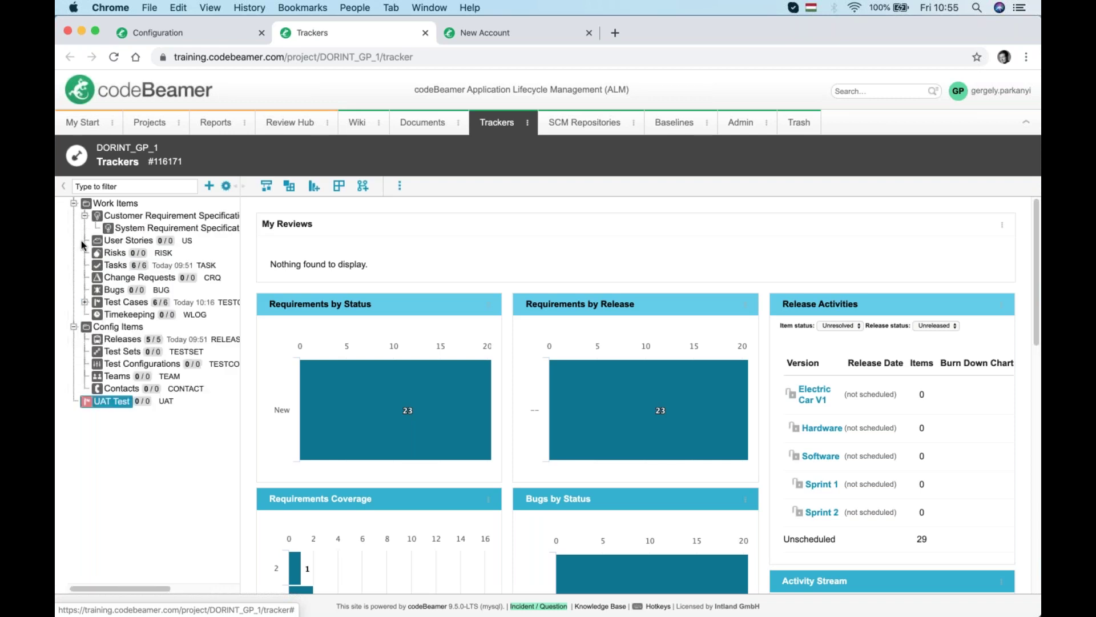
drag(98, 404, 117, 315)
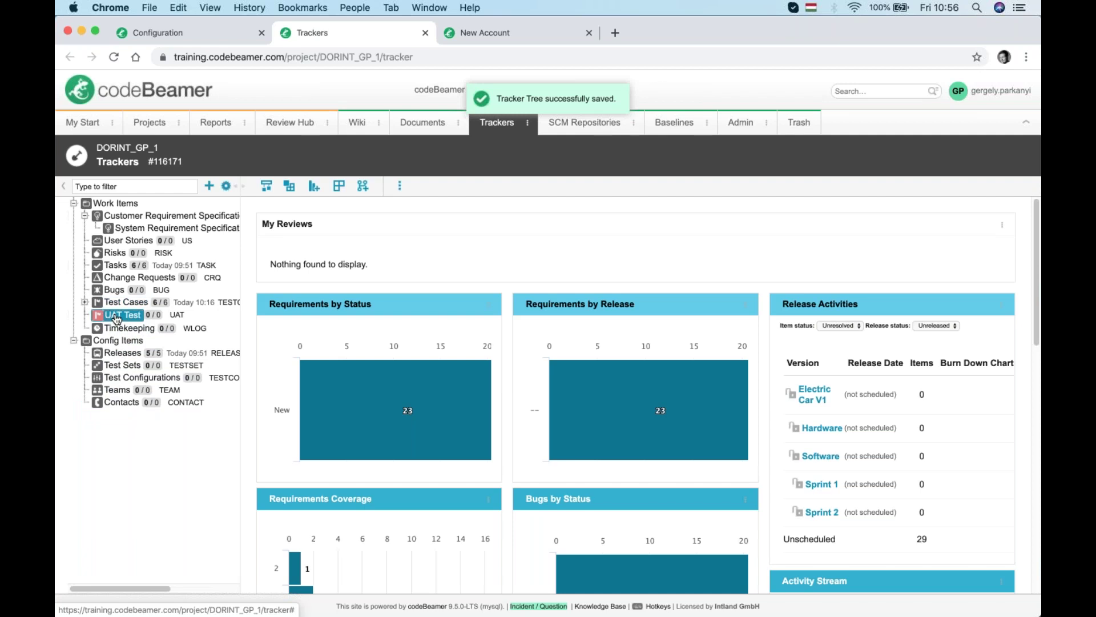
Examine DORINT_GP_1's configuration diagram with UAT Test included and the Config Items trackers hidden
click(266, 185)
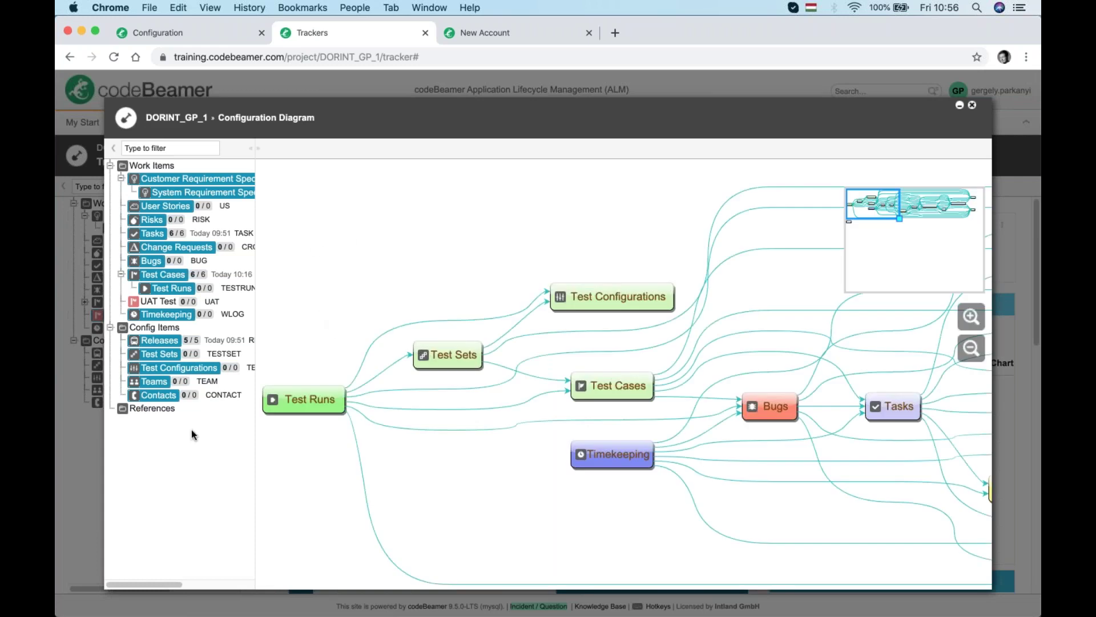
click(159, 166)
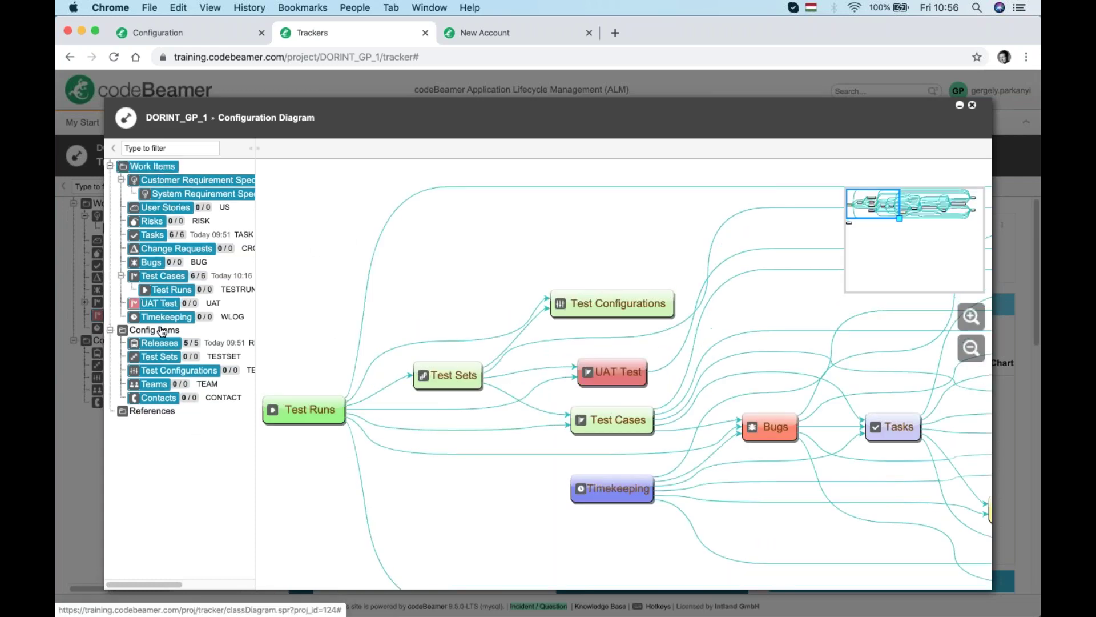
click(160, 305)
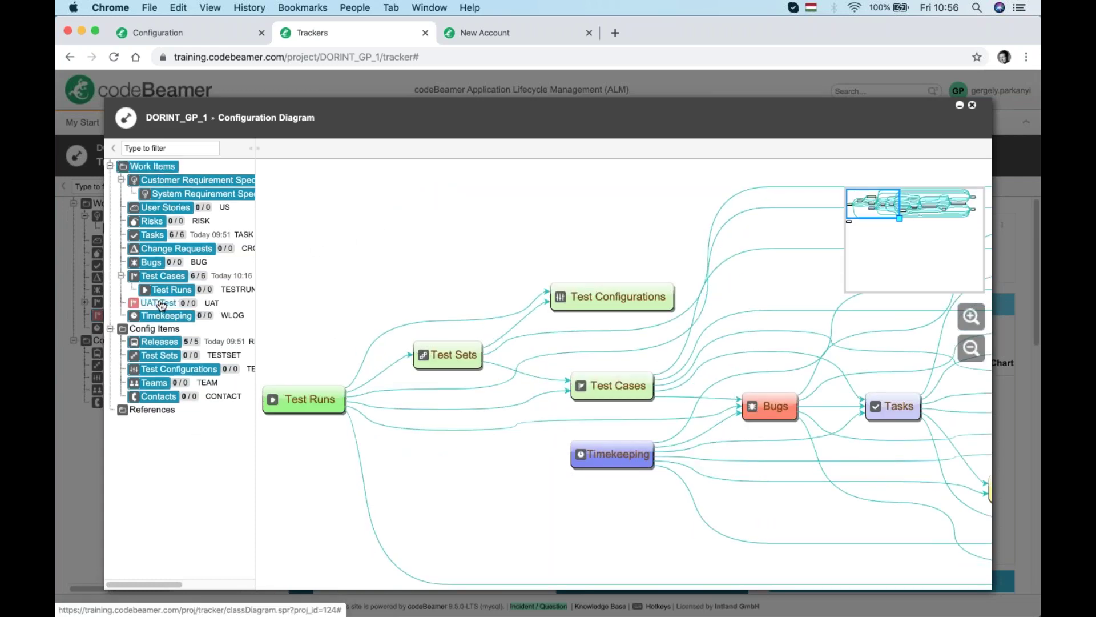
click(161, 304)
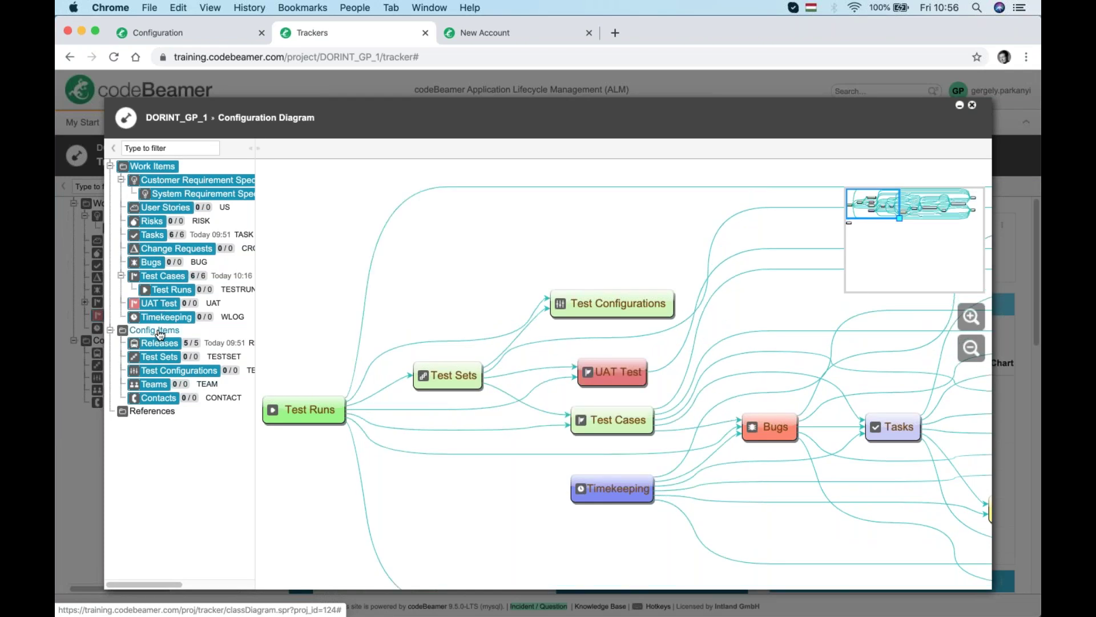
click(158, 331)
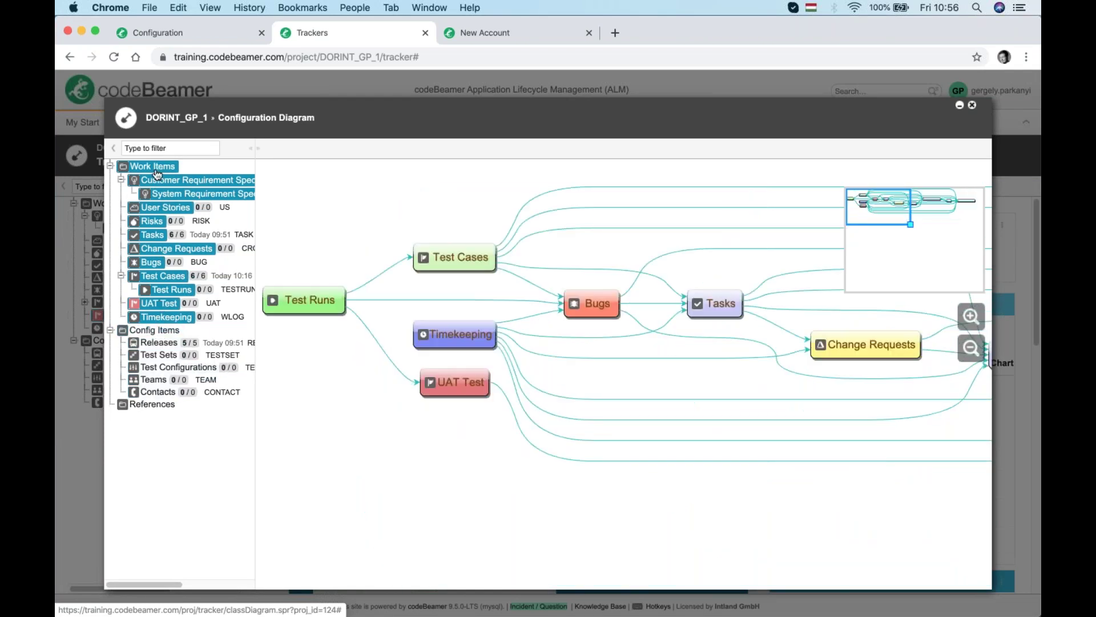
Examine the configuration diagram with only UAT Test and the Customer and System Requirement Specifications shown, and close it
click(157, 171)
click(160, 289)
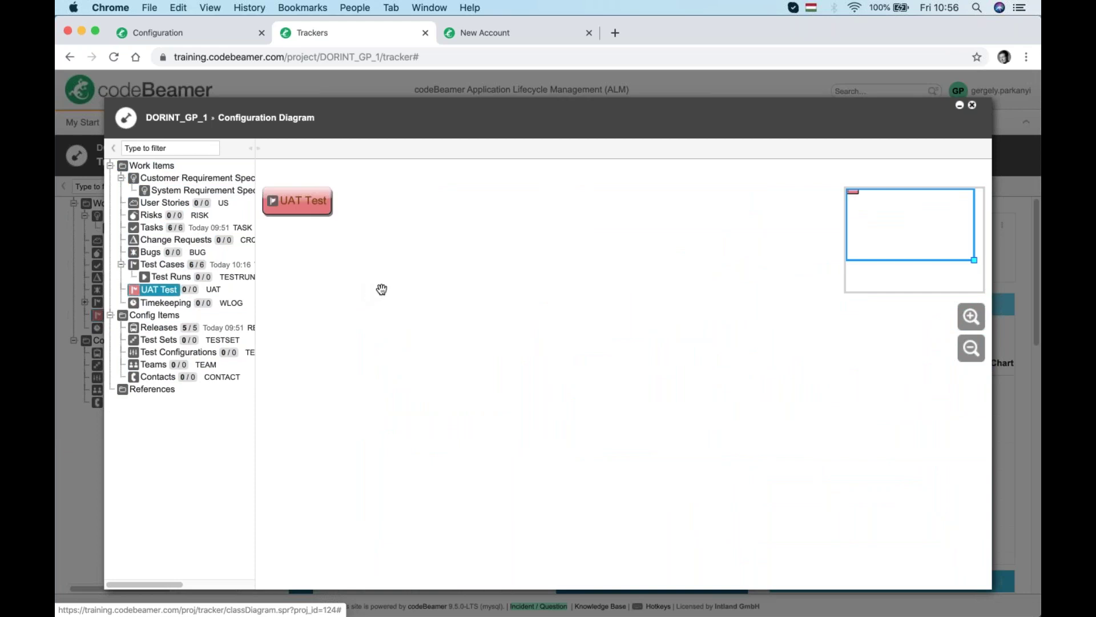
click(169, 181)
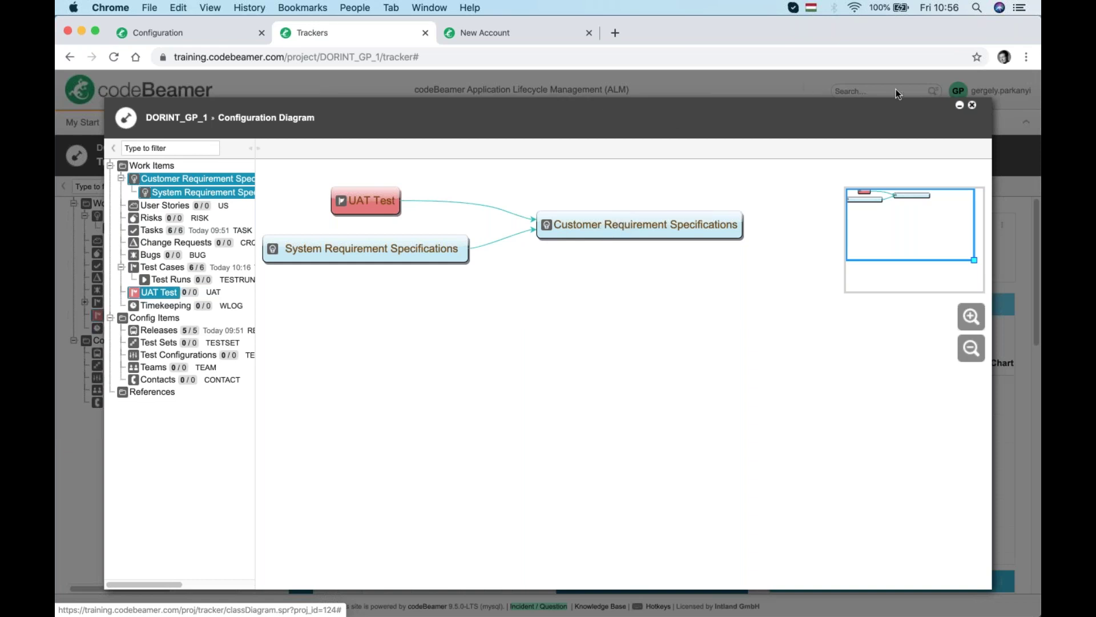
click(972, 105)
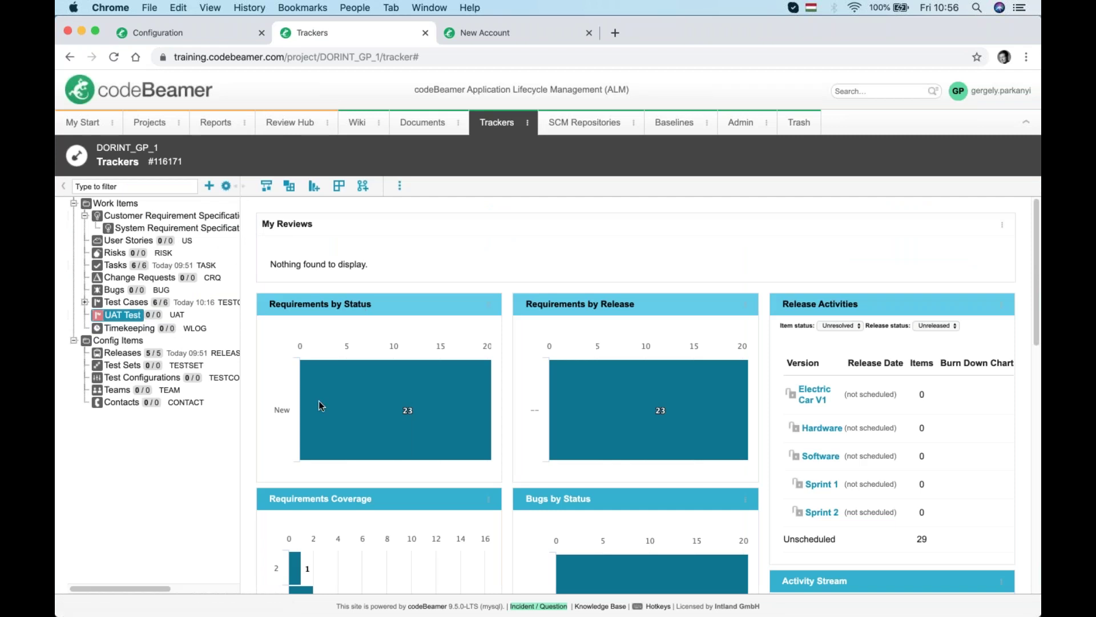
Create and save a UAT Test item named Test Chassis from the Chassis requirement in Customer Requirement Specifications
click(168, 217)
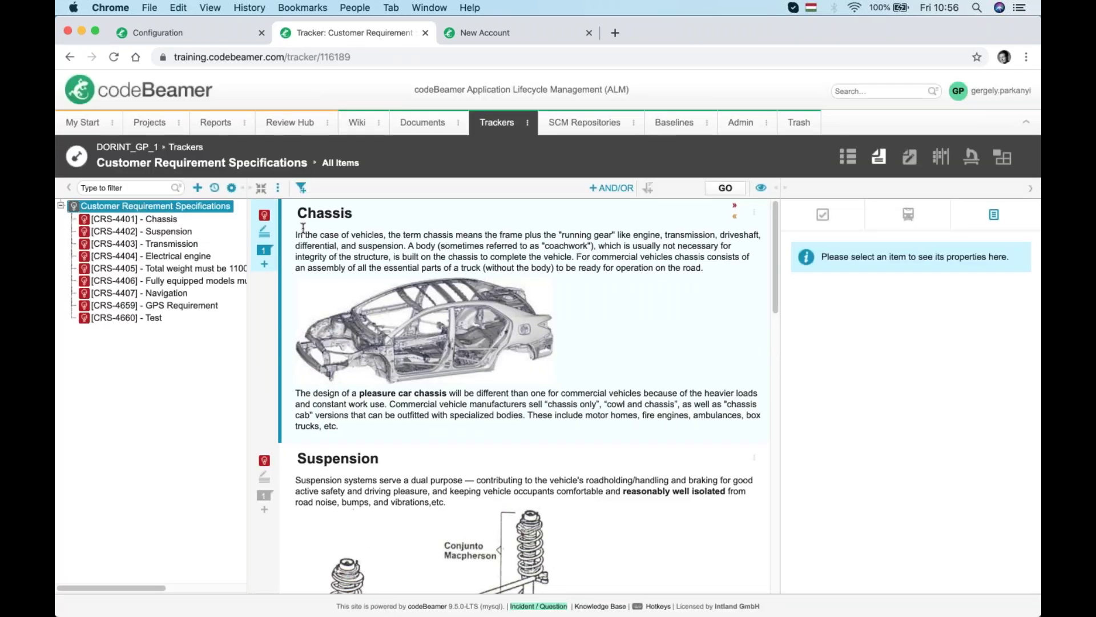
click(266, 267)
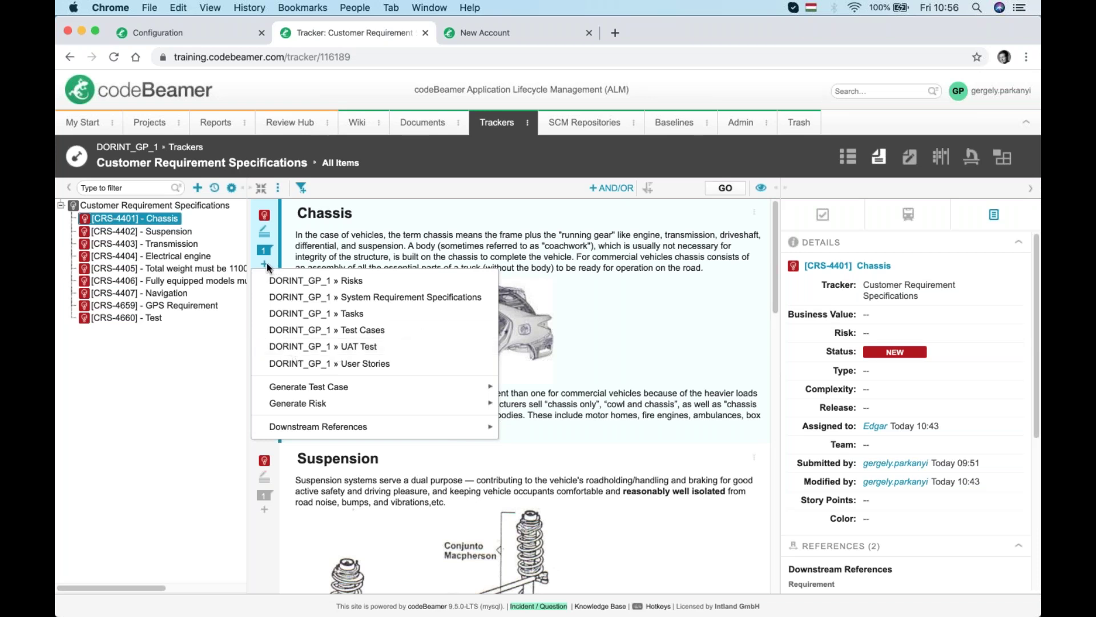
click(345, 346)
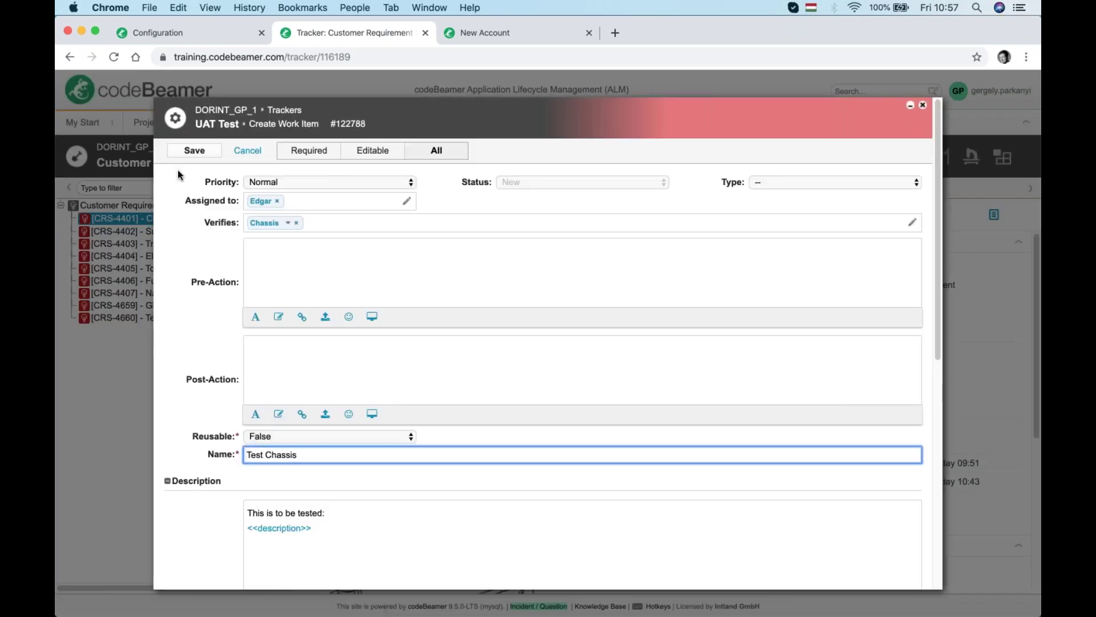
click(193, 150)
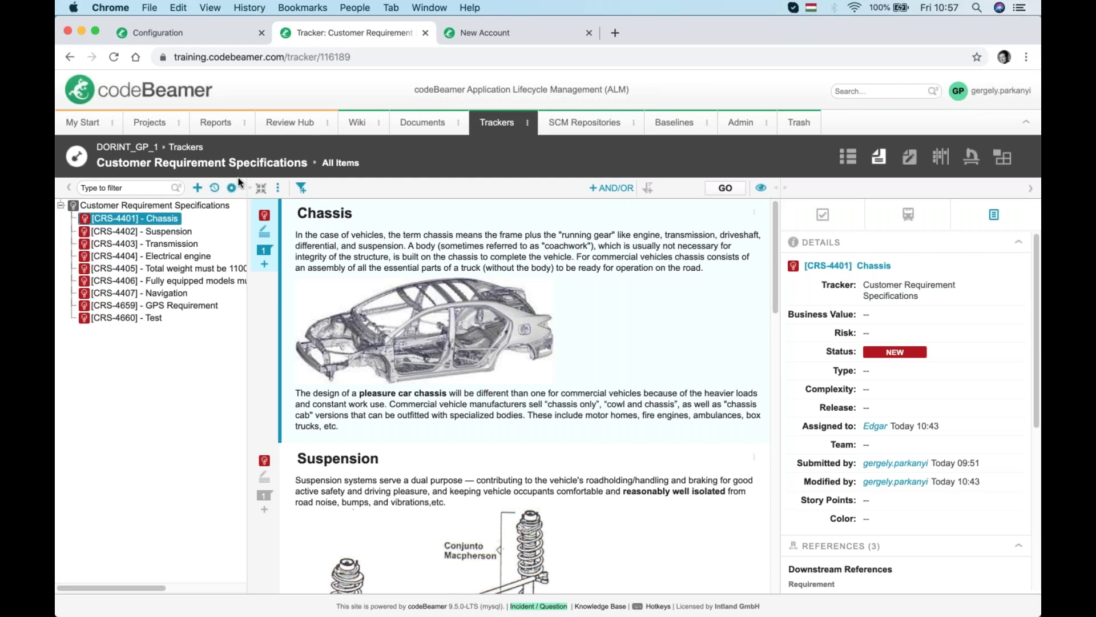
Switch to PowerPoint to read the Create a New Tracker workshop slide, and return to the Customer Requirement Specifications in Chrome
key(ctrl+Up)
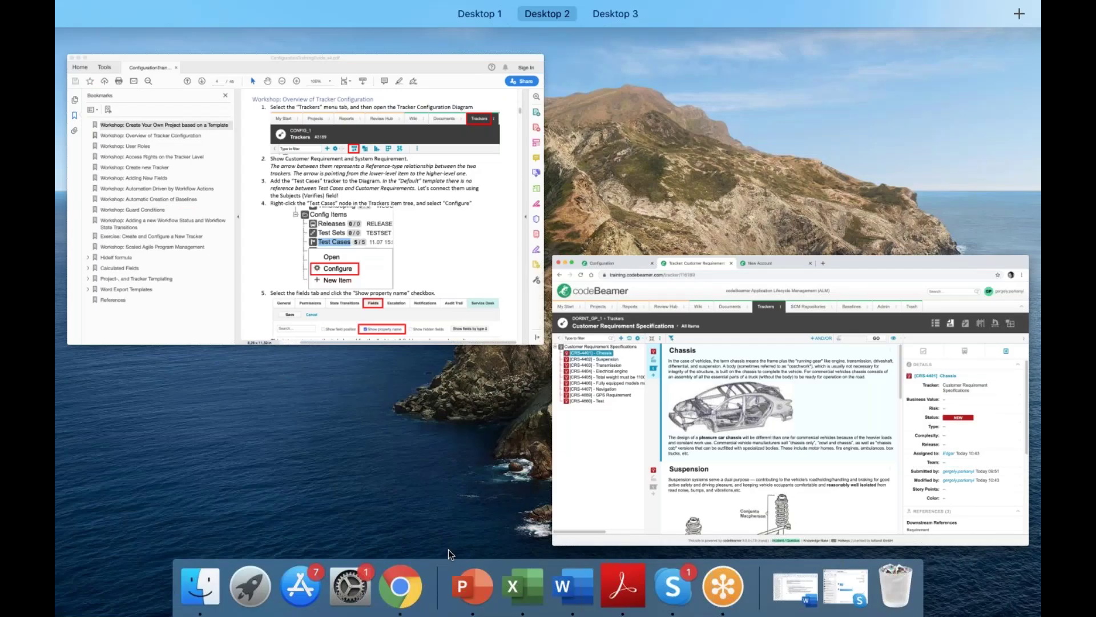
key(super+Tab)
key(super+Tab)
key(super+Tab)
key(super+Tab)
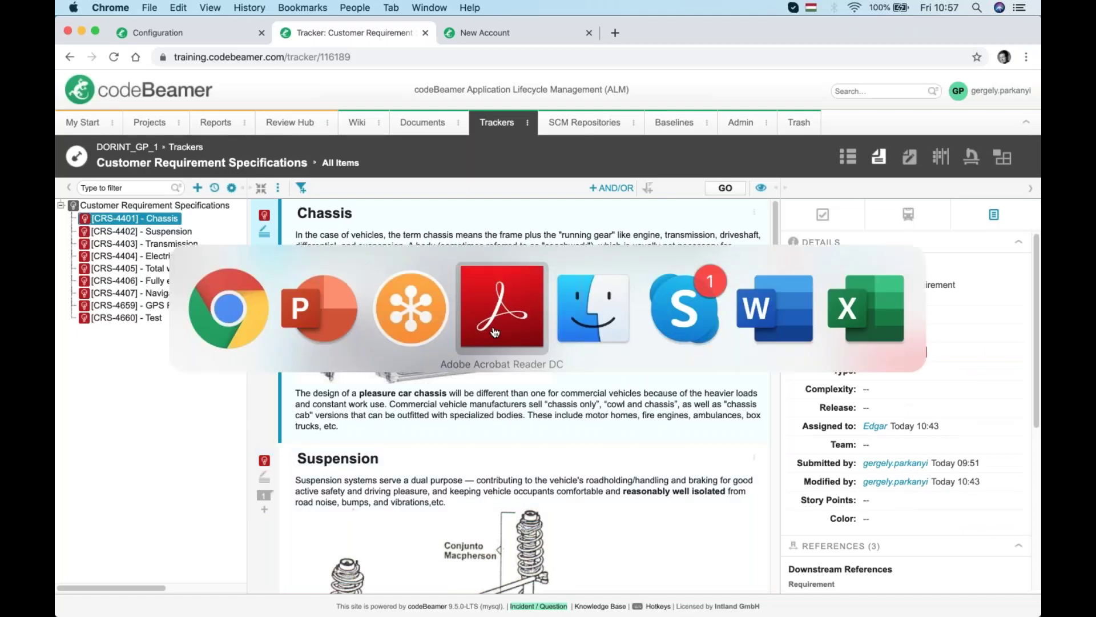
click(338, 322)
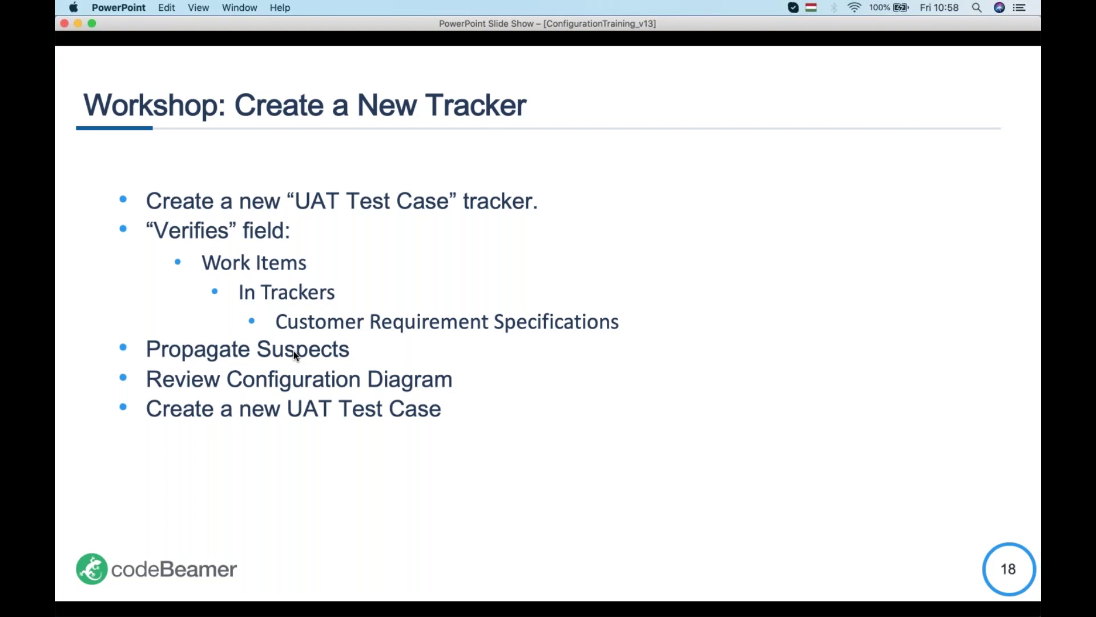
key(ctrl+Up)
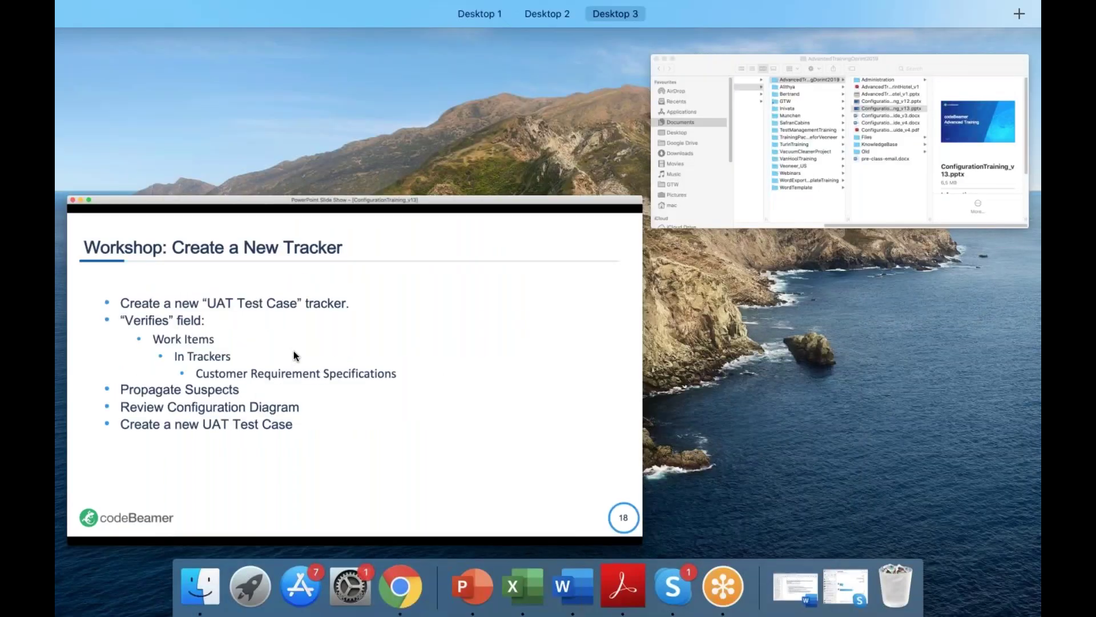
key(ctrl+Left)
click(619, 399)
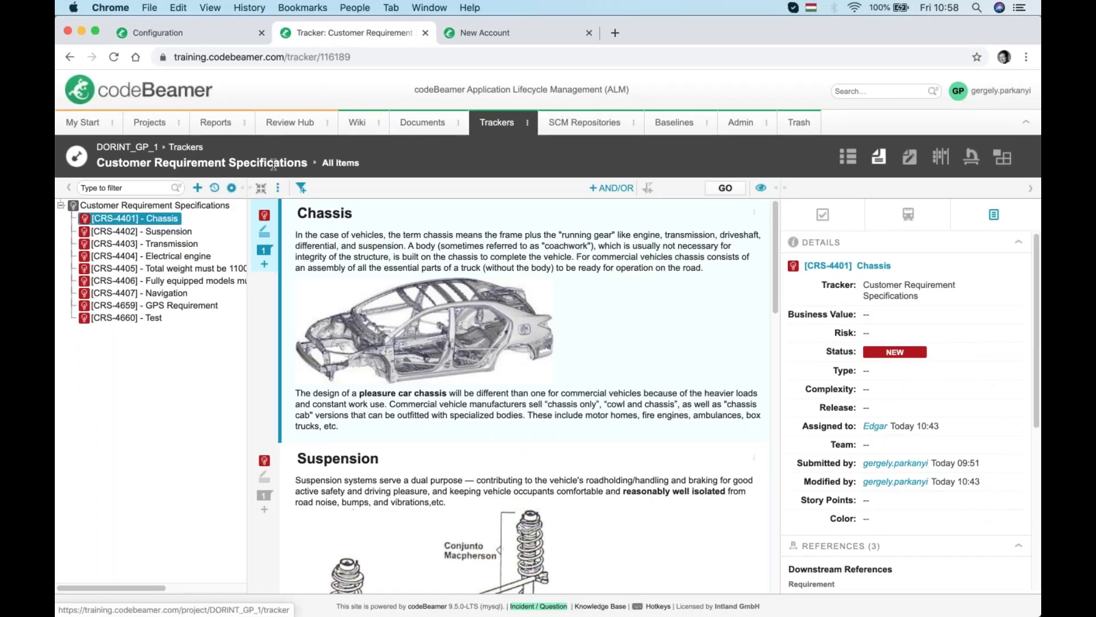
Filter the UAT Test tracker's field configuration by "ver" and open the Verifies field's settings
click(194, 40)
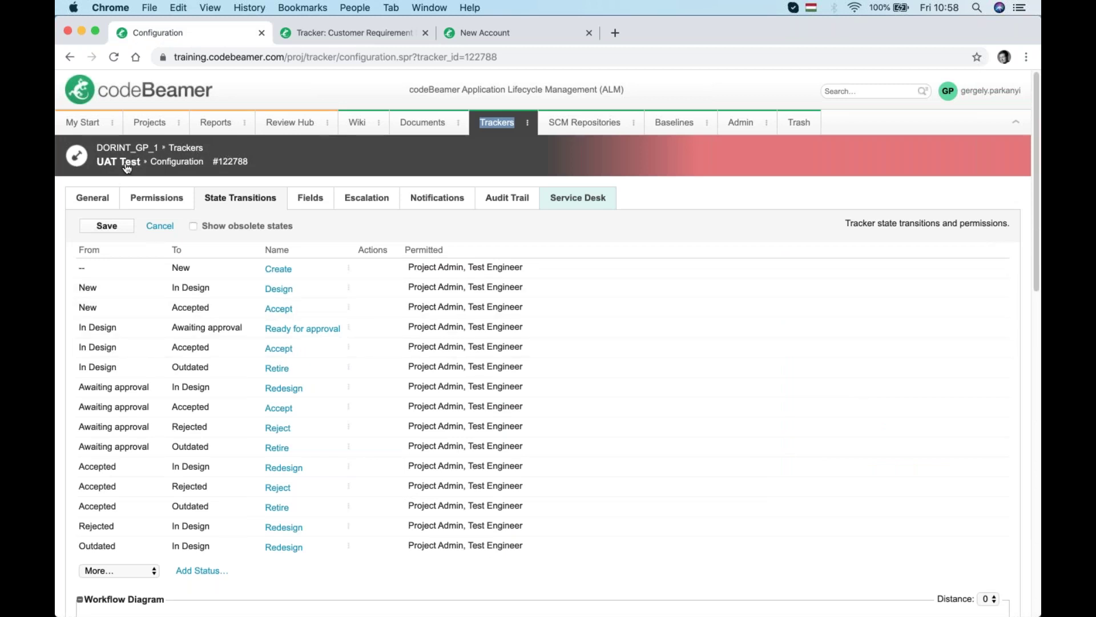
click(87, 231)
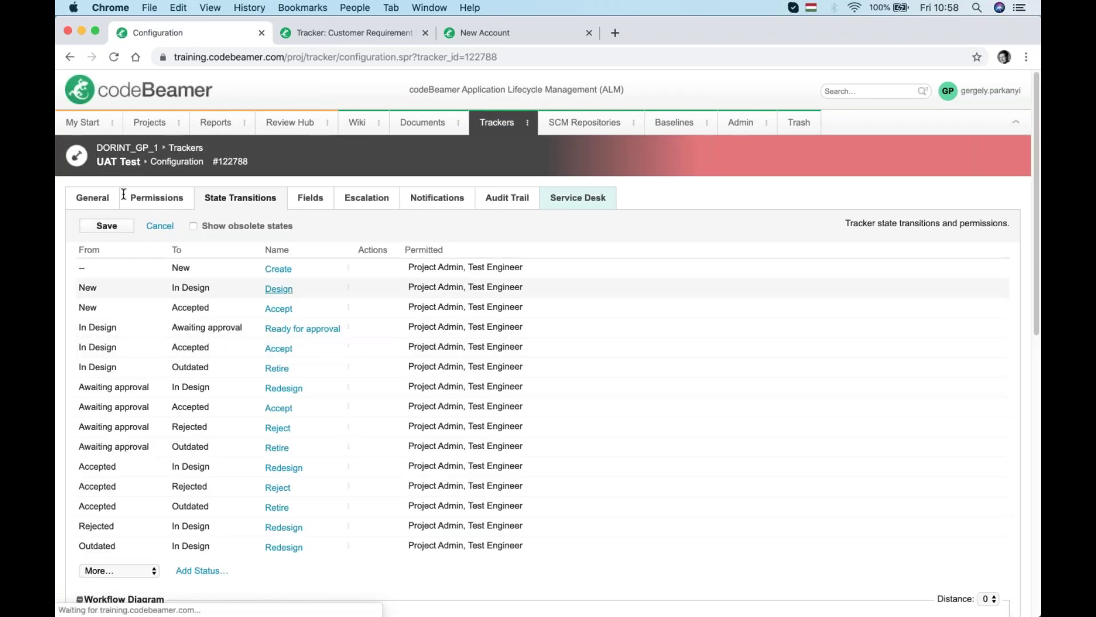
click(97, 204)
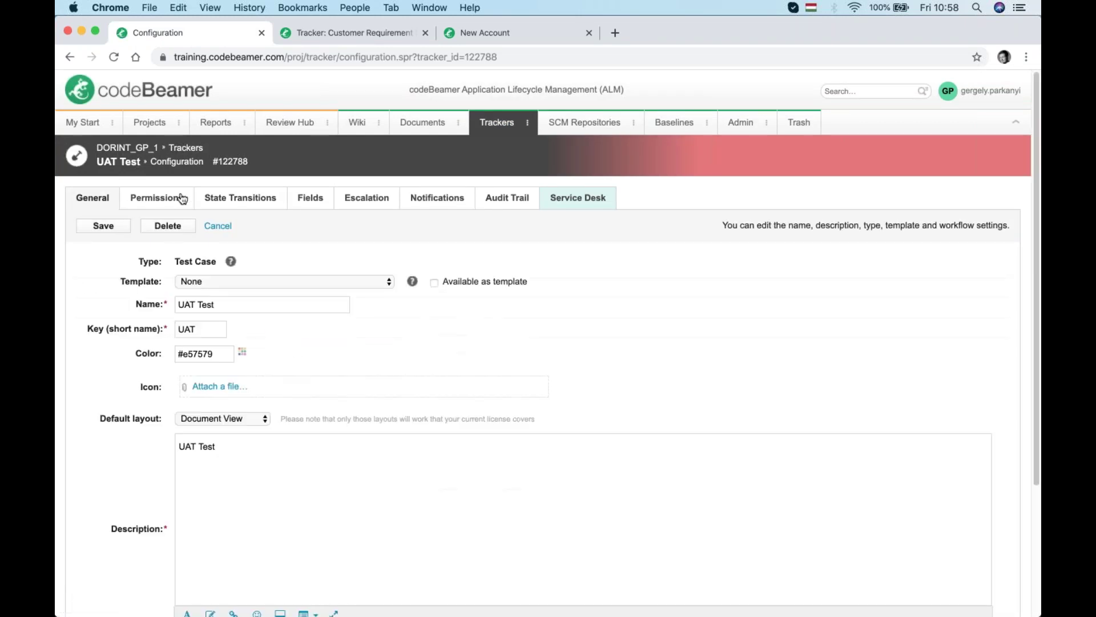
click(320, 200)
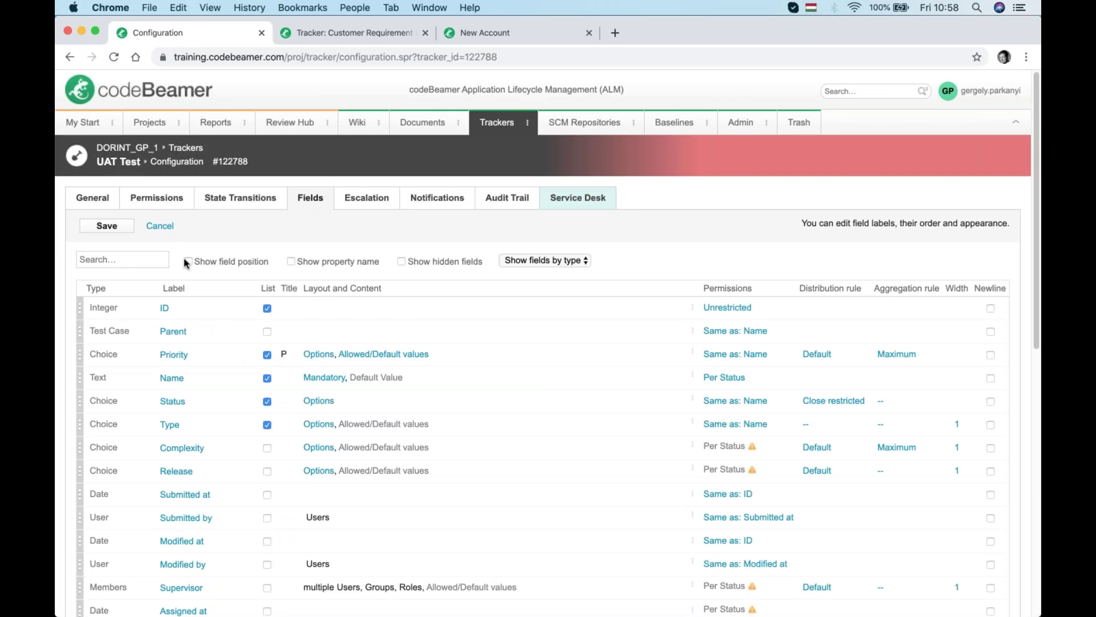
click(110, 260)
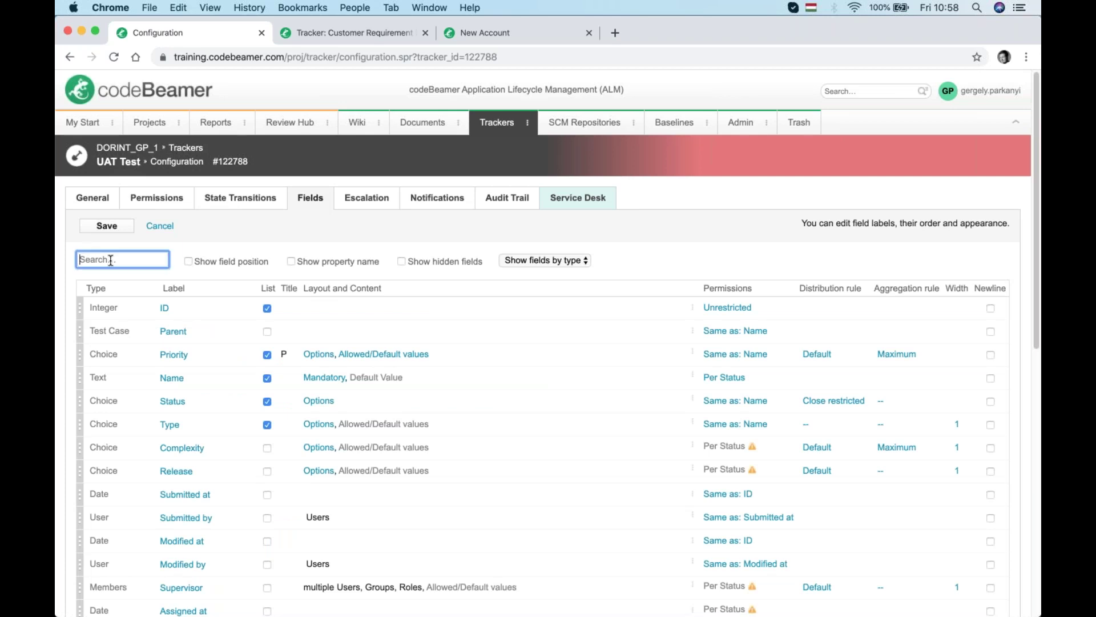
text(ver)
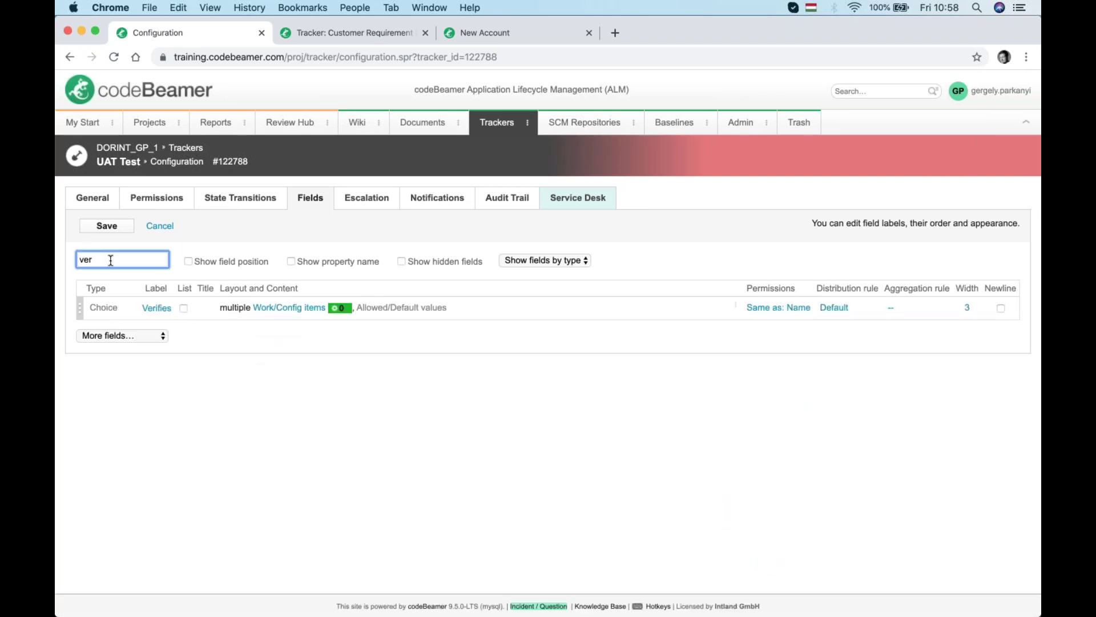
click(150, 321)
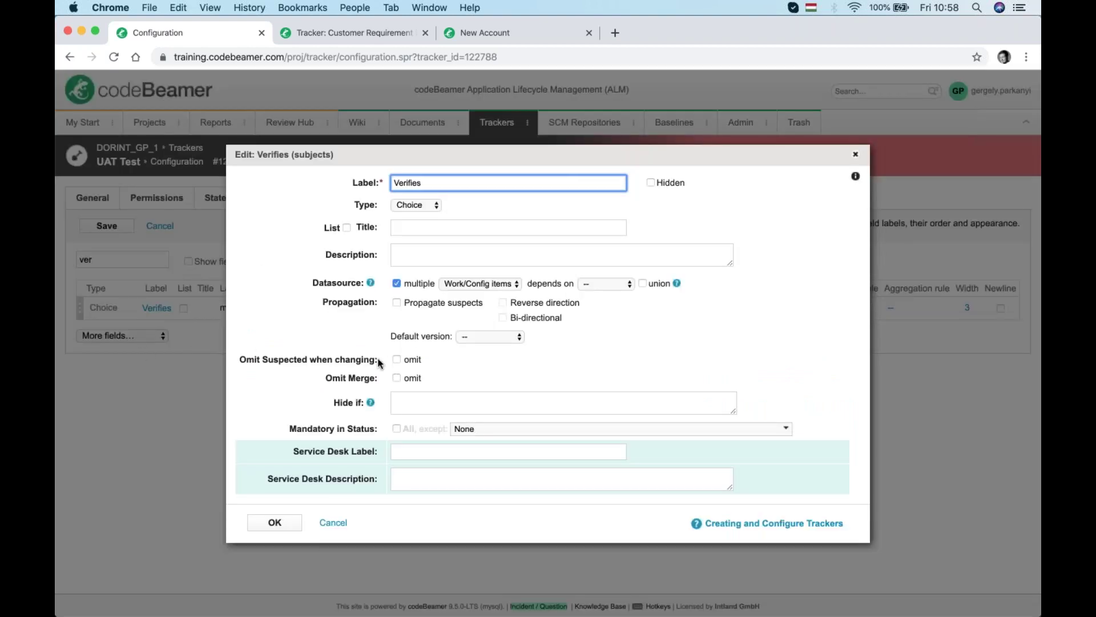
Enable Propagate suspects for the Verifies field and save the UAT Test configuration
click(396, 302)
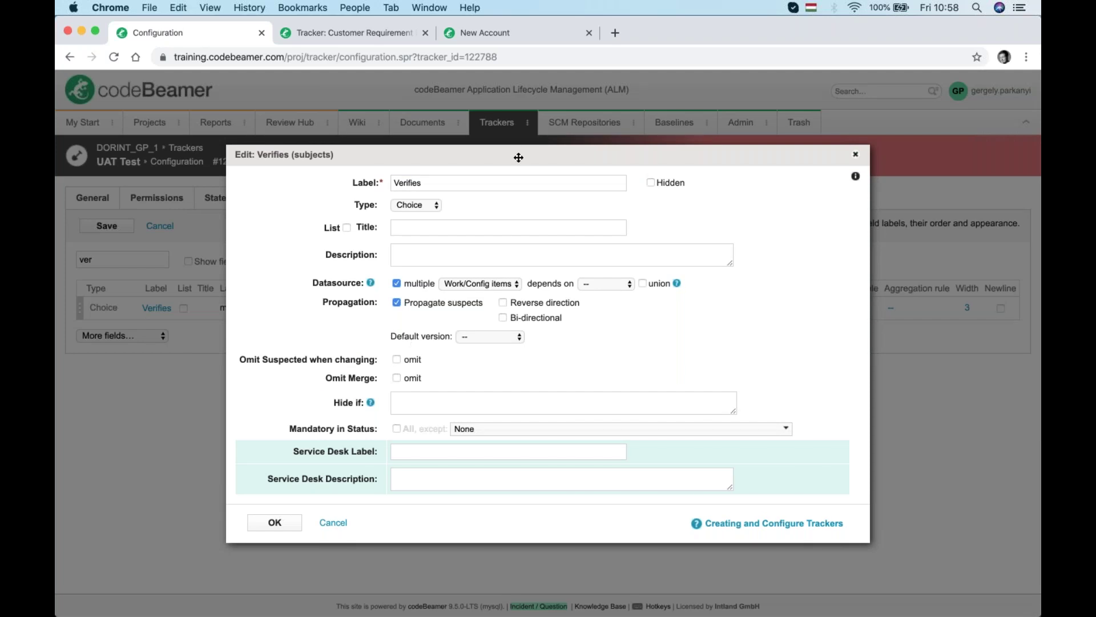
drag(519, 157, 668, 154)
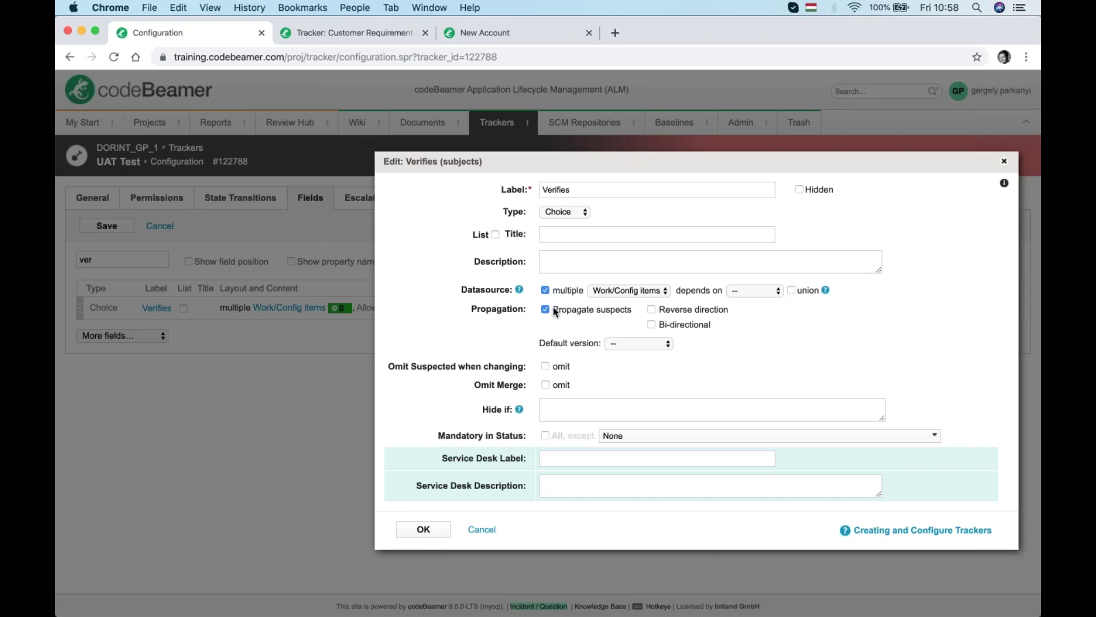
mouse_move(555, 312)
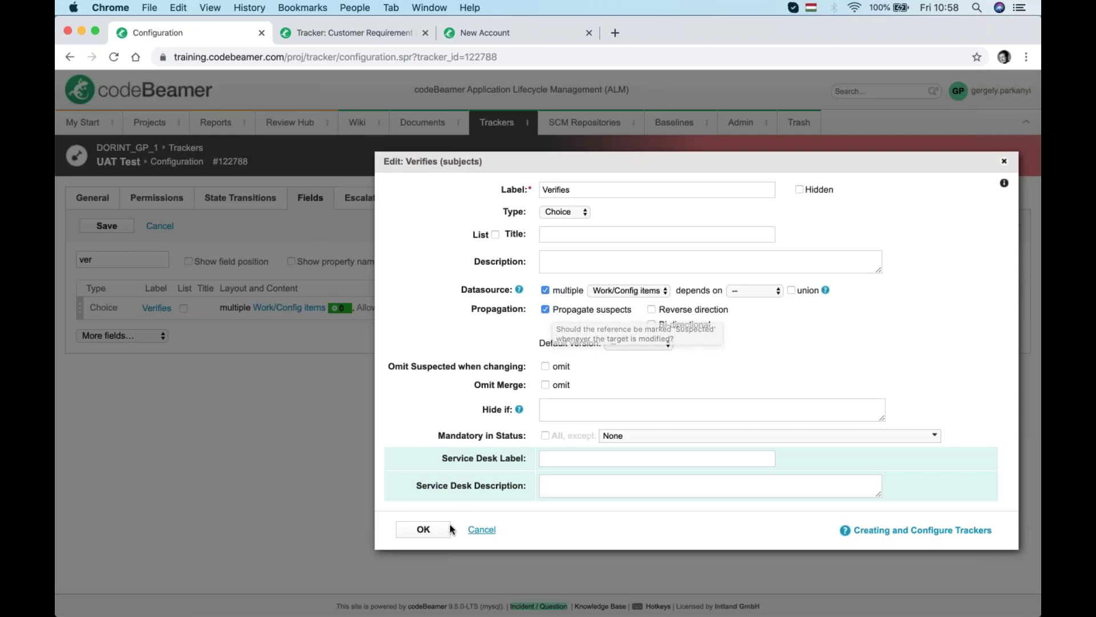
click(423, 529)
click(116, 232)
Examine Test Chassis's details and upstream references in the UAT Test tracker, and open its Chassis requirement in a separate window
click(130, 163)
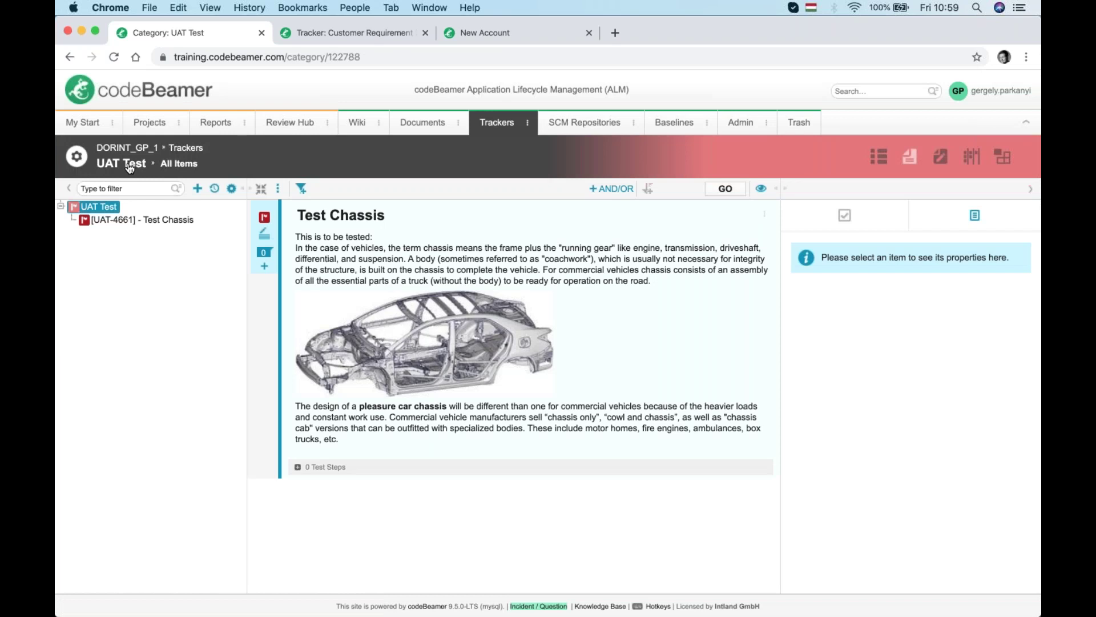
click(182, 220)
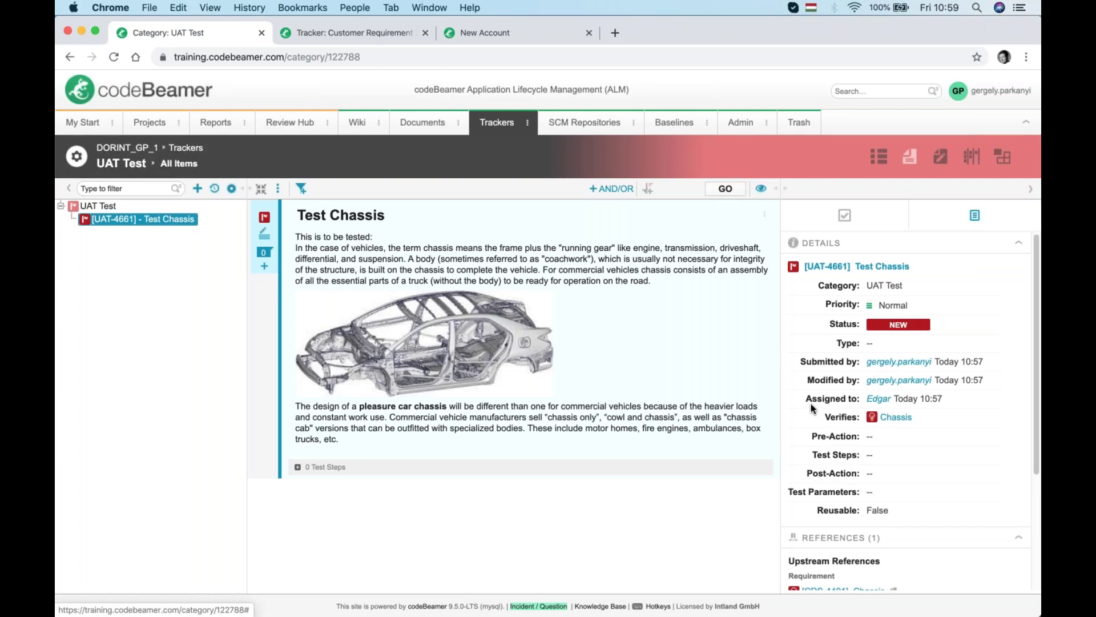
scroll(941, 331, down, 3)
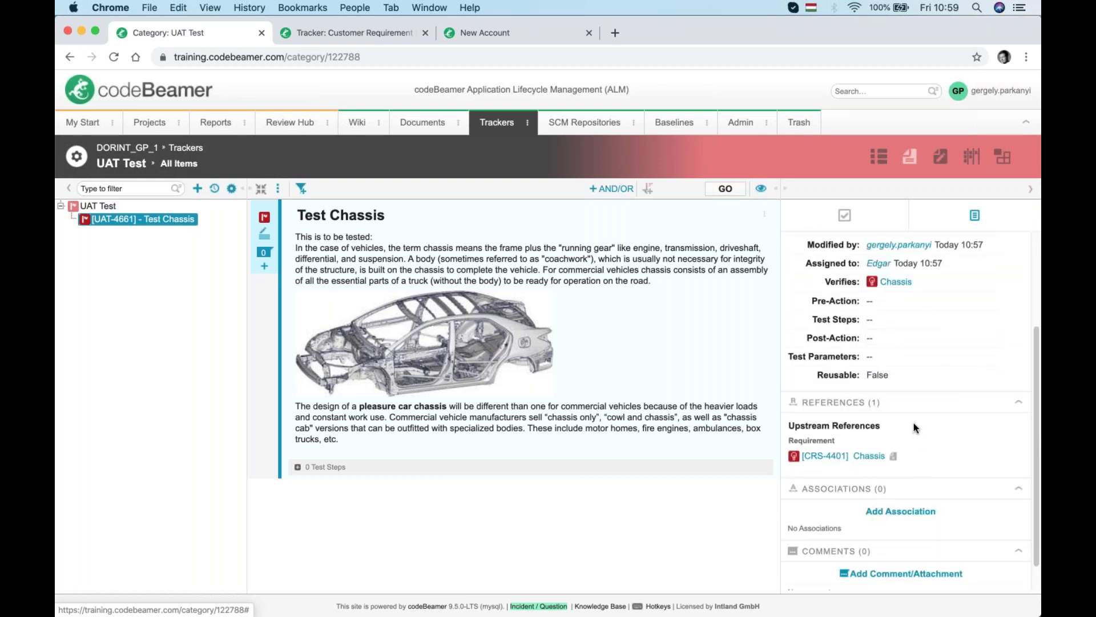
scroll(907, 449, up, 1)
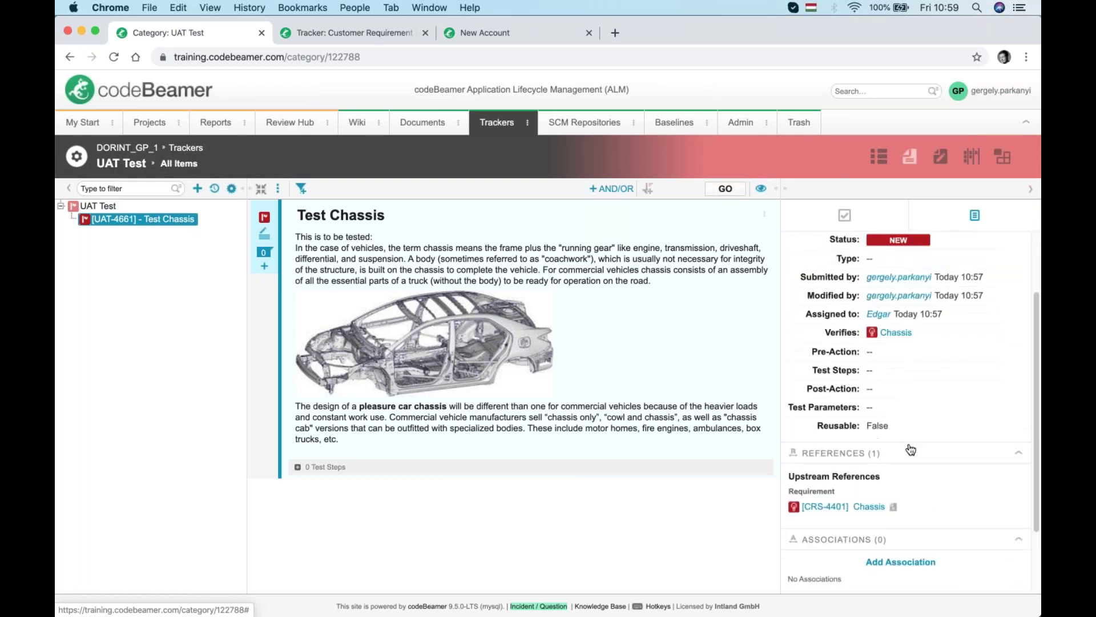
right_click(851, 512)
click(776, 428)
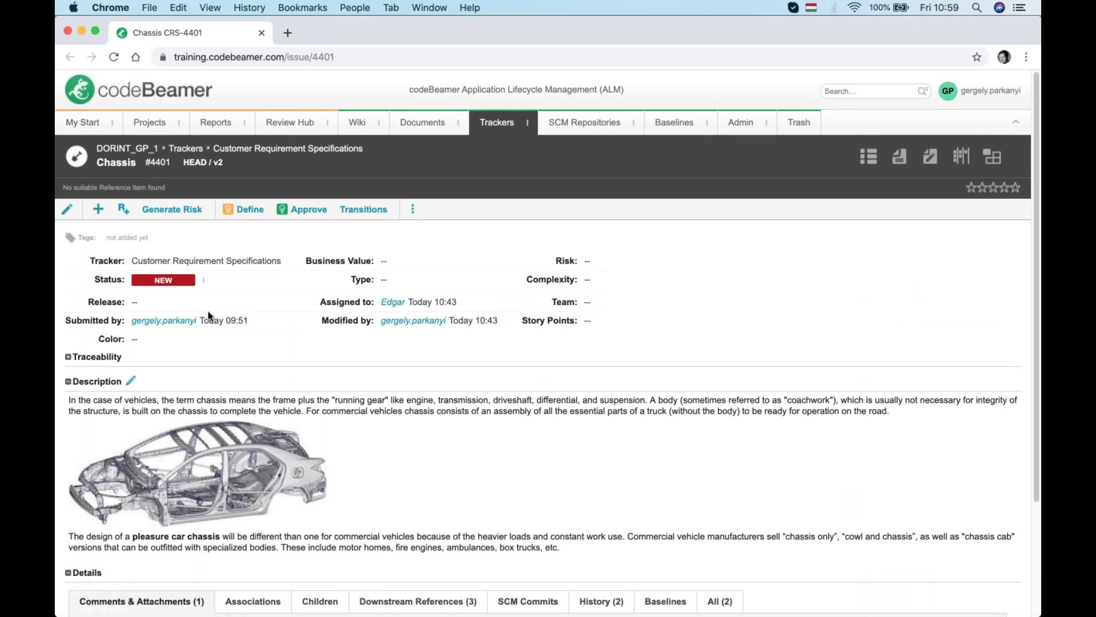
Open the Customer Requirement Specifications tracker and examine the Chassis requirement's downstream references
click(257, 149)
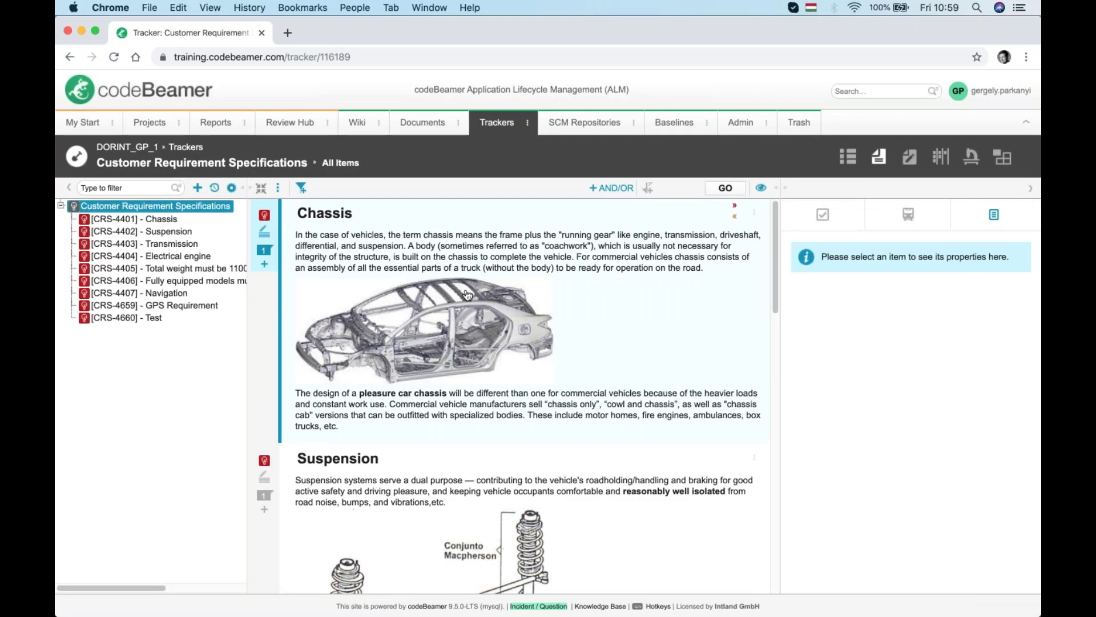
click(823, 217)
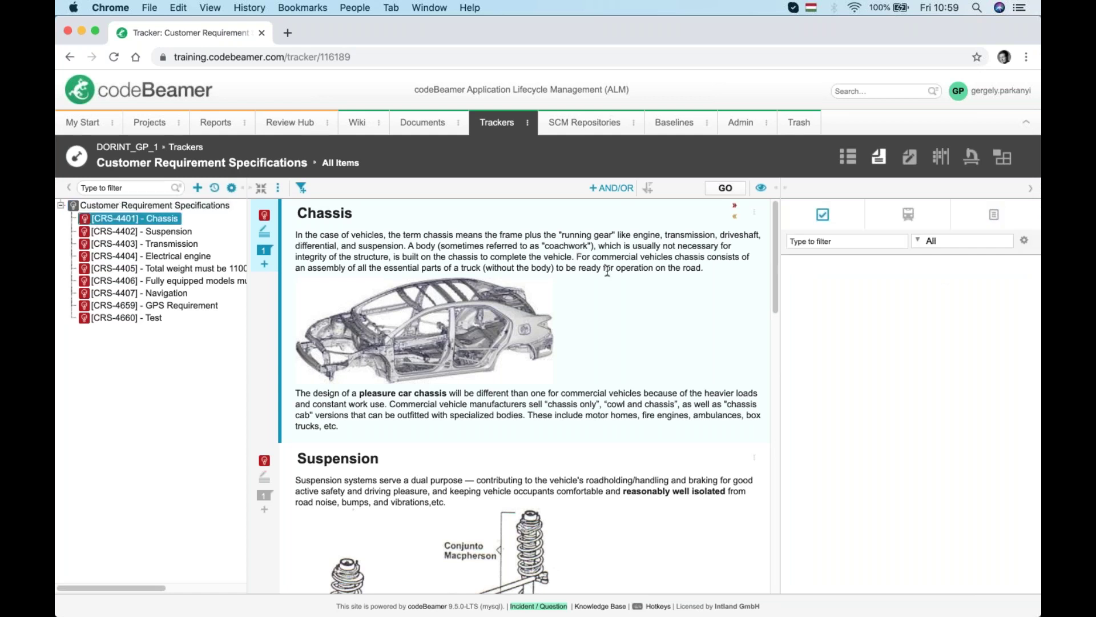
click(998, 221)
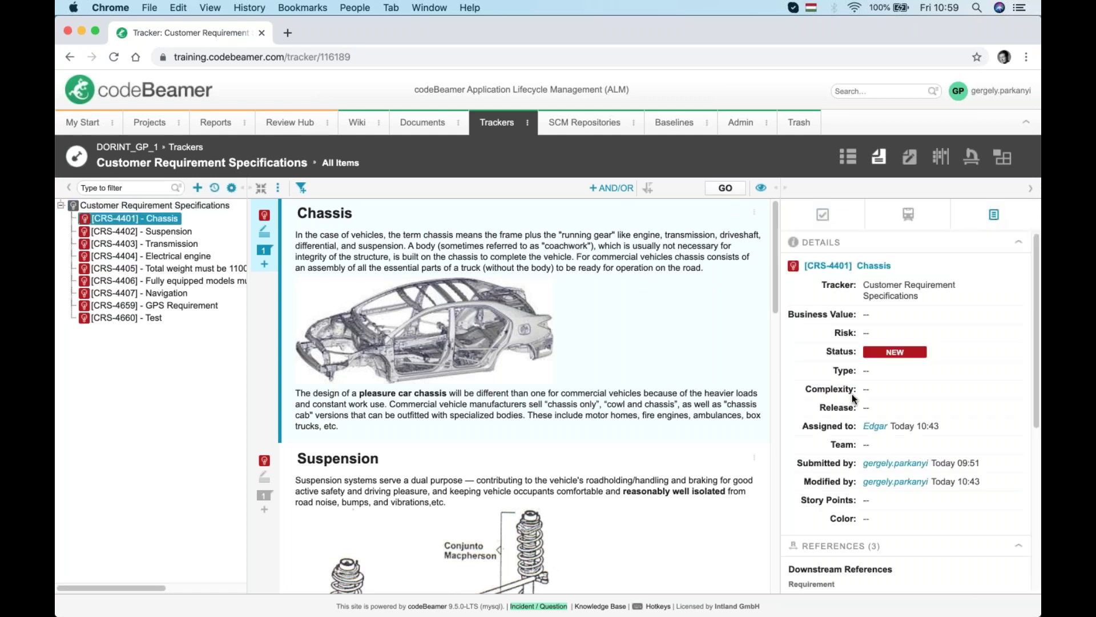
scroll(871, 381, down, 6)
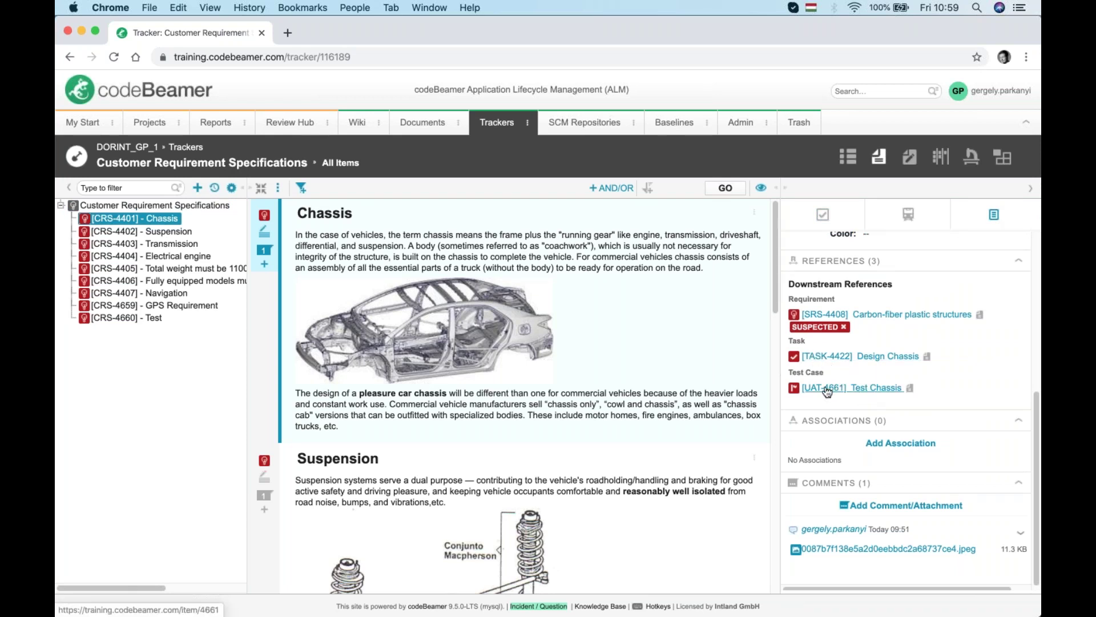
mouse_move(862, 391)
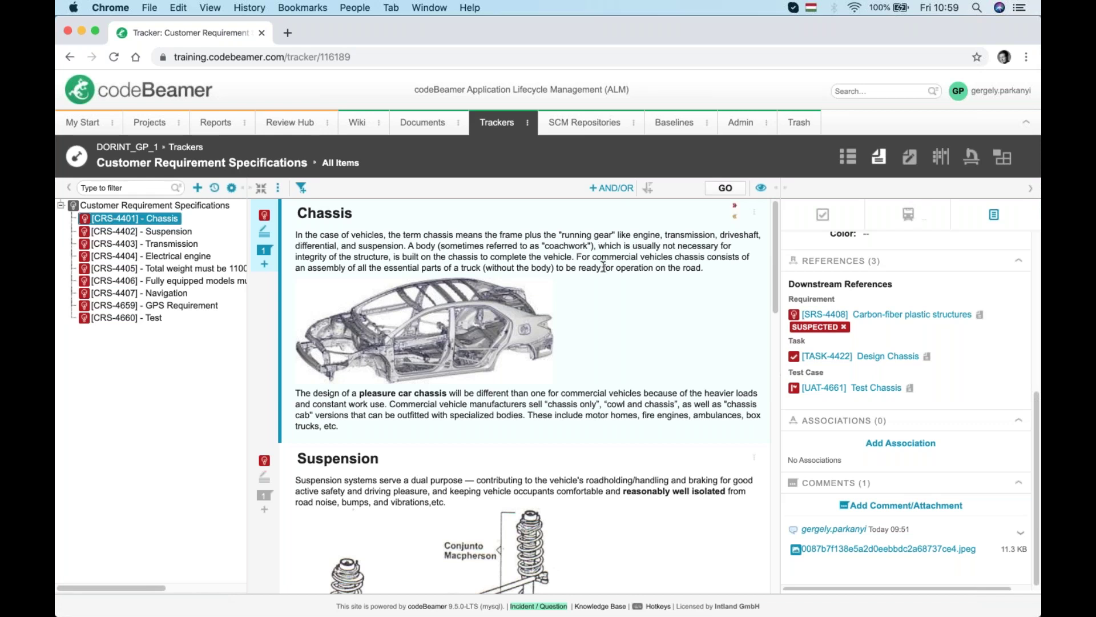
Create a UAT Test item named "Test Chassis 2" from the Chassis requirement and save it
click(266, 265)
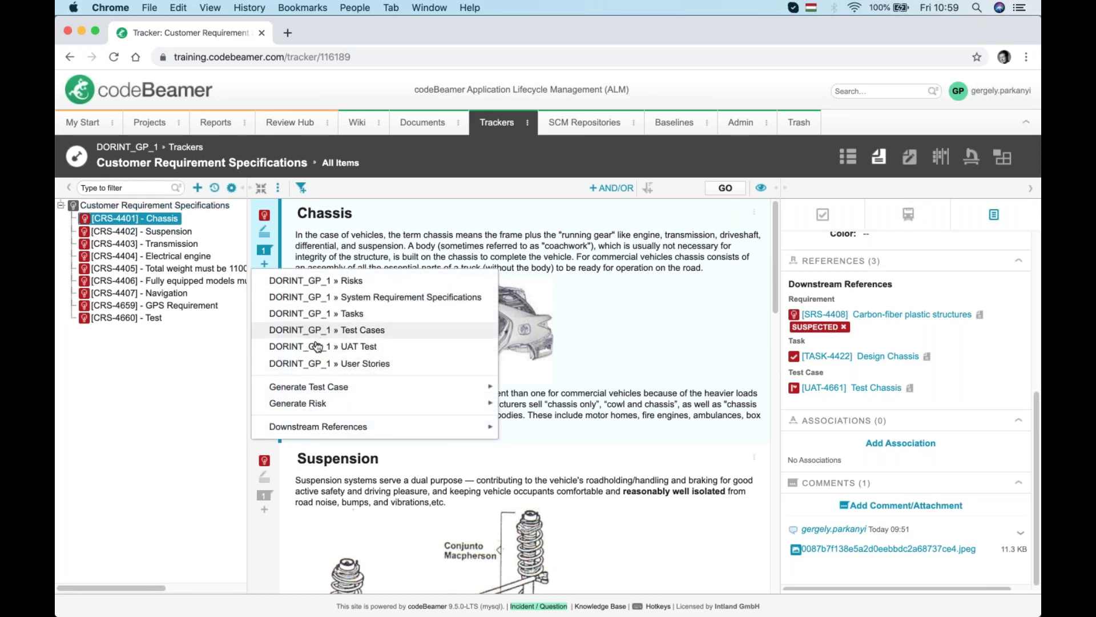
click(475, 353)
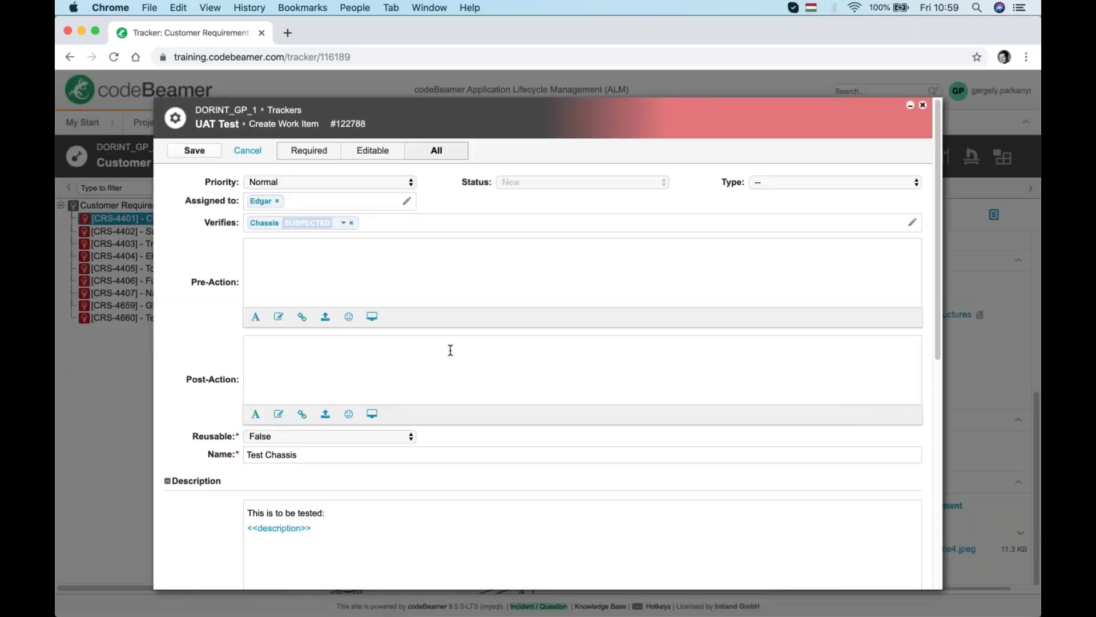
click(306, 454)
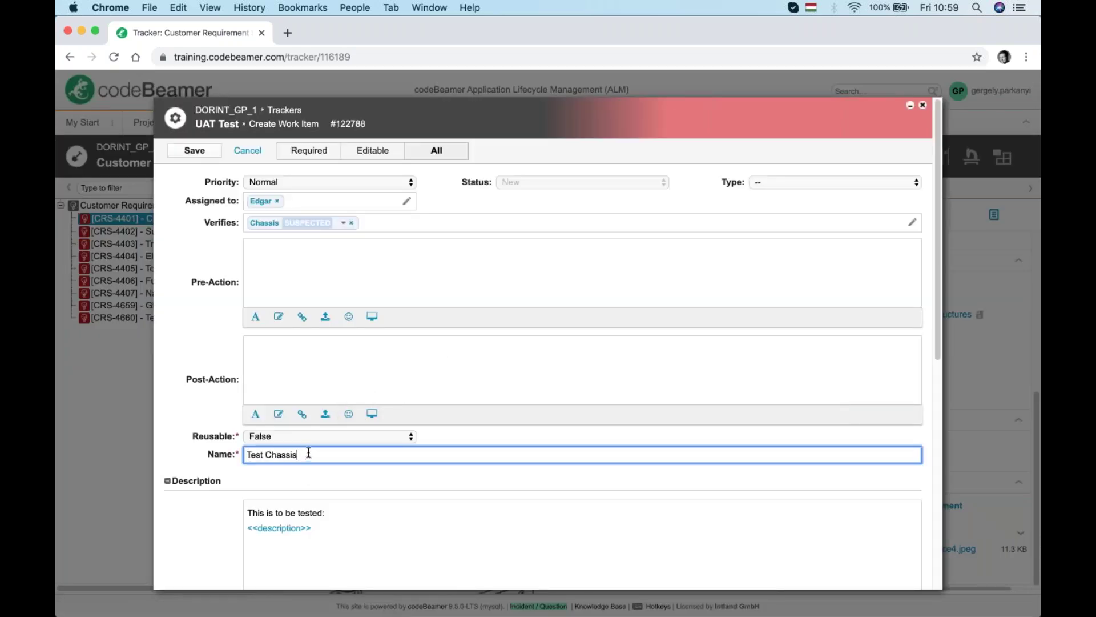
text(2)
click(191, 151)
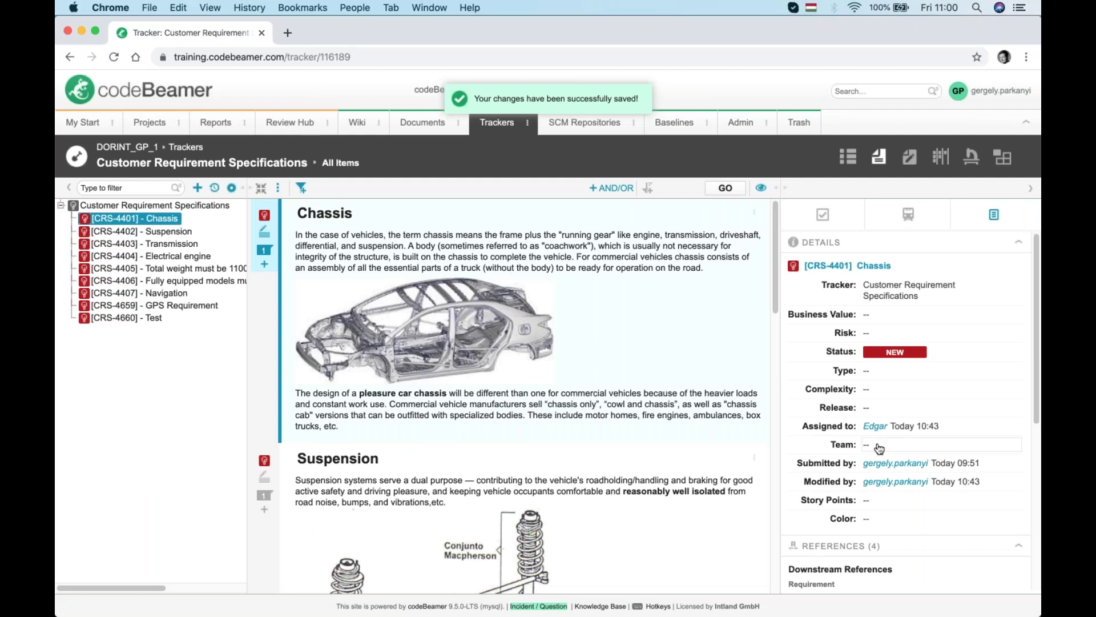
Rename the Chassis customer requirement to "Chassis Color" and save the change
scroll(878, 448, down, 5)
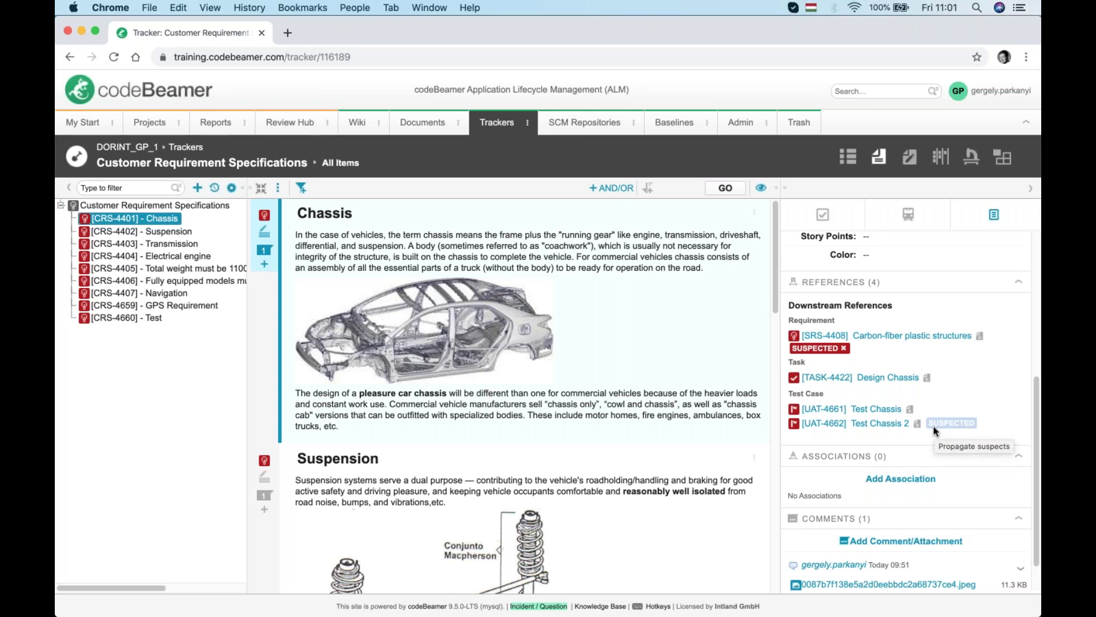
click(264, 235)
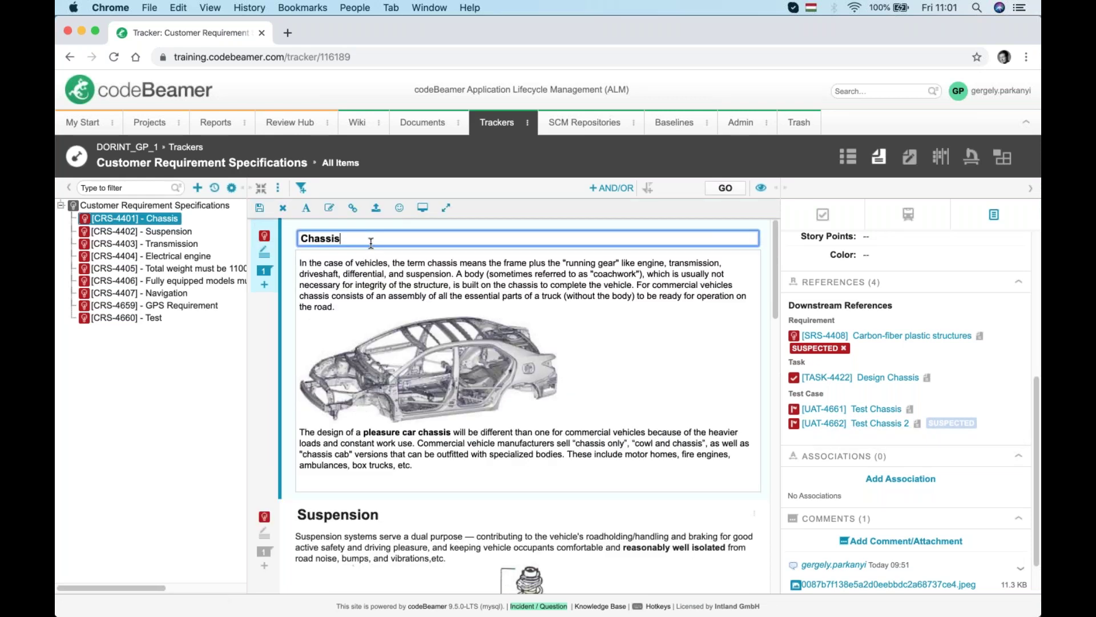
text(Color)
click(260, 207)
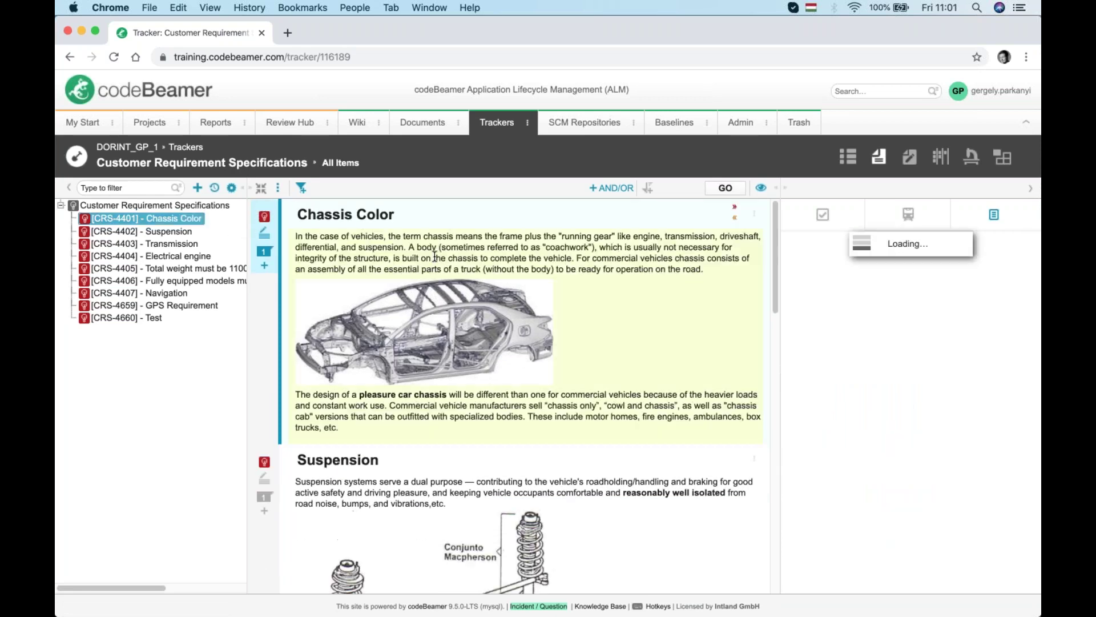
Open the first Test Chassis case from the requirement's downstream references and show its UAT Test tracker in the table view
scroll(841, 449, down, 5)
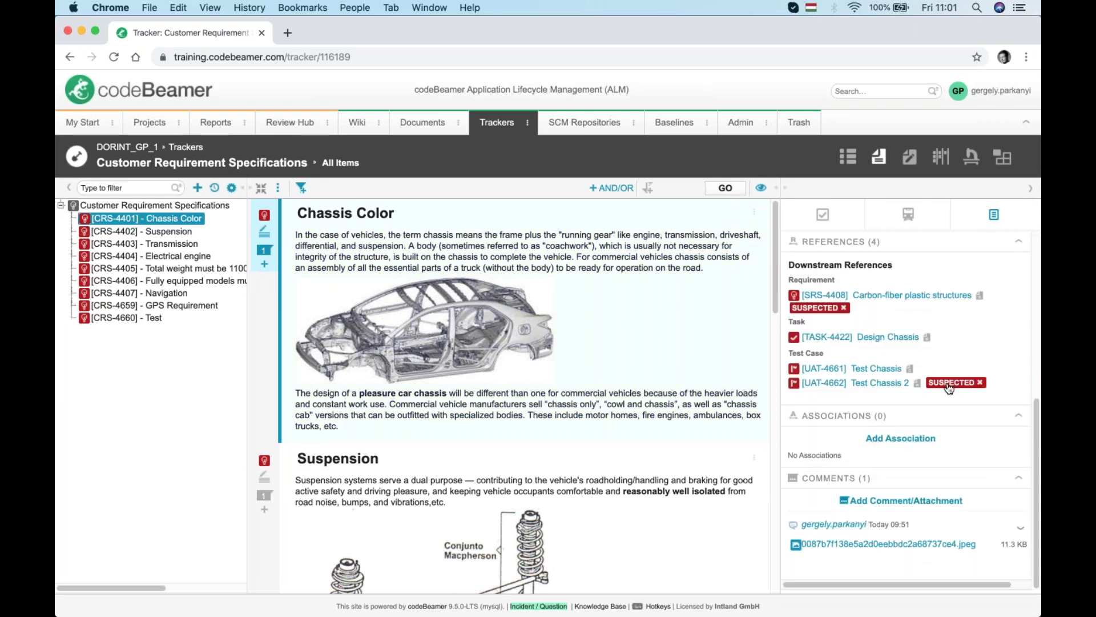
click(877, 369)
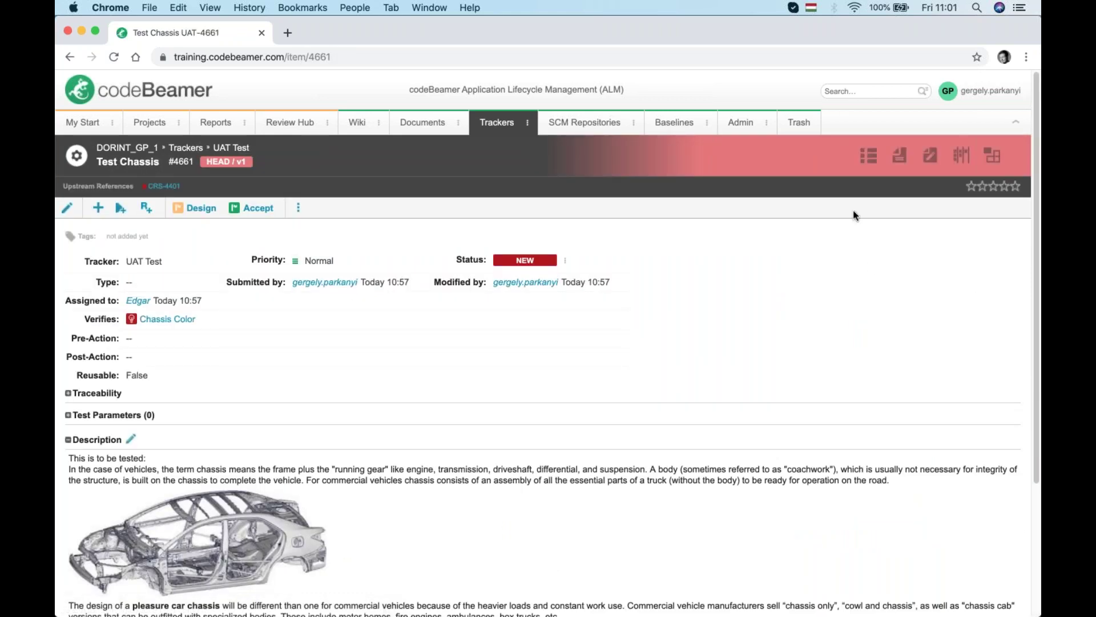
click(869, 163)
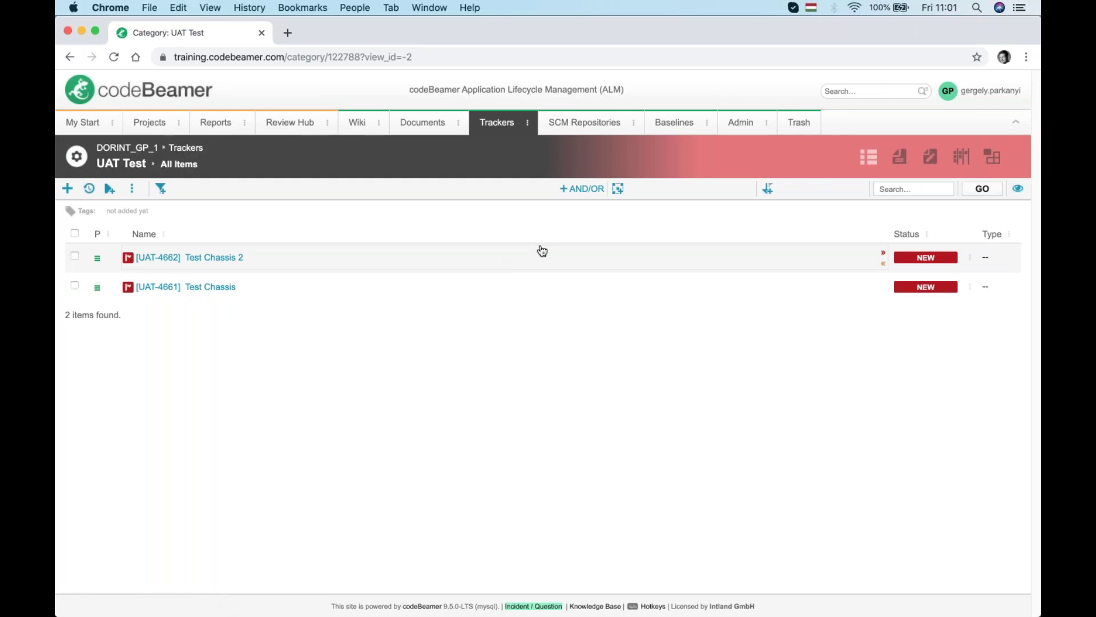
click(164, 234)
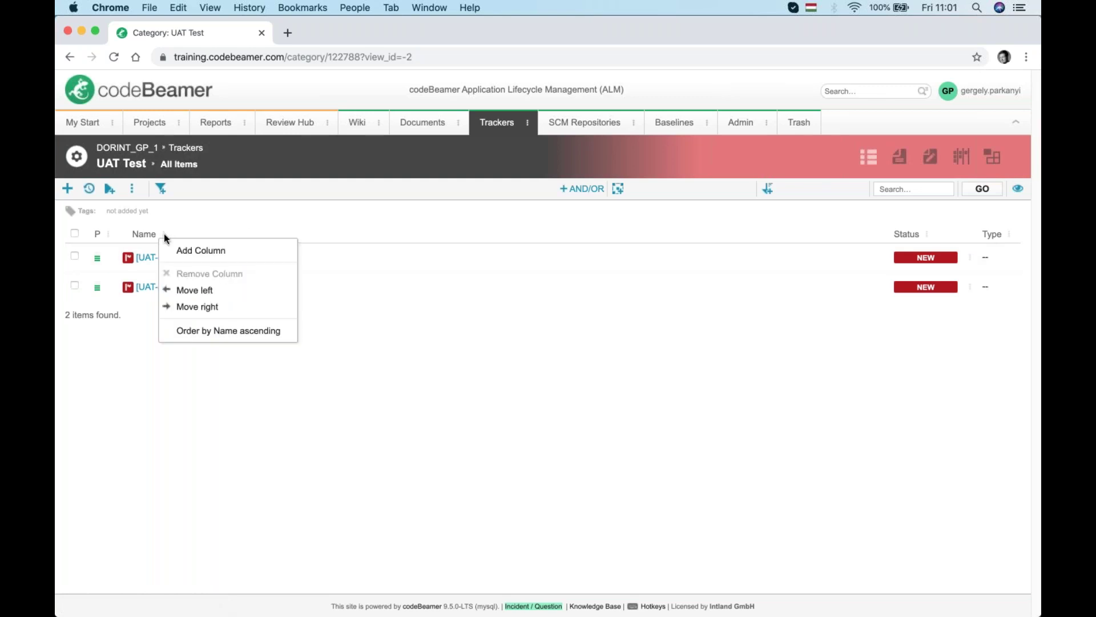
click(186, 250)
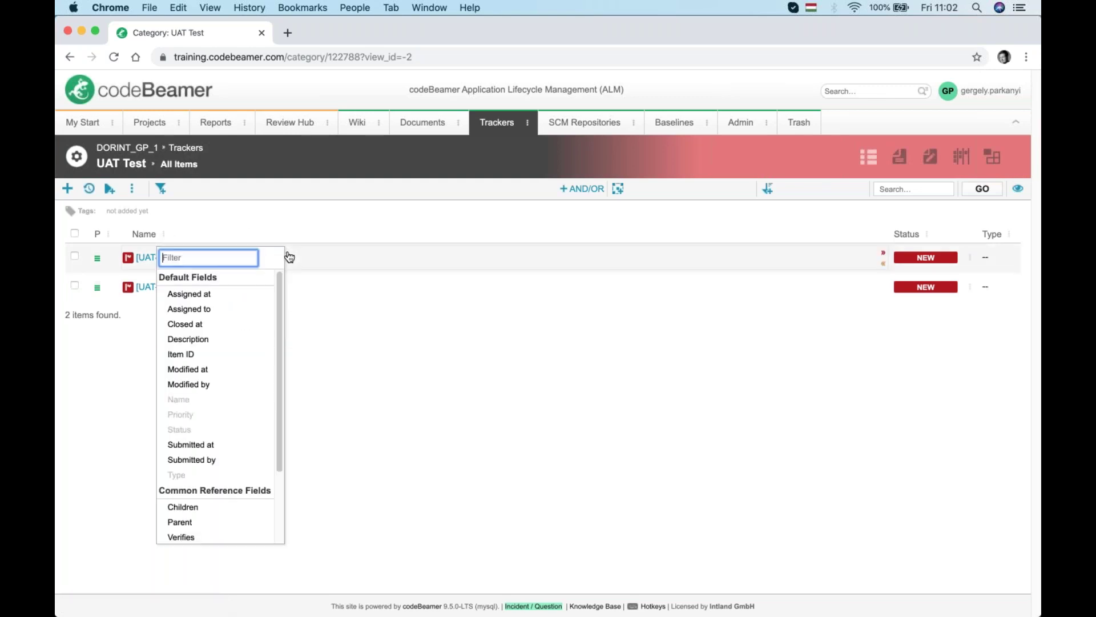
text(sus)
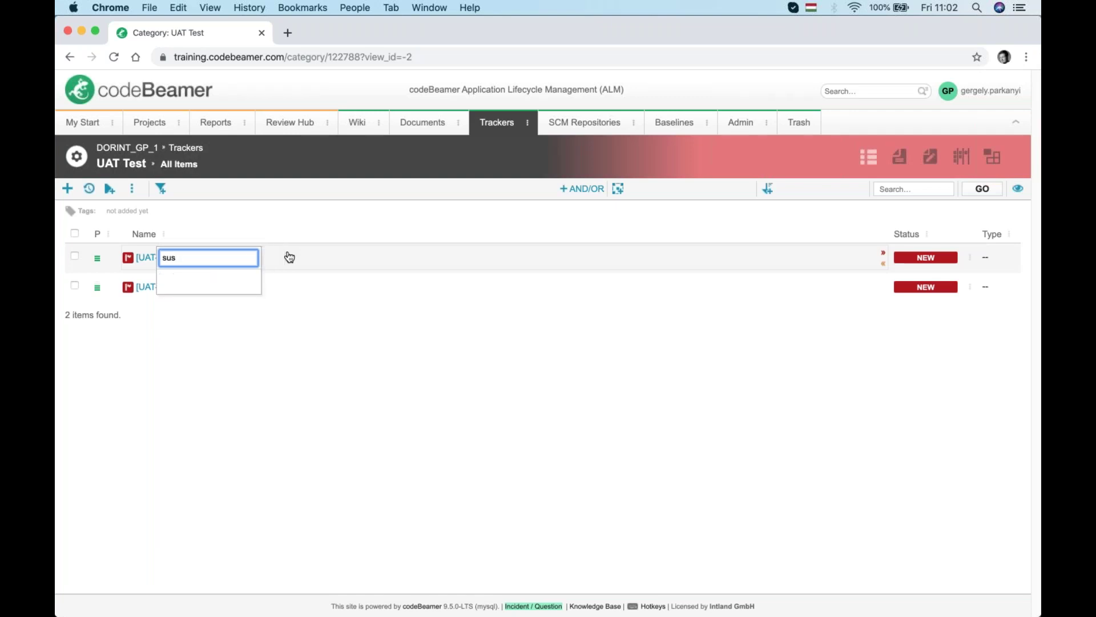
key(BackSpace)
key(BackSpace)
key(BackSpace)
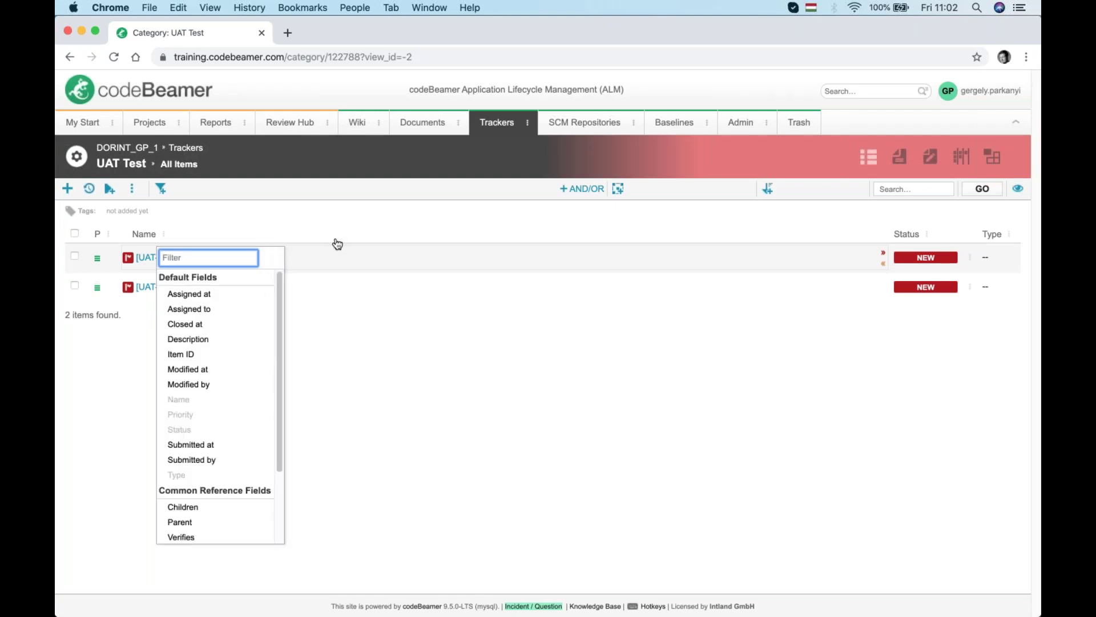
click(472, 357)
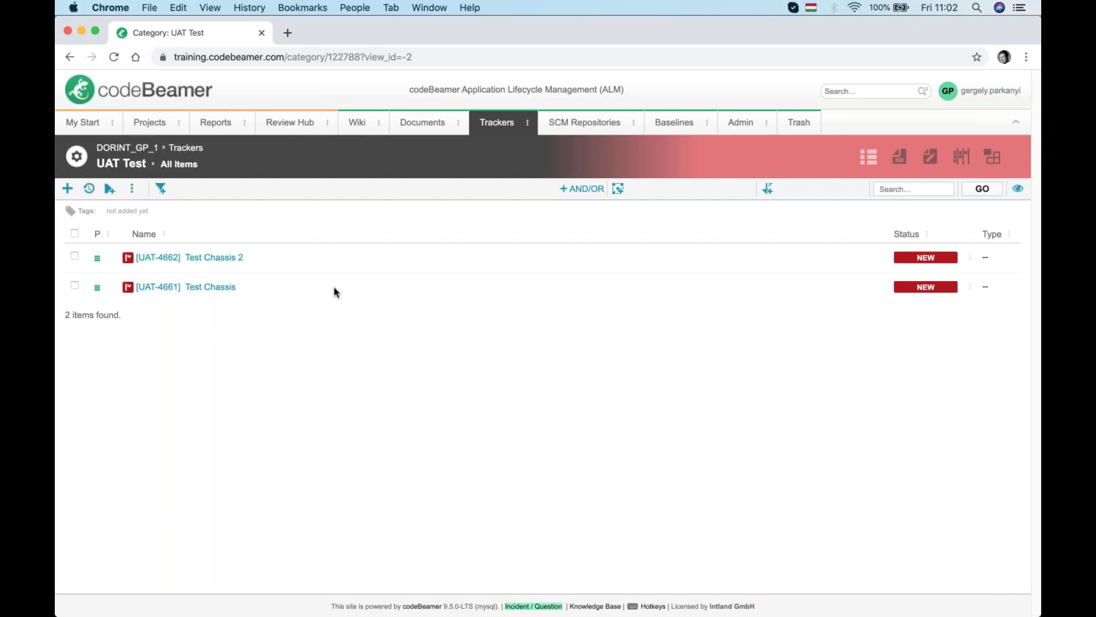
Filter the UAT Test items by Has Suspected Link set to True and apply the filter
click(161, 190)
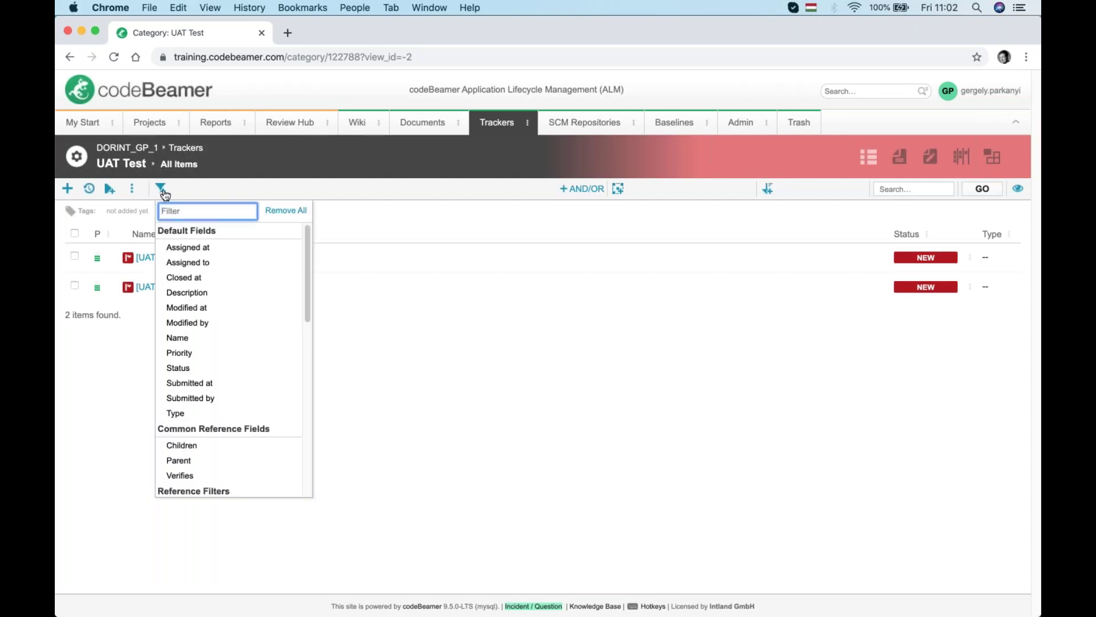
scroll(222, 435, down, 5)
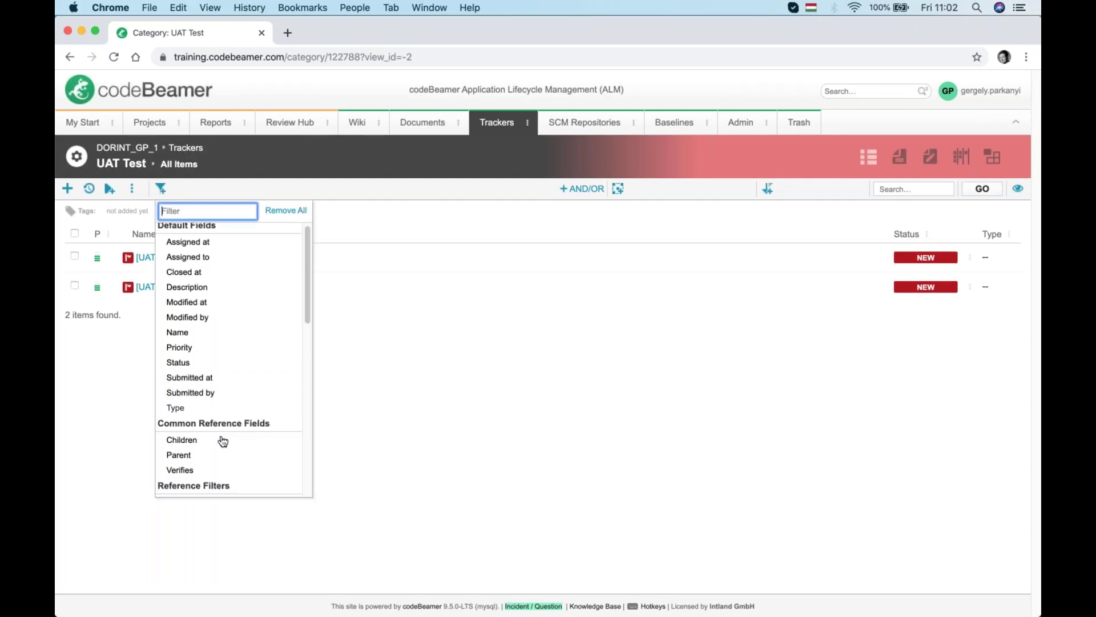
scroll(223, 383, down, 1)
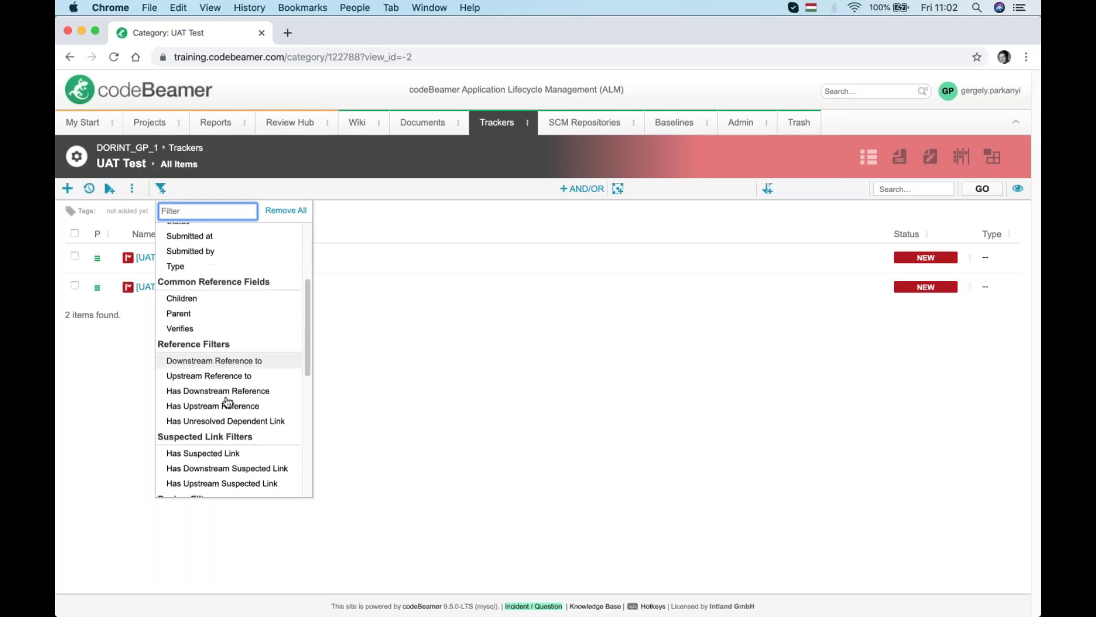
click(221, 453)
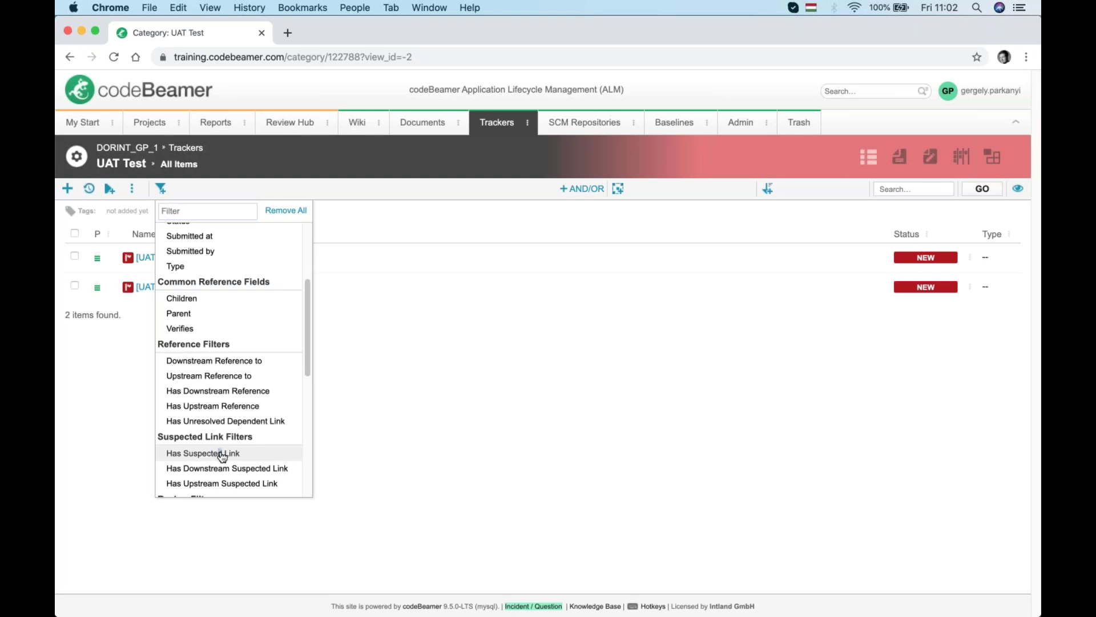
click(221, 454)
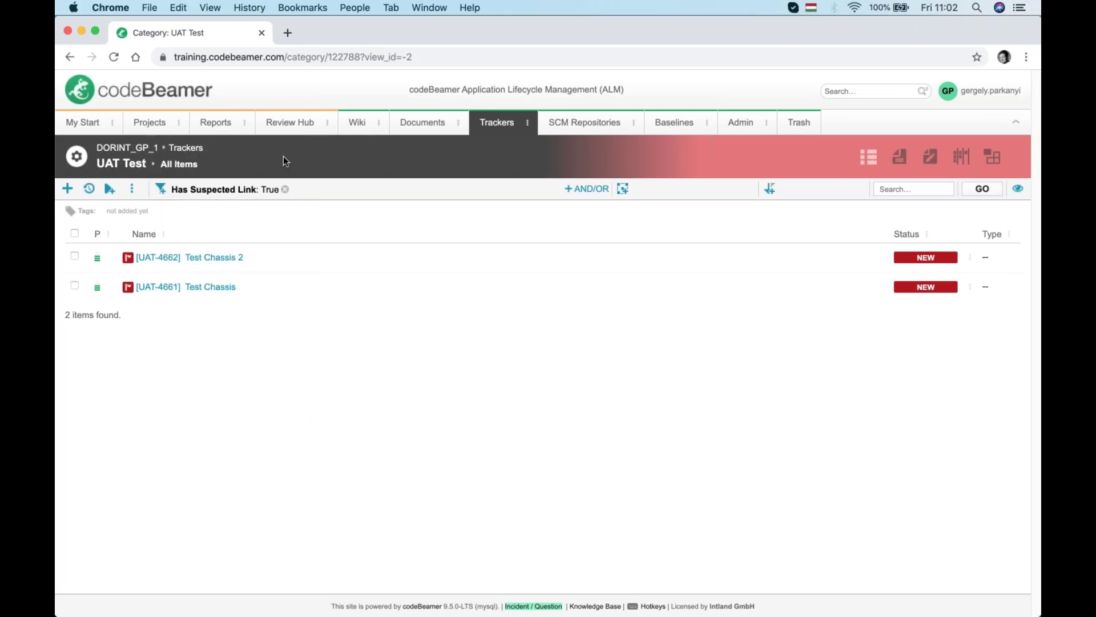
click(982, 189)
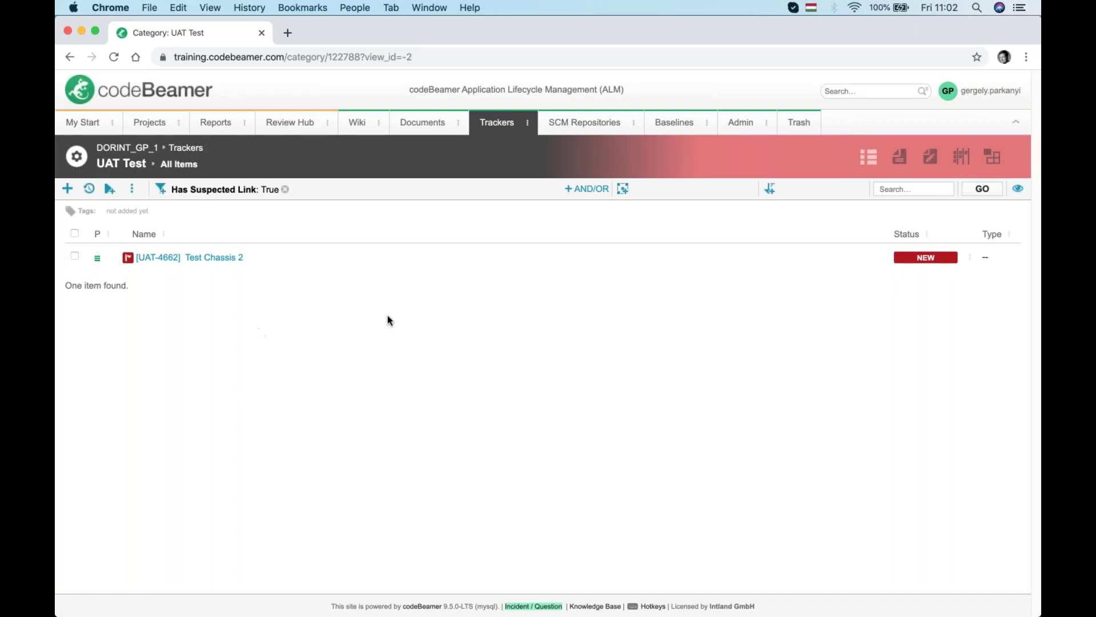
Save the filtered UAT Test list as a private view named "WithSuspected"
click(1018, 188)
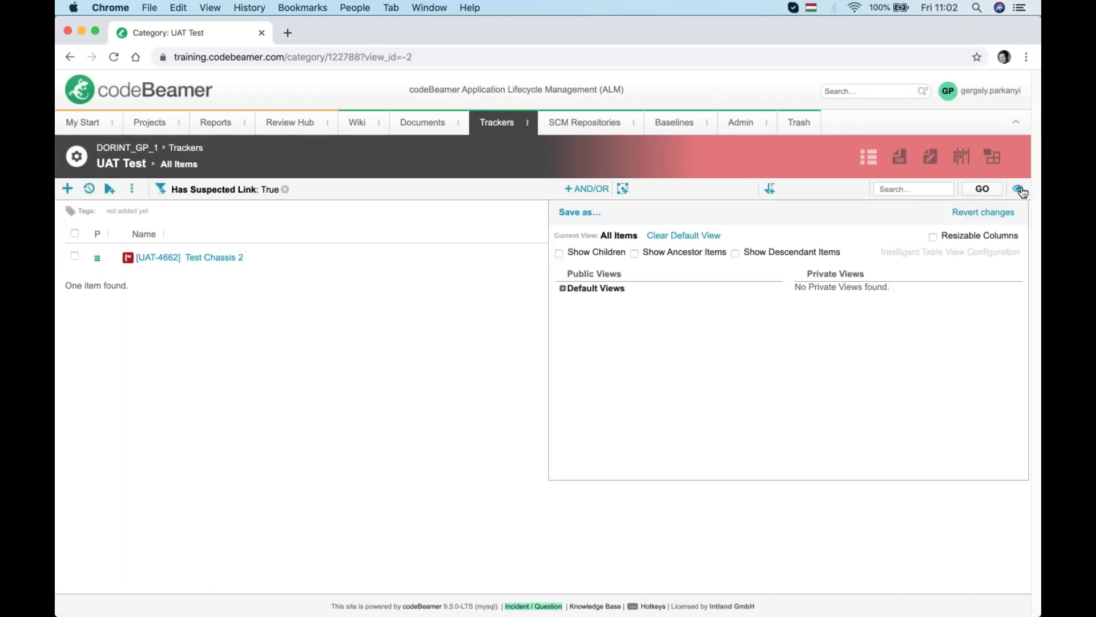
click(588, 213)
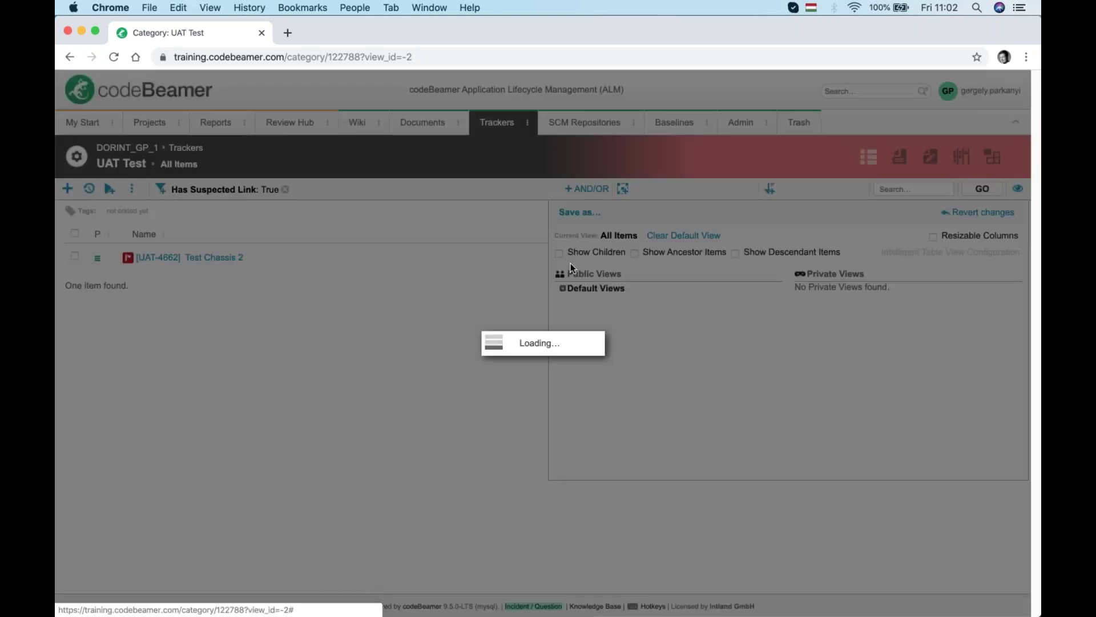
click(454, 344)
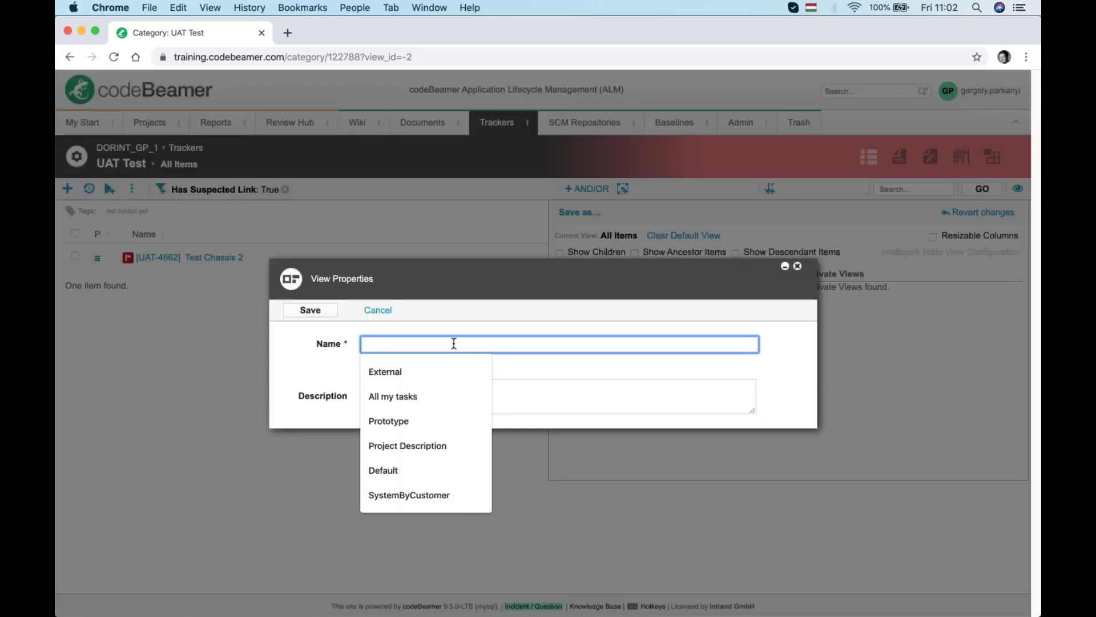
text(WithSus)
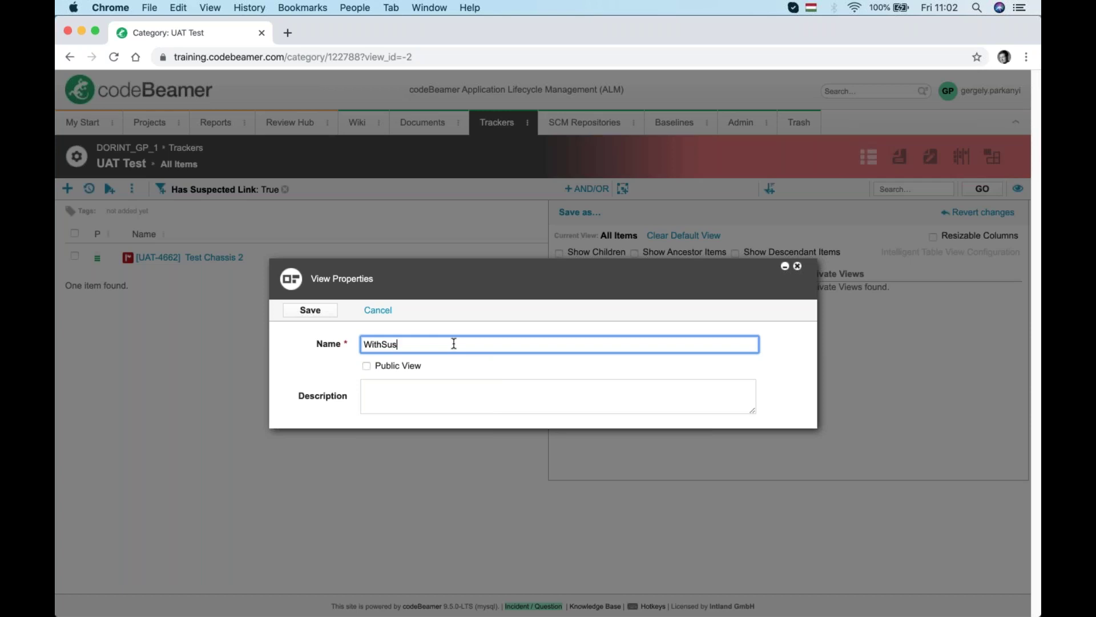
text(pected)
click(311, 309)
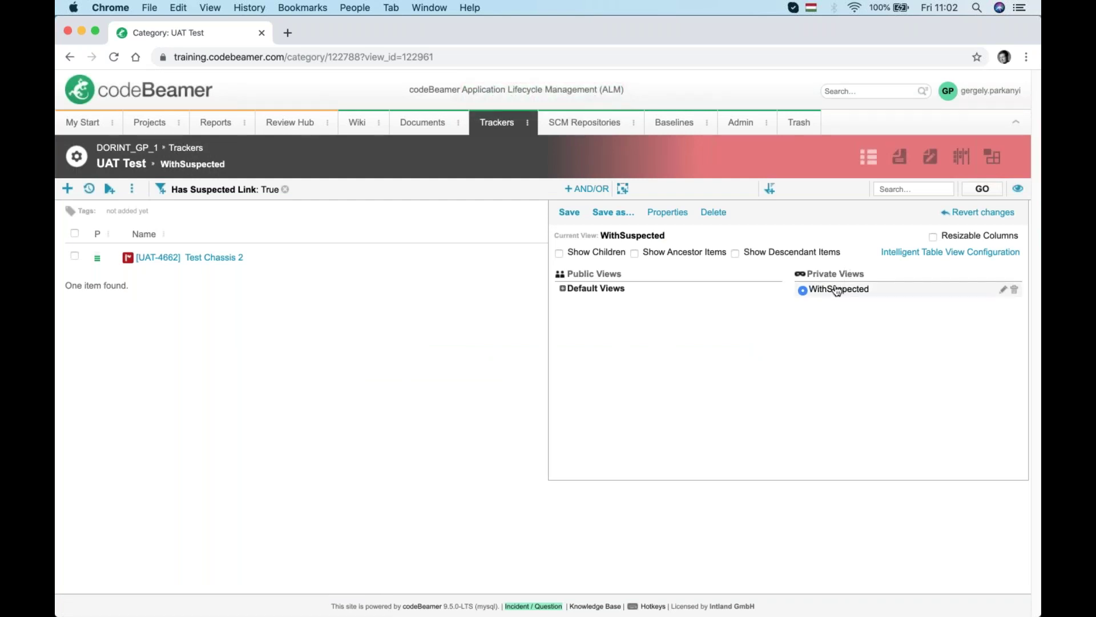
click(381, 416)
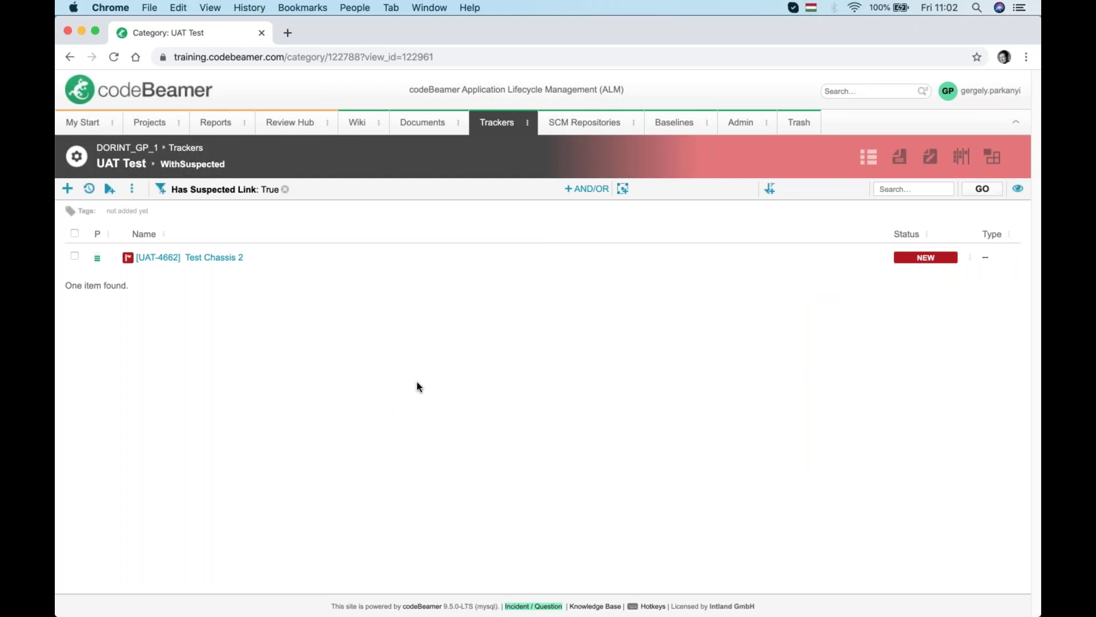
Open Test Chassis 2, expand its traceability and clear the suspected link to the Chassis Color requirement
click(233, 262)
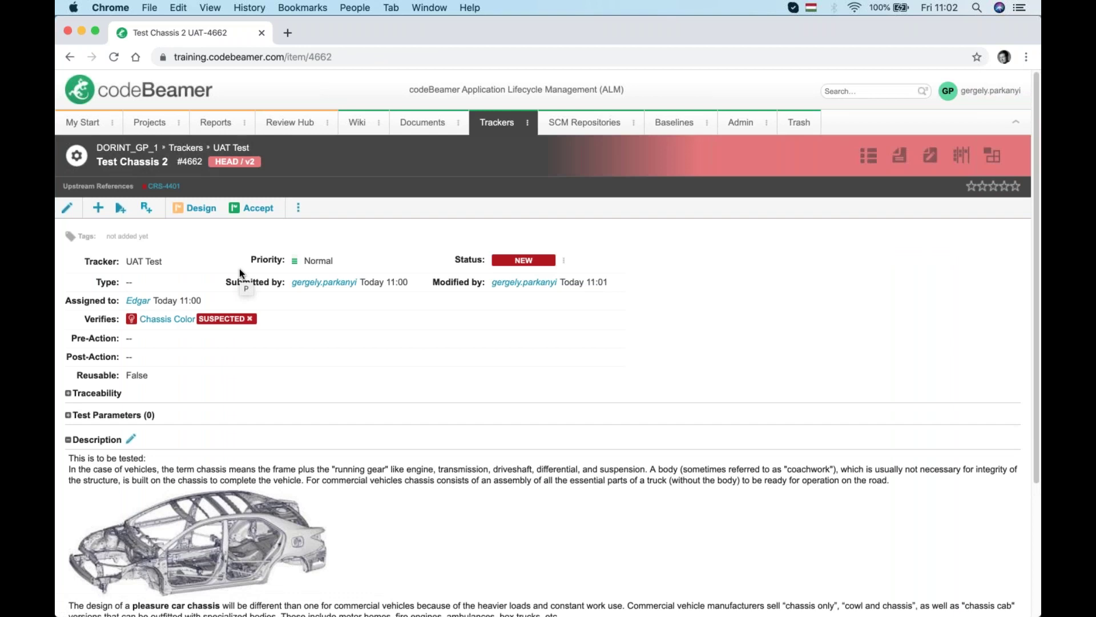
scroll(381, 376, down, 5)
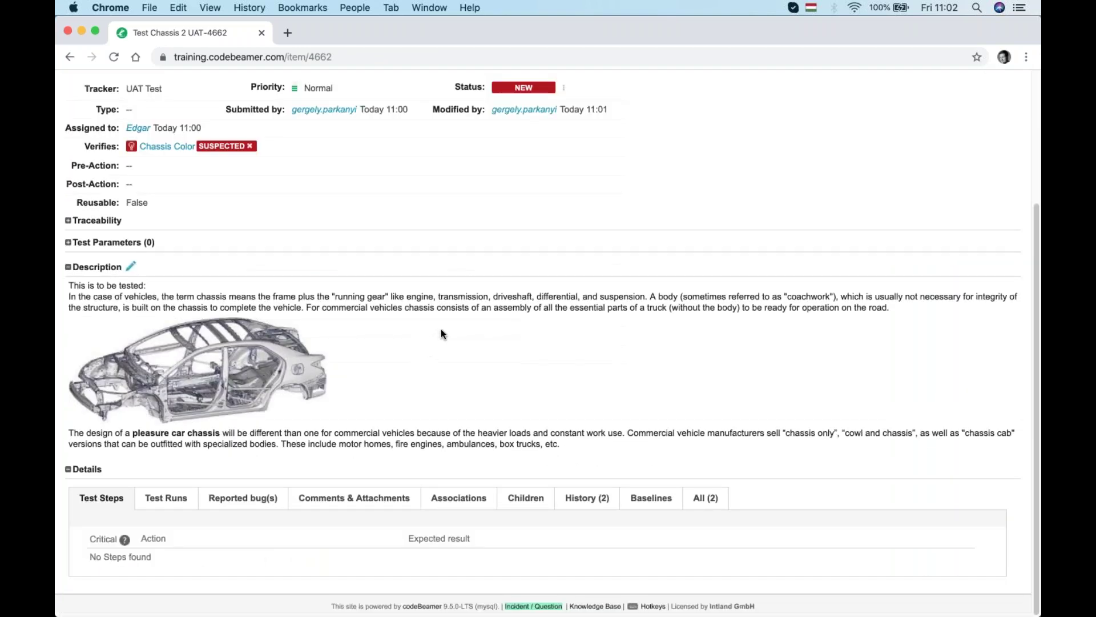
scroll(440, 333, up, 3)
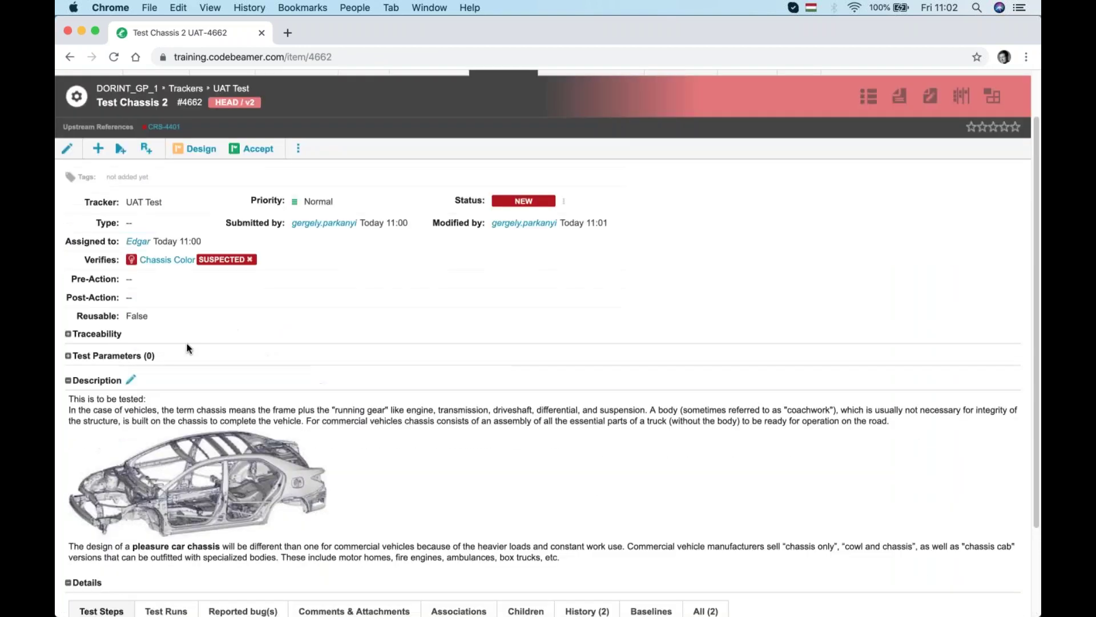
click(82, 334)
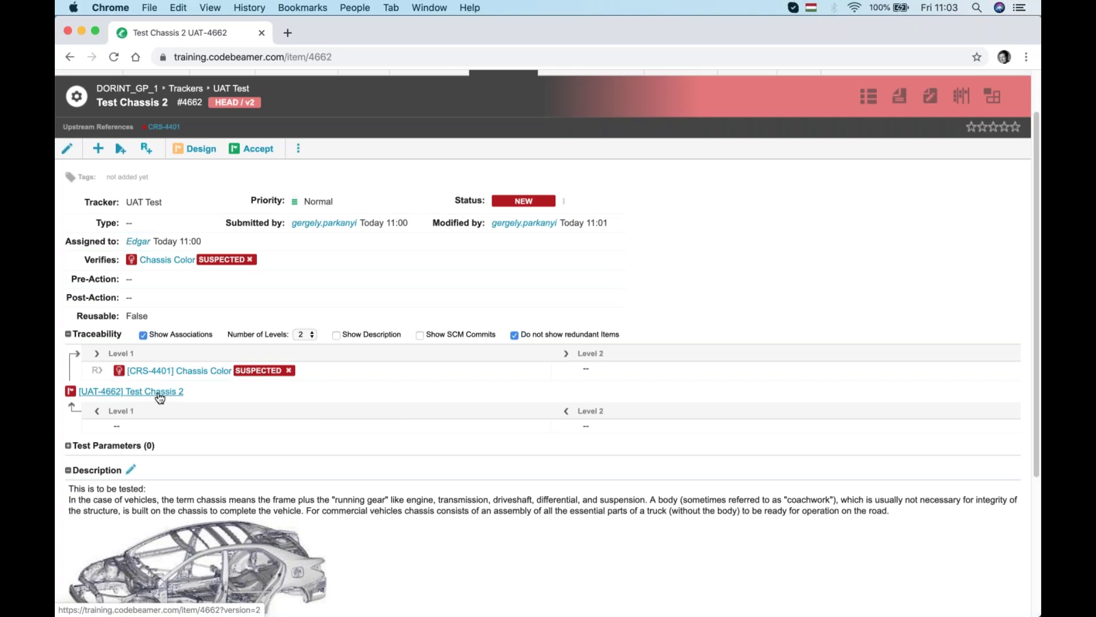
click(289, 371)
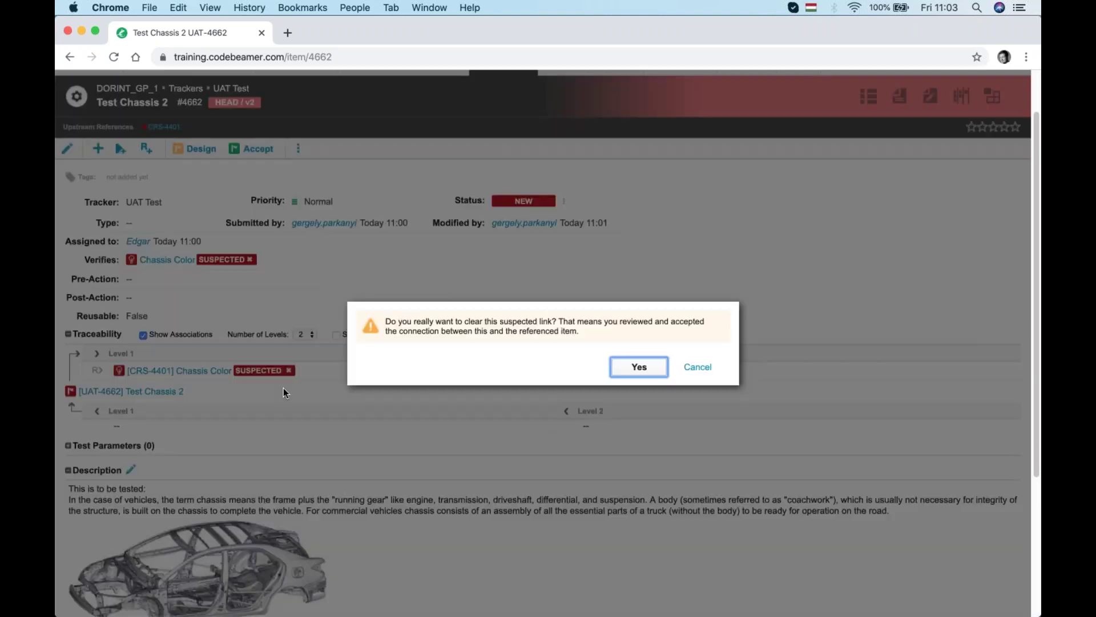
click(627, 375)
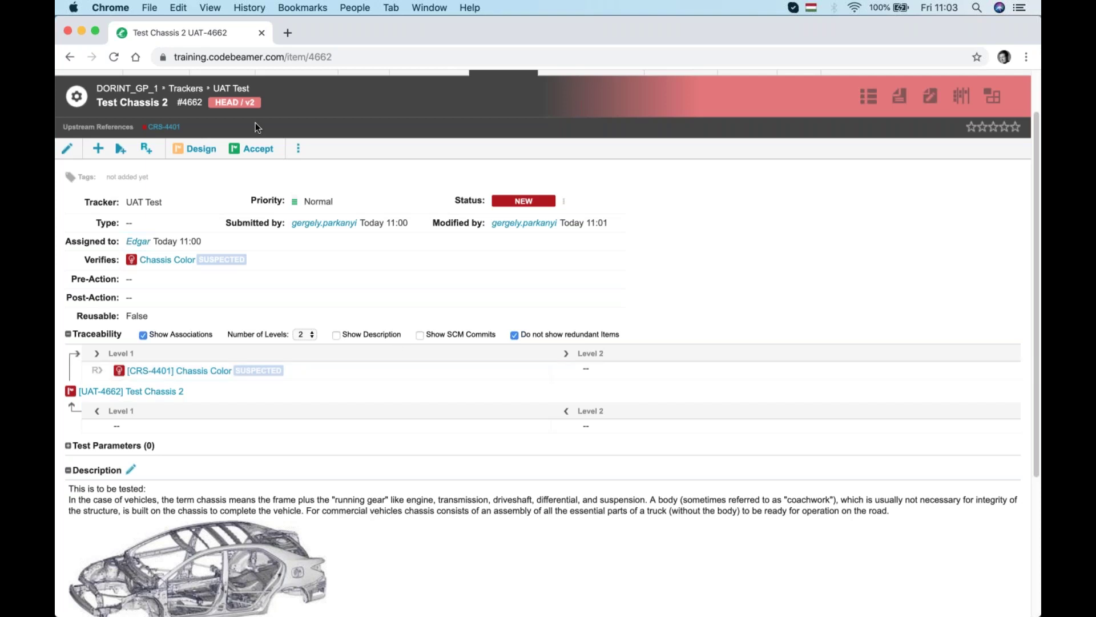
Switch to the ConfigurationTraining_v13 slide show in PowerPoint
key(ctrl+Up)
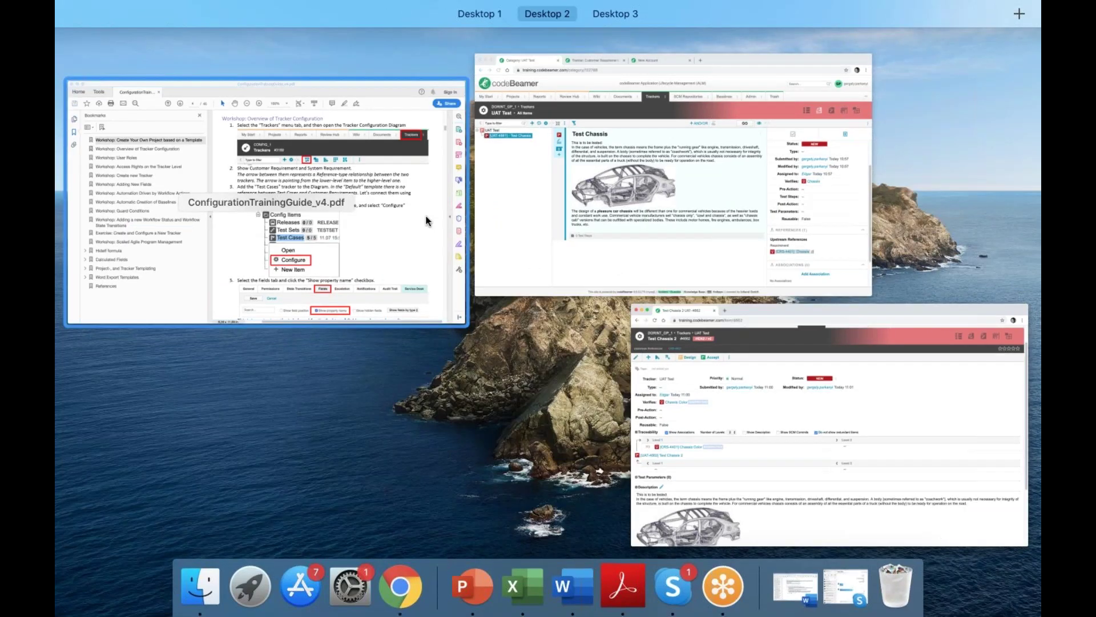
key(ctrl+Right)
click(426, 316)
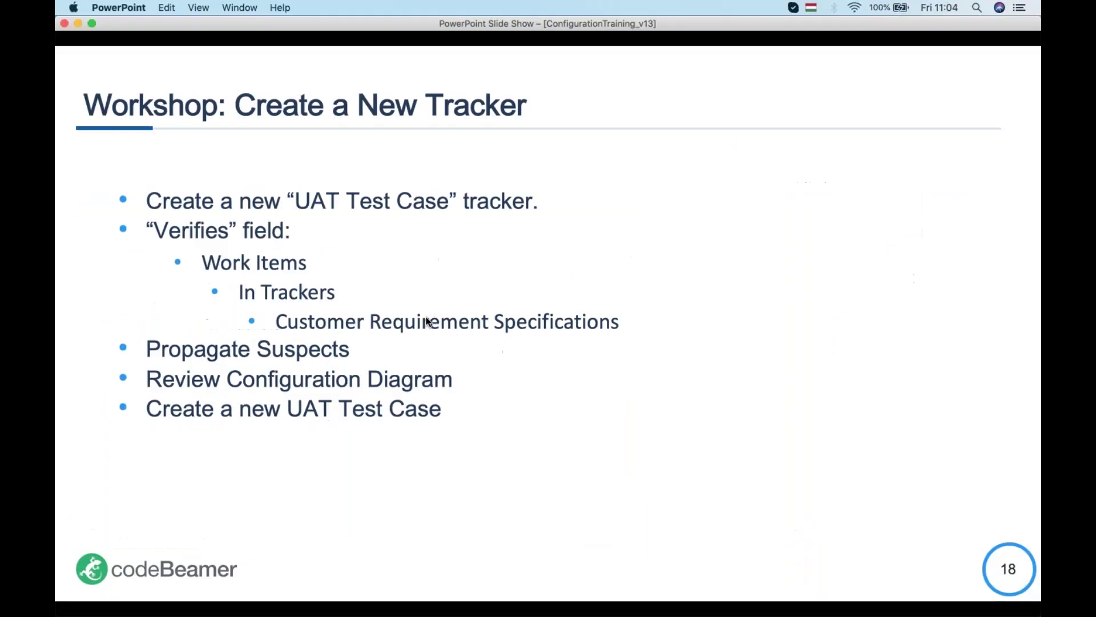
Advance the slide show to the "Workshop: Adding New Fields" slide
click(426, 317)
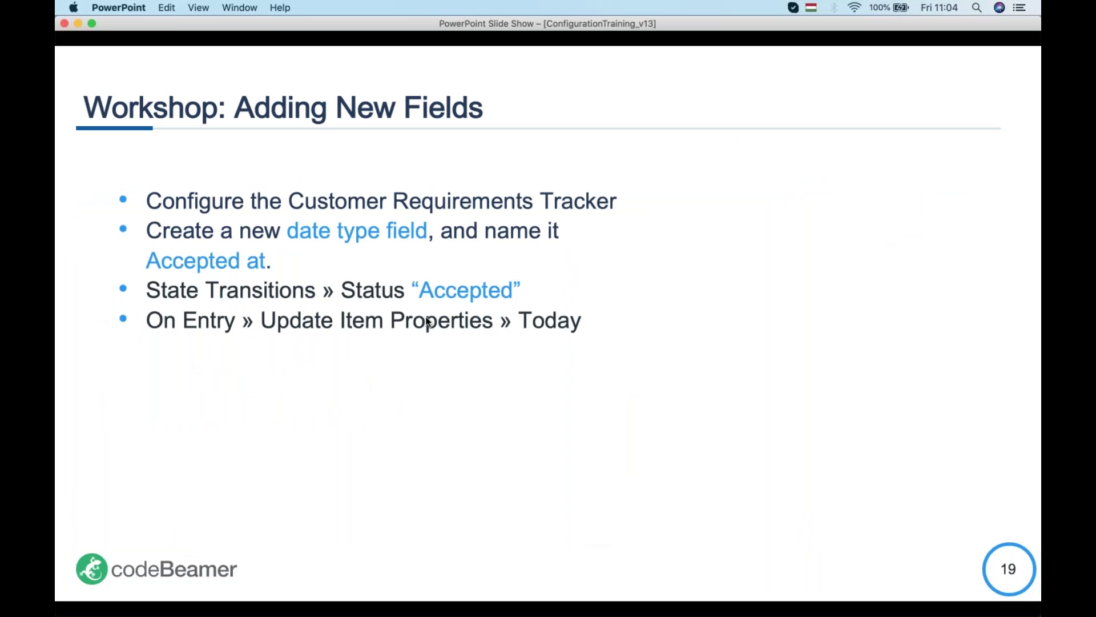
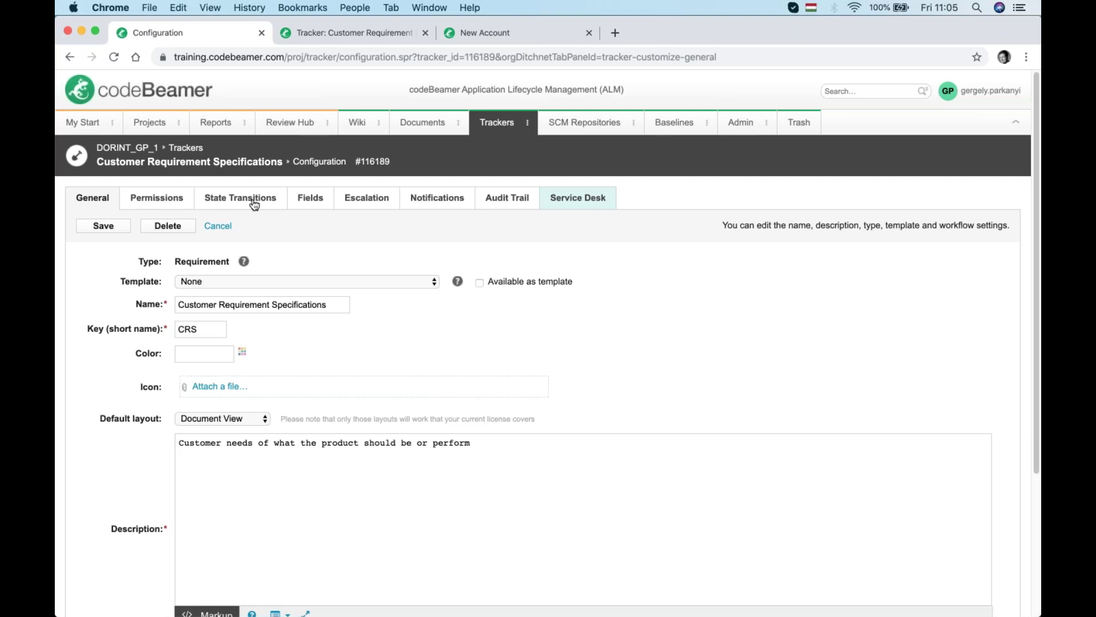
Add a custom field labelled "Accepted At" with type Date to the Customer Requirement Specifications tracker
click(305, 201)
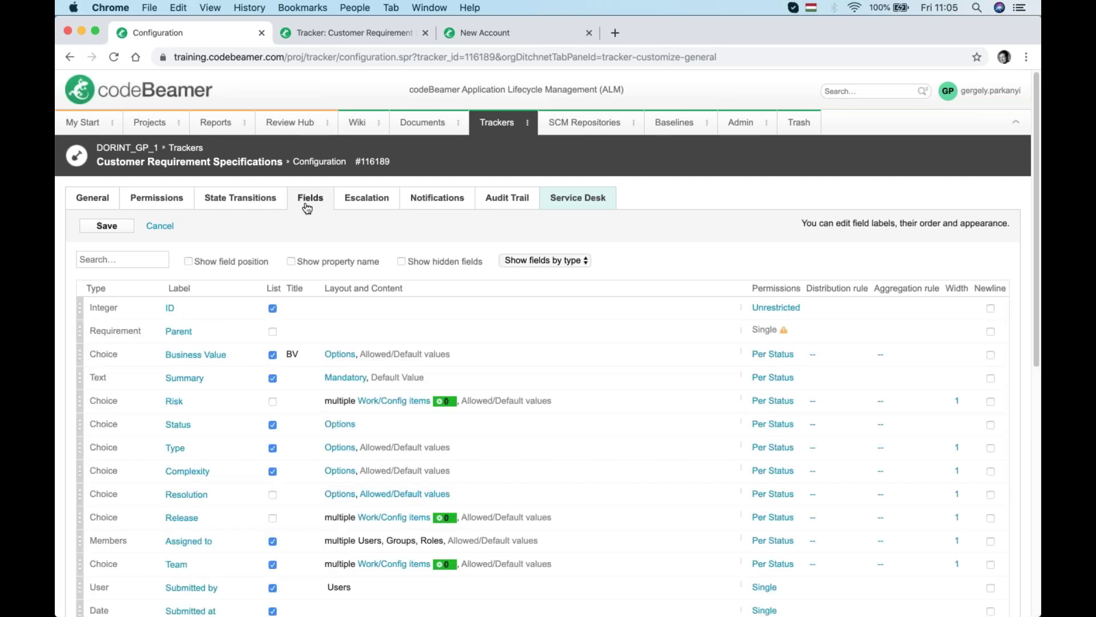
scroll(314, 196, down, 1)
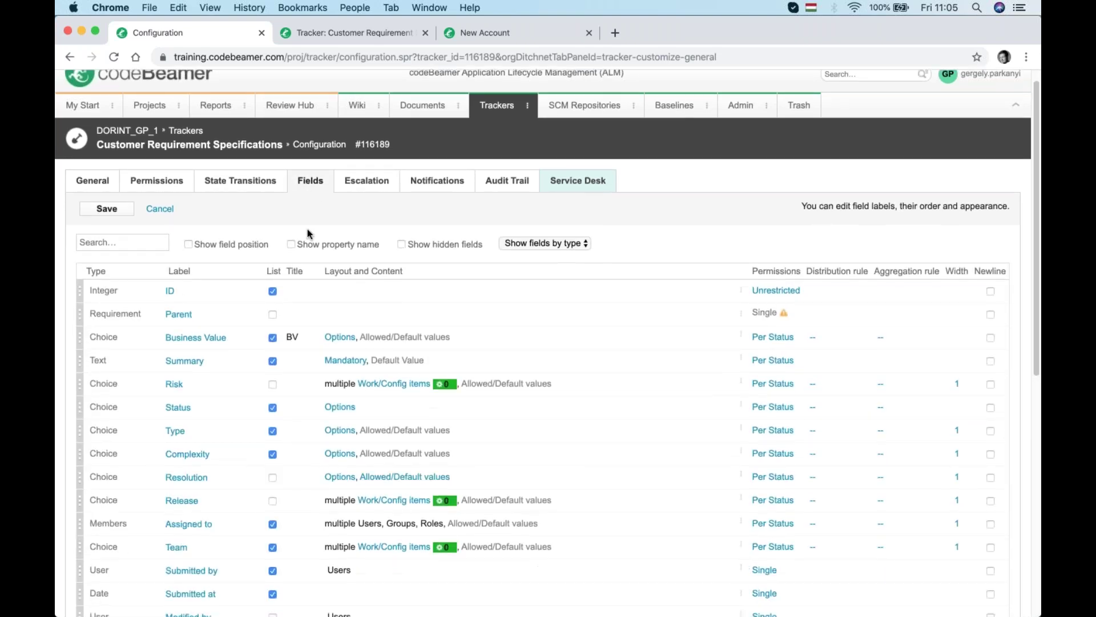
scroll(310, 277, down, 10)
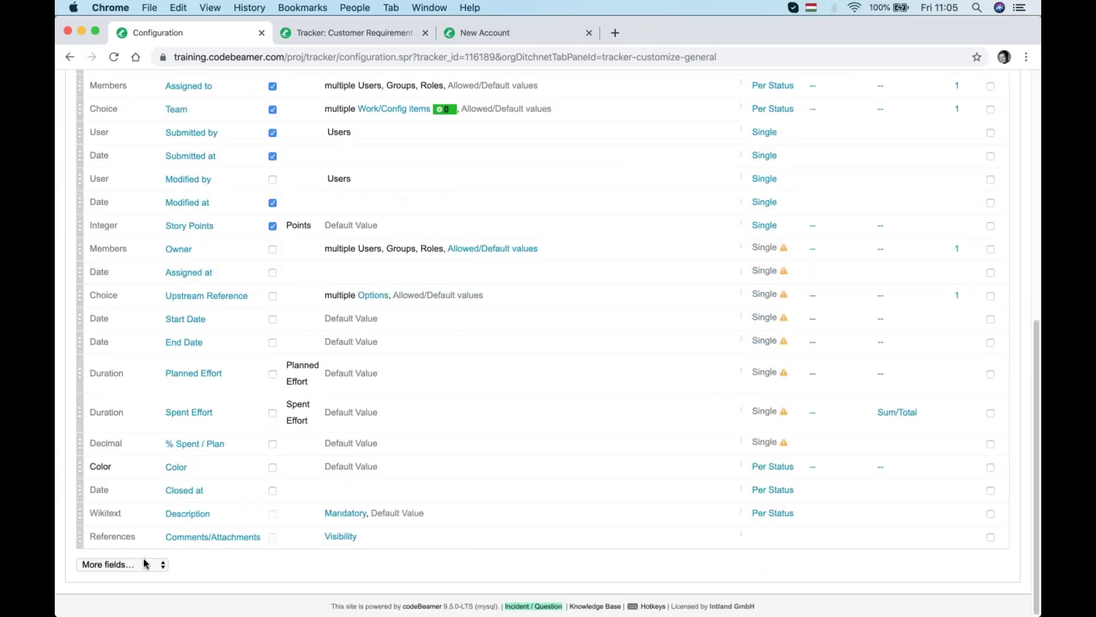
click(144, 564)
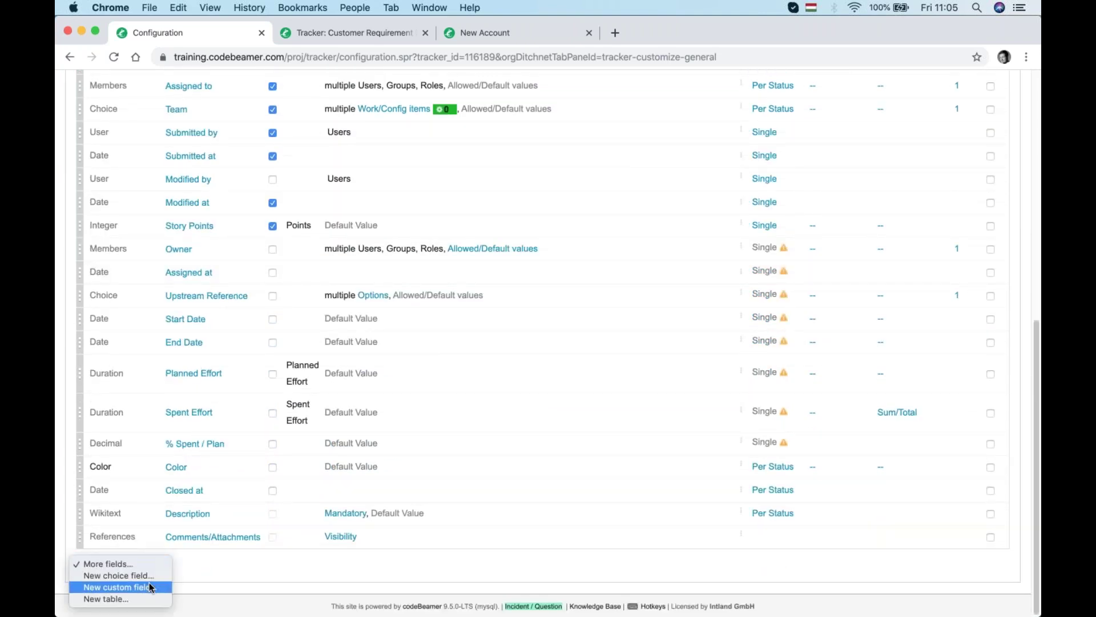
click(150, 588)
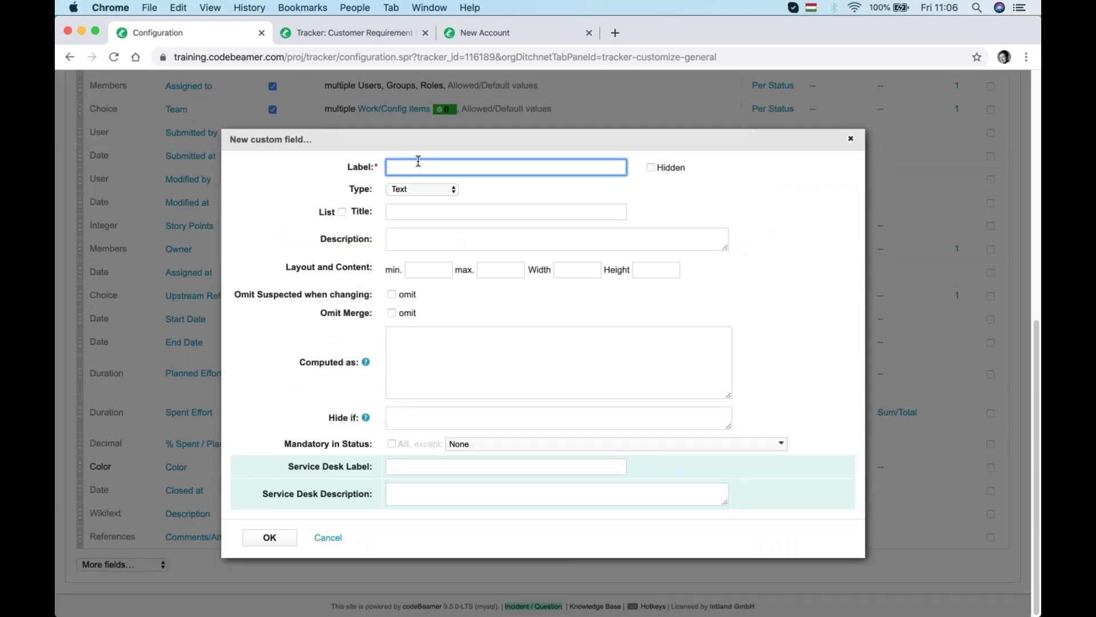
text(Accepted At)
key(Tab)
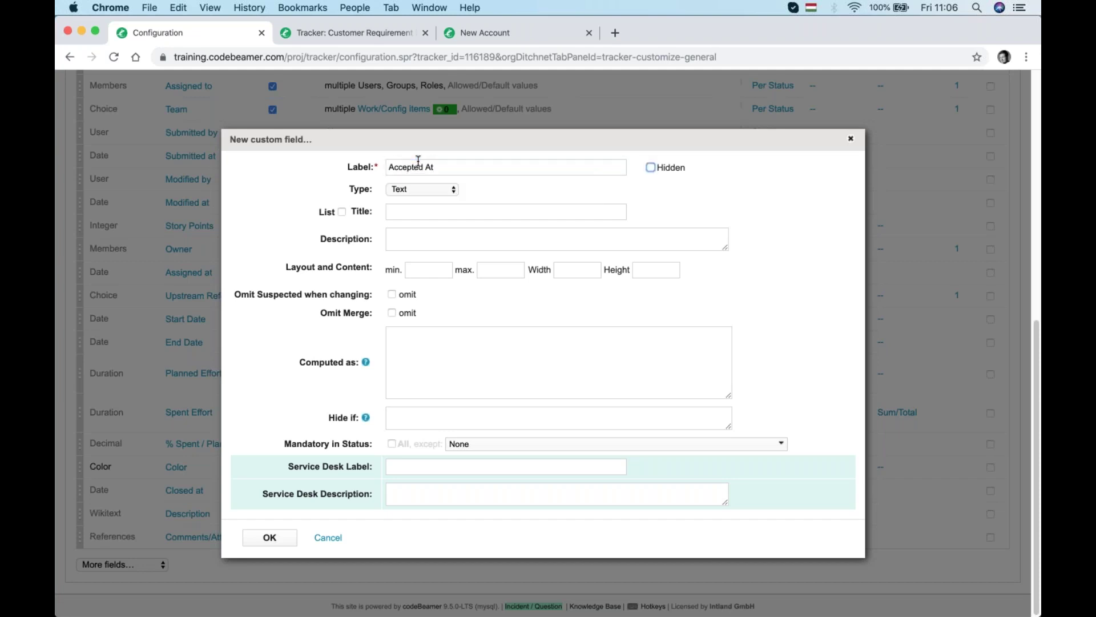
click(409, 190)
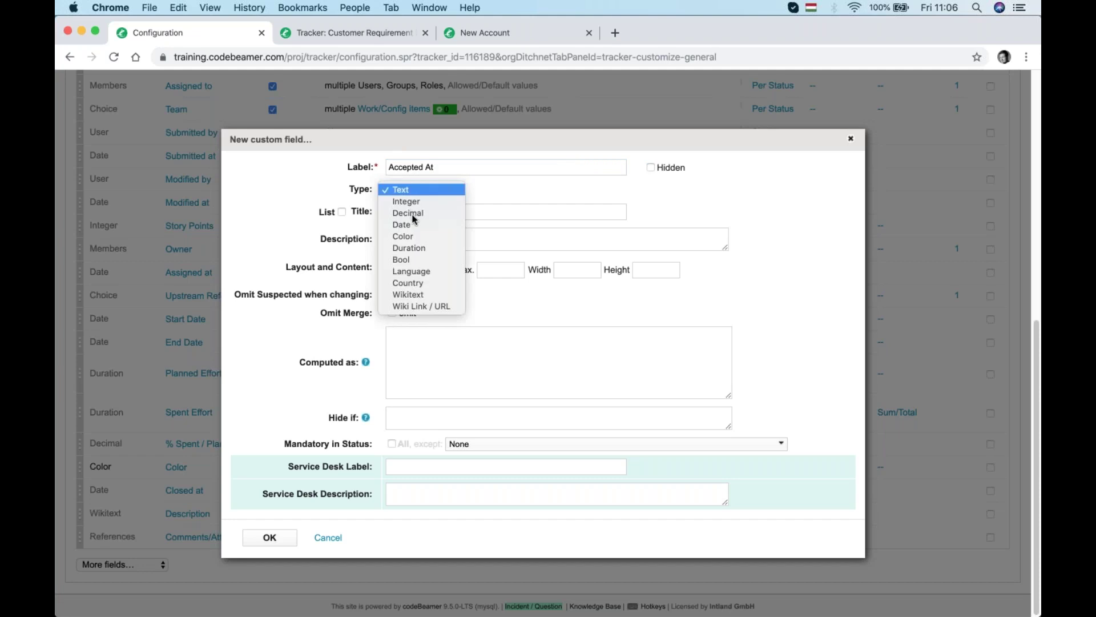
click(440, 226)
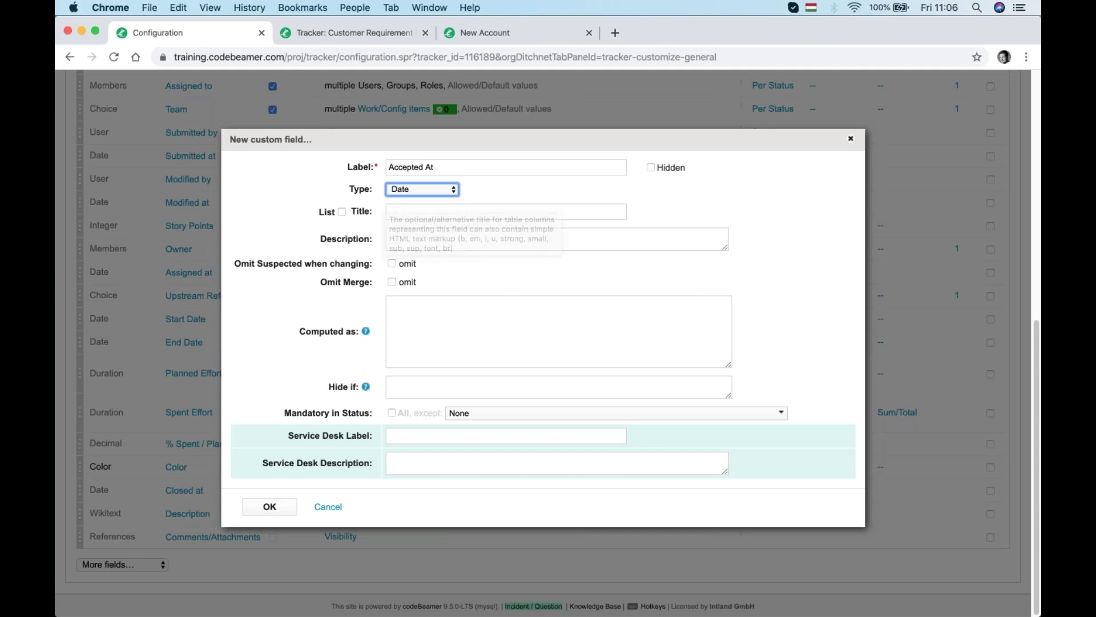
click(435, 317)
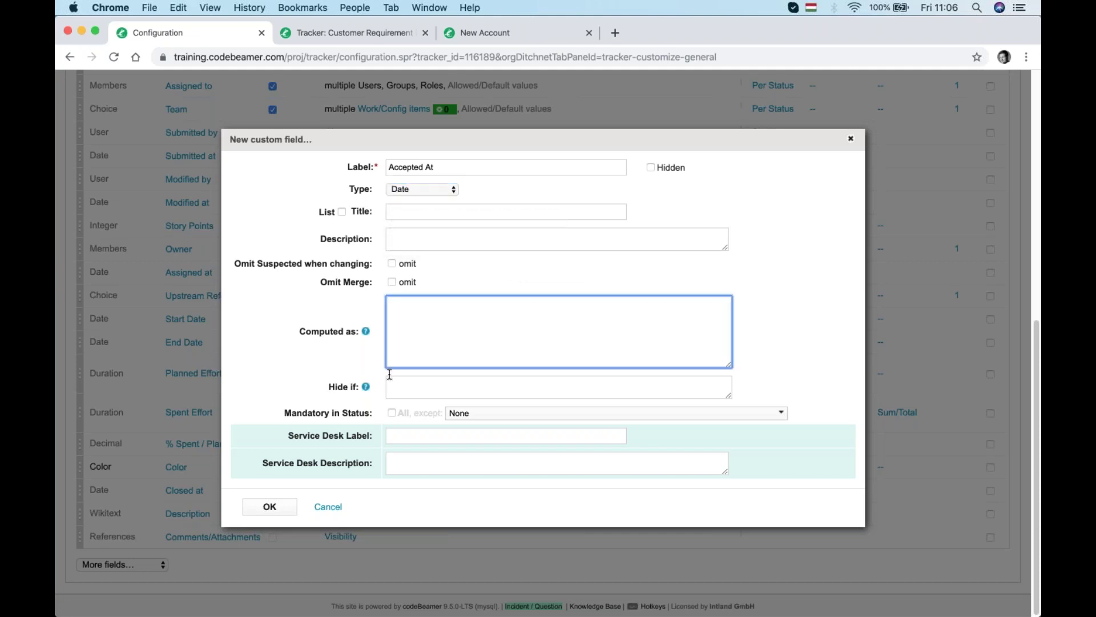
click(270, 510)
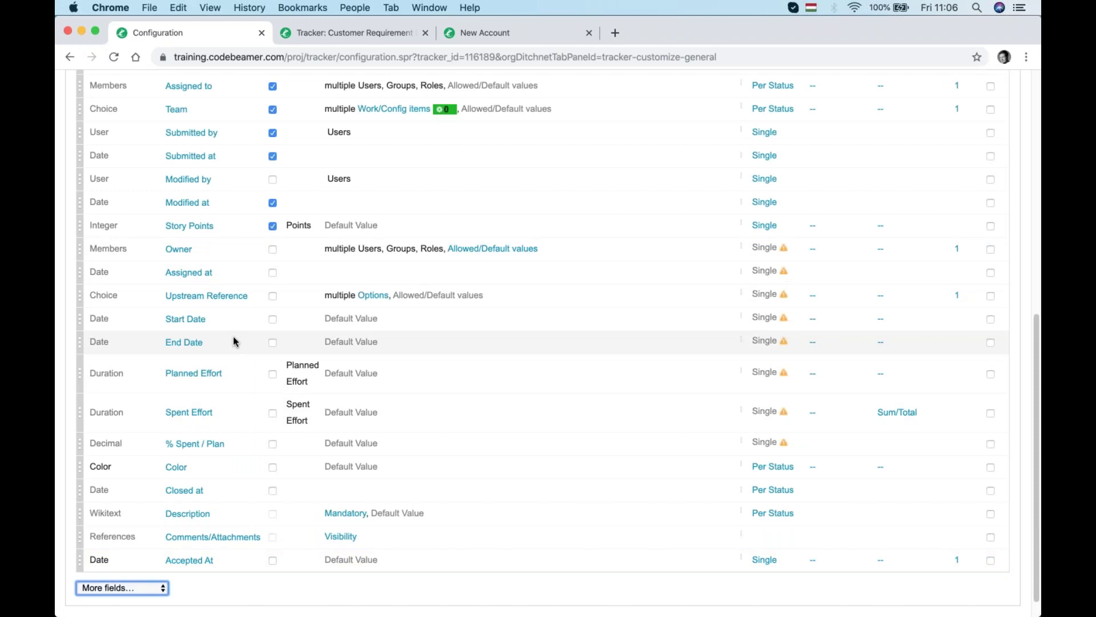
Save the tracker's field configuration and check the end of the field list for Accepted At
scroll(233, 341, up, 5)
scroll(187, 282, up, 3)
click(113, 228)
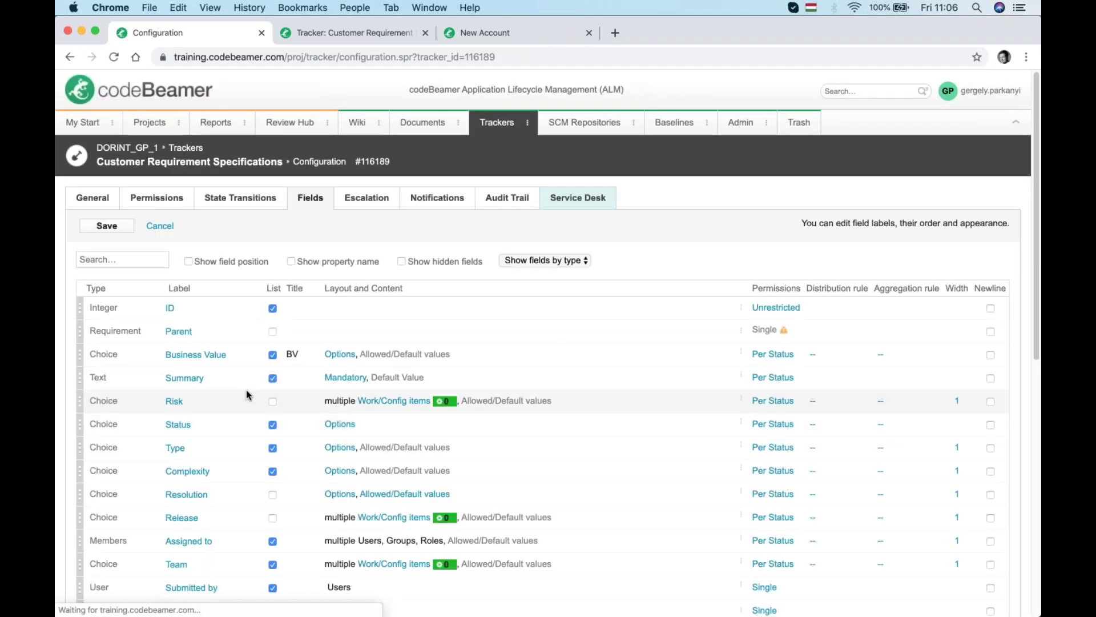
scroll(246, 389, down, 8)
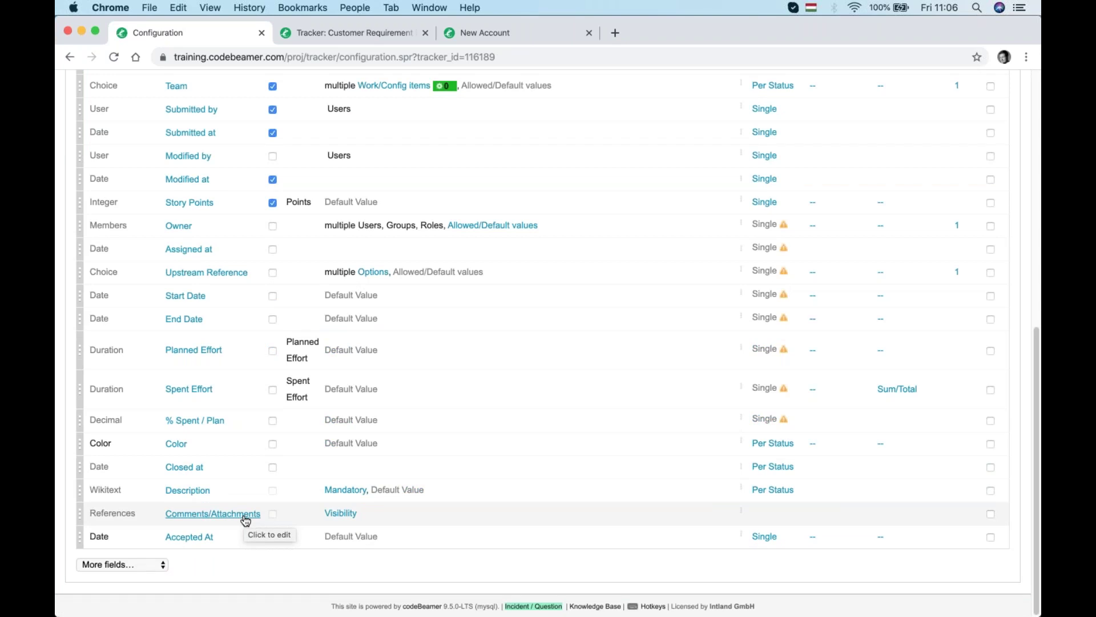
Show the workflow diagram in the tracker's state transitions configuration
scroll(339, 252, up, 10)
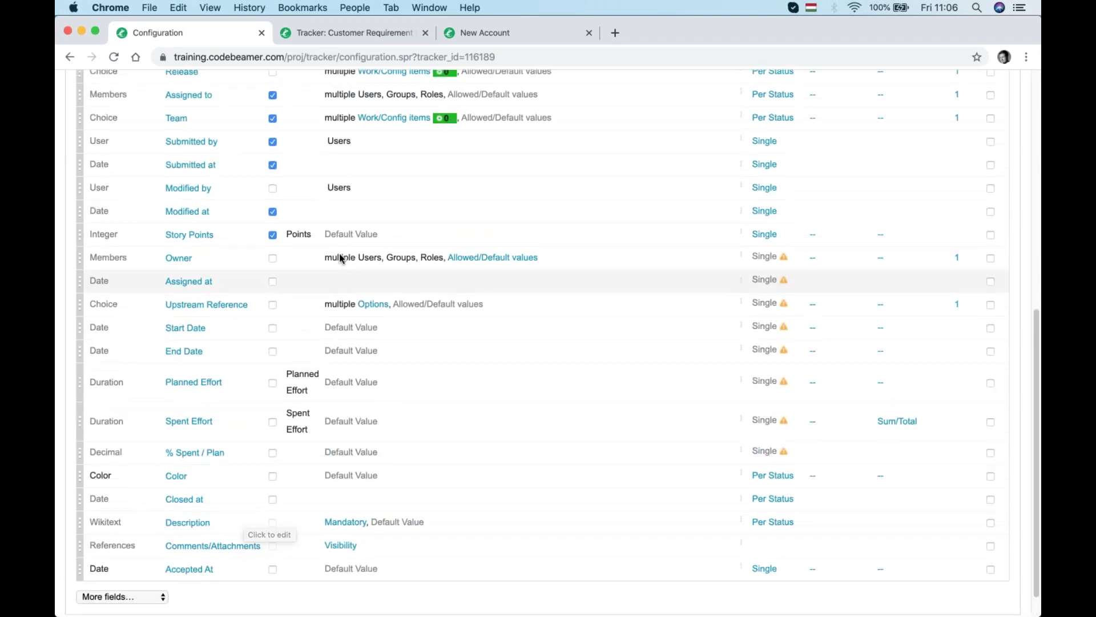
click(265, 203)
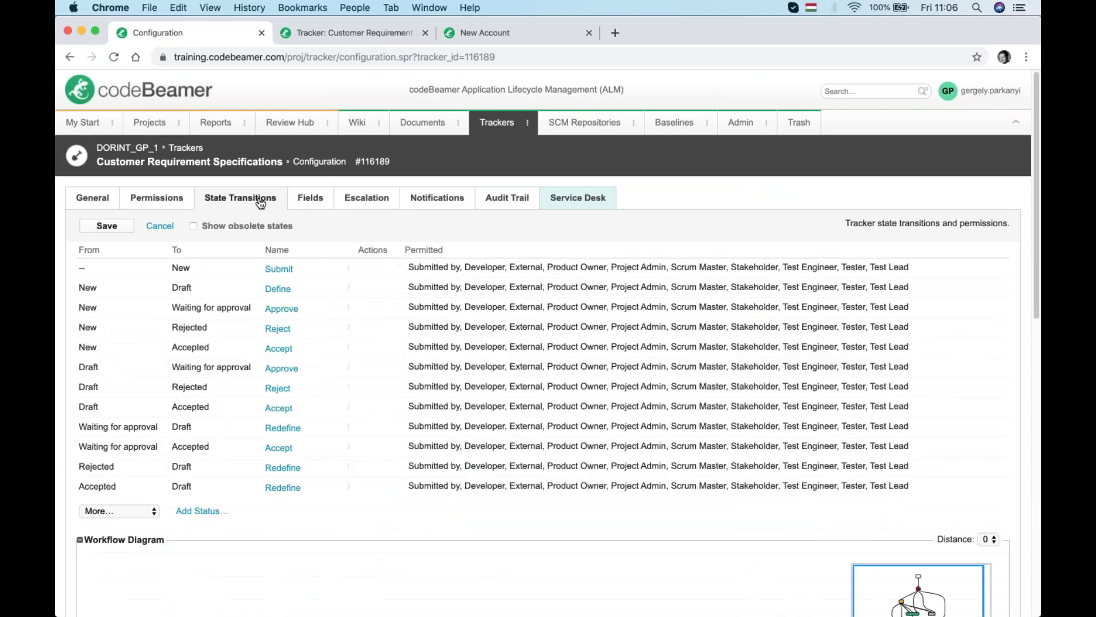
scroll(508, 355, down, 10)
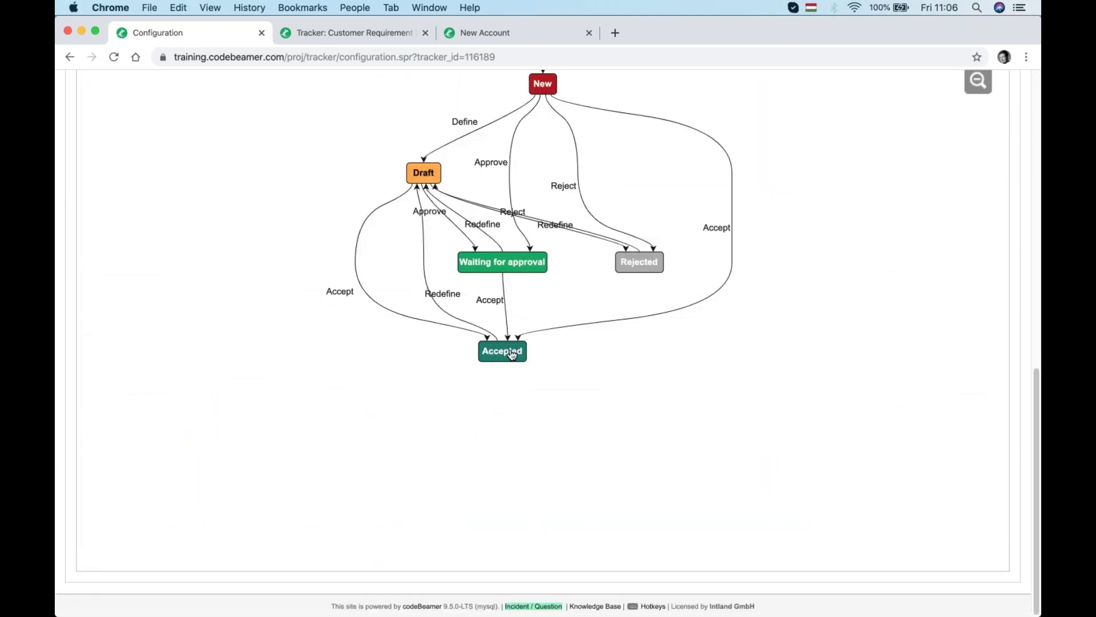
click(507, 355)
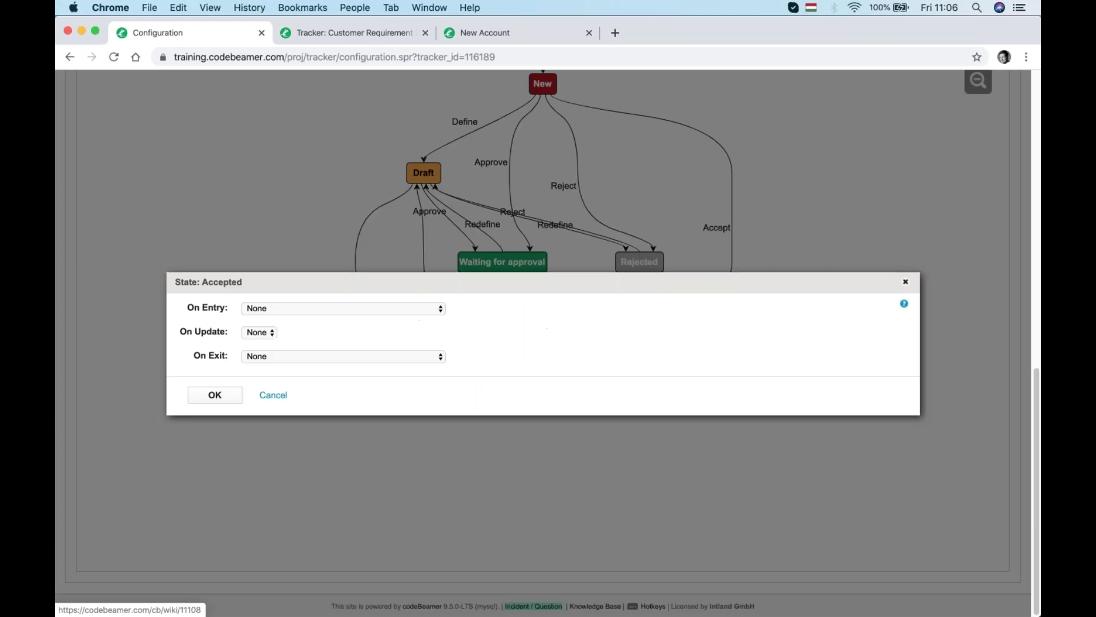
click(363, 308)
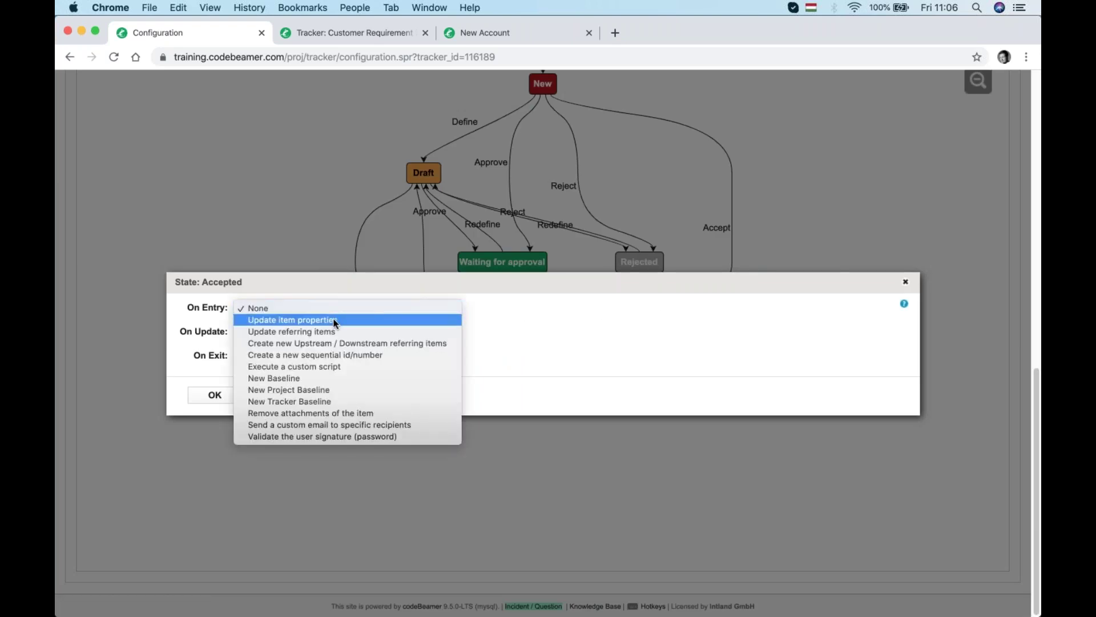
click(906, 286)
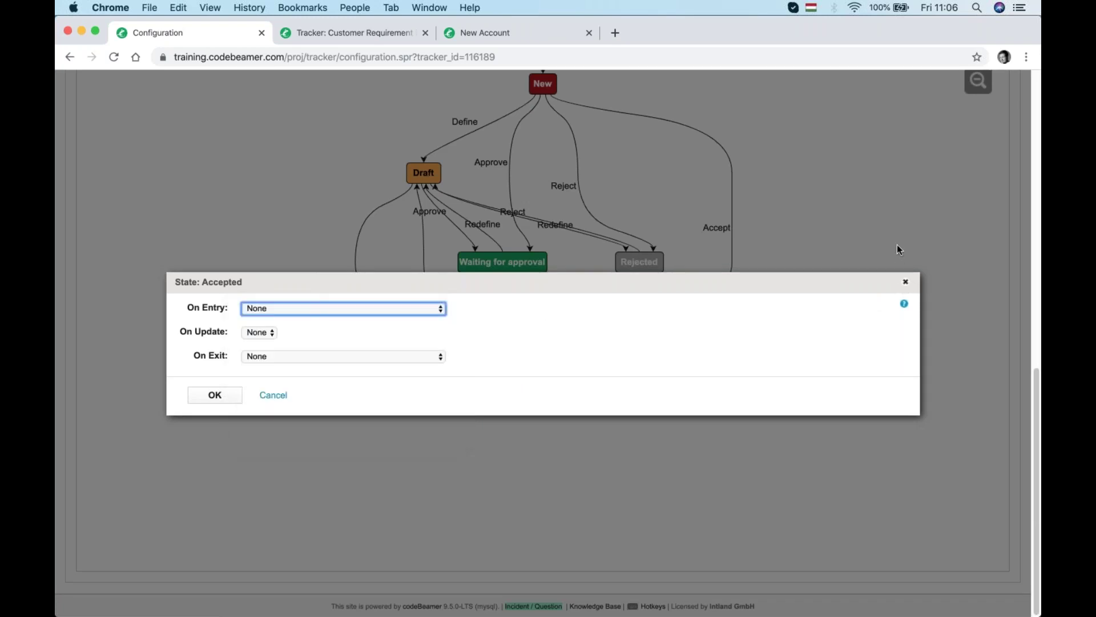
click(906, 284)
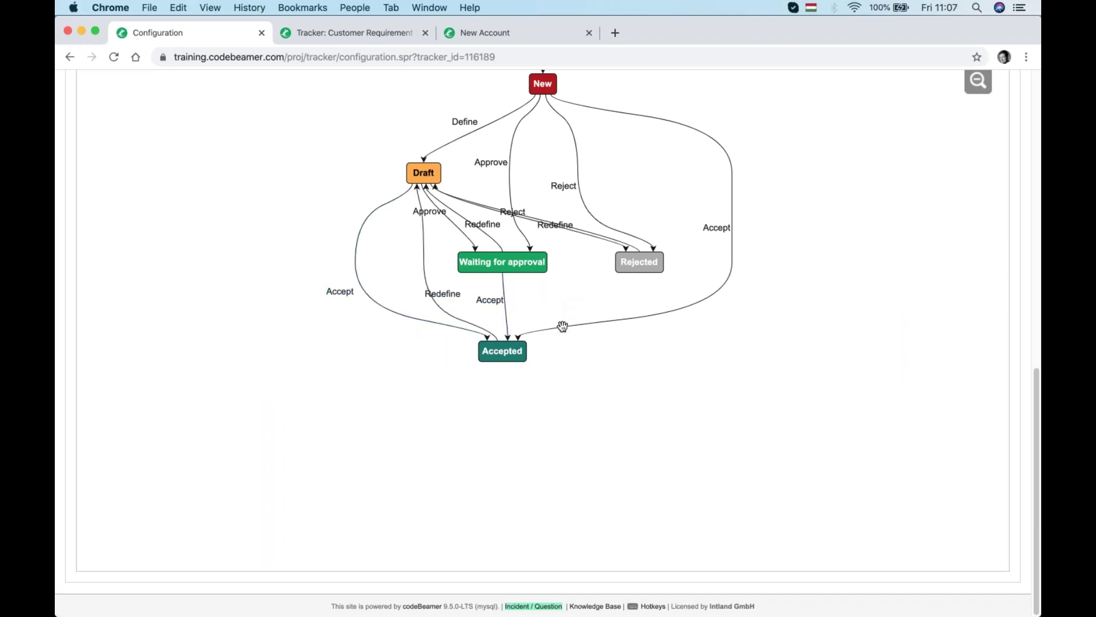
Add an On Entry action to the Accepted state that updates item properties, setting the Accepted At field to the value Now
click(501, 356)
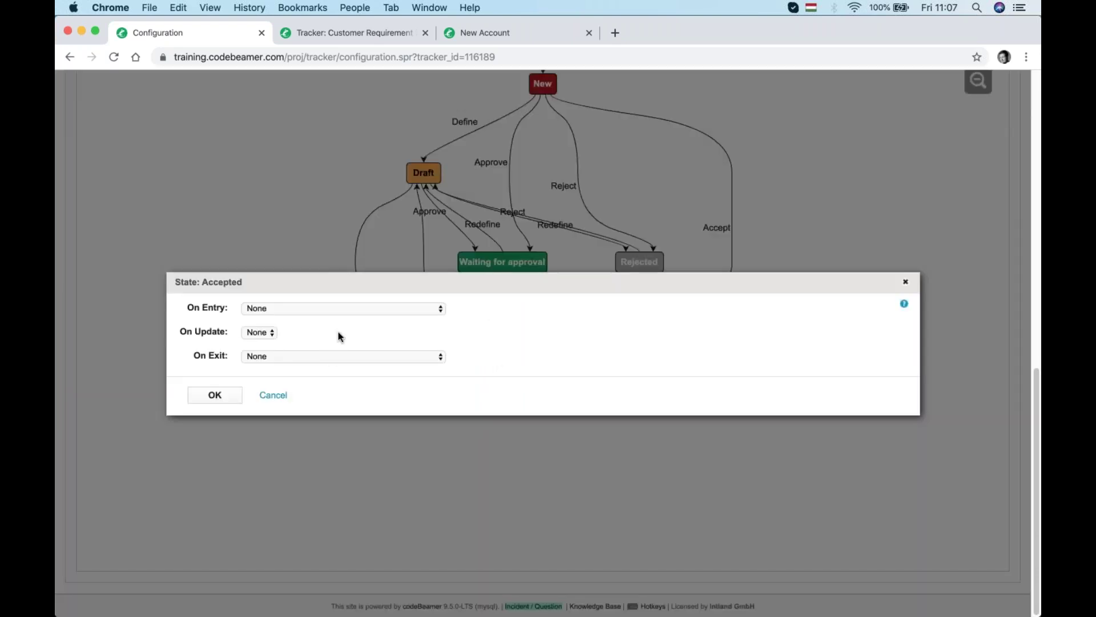
click(369, 308)
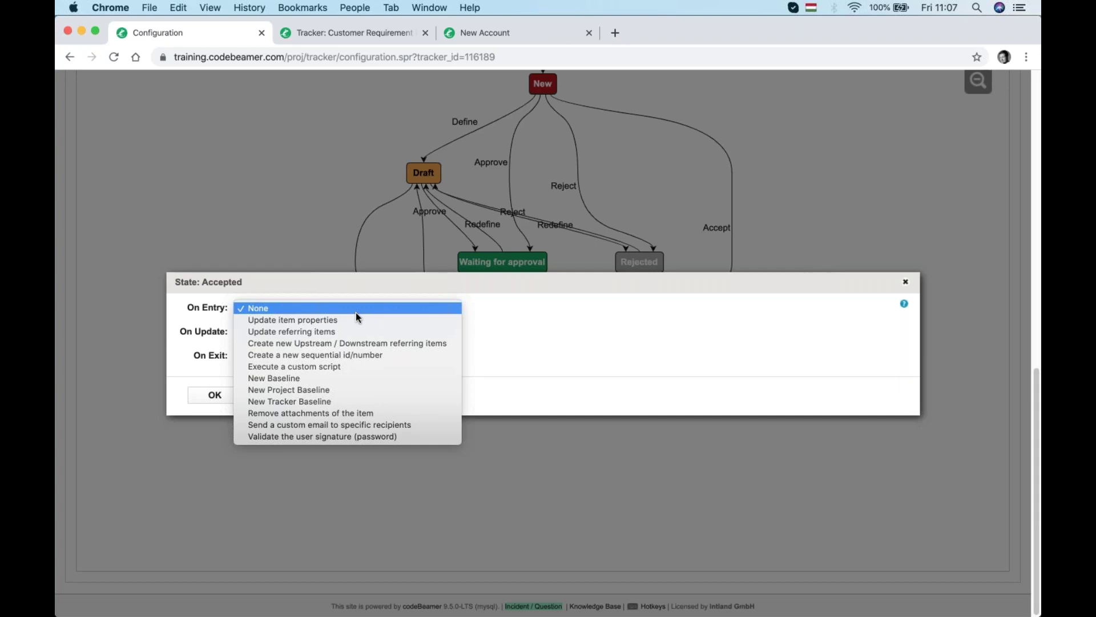
click(351, 320)
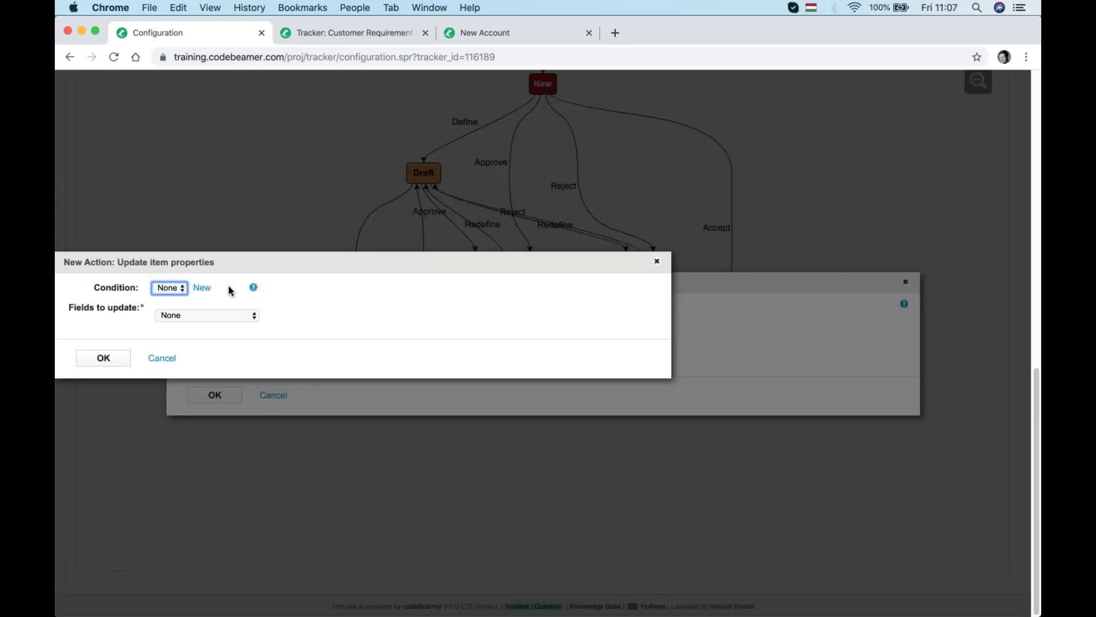
click(230, 315)
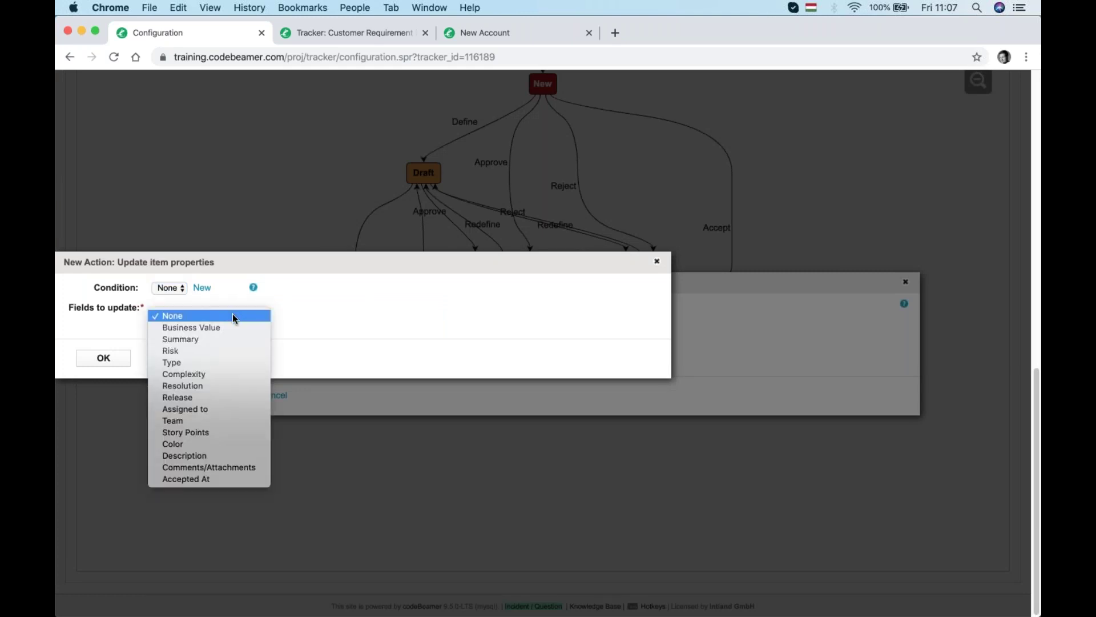
click(216, 479)
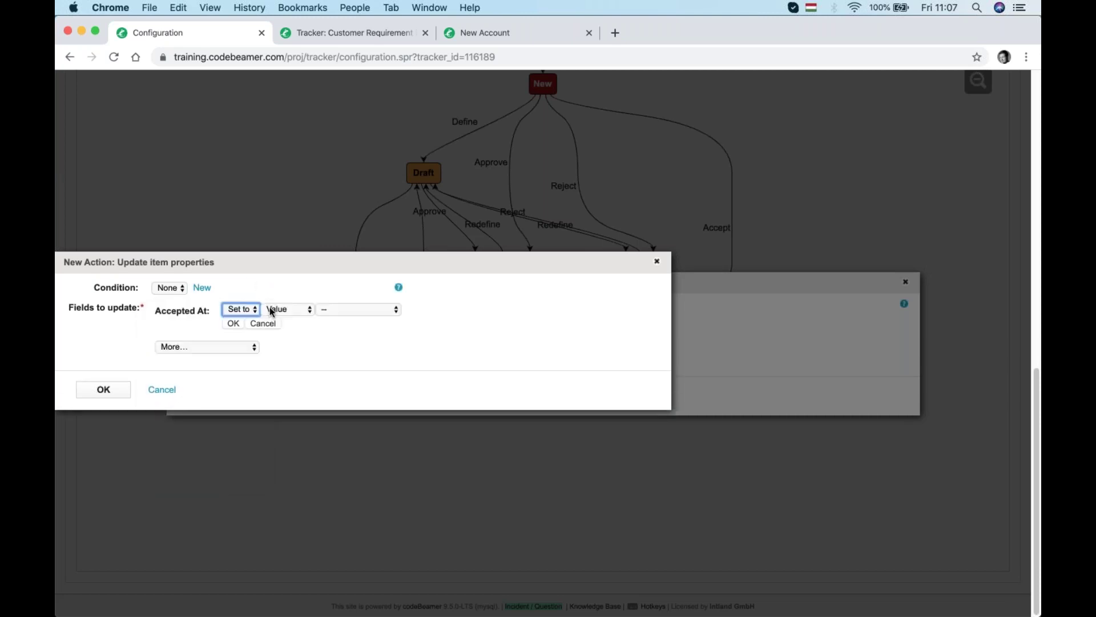
click(359, 312)
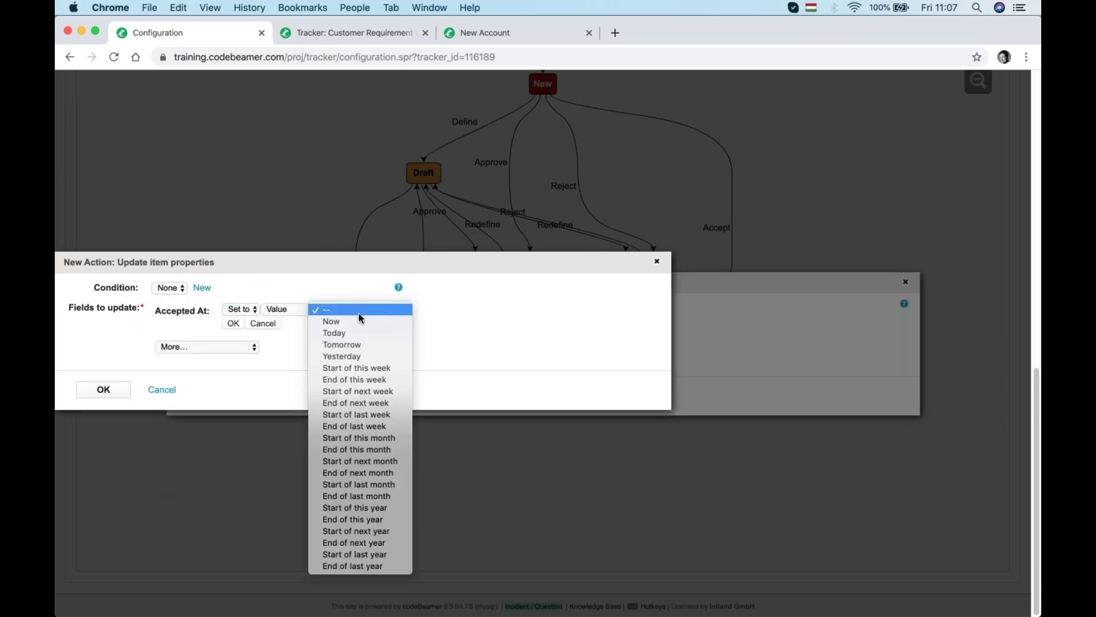
click(390, 322)
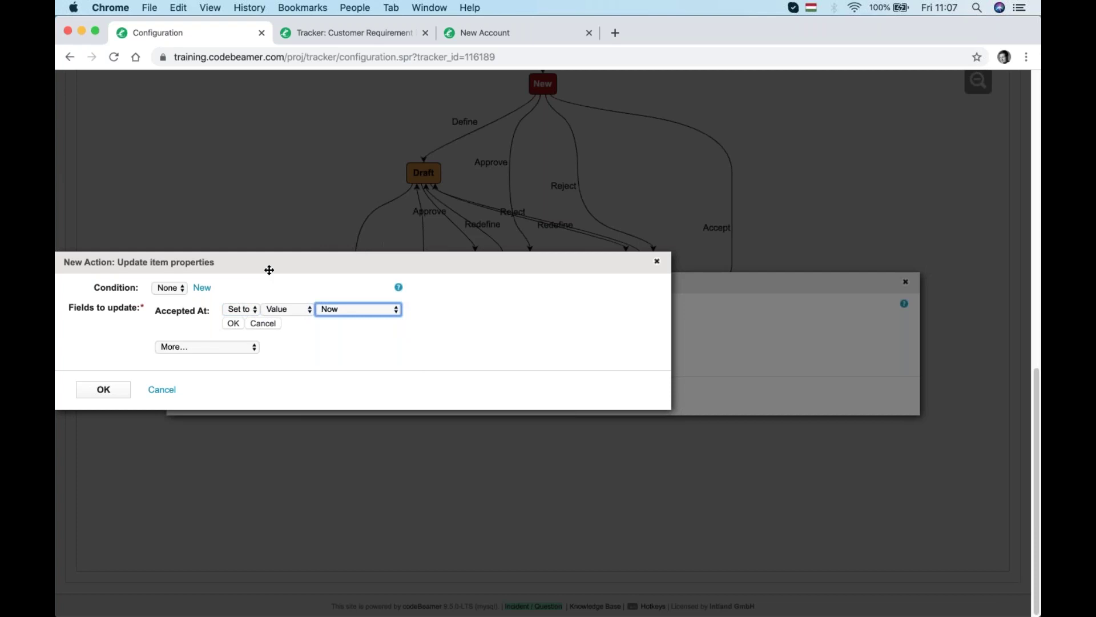
click(233, 324)
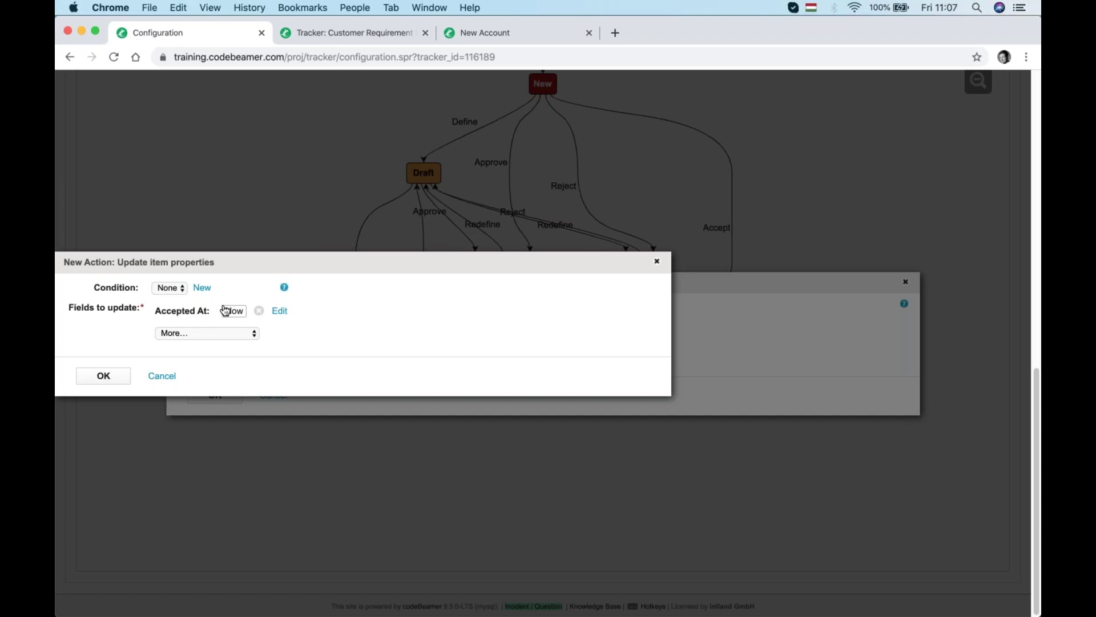
click(114, 381)
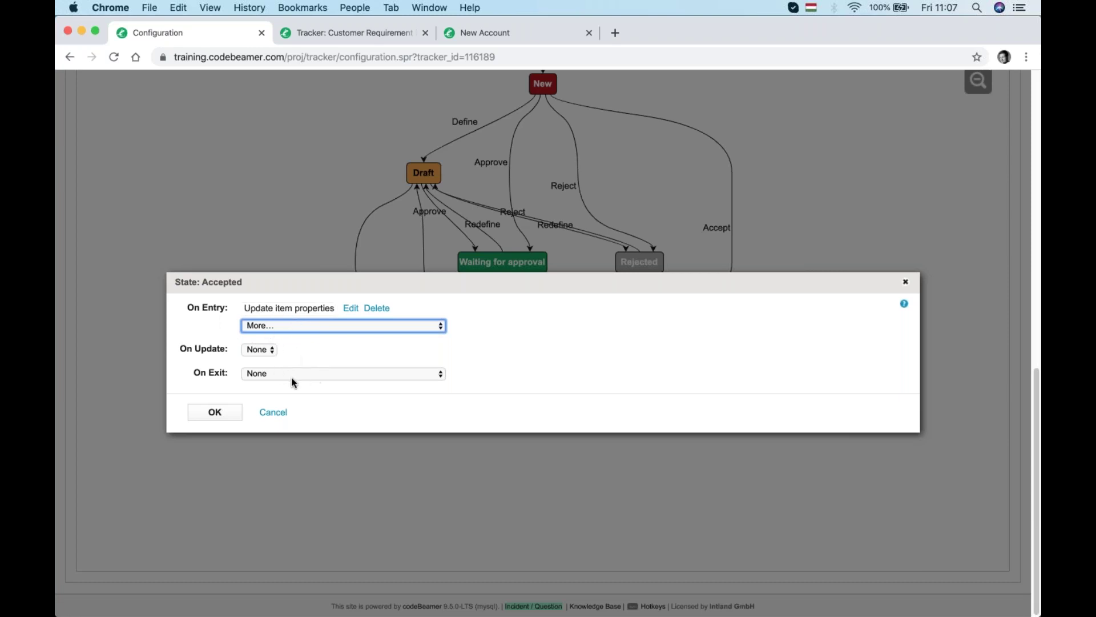
Confirm the Accepted state's settings and save the tracker's state transitions
click(226, 418)
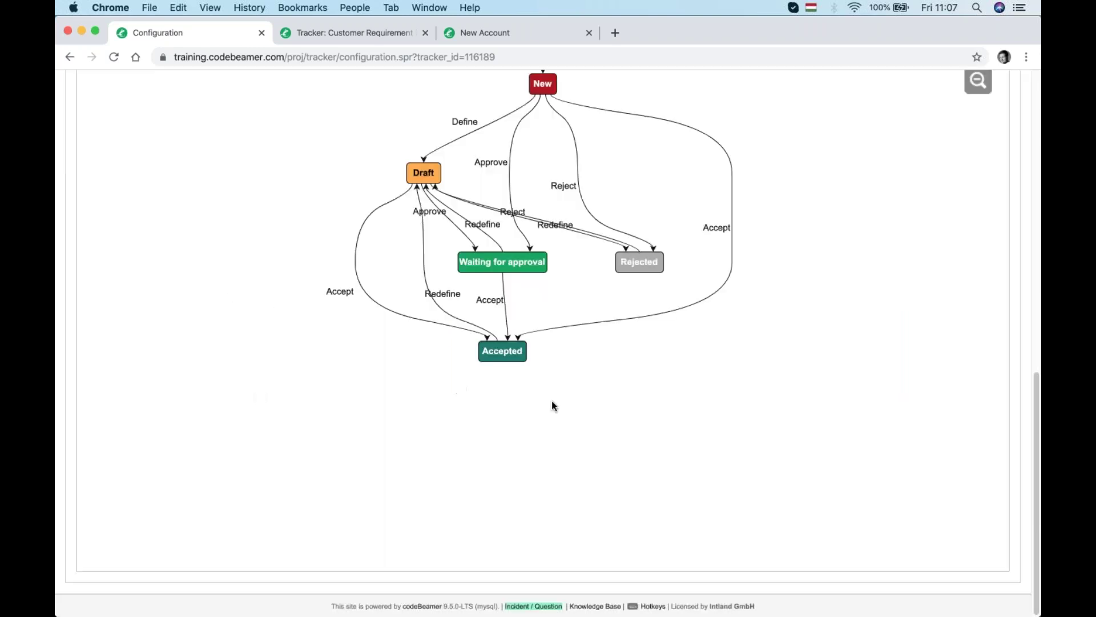
scroll(672, 432, up, 10)
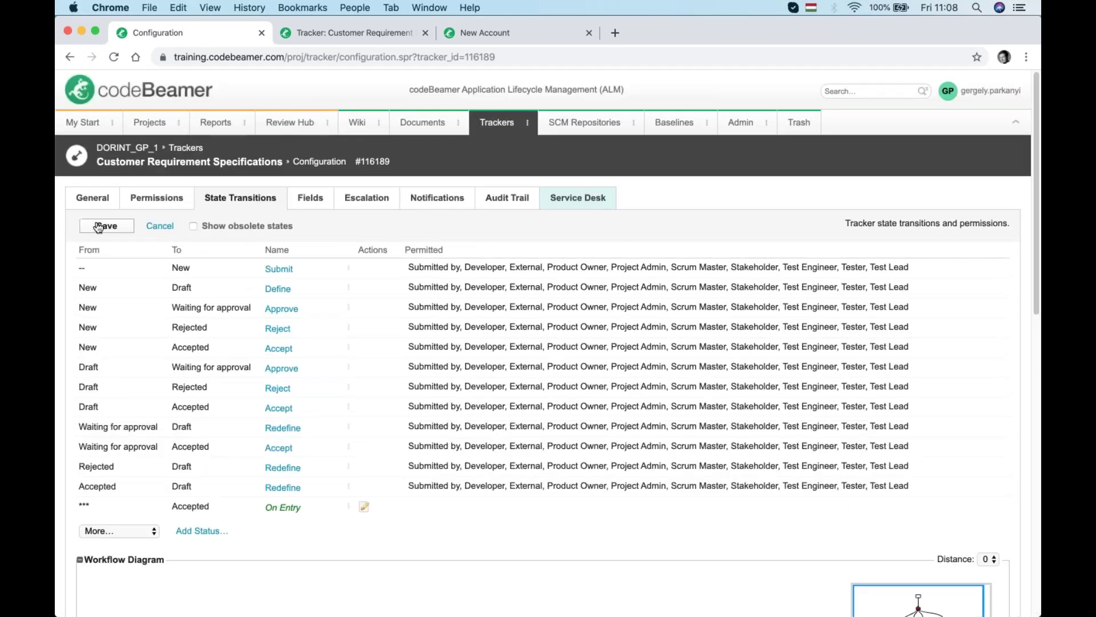
click(98, 226)
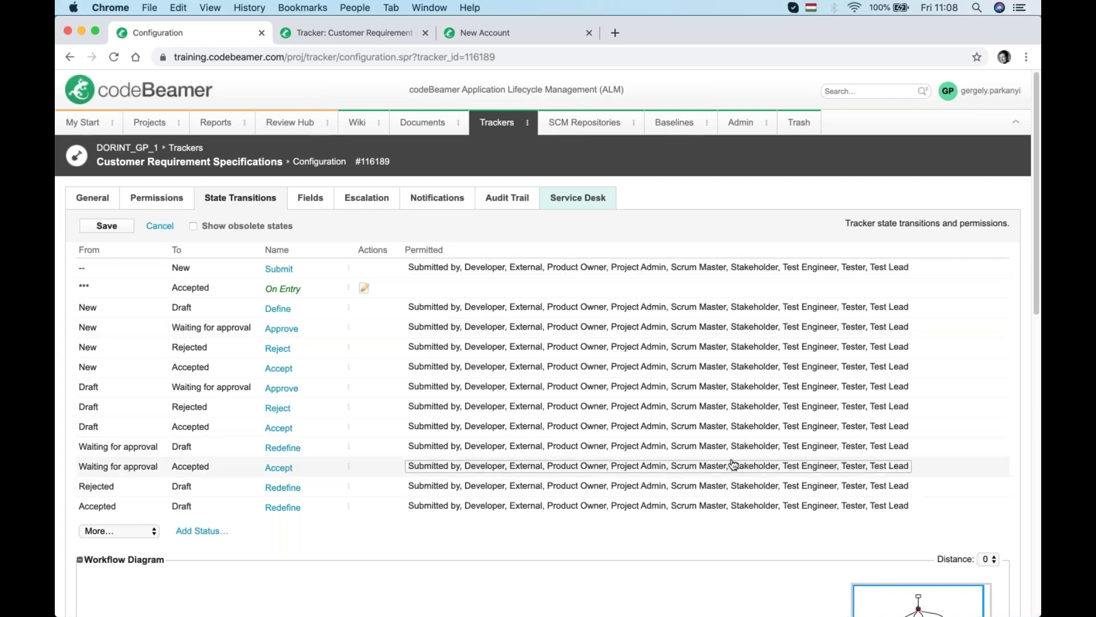
scroll(697, 497, down, 3)
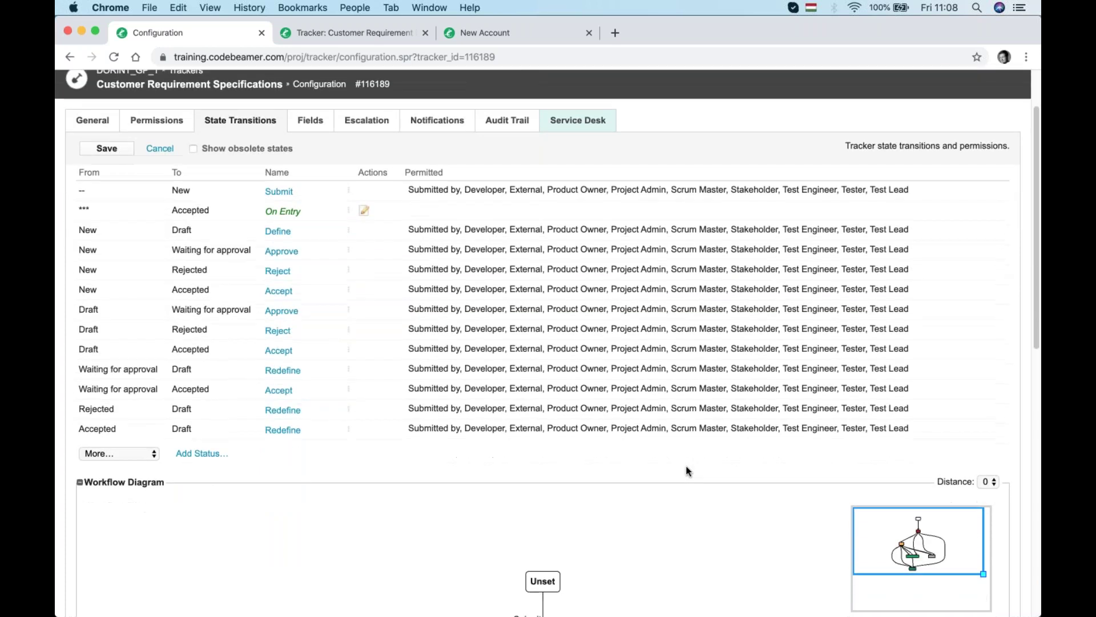
scroll(688, 471, down, 6)
scroll(692, 472, up, 3)
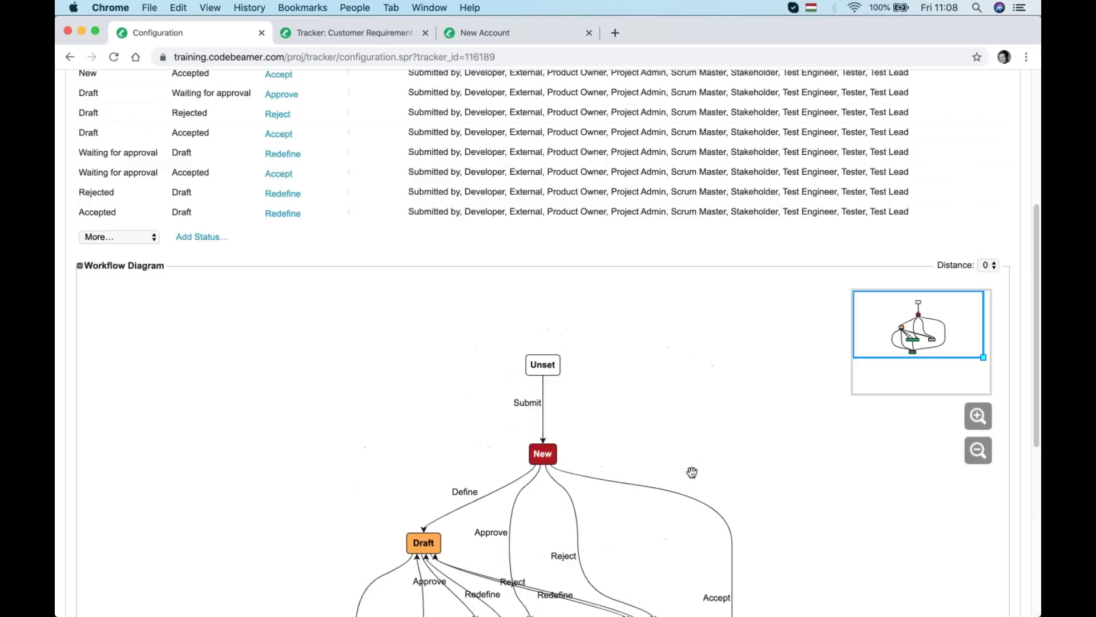
Review the Accepted At field's definition in the tracker's field configuration and close it without changes
scroll(701, 468, up, 1)
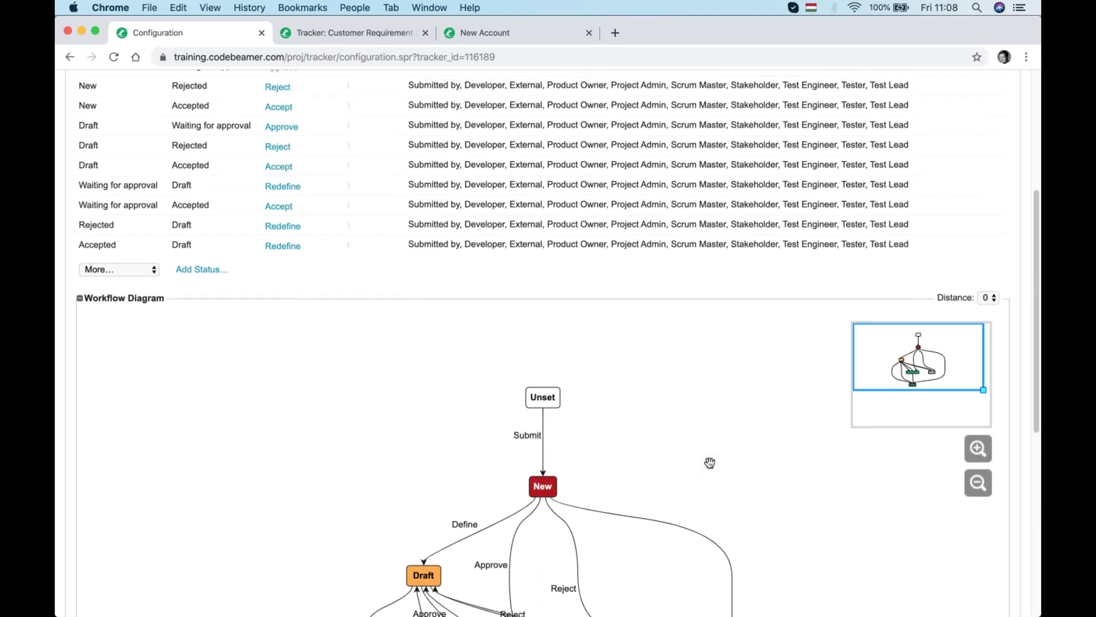
scroll(710, 462, up, 5)
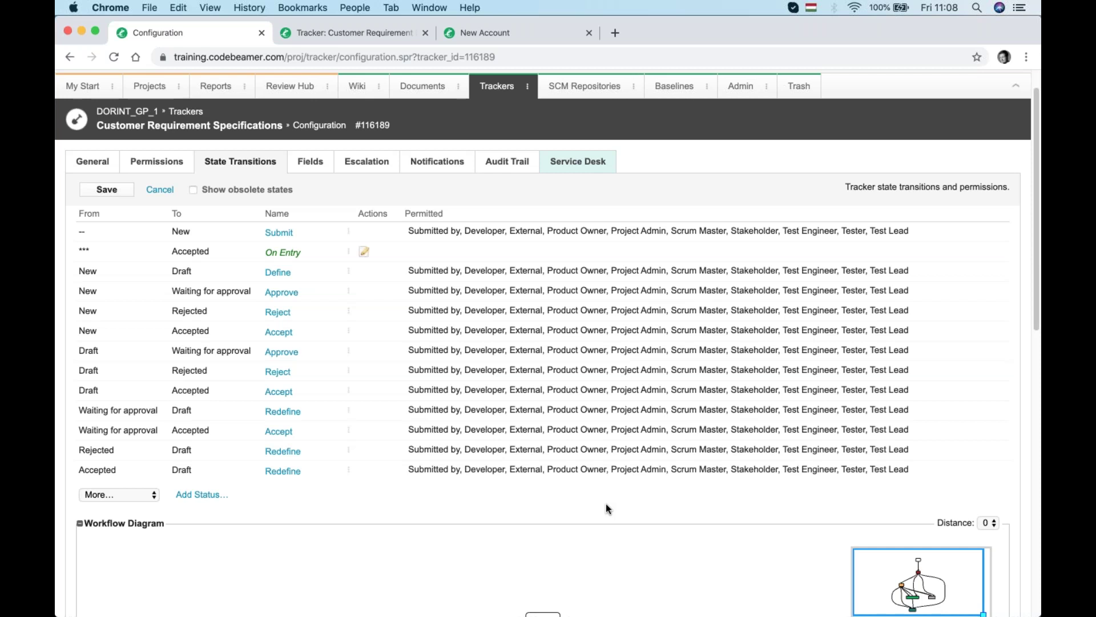
scroll(605, 502, down, 8)
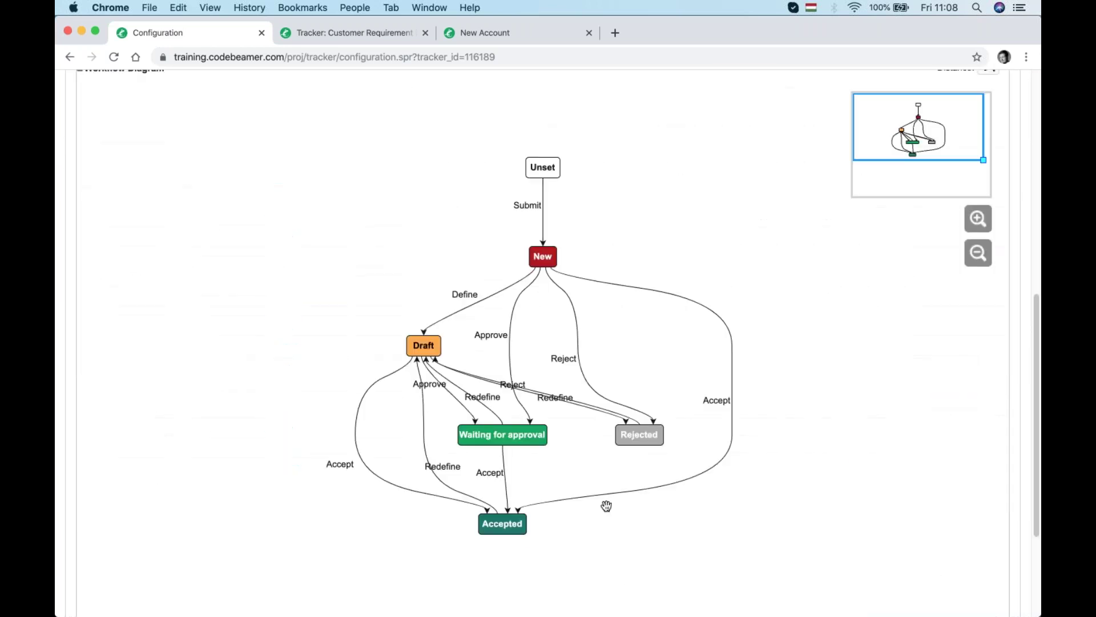
scroll(608, 505, up, 8)
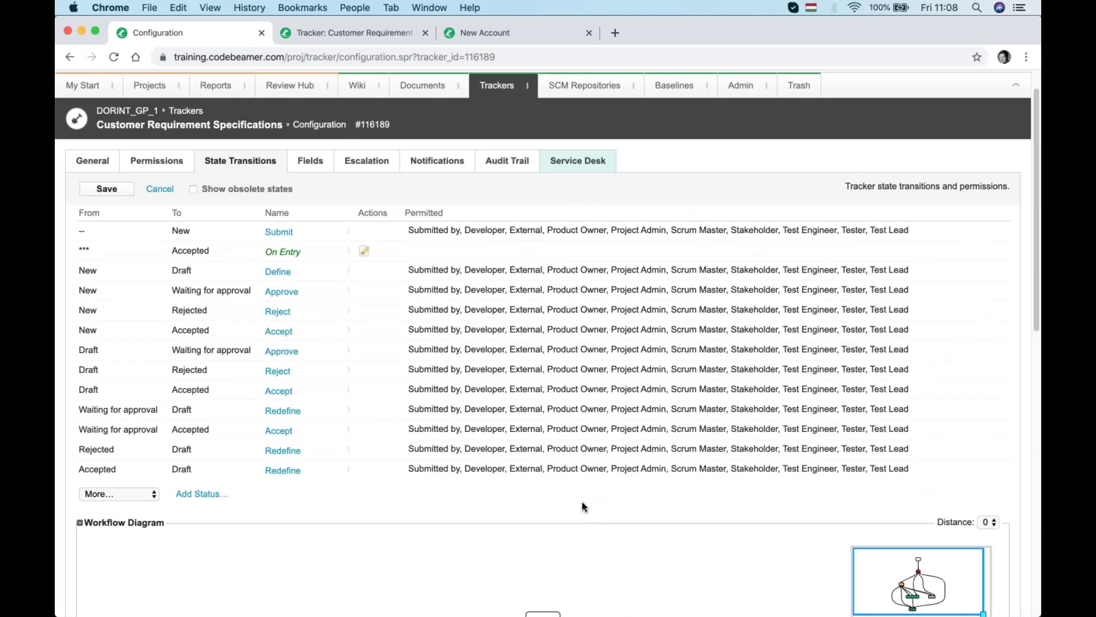
click(311, 164)
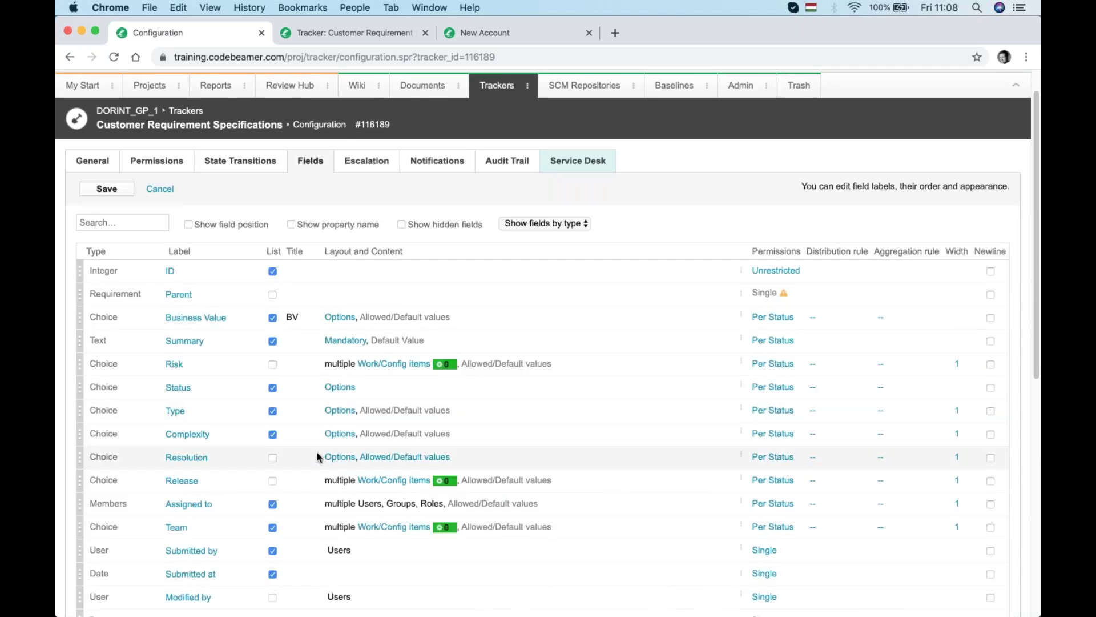
scroll(318, 457, down, 8)
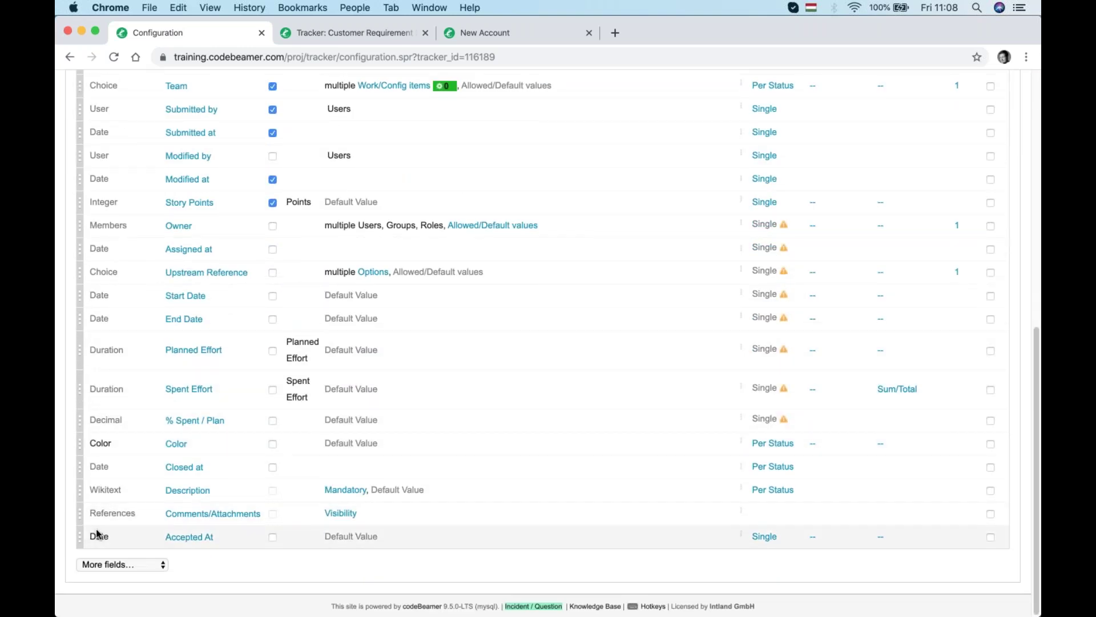
click(190, 540)
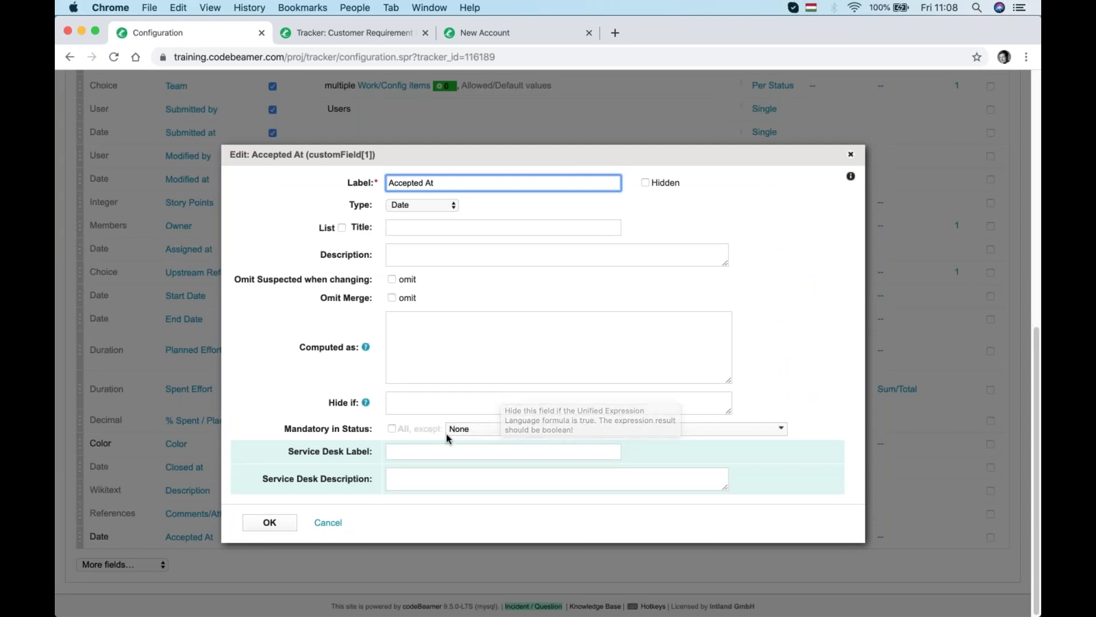
click(329, 522)
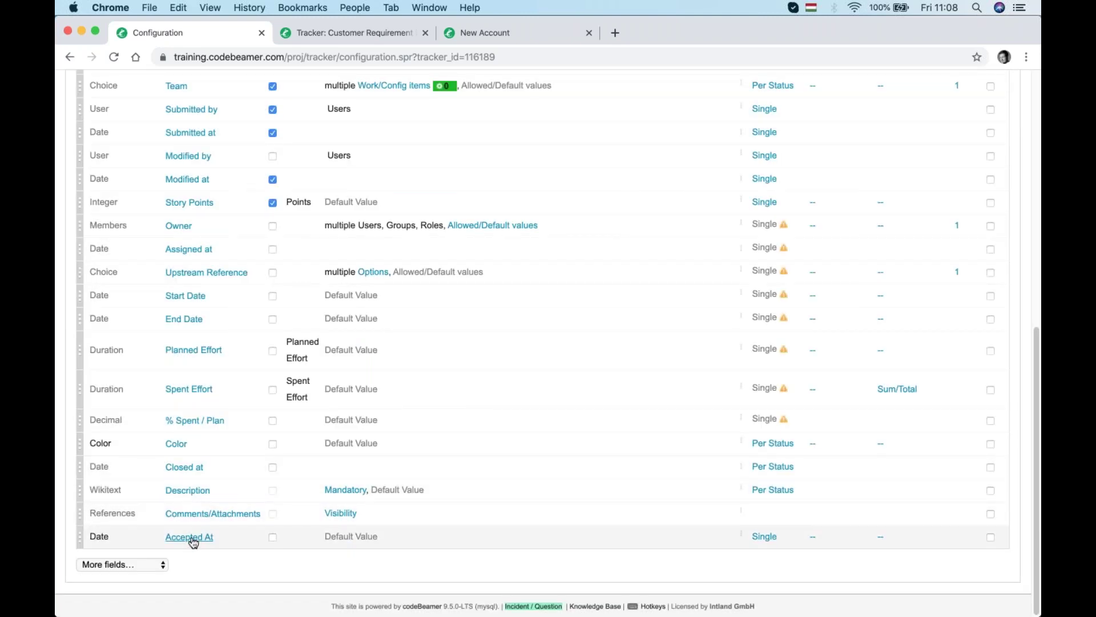
scroll(193, 541, up, 10)
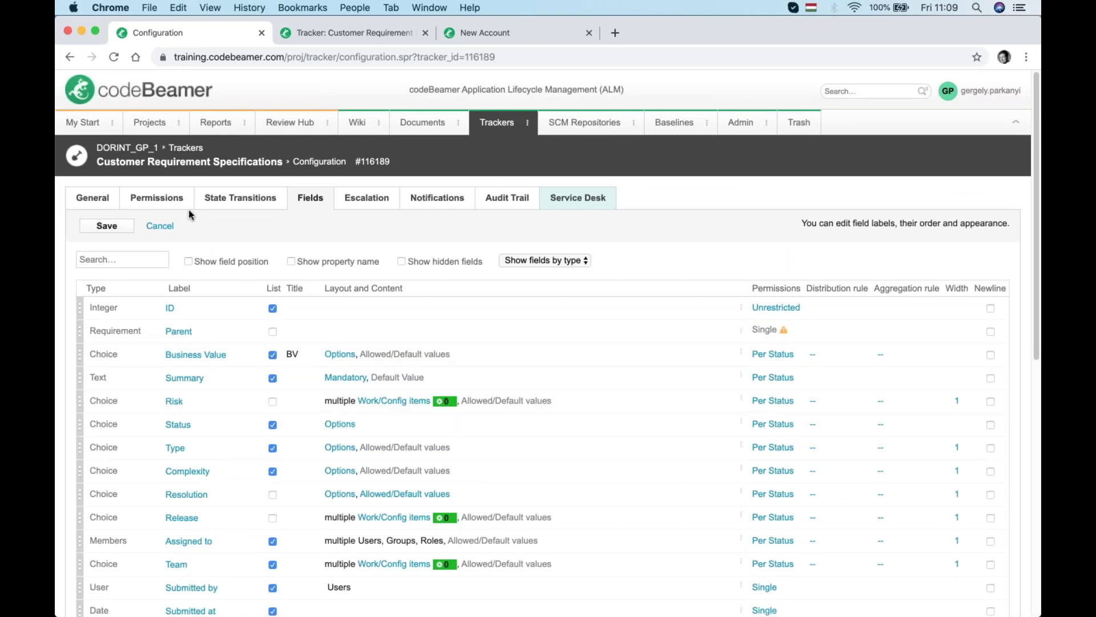
Review the Accepted state's On Entry action that sets Accepted At to Now, and close its settings with the values kept
click(264, 199)
scroll(356, 419, down, 3)
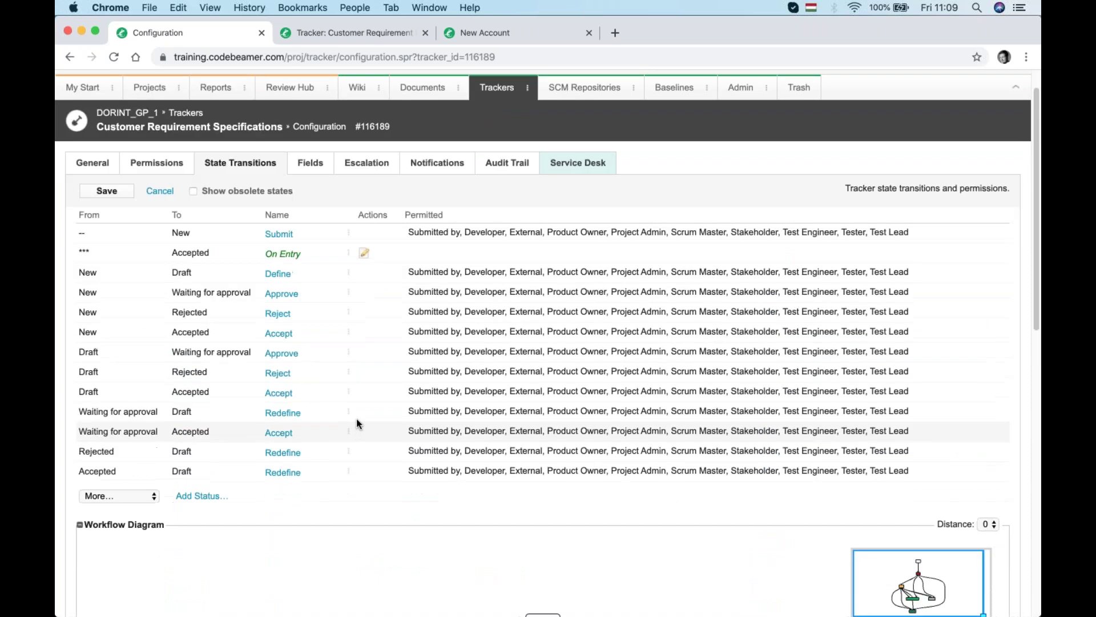
scroll(363, 421, down, 6)
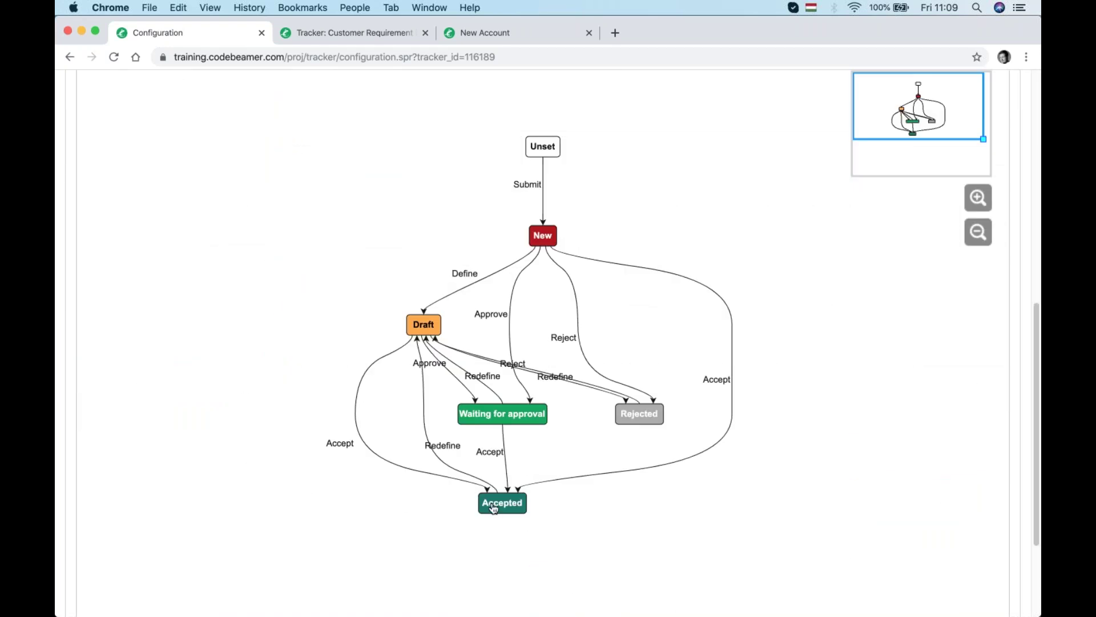
double_click(494, 507)
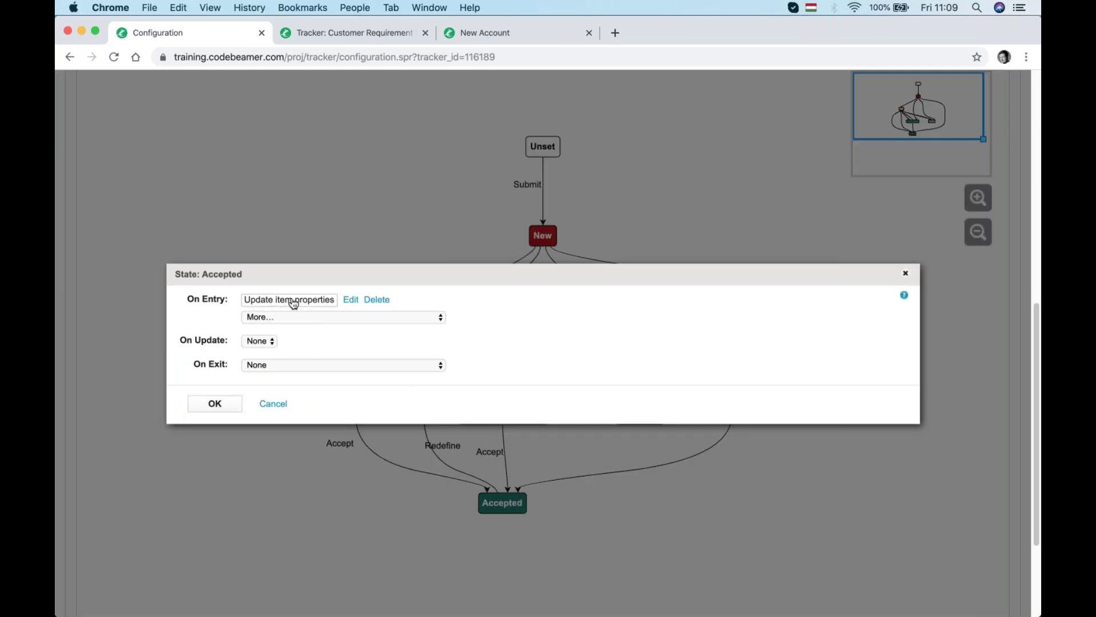
click(350, 300)
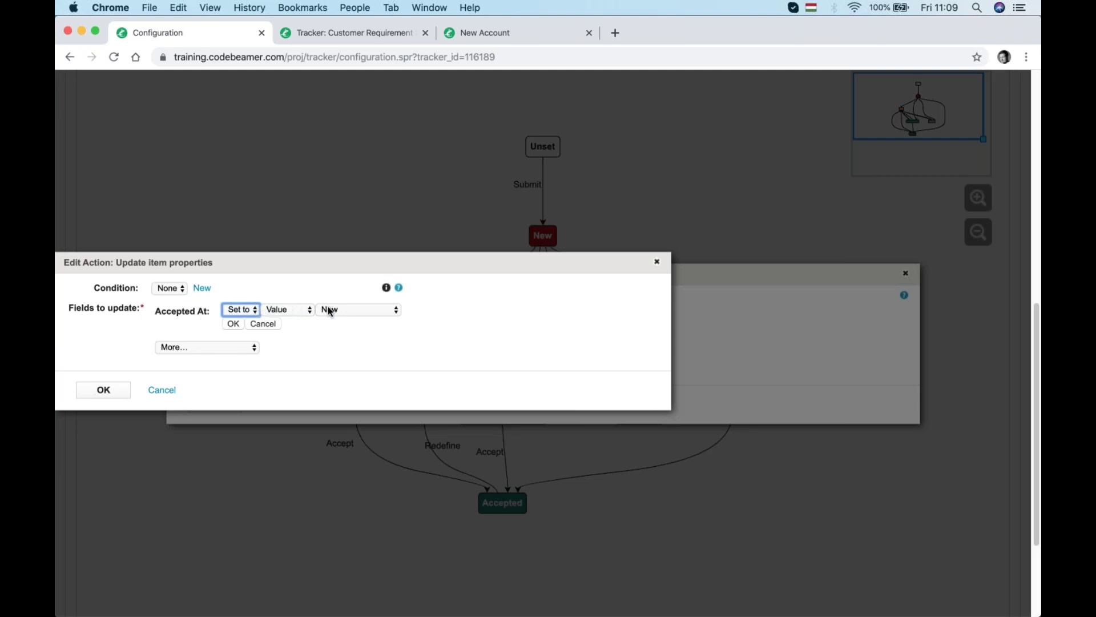
click(262, 324)
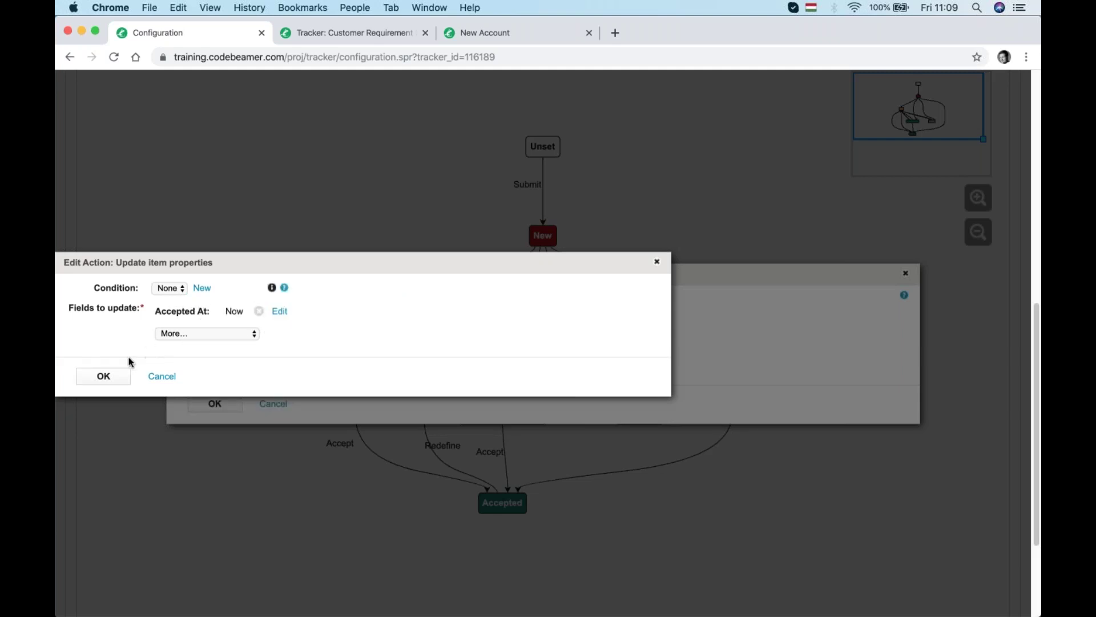
click(104, 376)
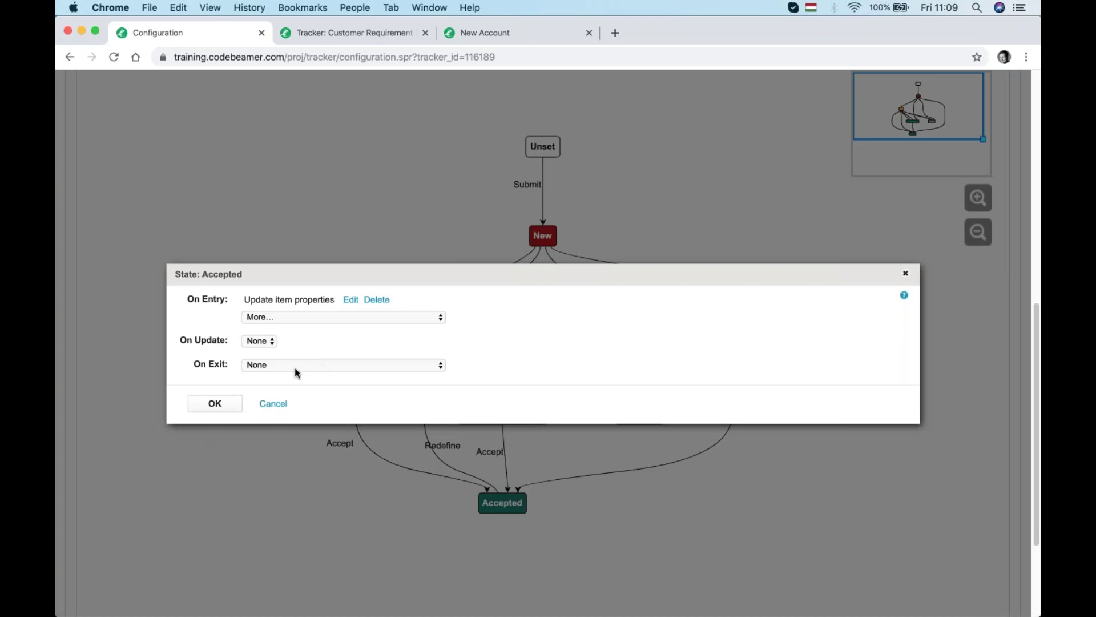
click(212, 405)
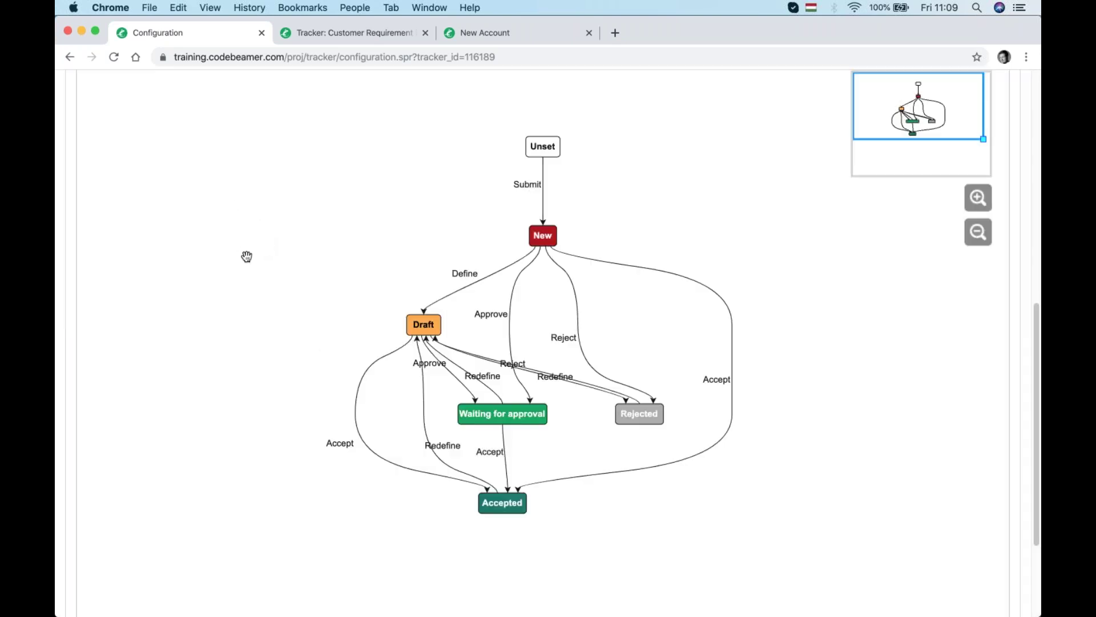
Return to the Customer Requirement Specifications items and check the Accepted At field in the Chassis Color requirement's details
scroll(244, 254, up, 10)
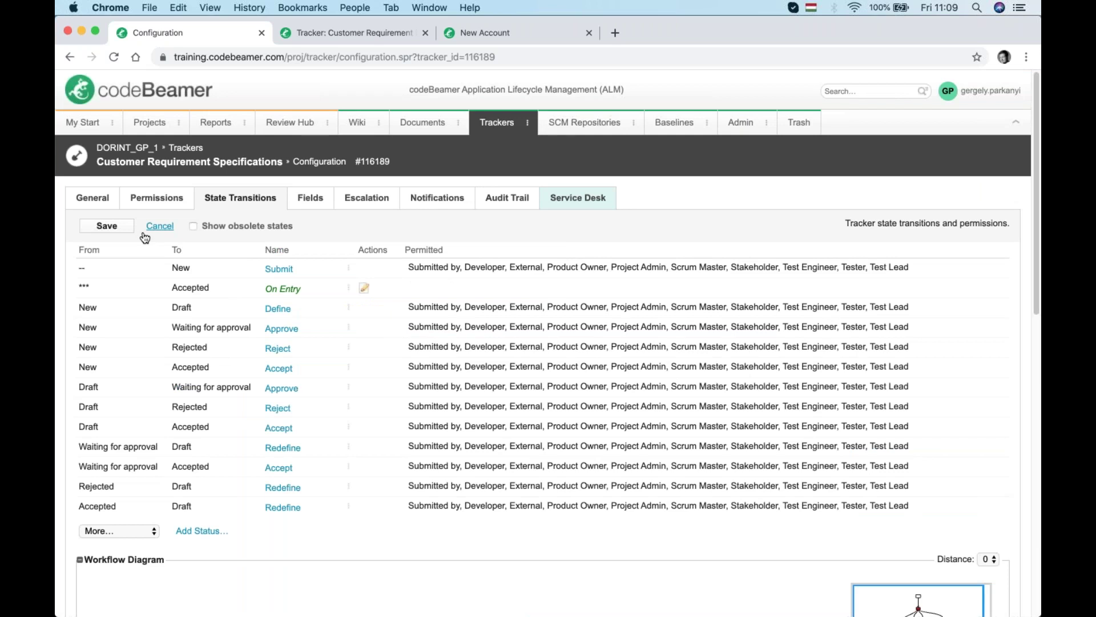
click(226, 165)
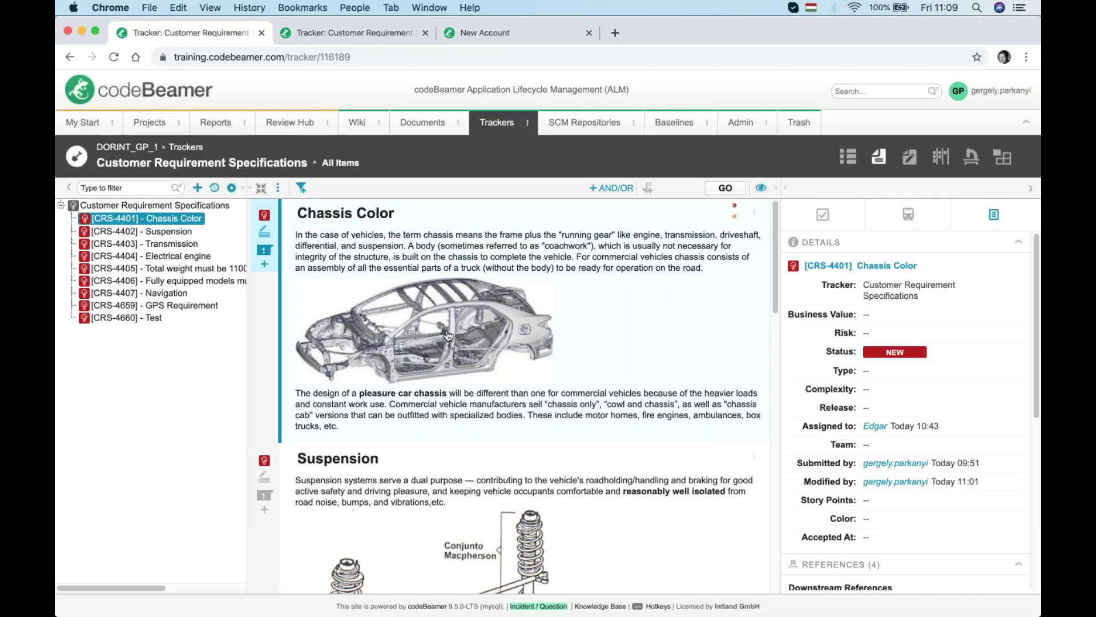
scroll(578, 352, down, 3)
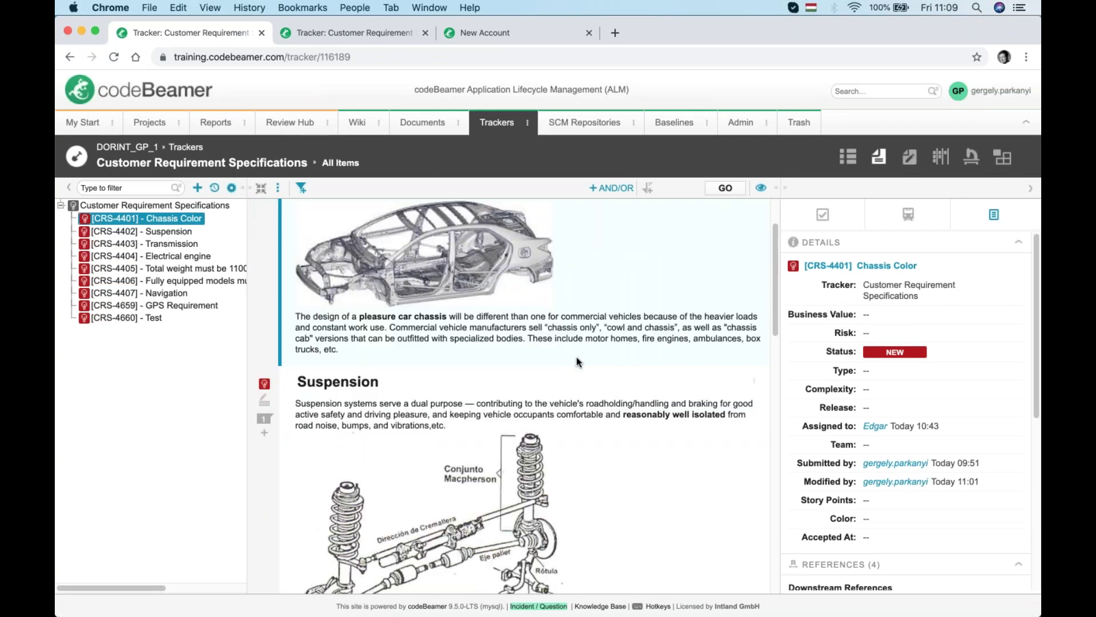
scroll(577, 358, up, 3)
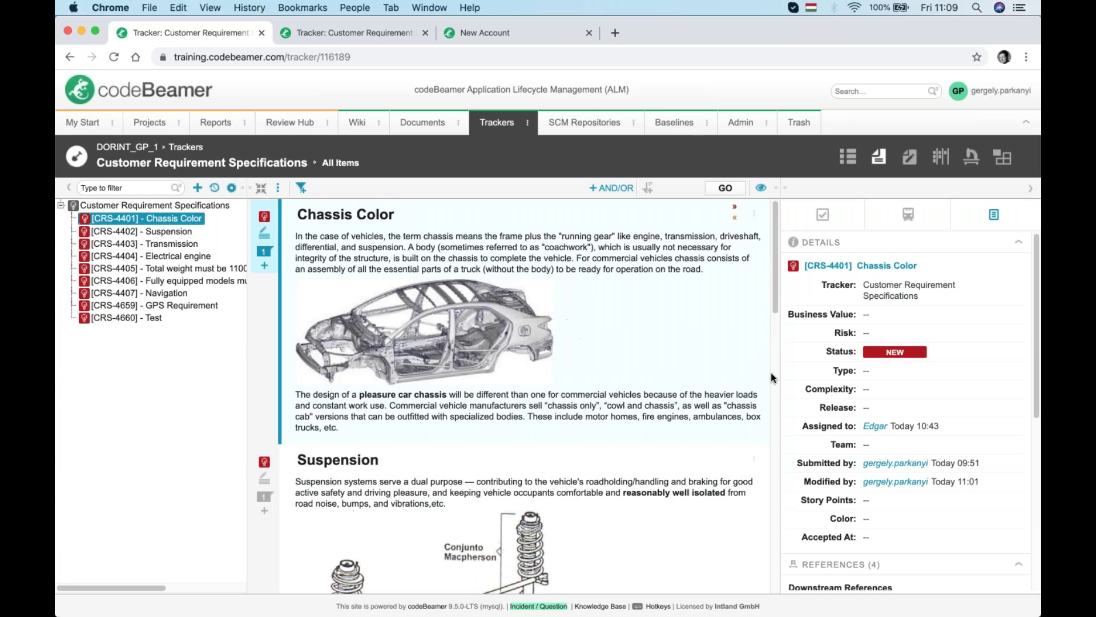
scroll(875, 424, down, 3)
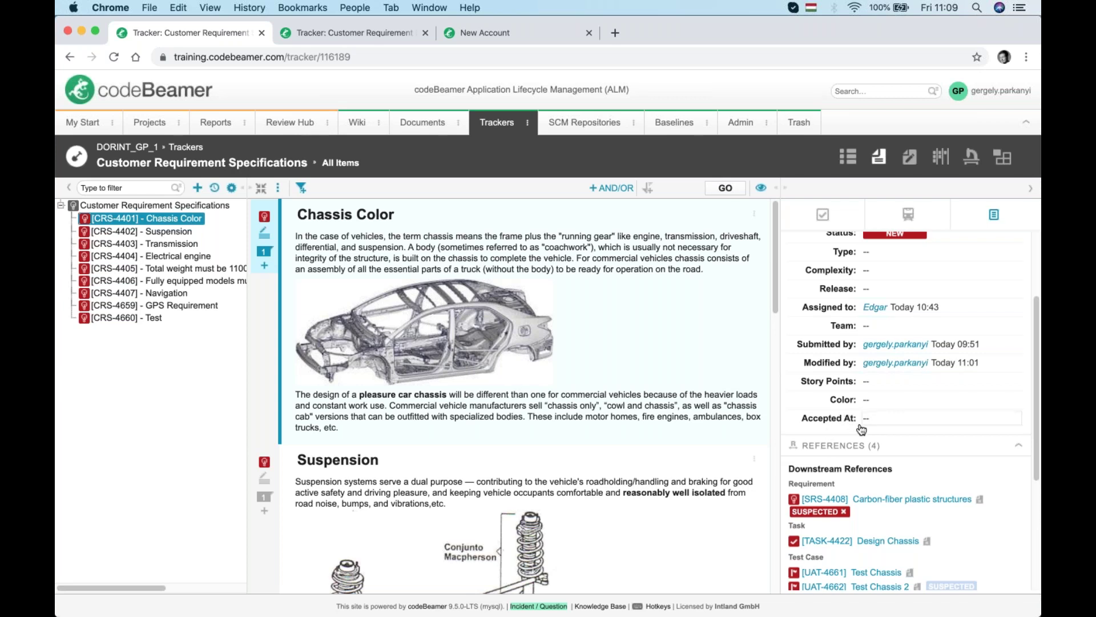
scroll(874, 431, up, 1)
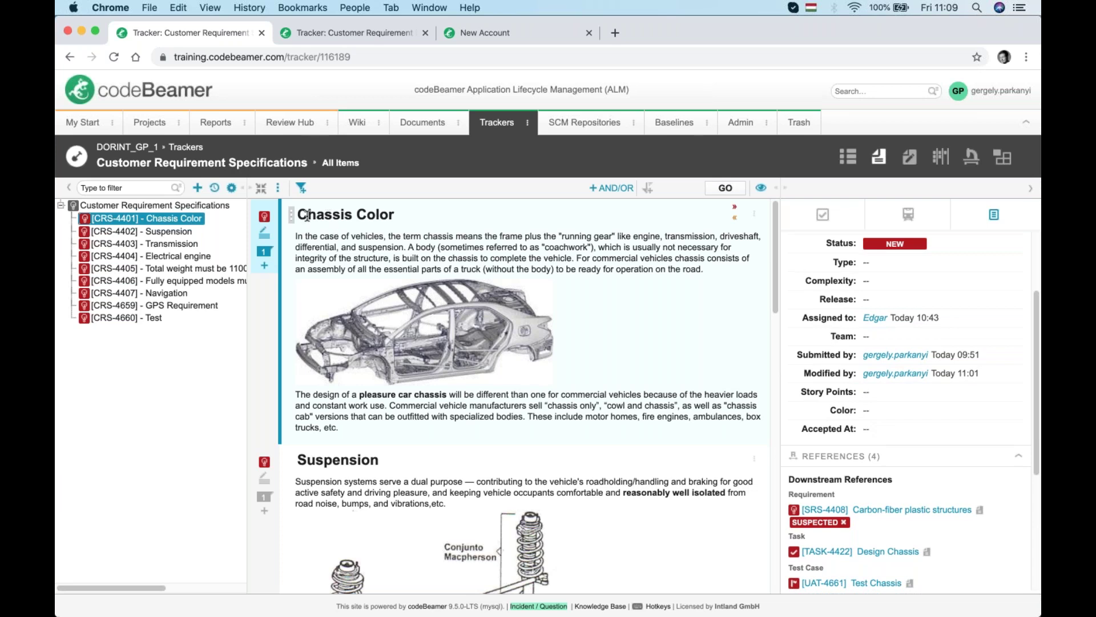
Move the Chassis Color requirement to Draft with the Define transition, and apply the Accept transition to it
click(269, 220)
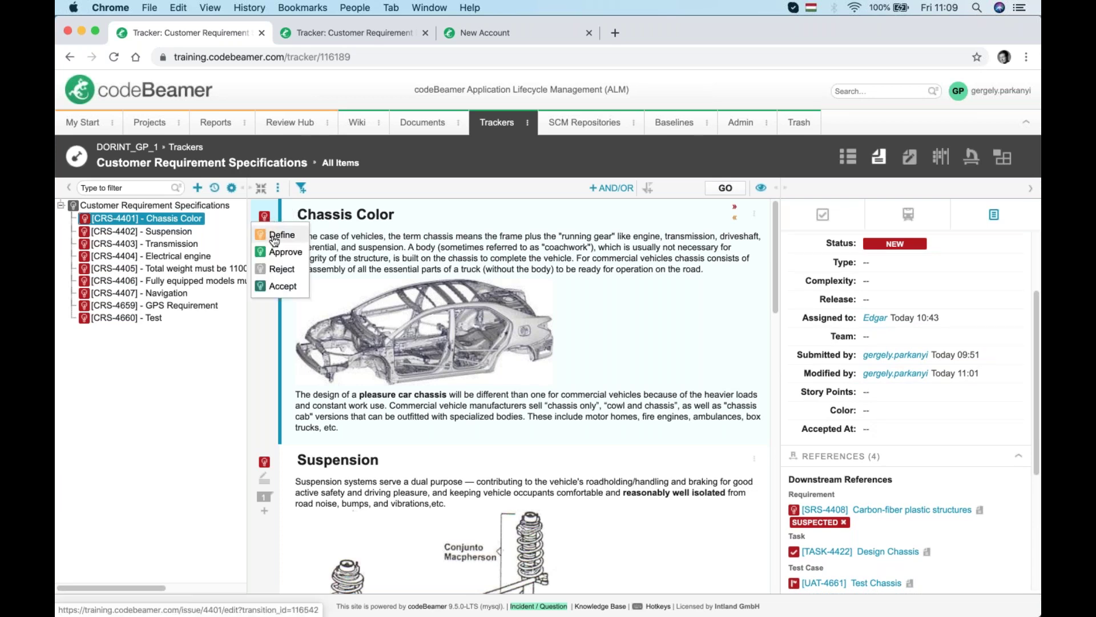
click(275, 237)
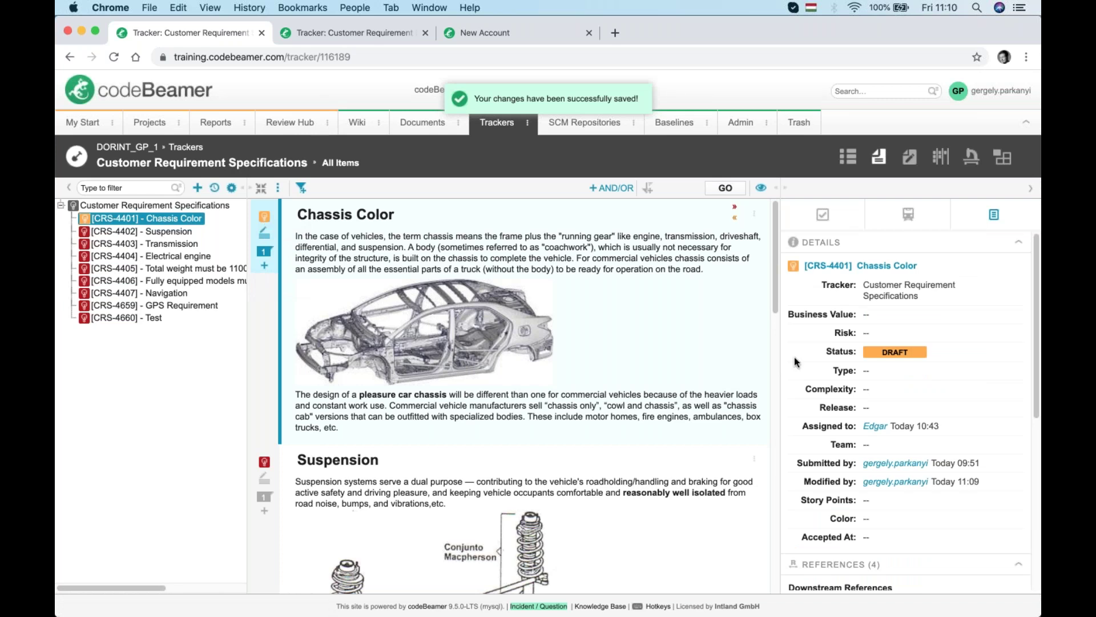
click(265, 217)
click(268, 269)
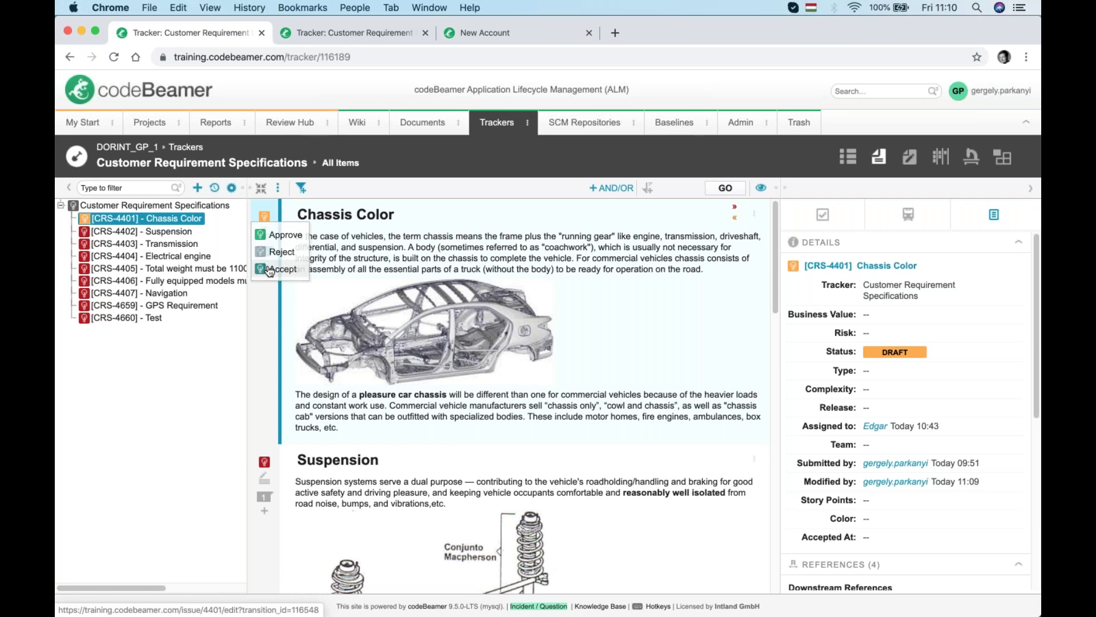